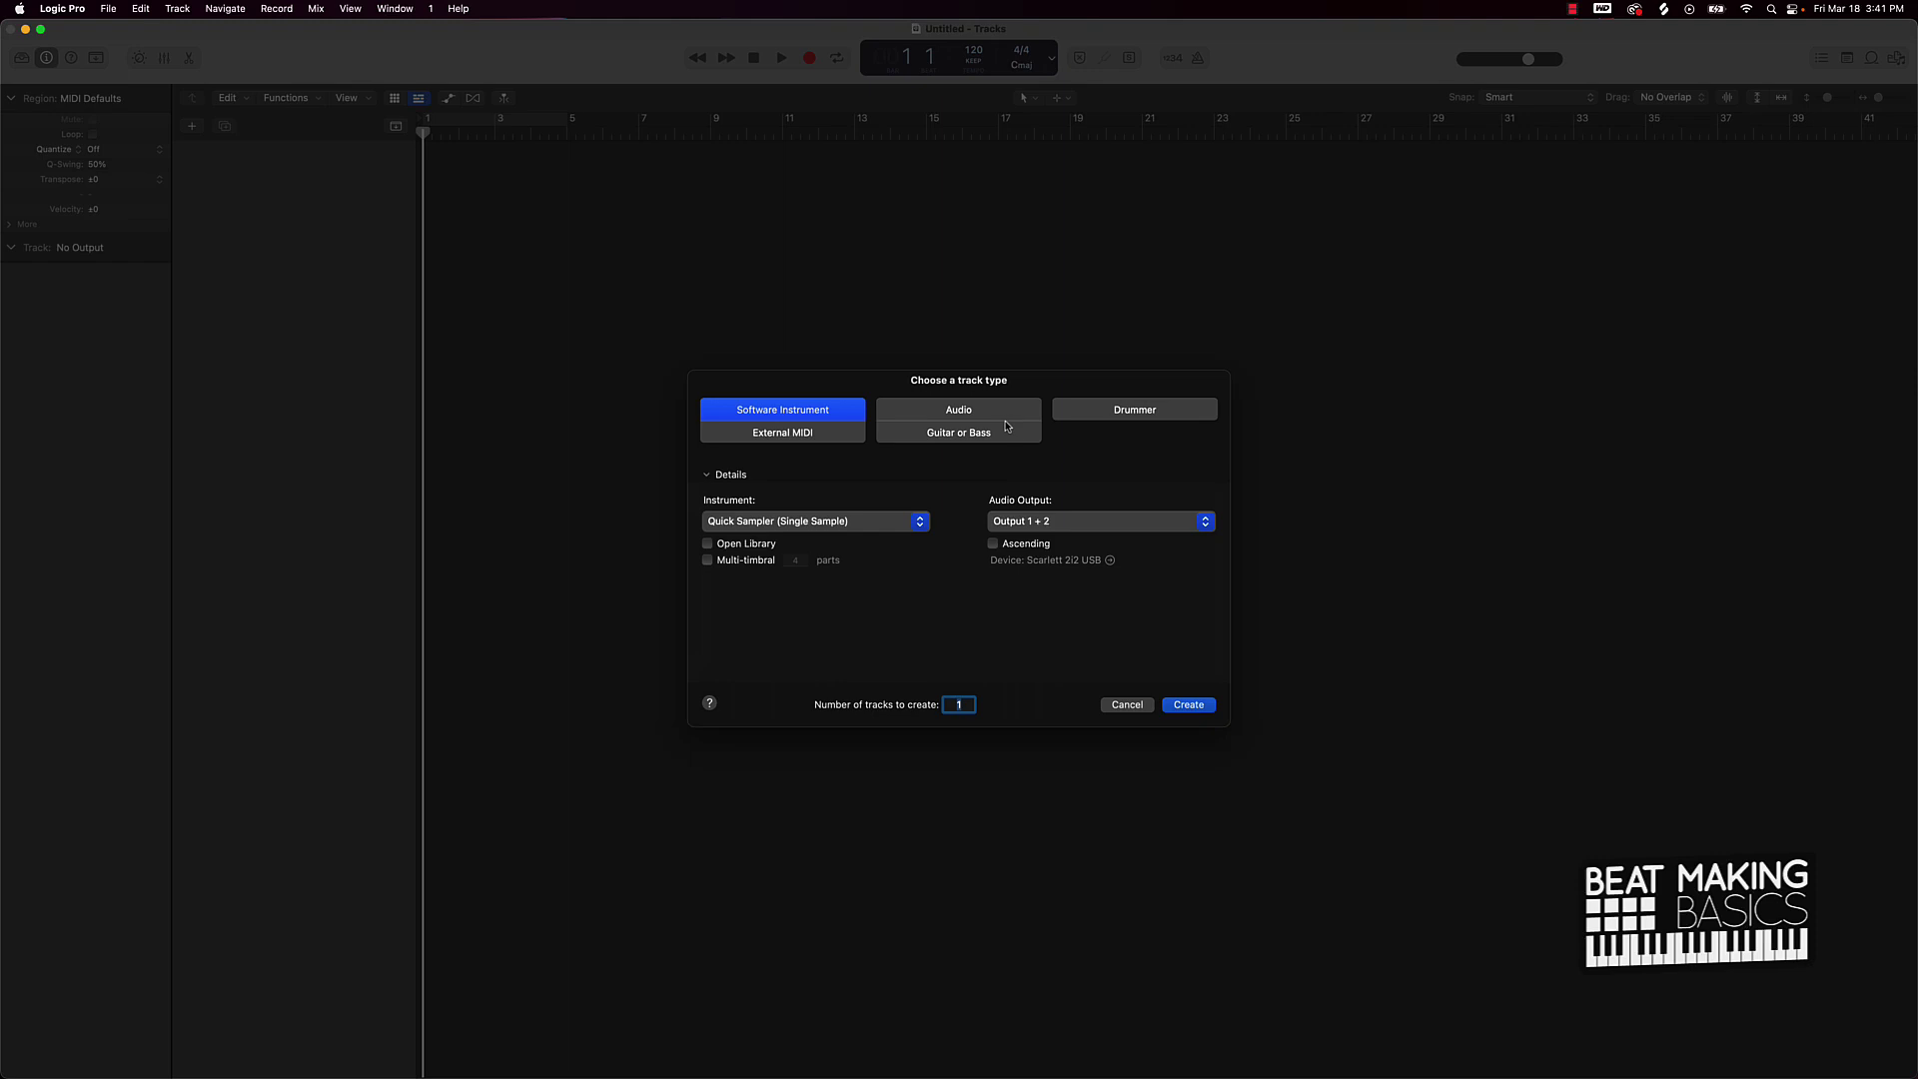
Create one software instrument track with the Default Patch as its instrument
left_click(826, 521)
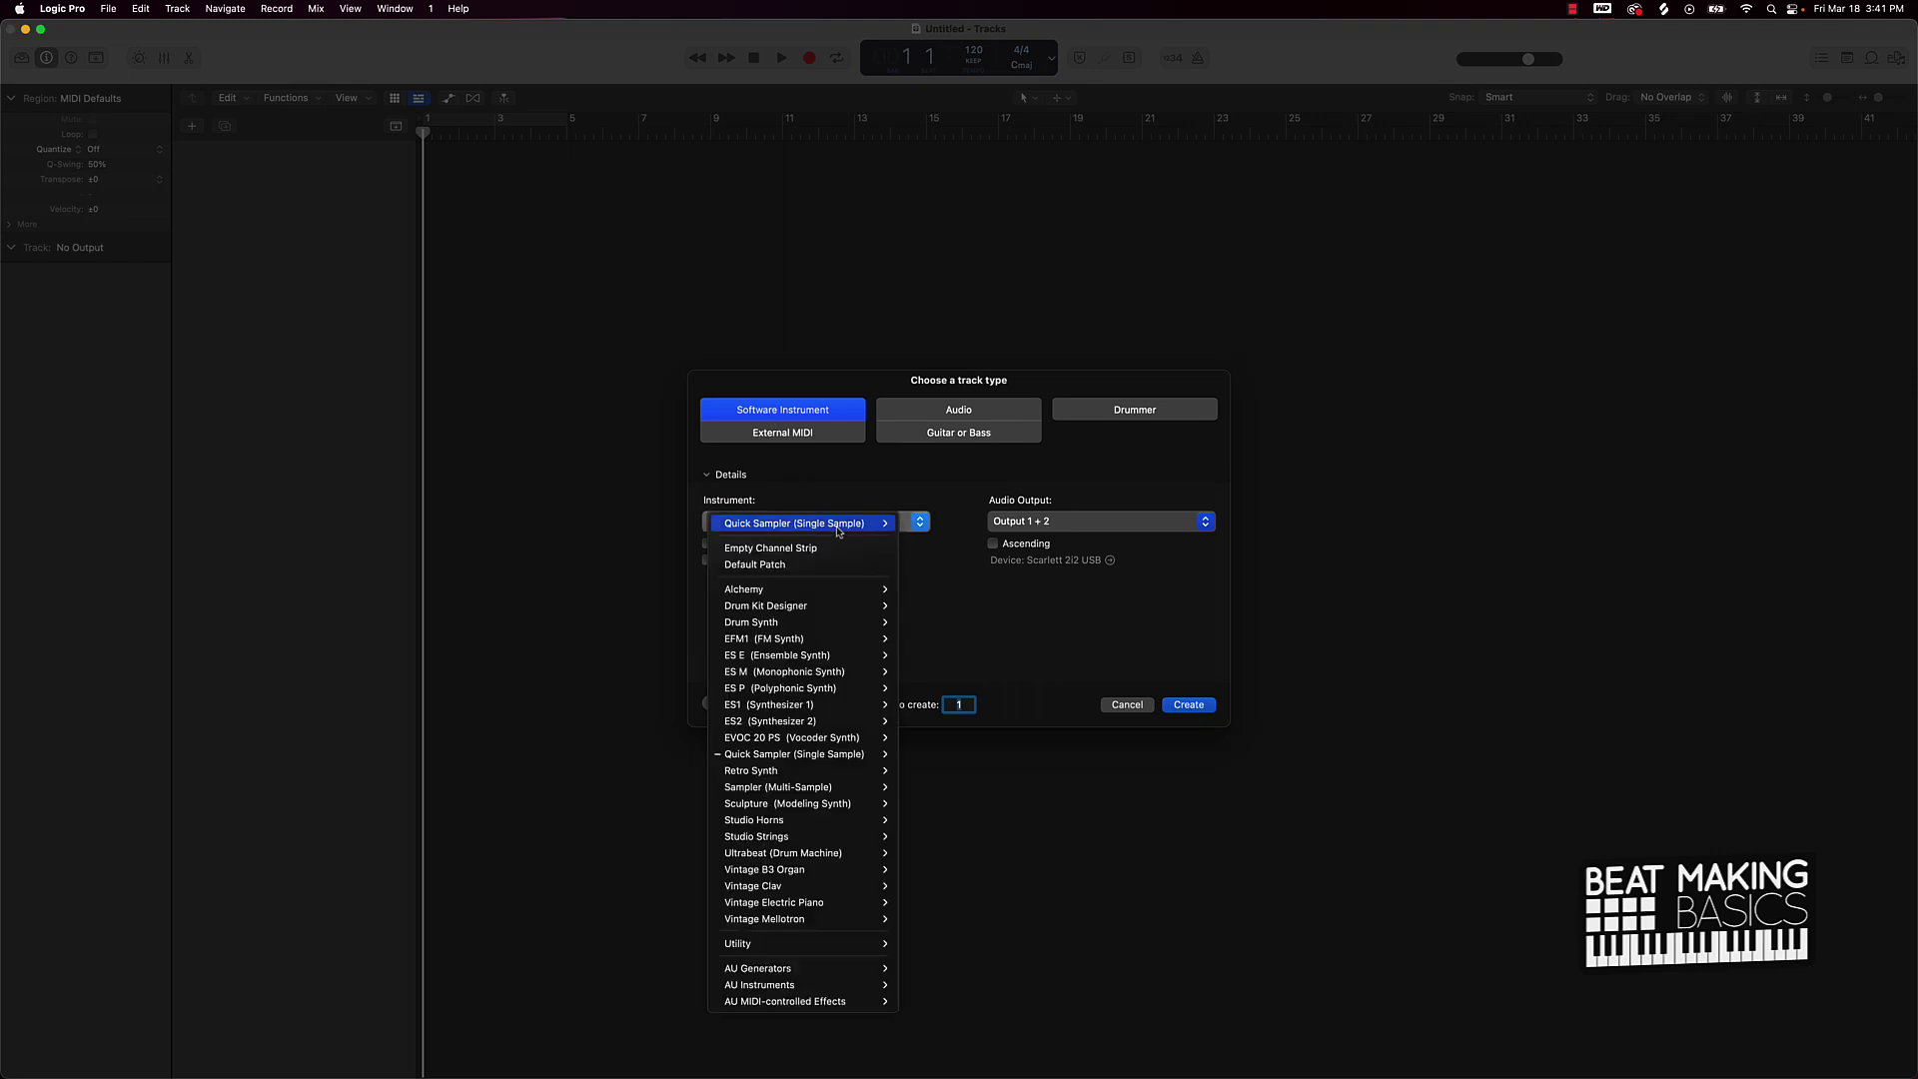
left_click(747, 566)
left_click(1188, 704)
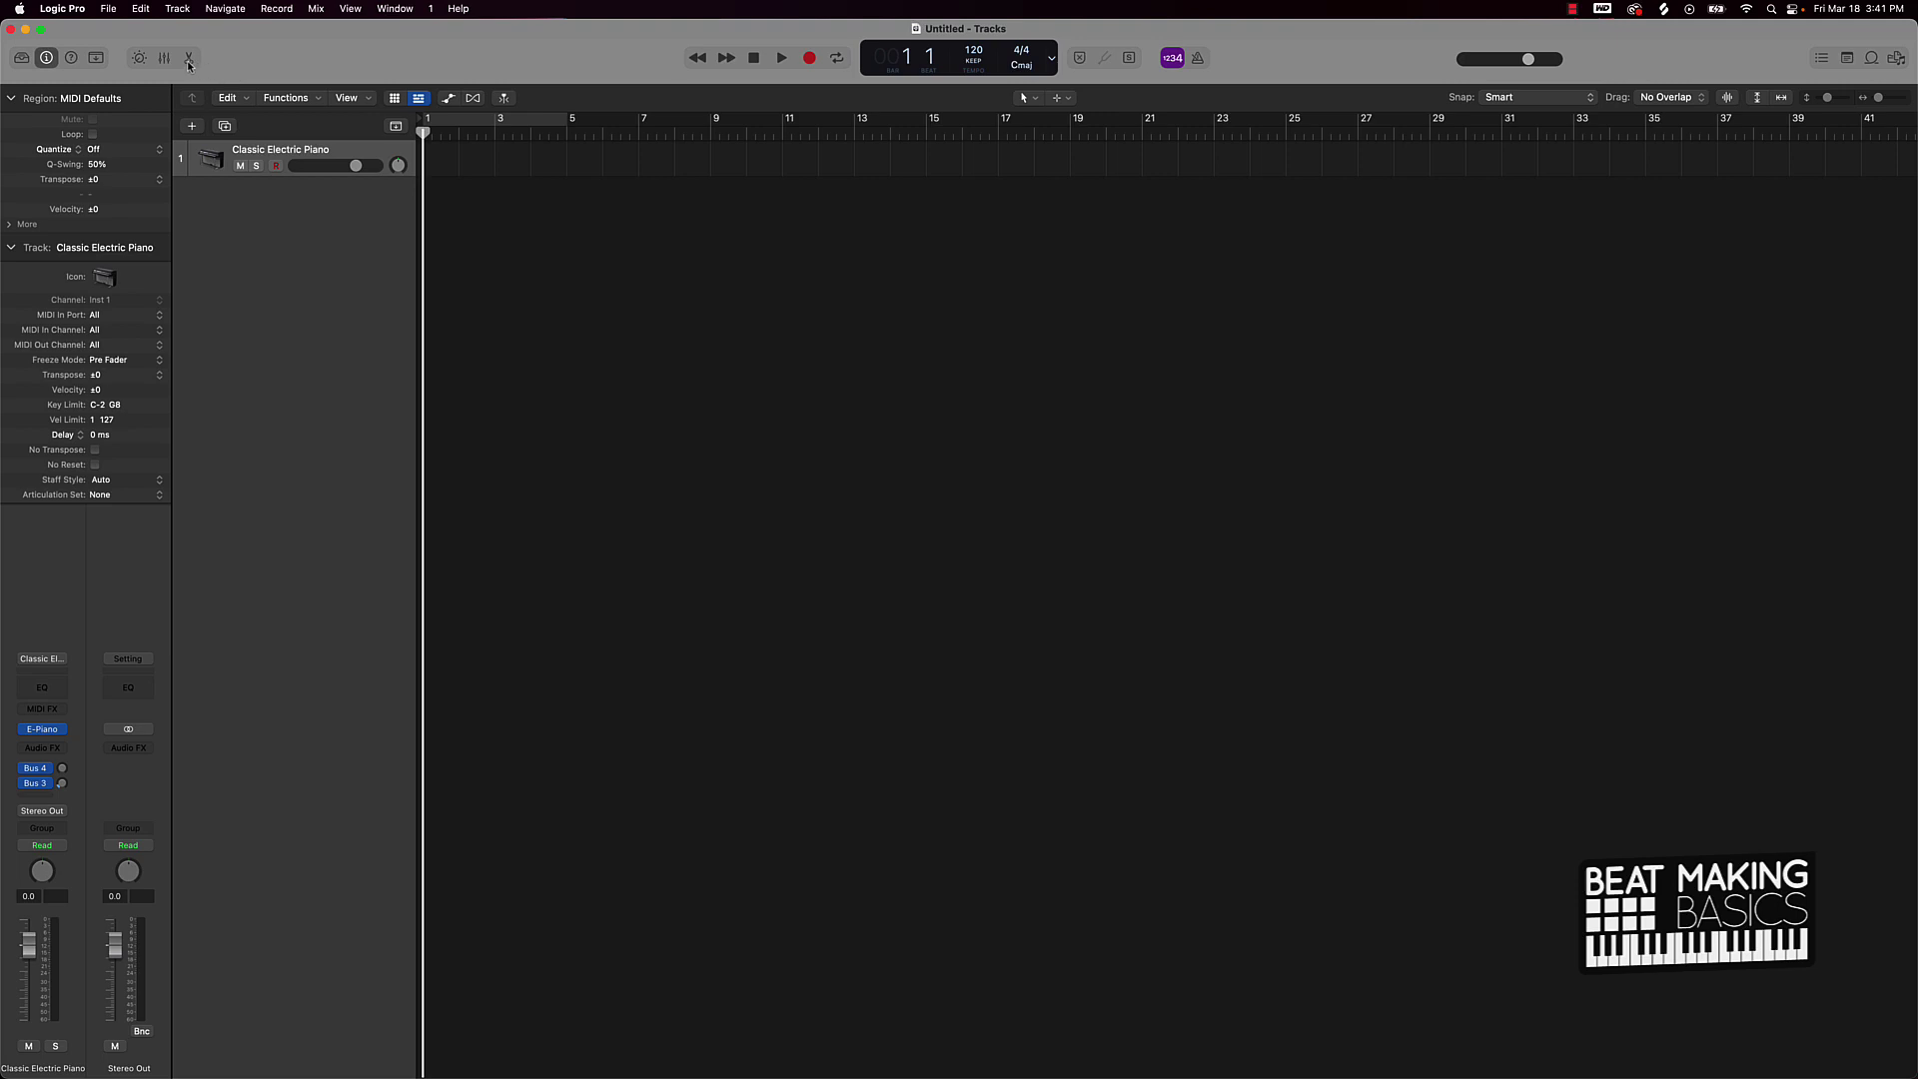
Load the Boesendorfer Grand Piano patch from the library's Piano category, then hide the library and inspector
left_click(21, 57)
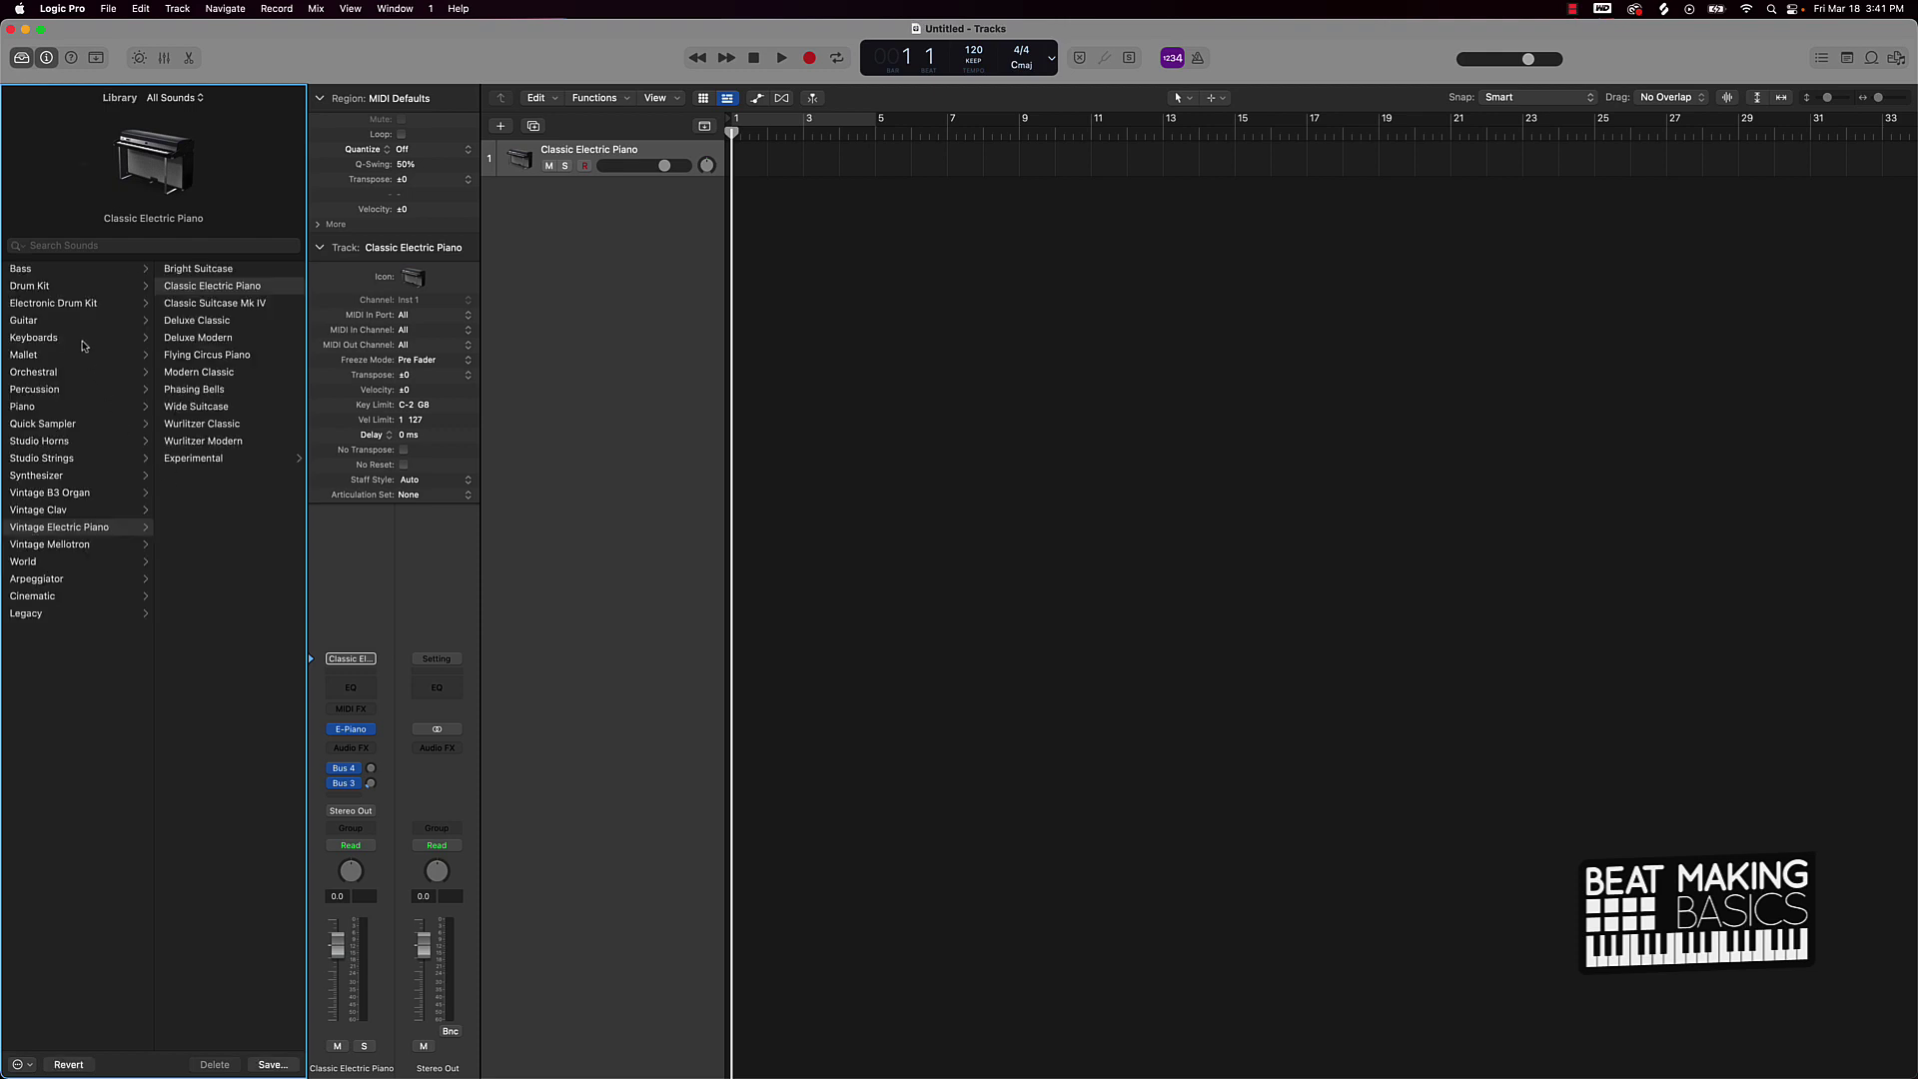
left_click(40, 407)
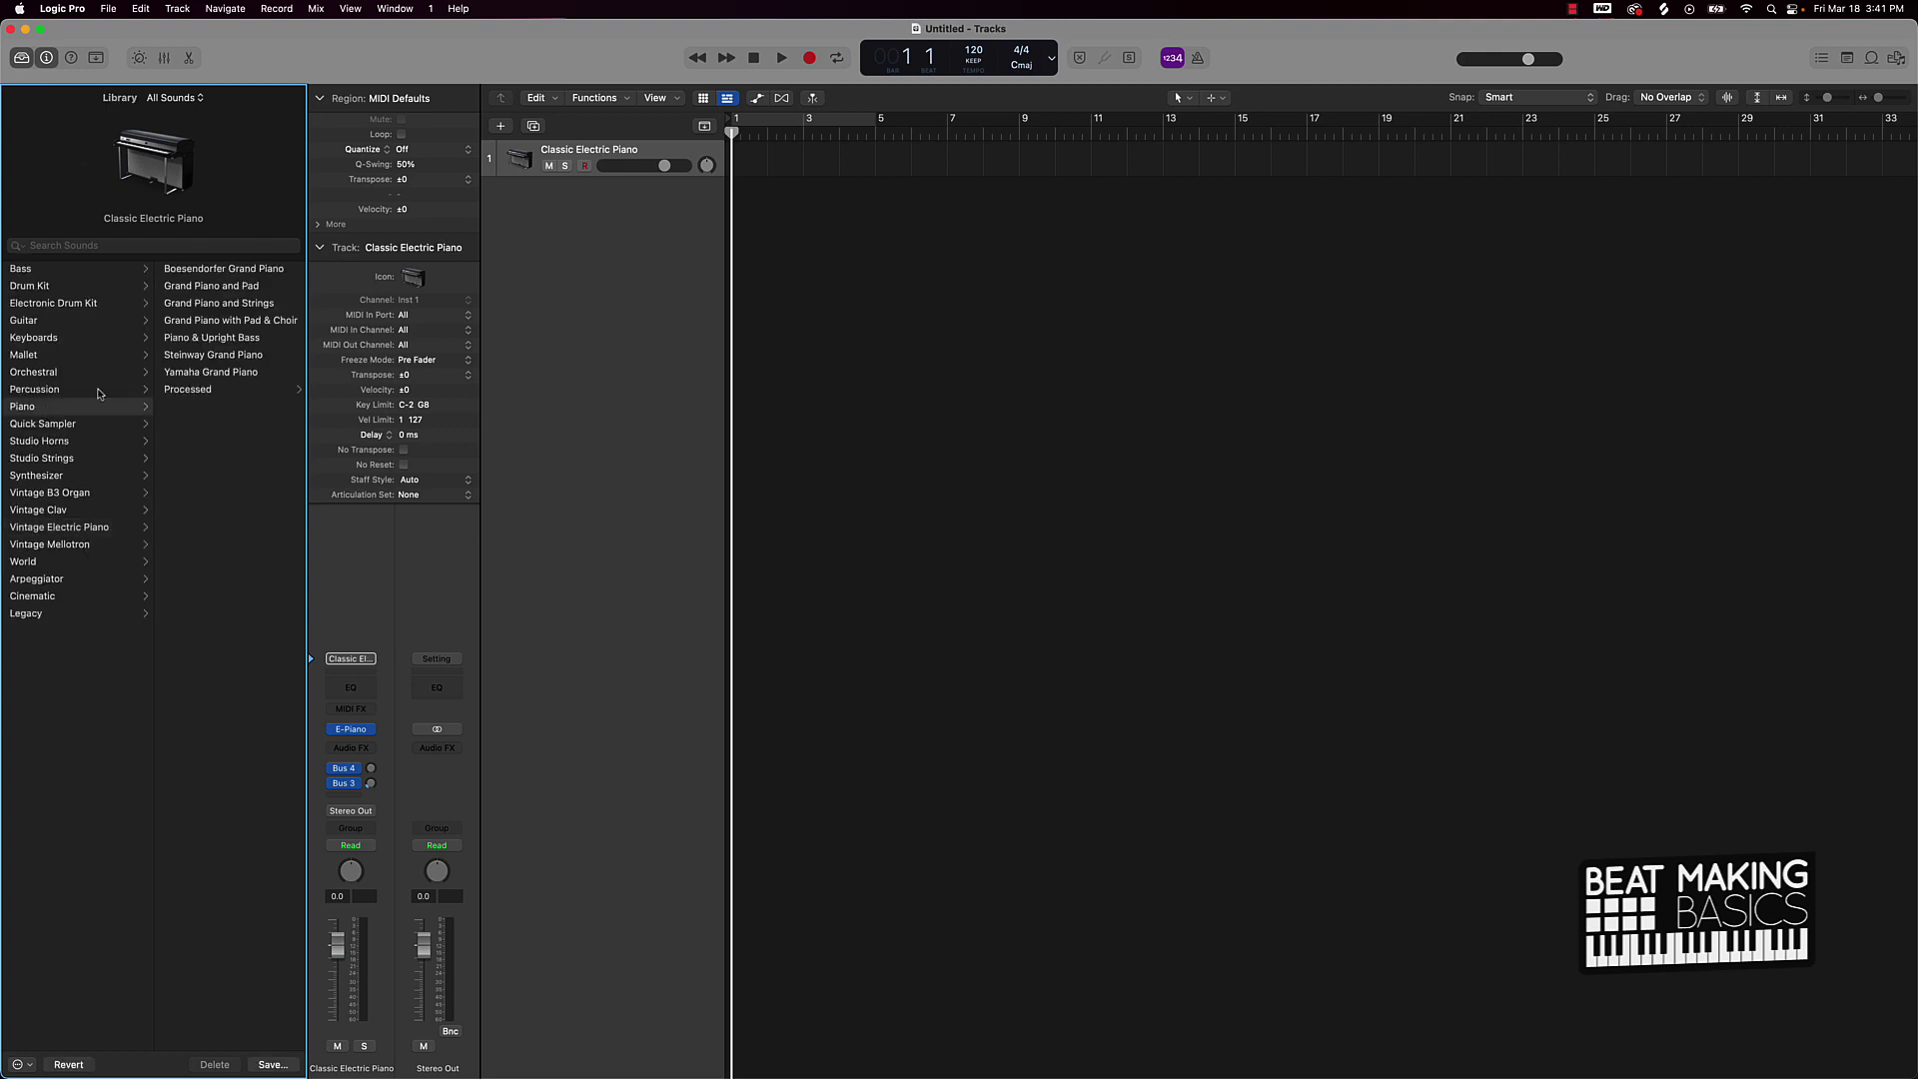
left_click(258, 276)
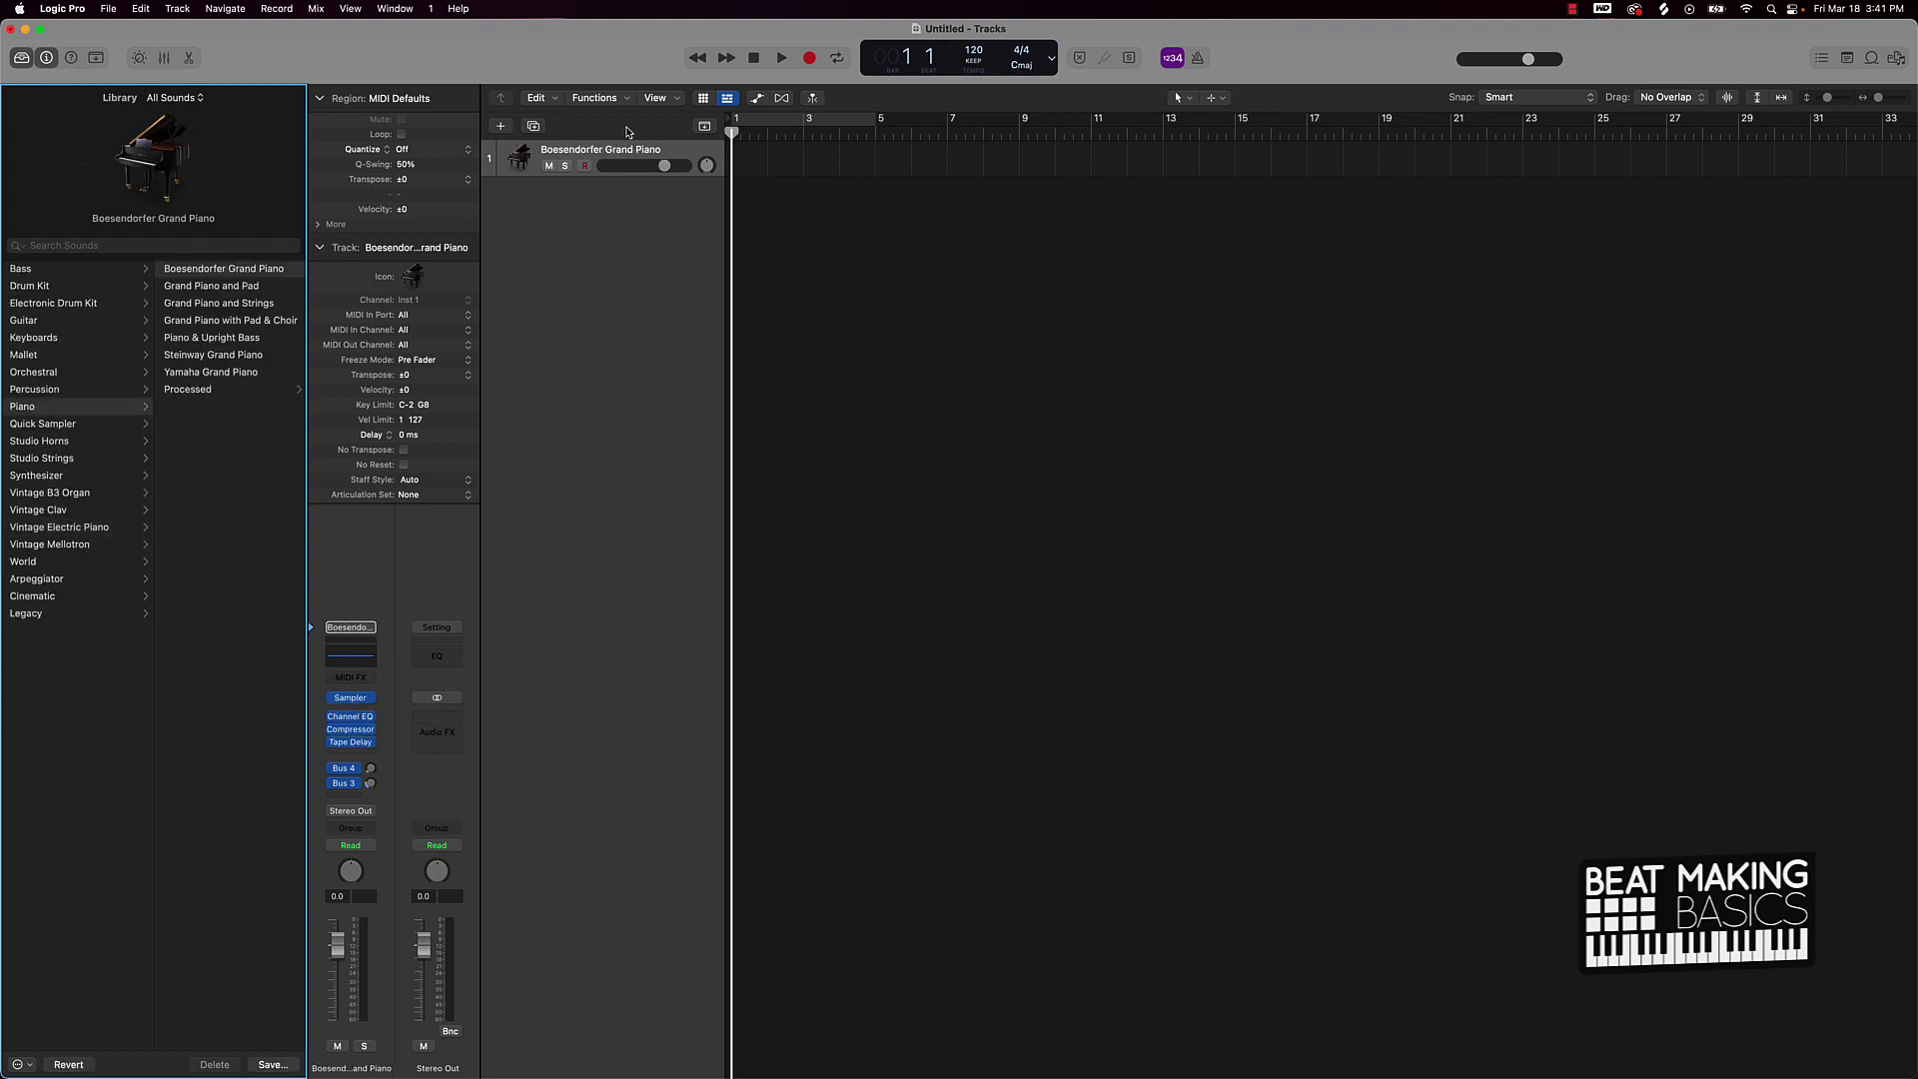
left_click(24, 58)
left_click(50, 58)
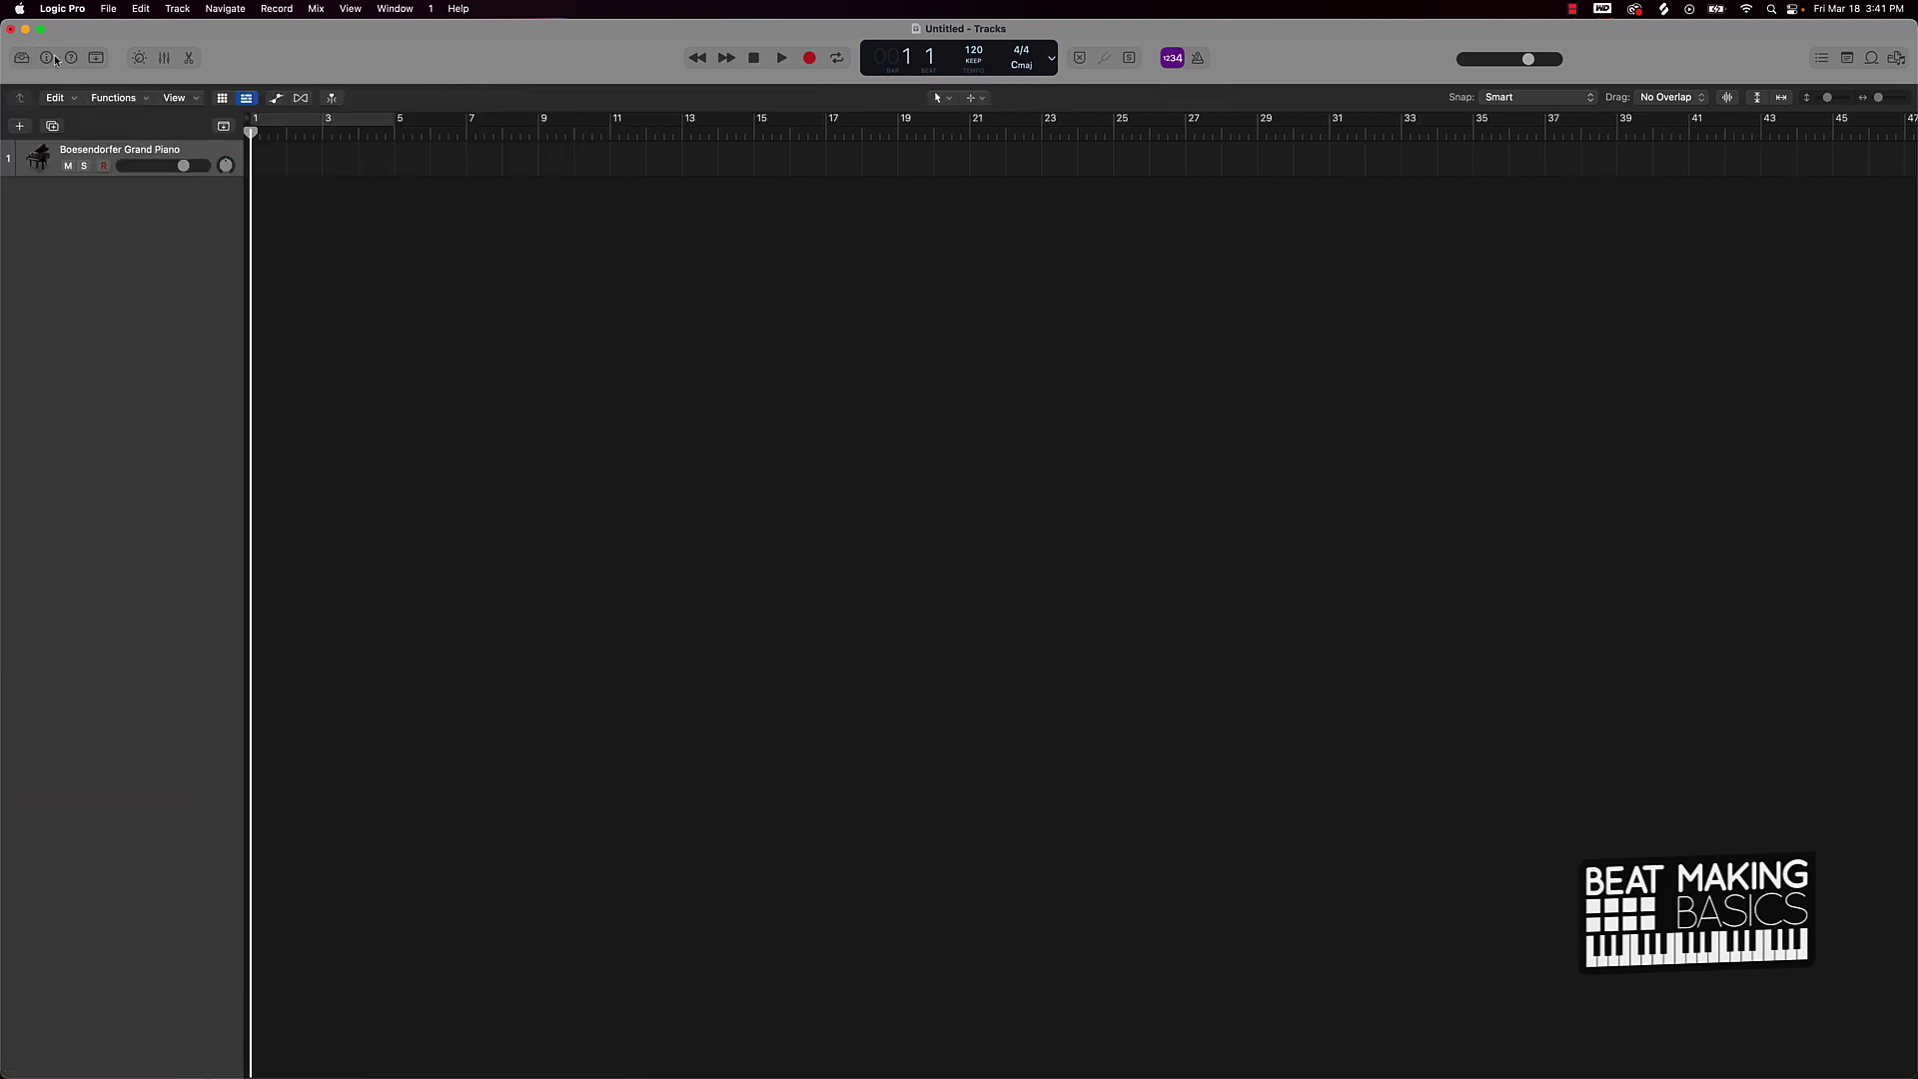
Show the Piano Roll editor enlarged to most of the window height and turn on cycling over bars 1 to 5
left_click(188, 57)
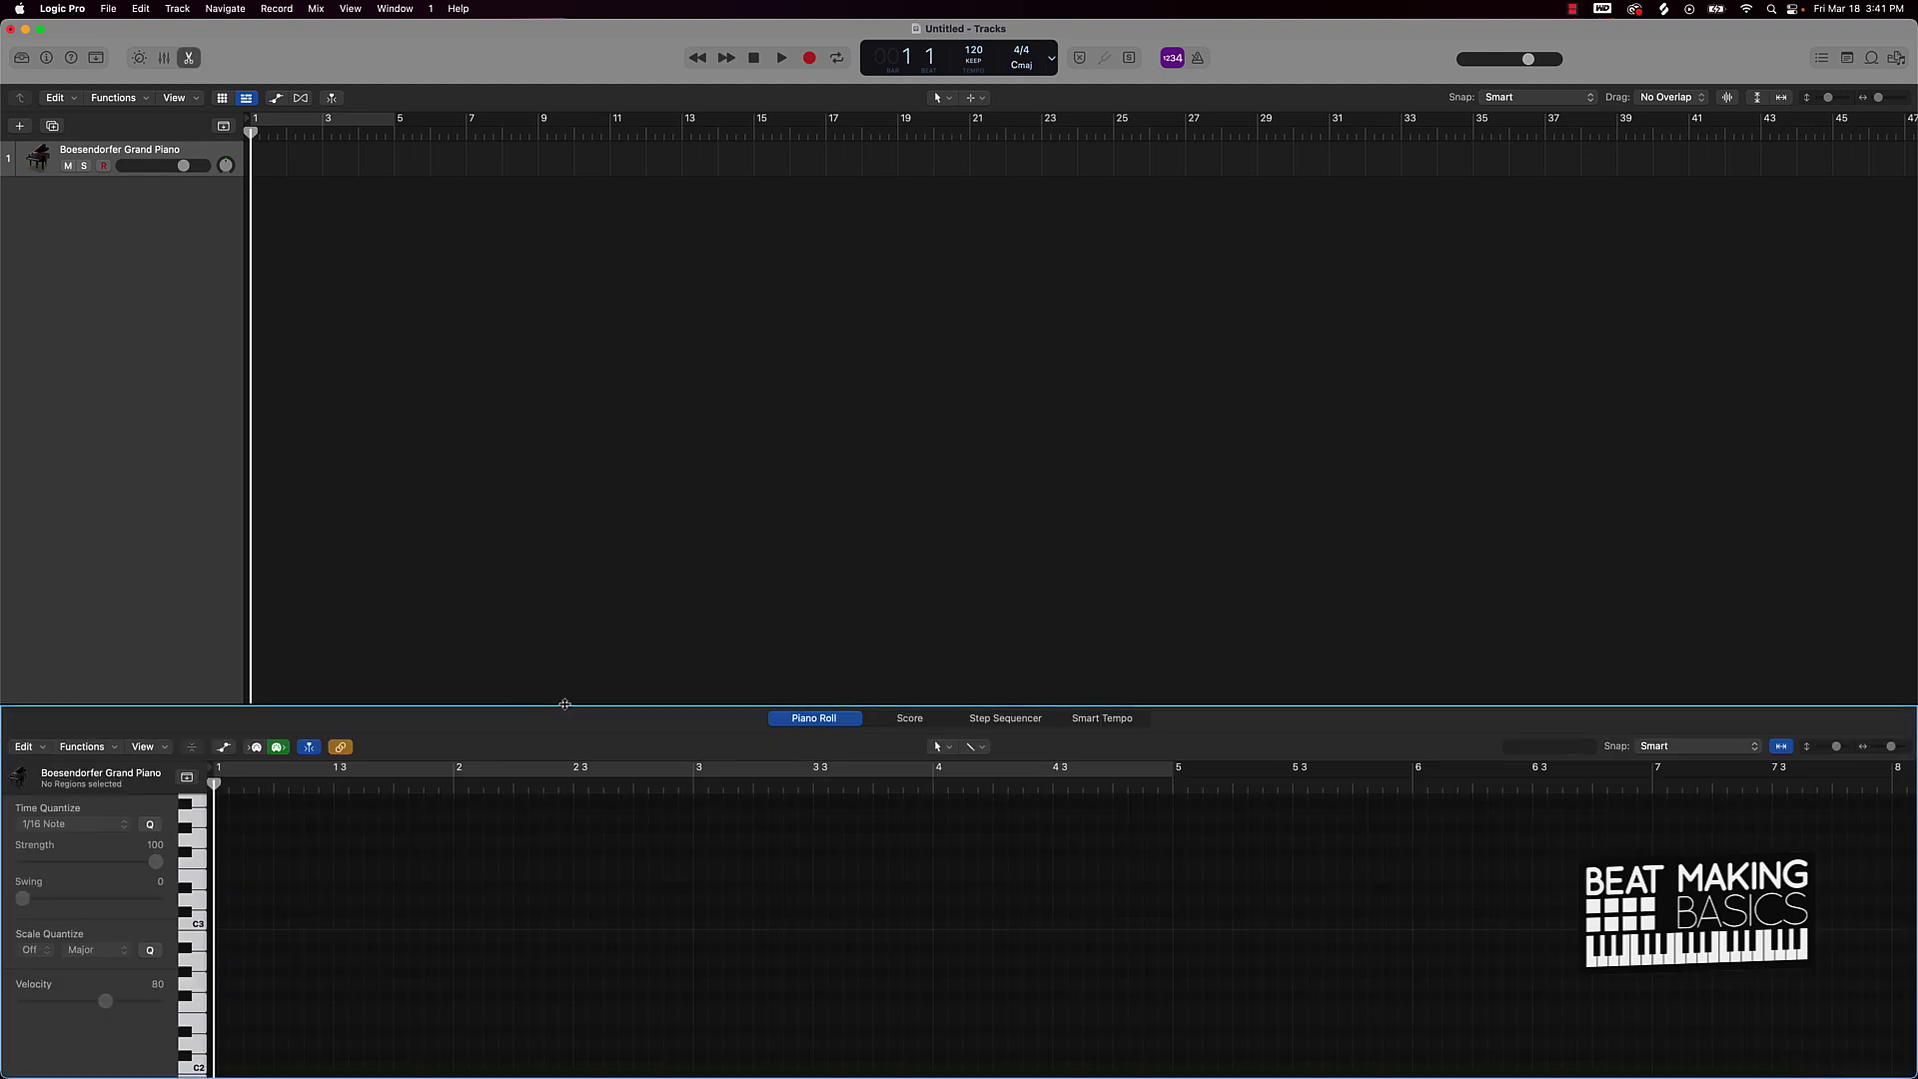
left_click_drag(564, 705, 589, 334)
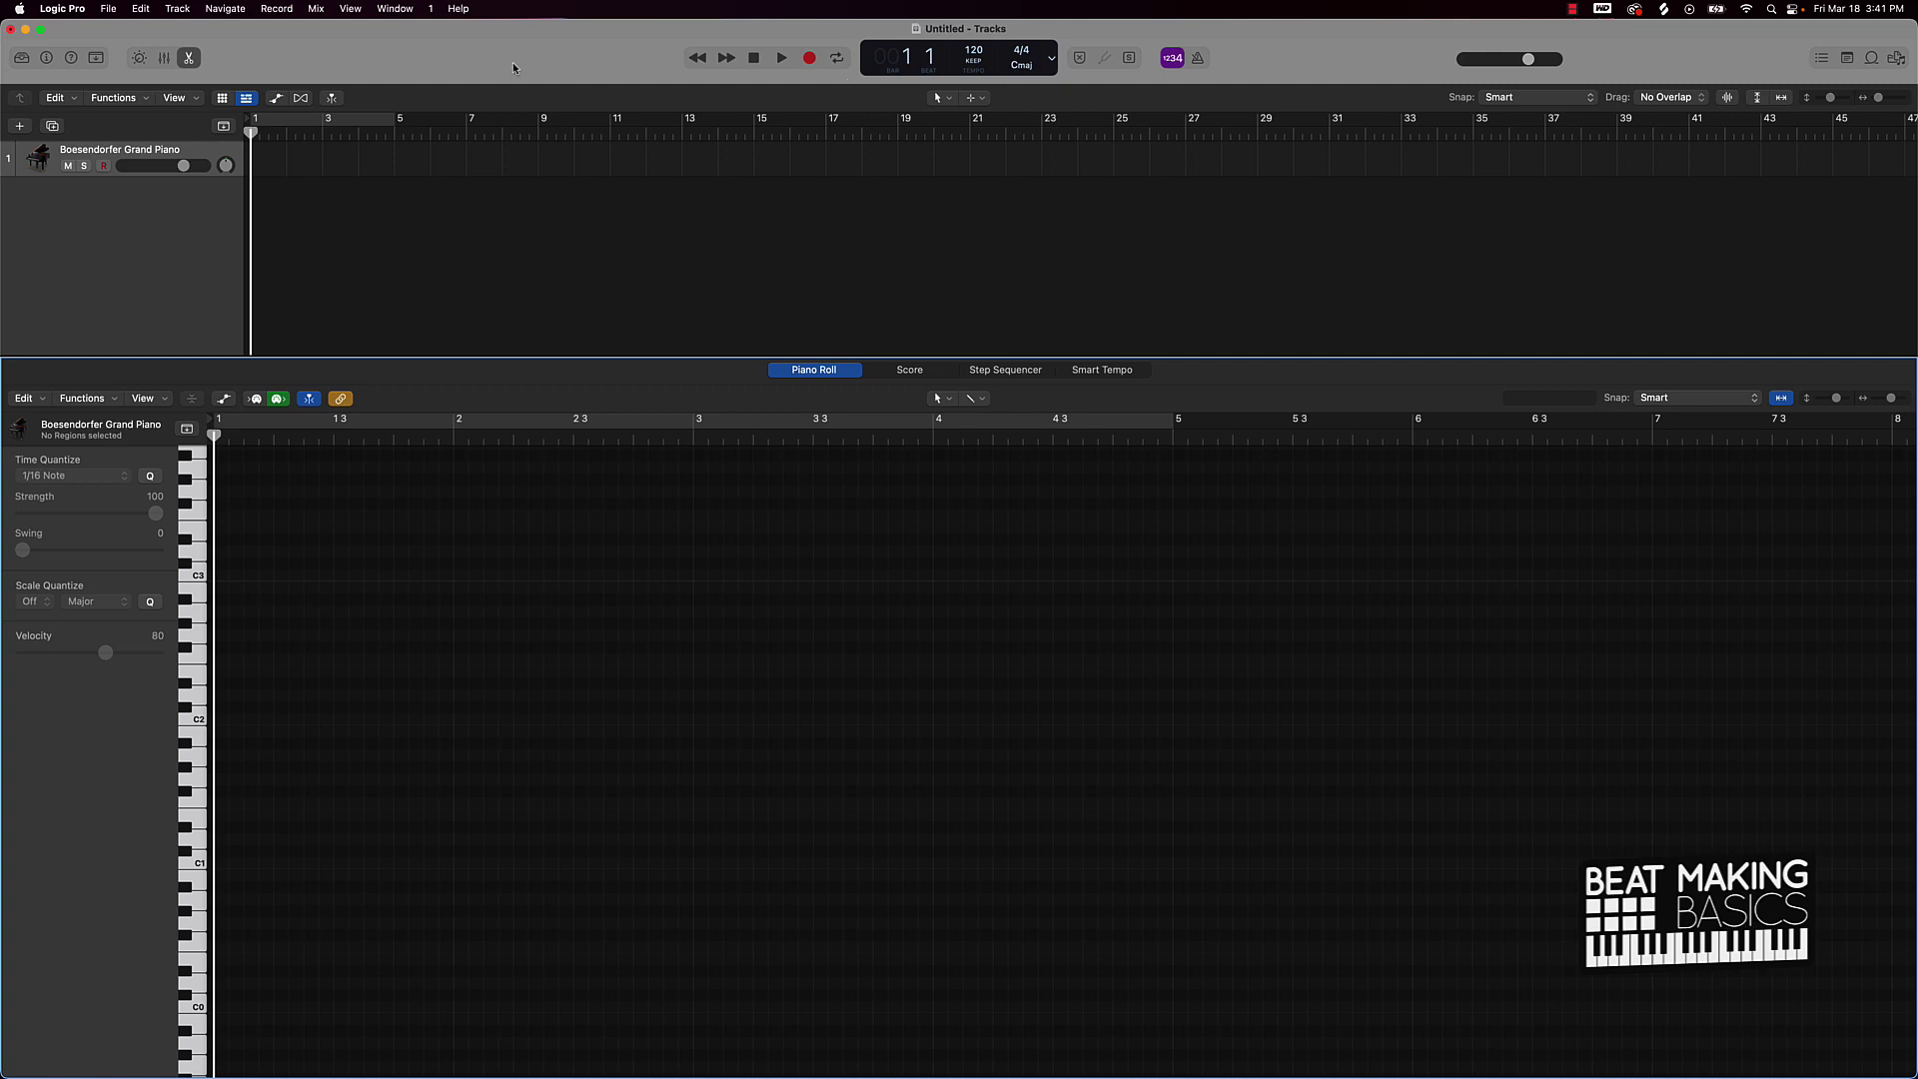
left_click(392, 120)
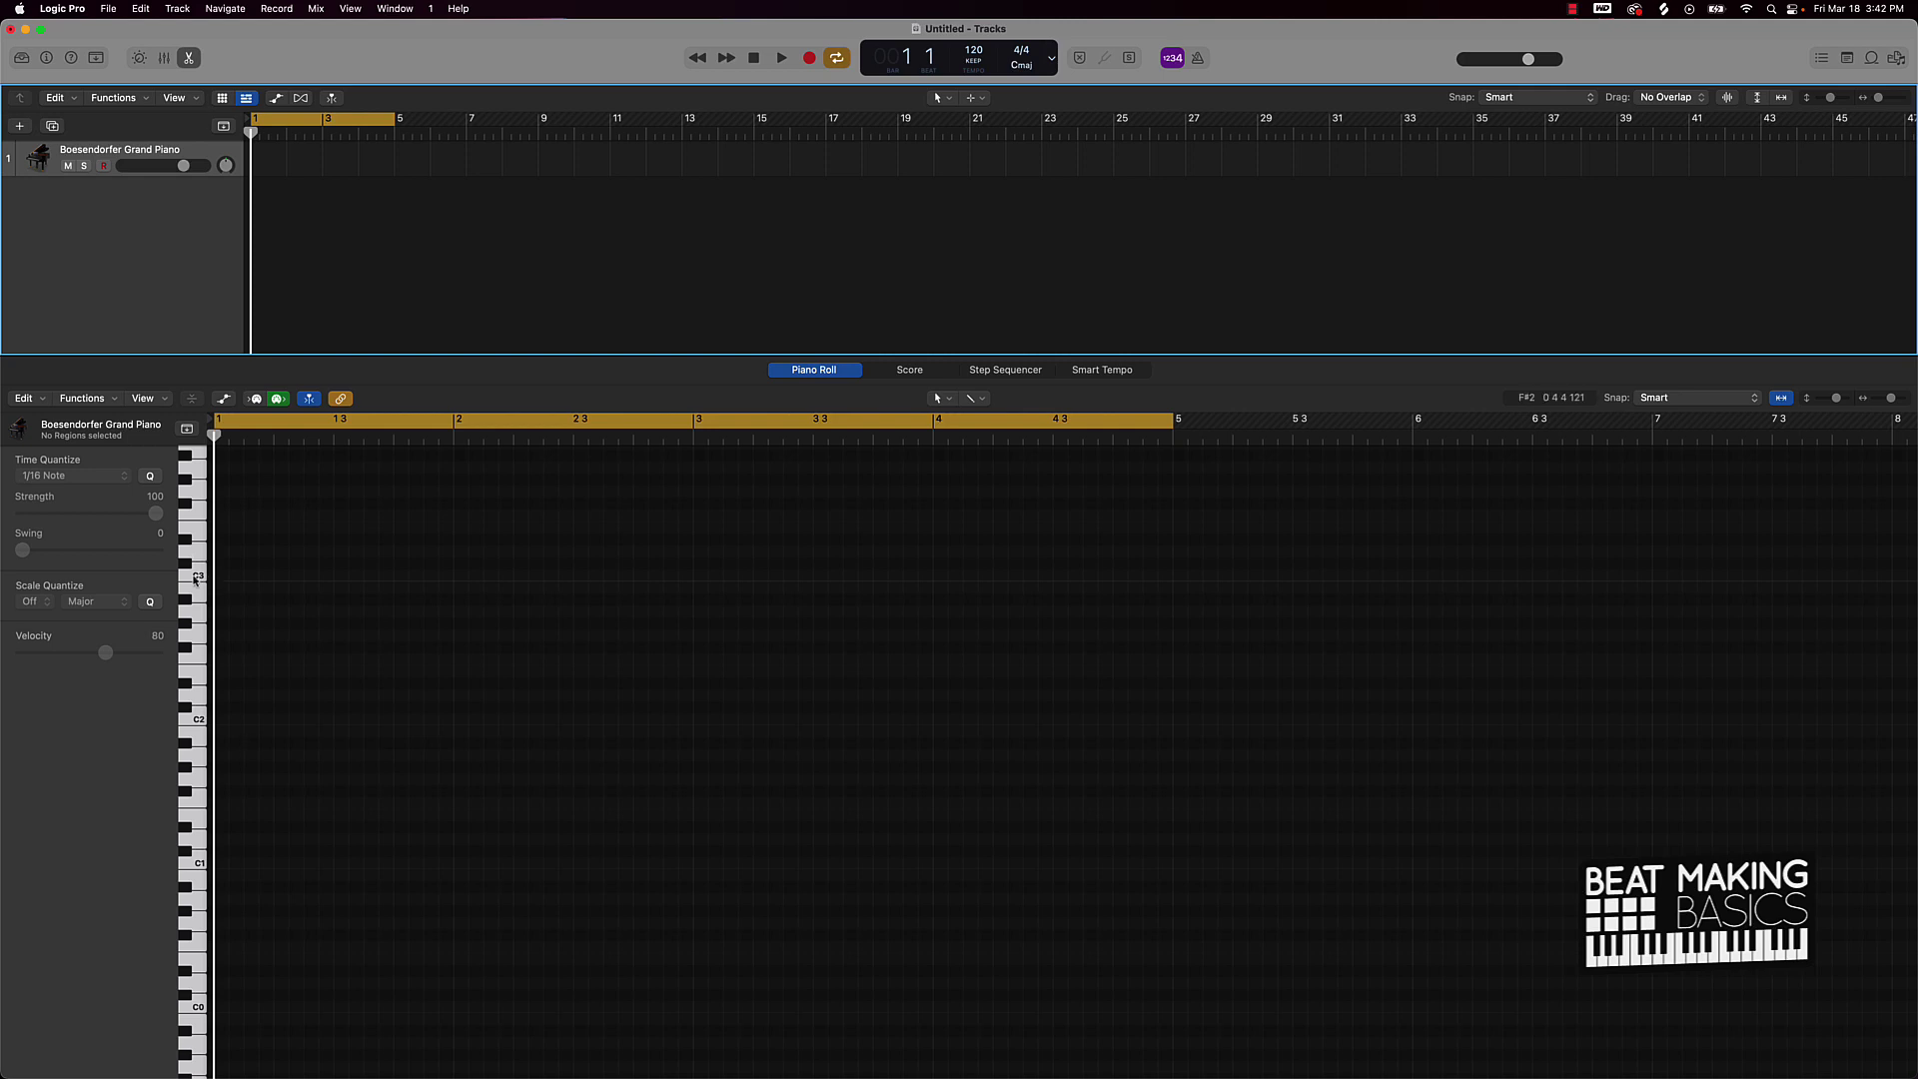
Add a C3 note at the start of bar 1 and lengthen it to about one beat
left_click(194, 579)
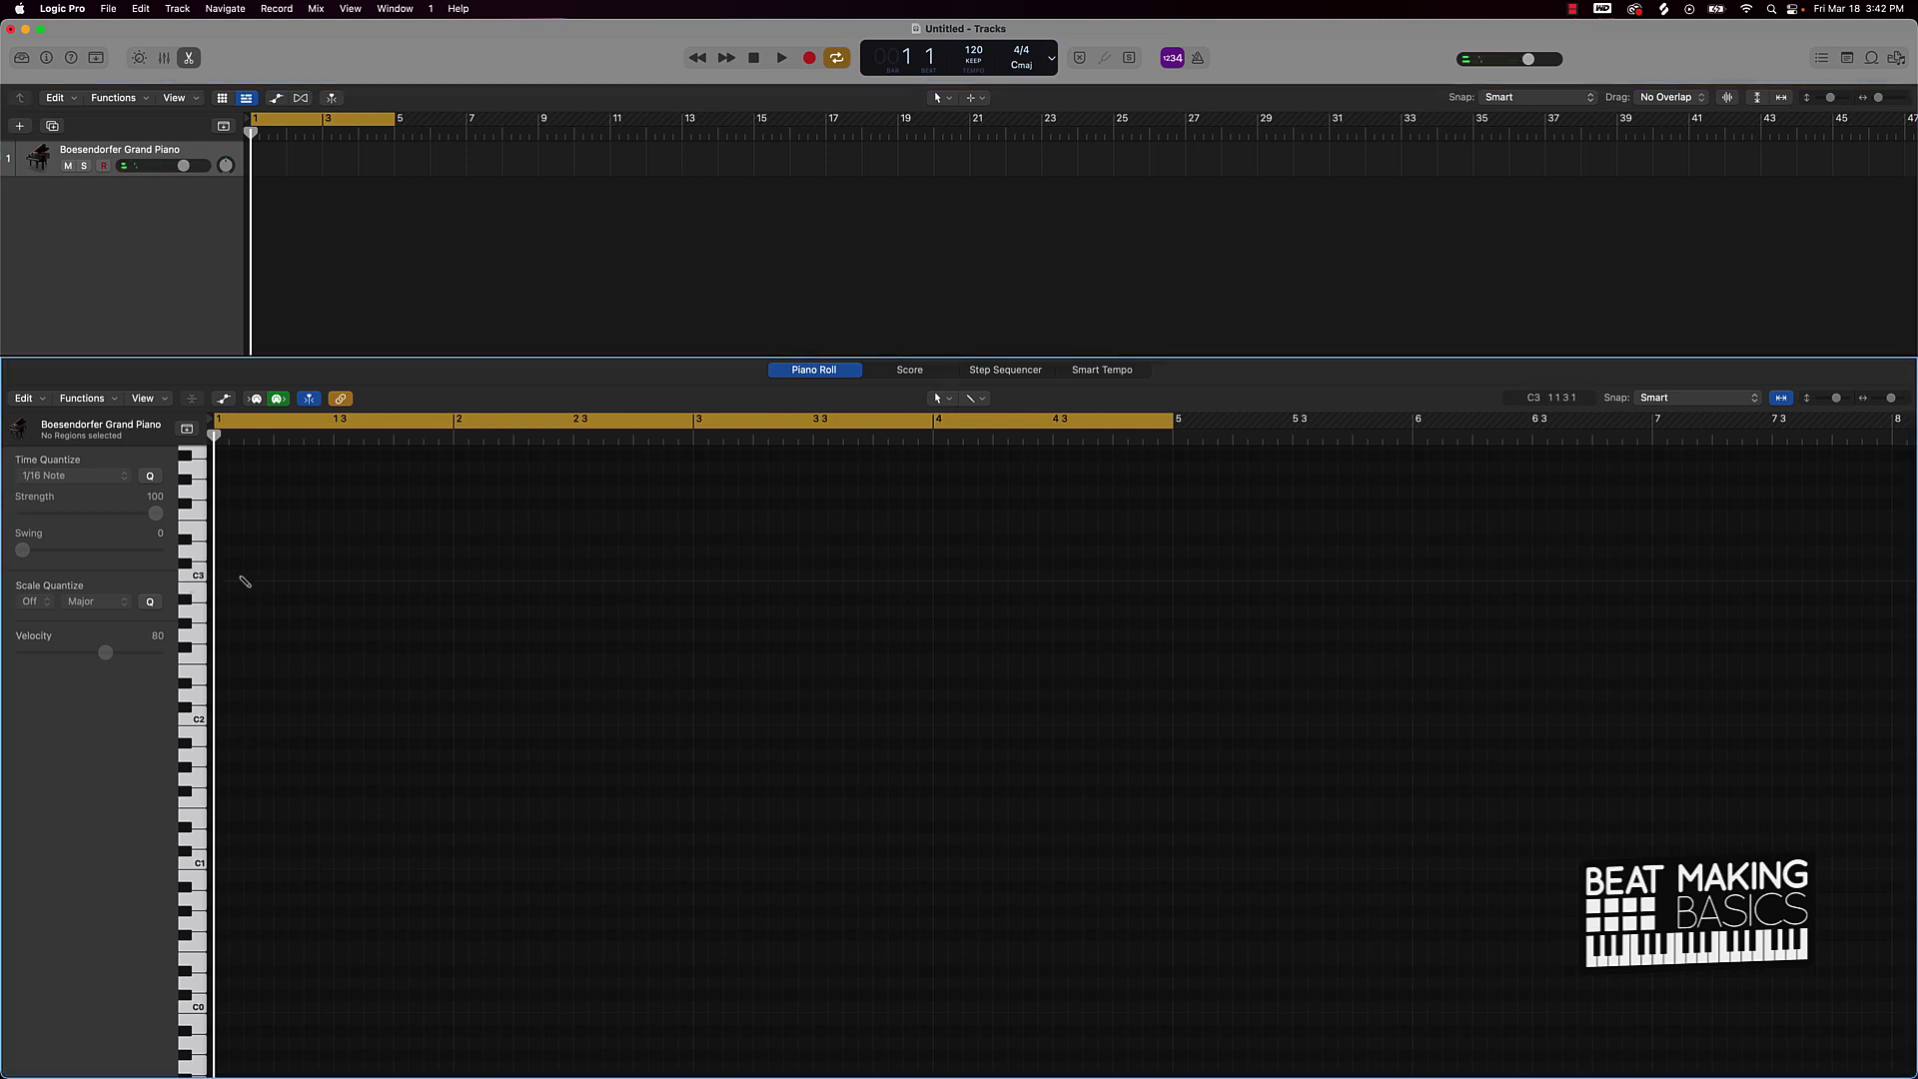
left_click(229, 582)
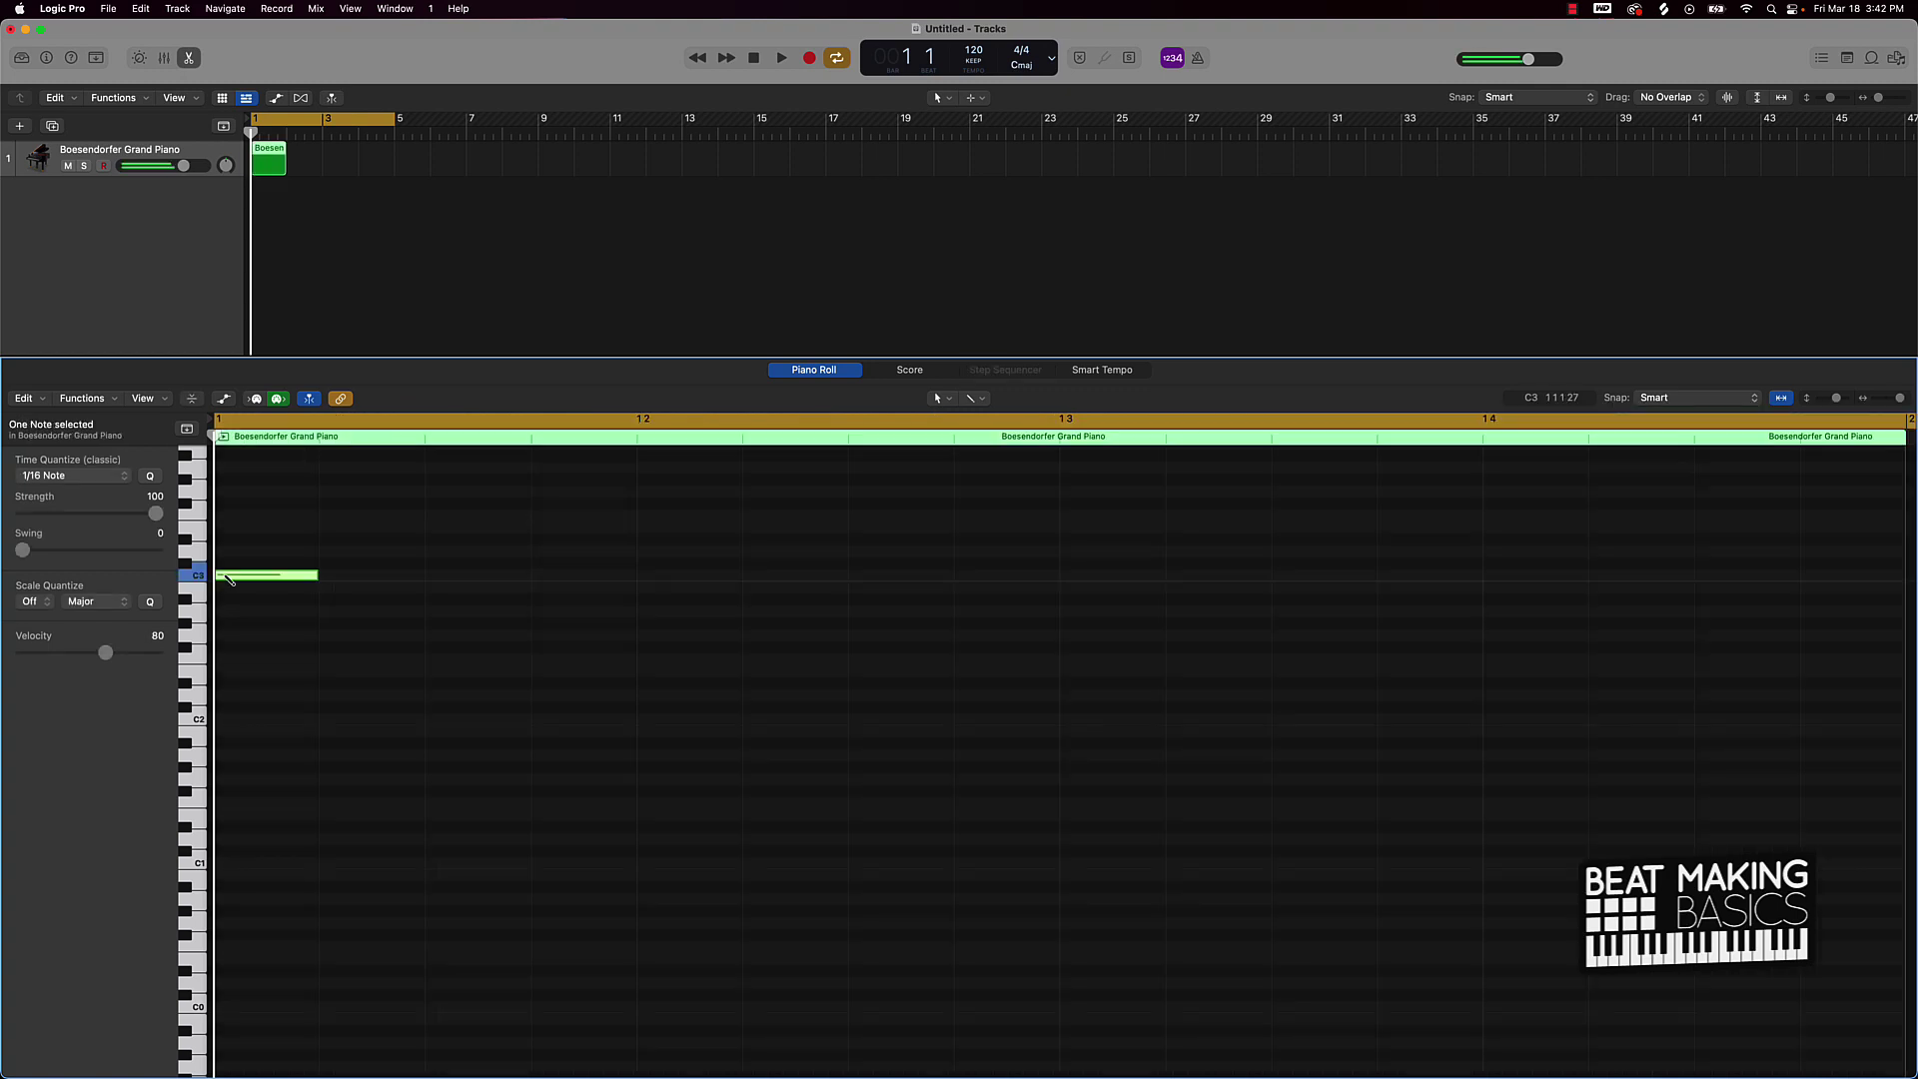
key("space")
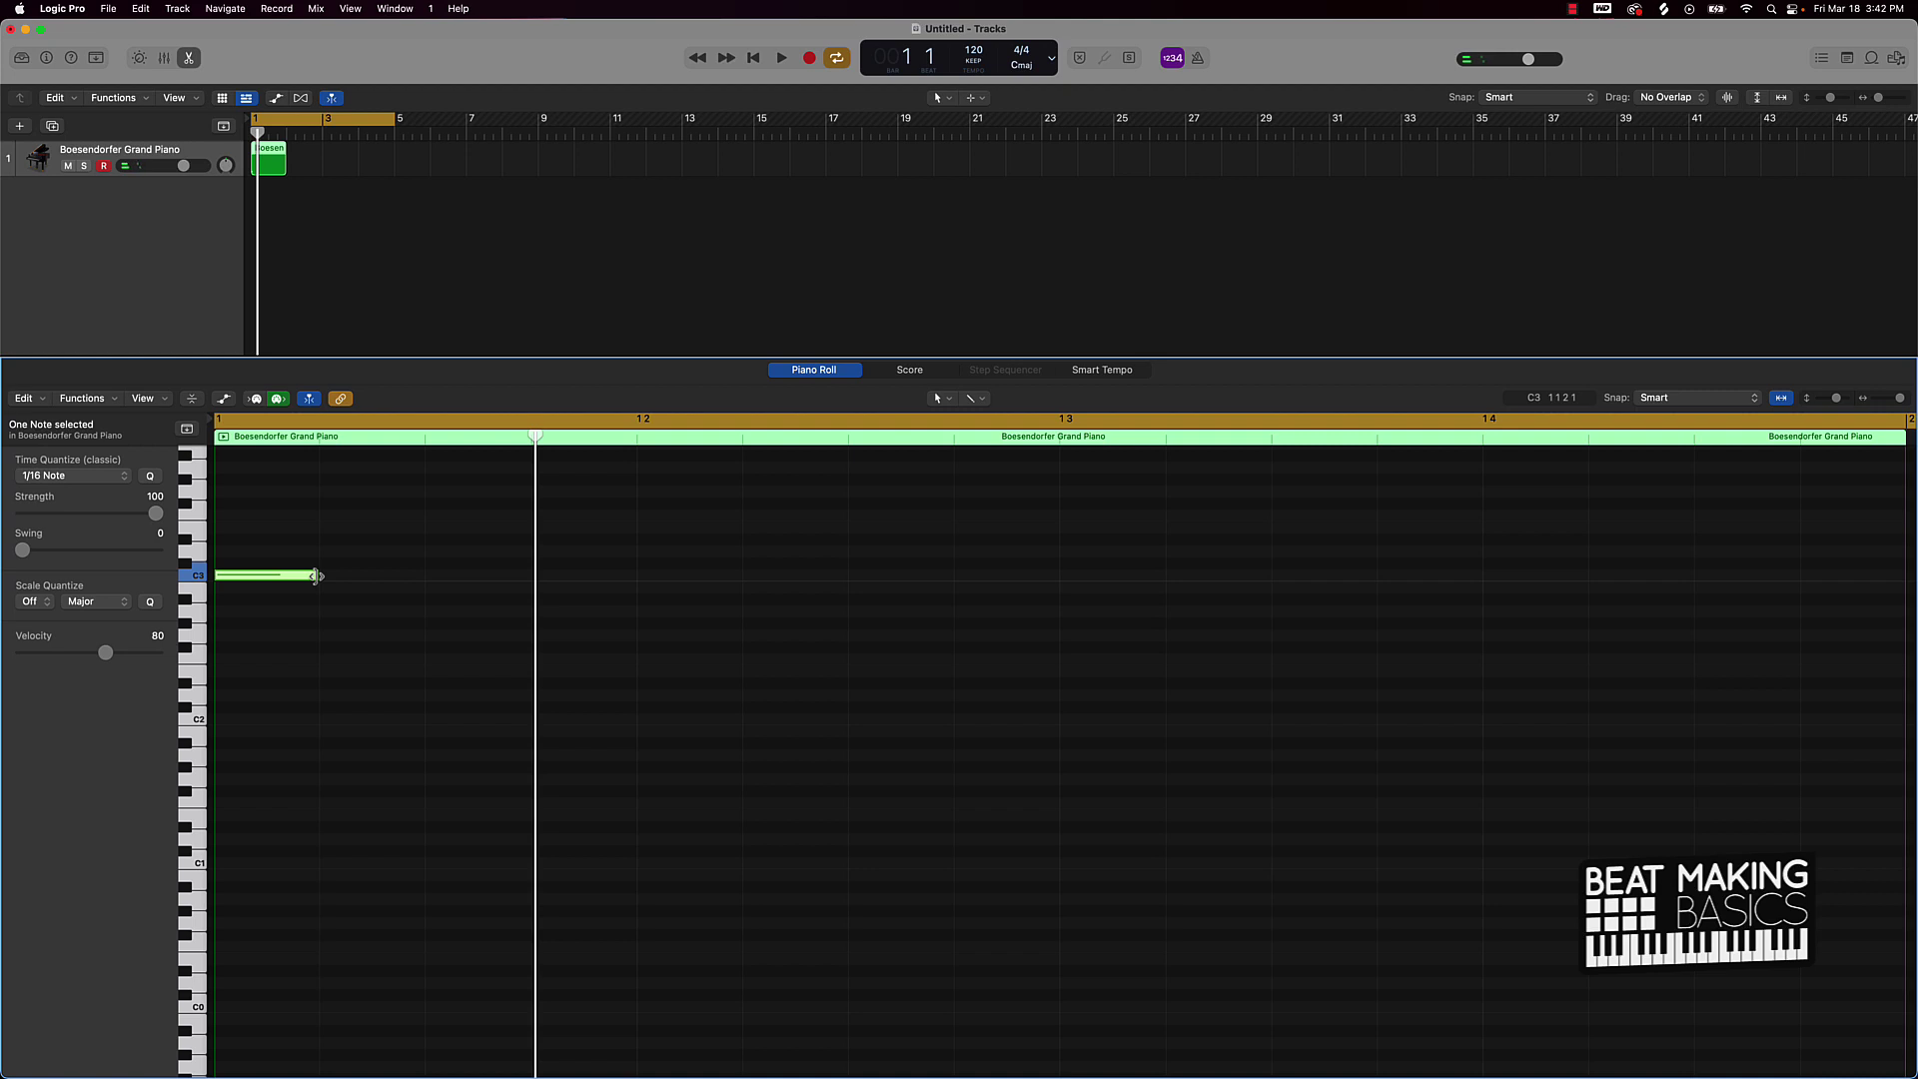
left_click_drag(316, 577, 622, 580)
key("space")
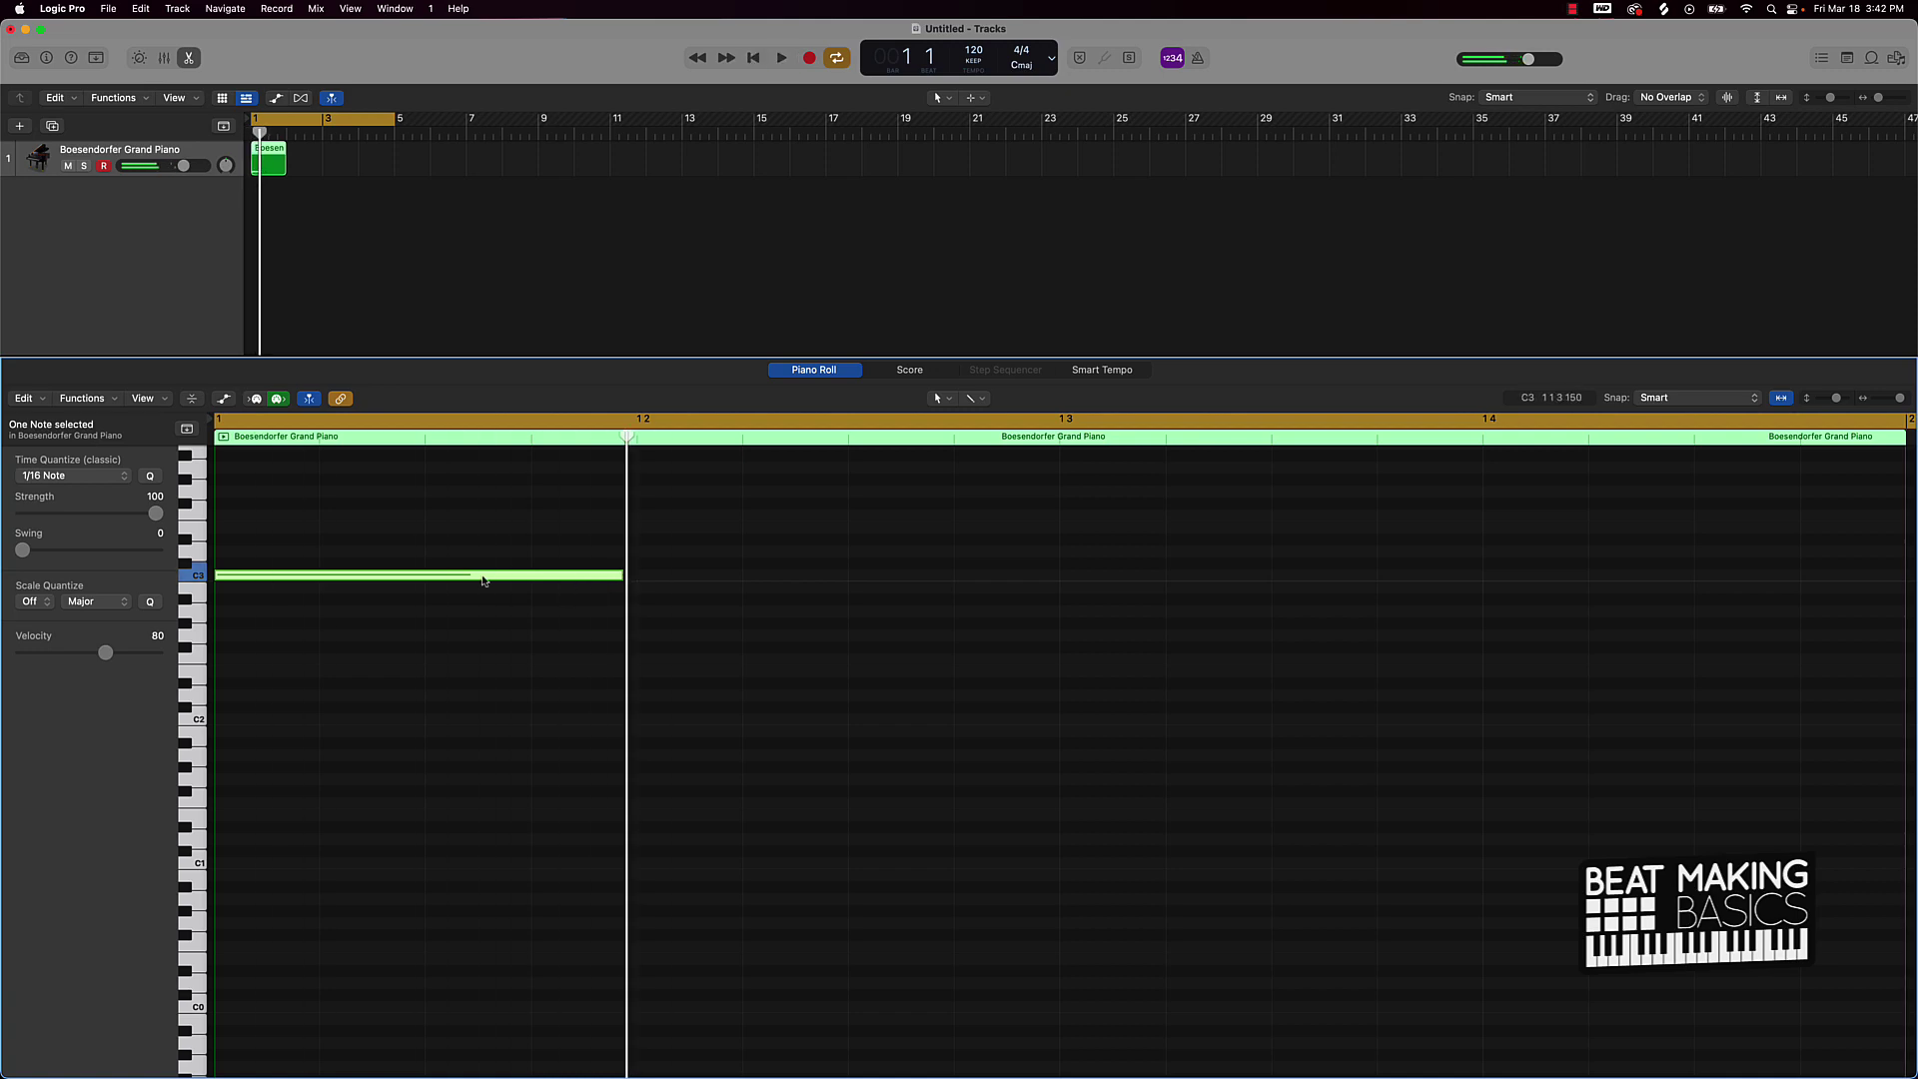
Add a D3 note of the same length half a beat after the opening C3 note
scroll(463, 550, "up", 1)
scroll(463, 550, "up", 4)
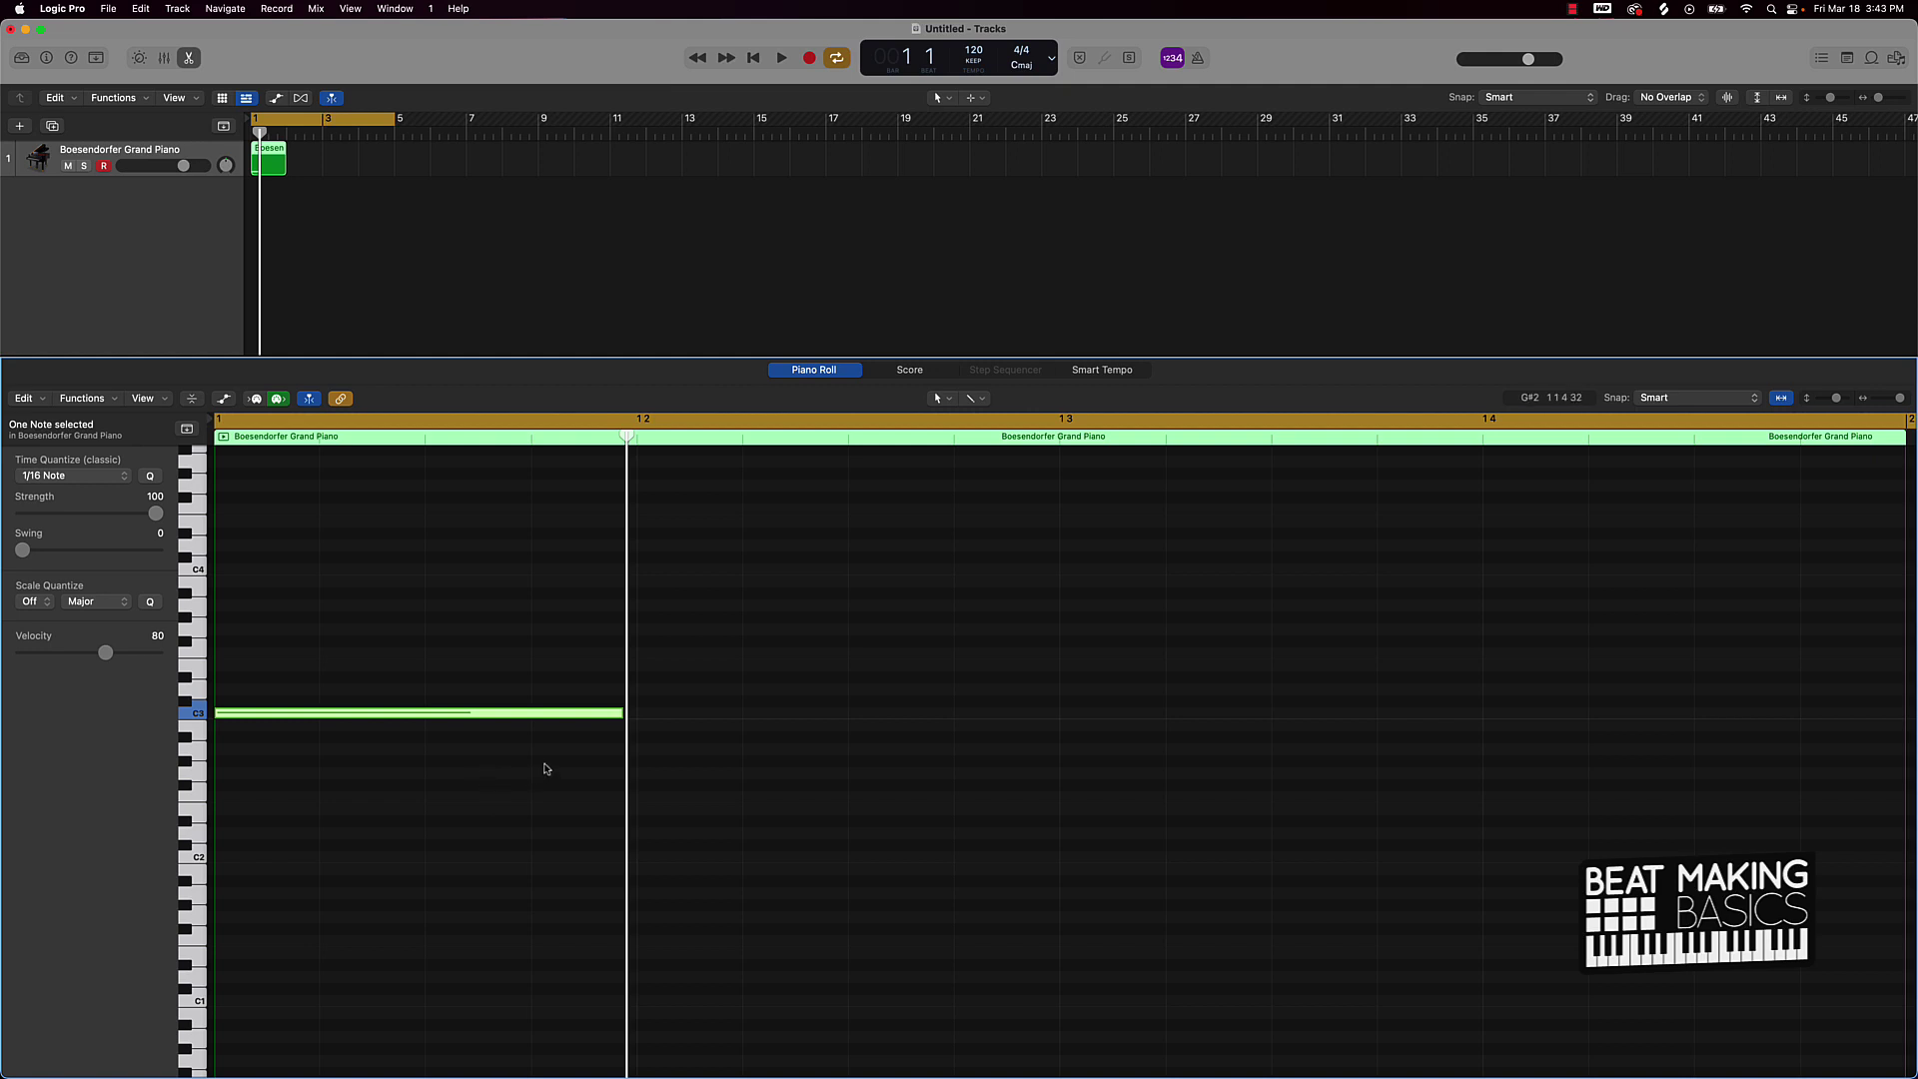
left_click(479, 625)
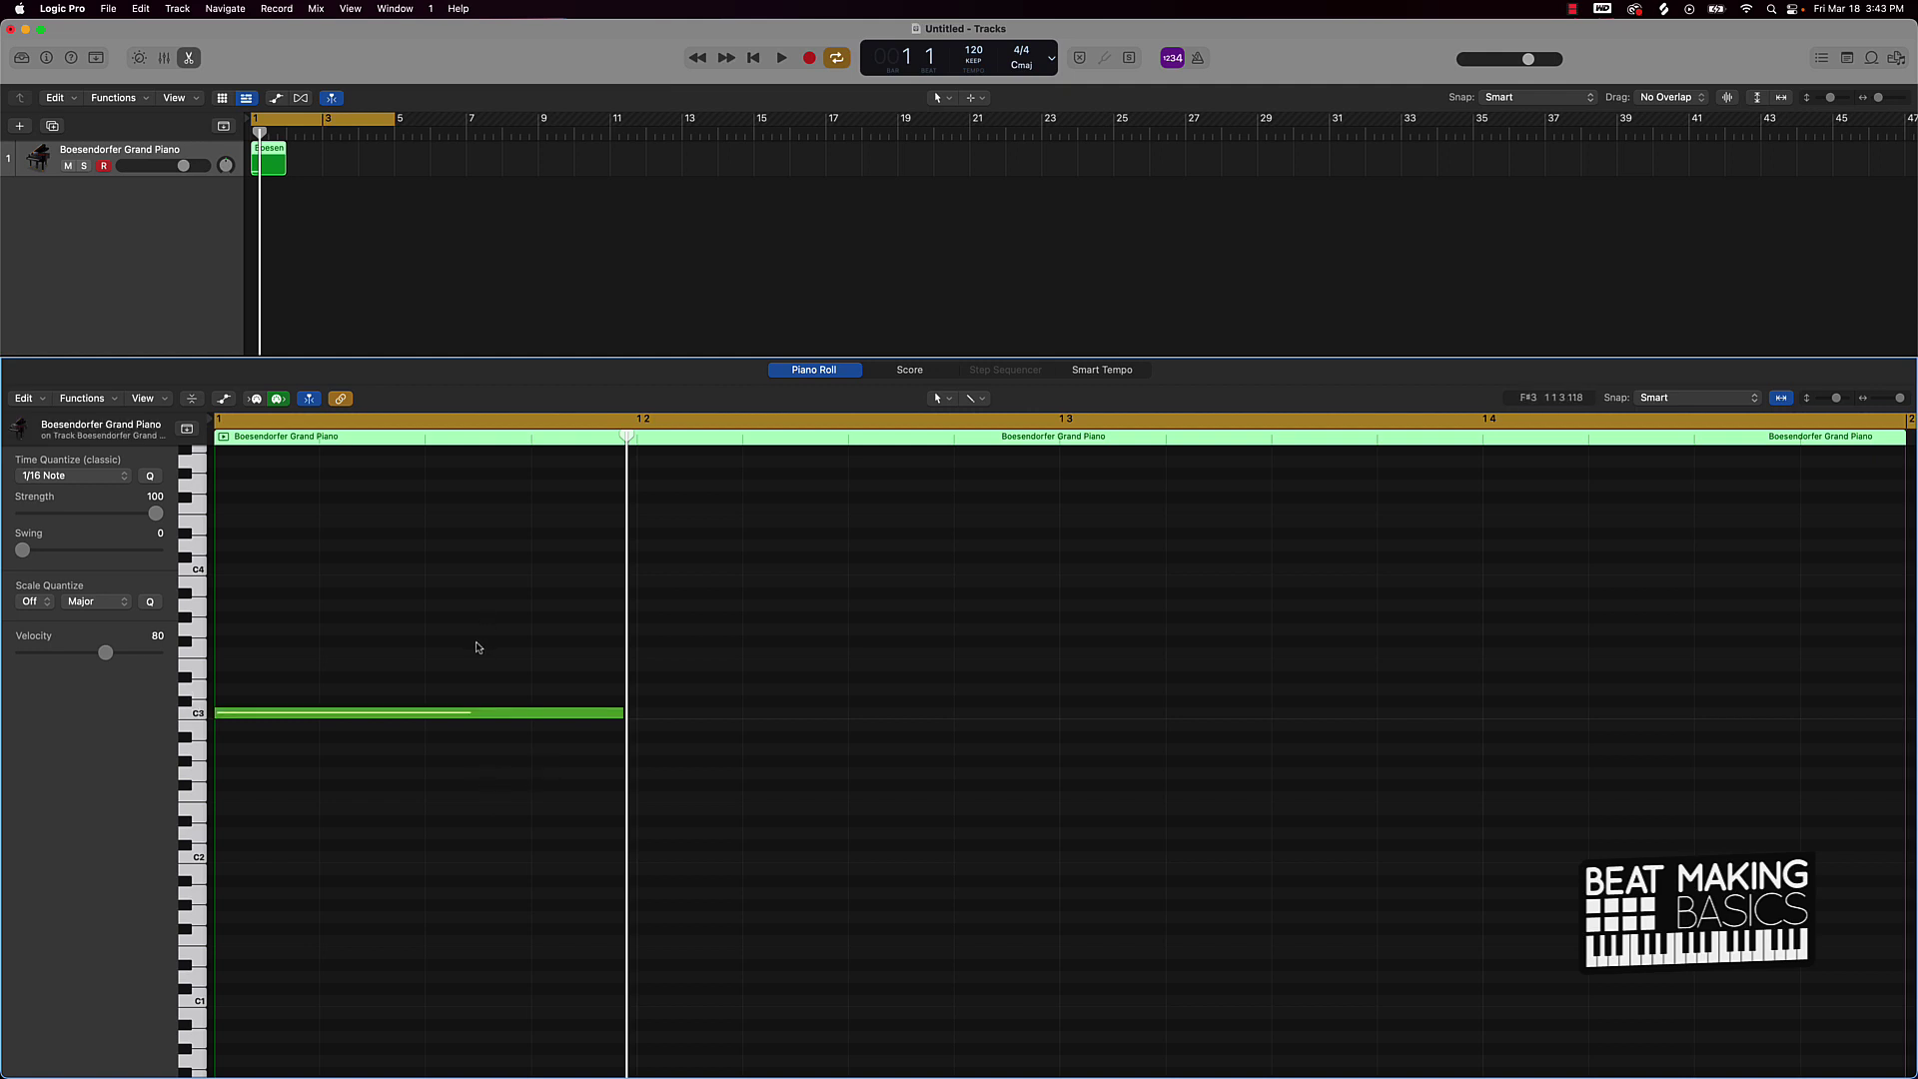
left_click_drag(479, 647, 444, 760)
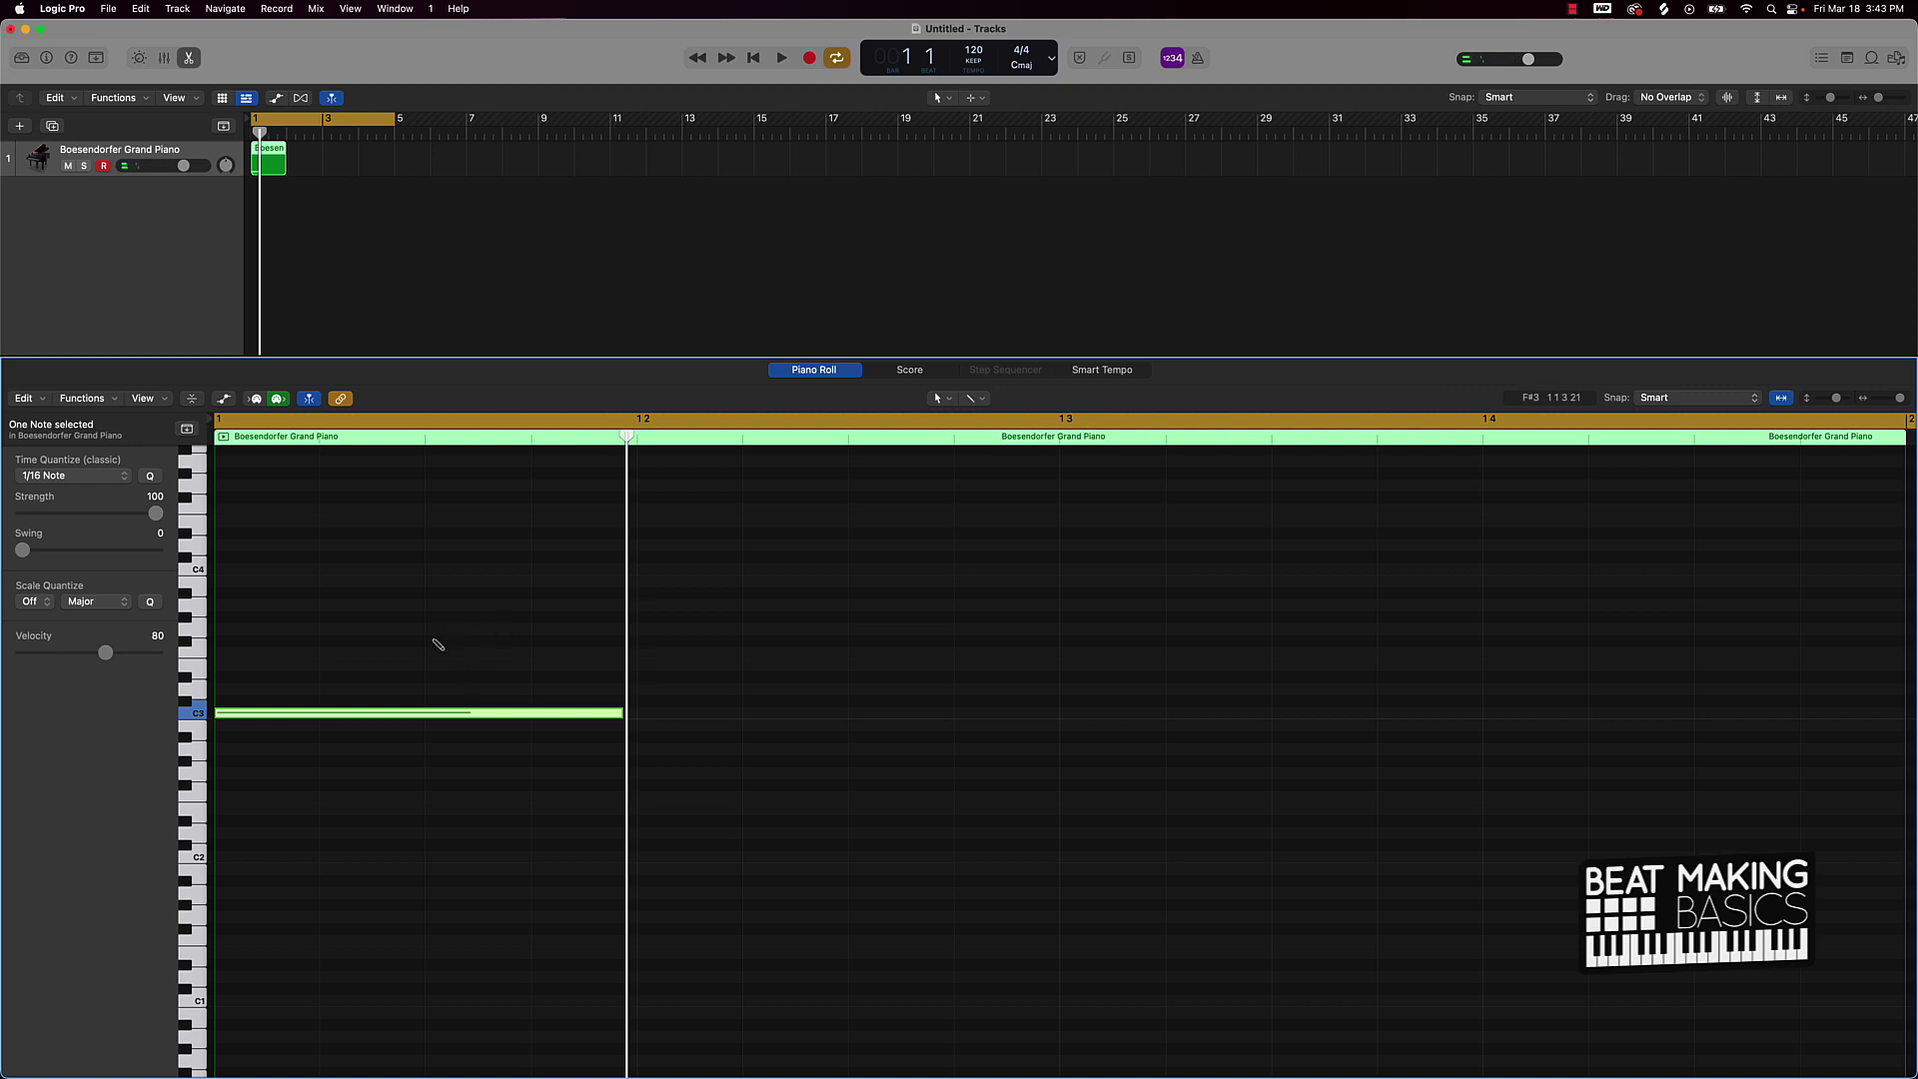
left_click(433, 642, "super")
left_click_drag(431, 642, 431, 689)
left_click(417, 712)
left_click(447, 690)
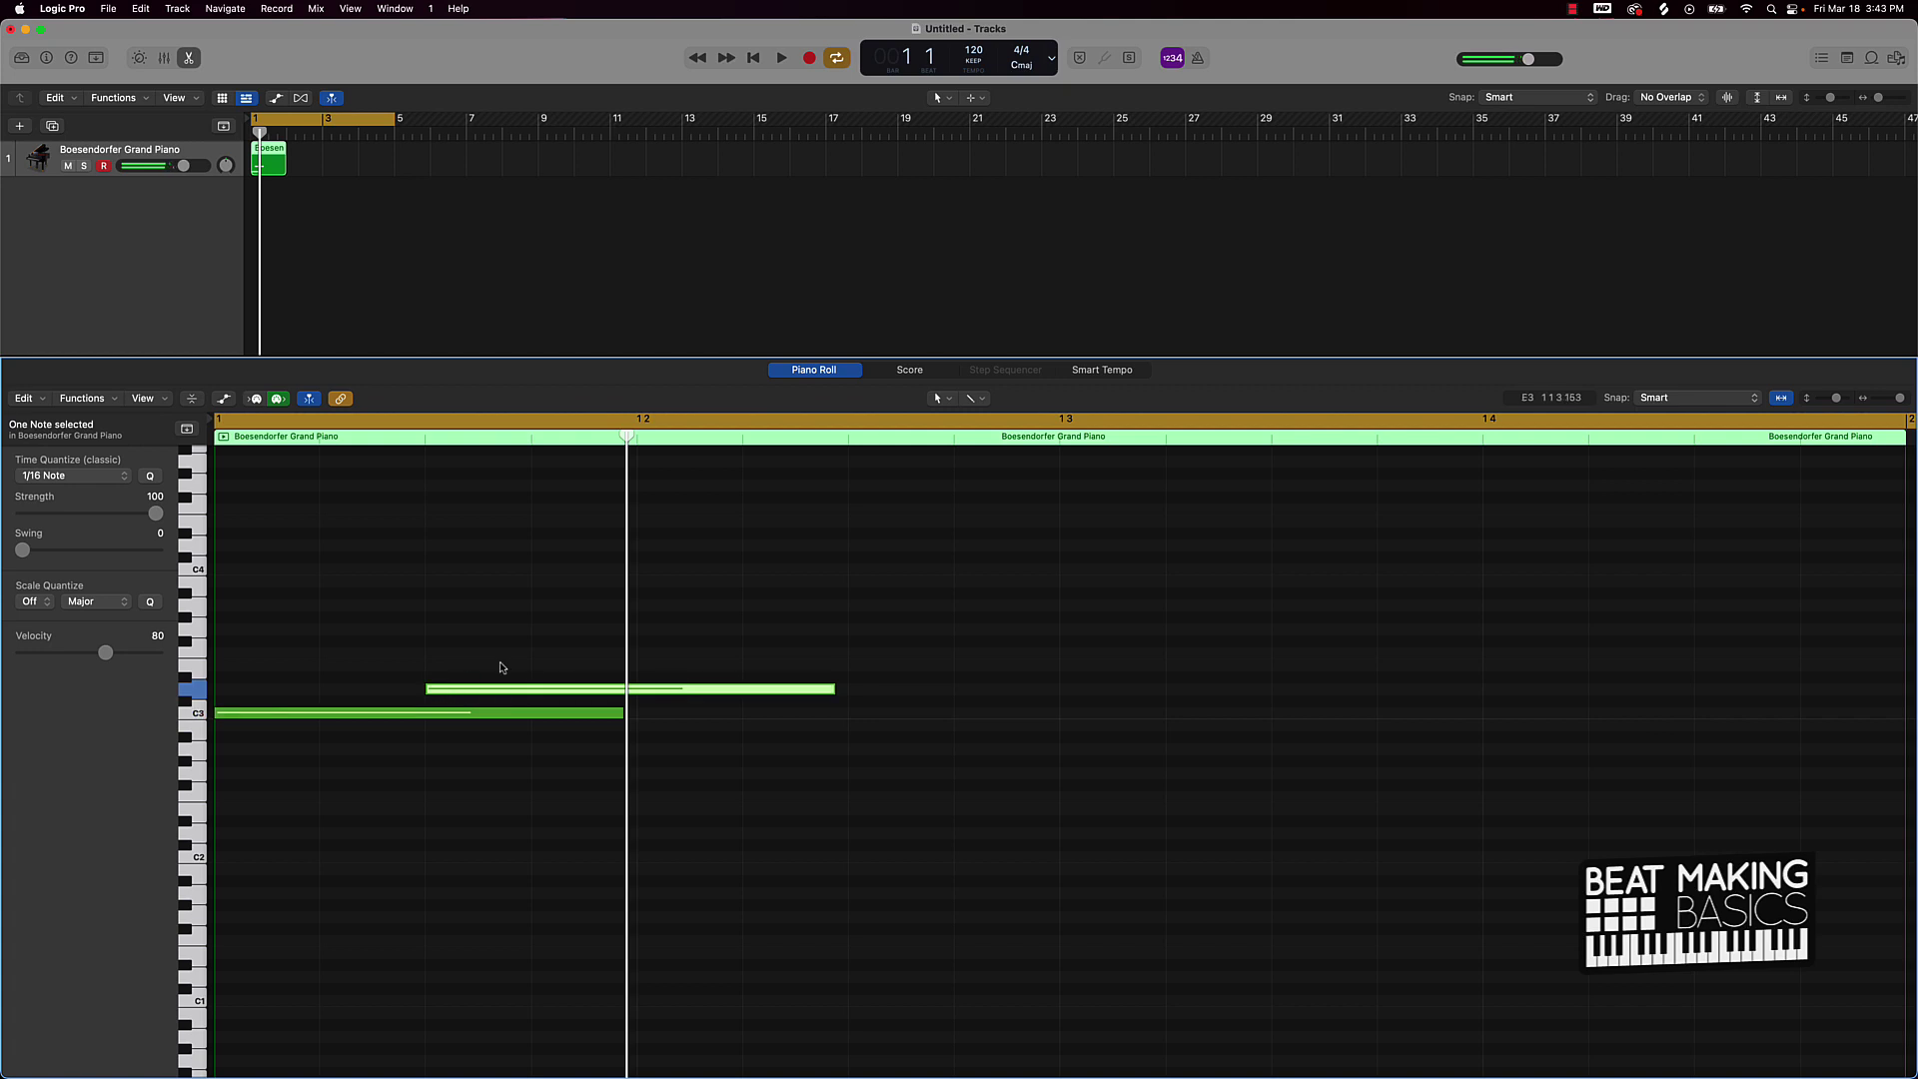
Add a D#3 note on beat 2 of bar 1 and a G3 note half a beat after it
left_click(645, 664)
left_click_drag(647, 667, 651, 676)
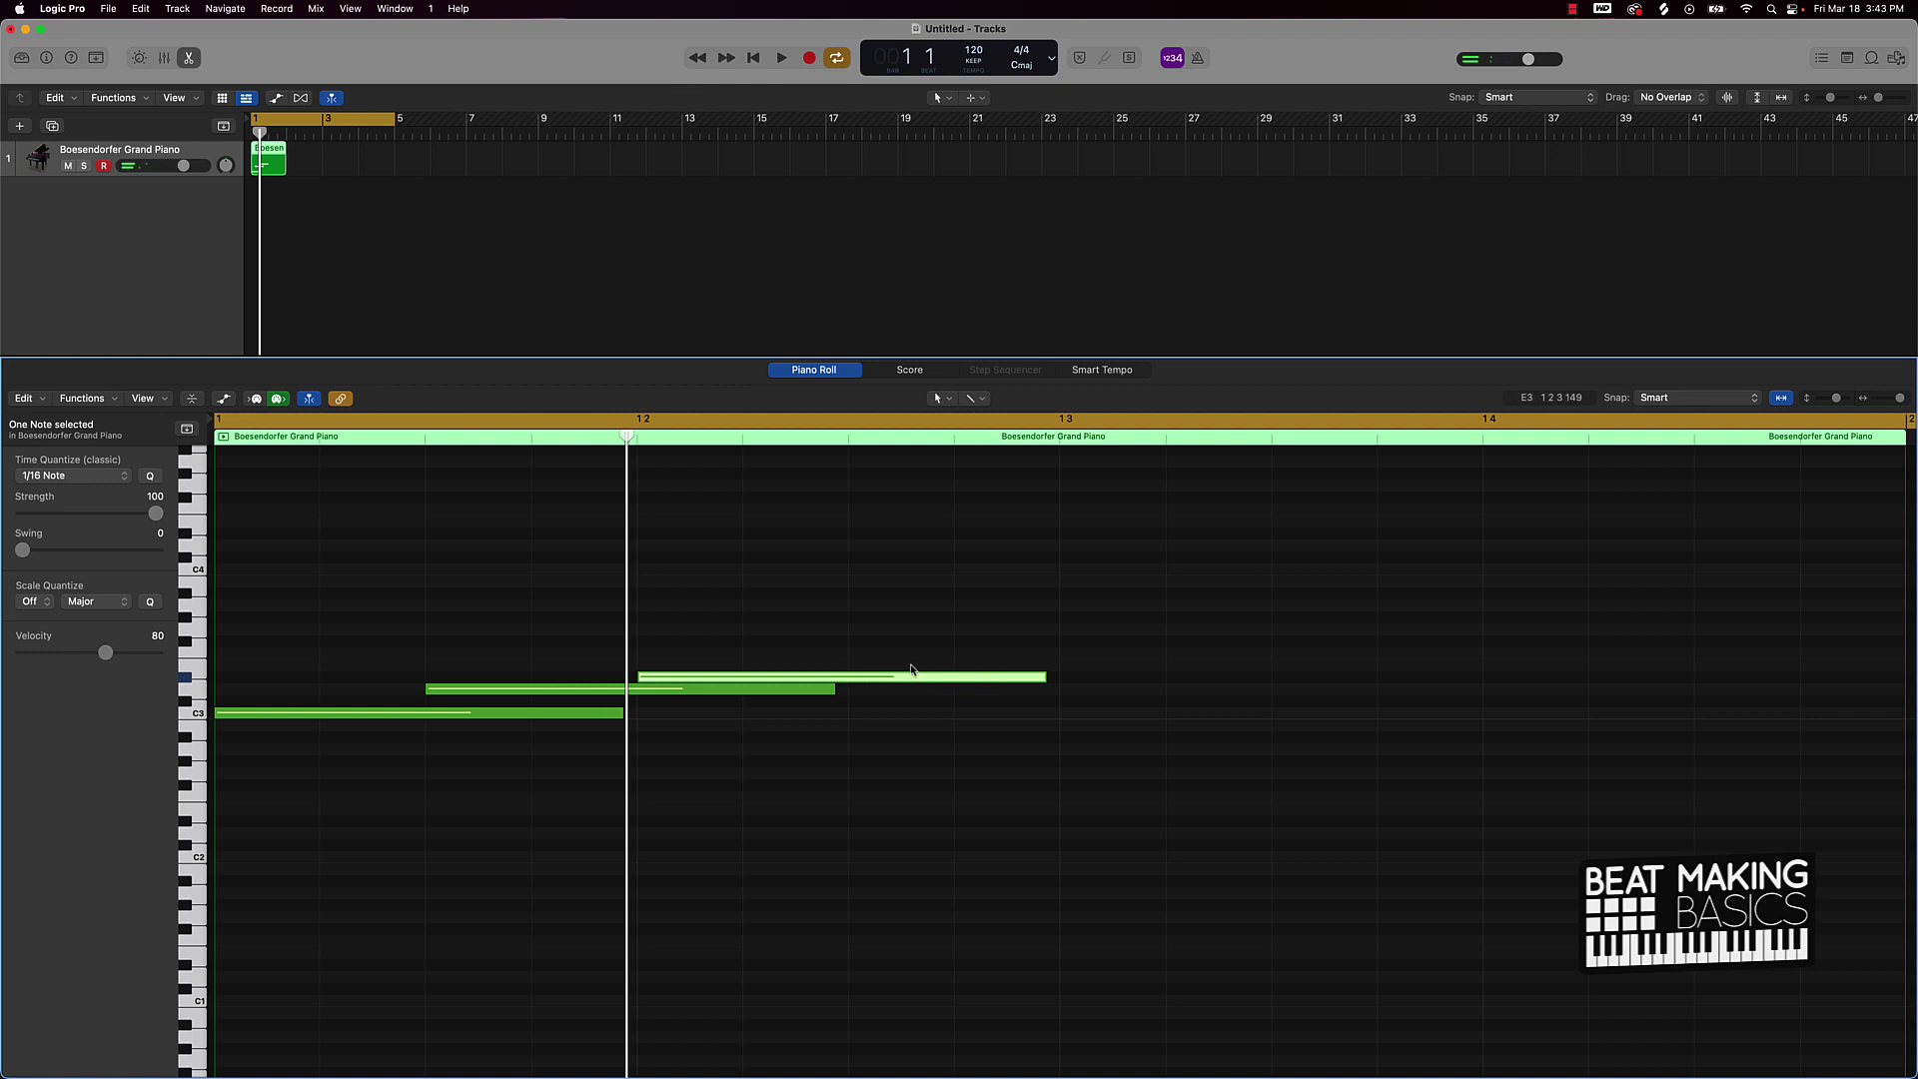
left_click(856, 653)
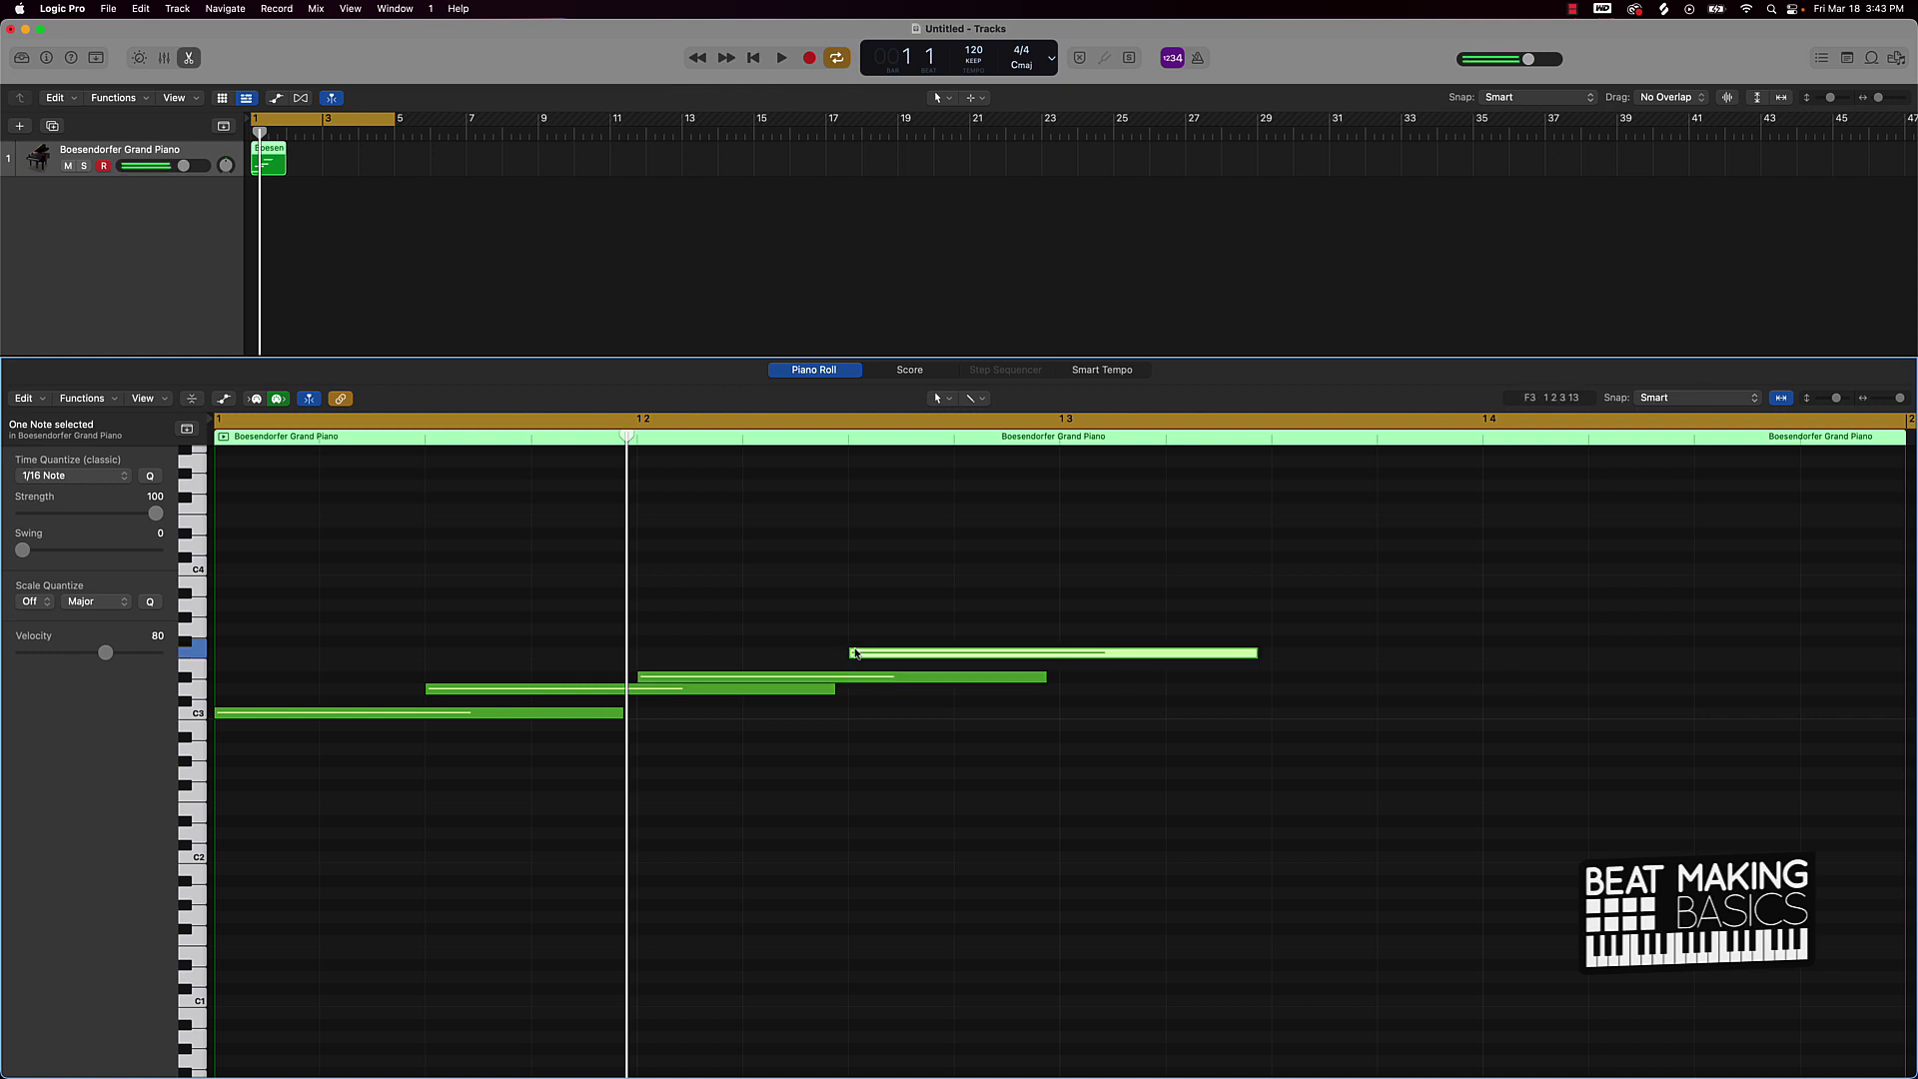
left_click_drag(863, 650, 863, 627)
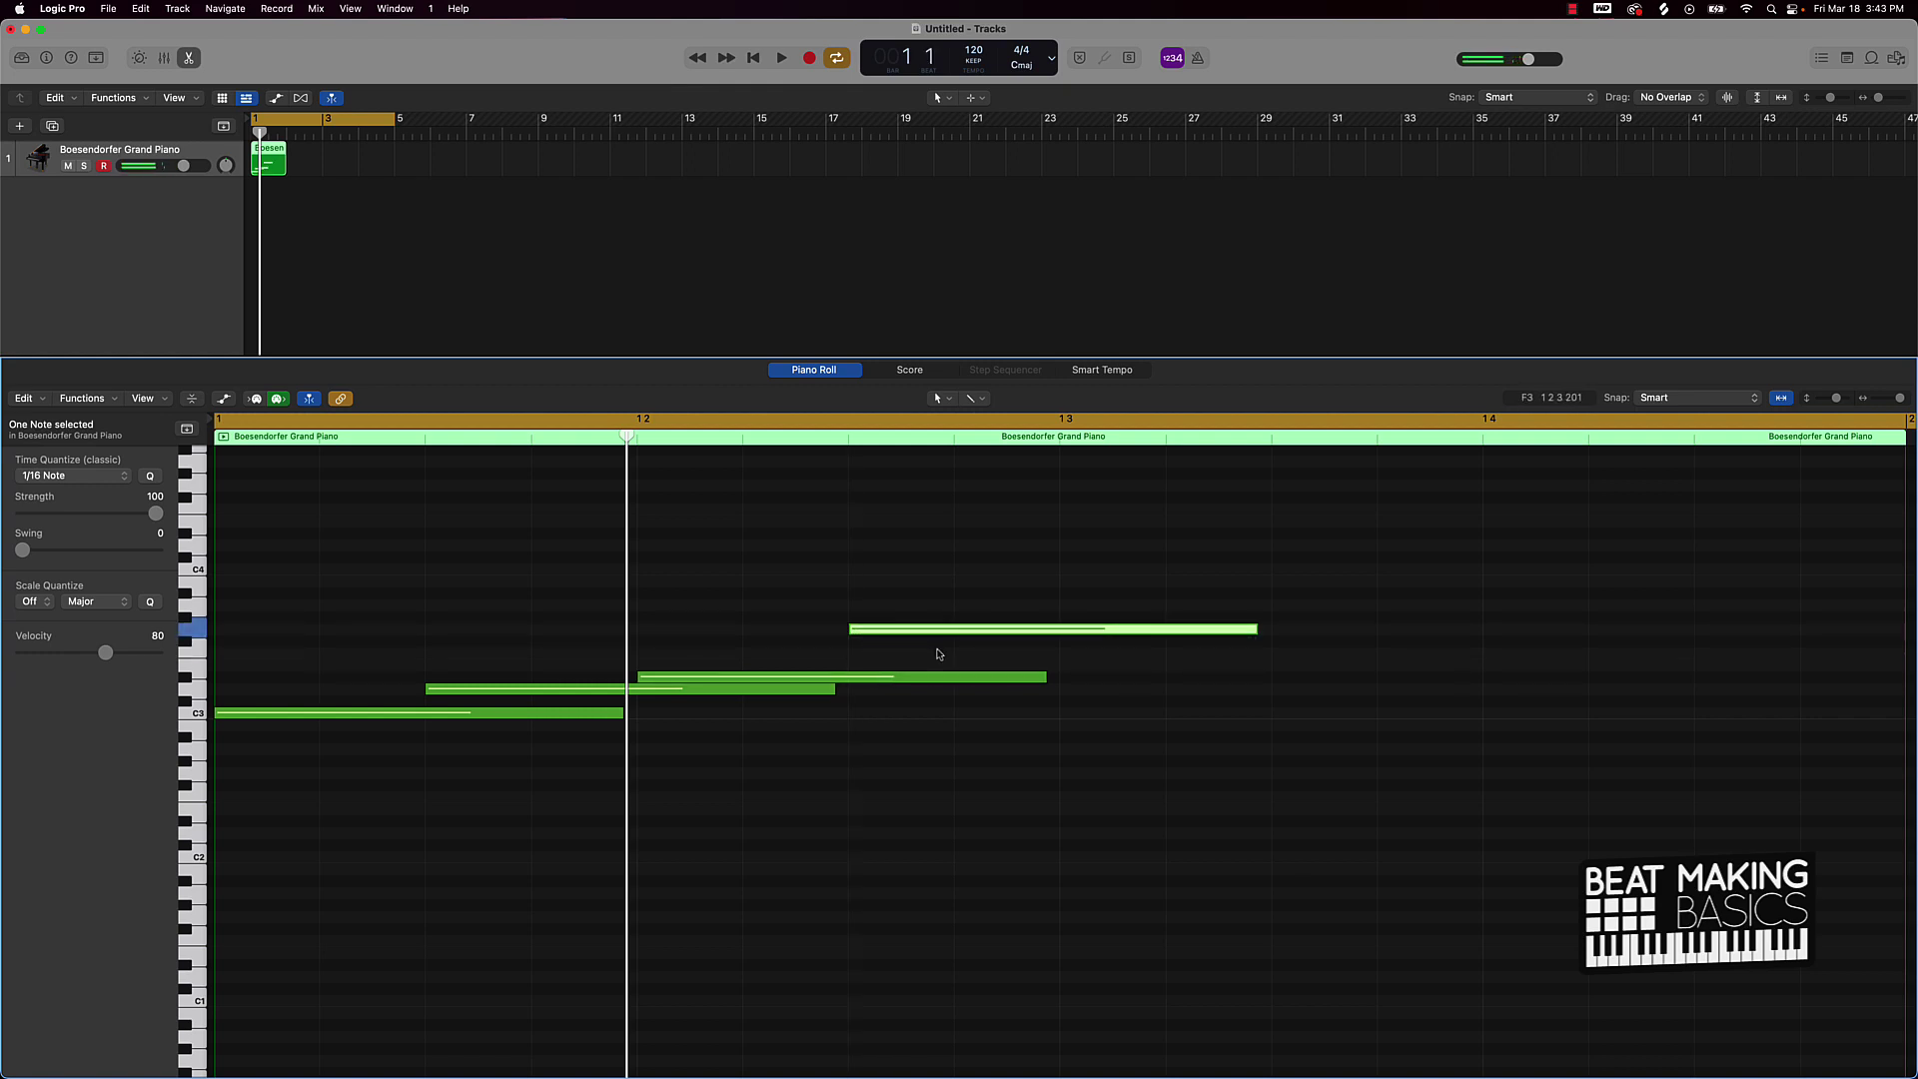
Play back the four rising notes and review them in the Piano Roll
key("space")
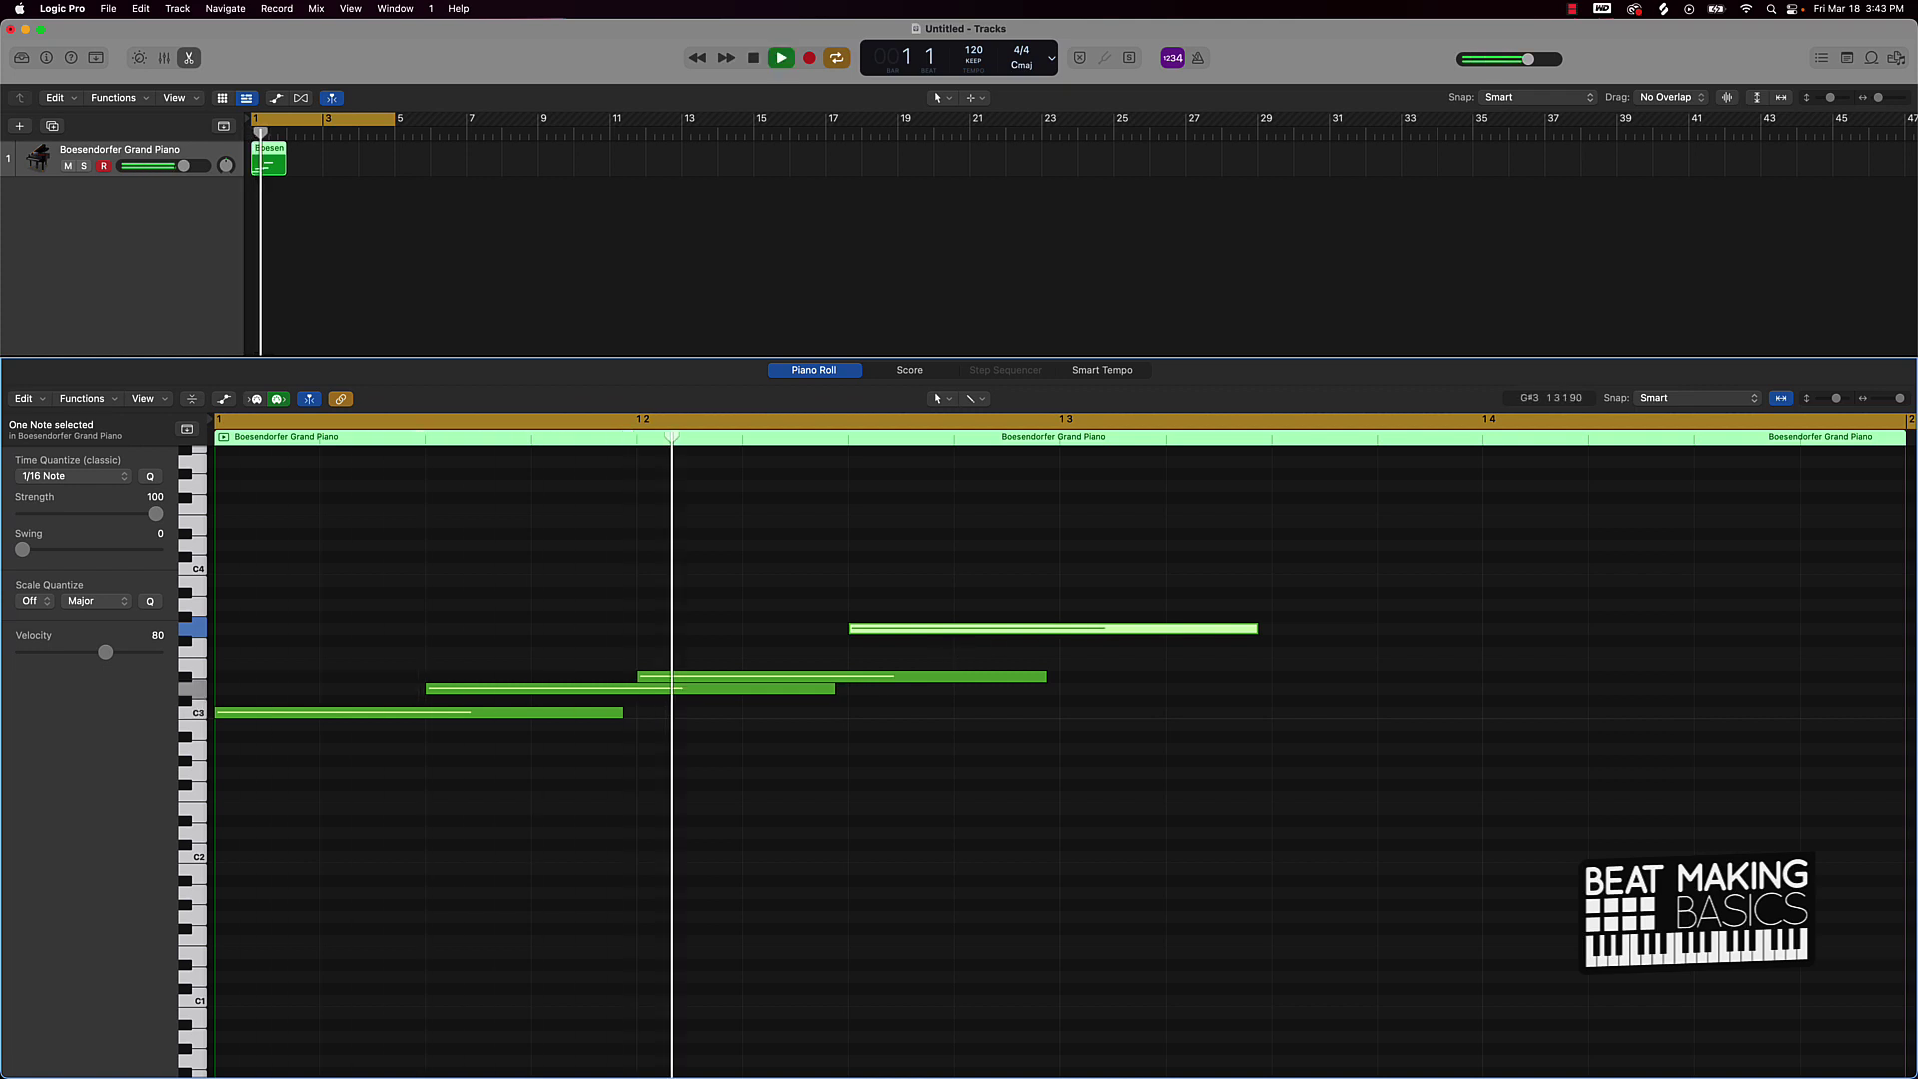
key("space")
scroll(1235, 714, "right", 3)
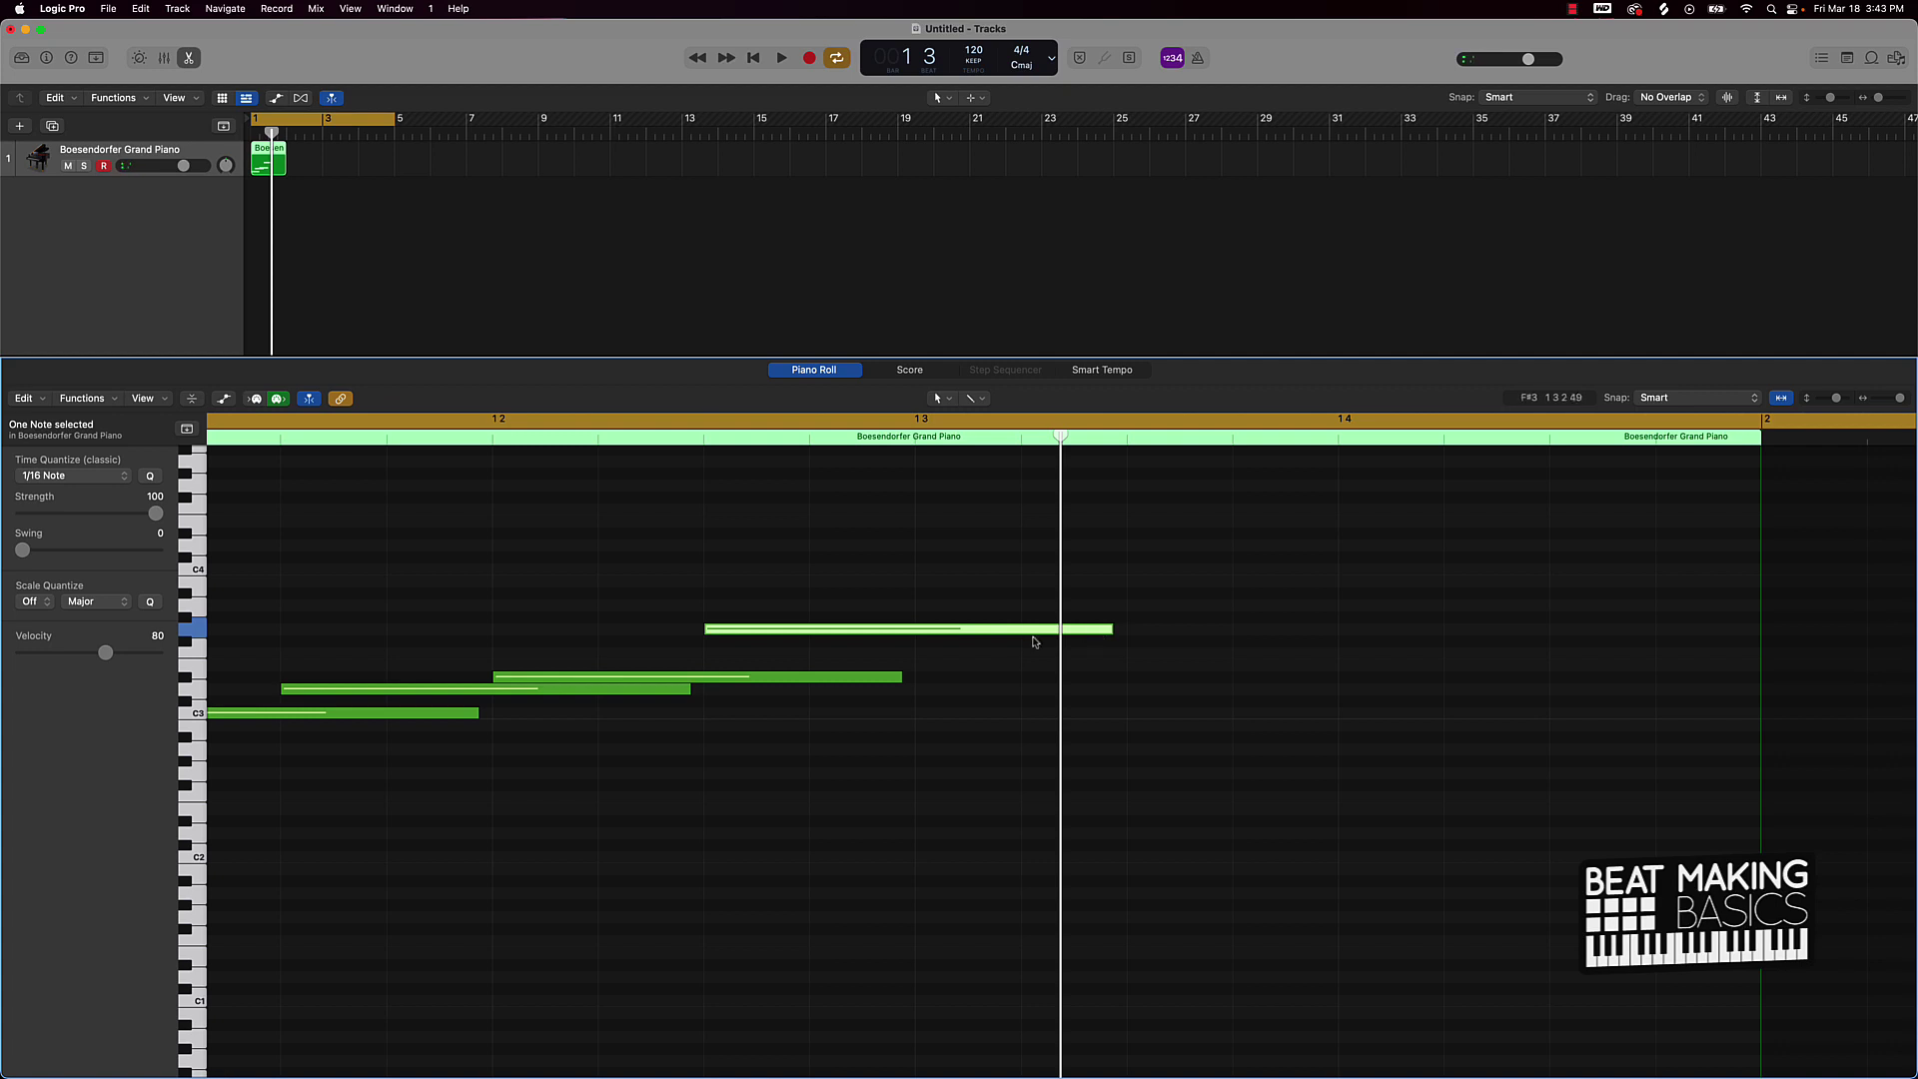
scroll(439, 509, "left", 3)
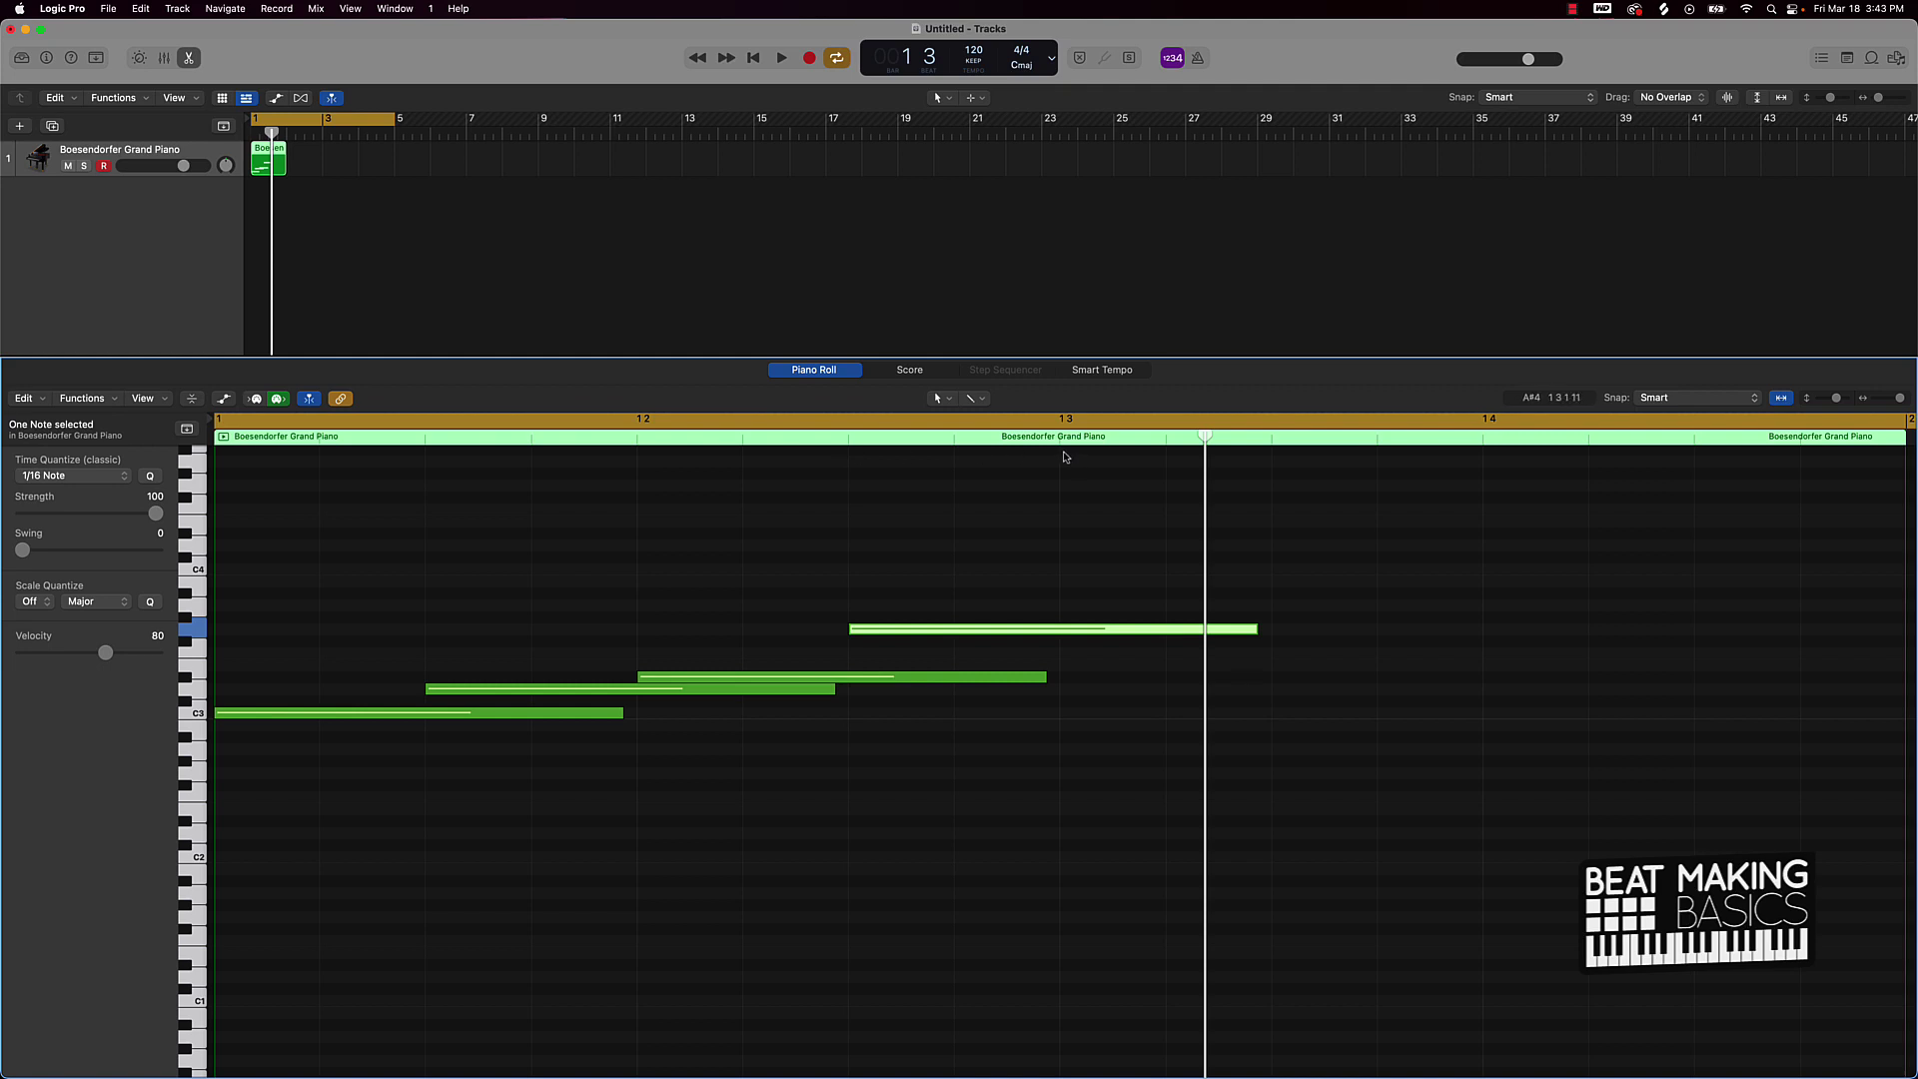
scroll(1065, 458, "right", 5)
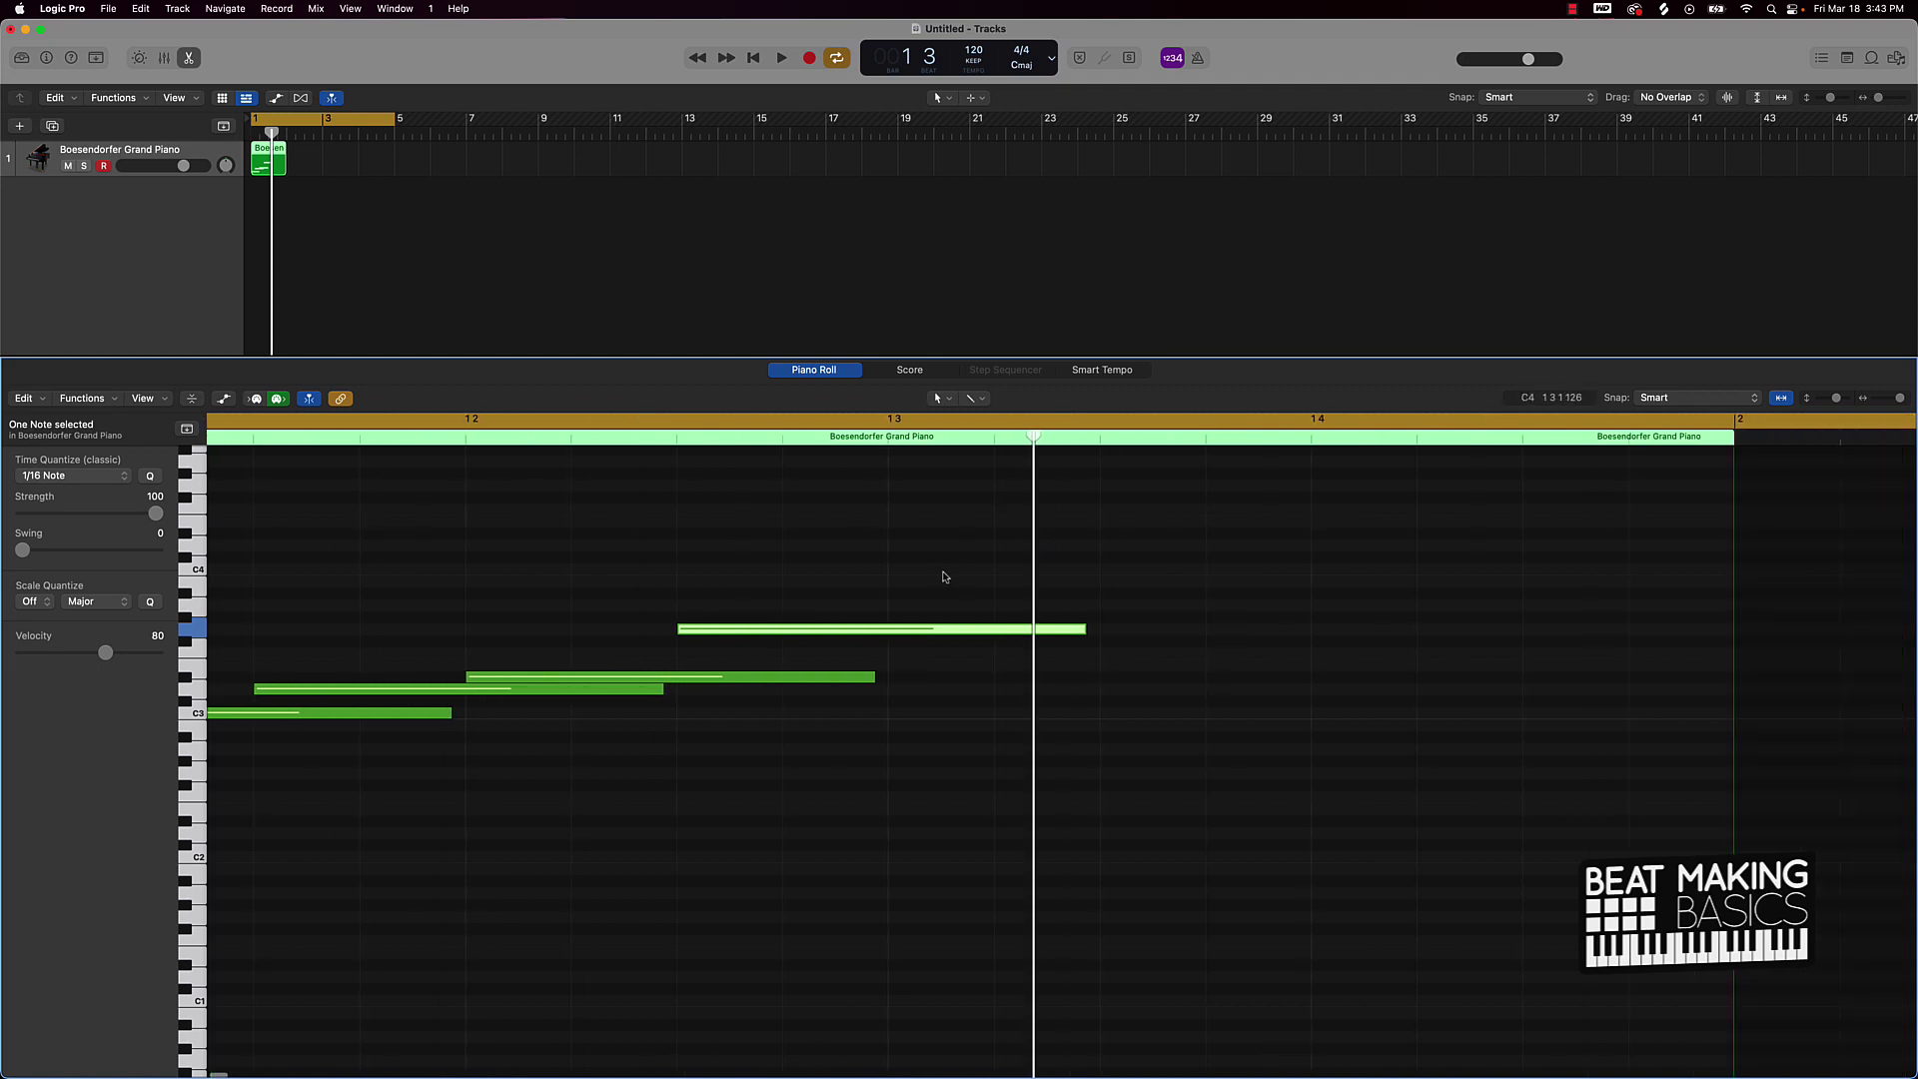
key("space")
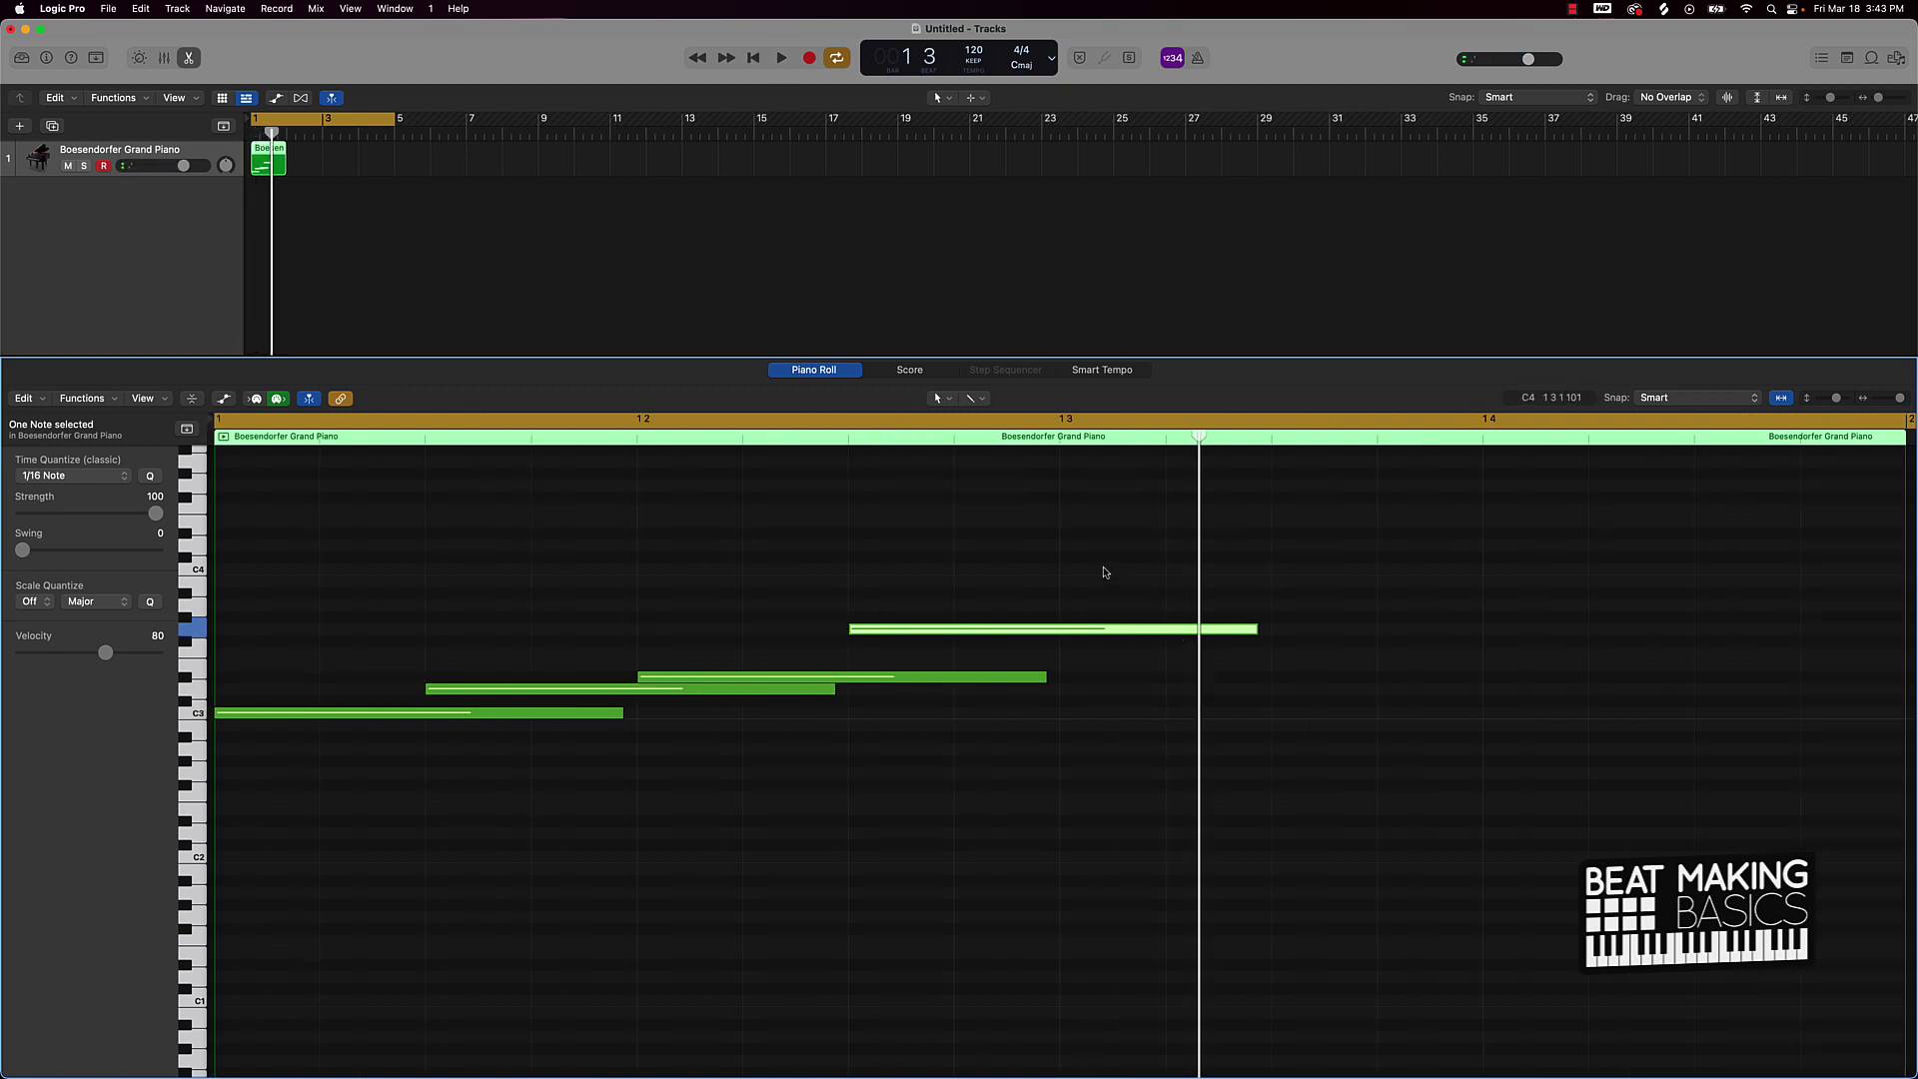
Continue bar 1 from beat 3 with D#4, C4, G3 and D#3 notes spaced half a beat apart, and play the phrase
left_click(1067, 533, "super")
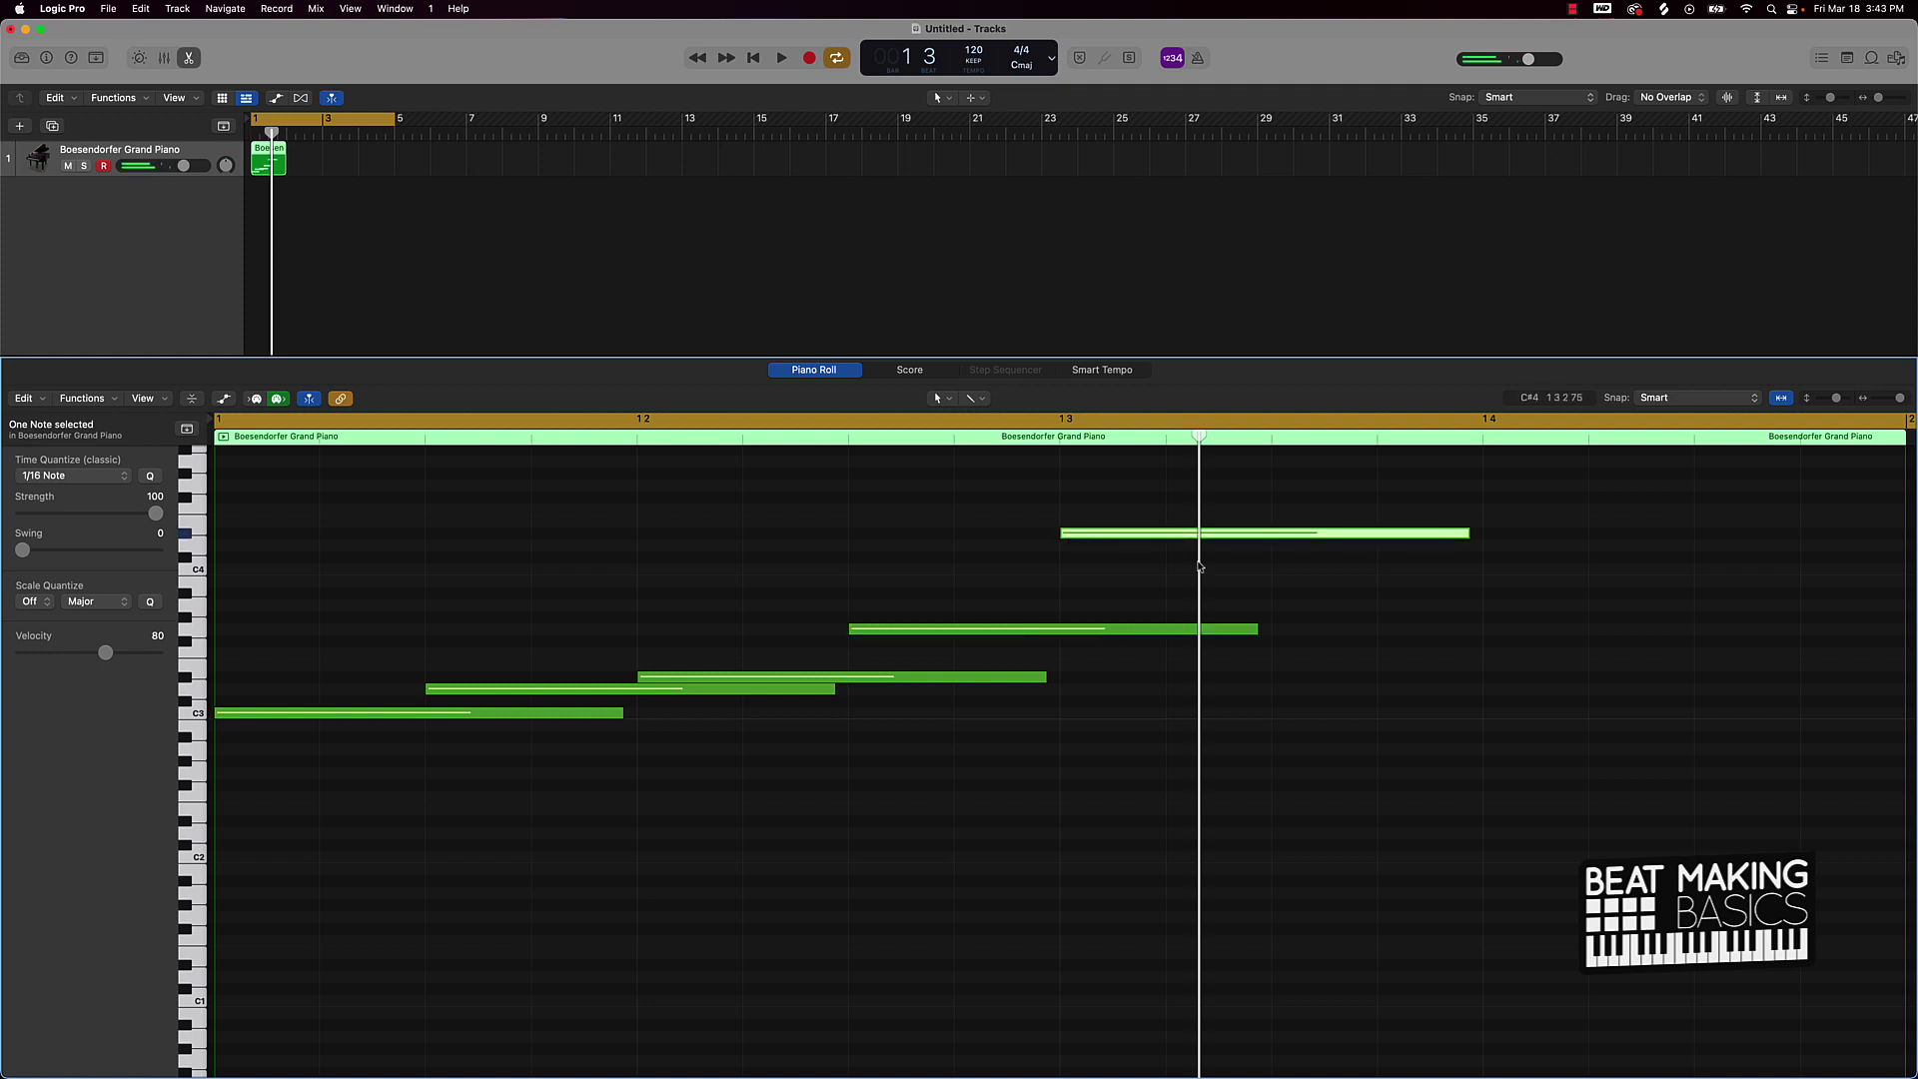
left_click(1286, 575, "super")
scroll(1451, 657, "right", 1)
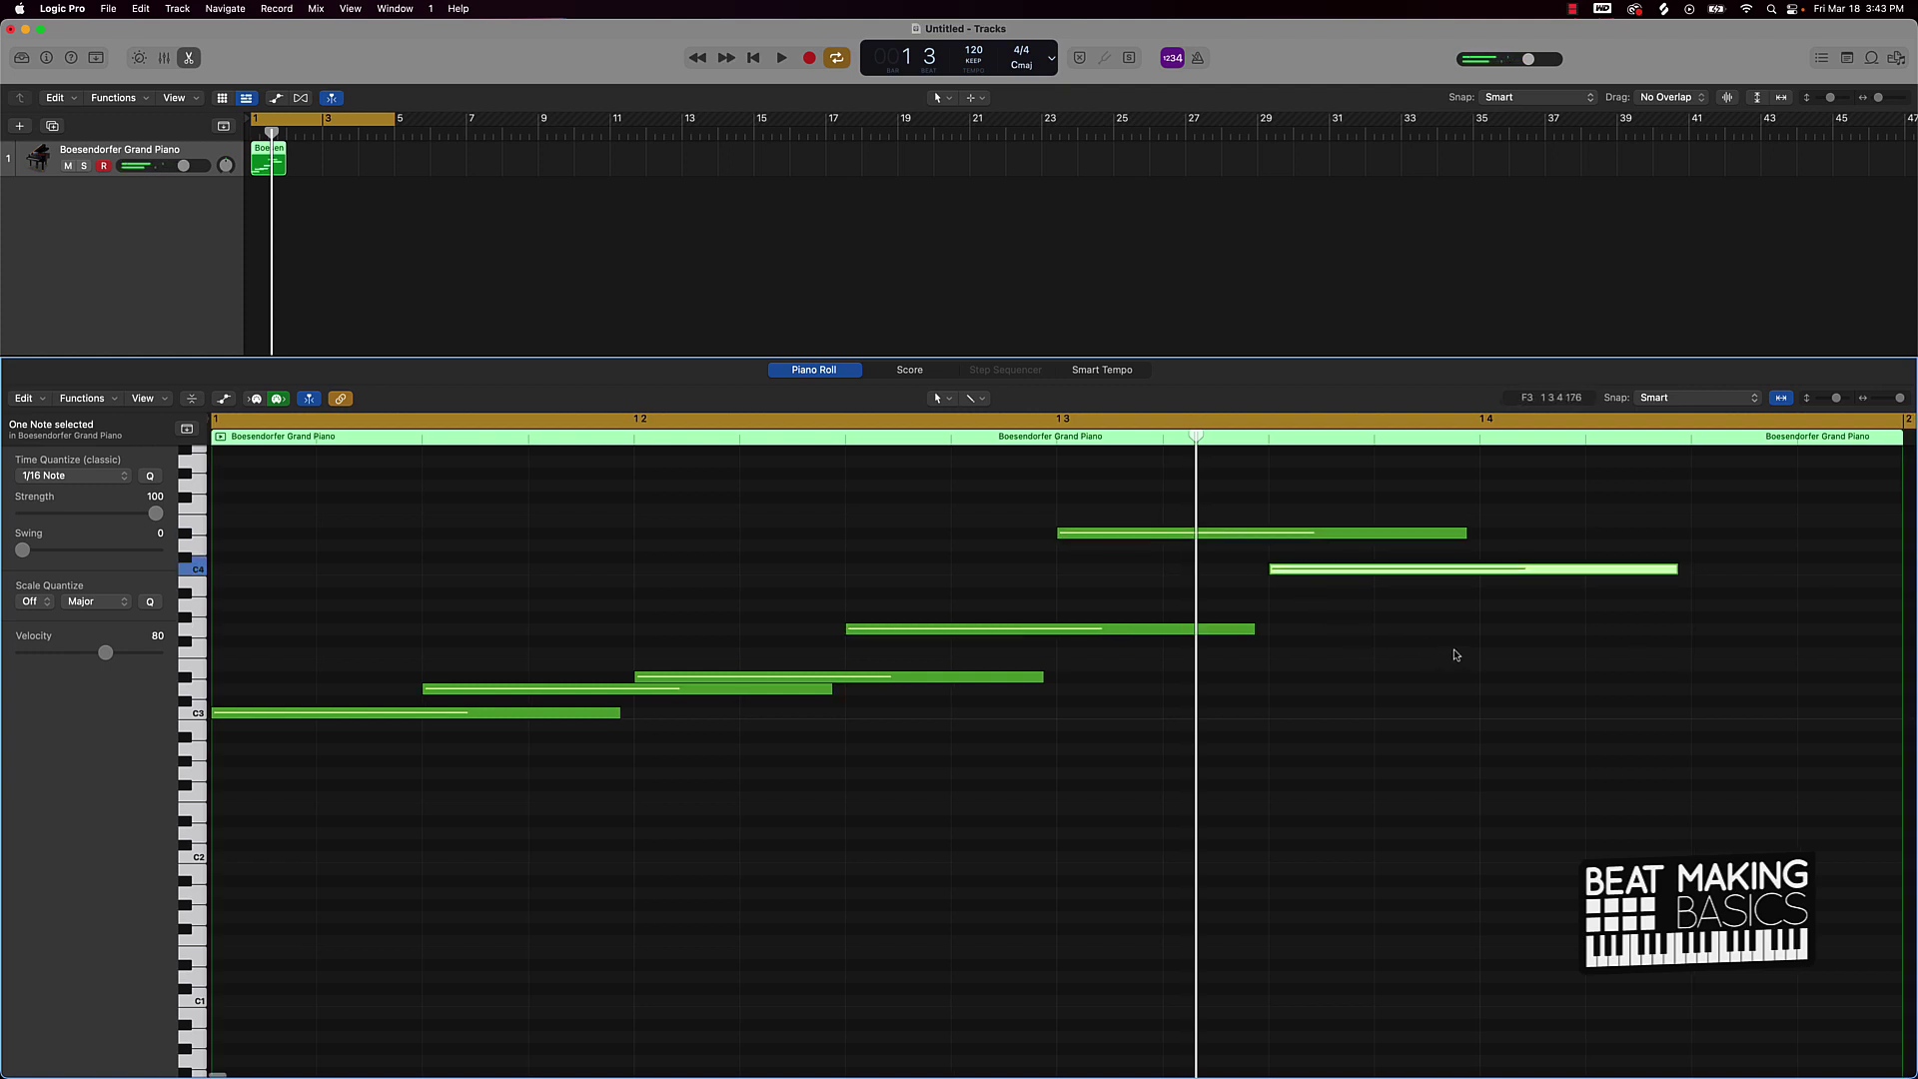
left_click(1485, 628, "super")
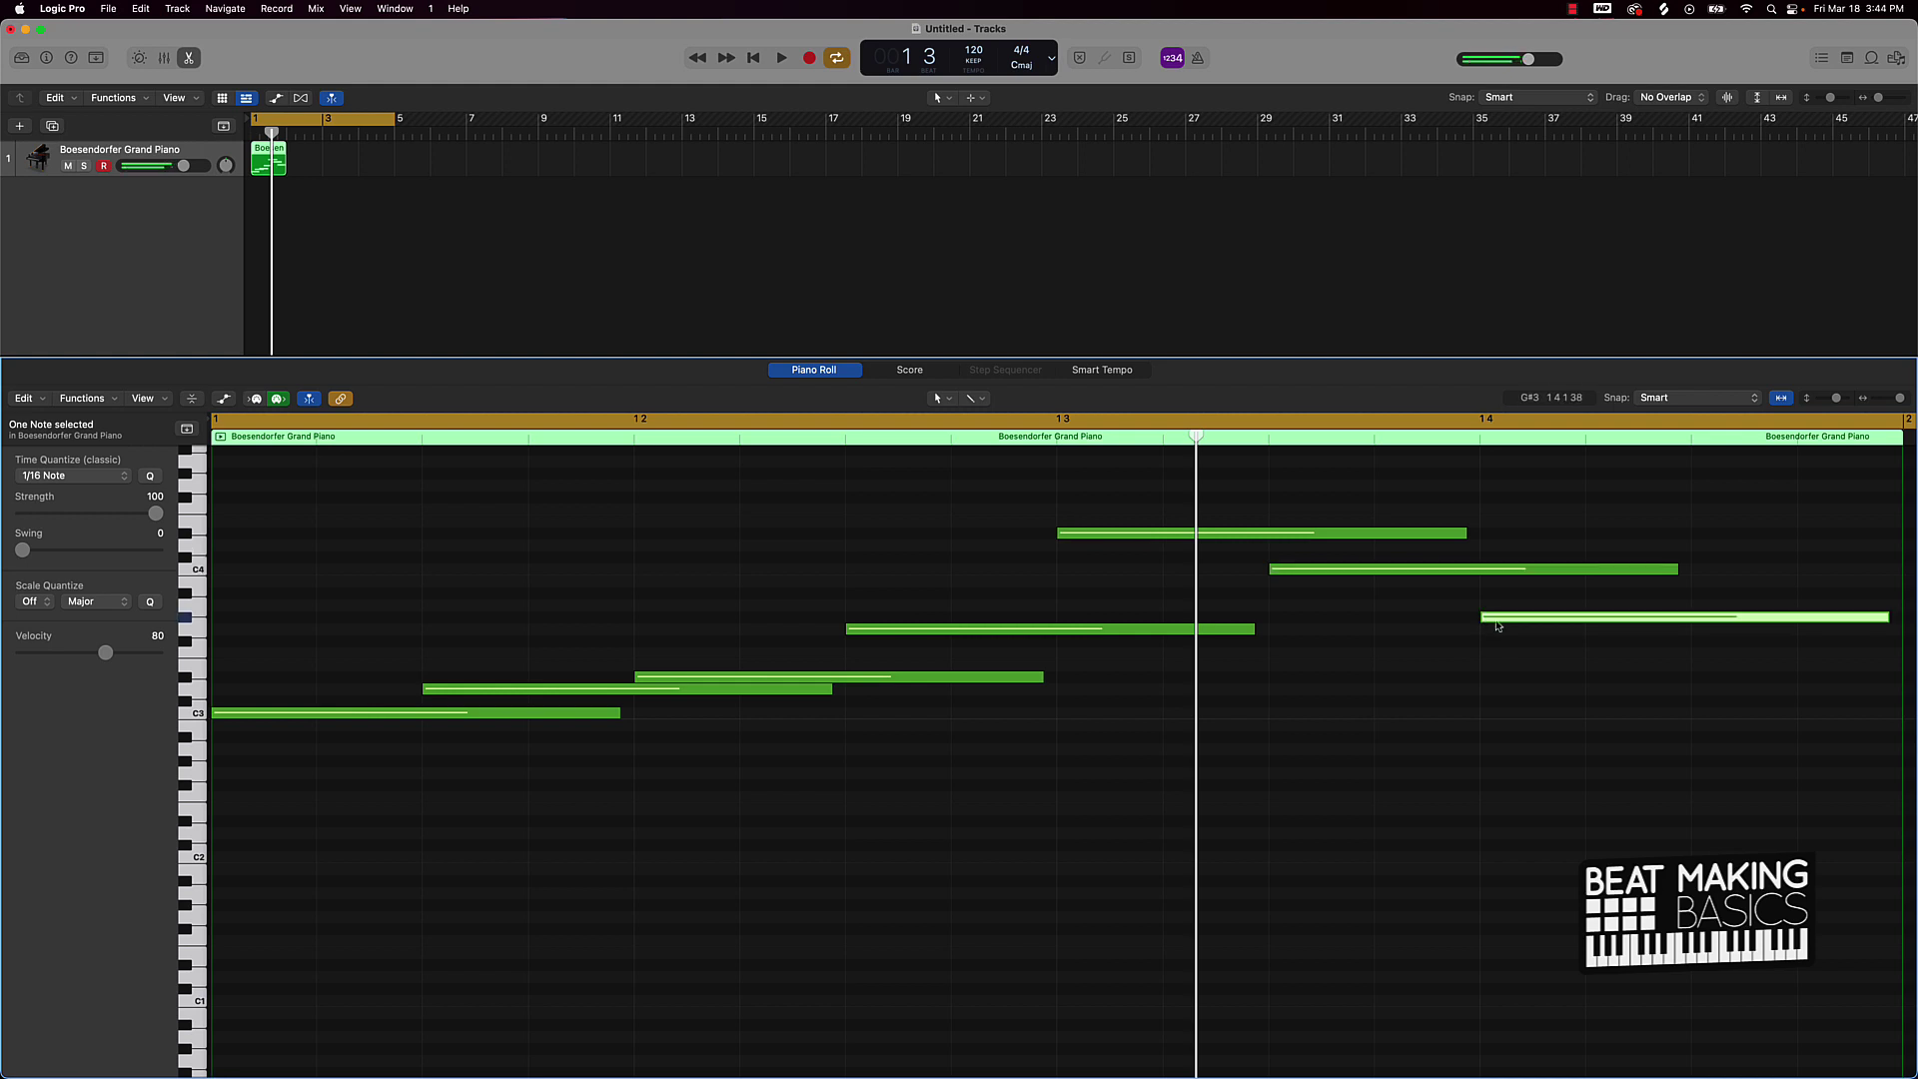
scroll(1550, 698, "right", 3)
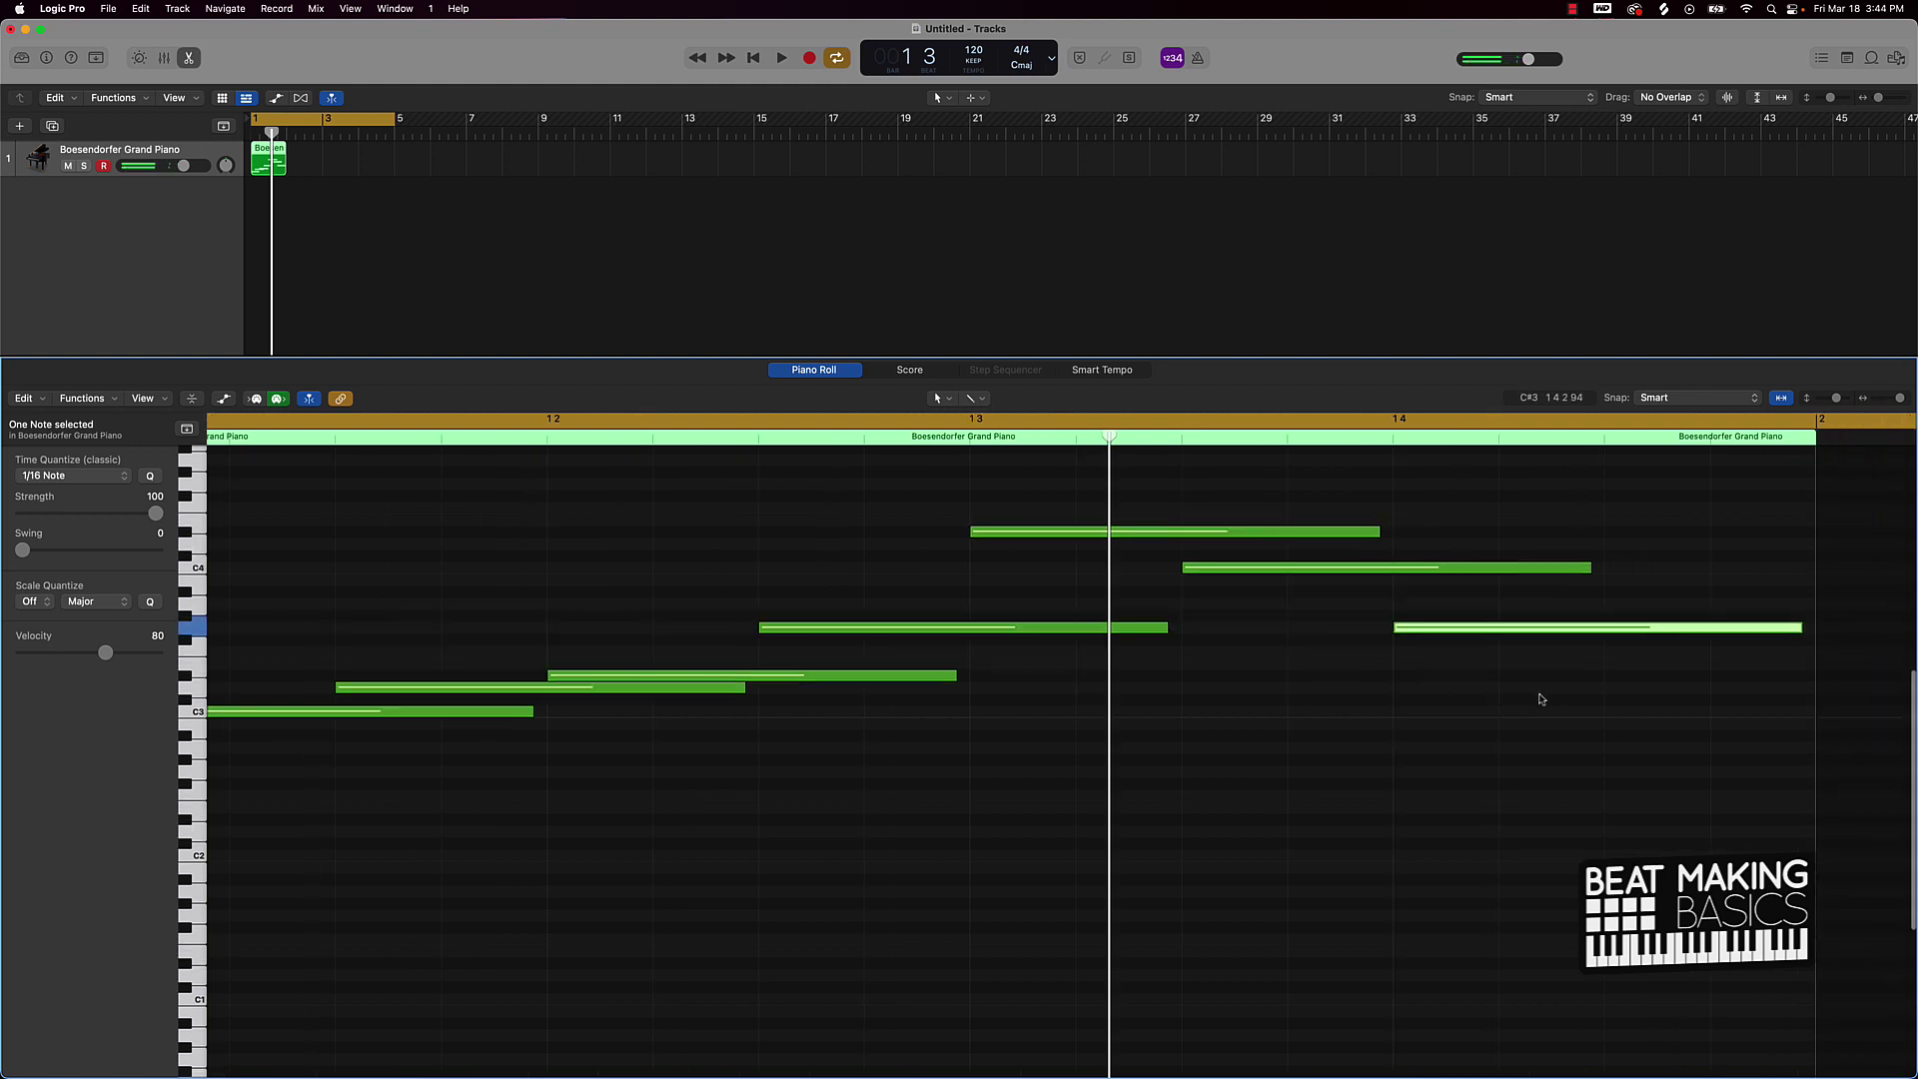
left_click(1622, 675, "super")
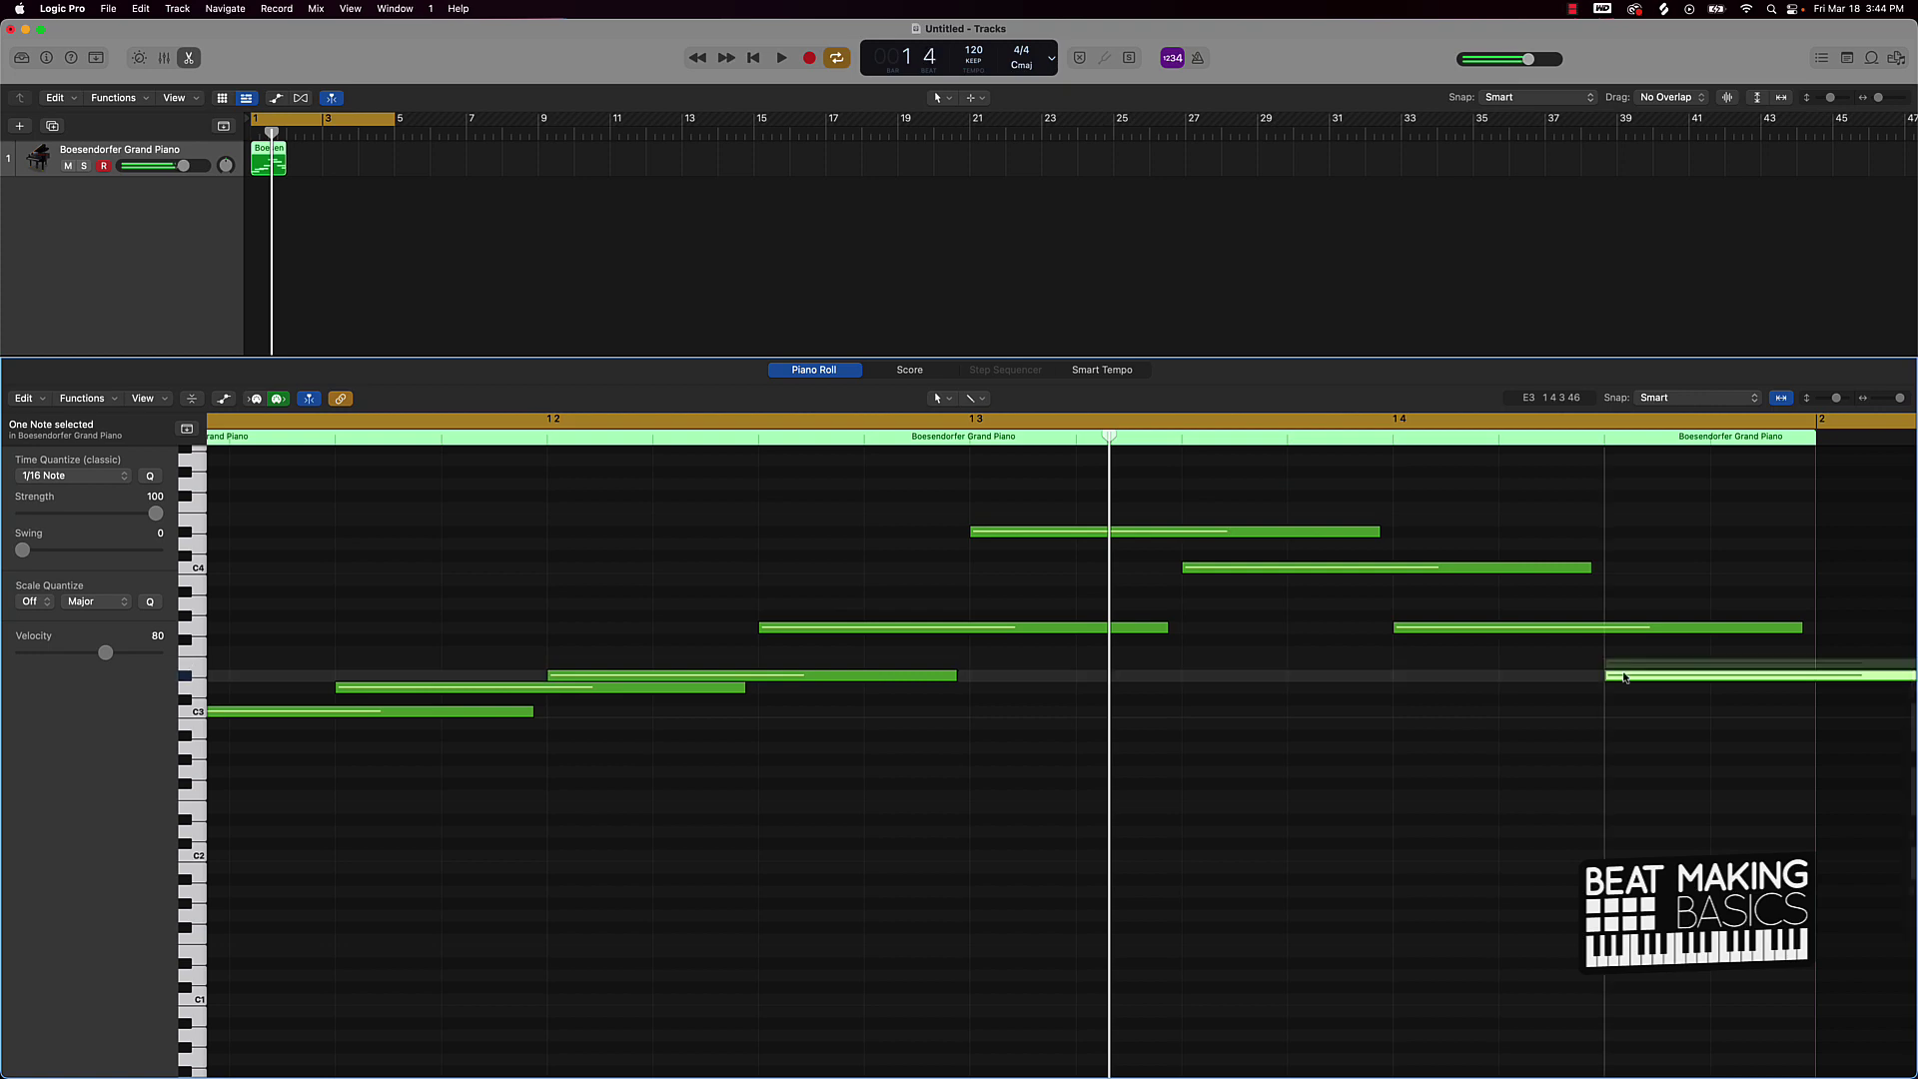
key("space")
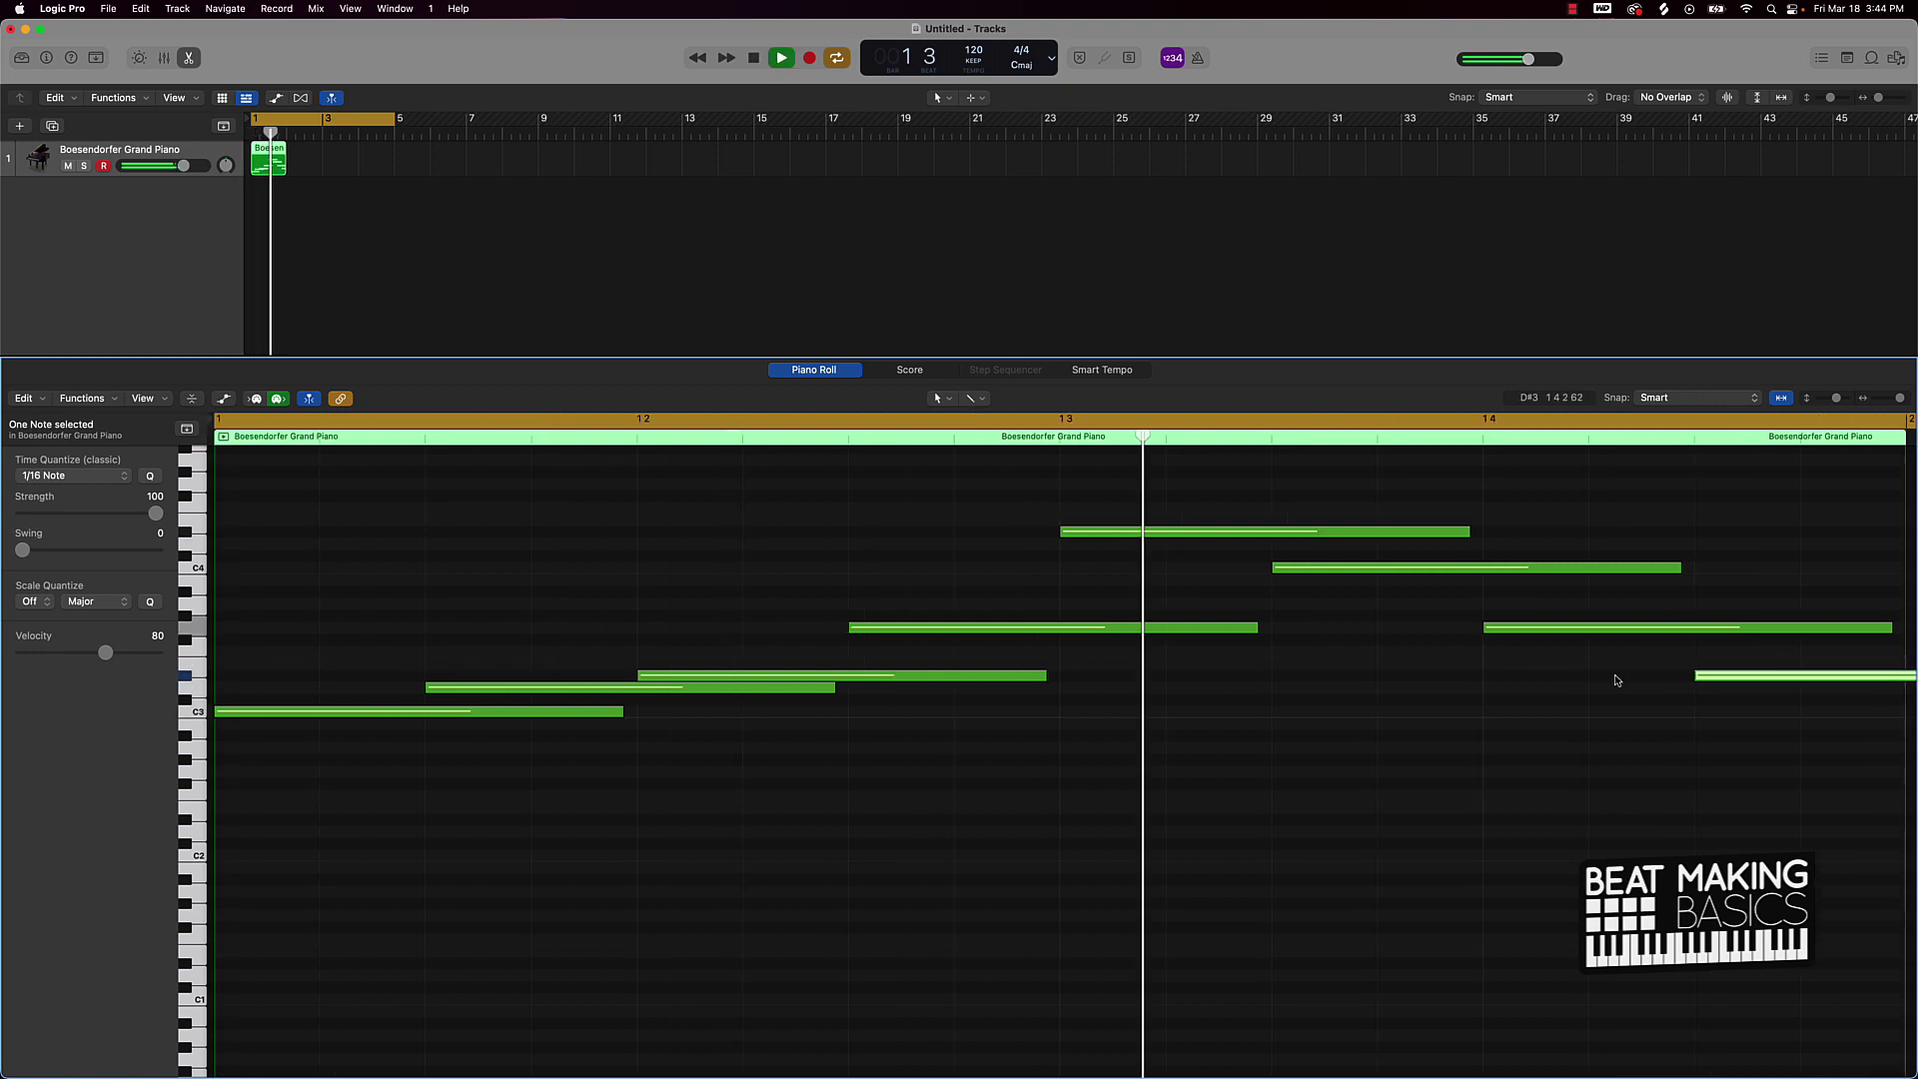
key("space")
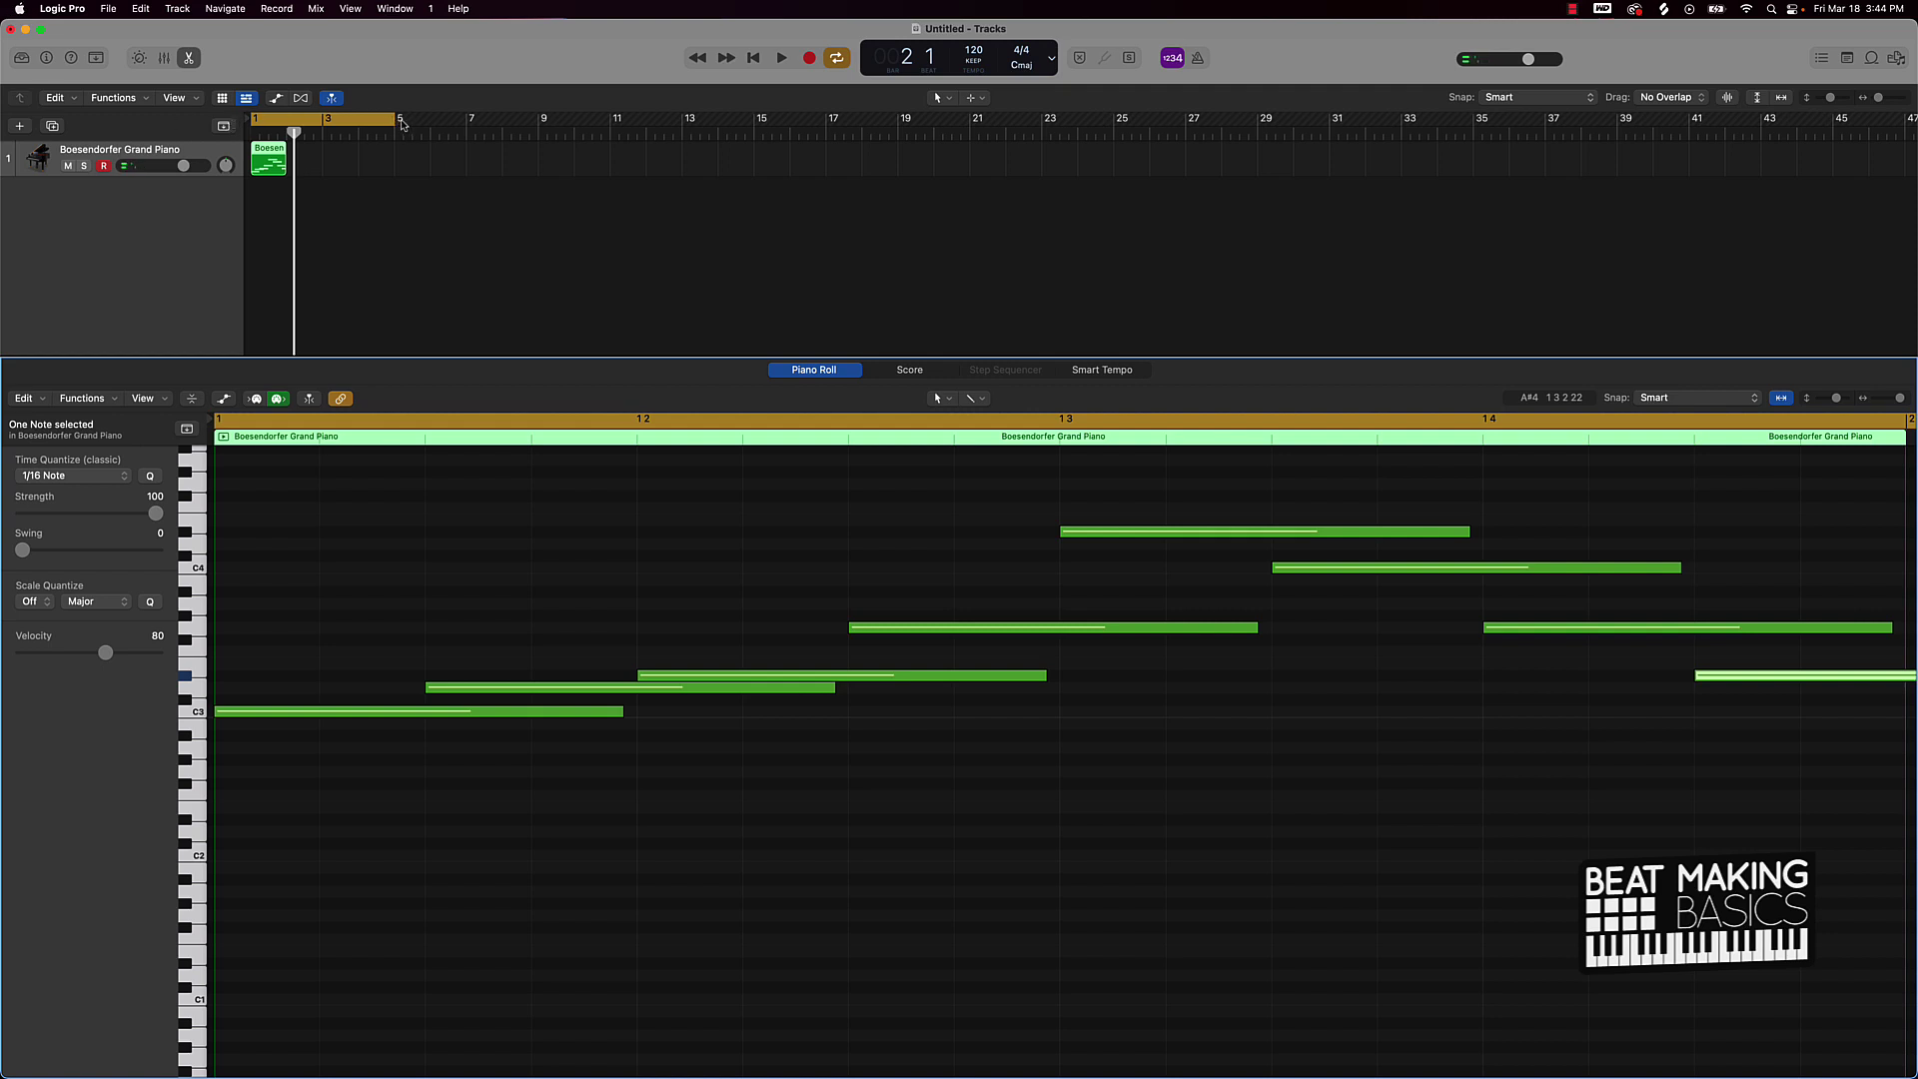
Add a C3 note at the start of bar 2 and move it to beat 2 of that bar
scroll(770, 515, "right", 2)
scroll(765, 515, "right", 3)
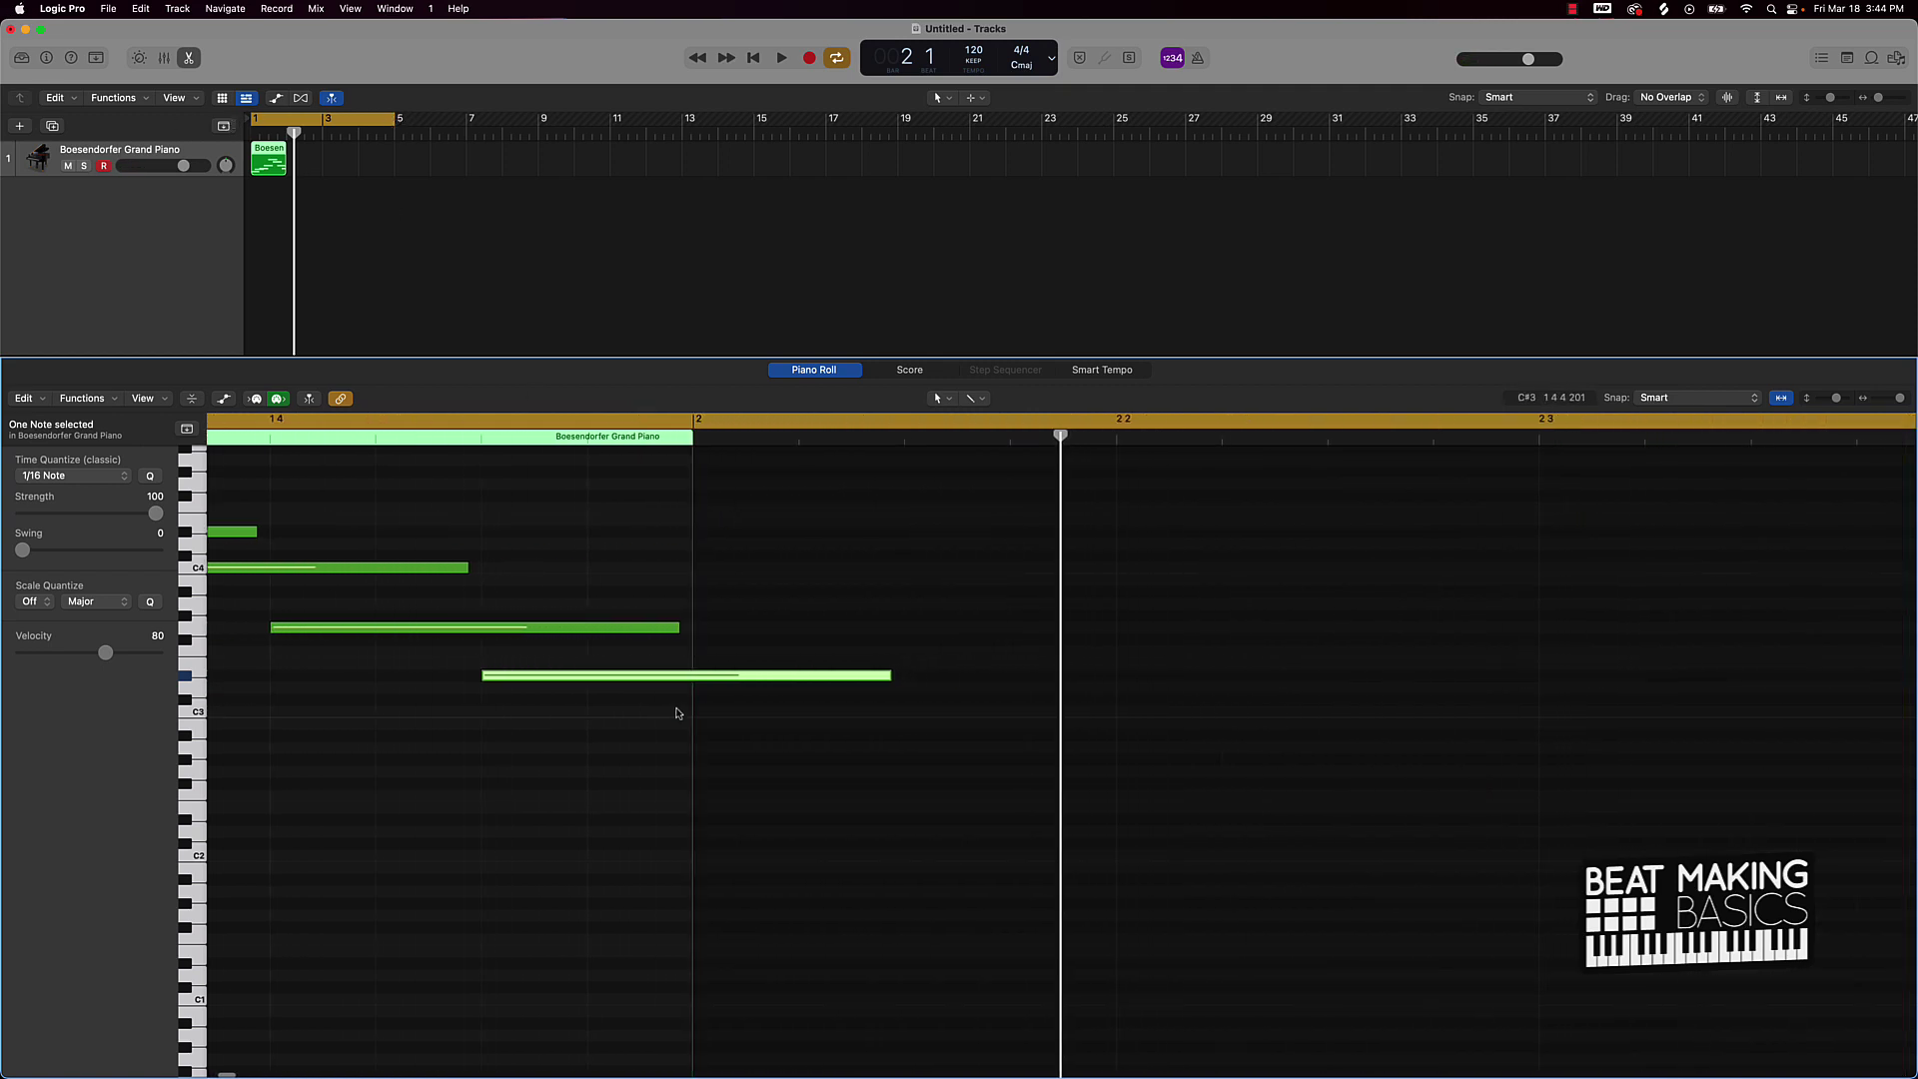
left_click(699, 717, "super")
key("super+Left")
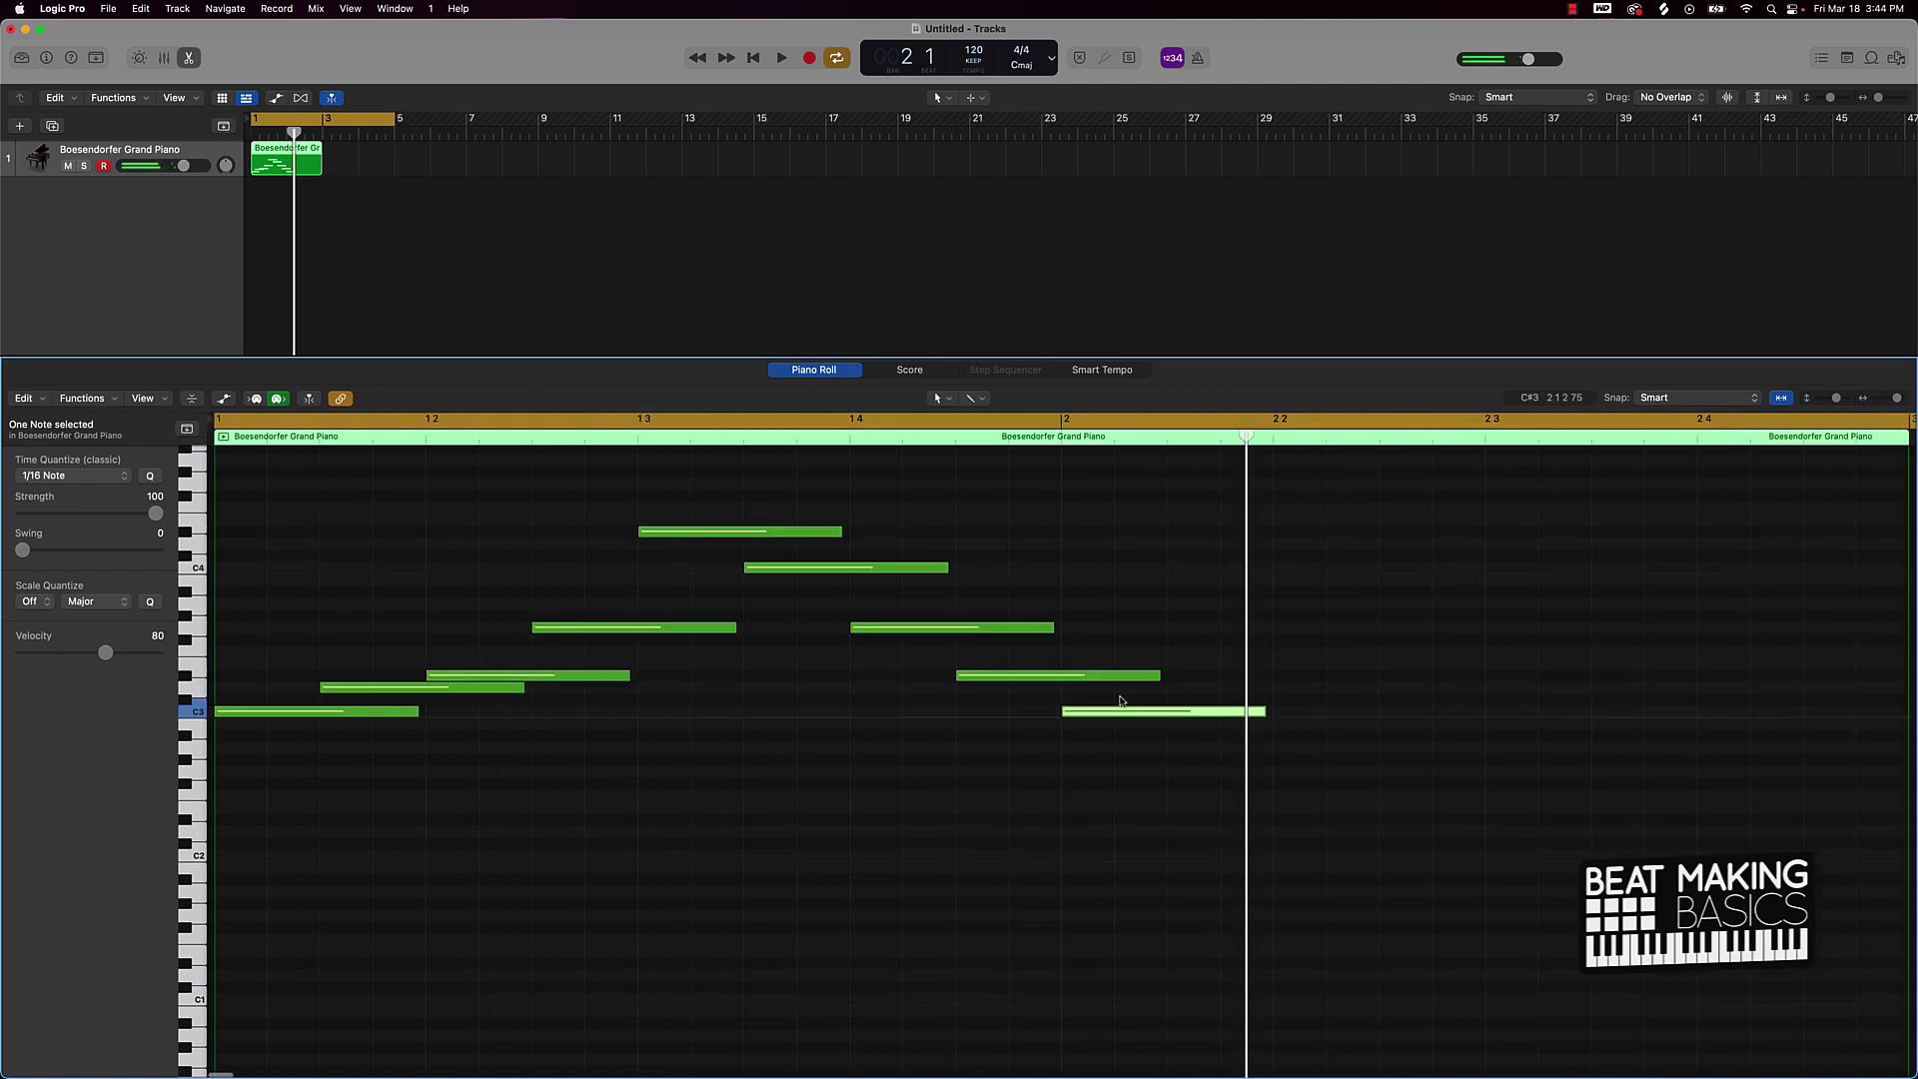
left_click_drag(1104, 712, 1286, 713)
Add a G#3 note at the start of bar 2 and an F3 note half a beat after it
left_click(1169, 633, "super")
left_click(1275, 676, "super")
scroll(1354, 733, "right", 2)
scroll(1354, 732, "down", 1)
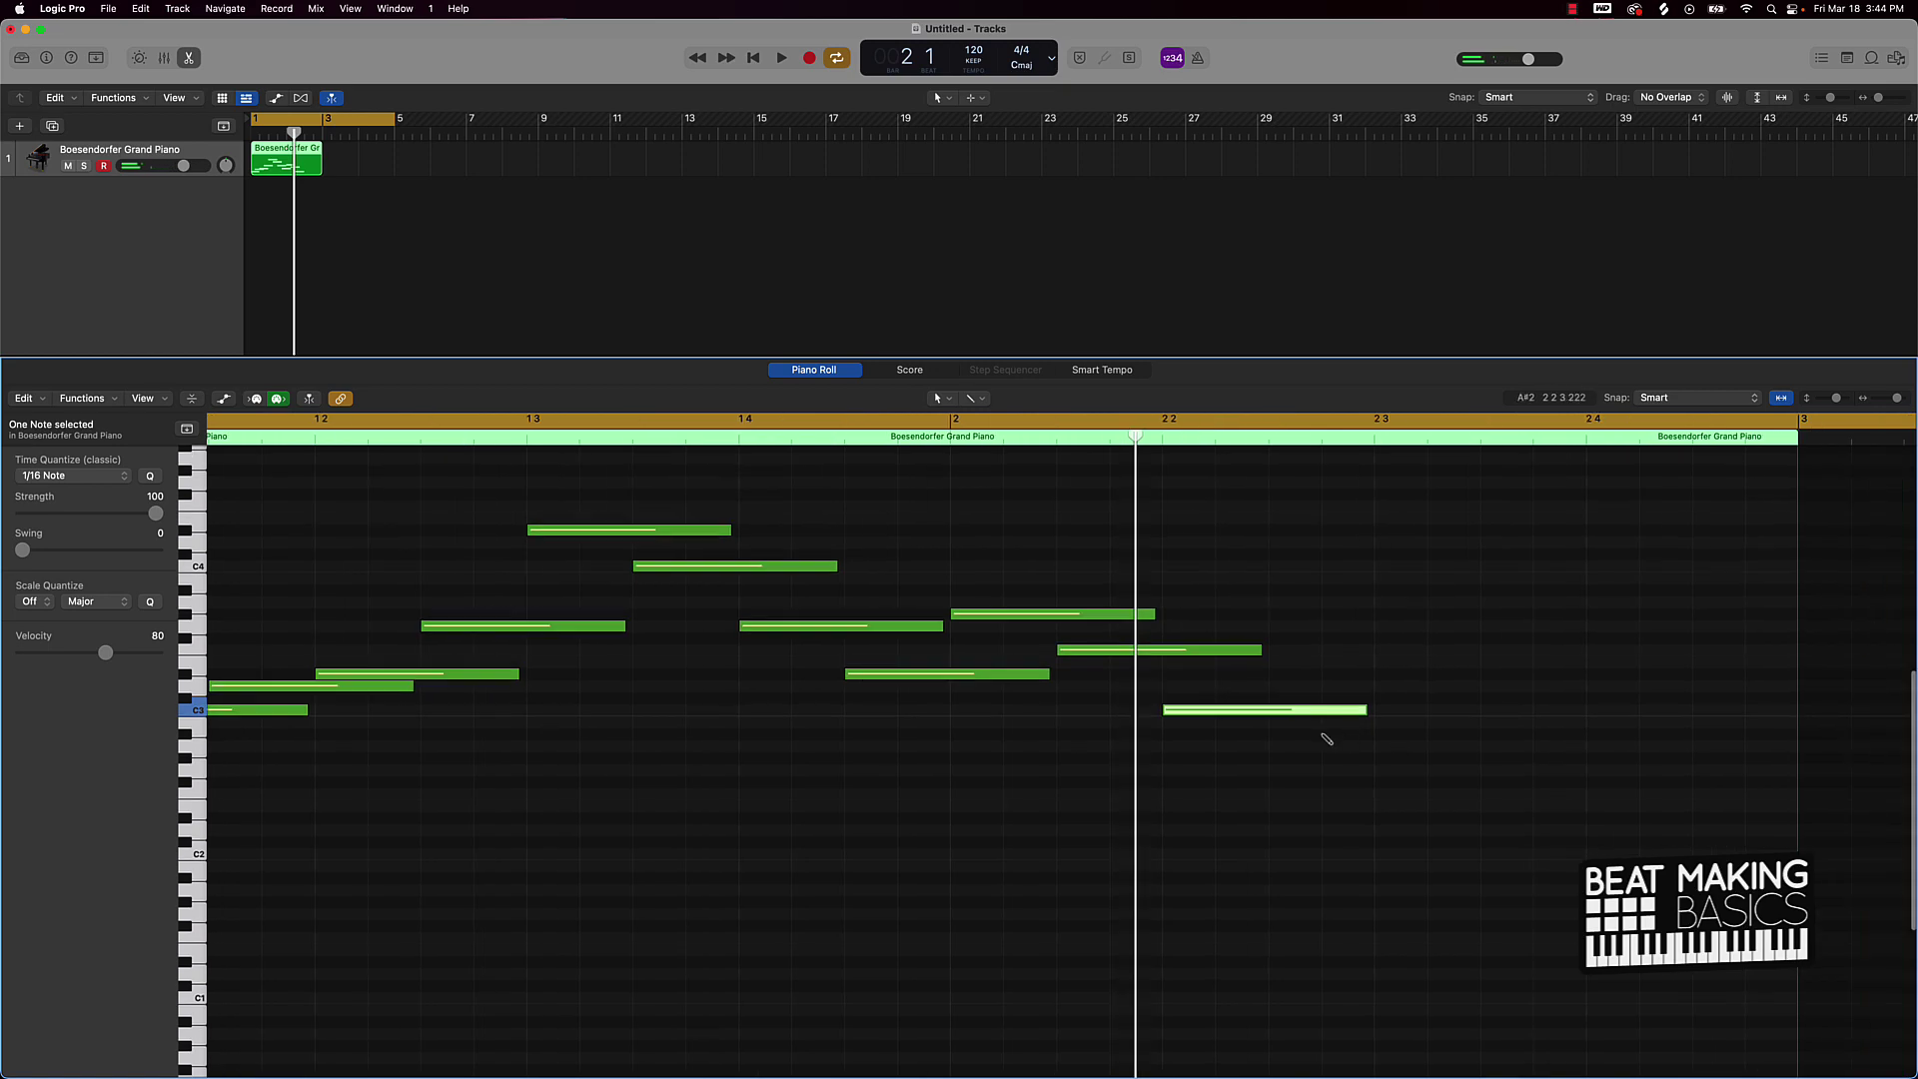
Continue bar 2 with a G#2 note half a beat after beat 2, D3 on beat 3 and A#2 half a beat later
left_click(1281, 781, "super")
left_click_drag(1283, 781, 1283, 757)
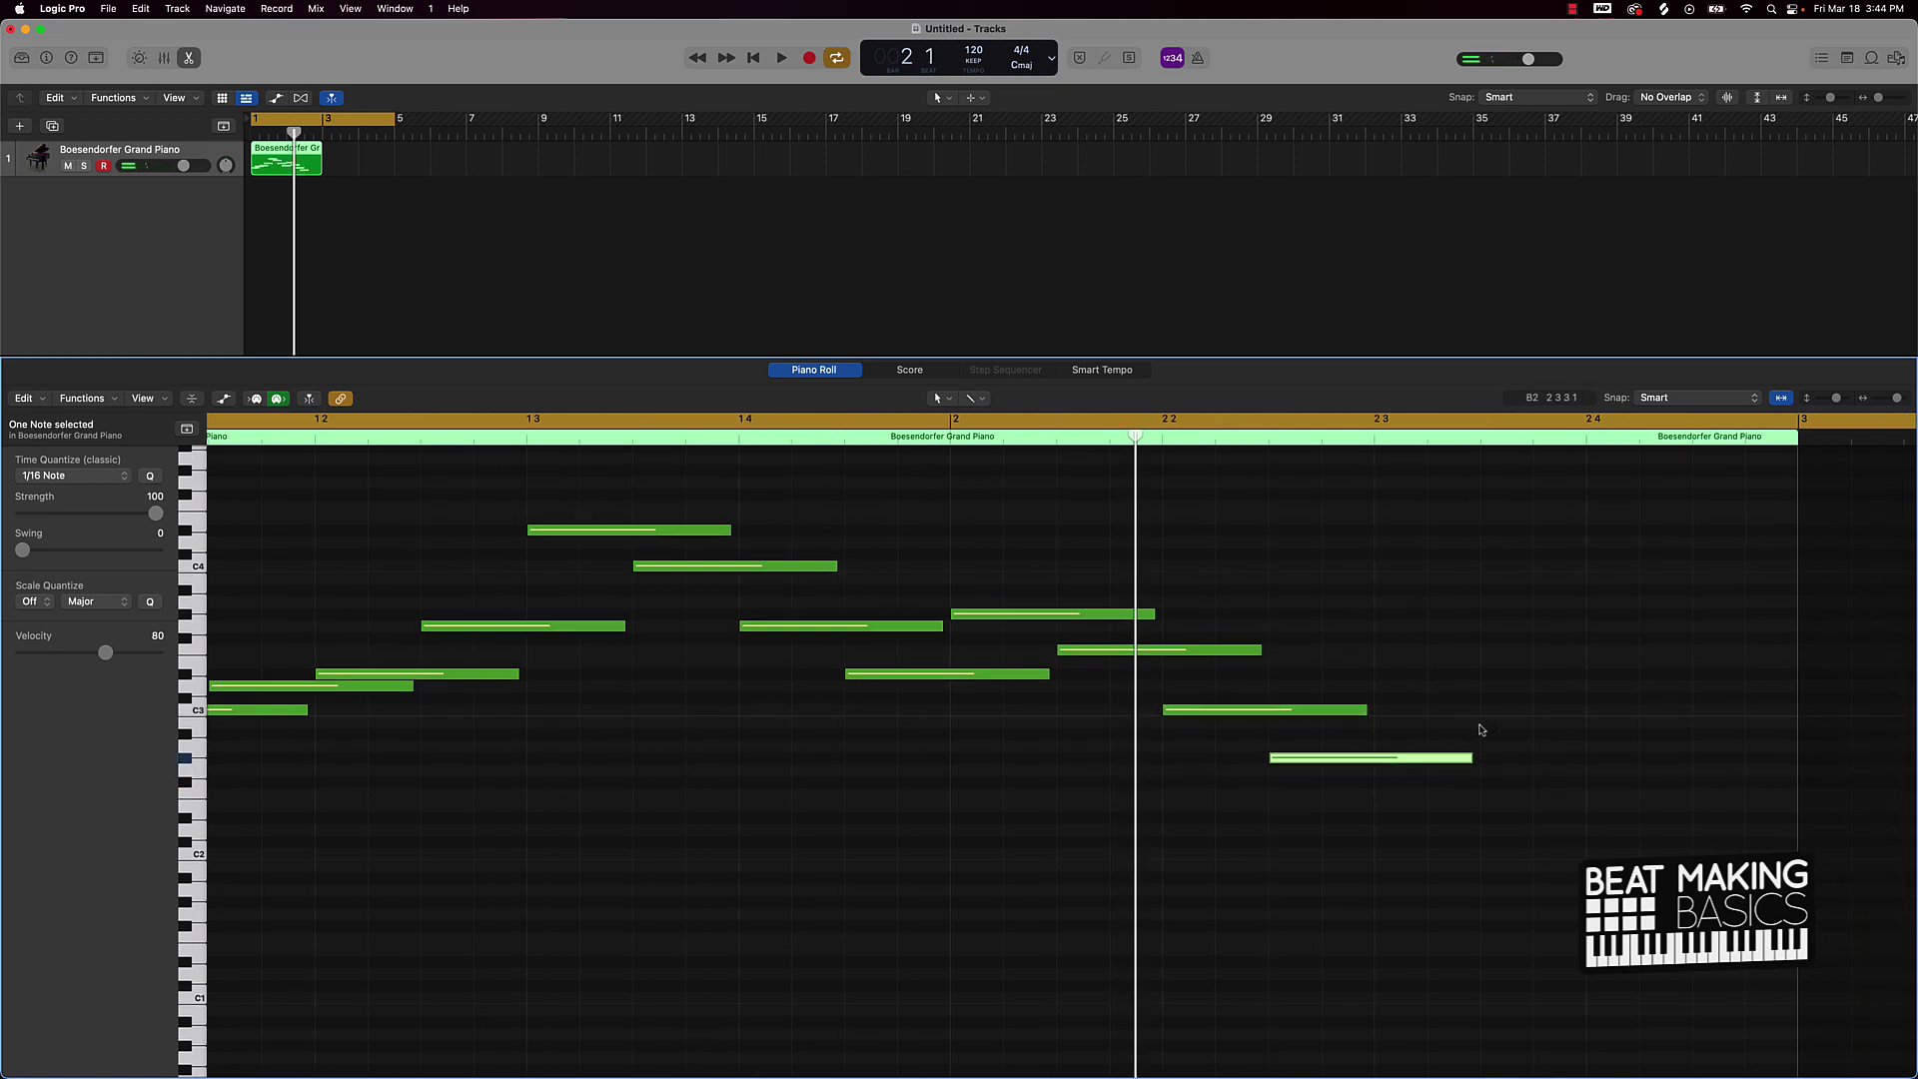
left_click(1389, 686, "super")
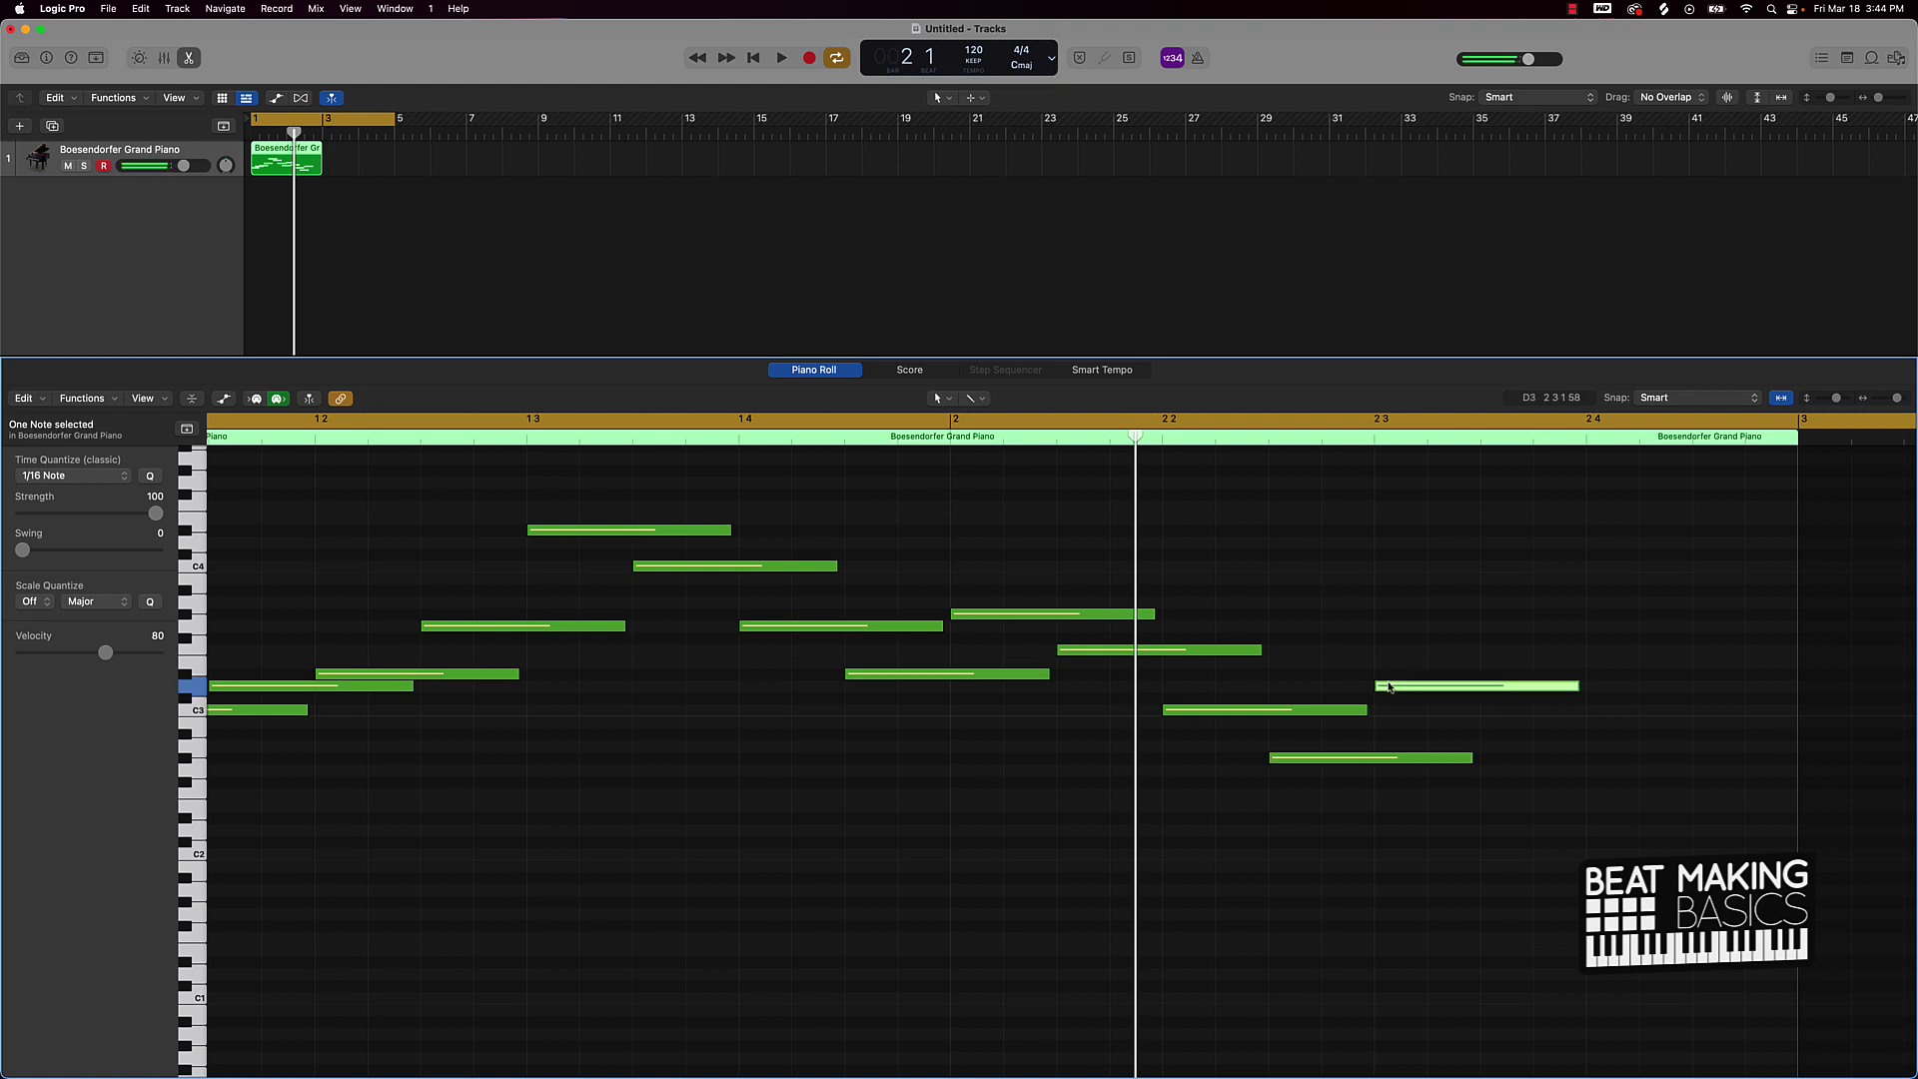
left_click(1487, 736, "super")
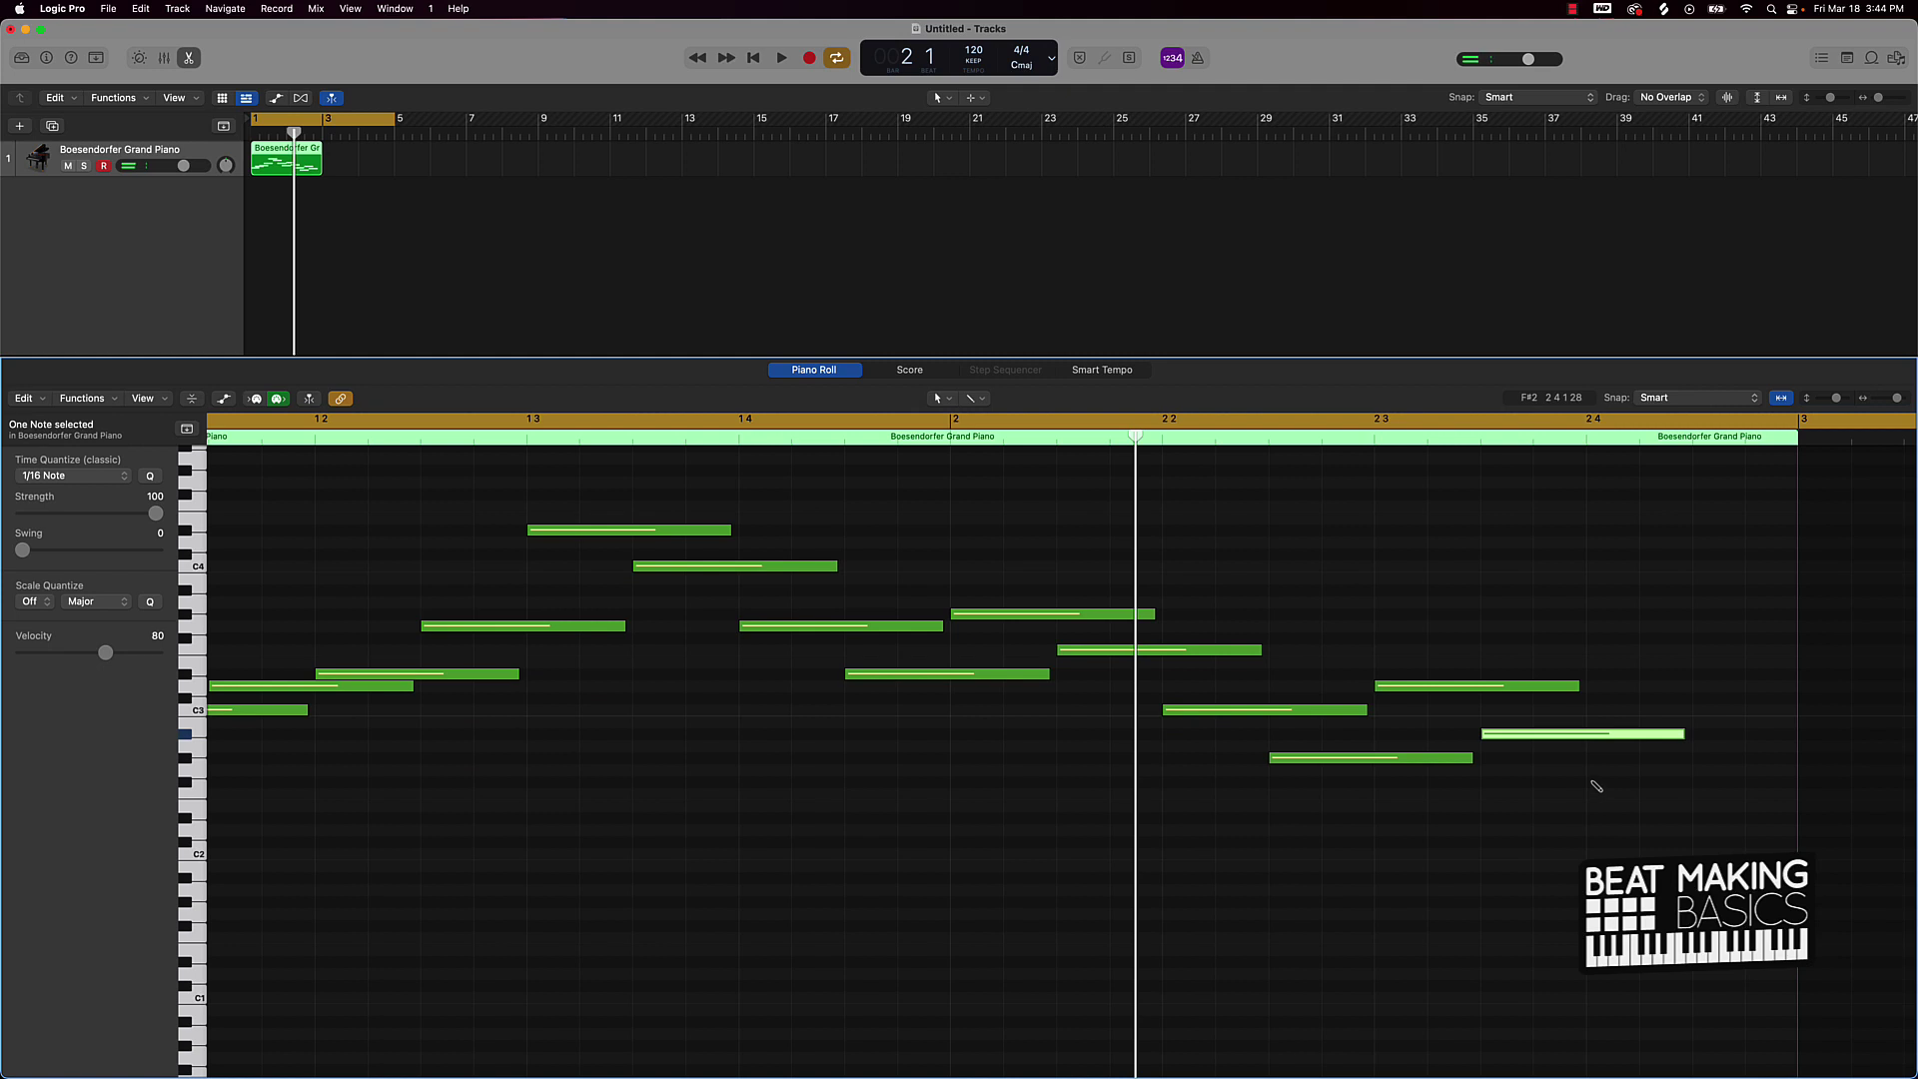
Finish bar 2 with an F2 note on beat 4 and a D3 half a beat after it, and play the phrase
left_click(1592, 784, "super")
left_click_drag(1596, 790, 1621, 804)
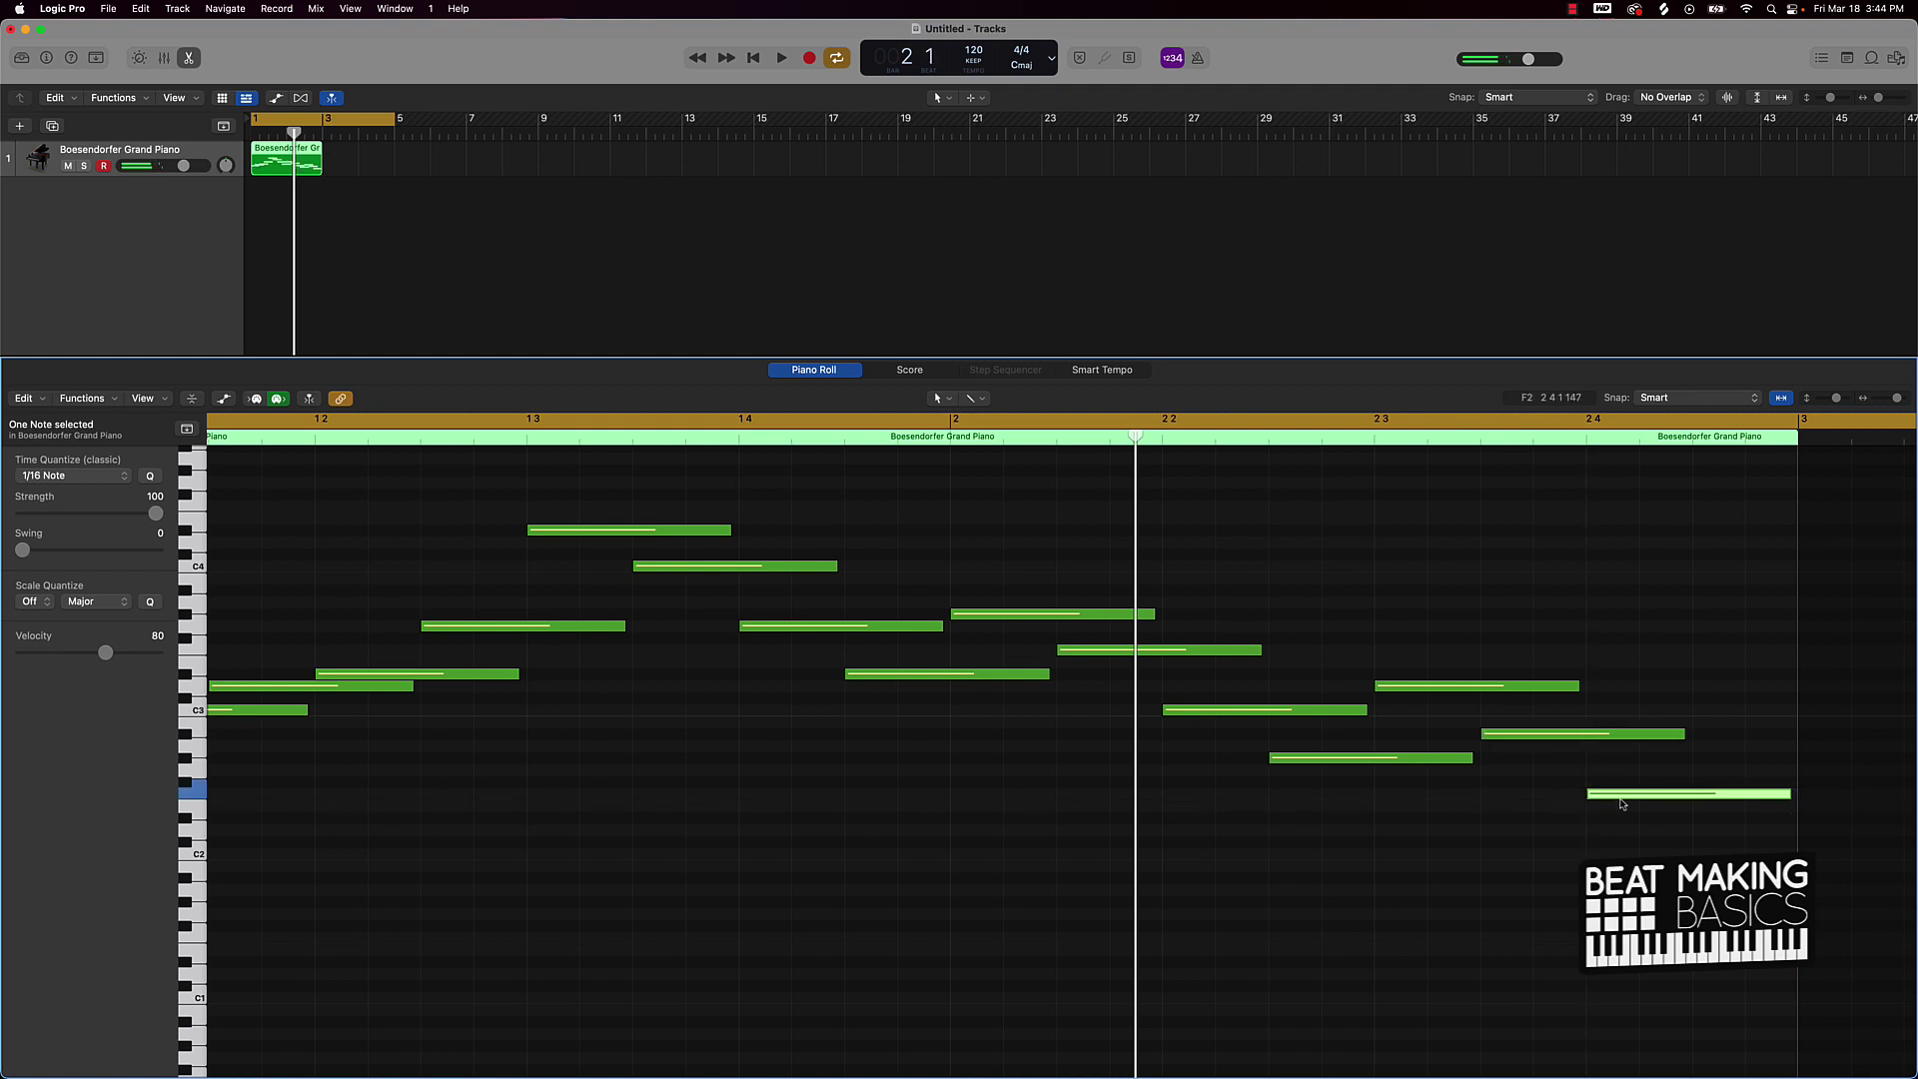
left_click(1696, 701, "super")
left_click_drag(1697, 701, 1701, 687)
key("space")
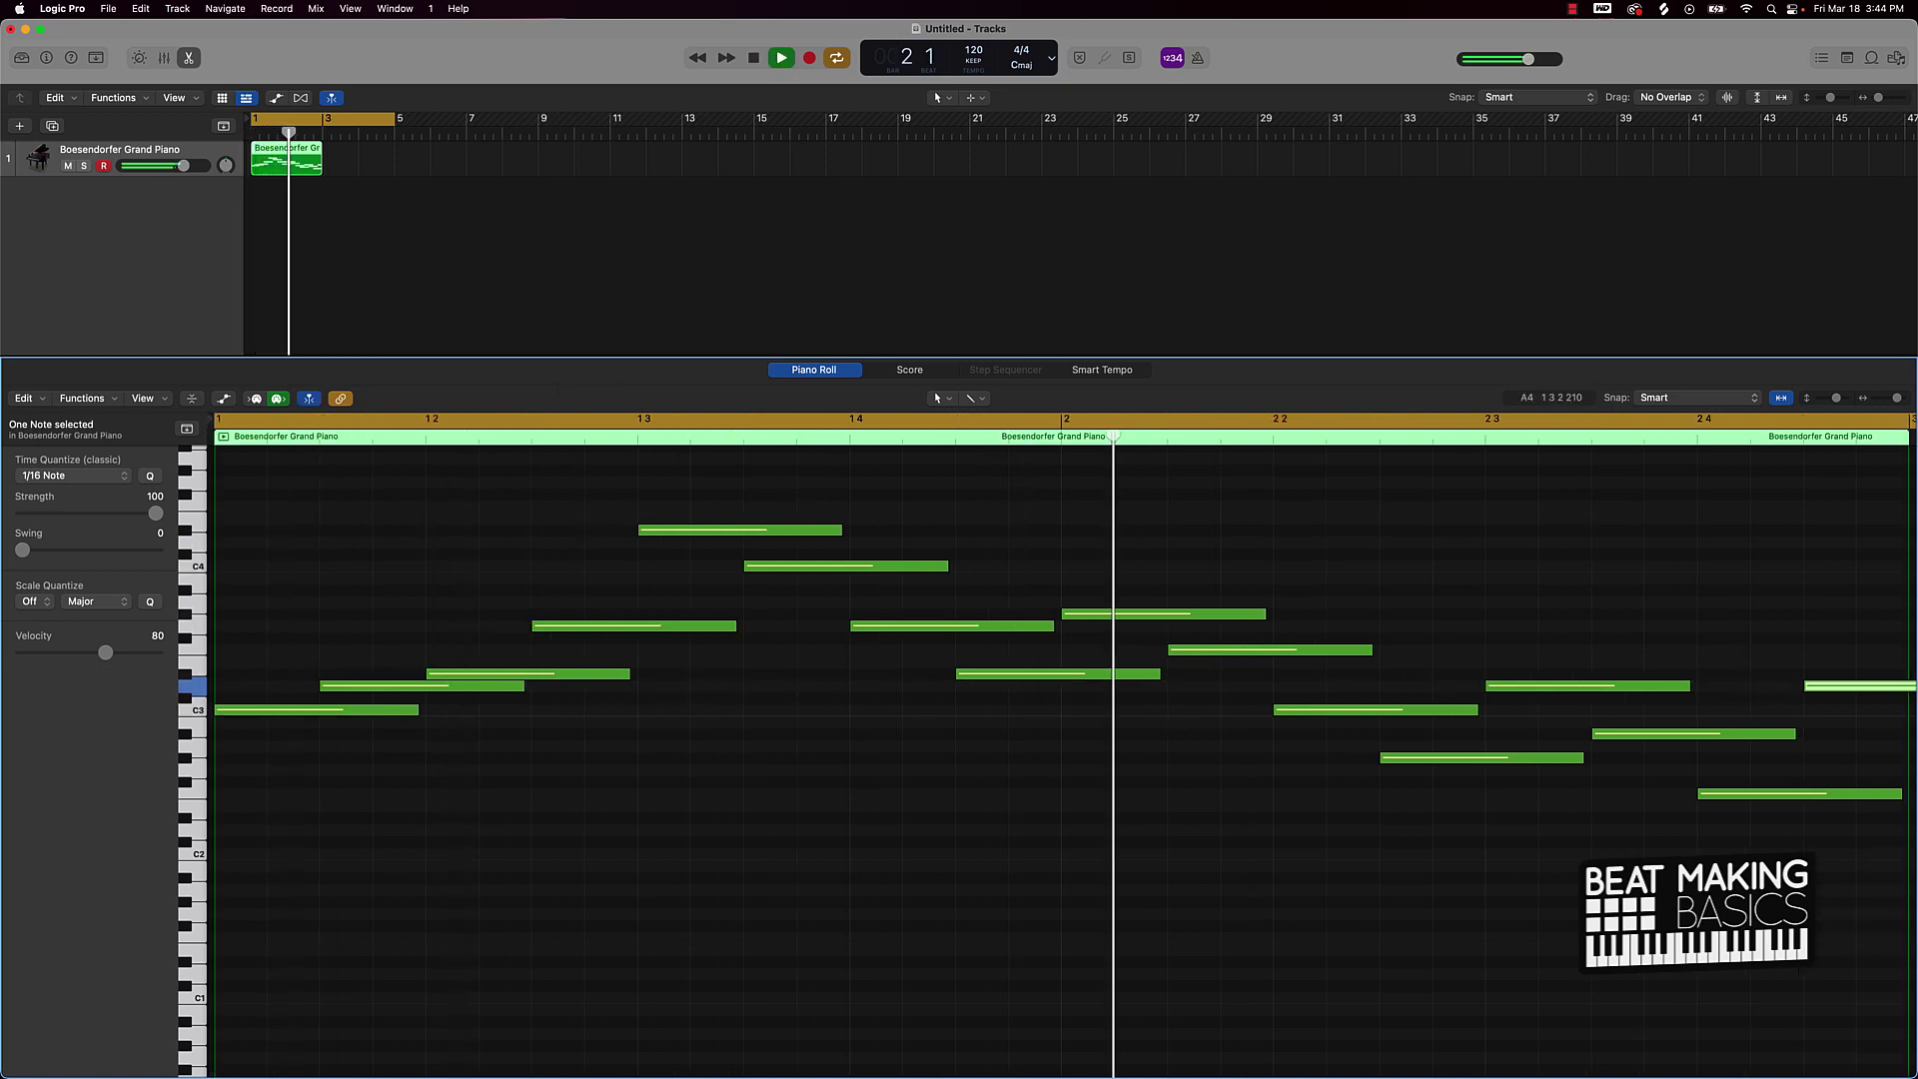
key("space")
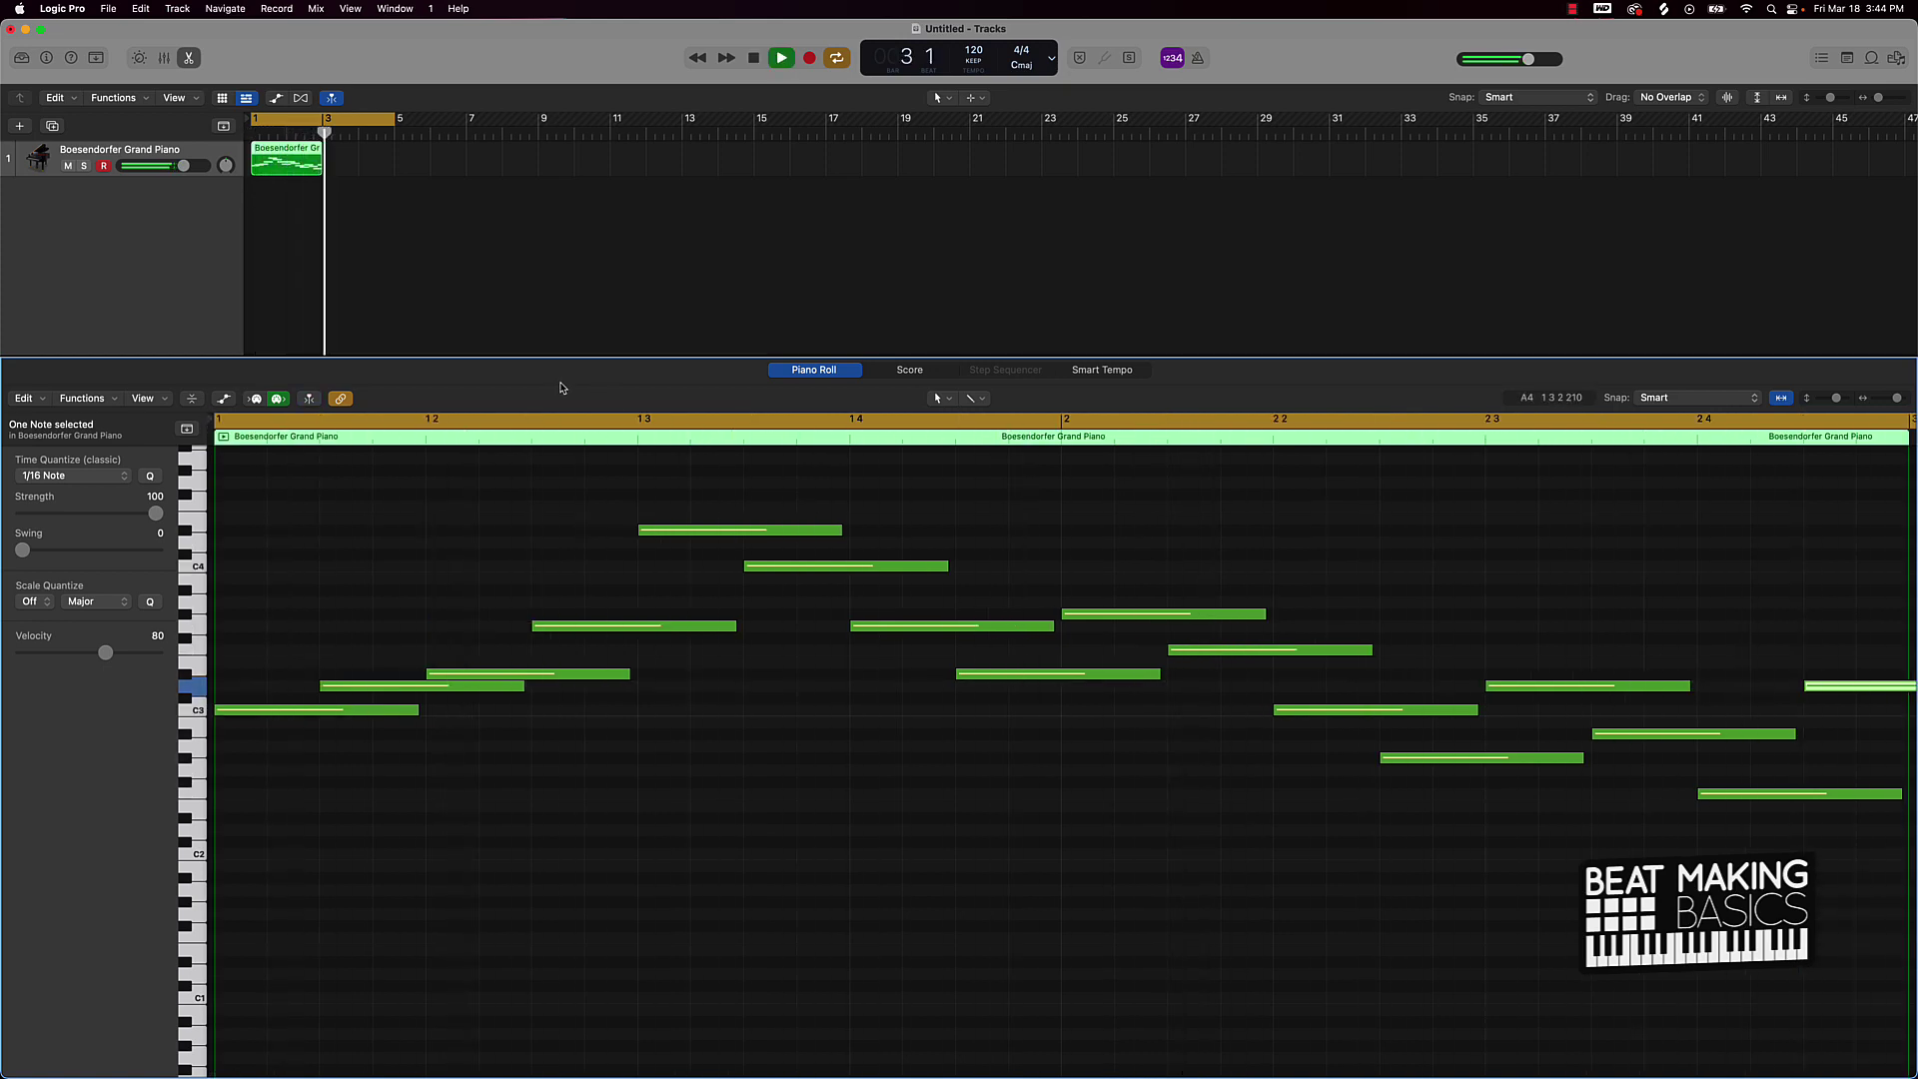
Shorten all the notes in the two-bar region to half a beat each
left_click(1287, 594)
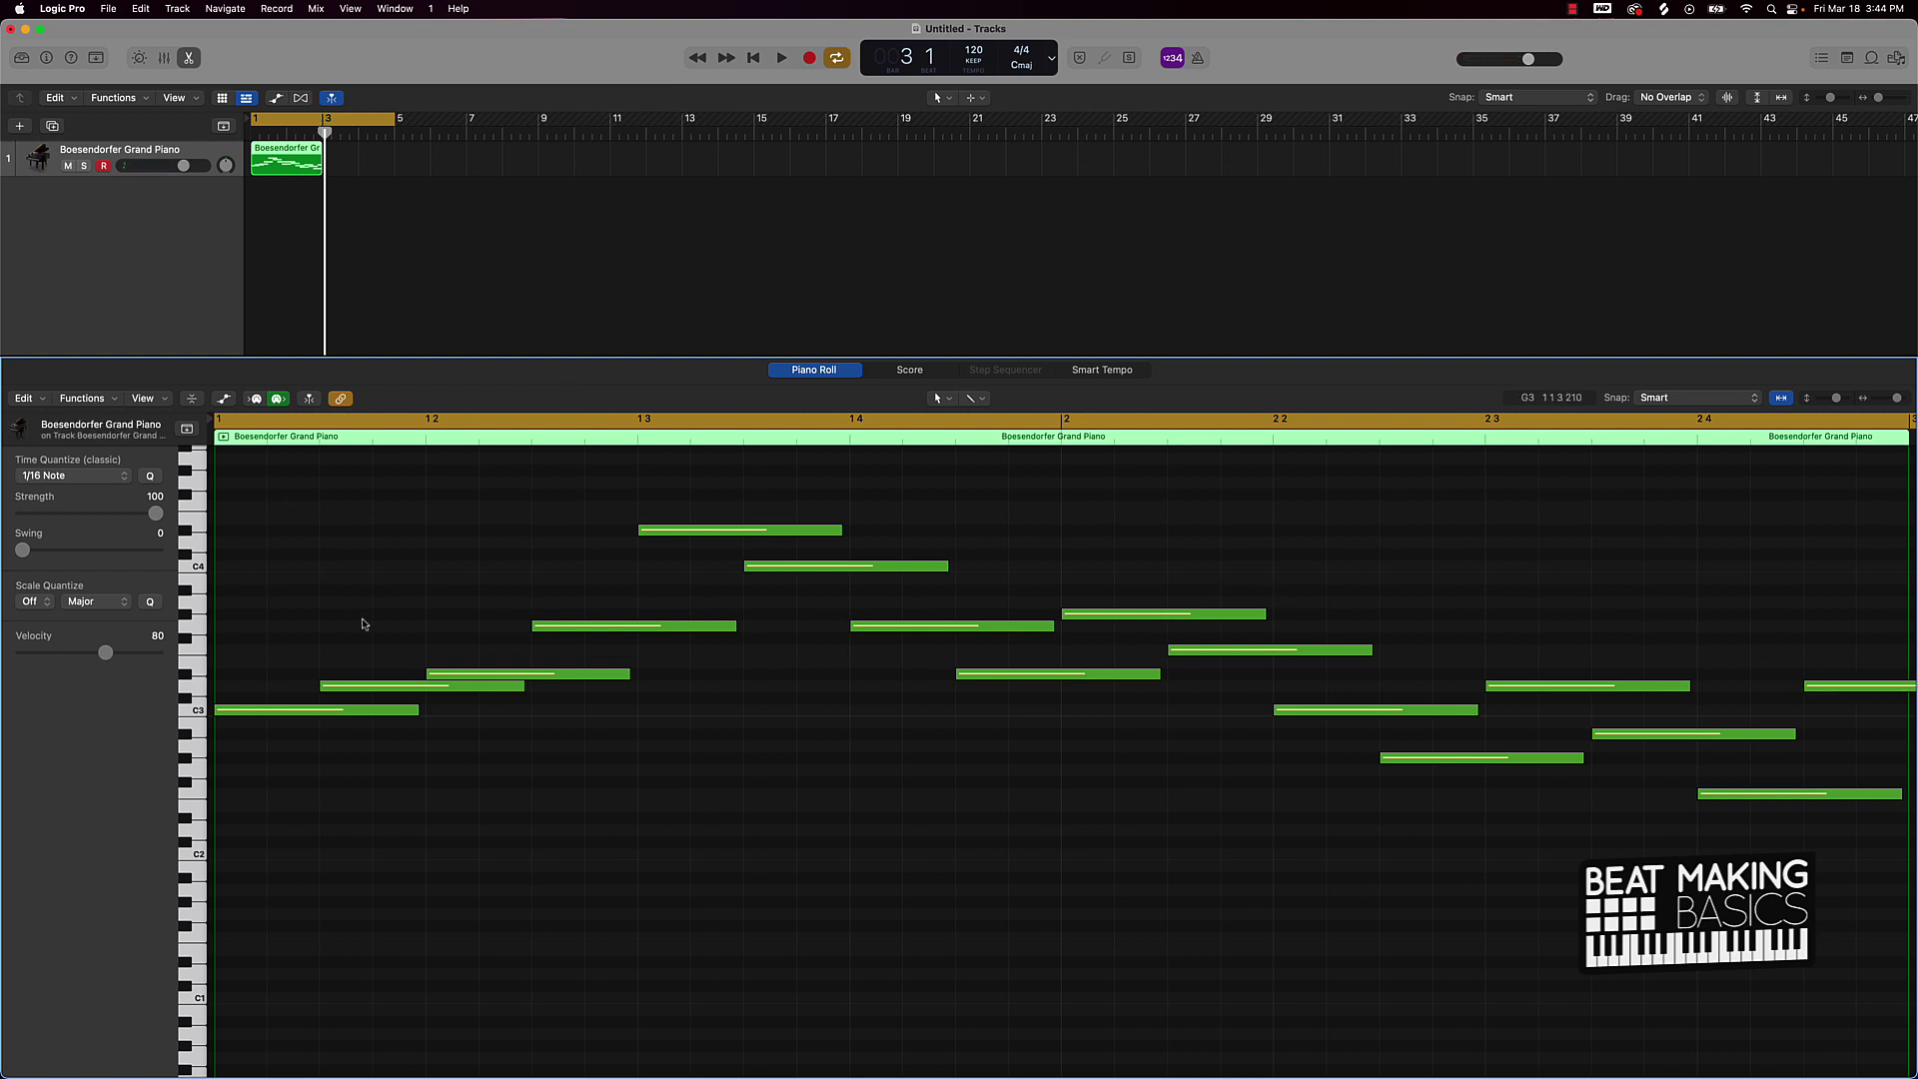
key("super+a")
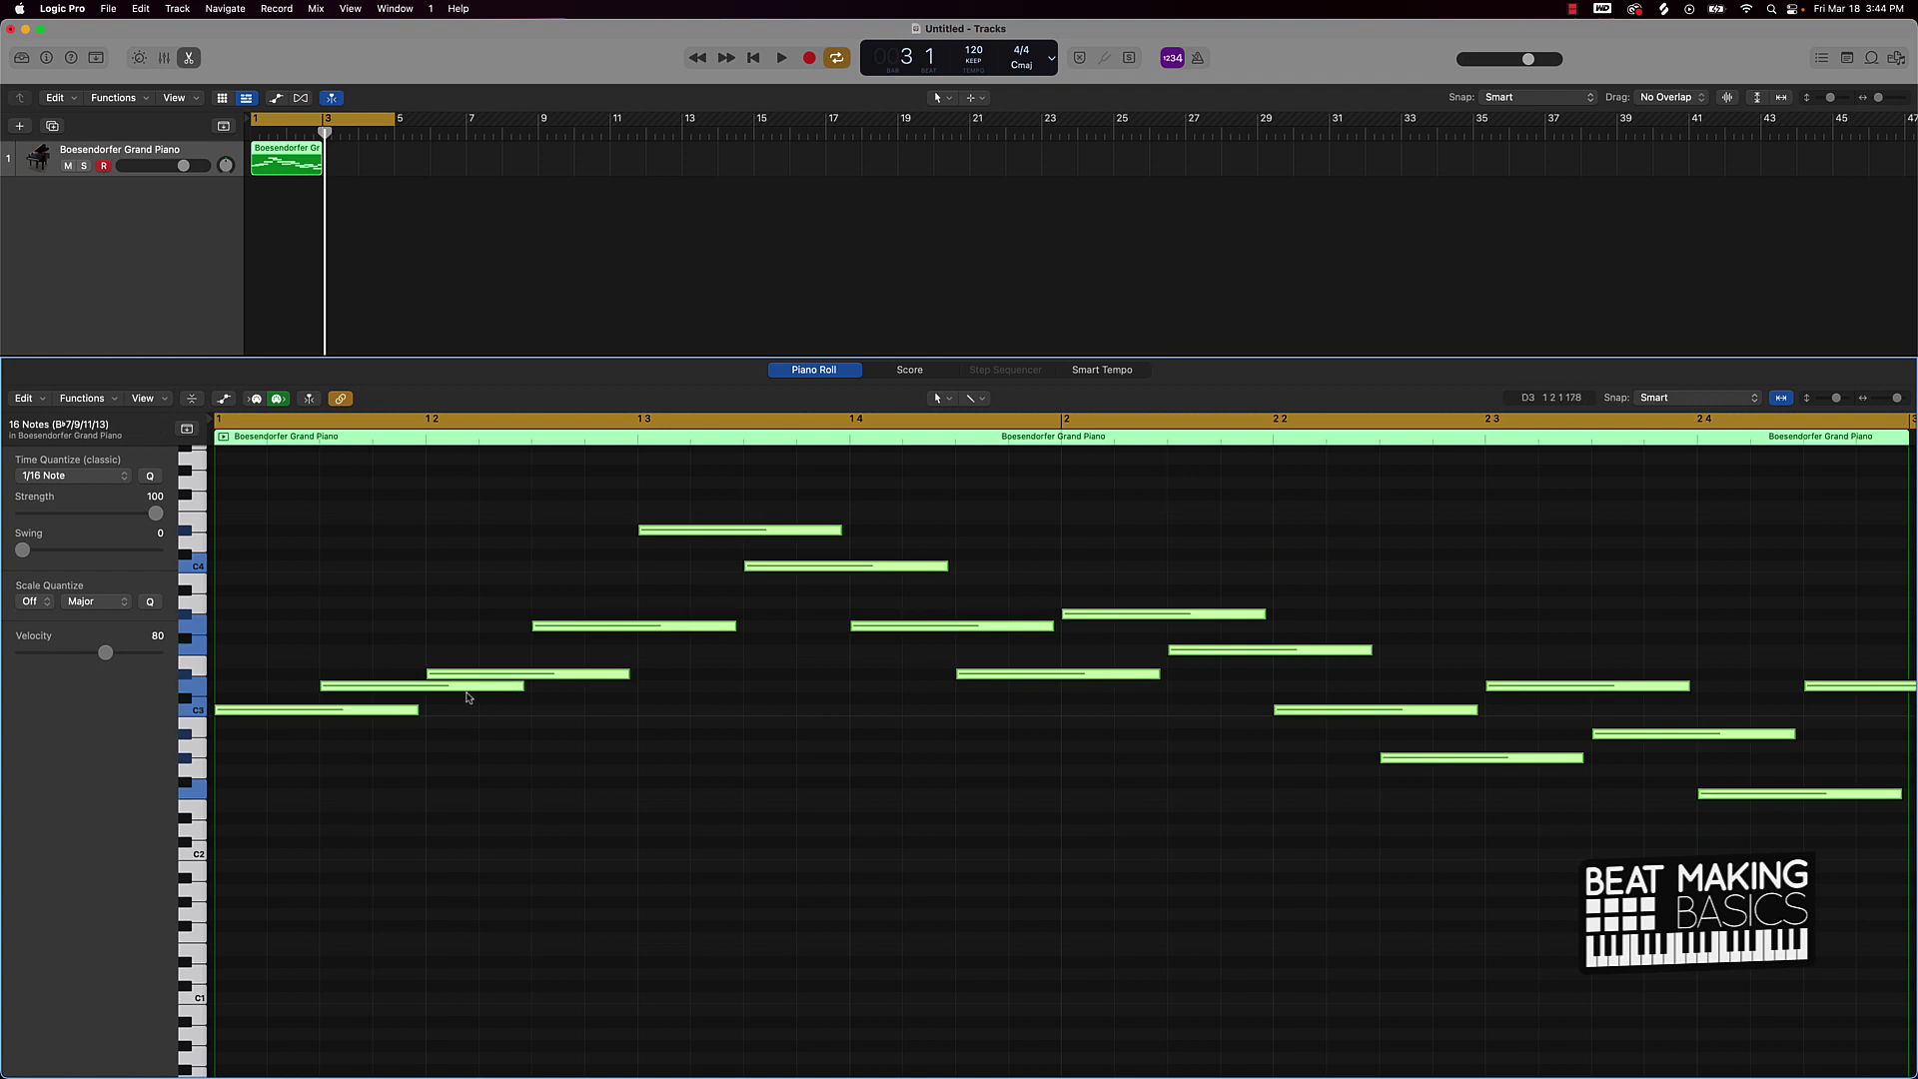
left_click_drag(418, 710, 319, 711)
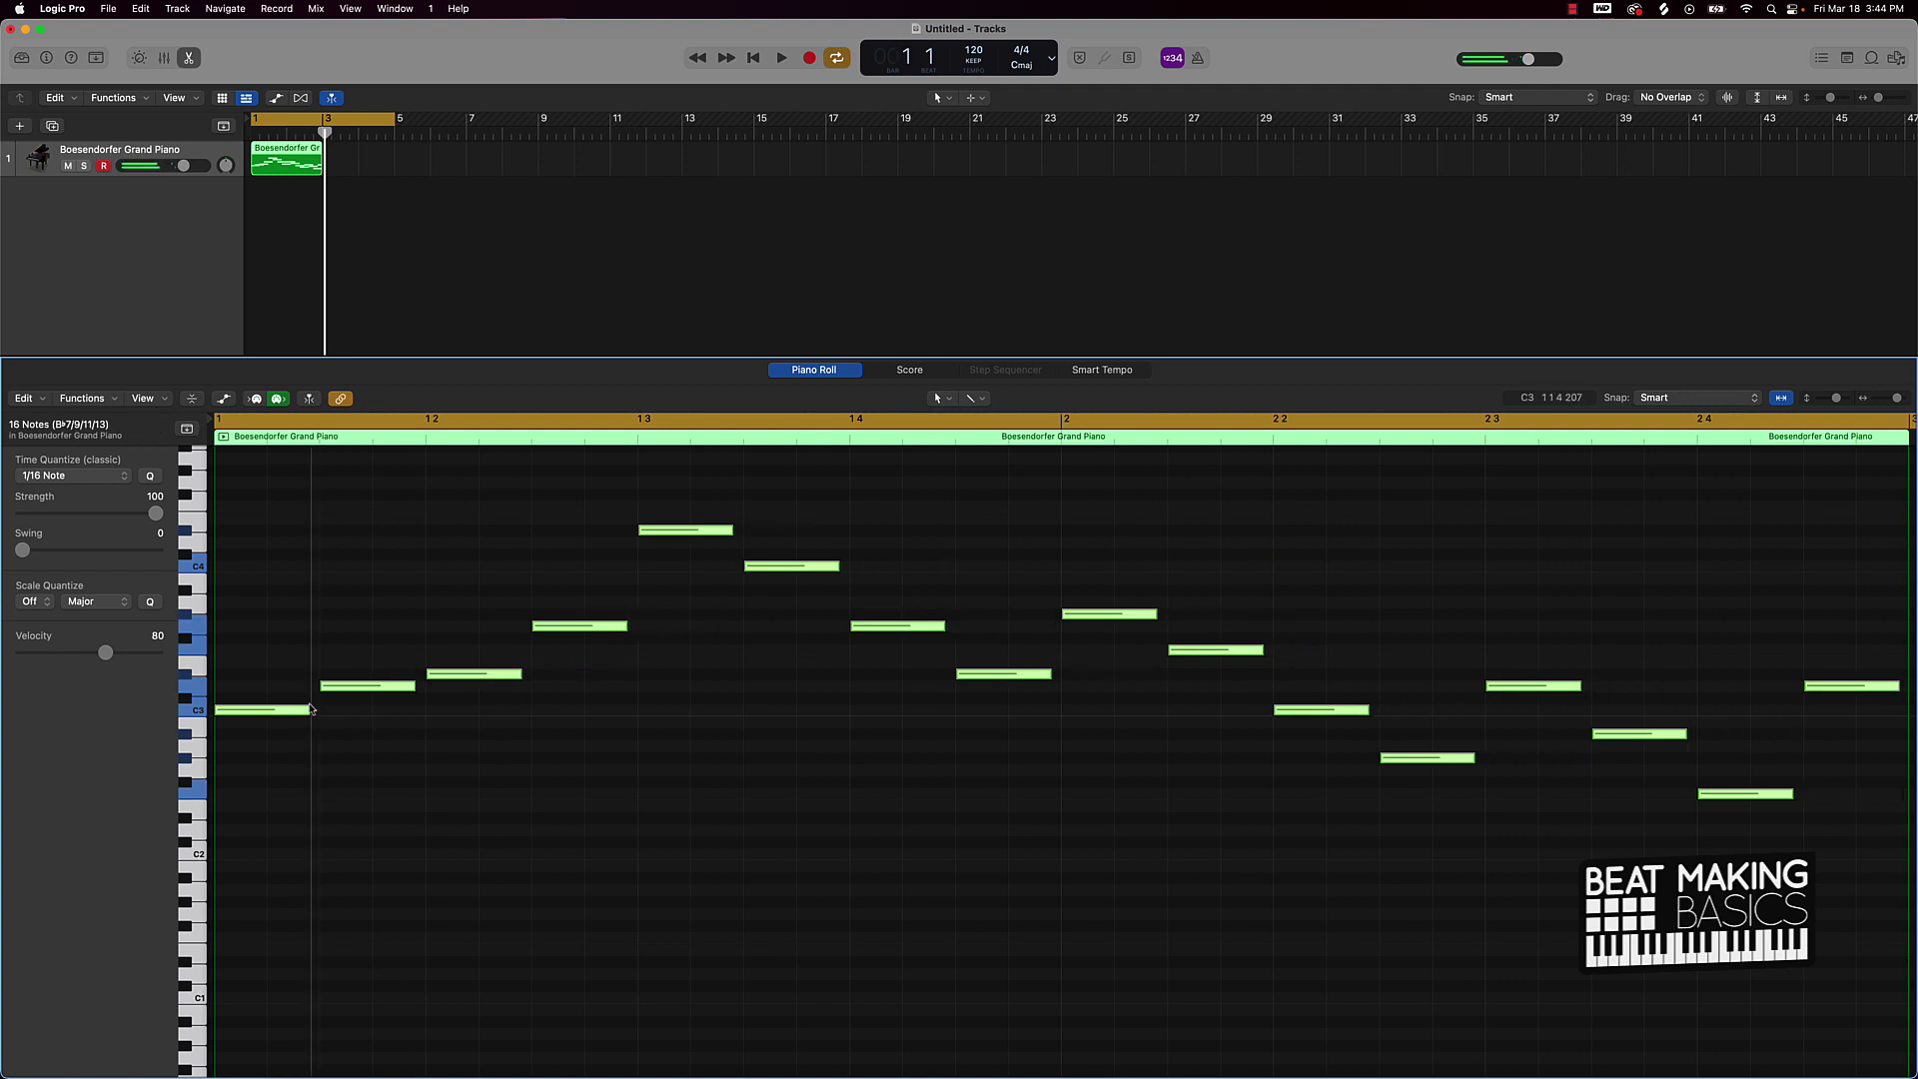
left_click(367, 633)
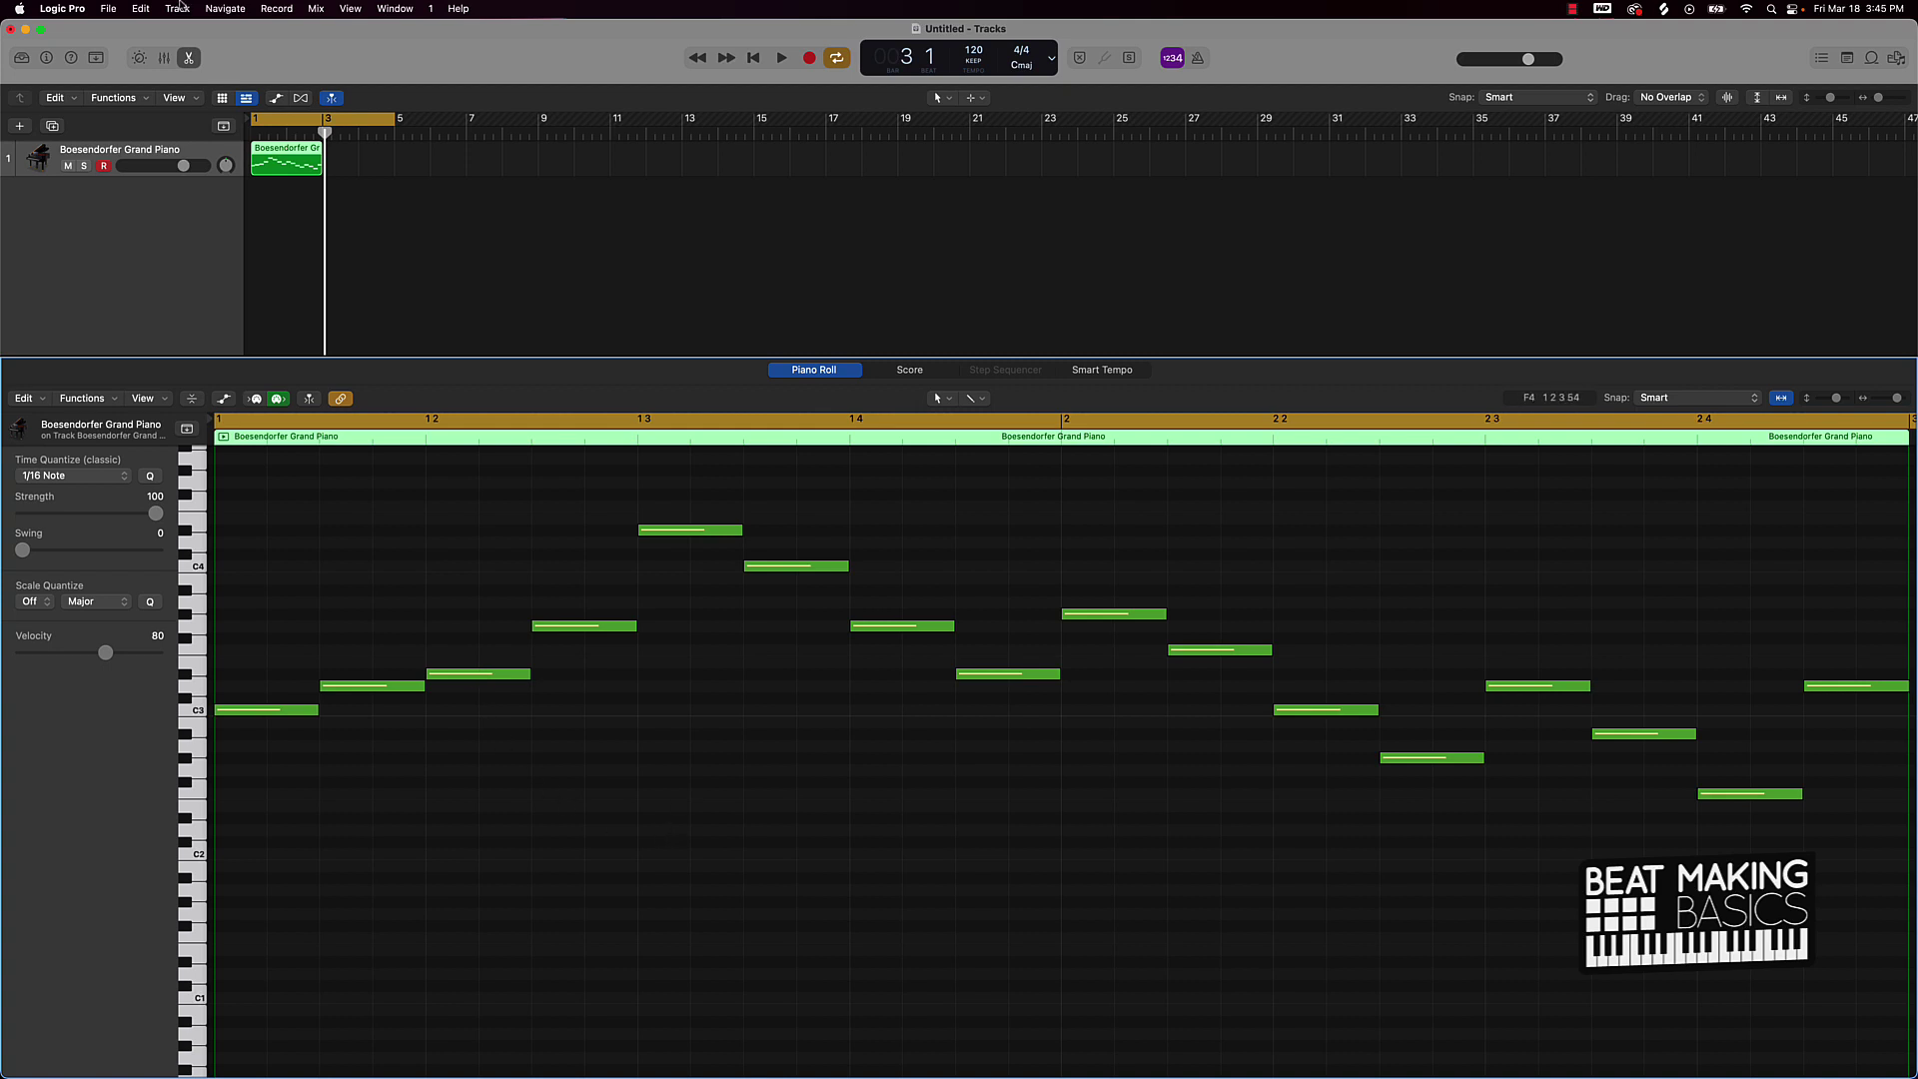
Copy the two-bar region to bar 3 and join both copies into one region
left_click_drag(276, 167, 349, 167)
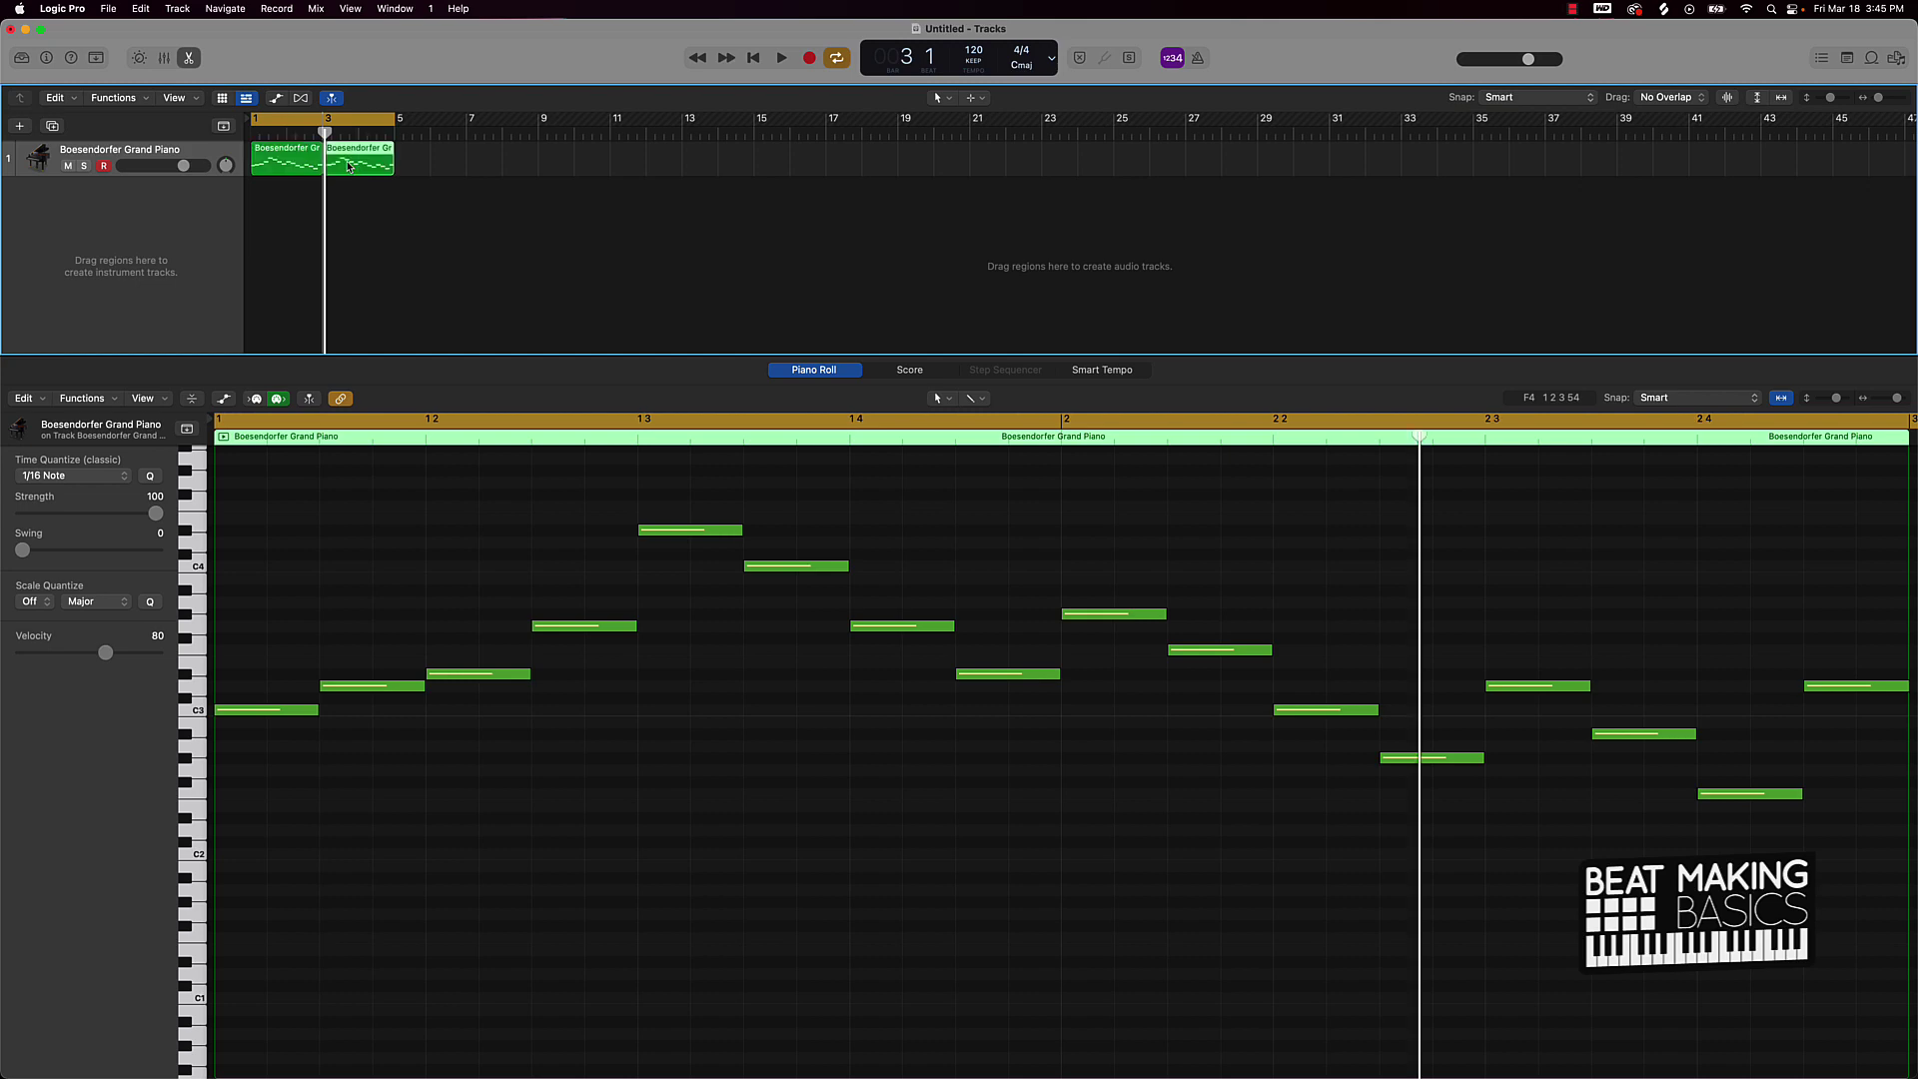
left_click(310, 163, "shift")
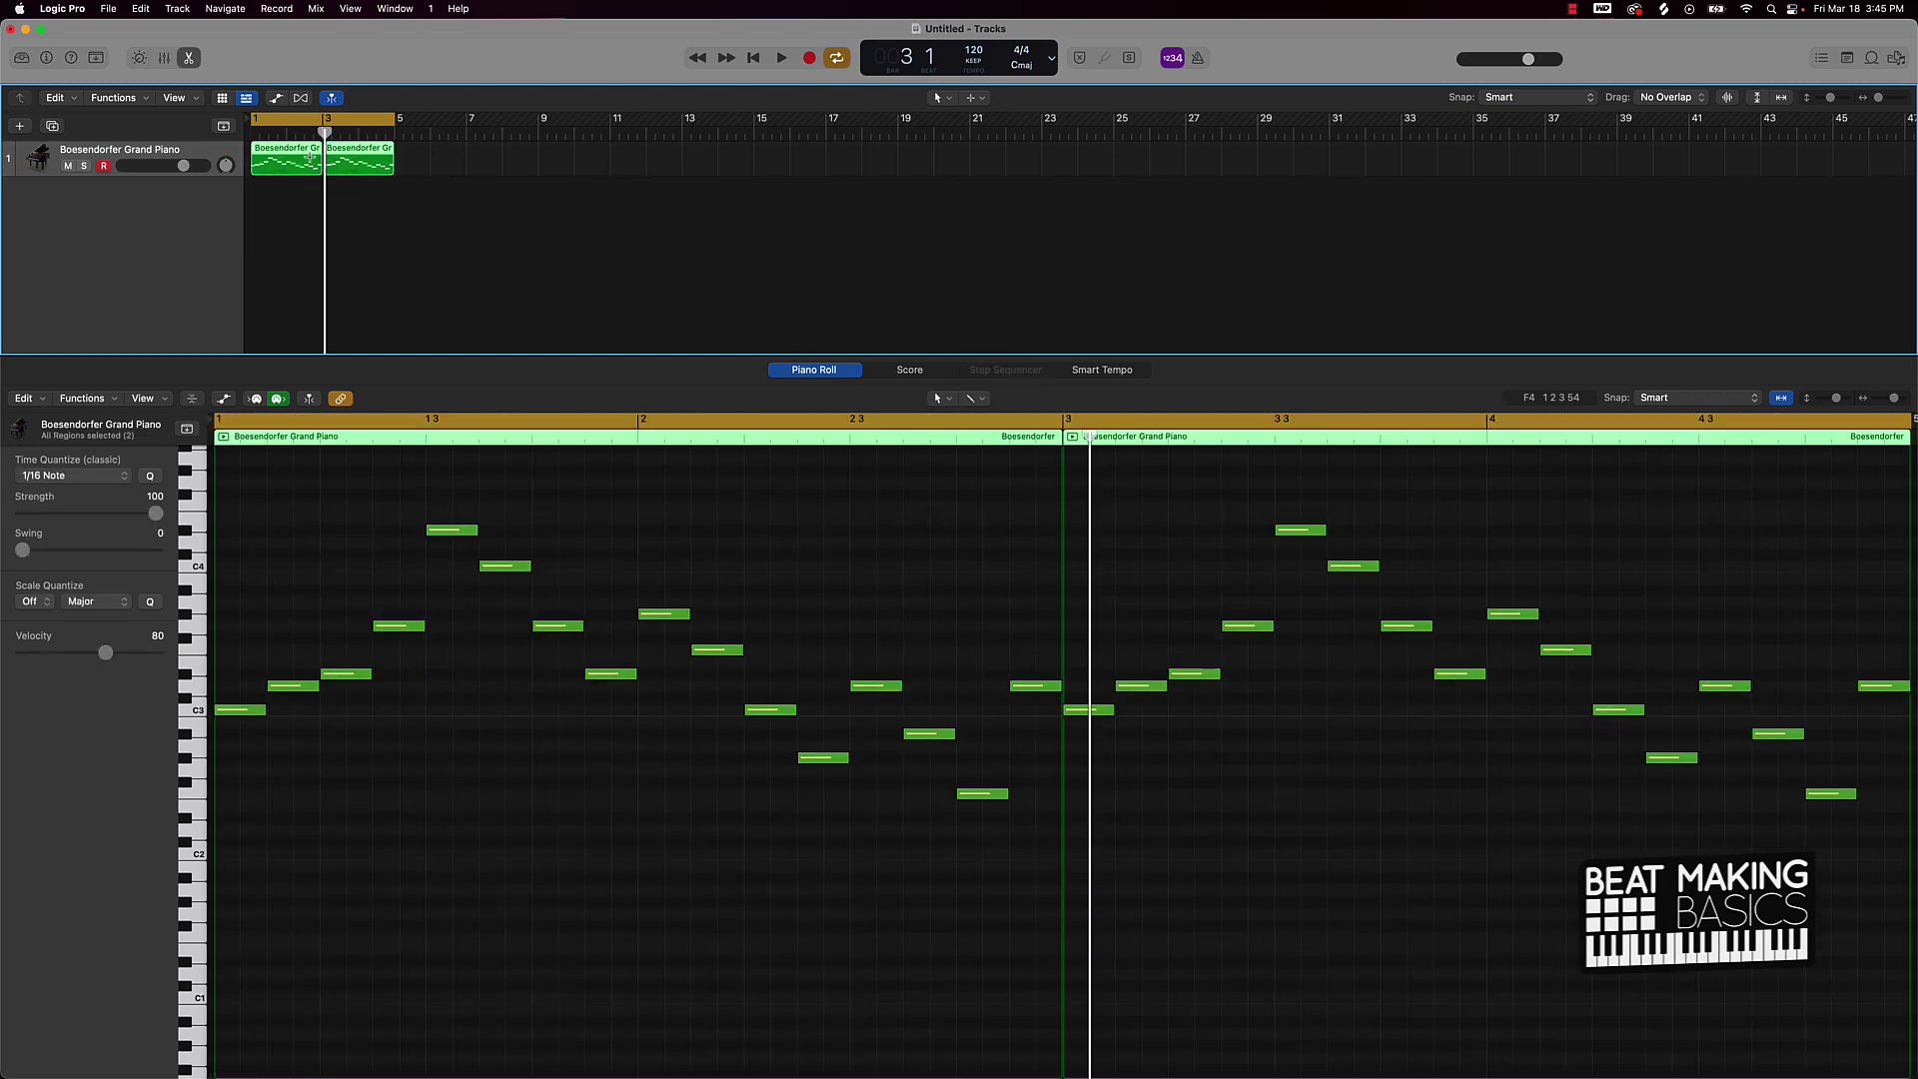
key("super+j")
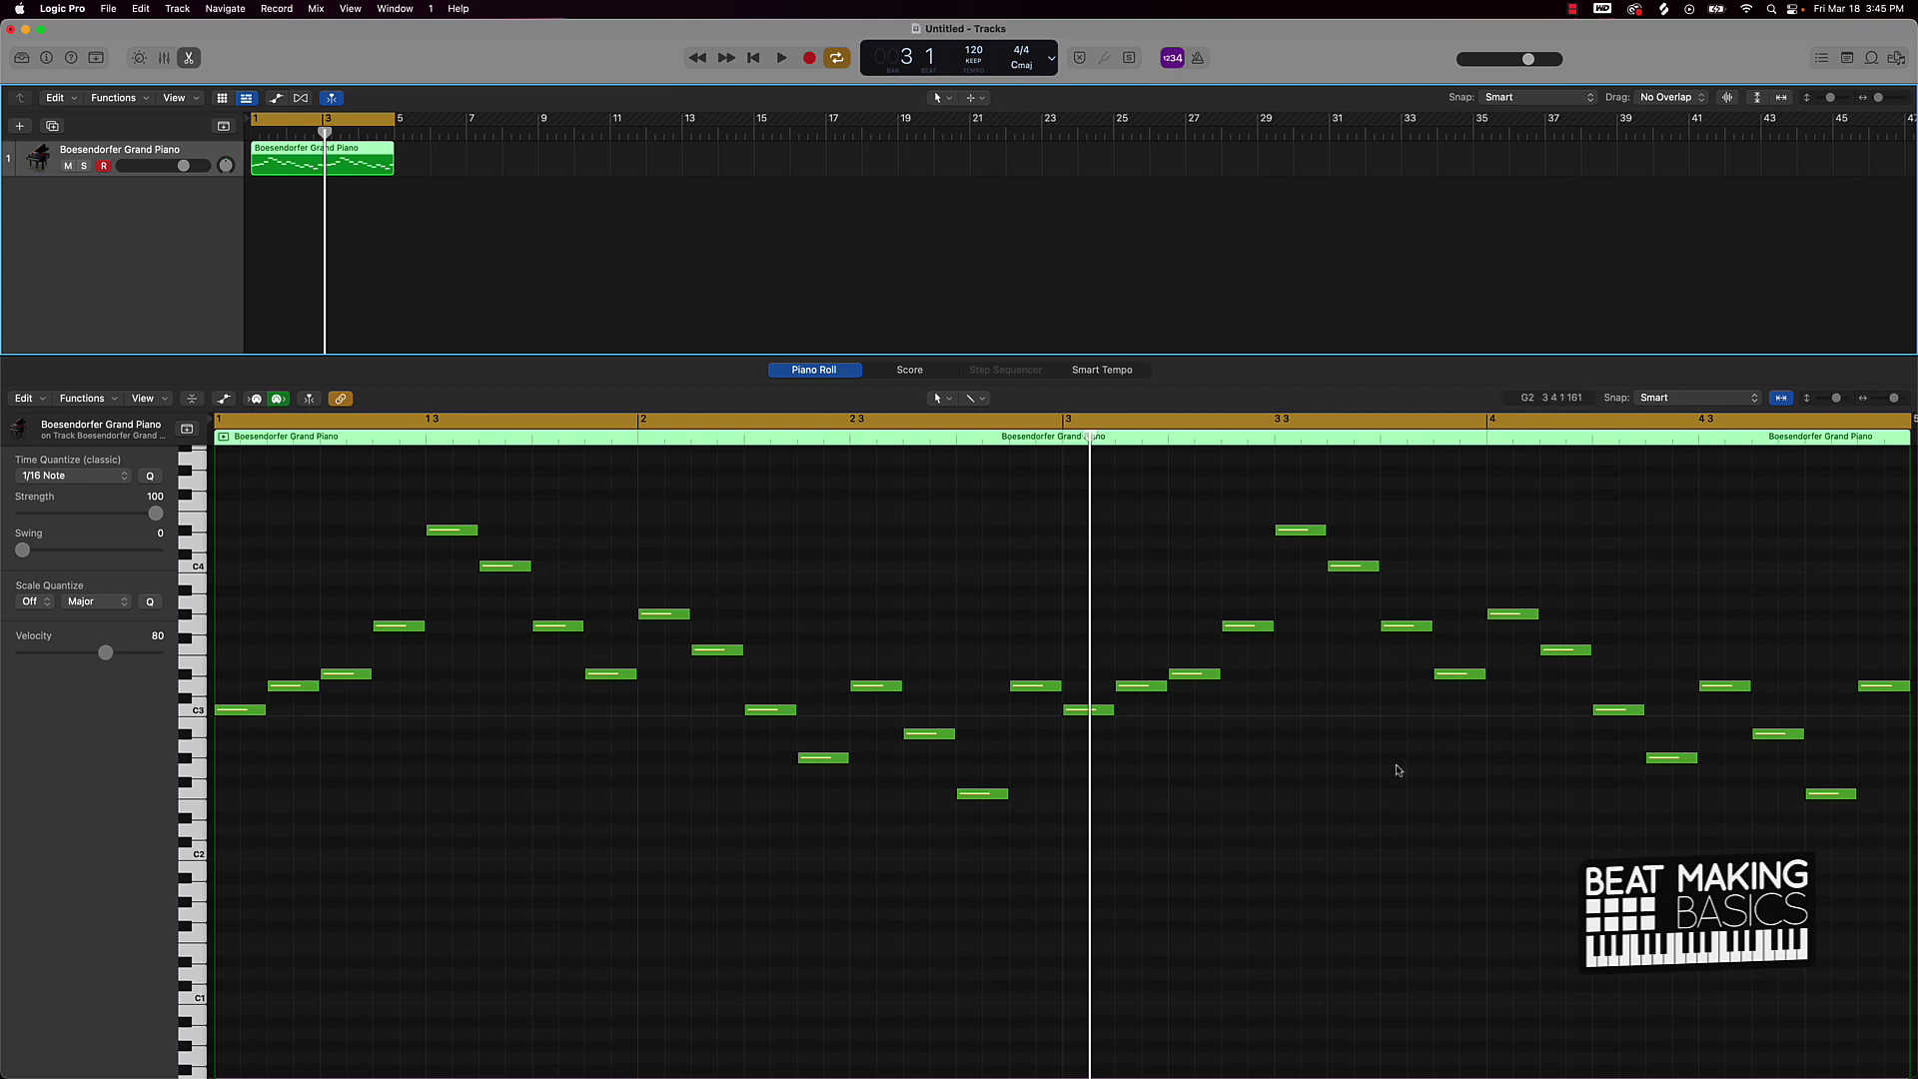
Play the joined region from the start and lengthen all its notes to about one beat each
key("super+Left")
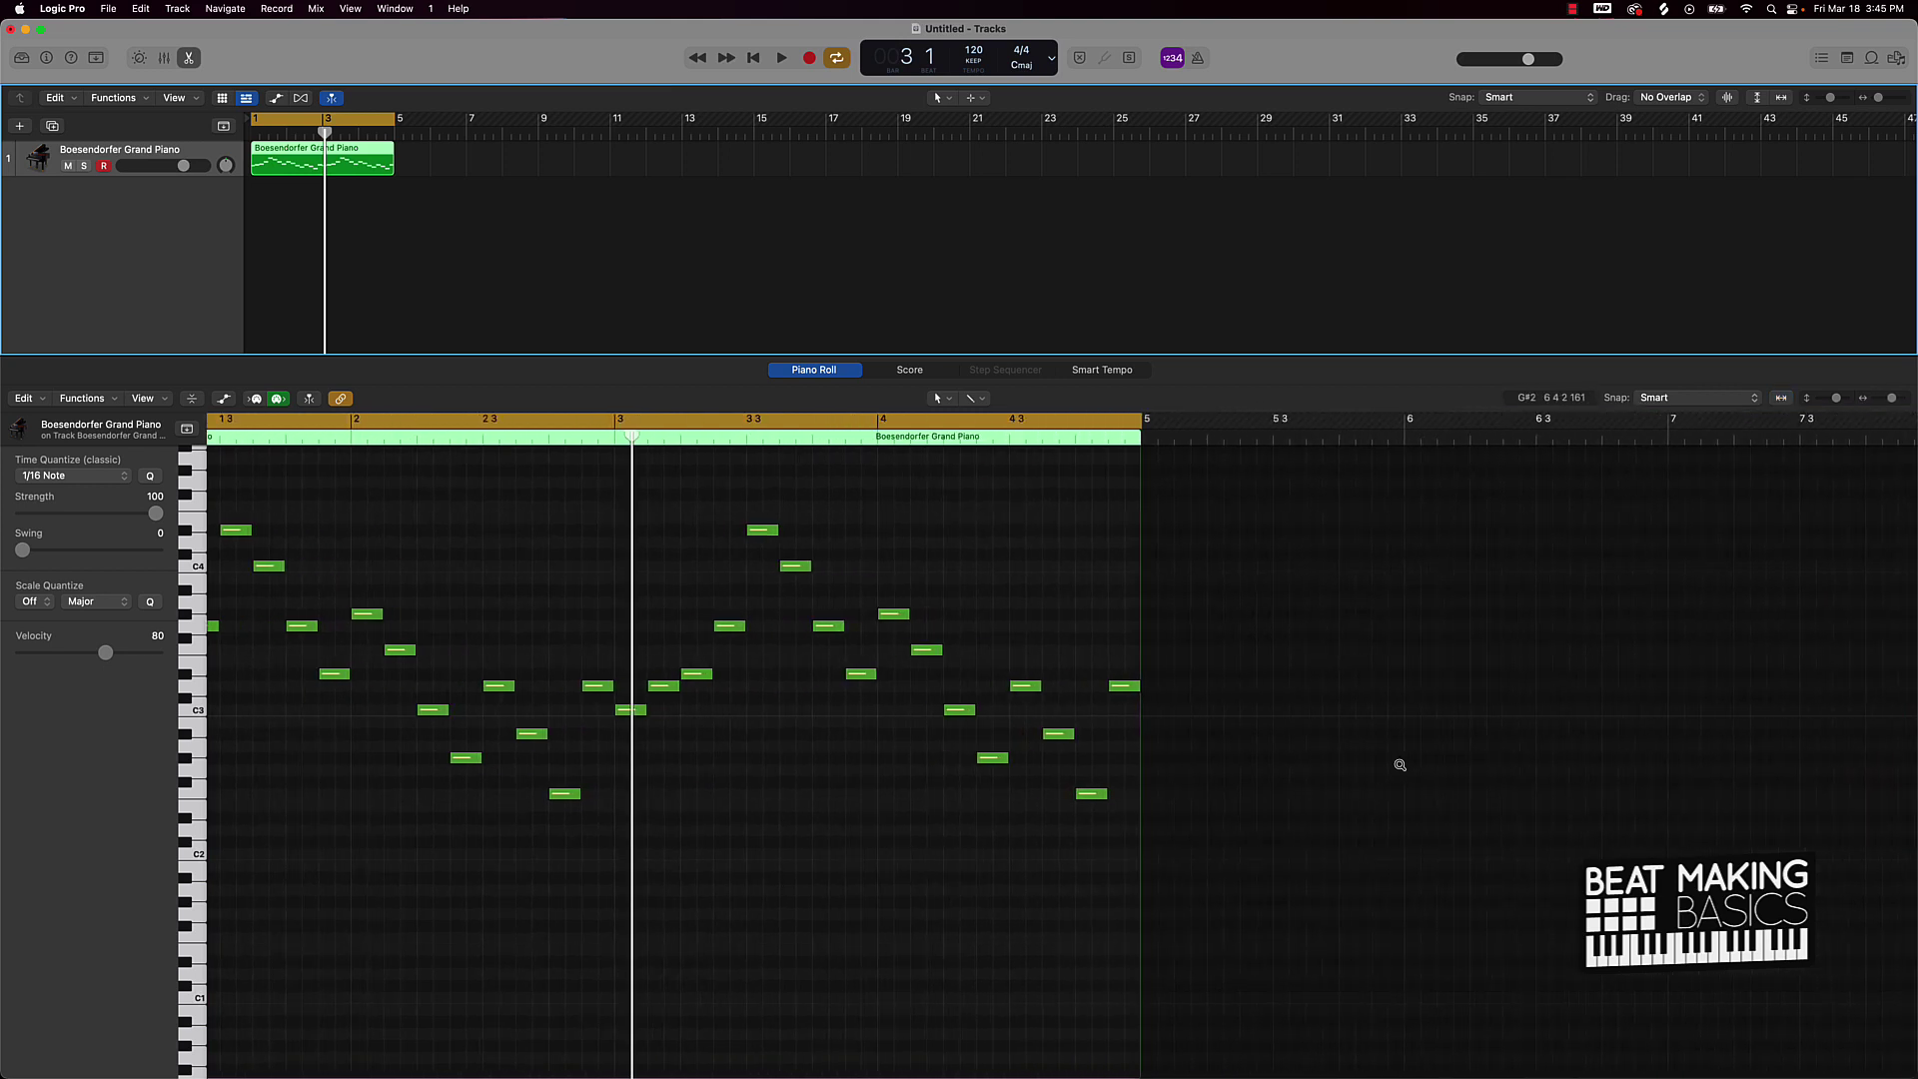
key("Return")
key("space")
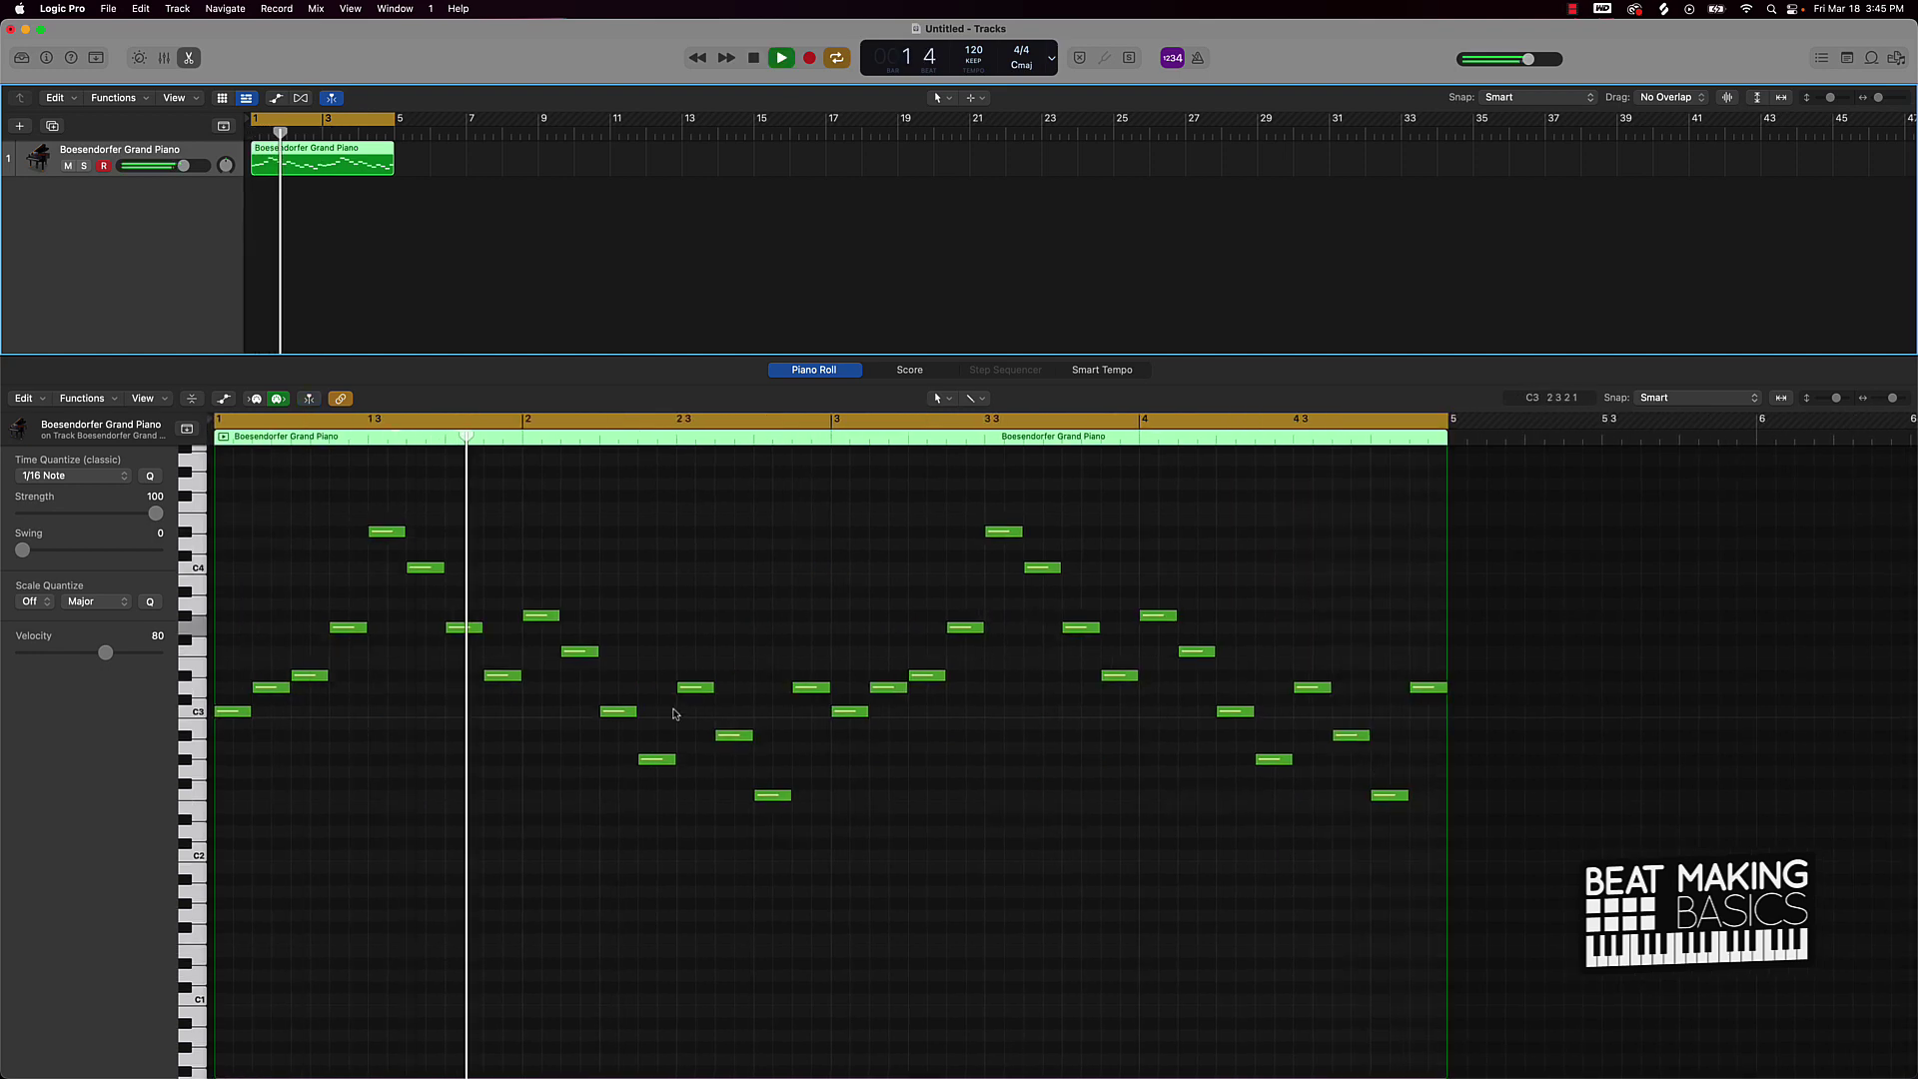
key("space")
key("super+a")
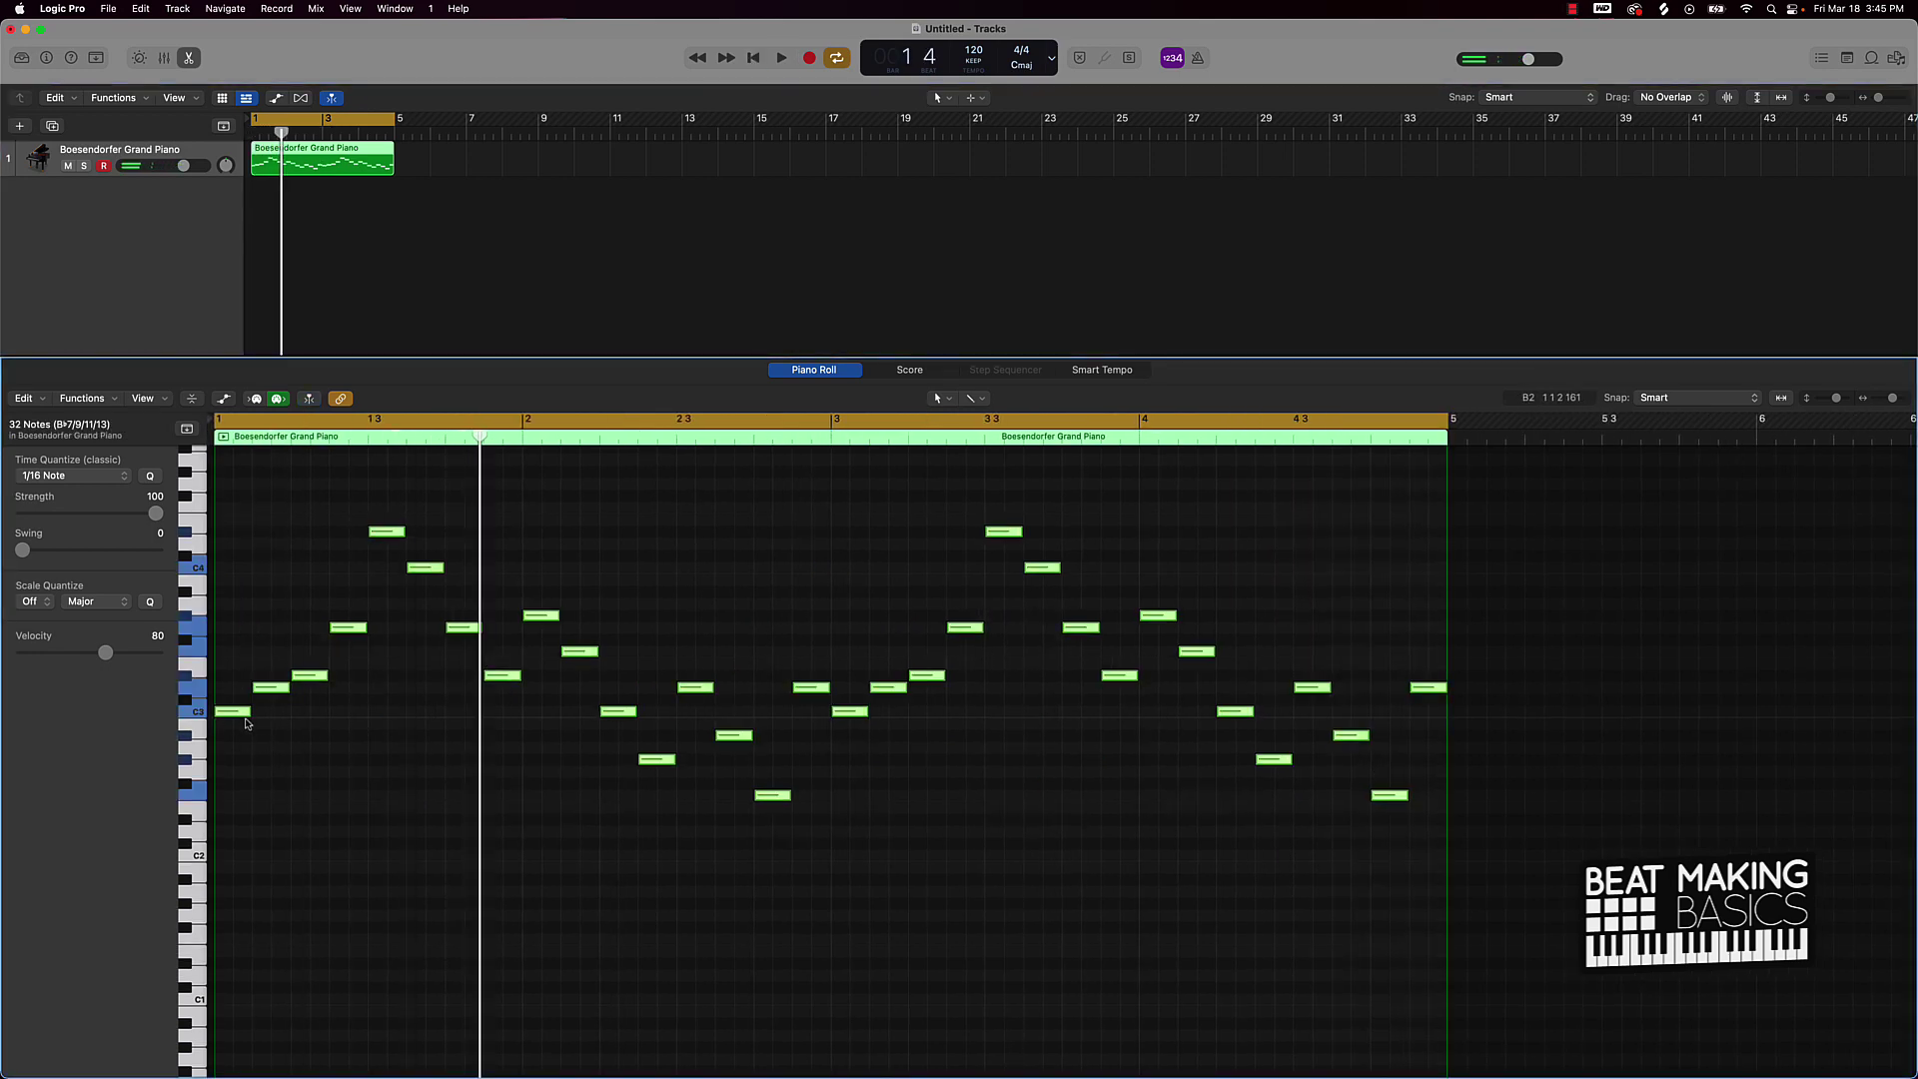
left_click_drag(250, 711, 289, 712)
key("space")
key("space")
key("space")
key("space")
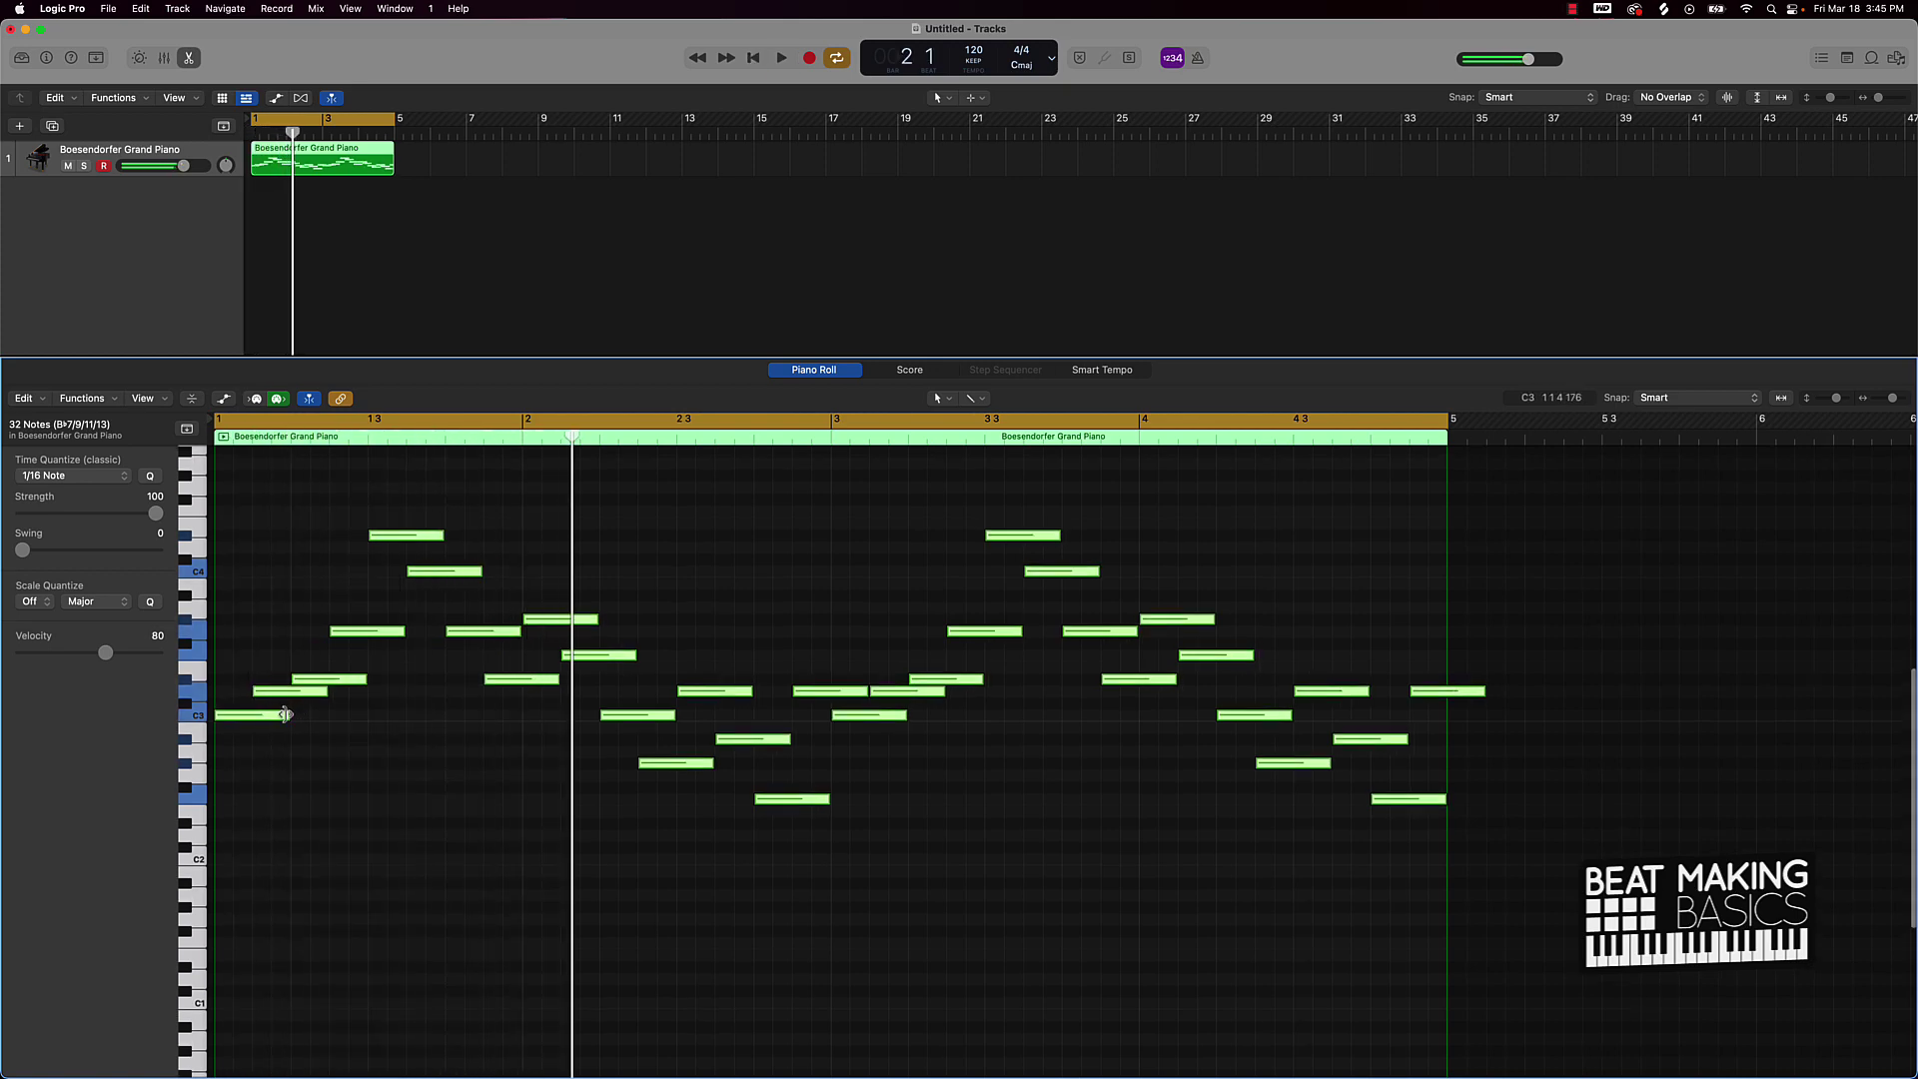
Extend all the notes further to about one and a quarter beats and play the melody
key("space")
left_click_drag(297, 712, 304, 711)
key("space")
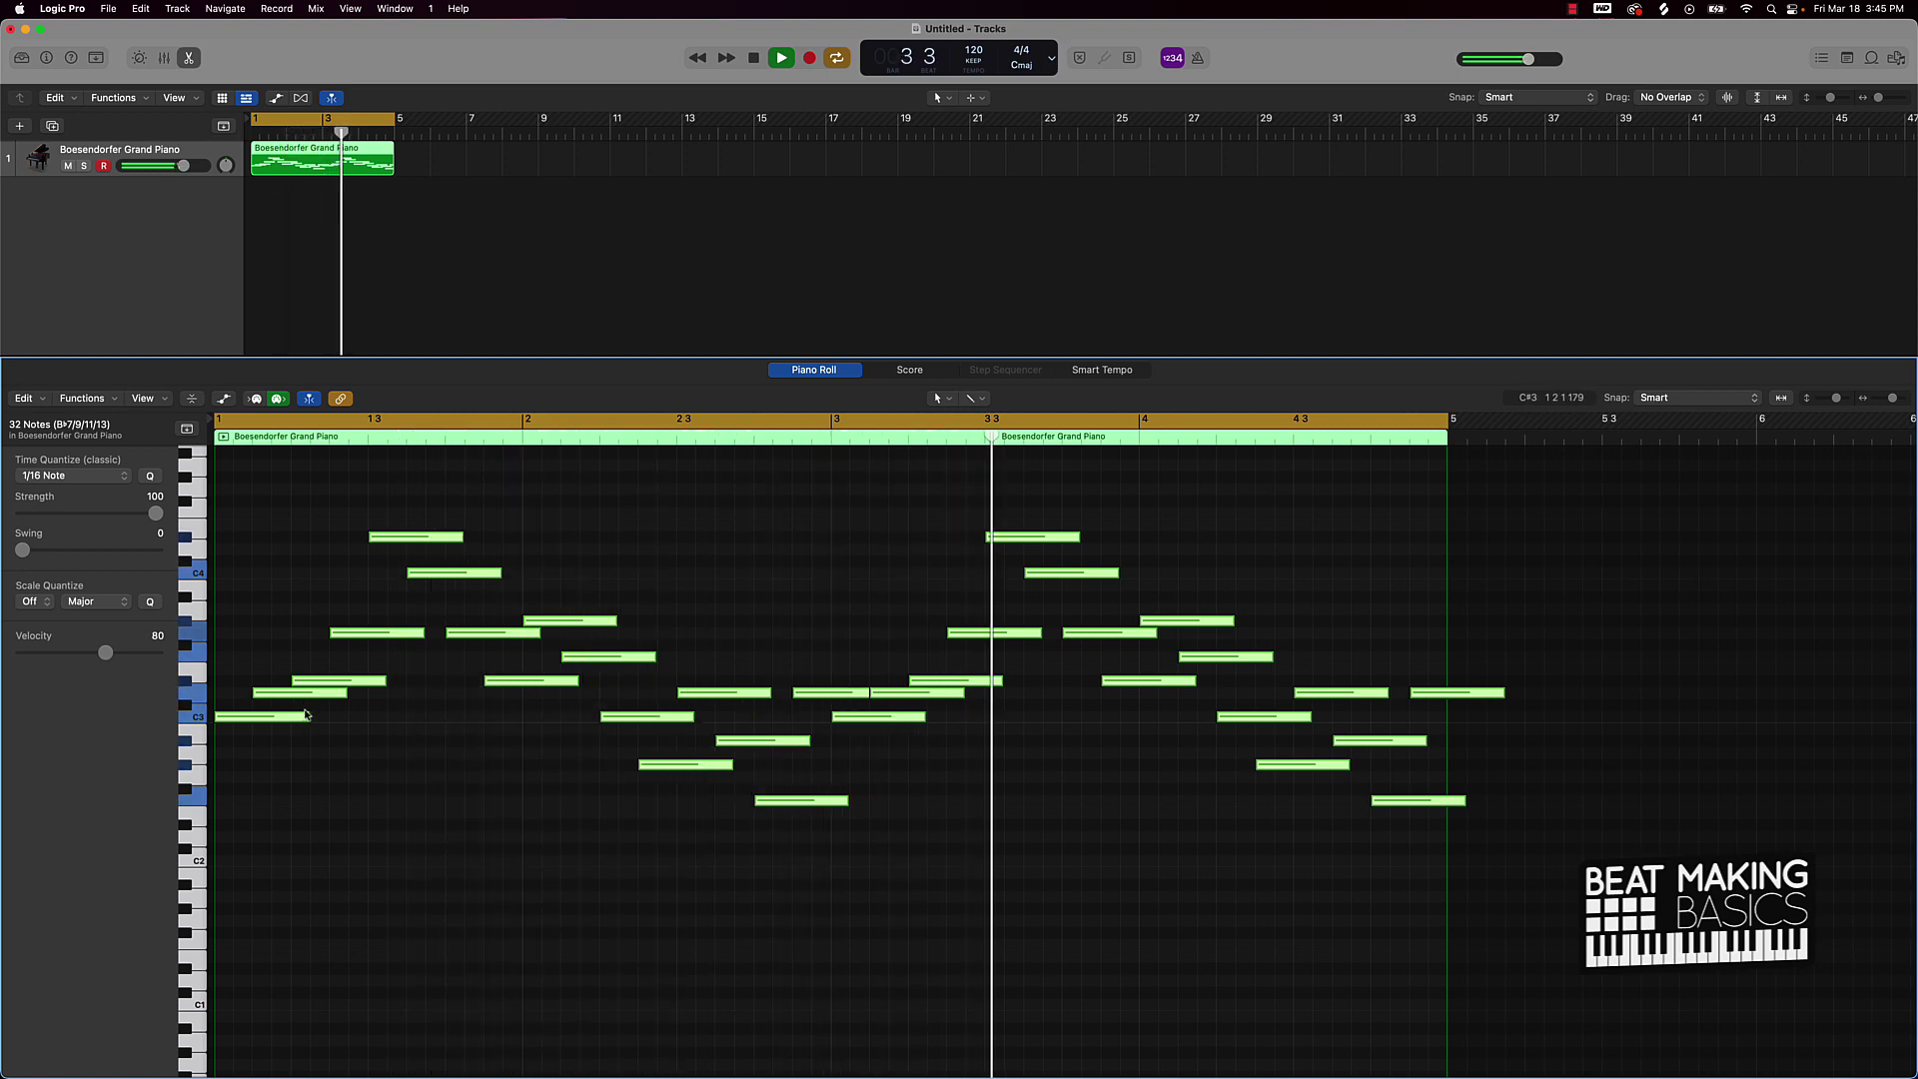
key("space")
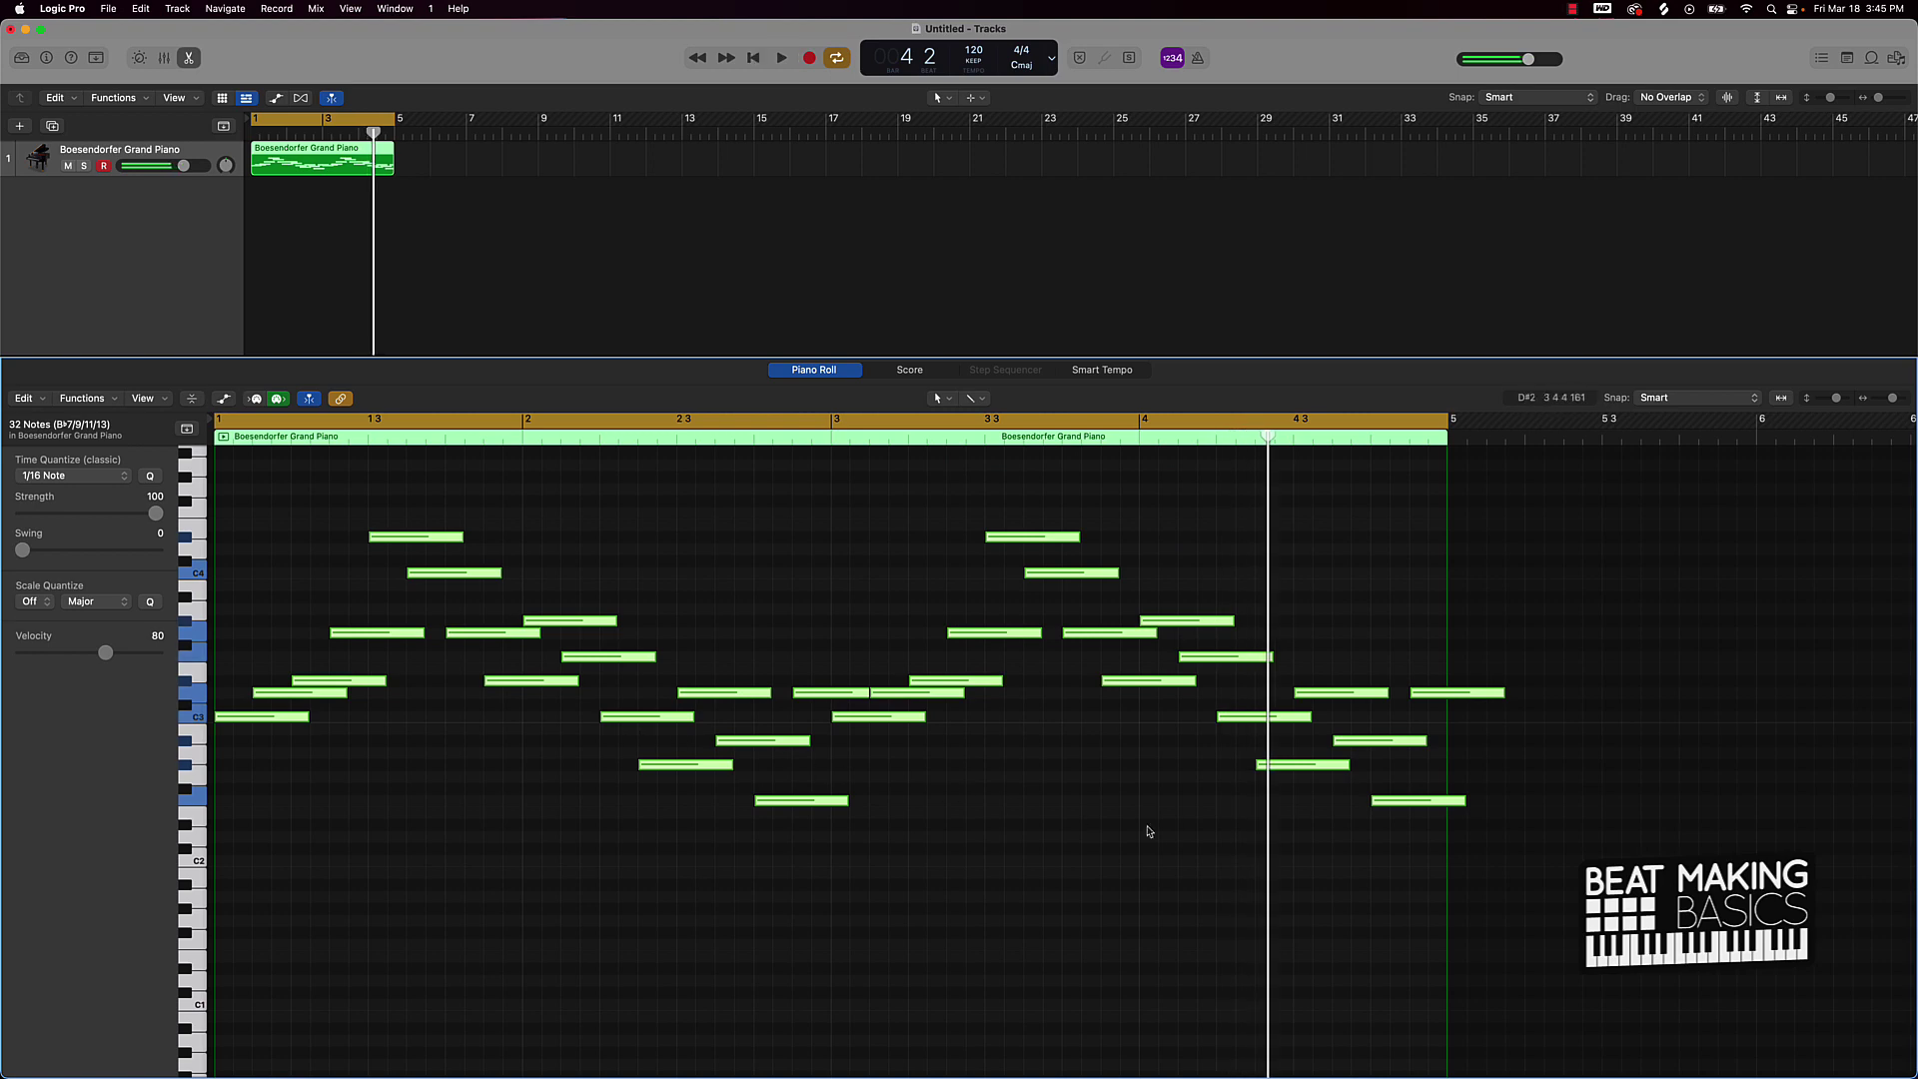
Change the last three notes of bar 4 to D#3, D3 and A#2, and play the melody from the start
left_click(1280, 780)
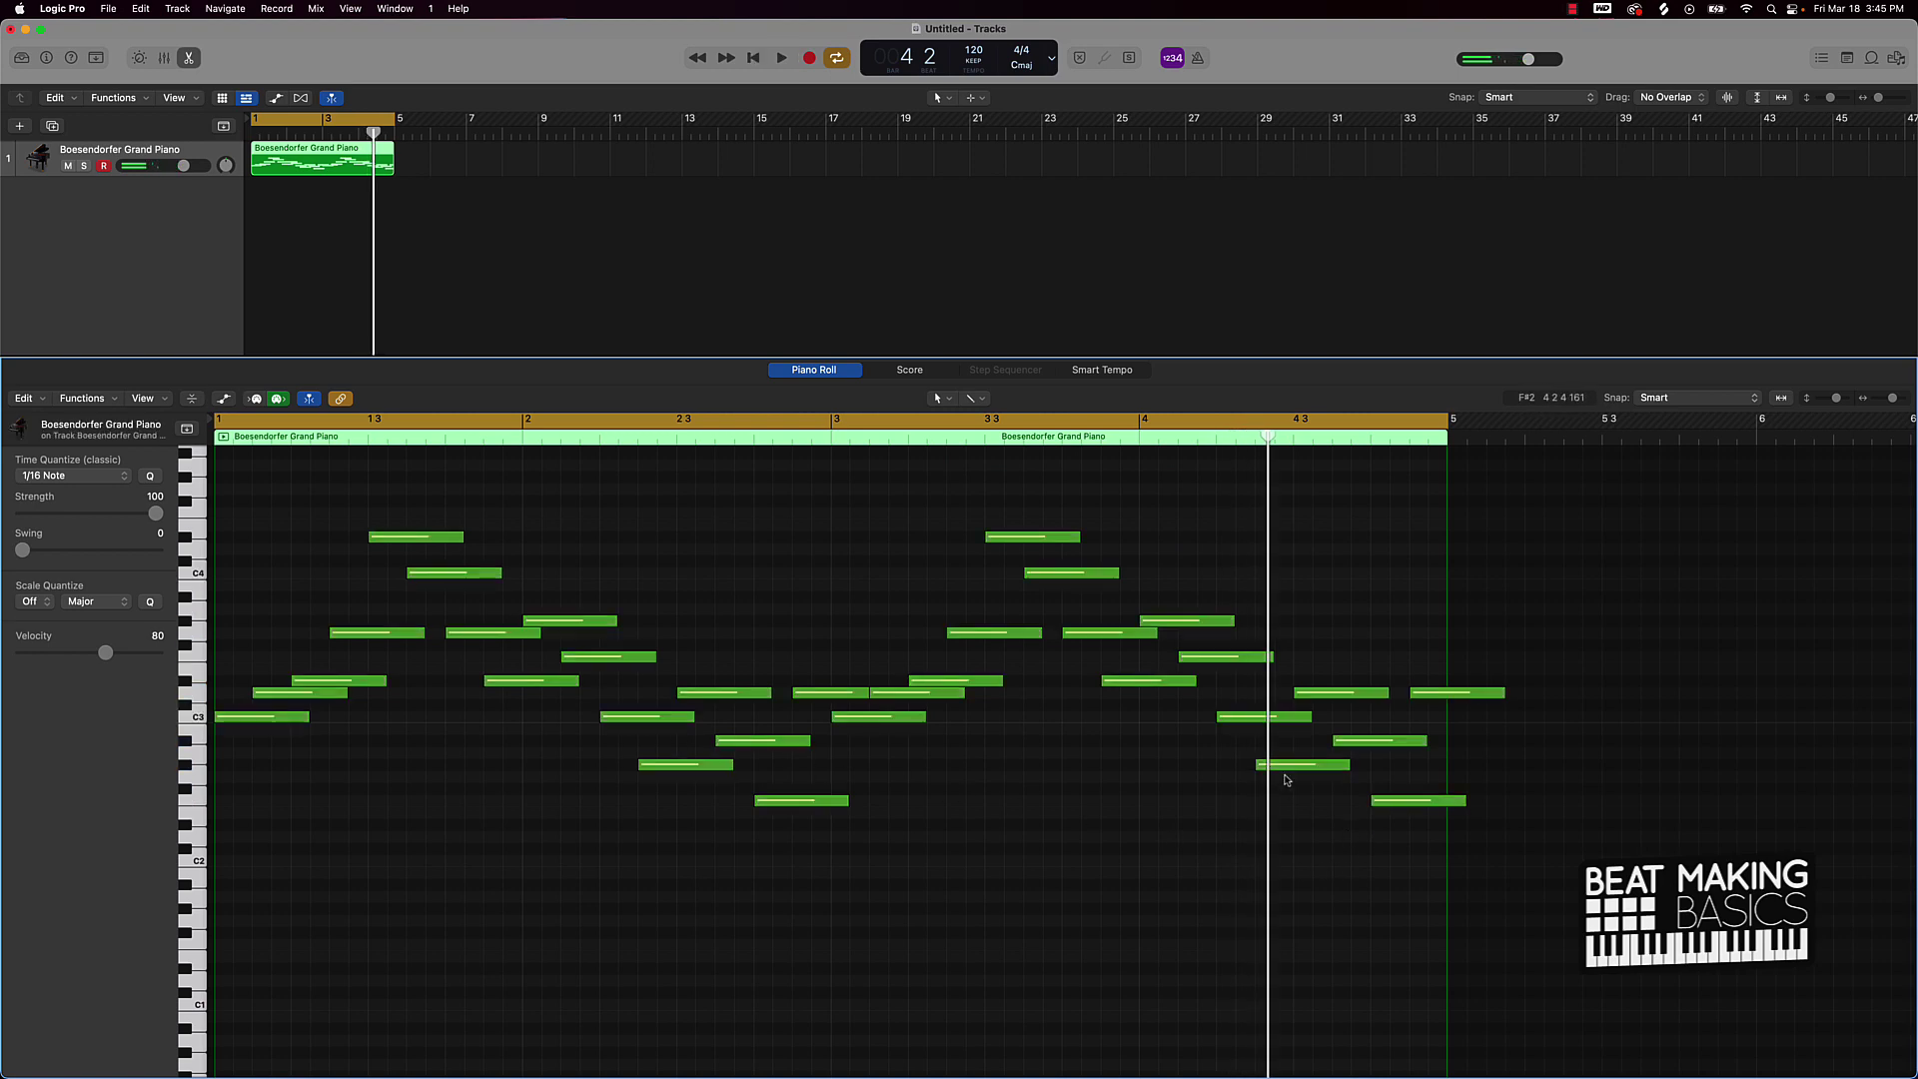
left_click(1289, 717)
left_click(1323, 693)
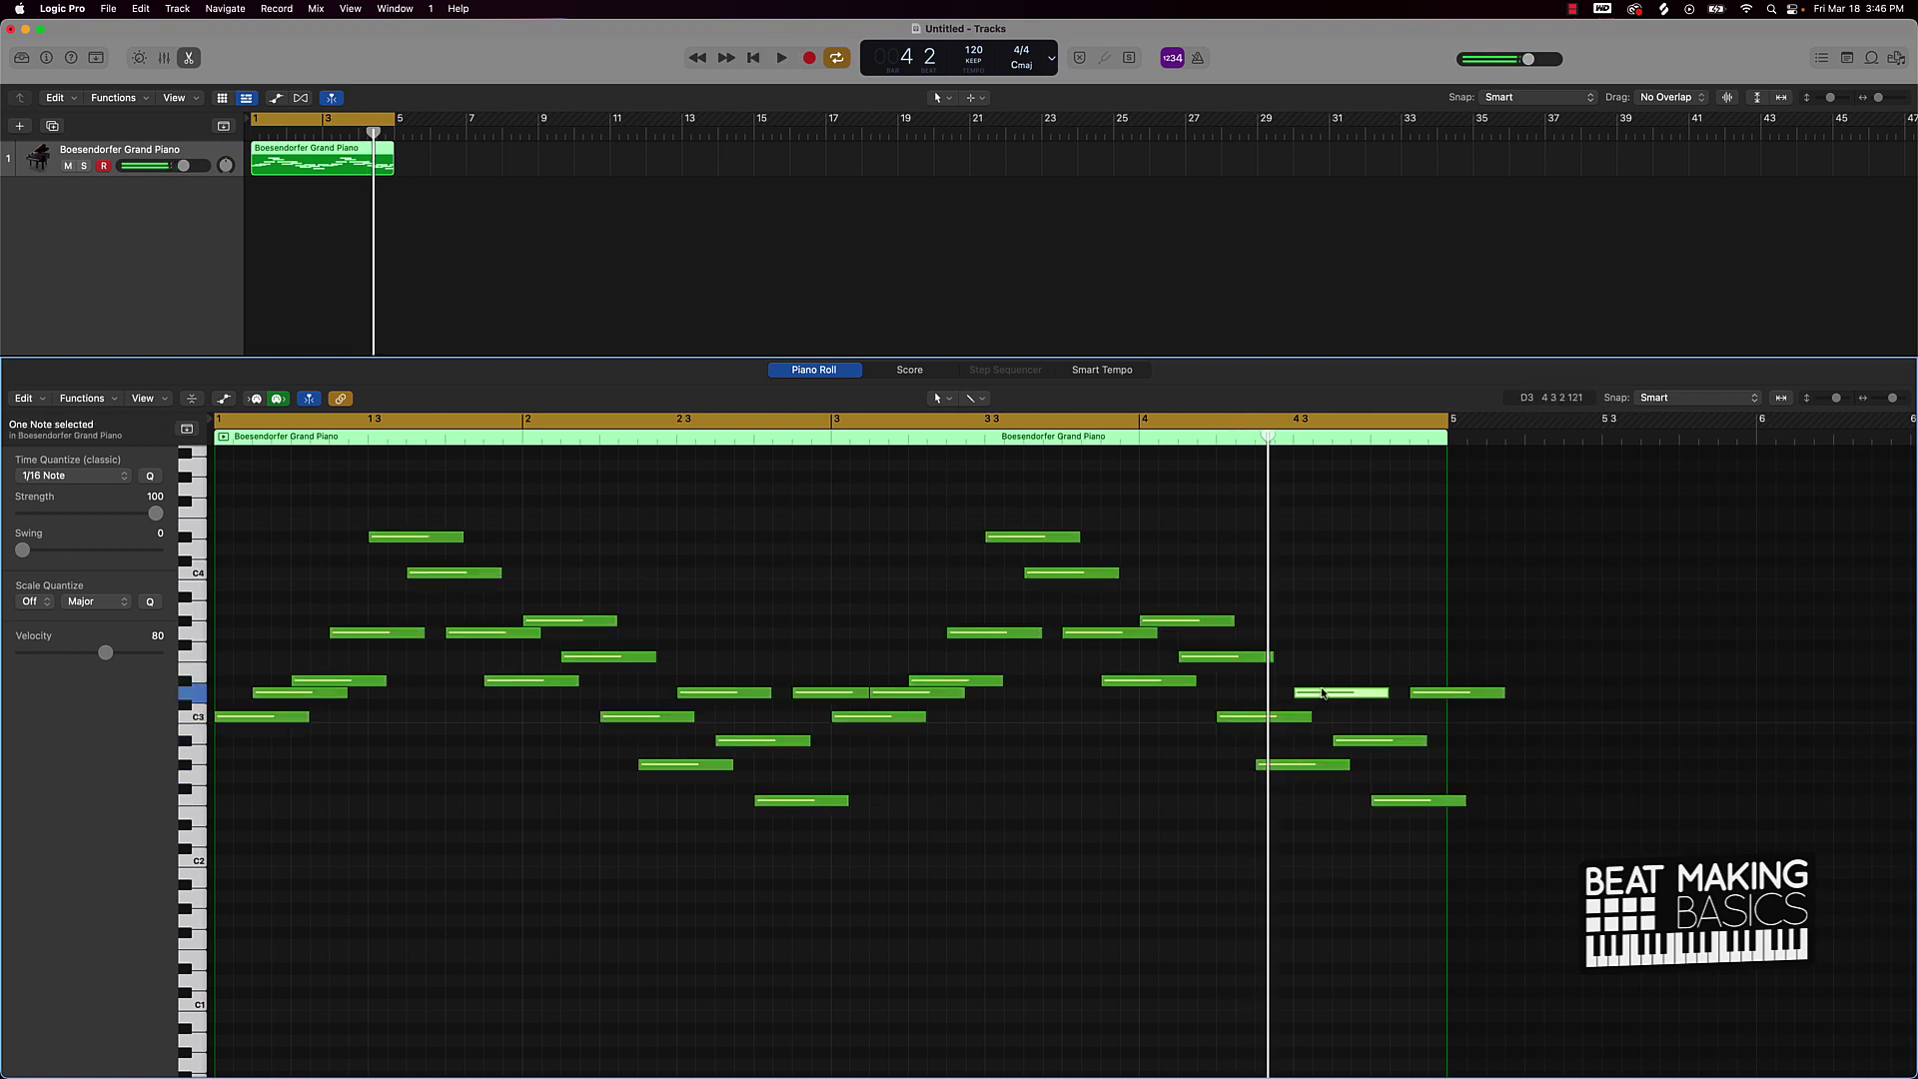
left_click_drag(1366, 741, 1365, 681)
left_click_drag(1391, 802, 1490, 744)
left_click(1405, 771)
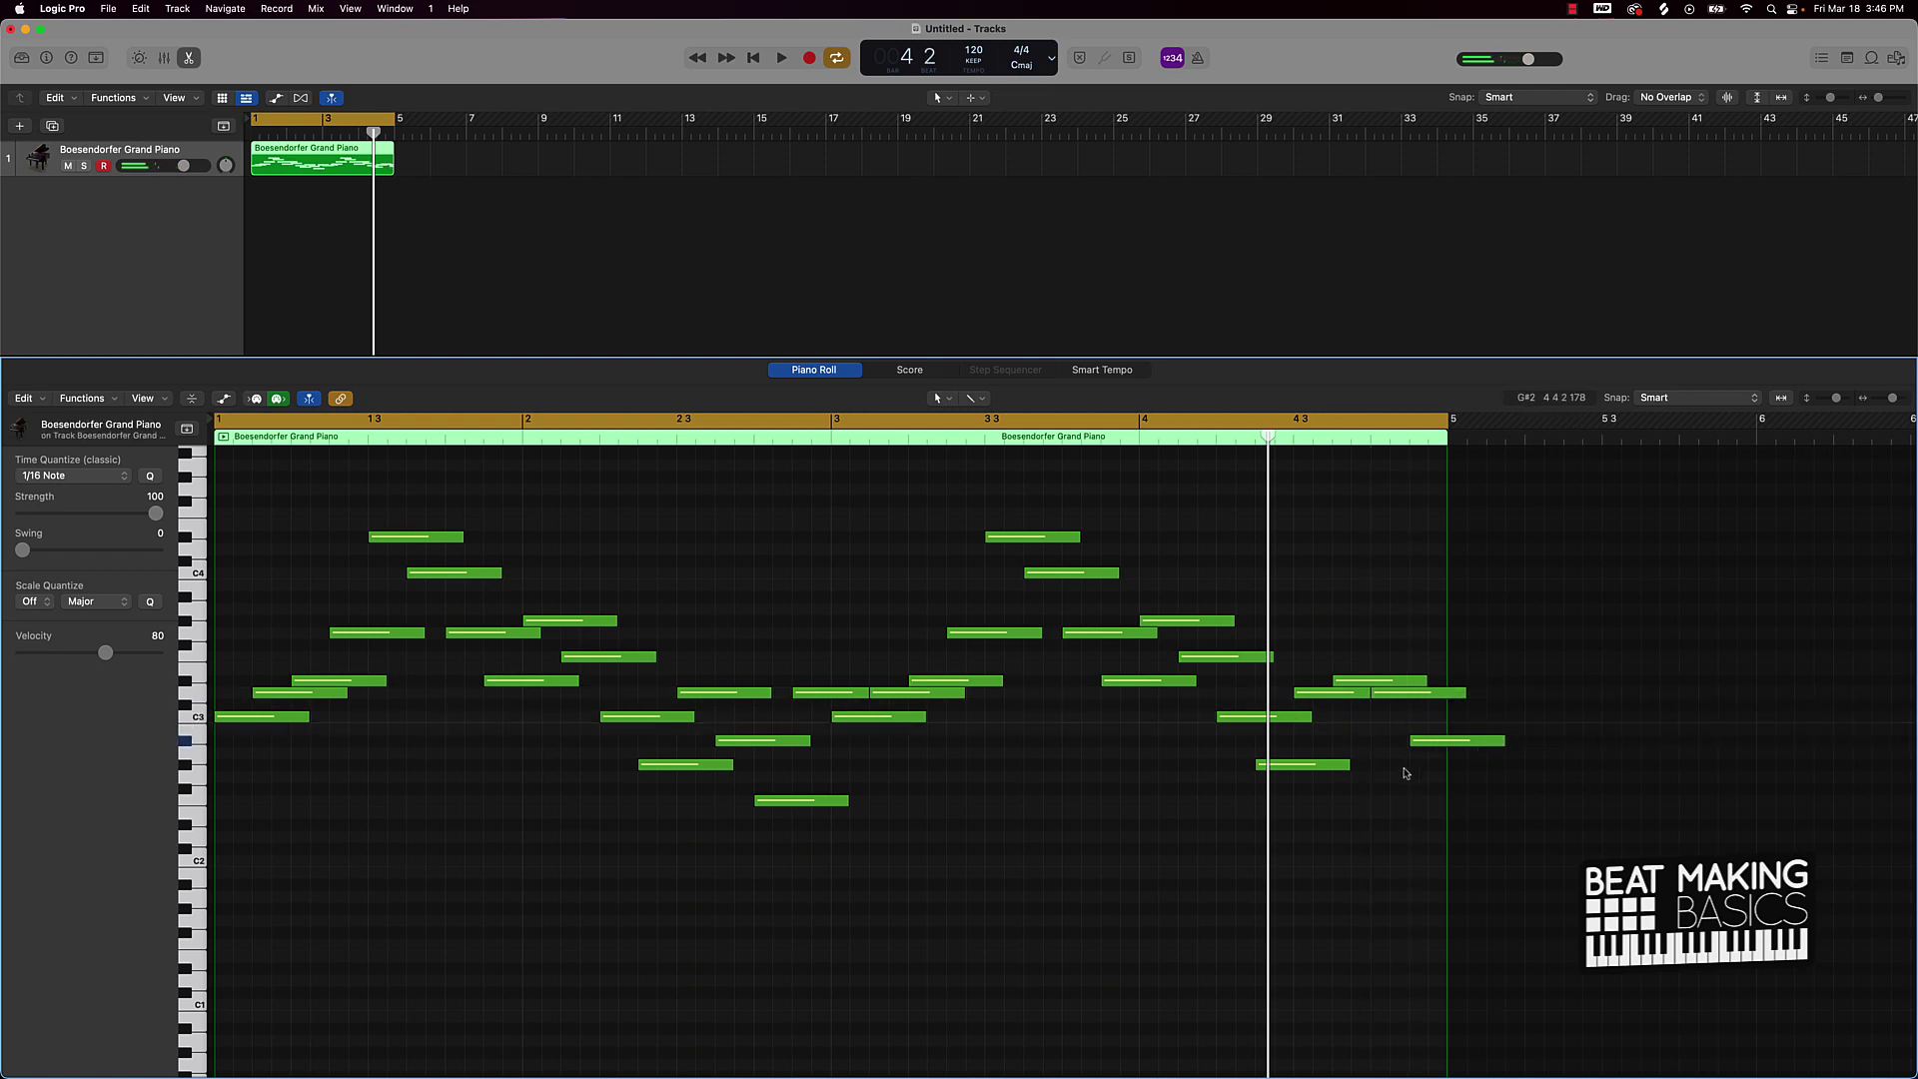
key("space")
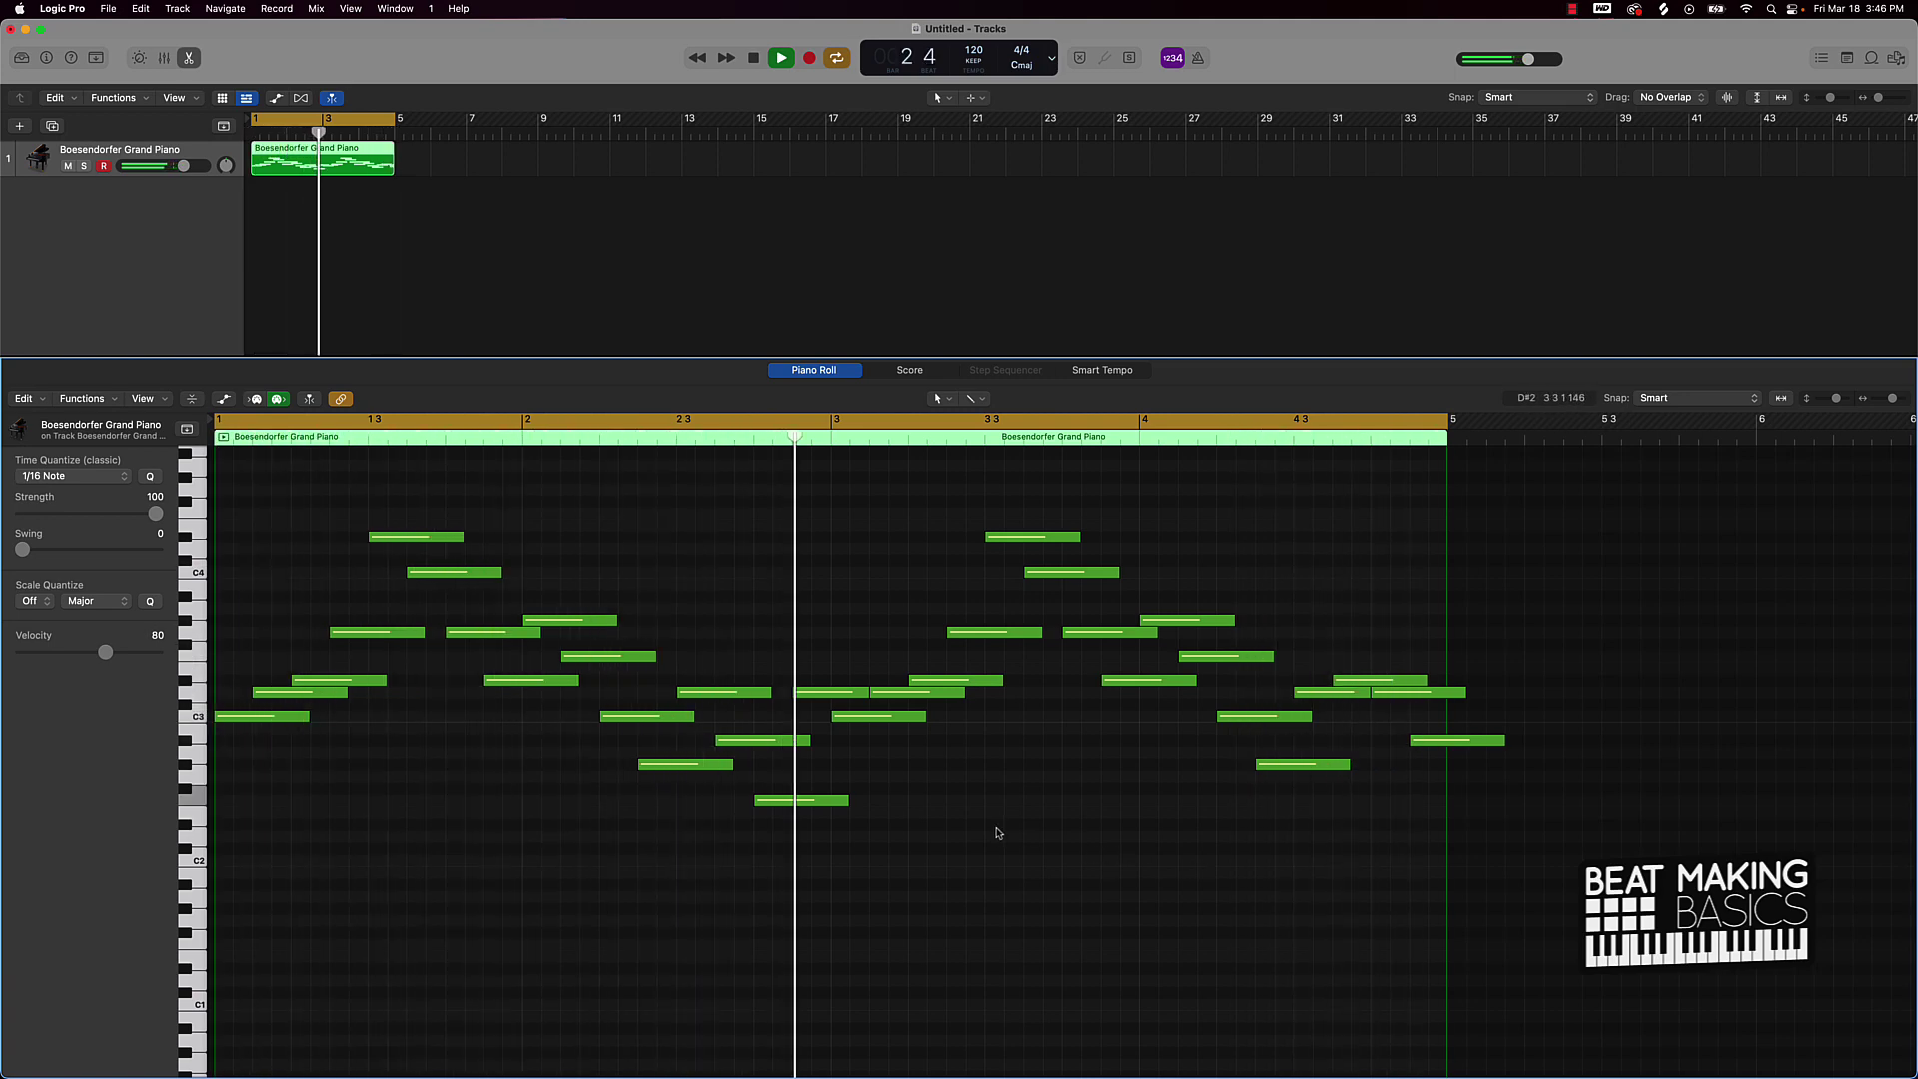
key("Return")
key("space")
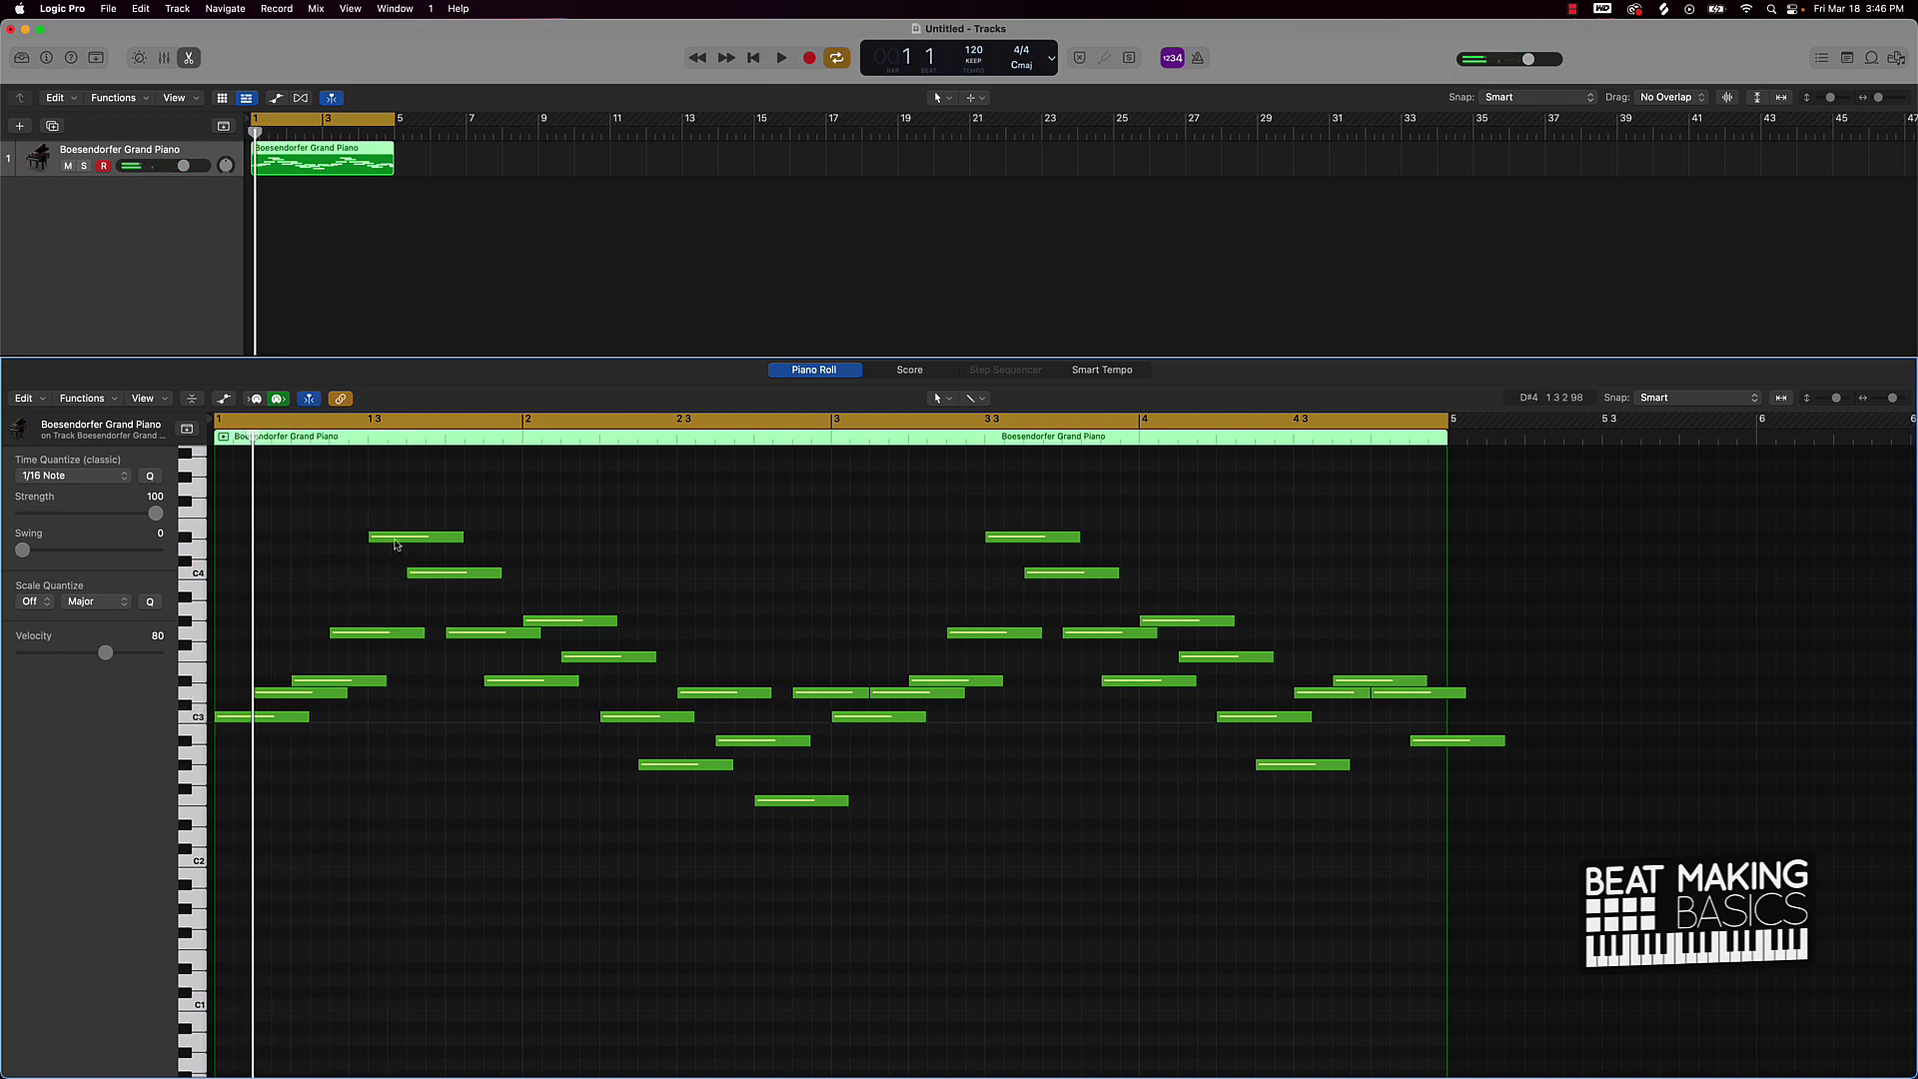
Try raising the bar 1 beat 3 note to G4, the bar 2 opening note to G#4 and the bar 2 beat 3 note to F4
left_click_drag(398, 540, 398, 499)
key("space")
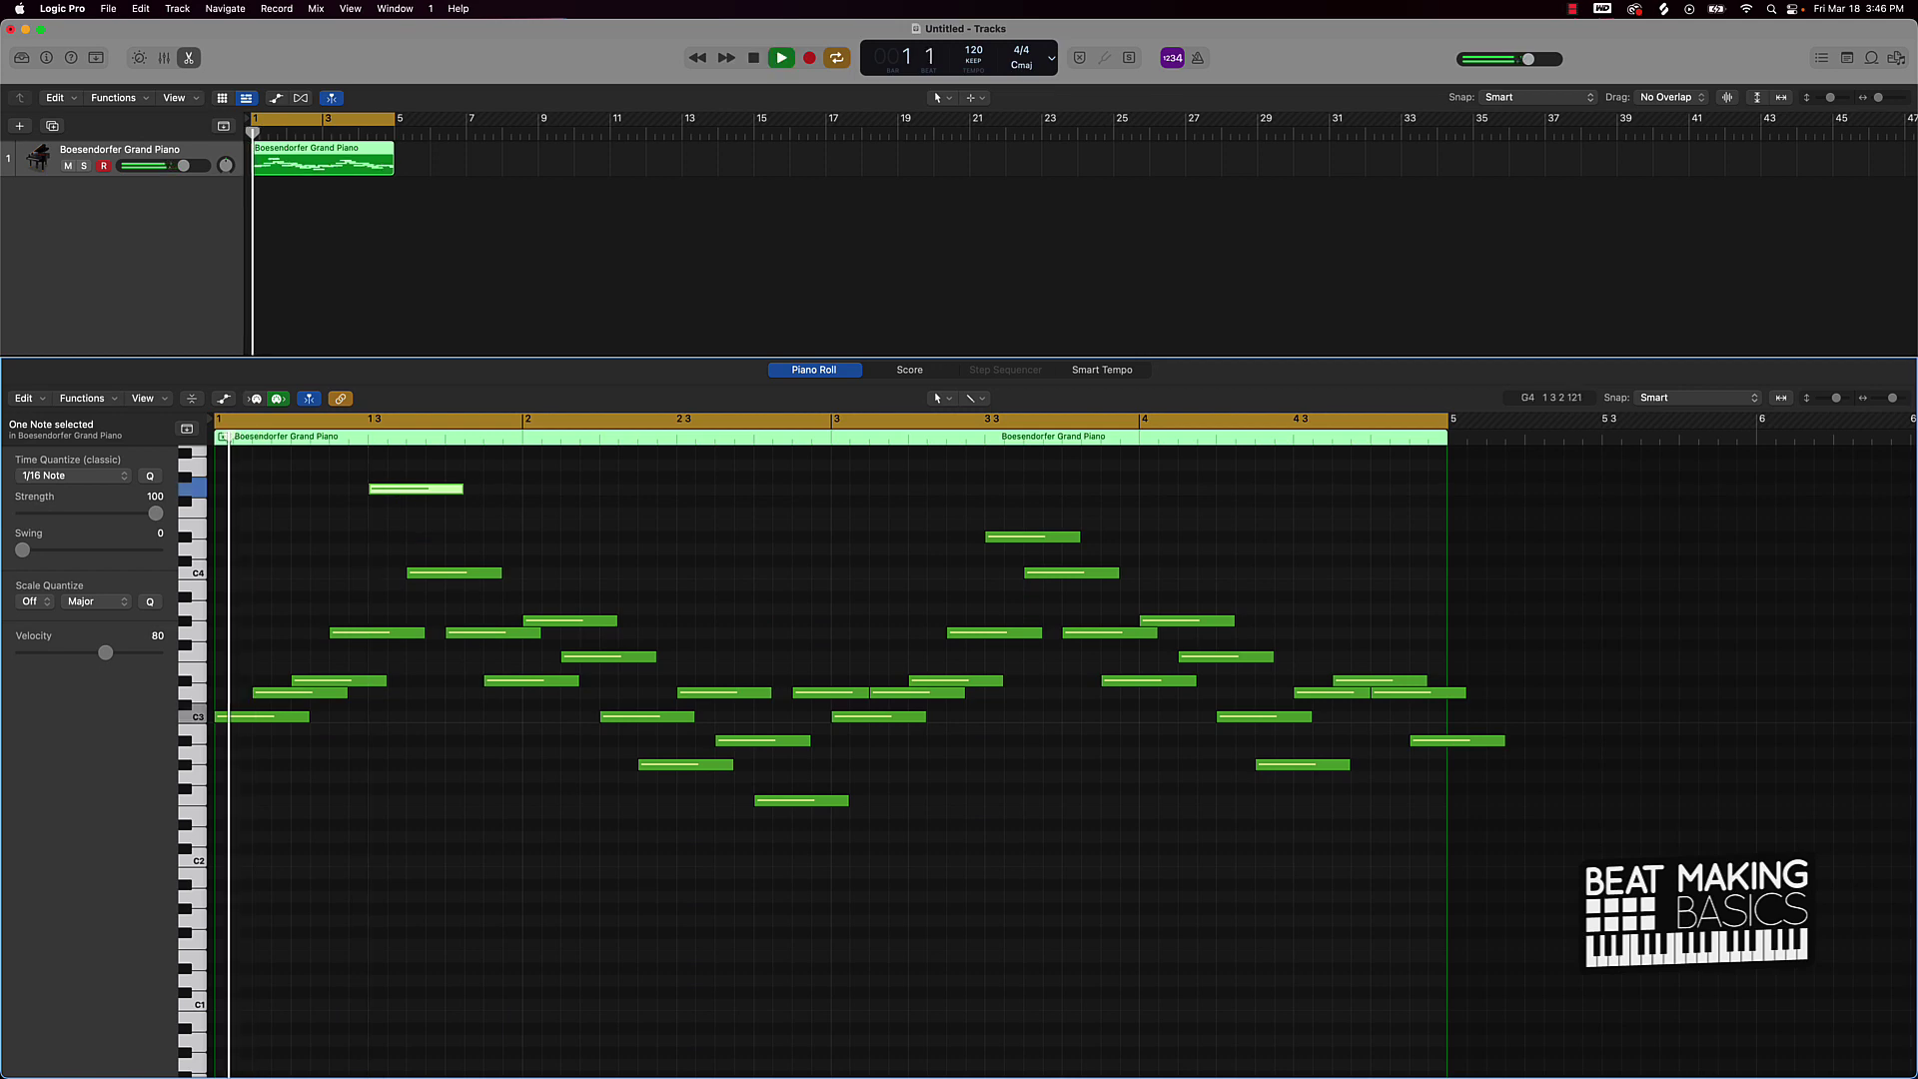
key("space")
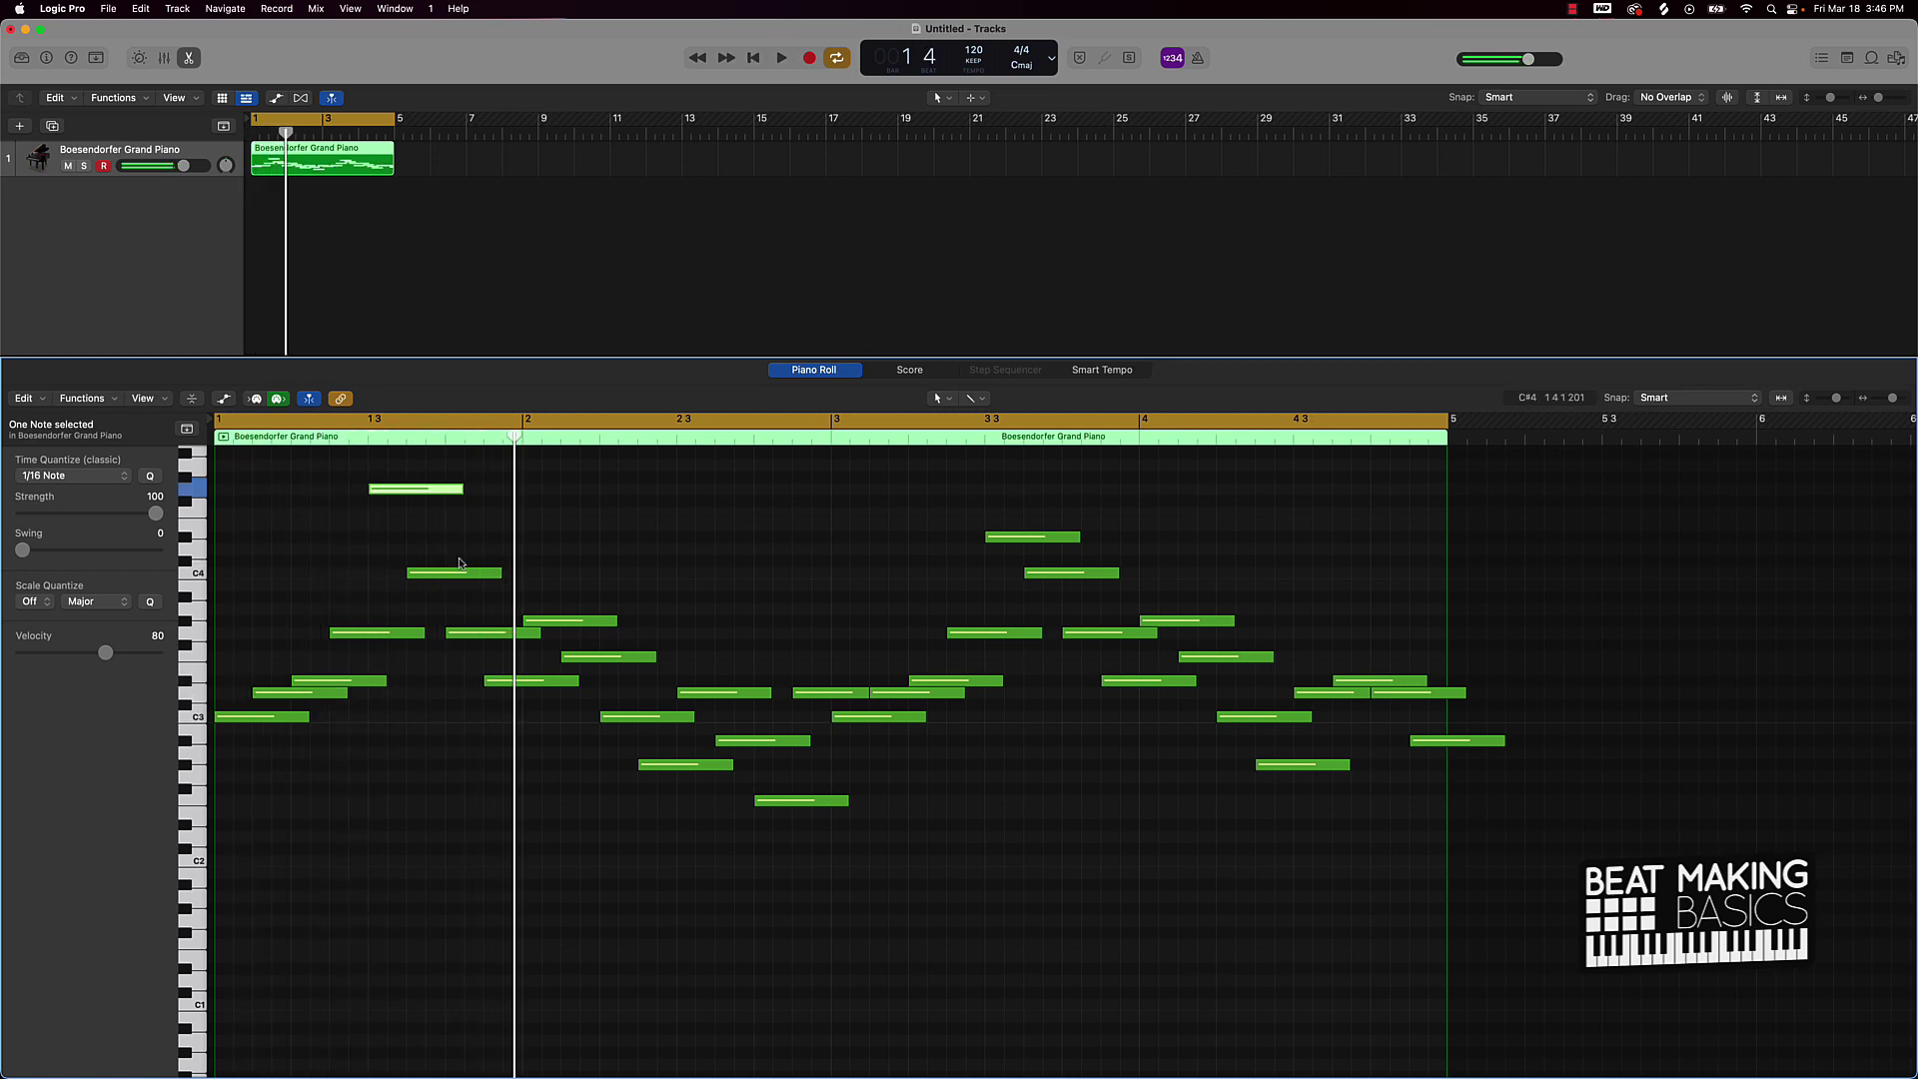
left_click_drag(565, 626, 566, 481)
key("space")
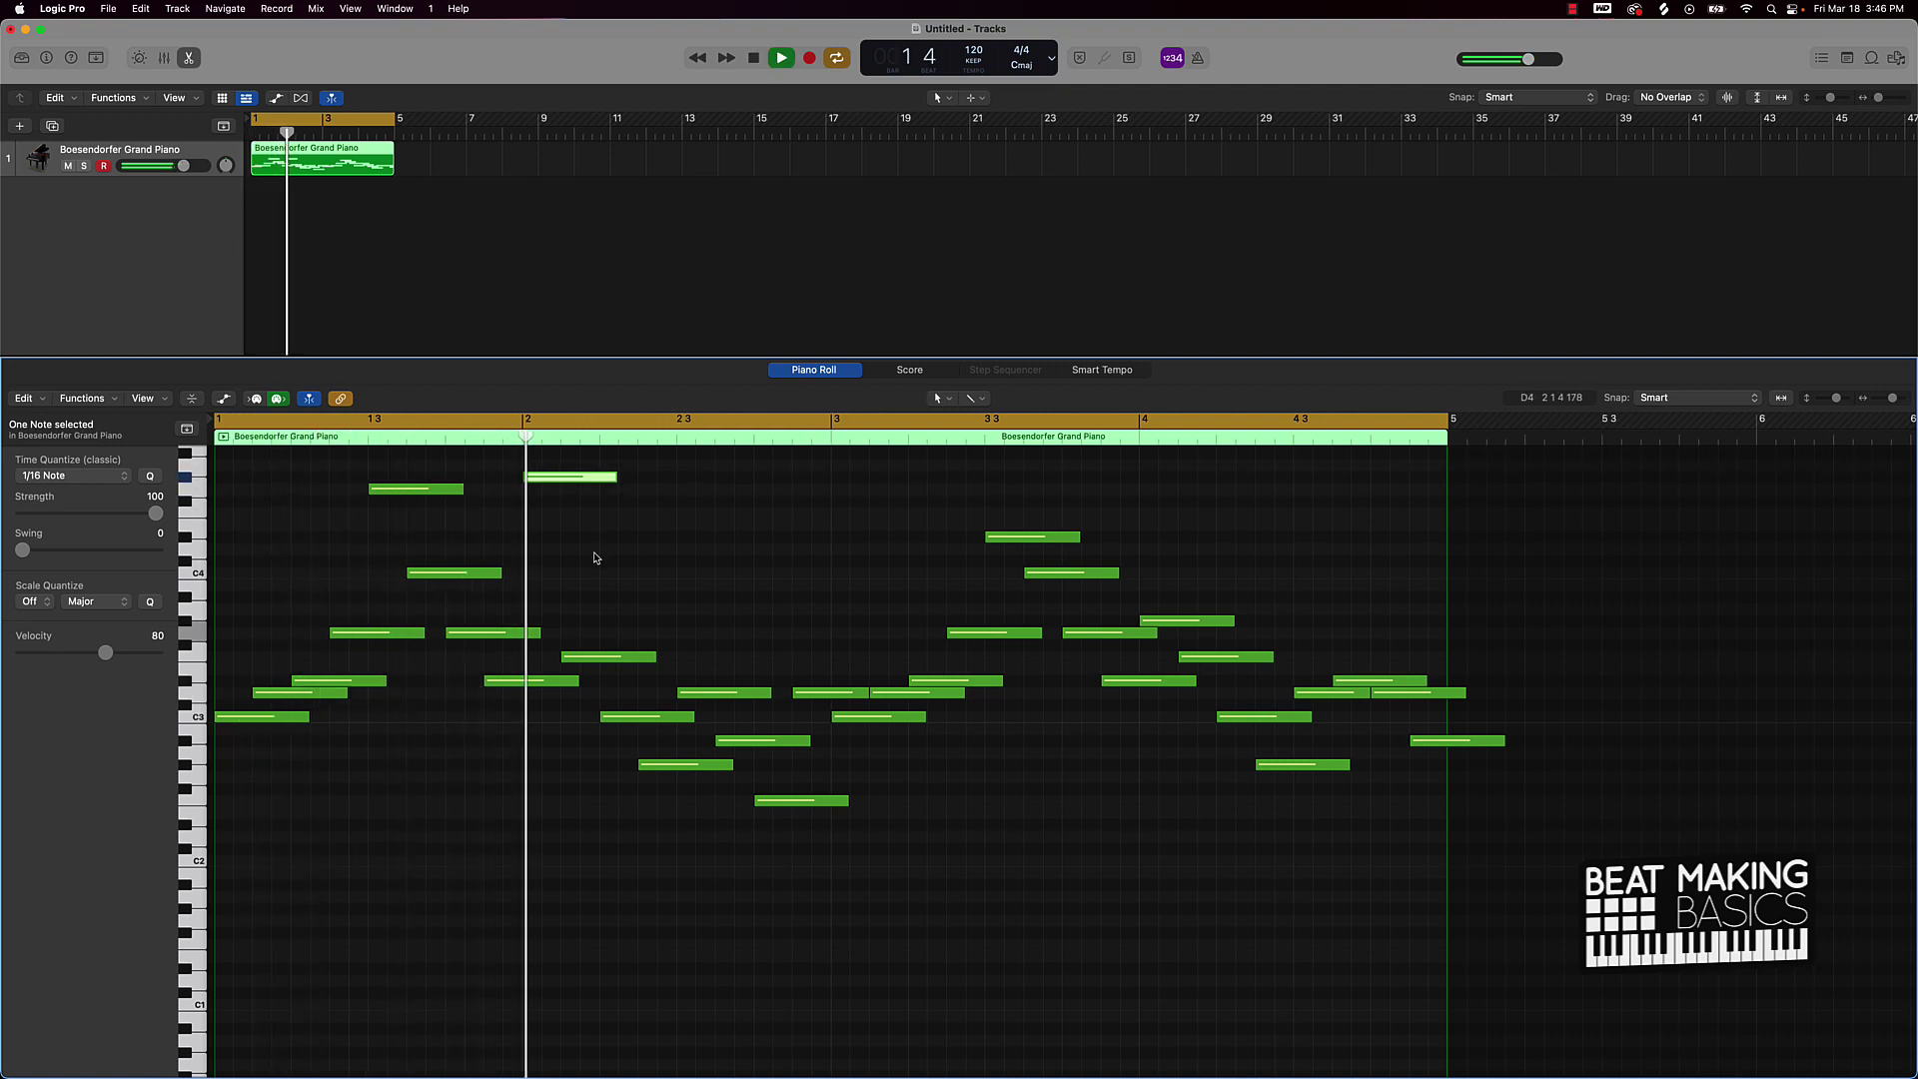
key("space")
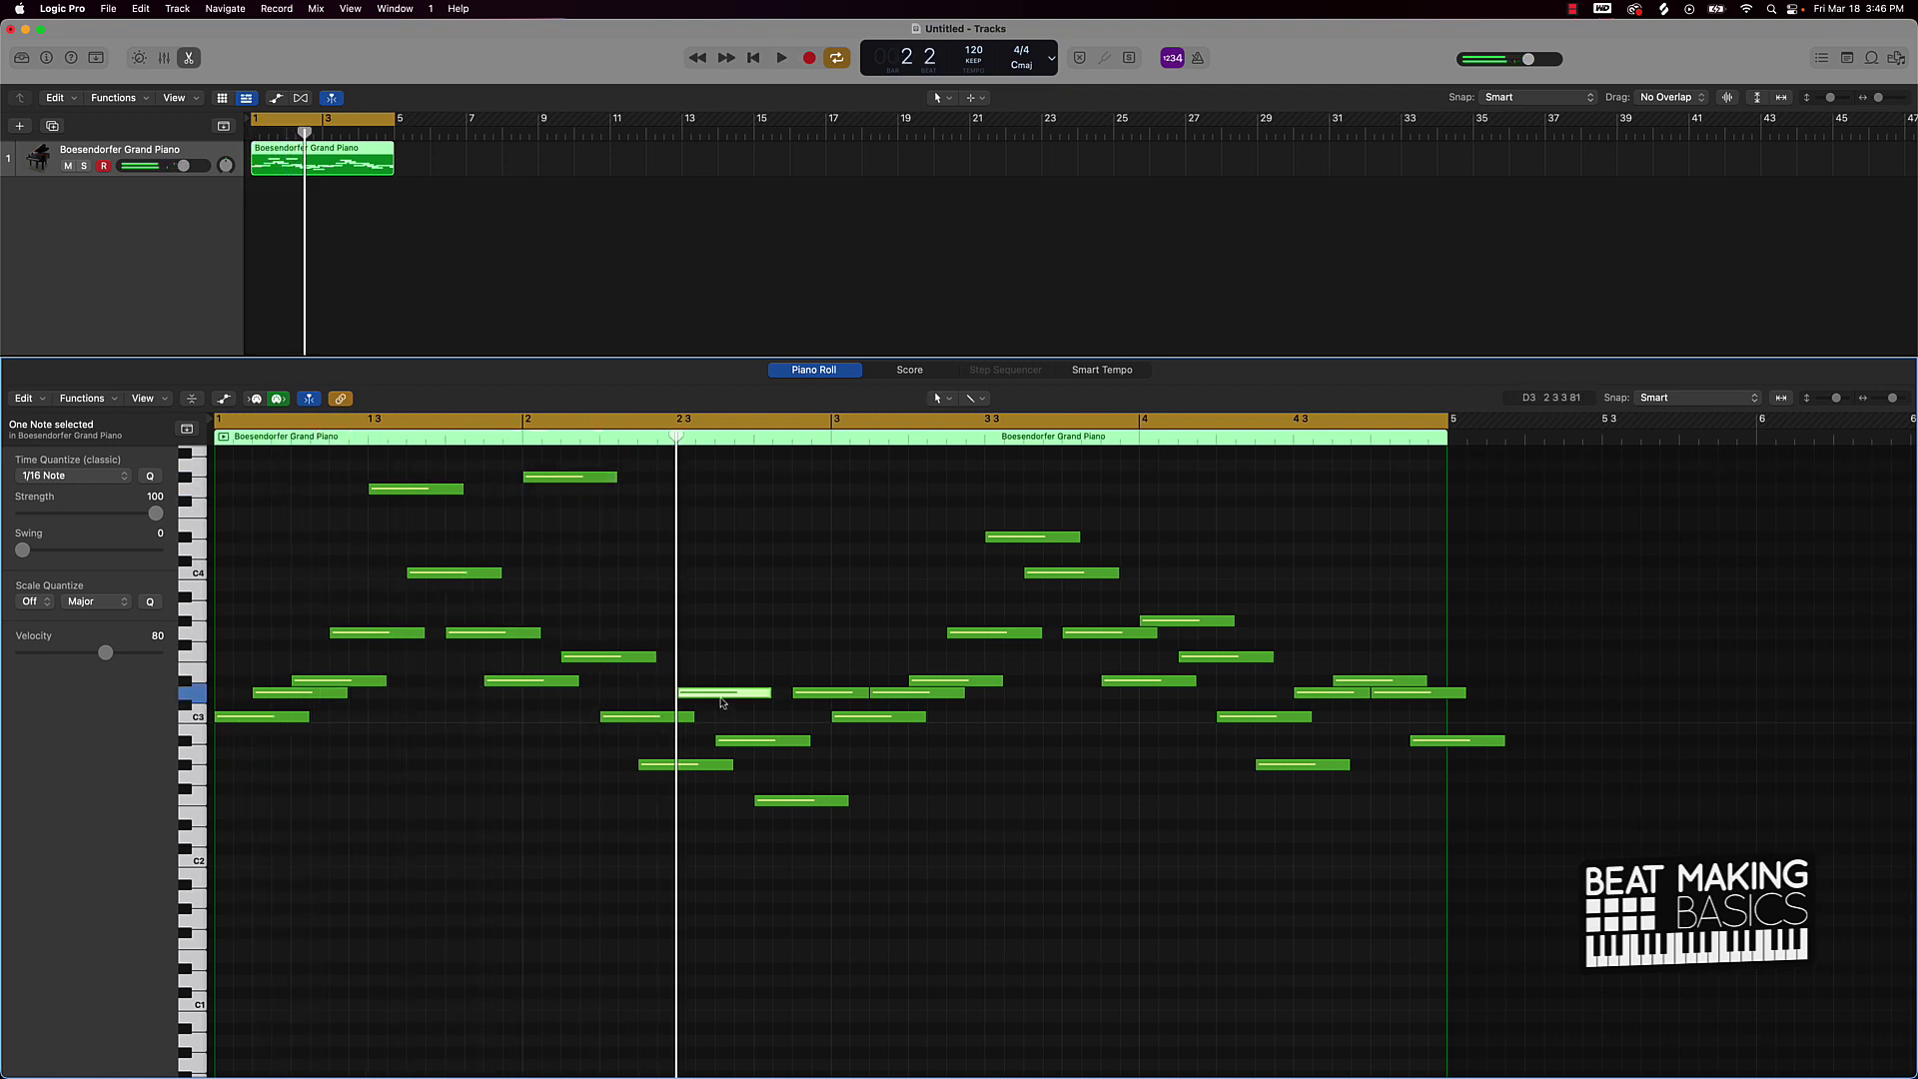
left_click_drag(722, 692, 719, 516)
key("space")
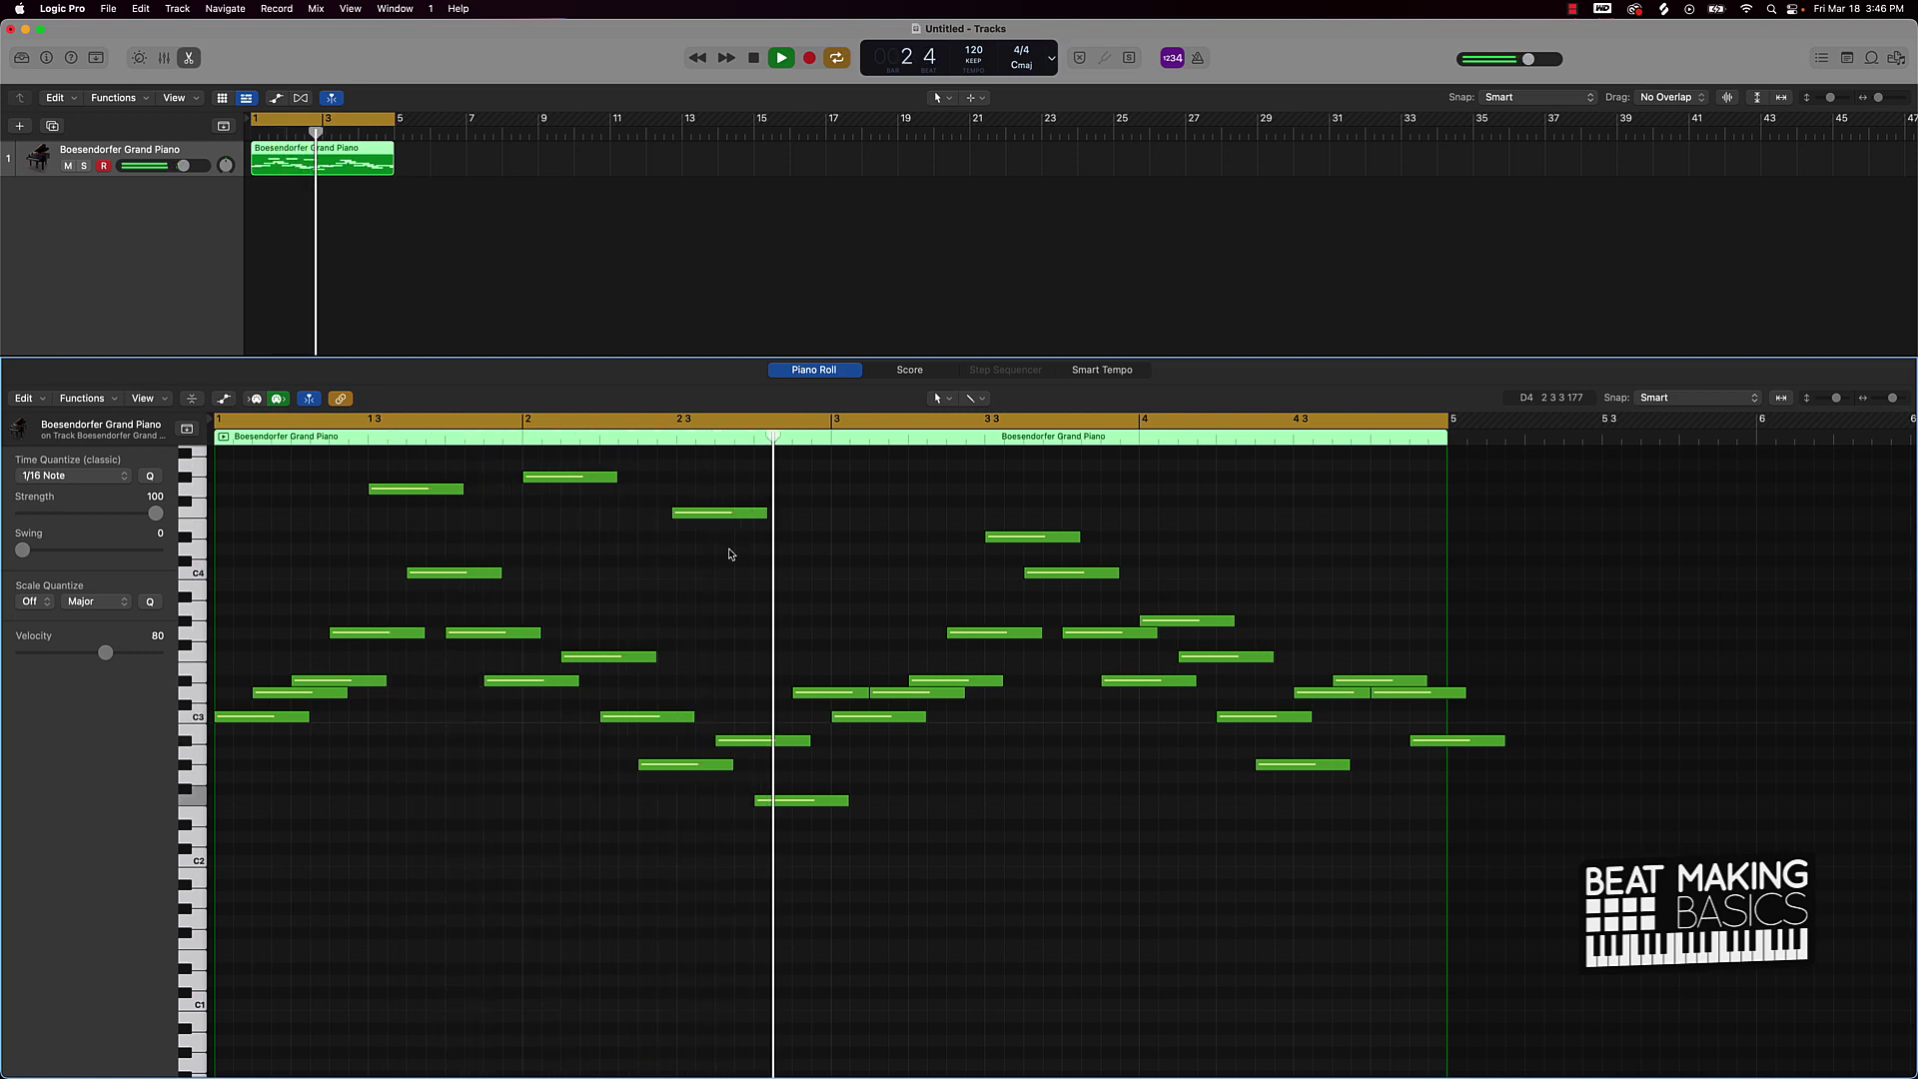
key("space")
Undo the three note raises in bars 1 and 2 and play back the melody
key("super+z")
key("super+z")
key("super+z")
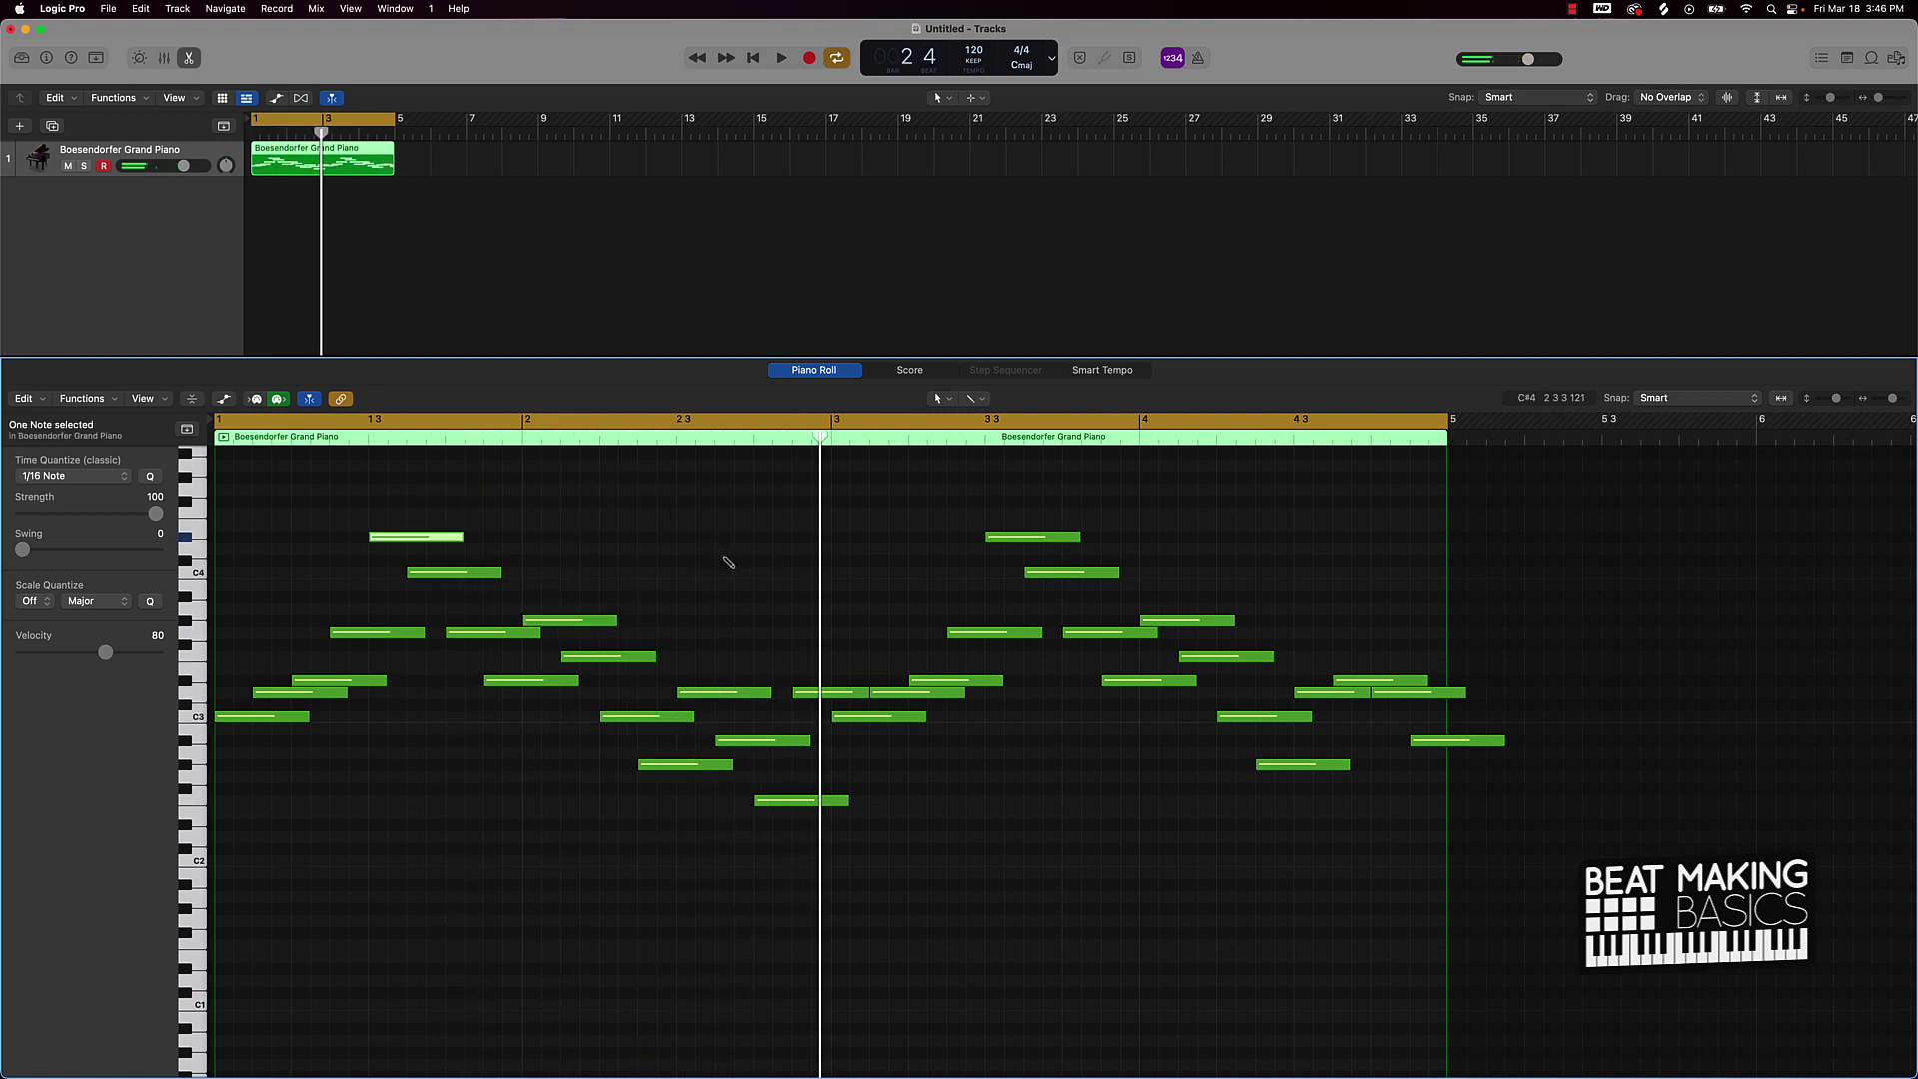
left_click(721, 562)
key("space")
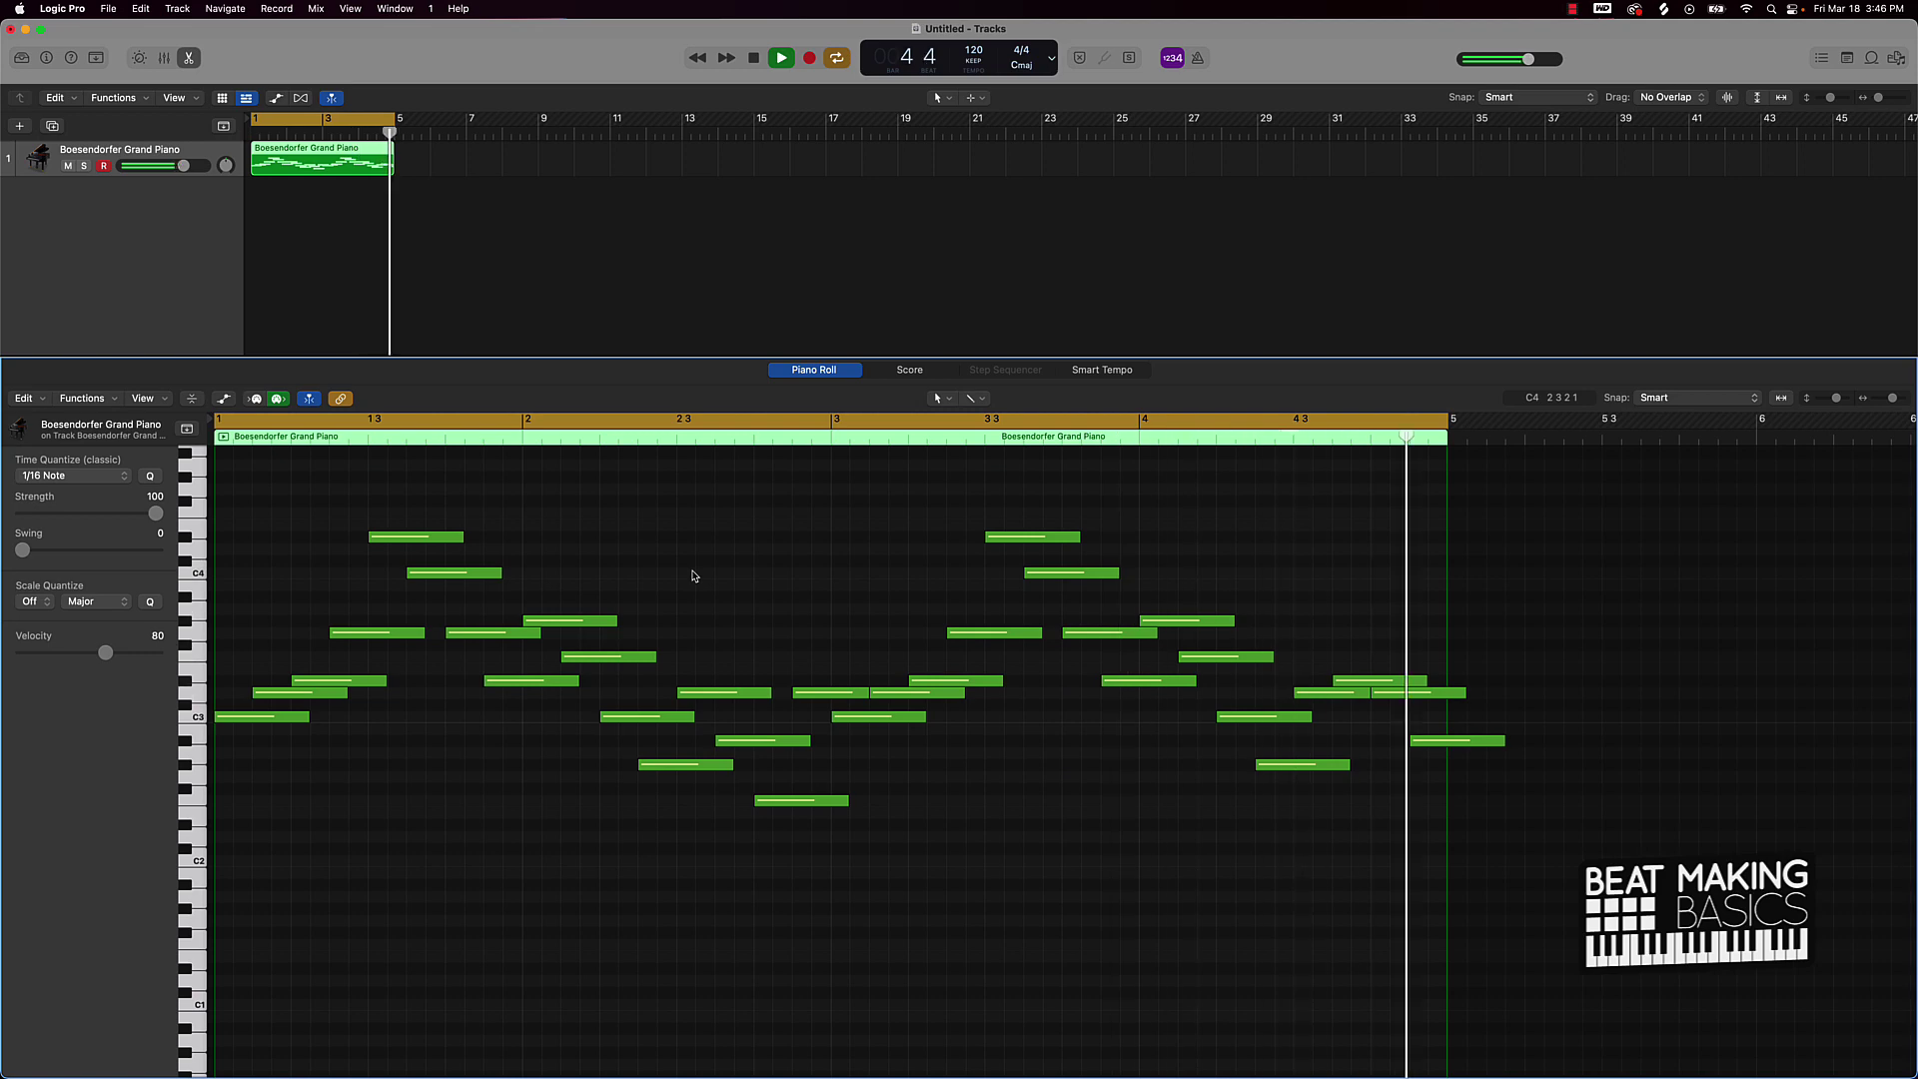
key("space")
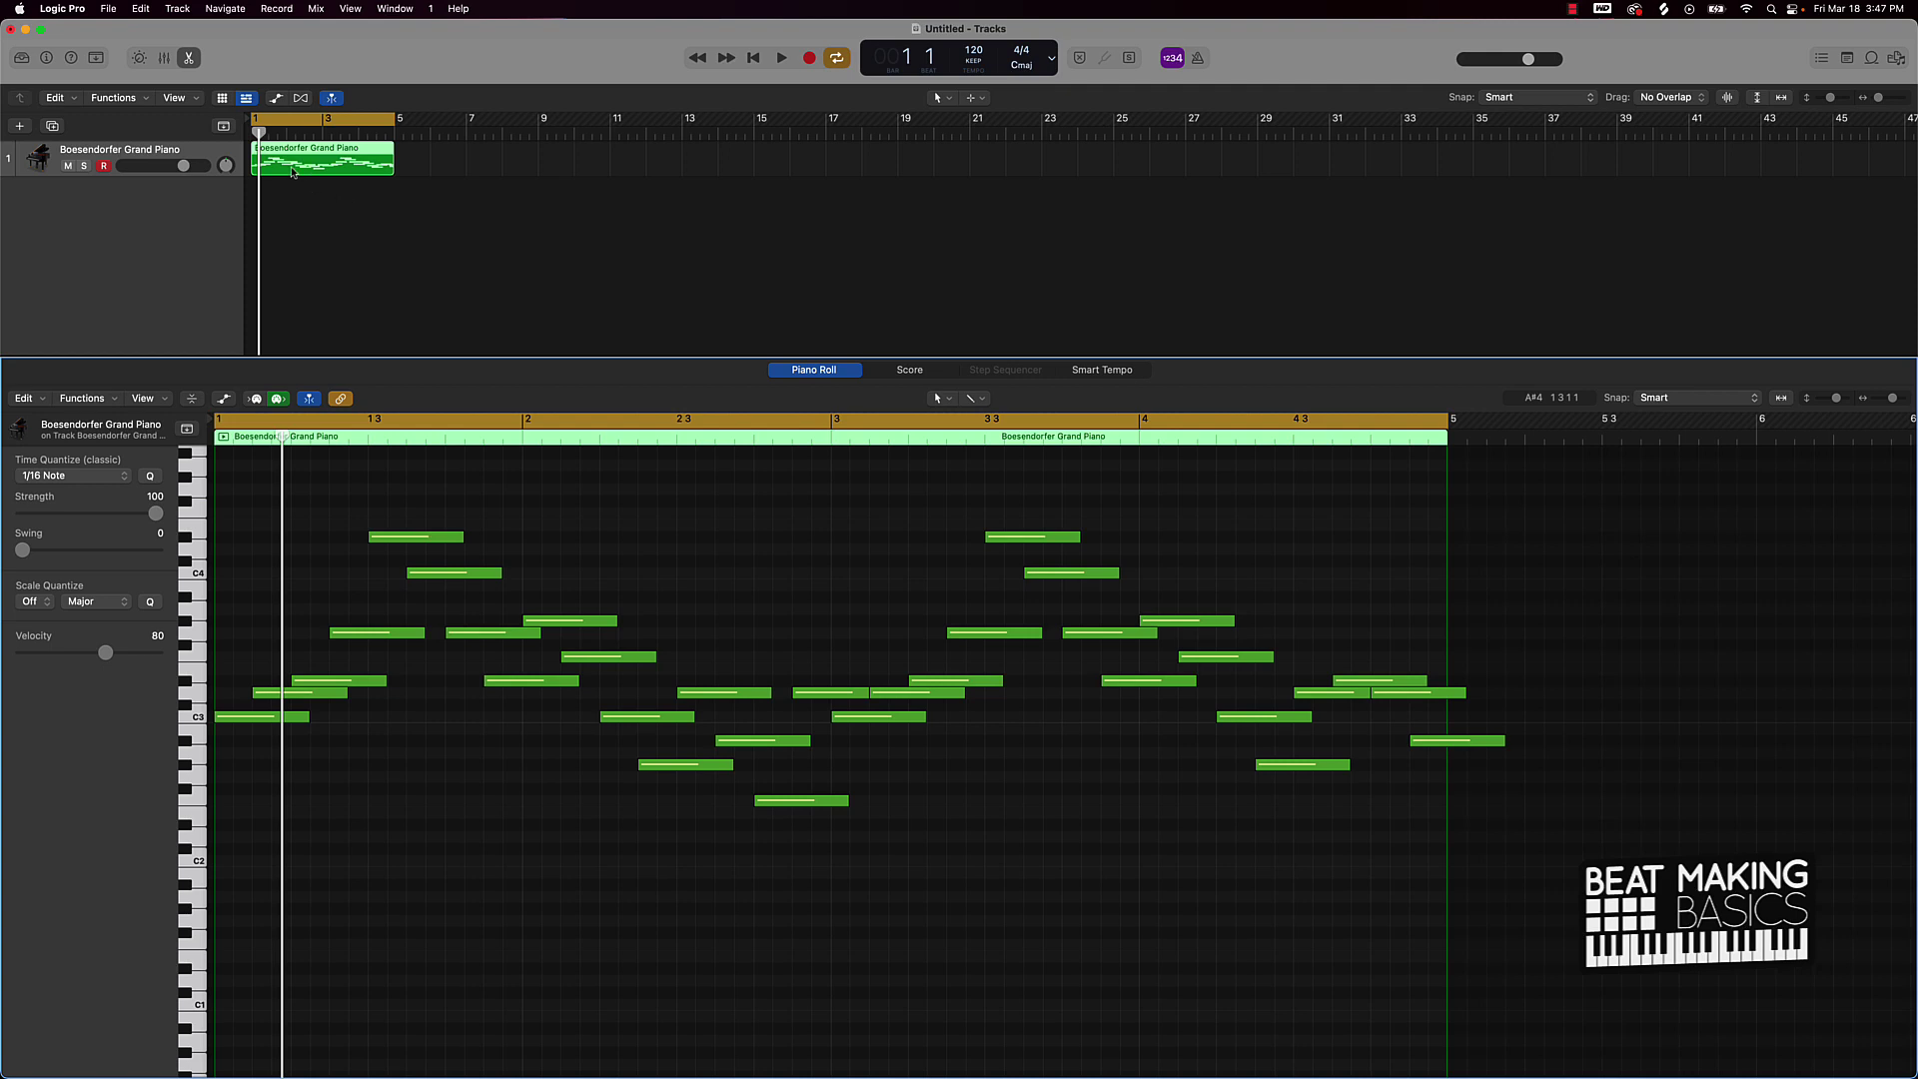
Add a second Boesendorfer Grand Piano track below the first and play the existing melody
double_click(233, 270)
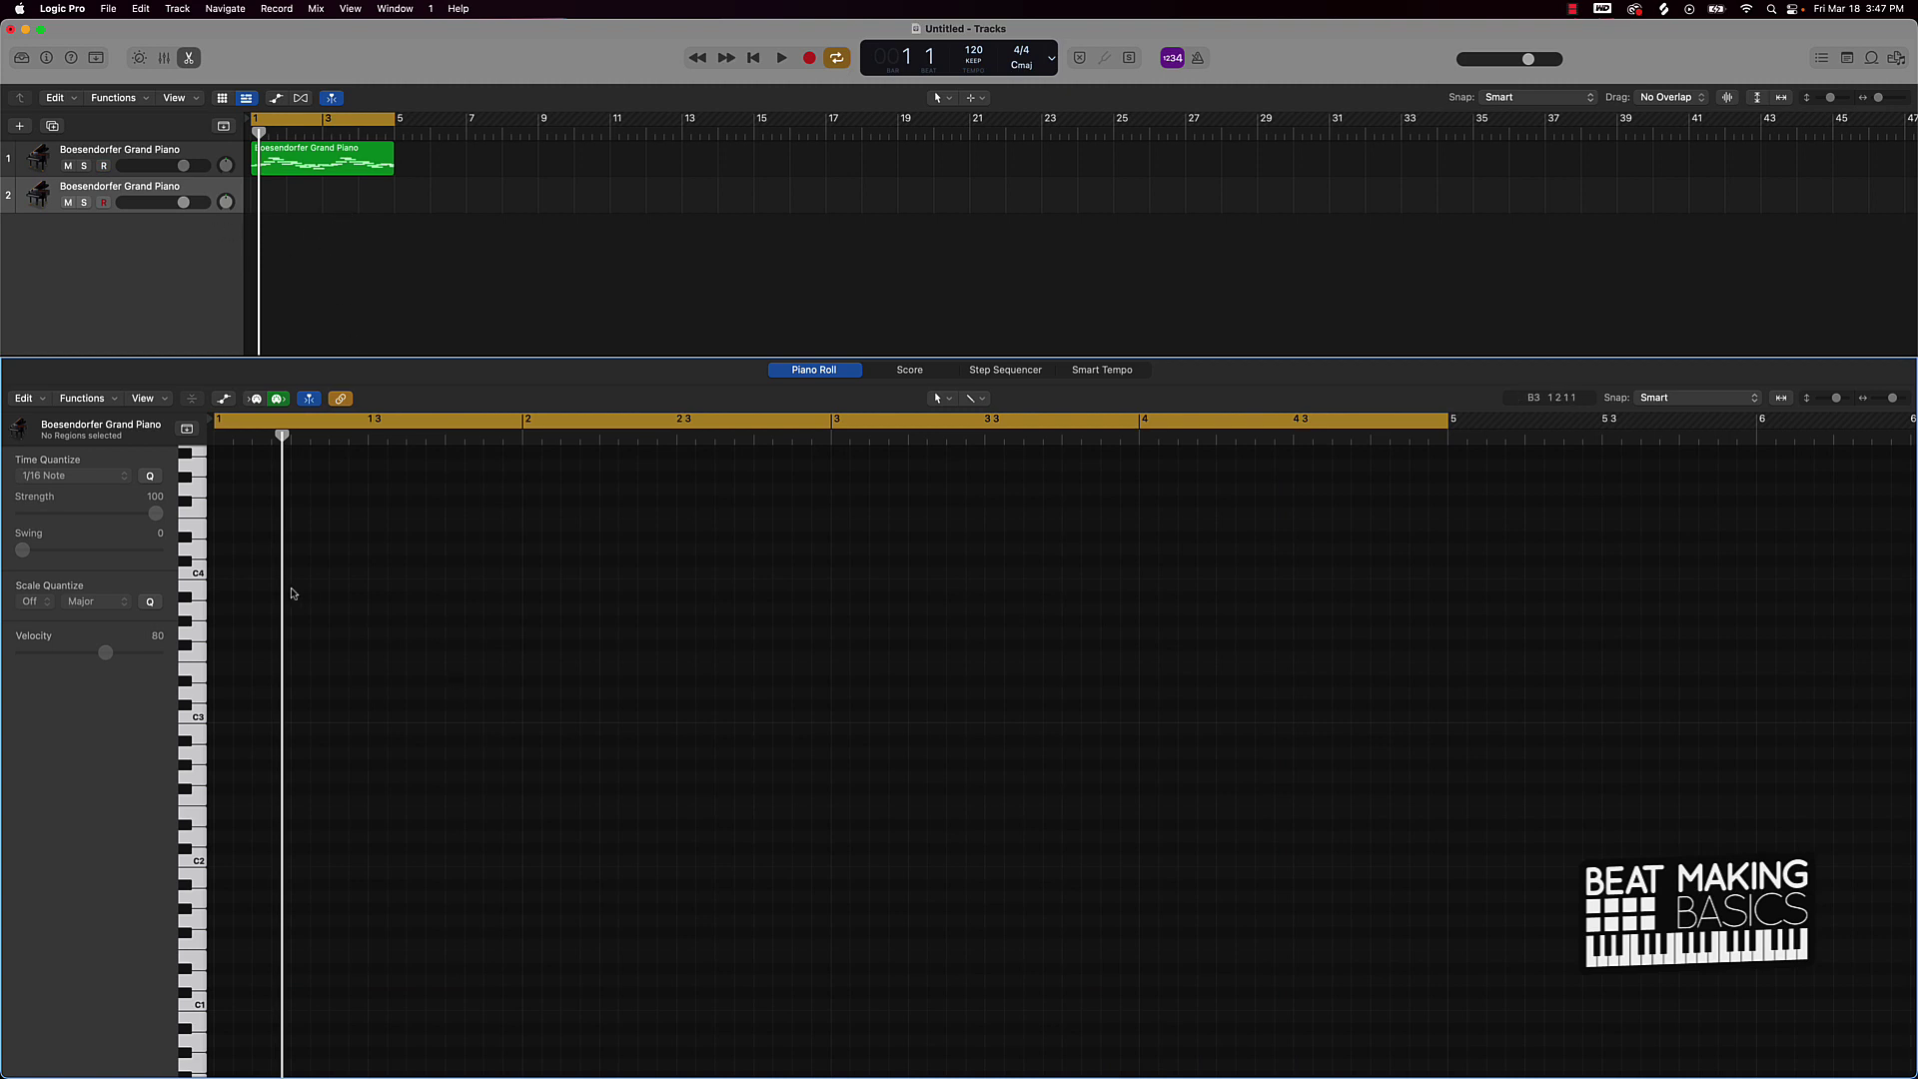
scroll(287, 590, "up", 3)
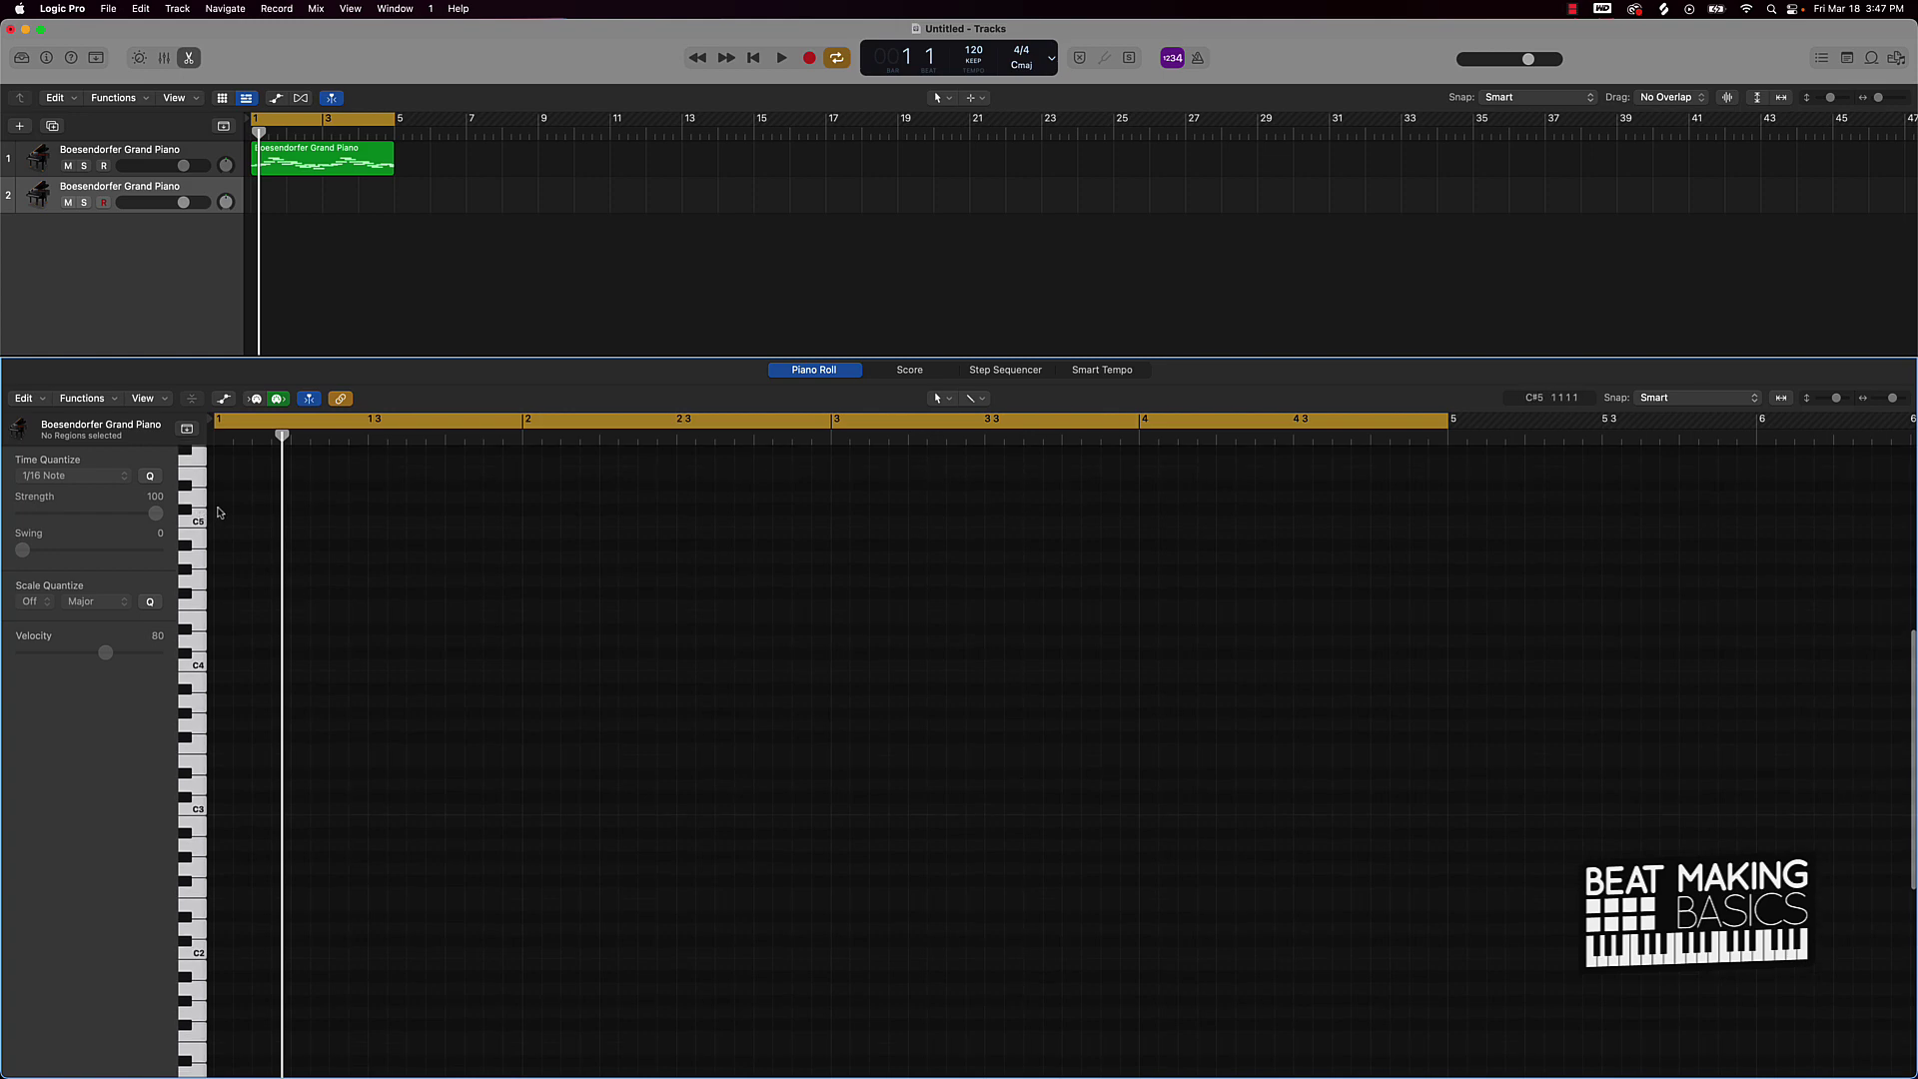
key("space")
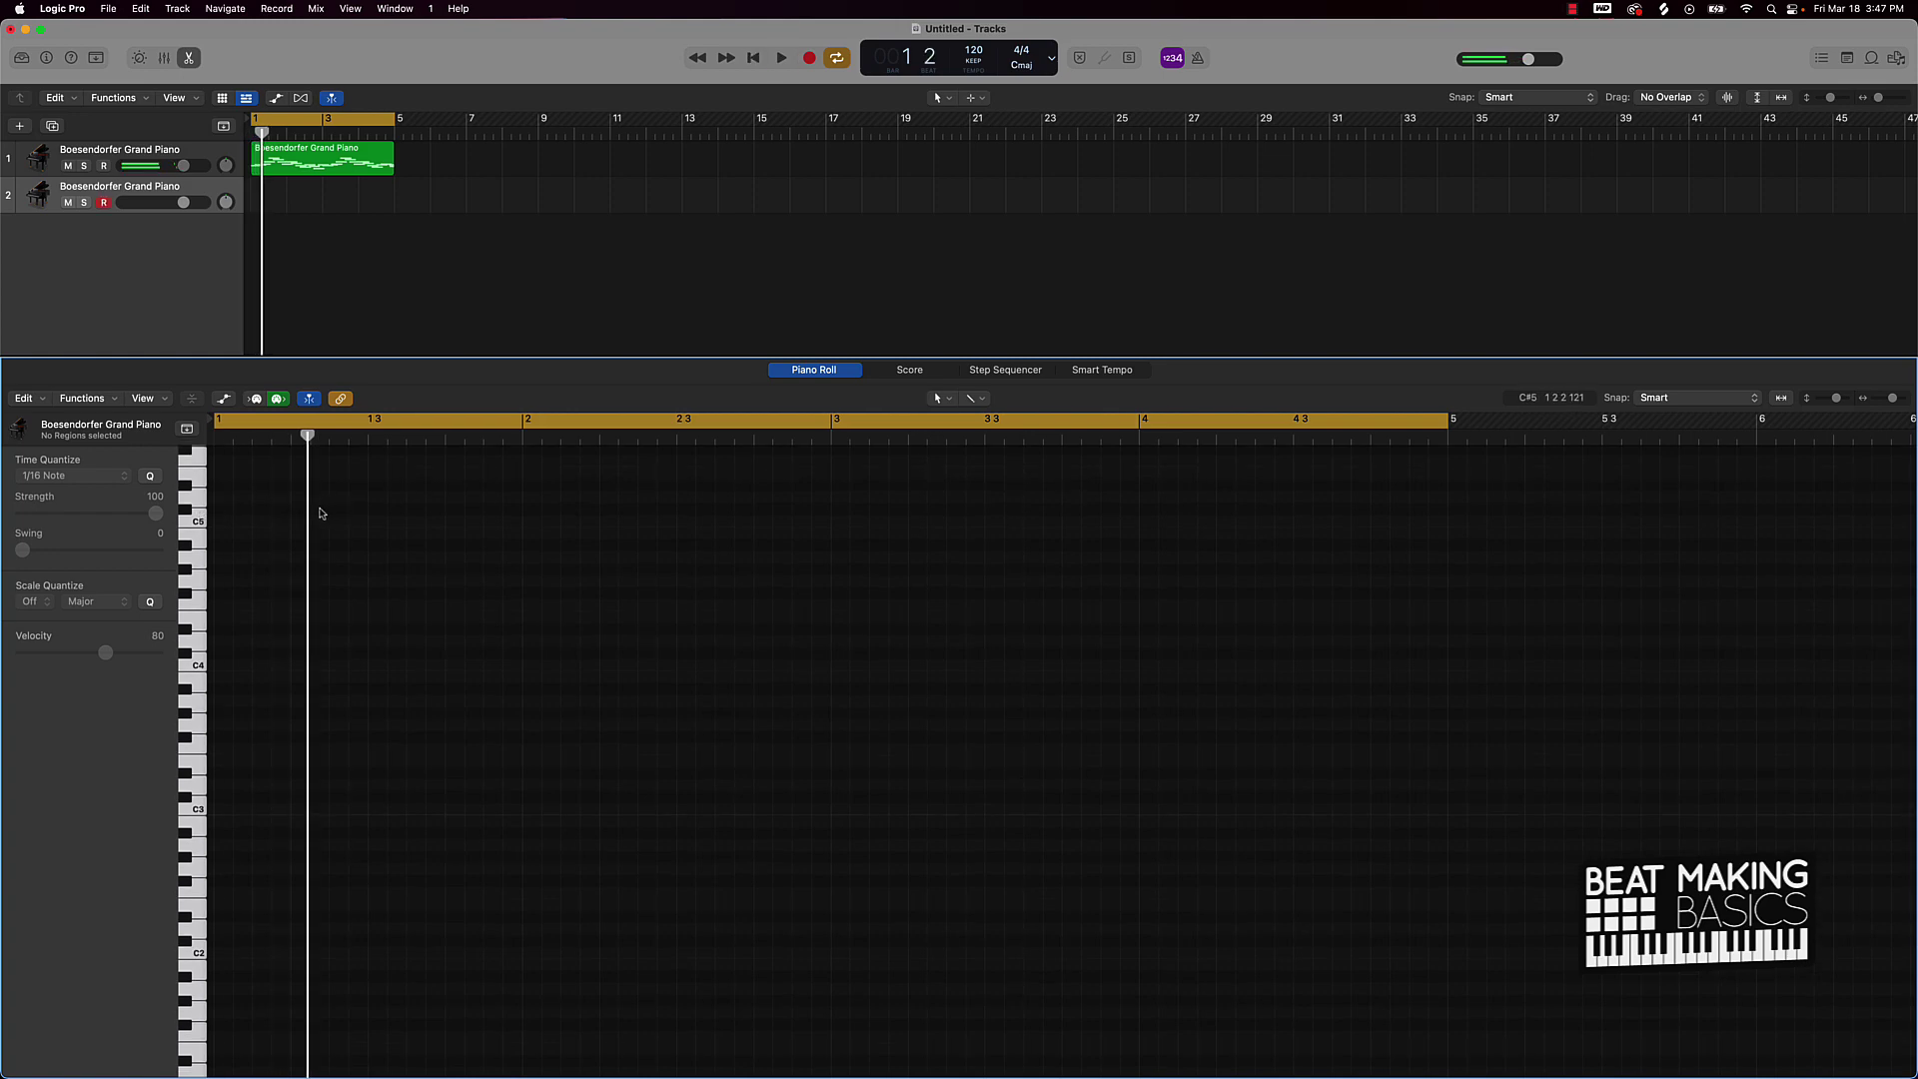
Add rising C5, D5 and D#5 notes half a beat apart in bar 1 of the second piano track, and play them back
left_click(340, 511, "super")
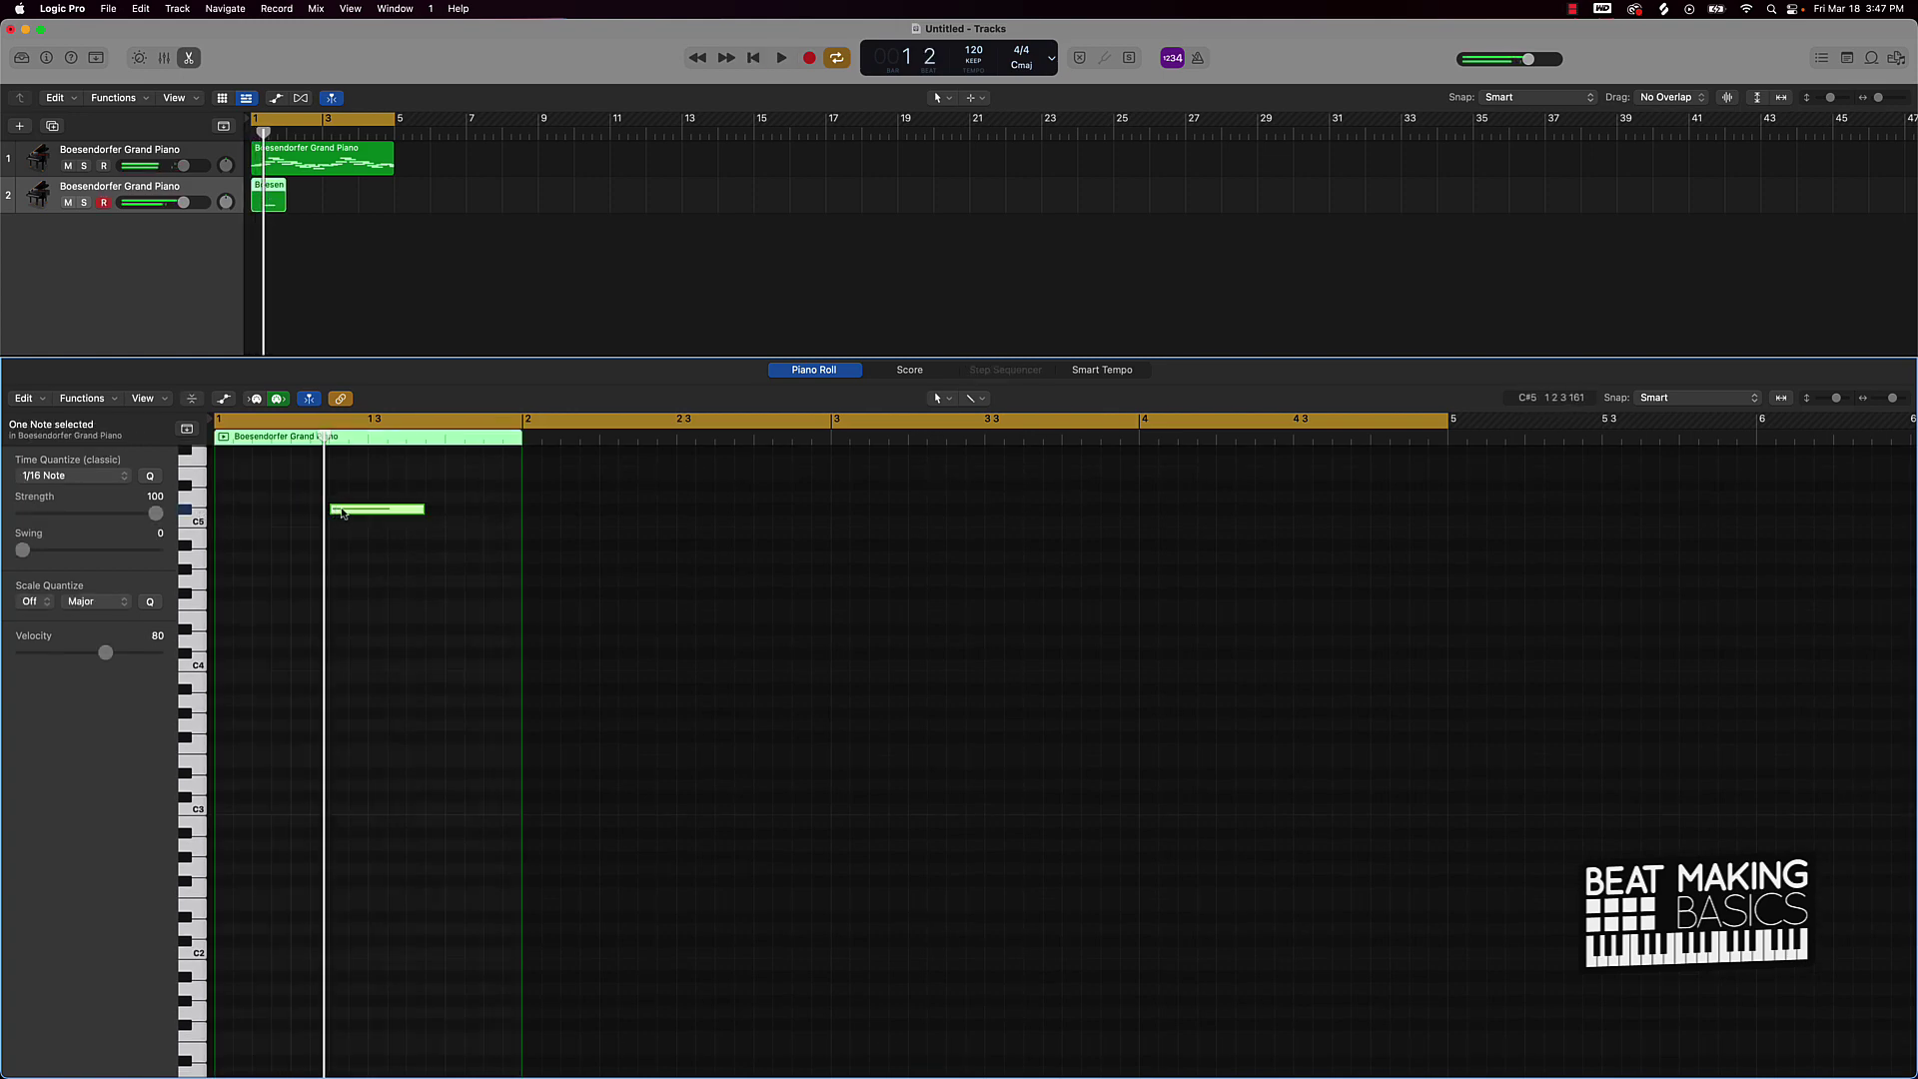
left_click_drag(343, 512, 342, 528)
left_click(373, 497, "super")
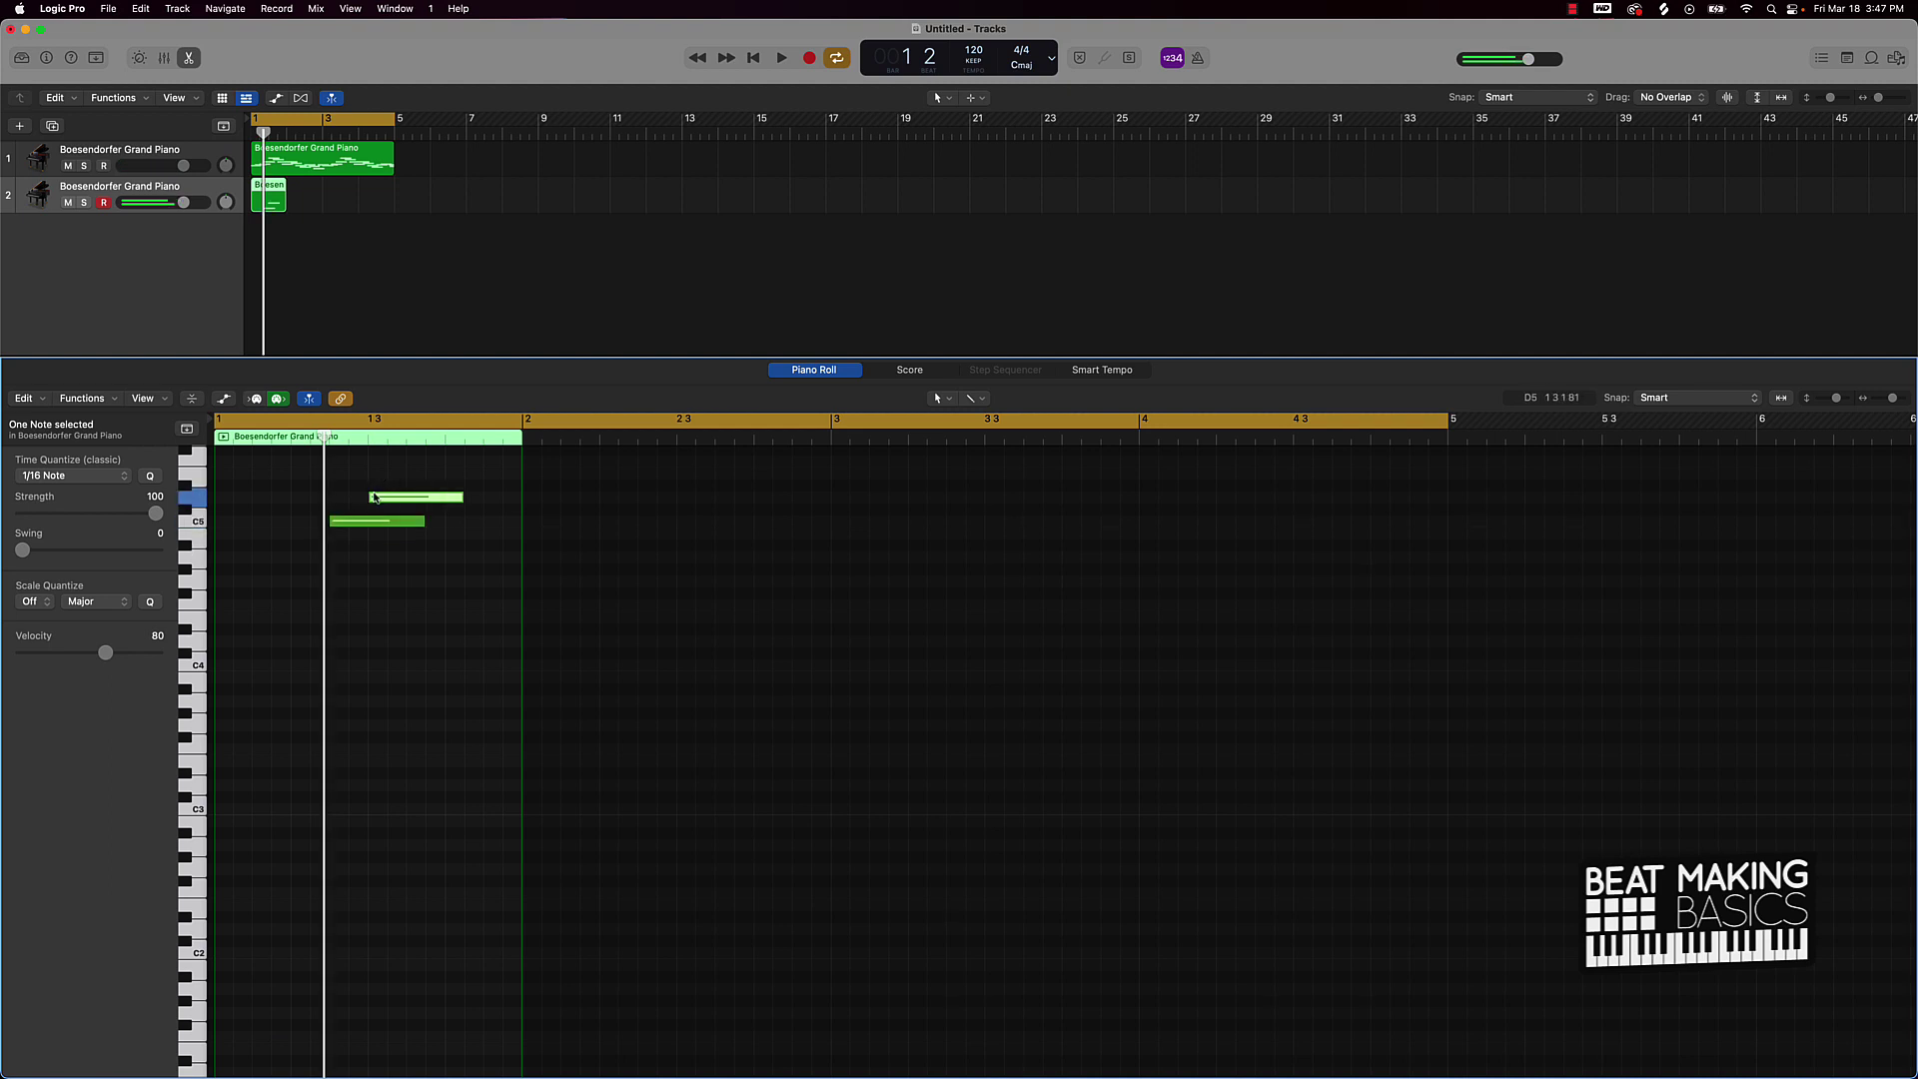
left_click_drag(417, 482, 417, 488)
key("space")
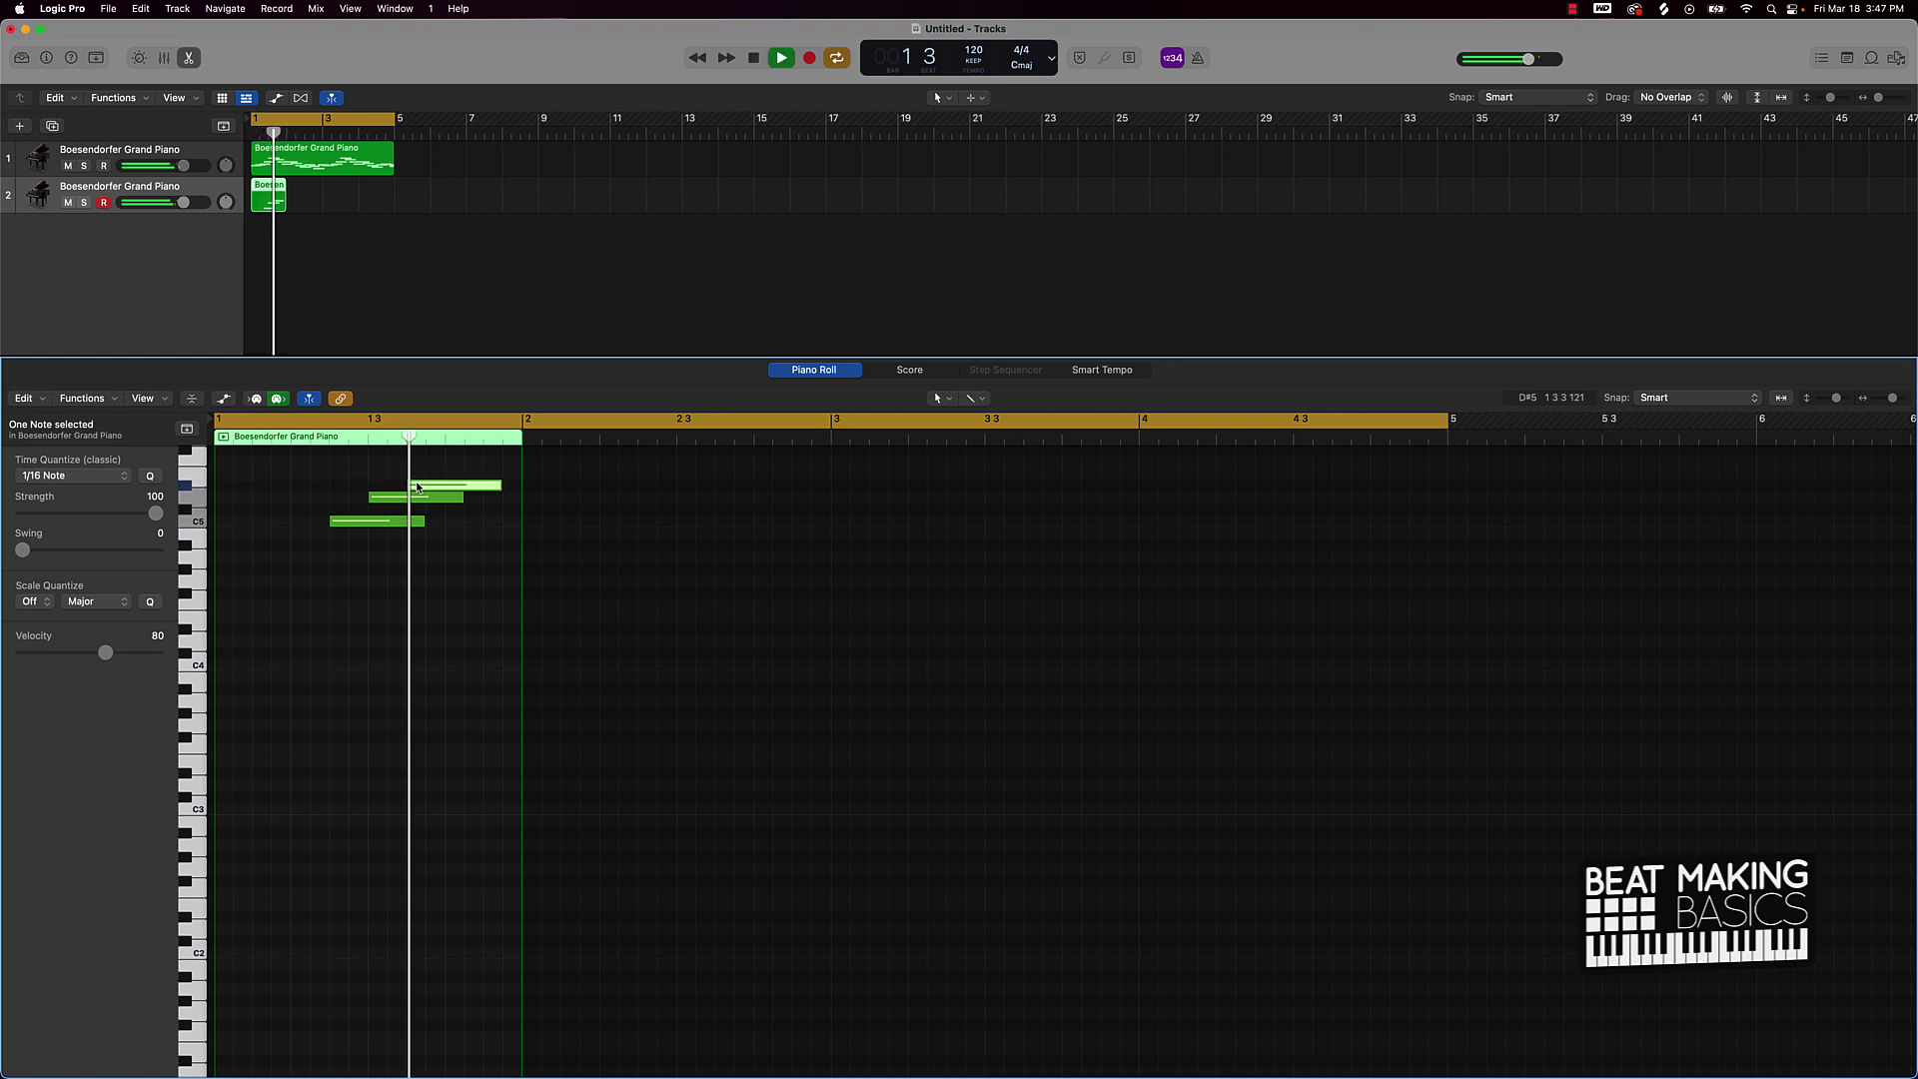
key("Return")
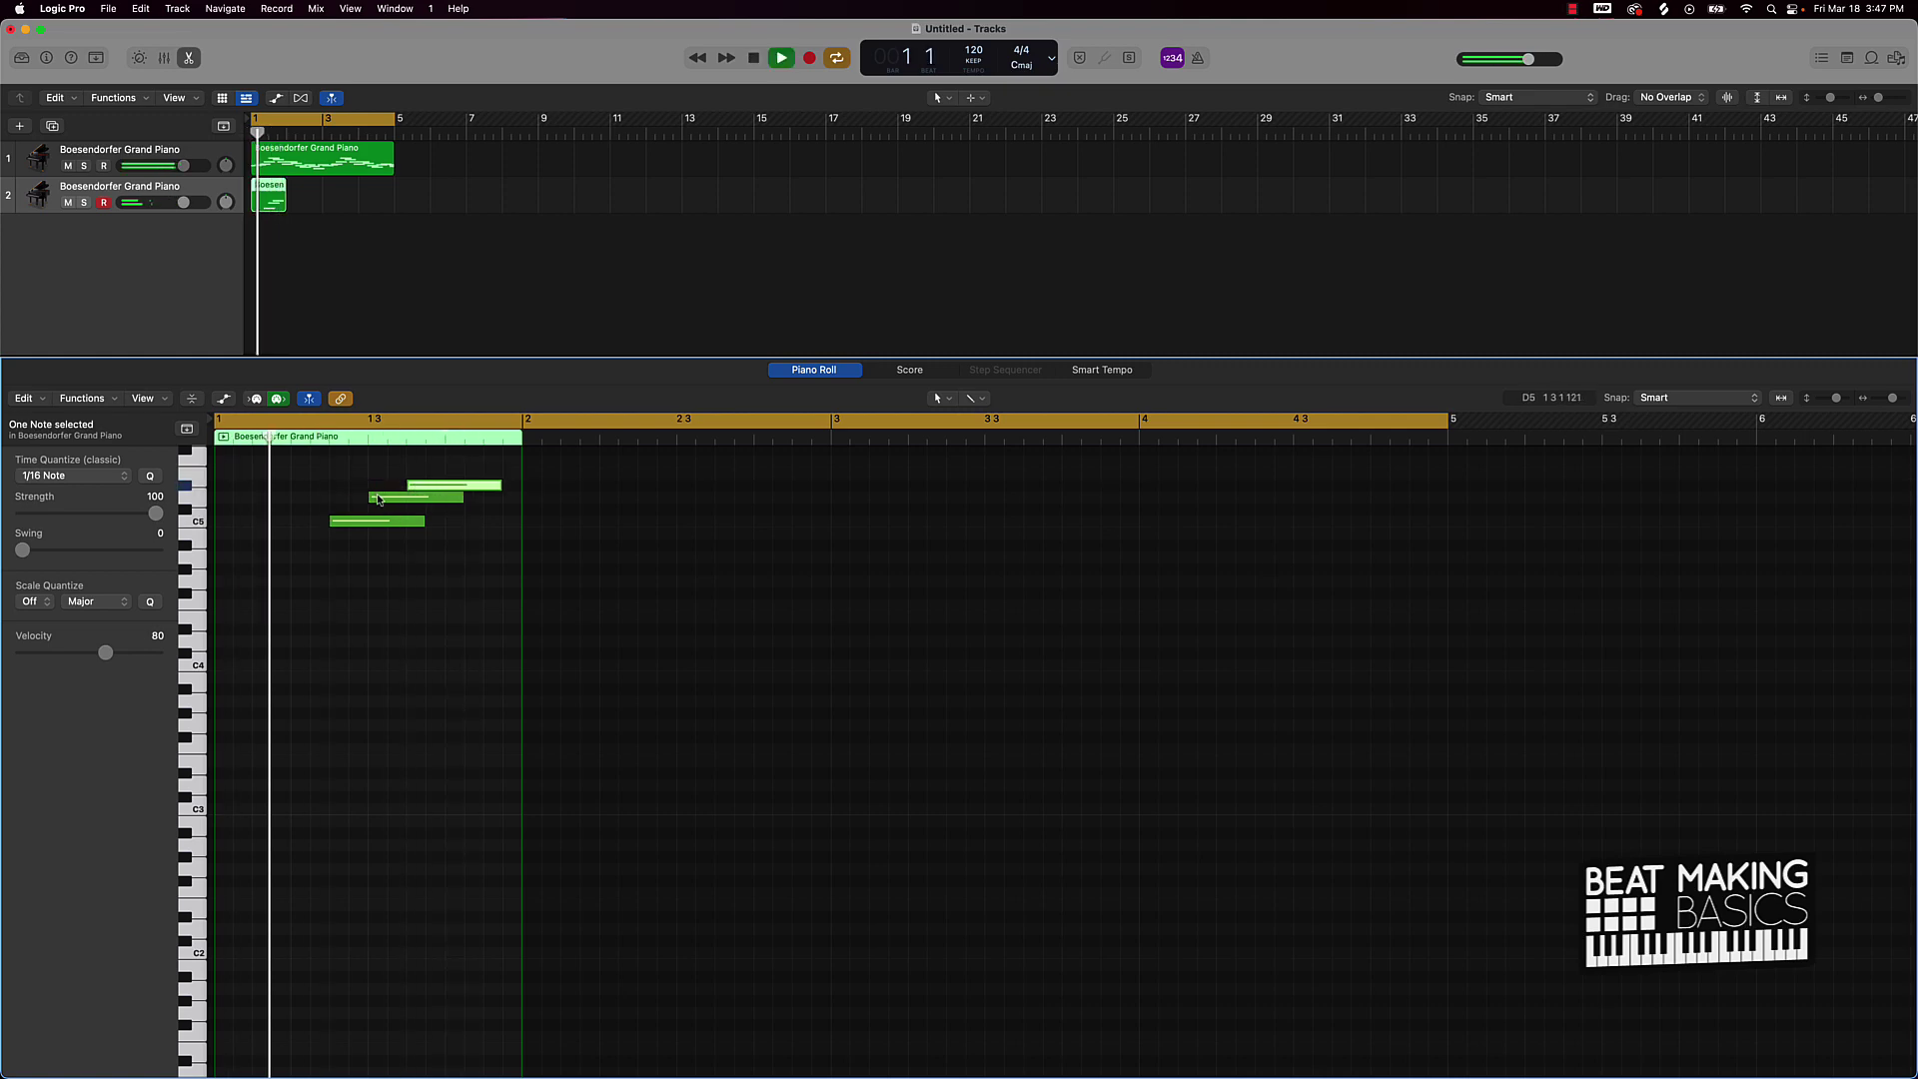
Rearrange the three bar 1 notes into C5, D5, C5 a sixteenth apart, ending on beat 3, and play from the start
mouse_move(381, 499)
left_mouse_down()
mouse_move(360, 499)
mouse_move(389, 526)
left_mouse_up()
key("space")
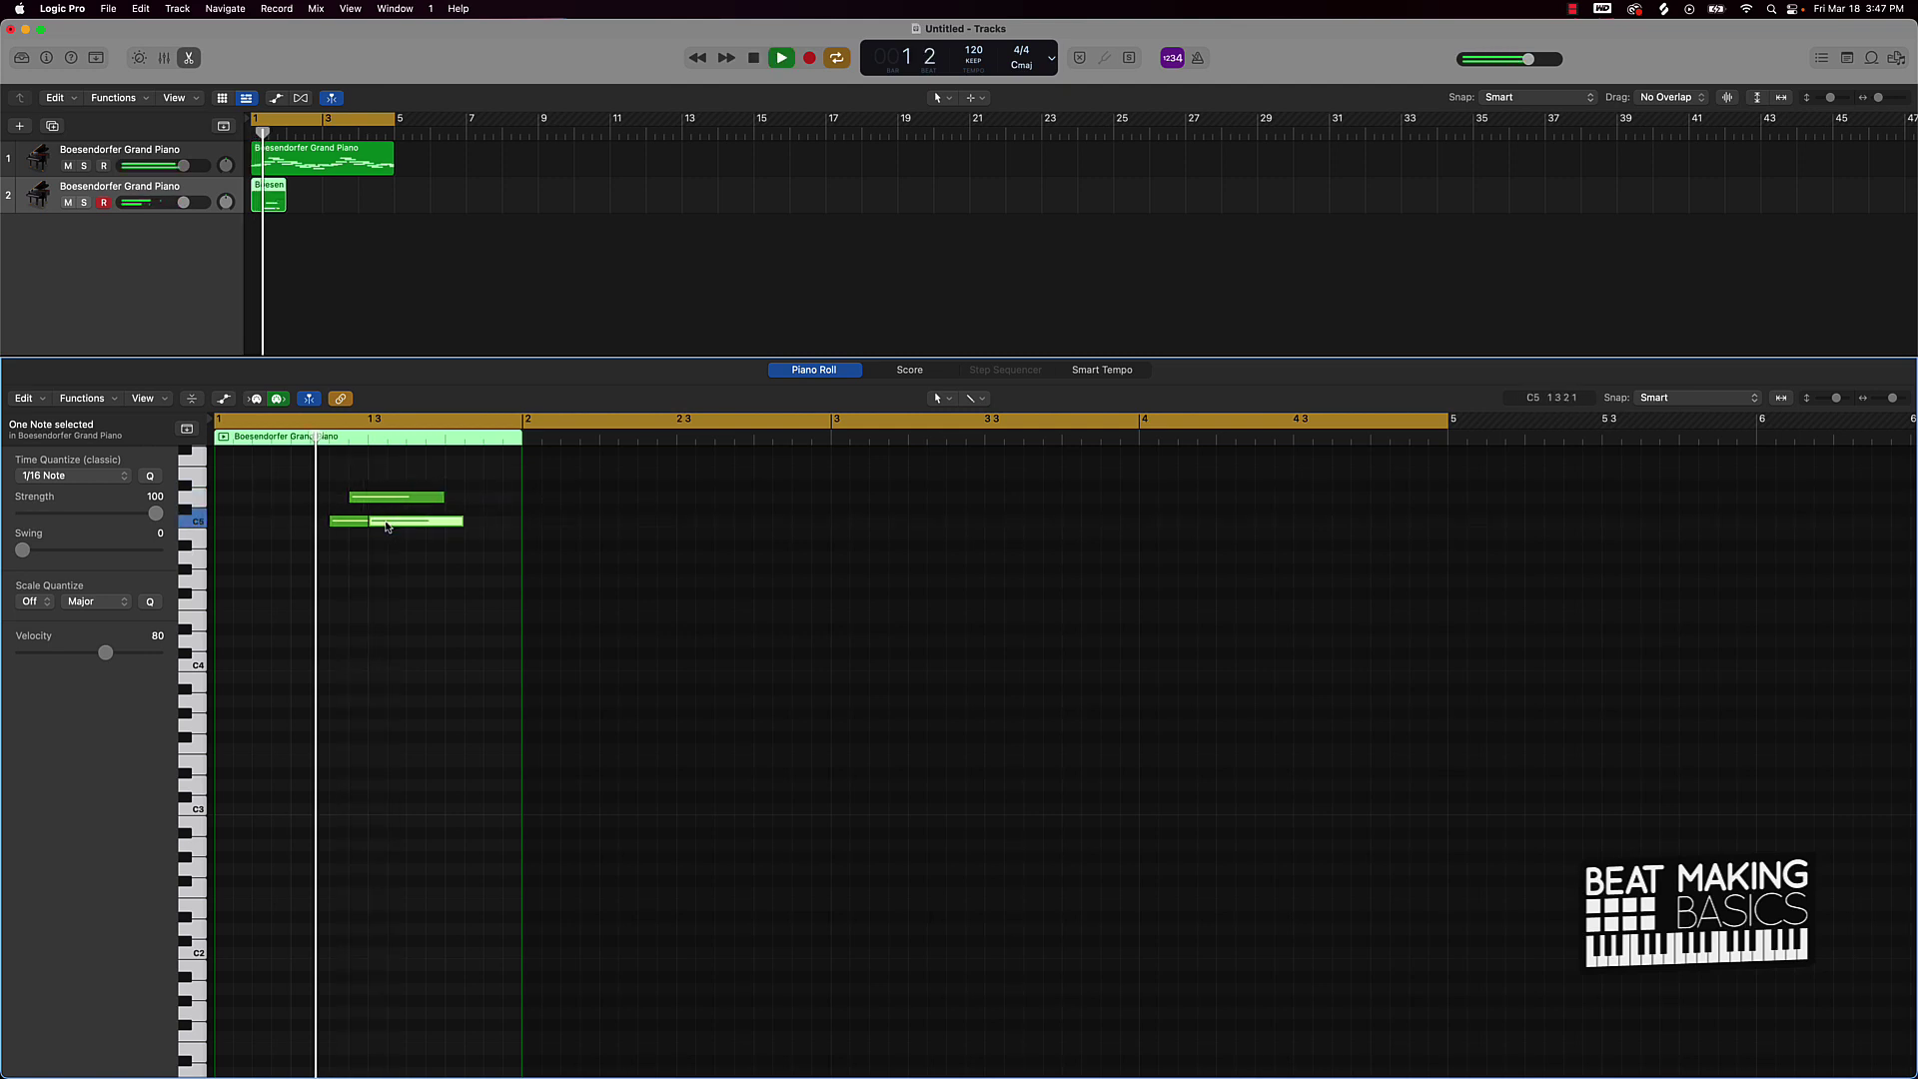
key("Return")
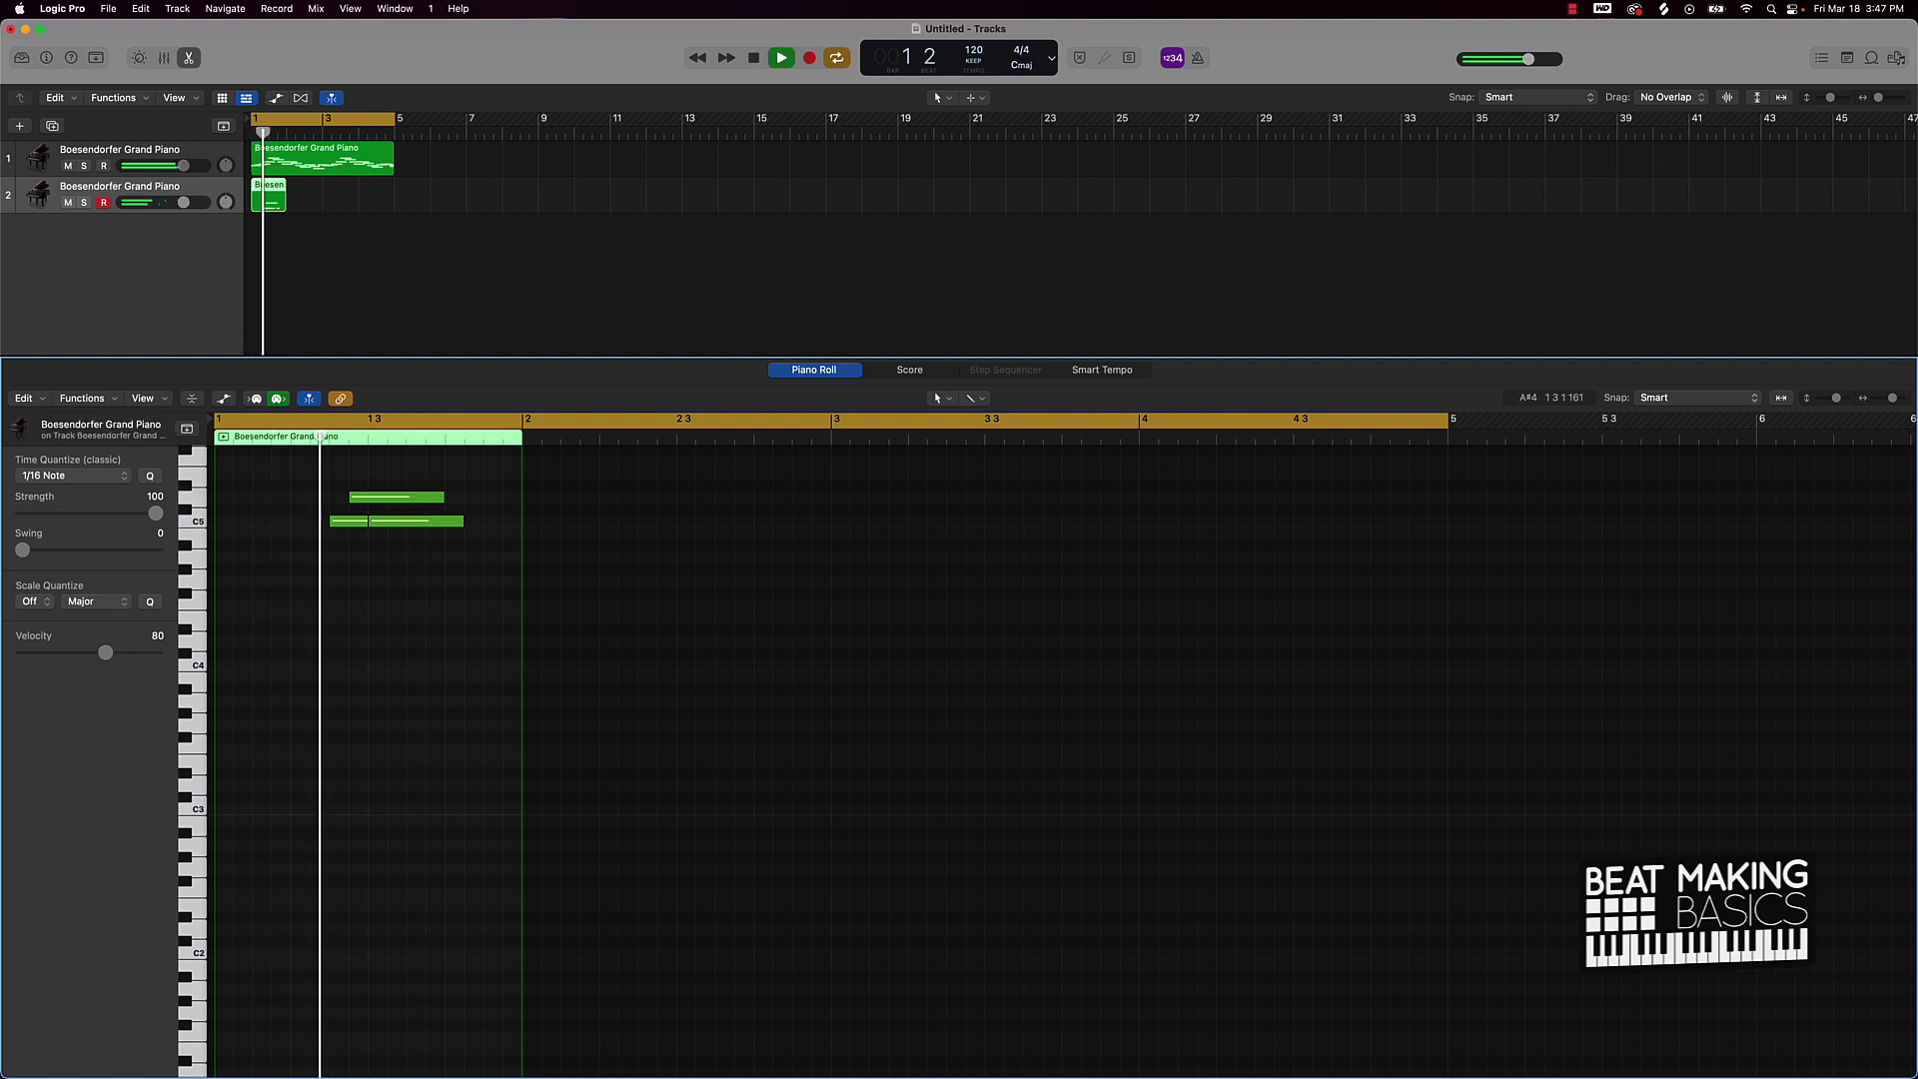
left_click(422, 559)
key("space")
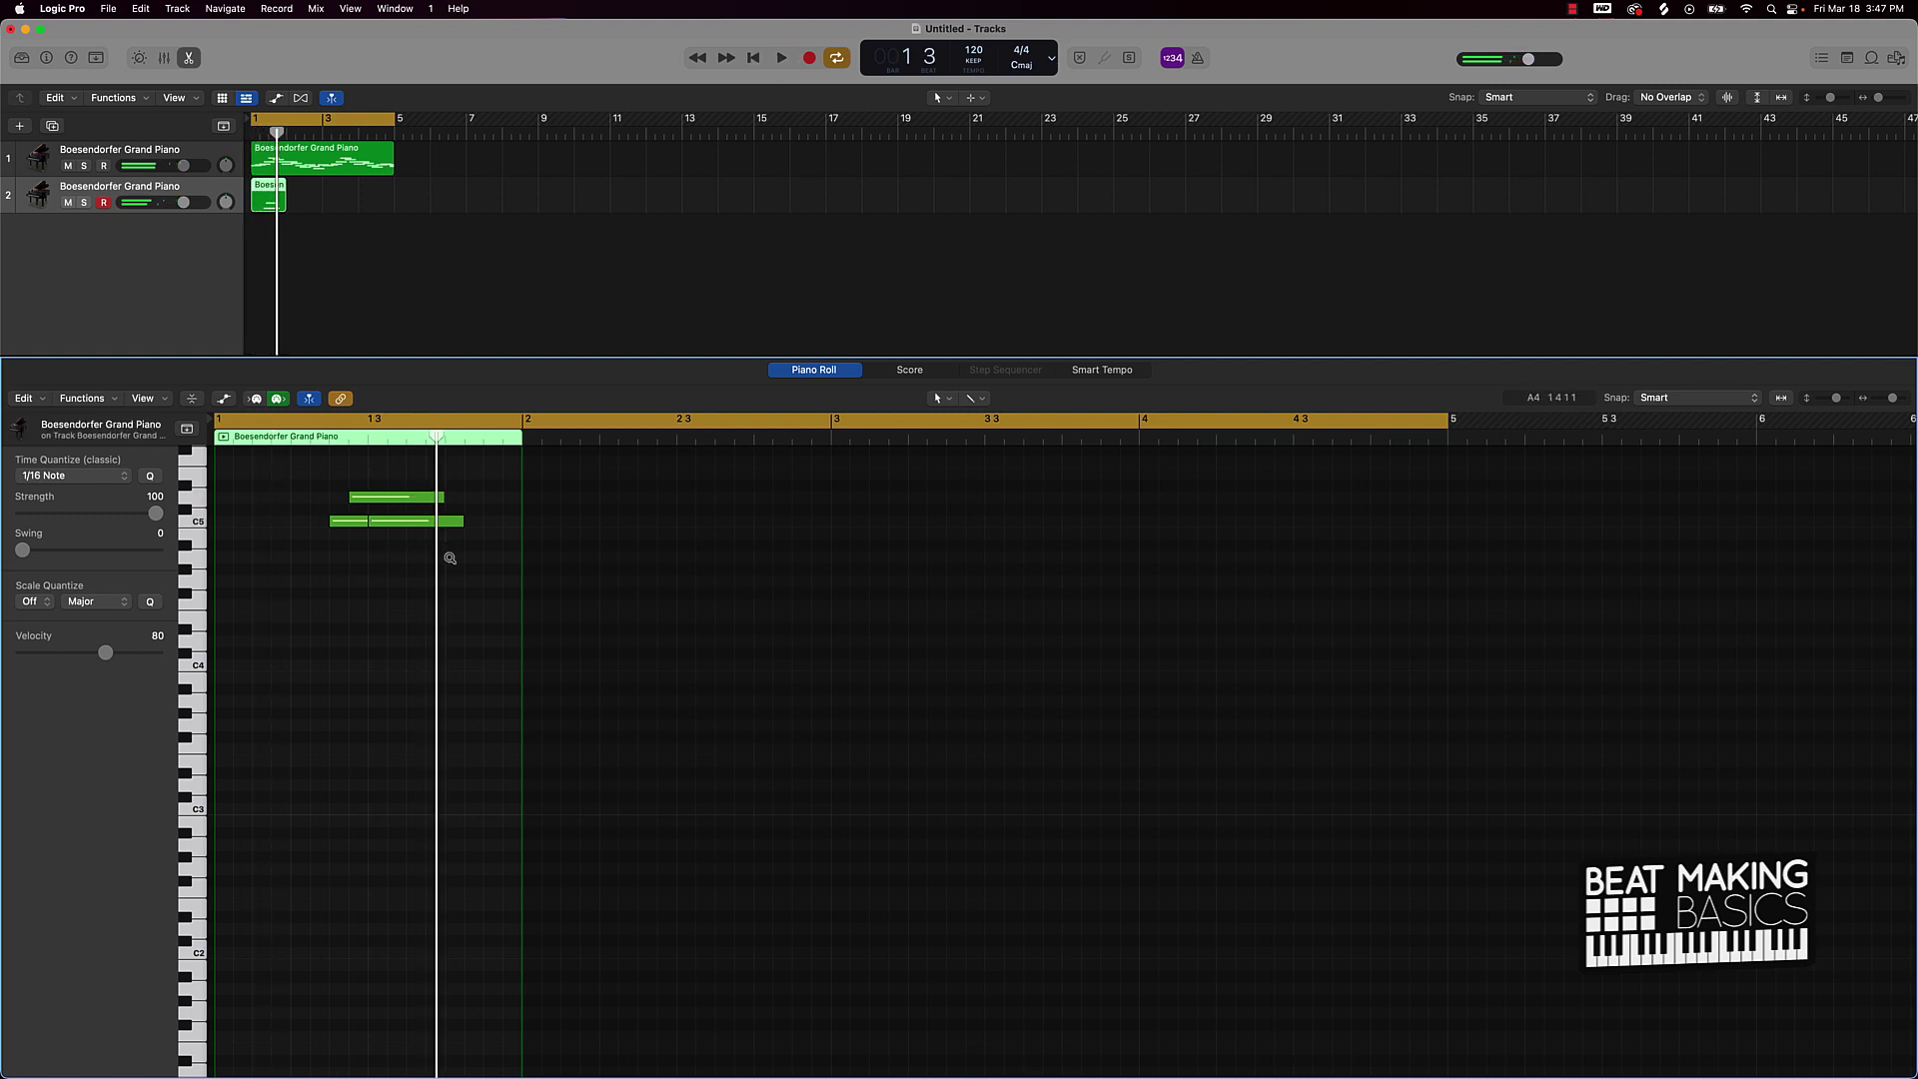
Add a G4 note on beat 4 of bar 1 and play the phrase
left_click_drag(449, 557, 455, 584)
key("space")
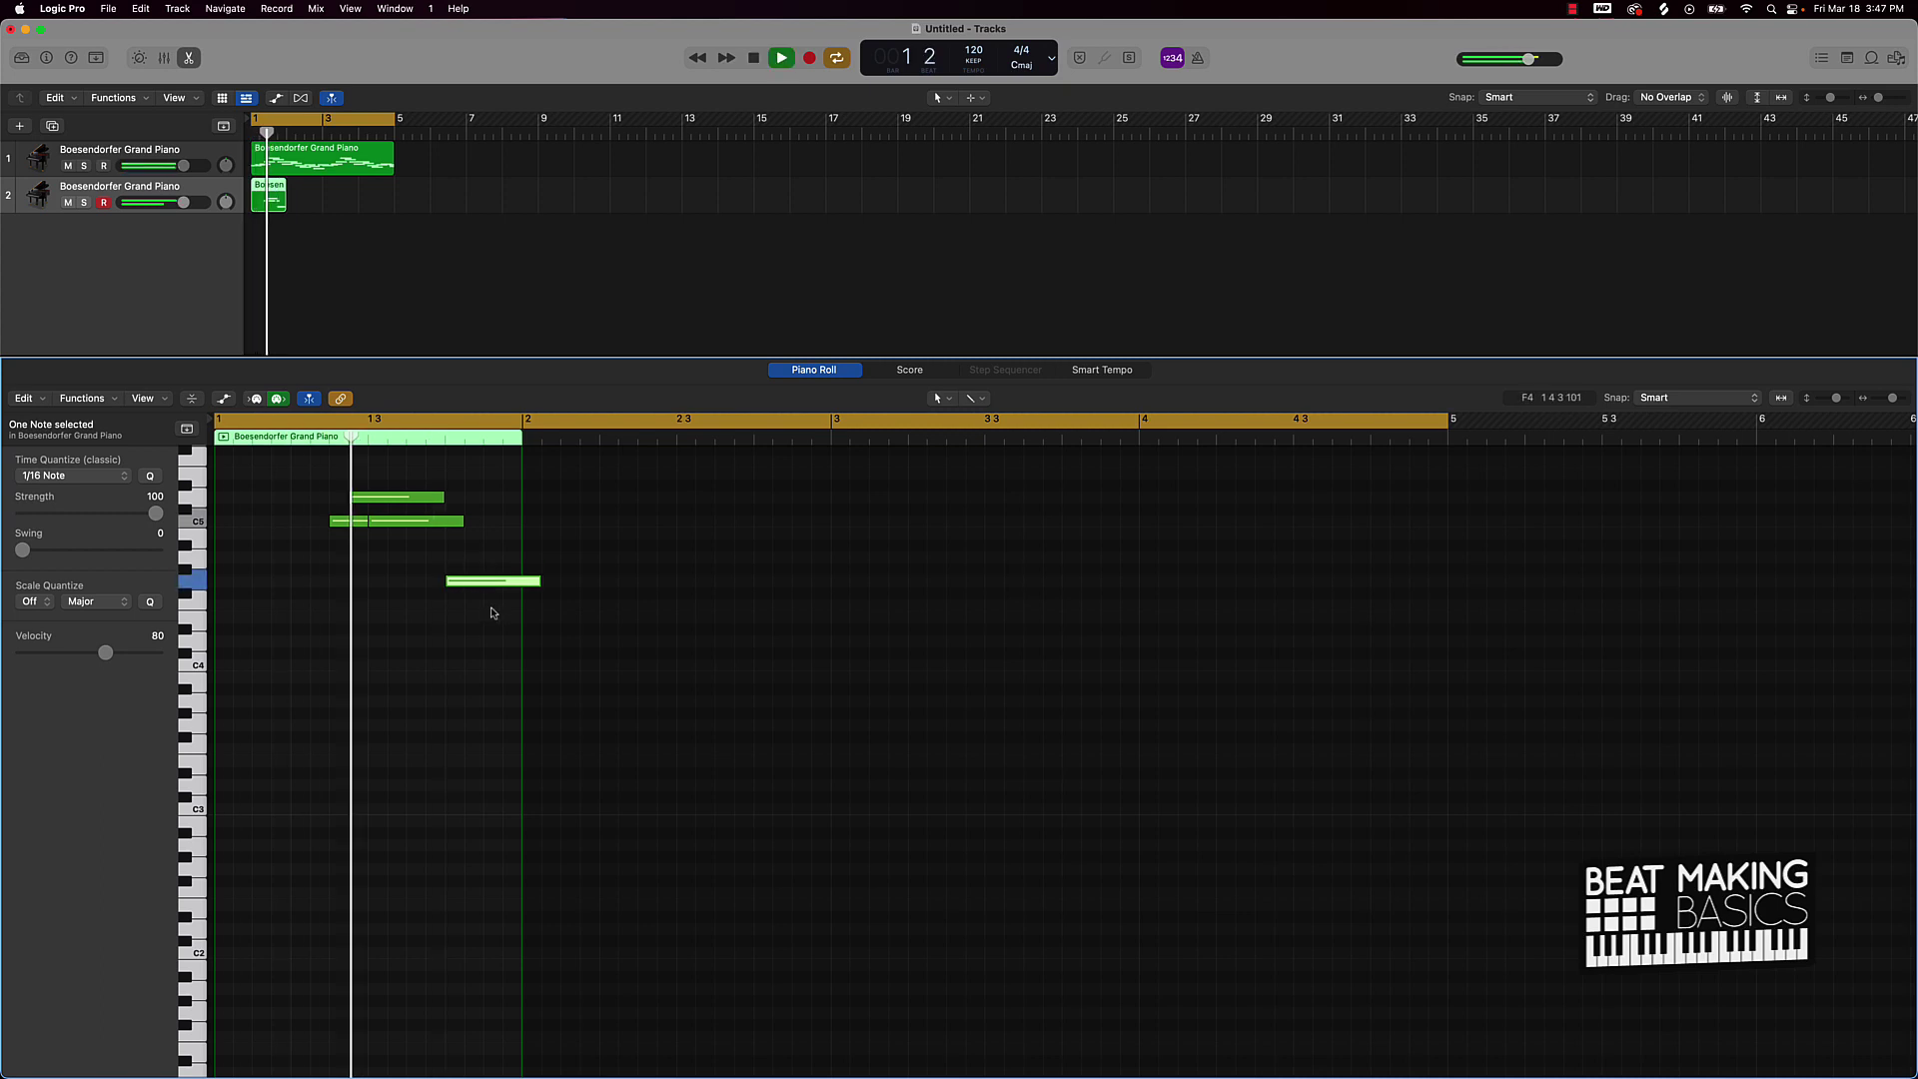
key("space")
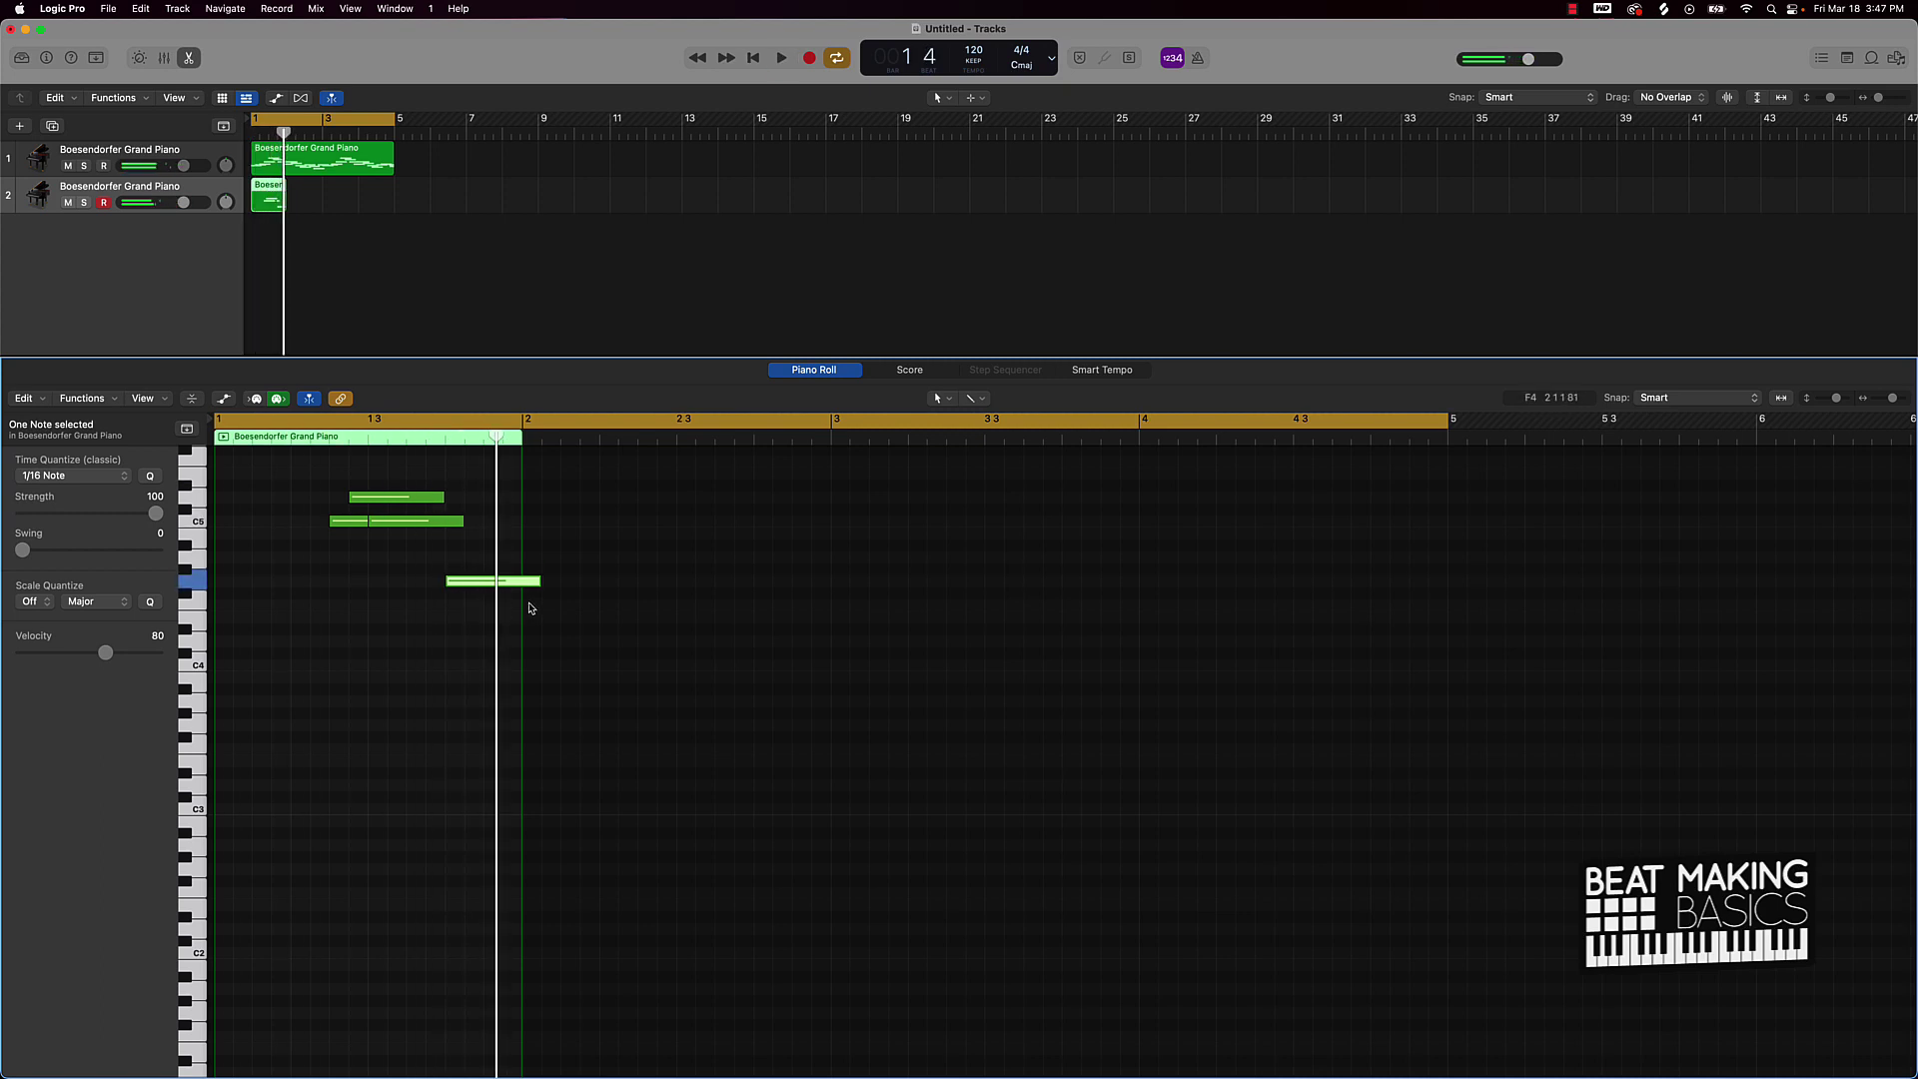
Add G#4, C5, D5 and D#5 on the four beats of bar 2 and play both tracks
left_click(528, 570)
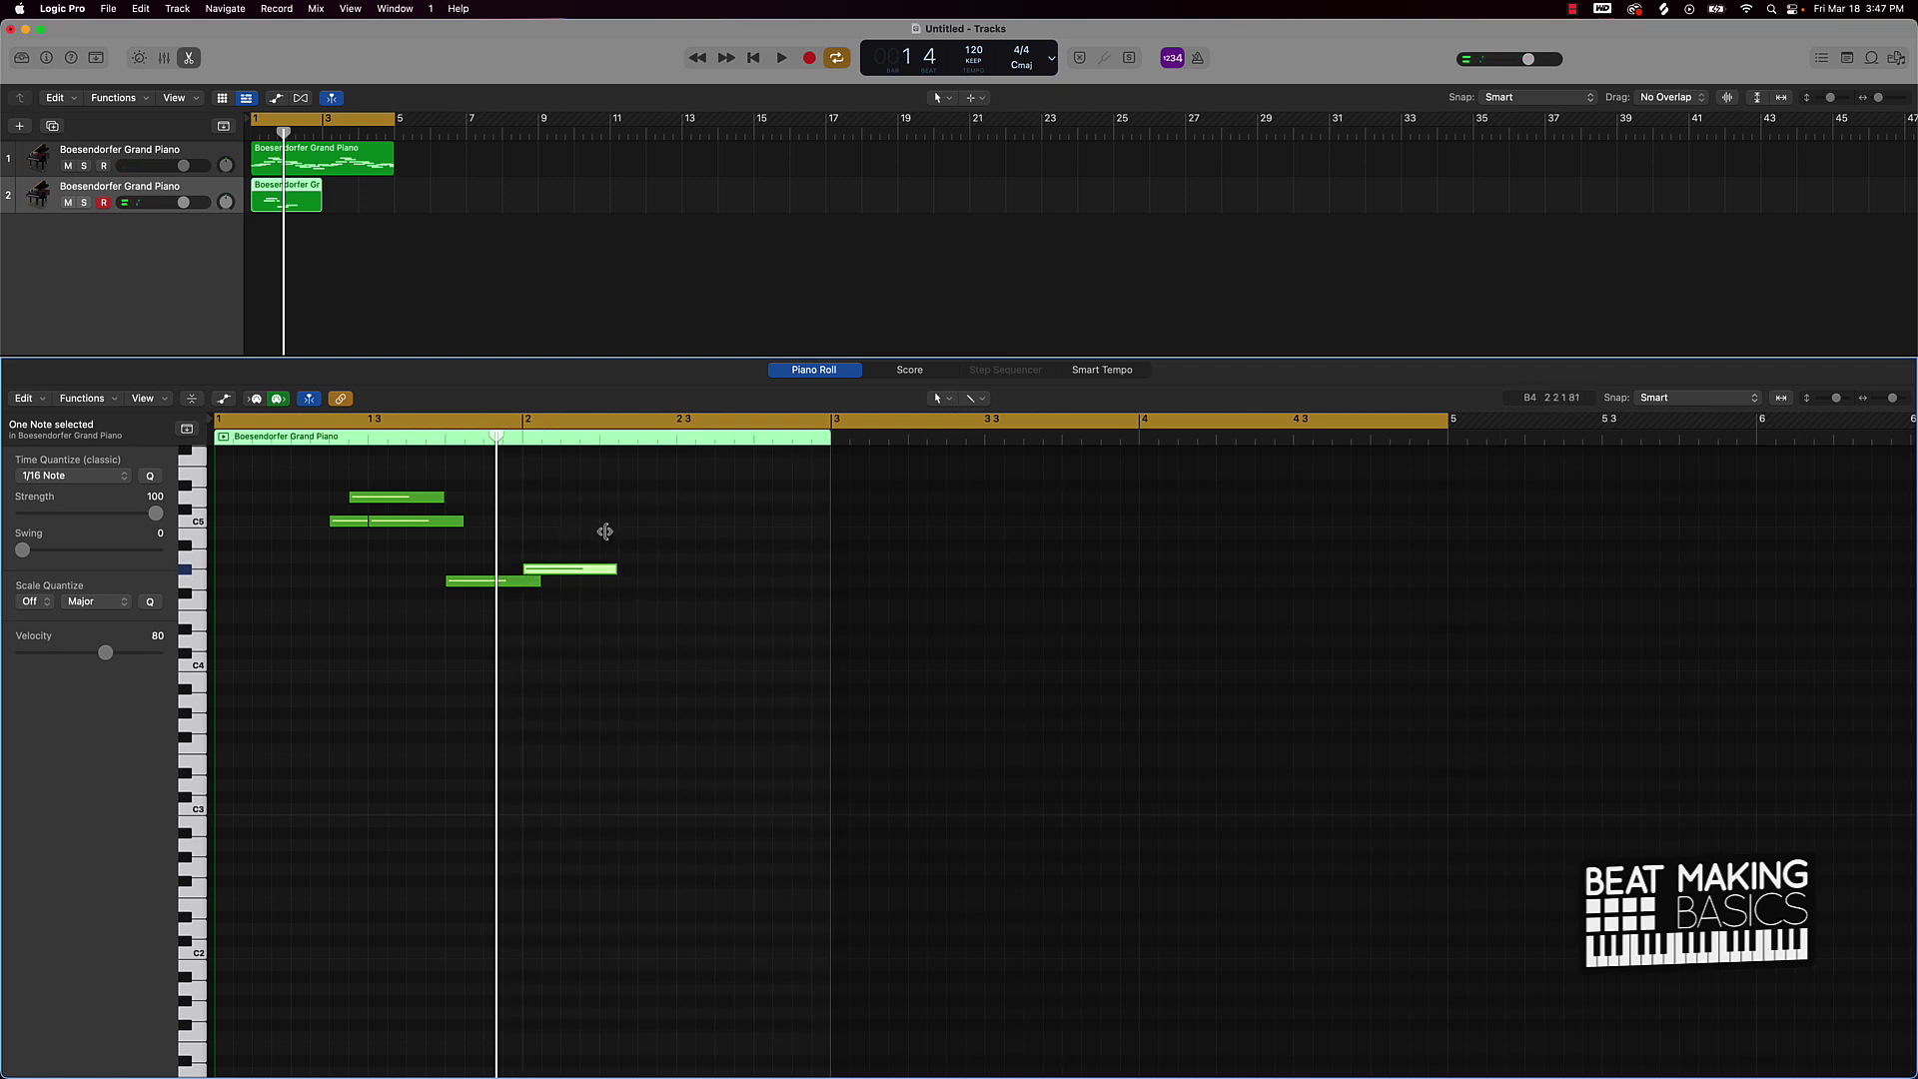
left_click(604, 531)
left_click_drag(606, 532, 610, 521)
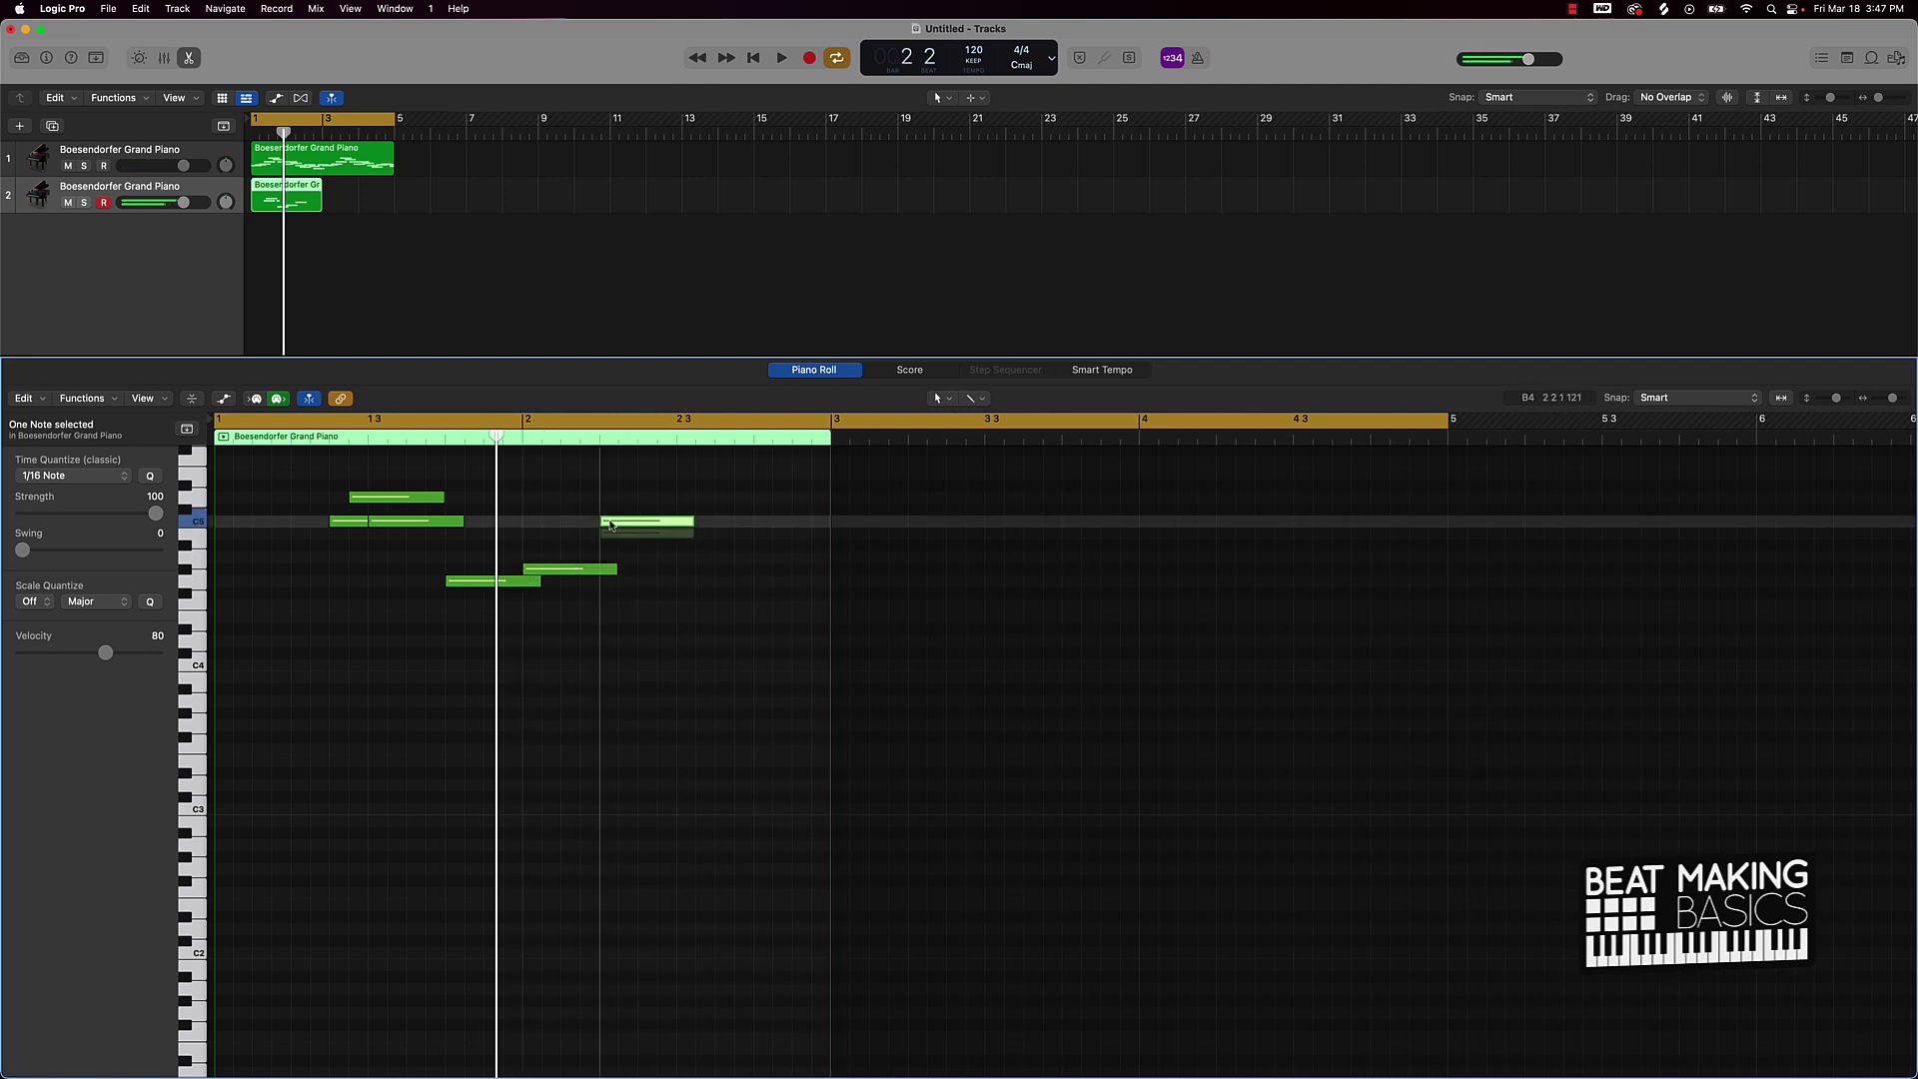
left_click(683, 486)
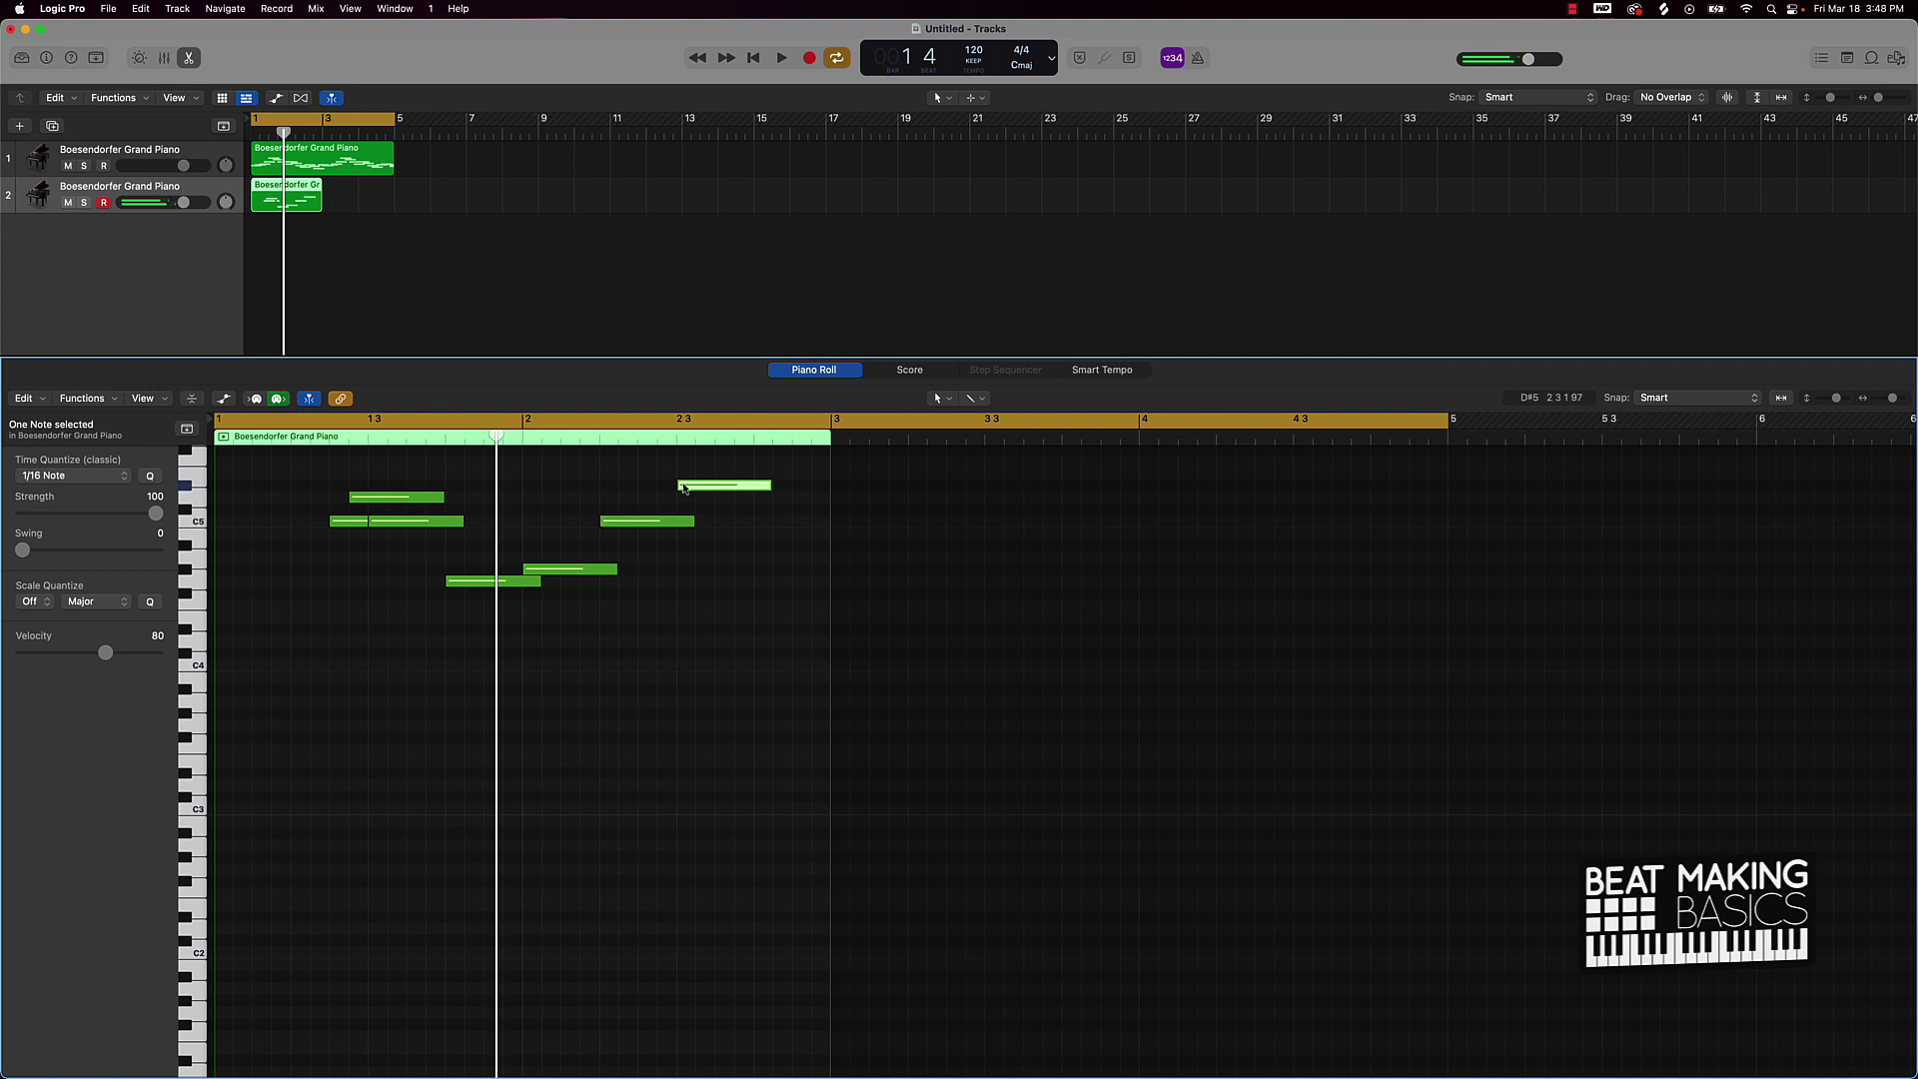
left_click_drag(684, 487, 685, 497)
left_click(761, 486)
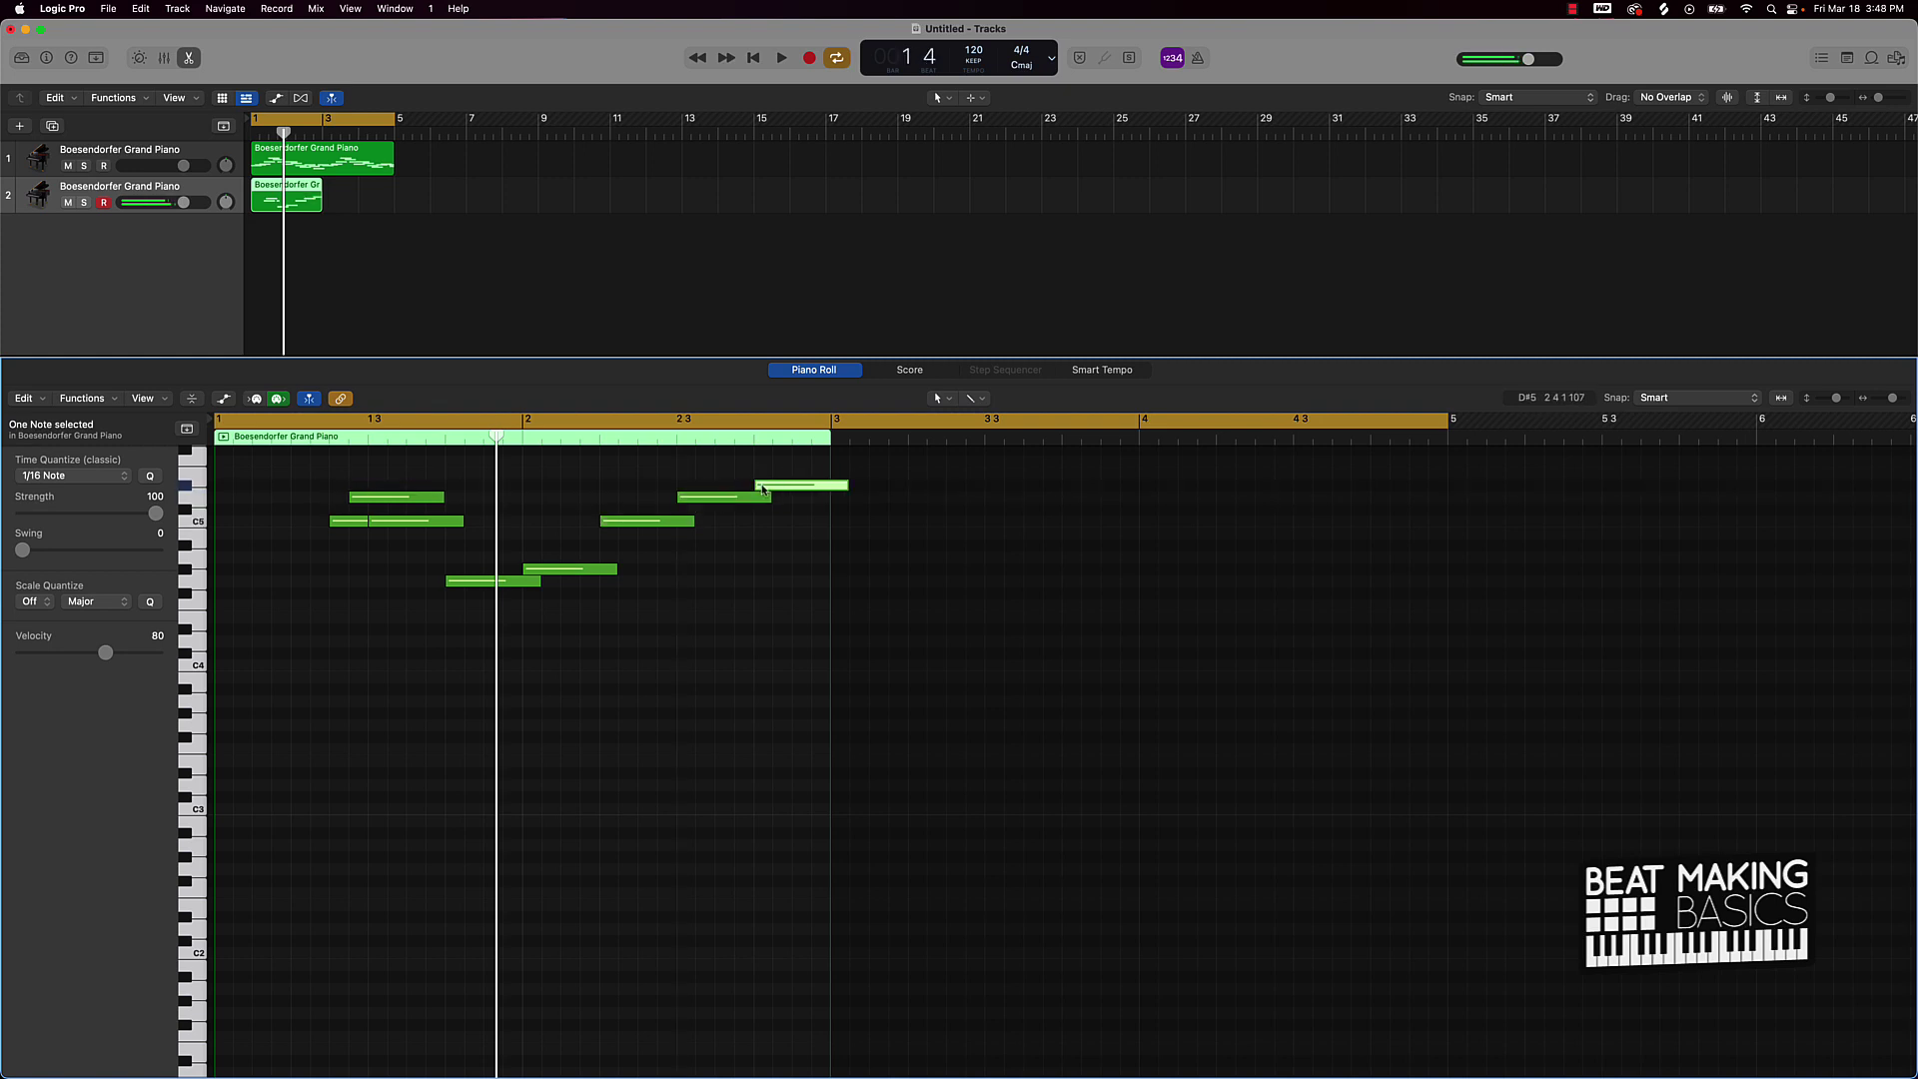
key("space")
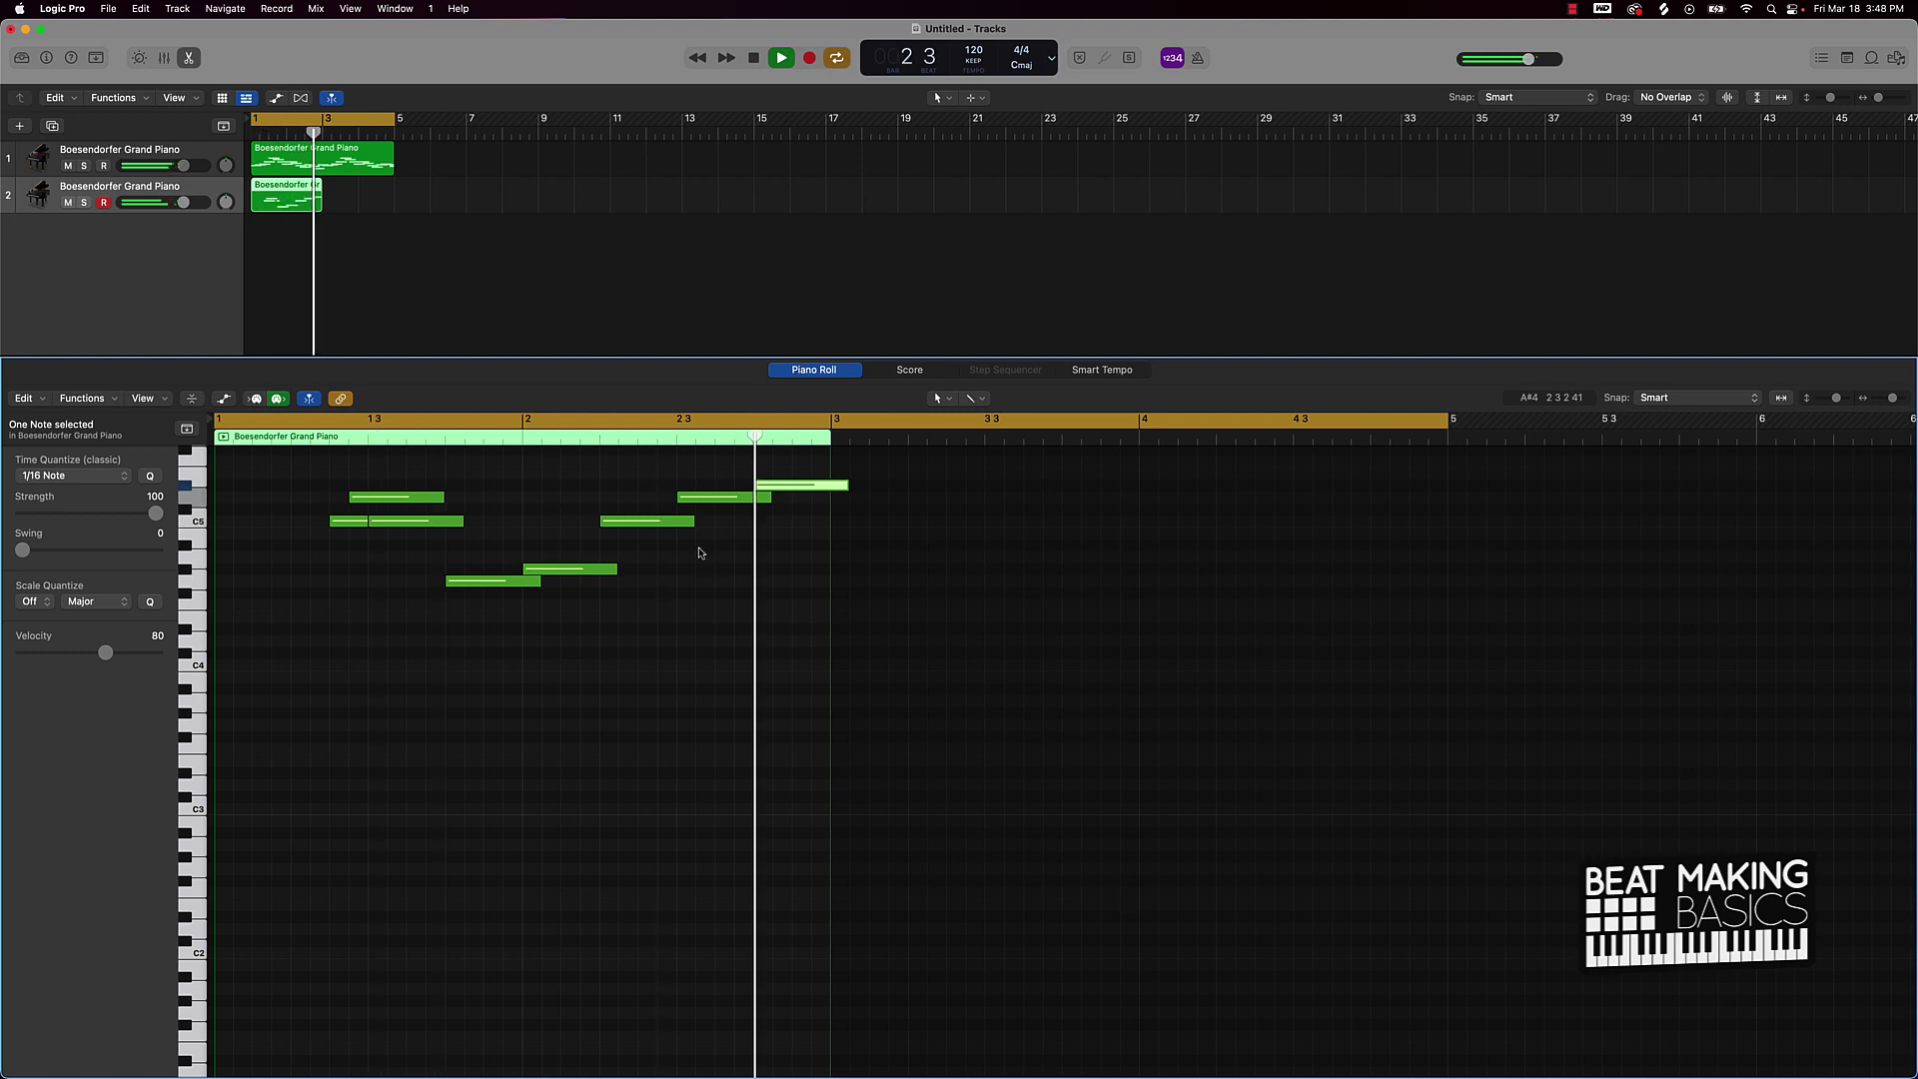
key("space")
Move the bar 2 C5, D5 and D#5 notes earlier so they follow half a beat apart after the opening G#4
left_click_drag(619, 517, 581, 519)
left_click_drag(696, 502, 619, 501)
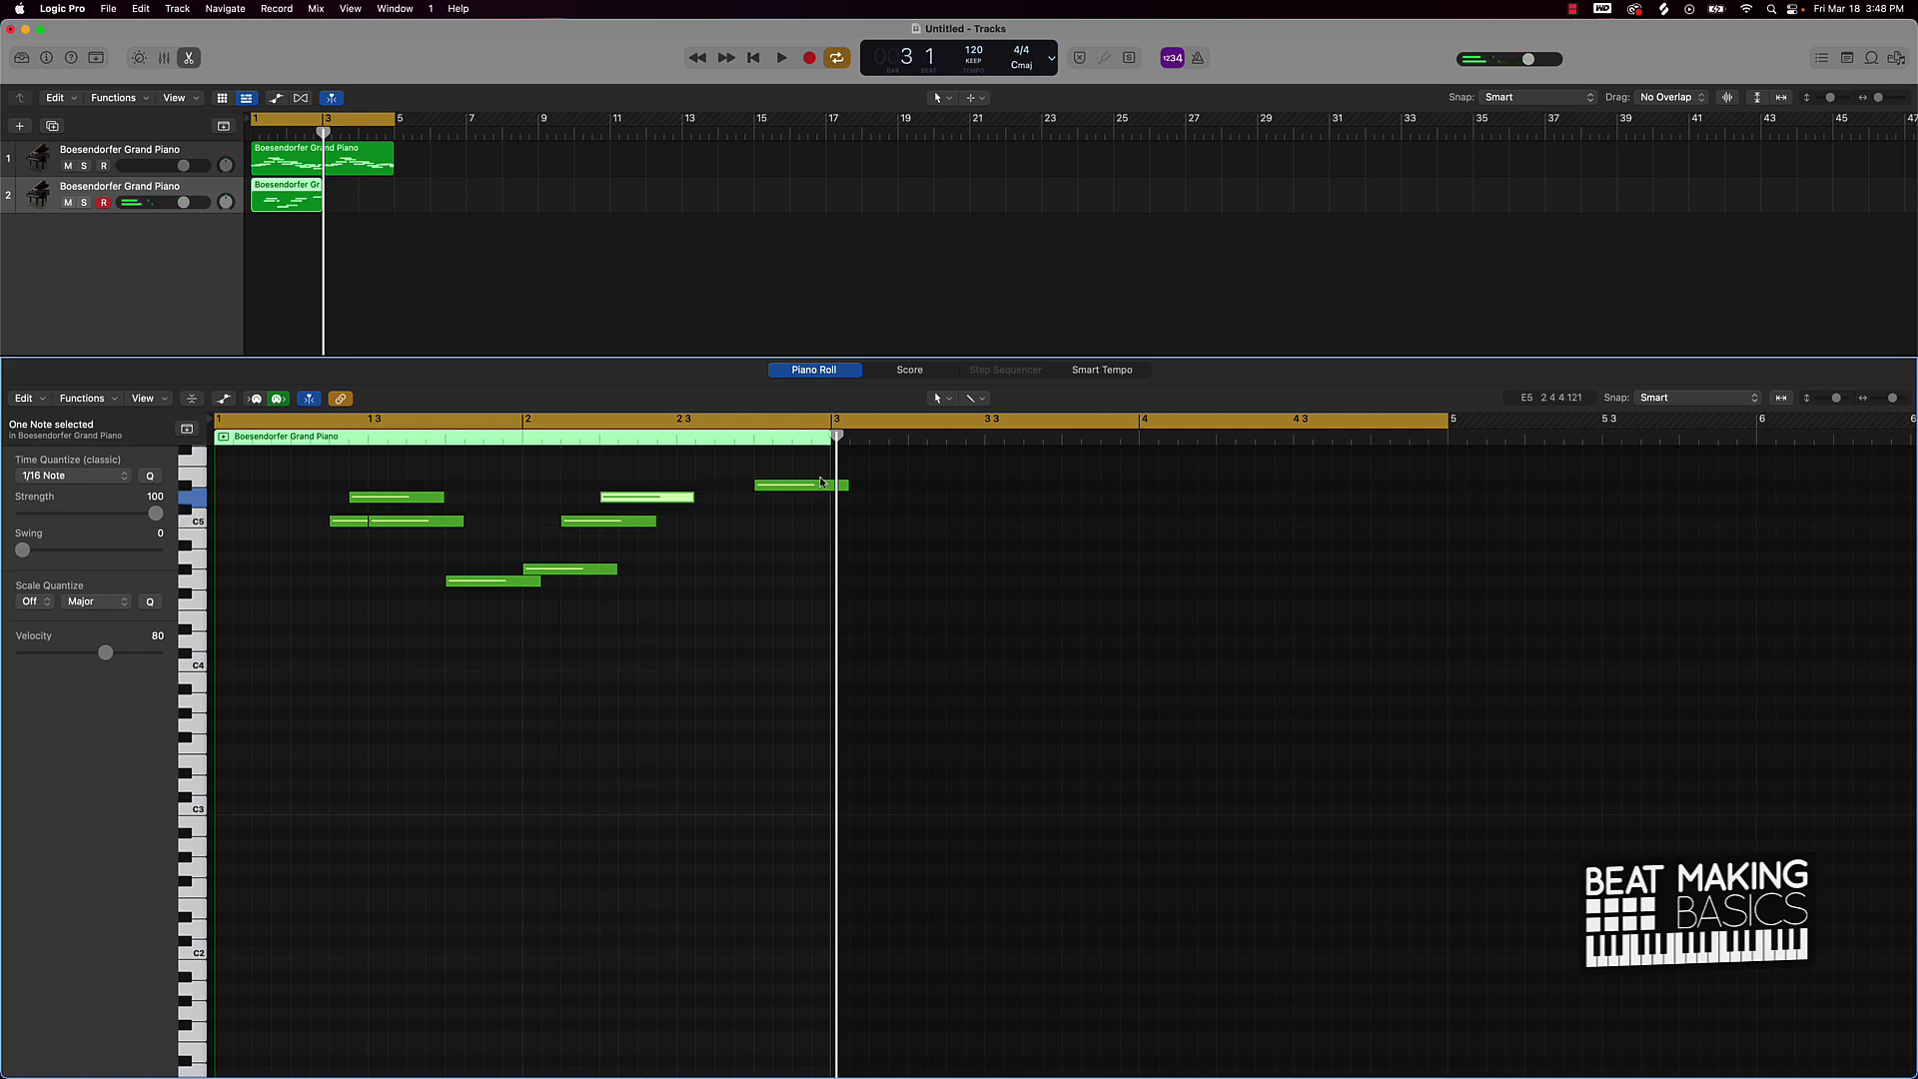
left_click_drag(804, 485, 688, 485)
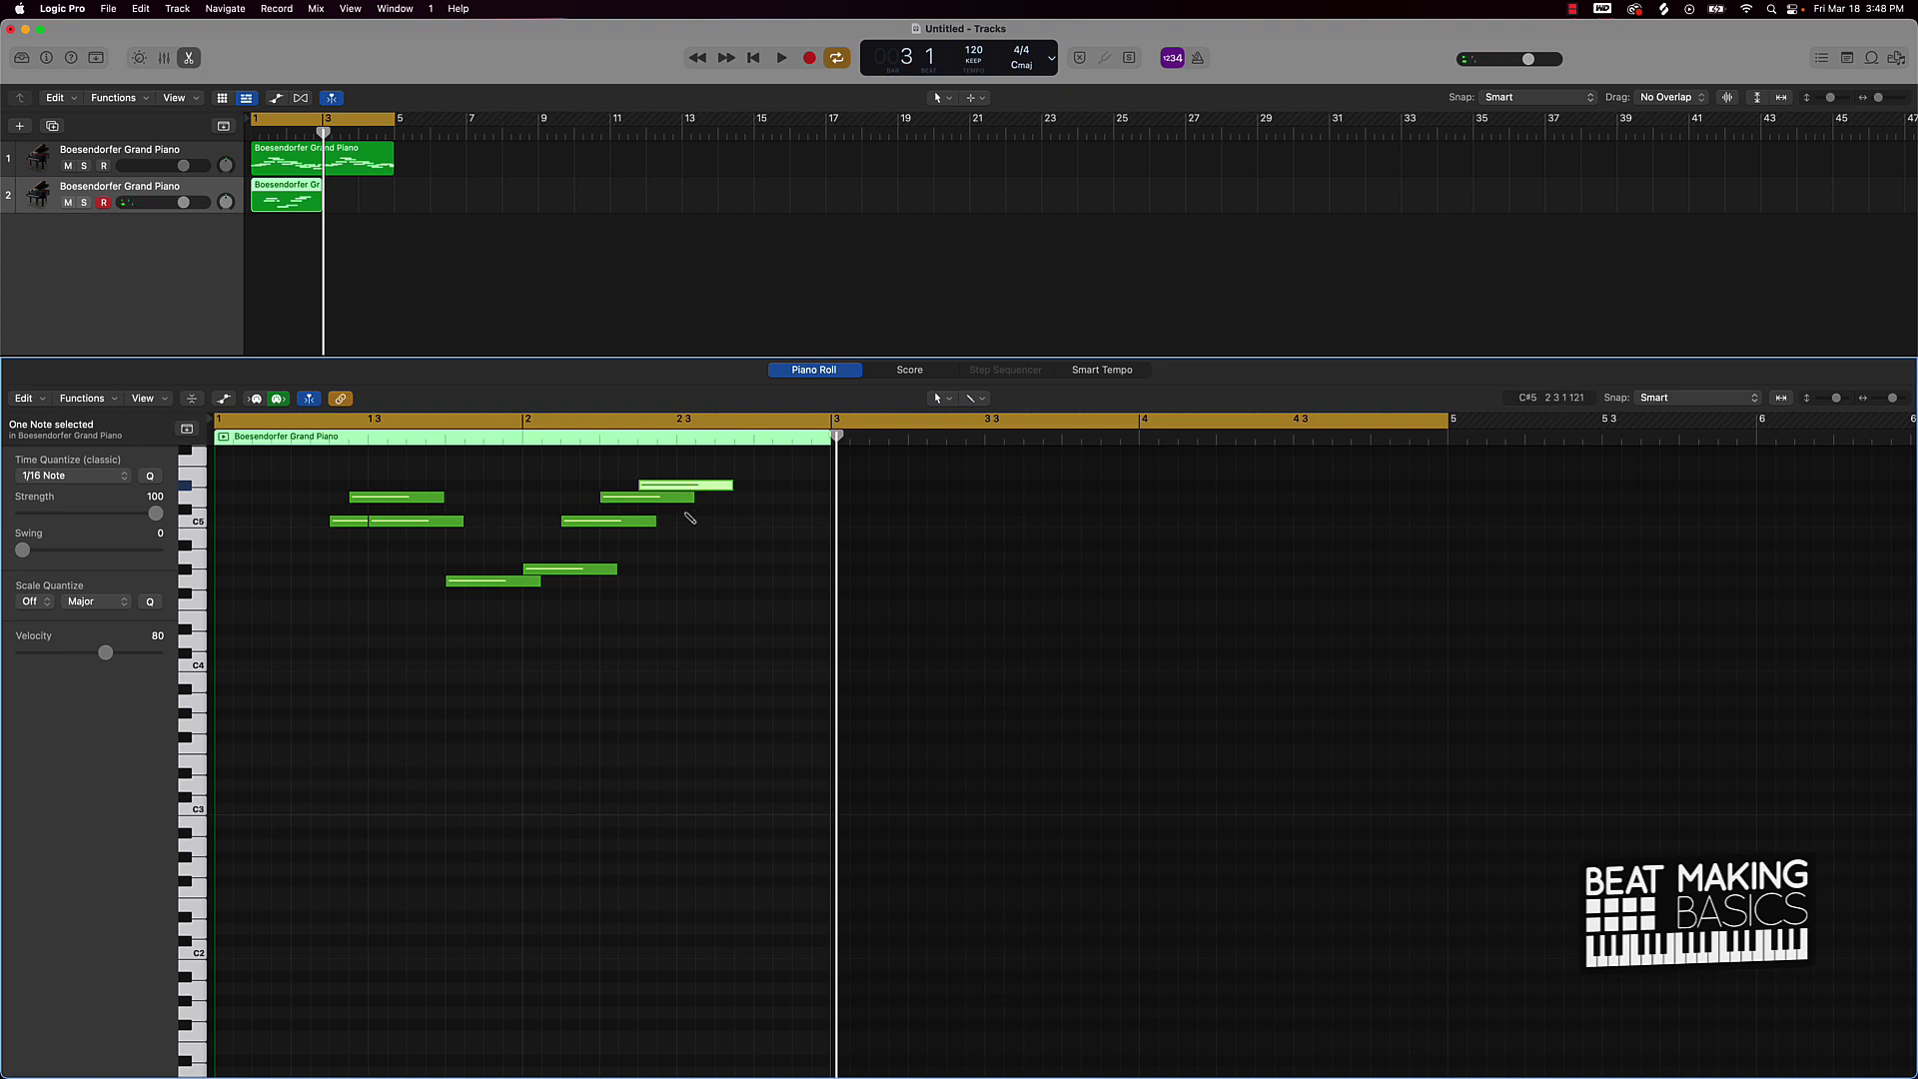
Fill the second half of bar 2 with D5, A#4, F4 and A#4 half a beat apart, and play from the start
left_click(689, 502, "super")
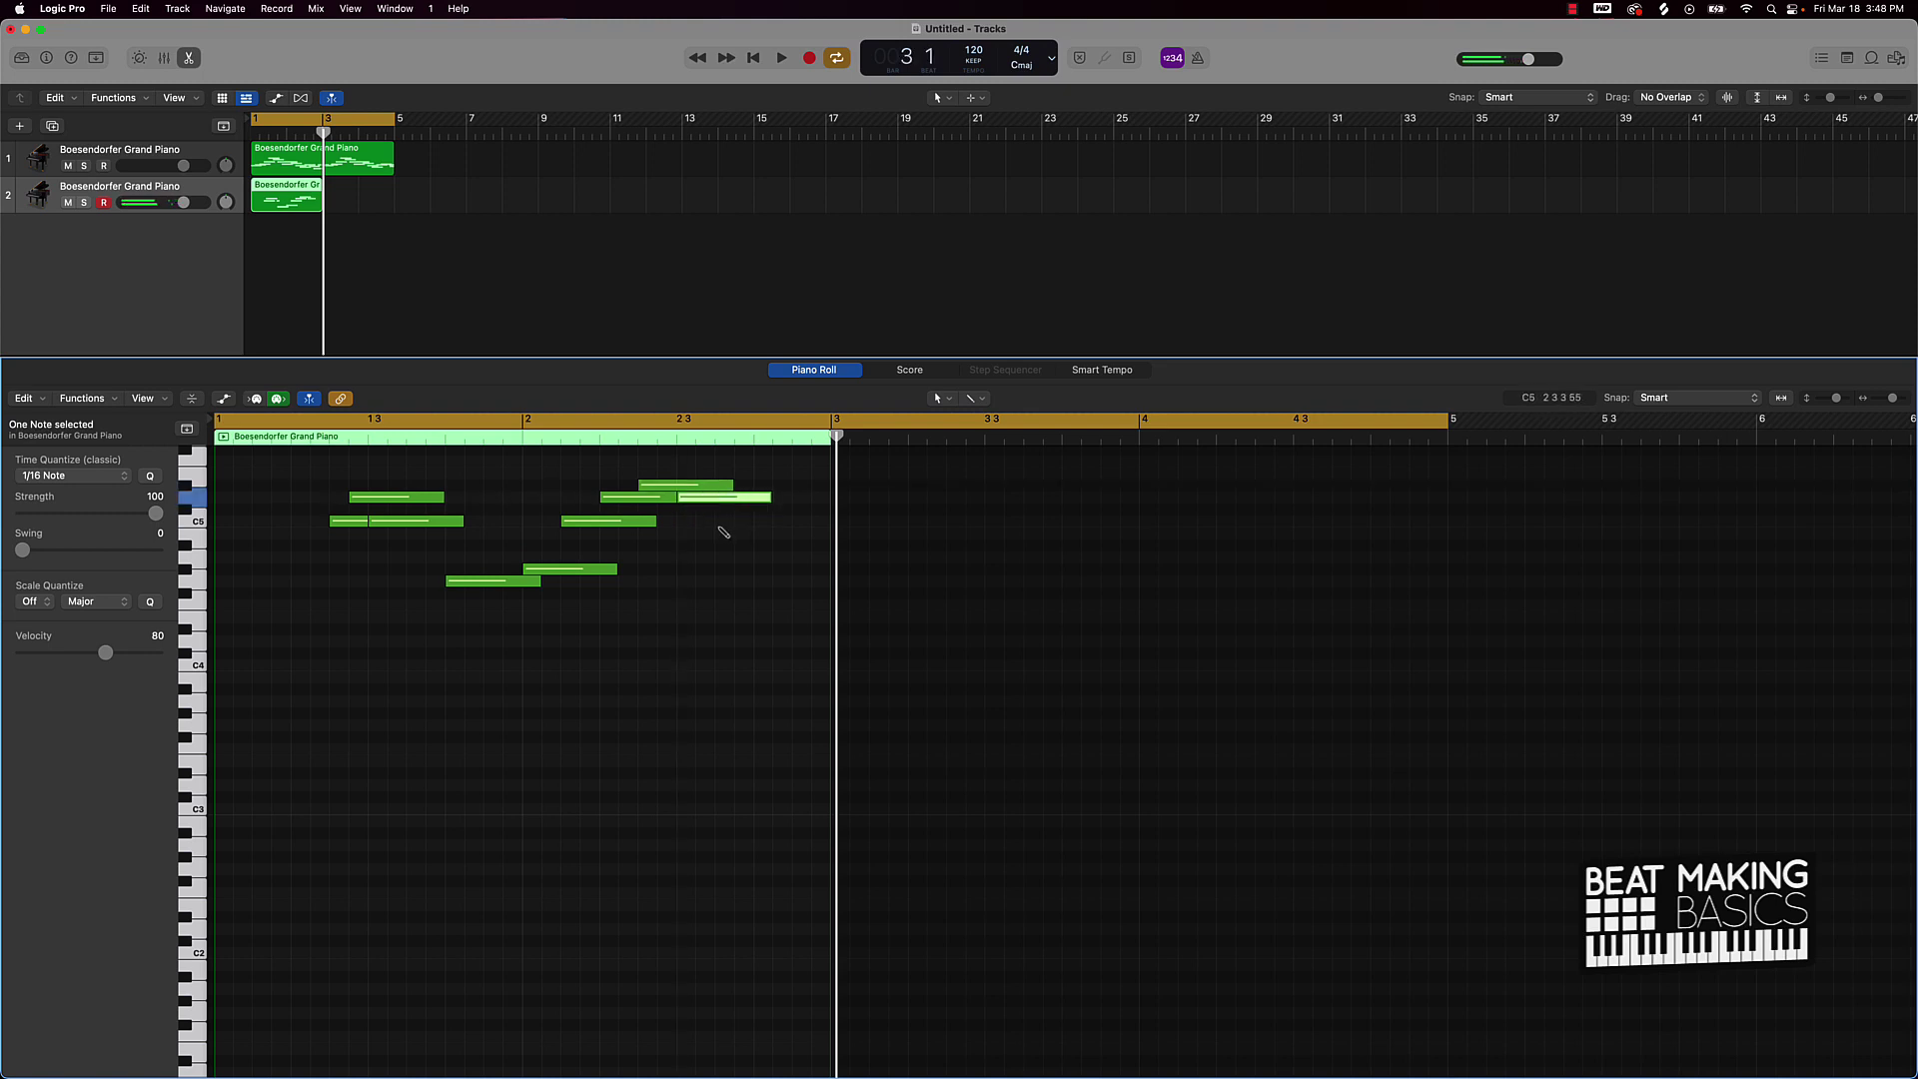
left_click_drag(719, 526, 747, 559)
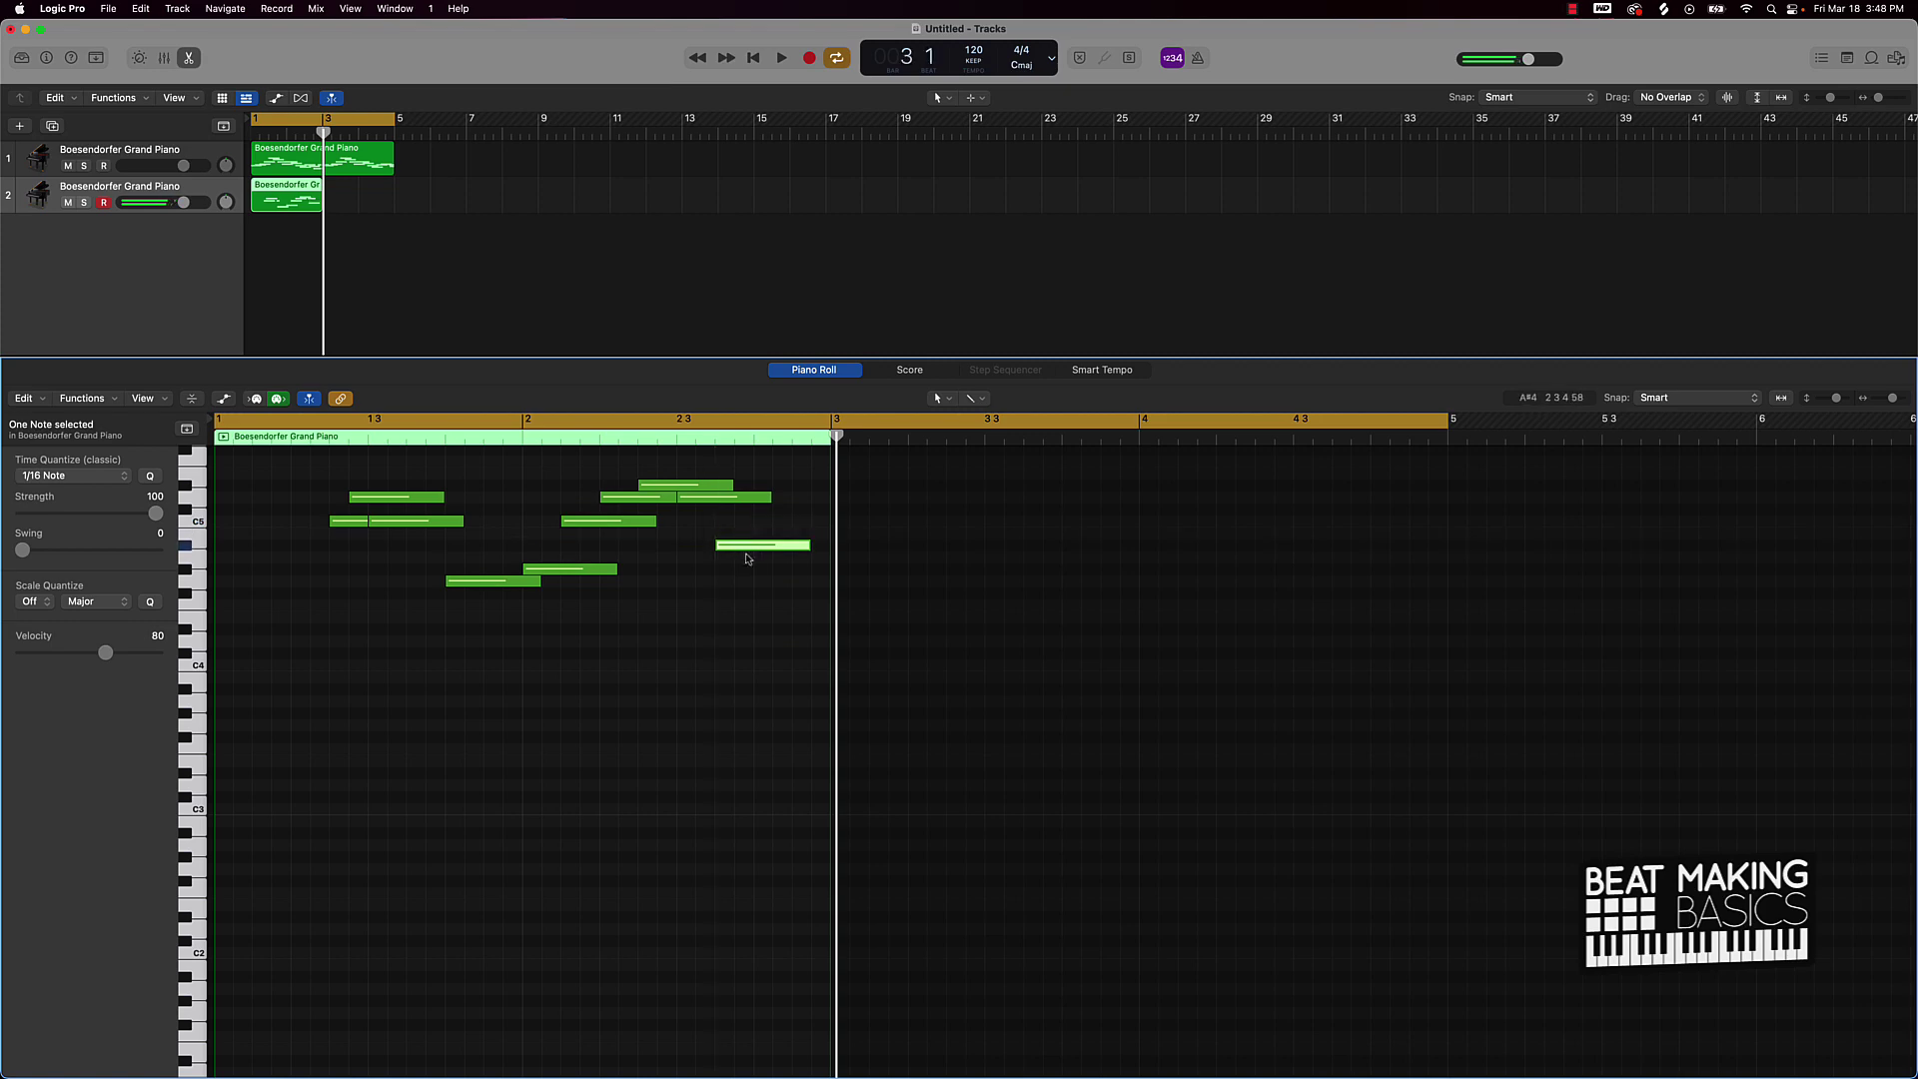
left_click(762, 605)
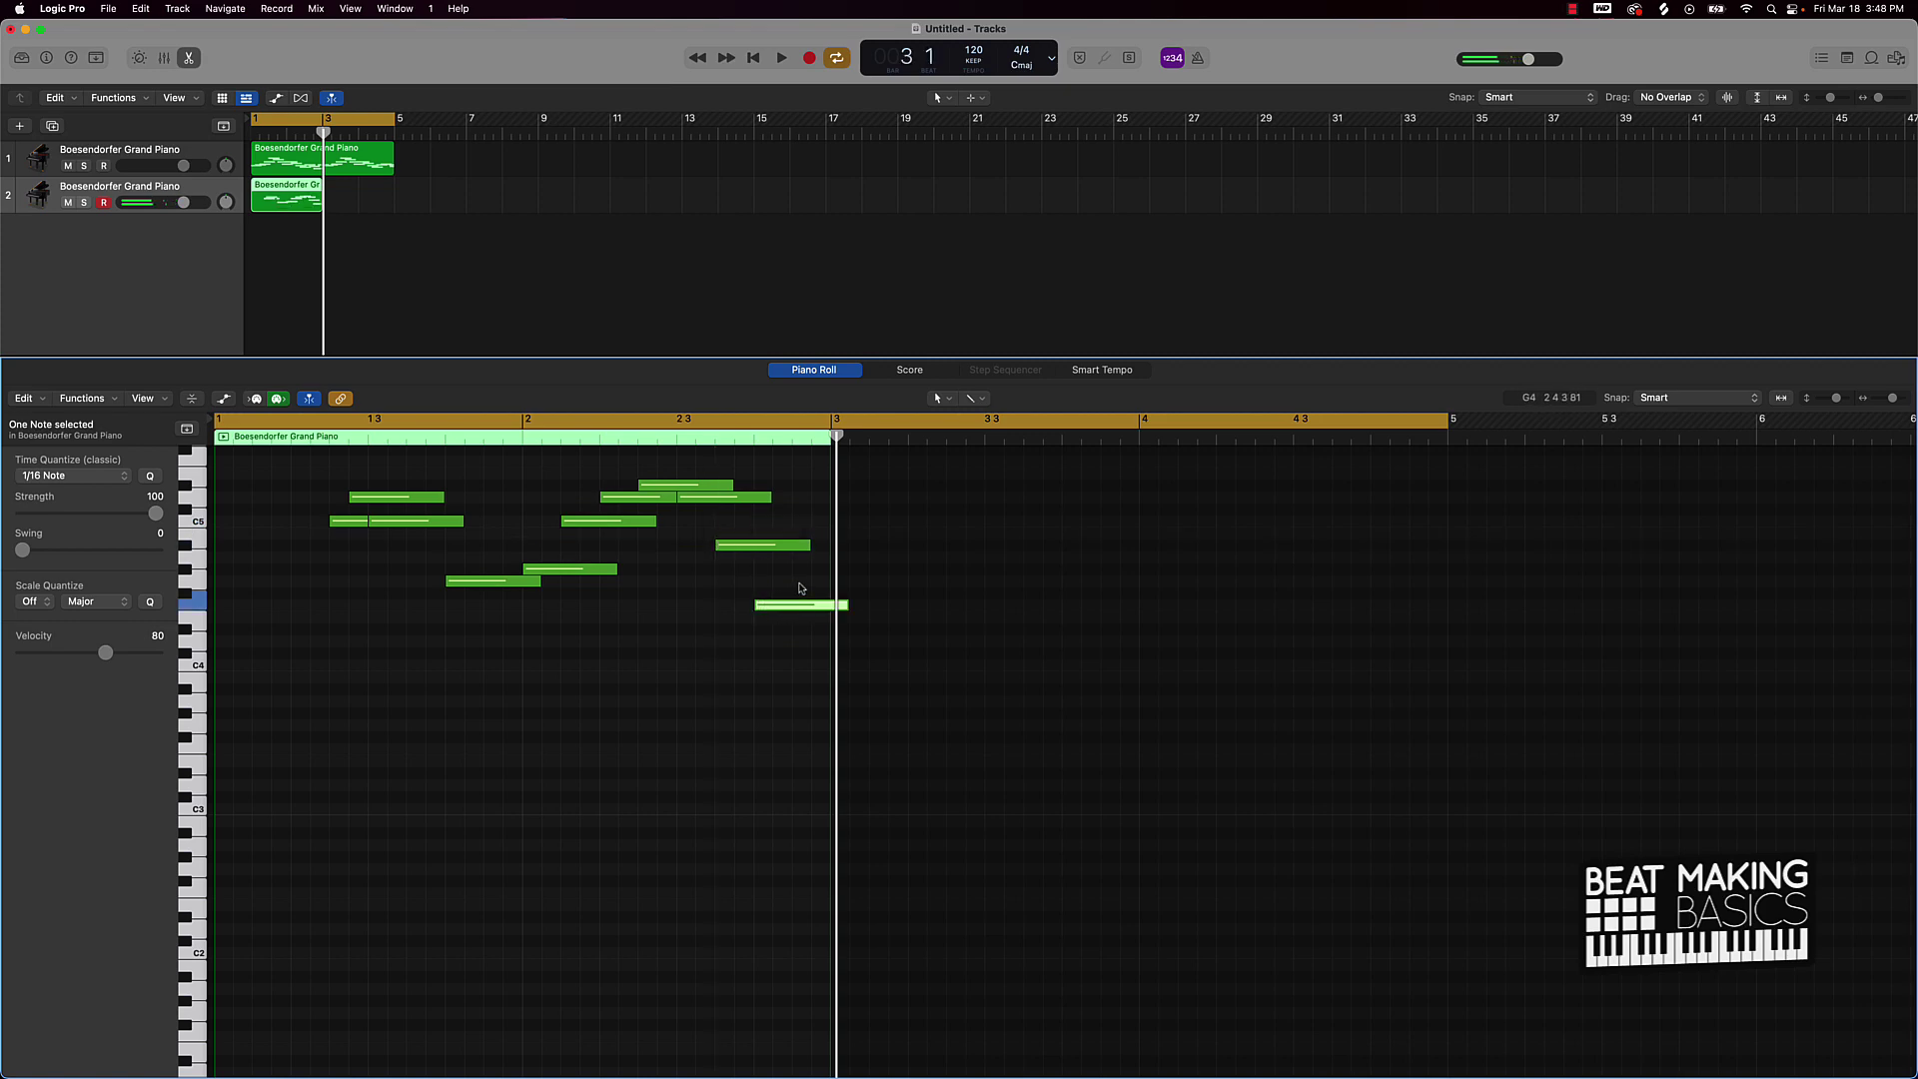
left_click(801, 582)
left_click_drag(801, 585, 802, 549)
left_click(773, 580)
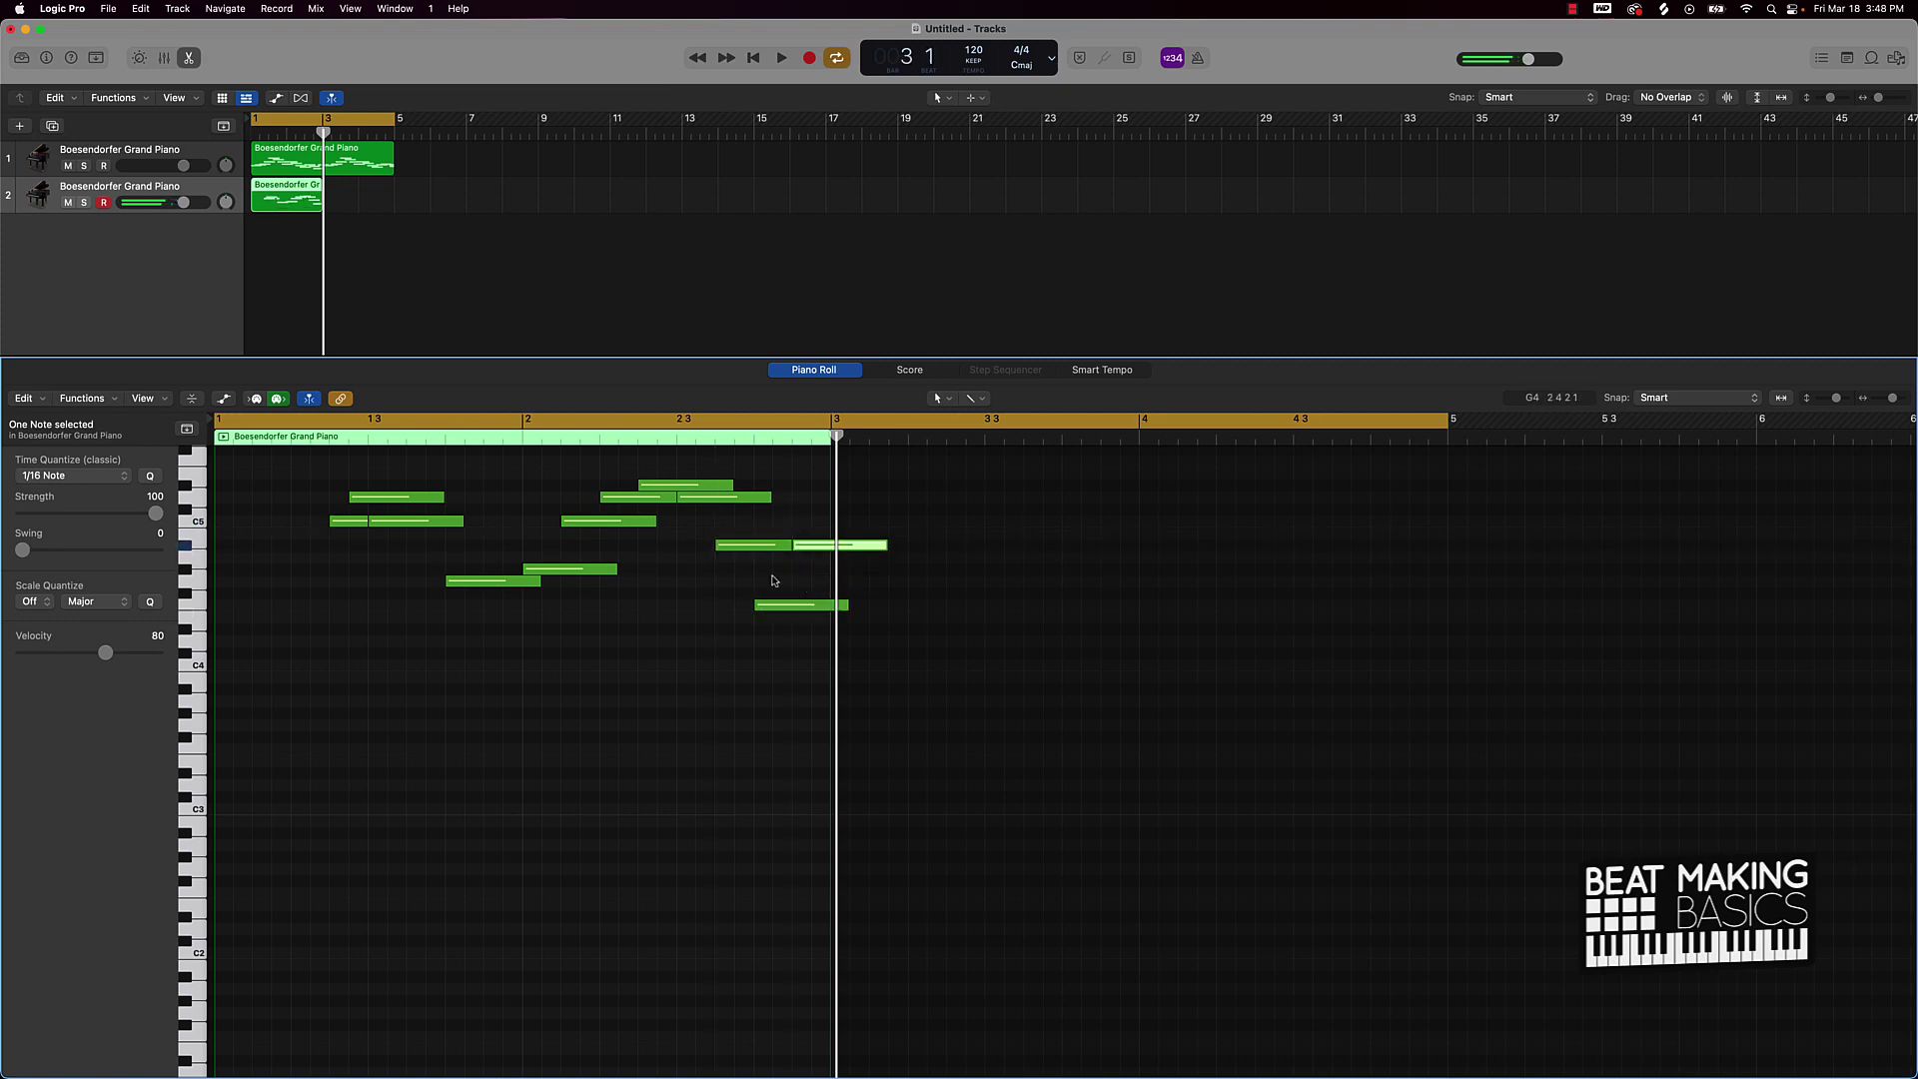
key("Return")
key("space")
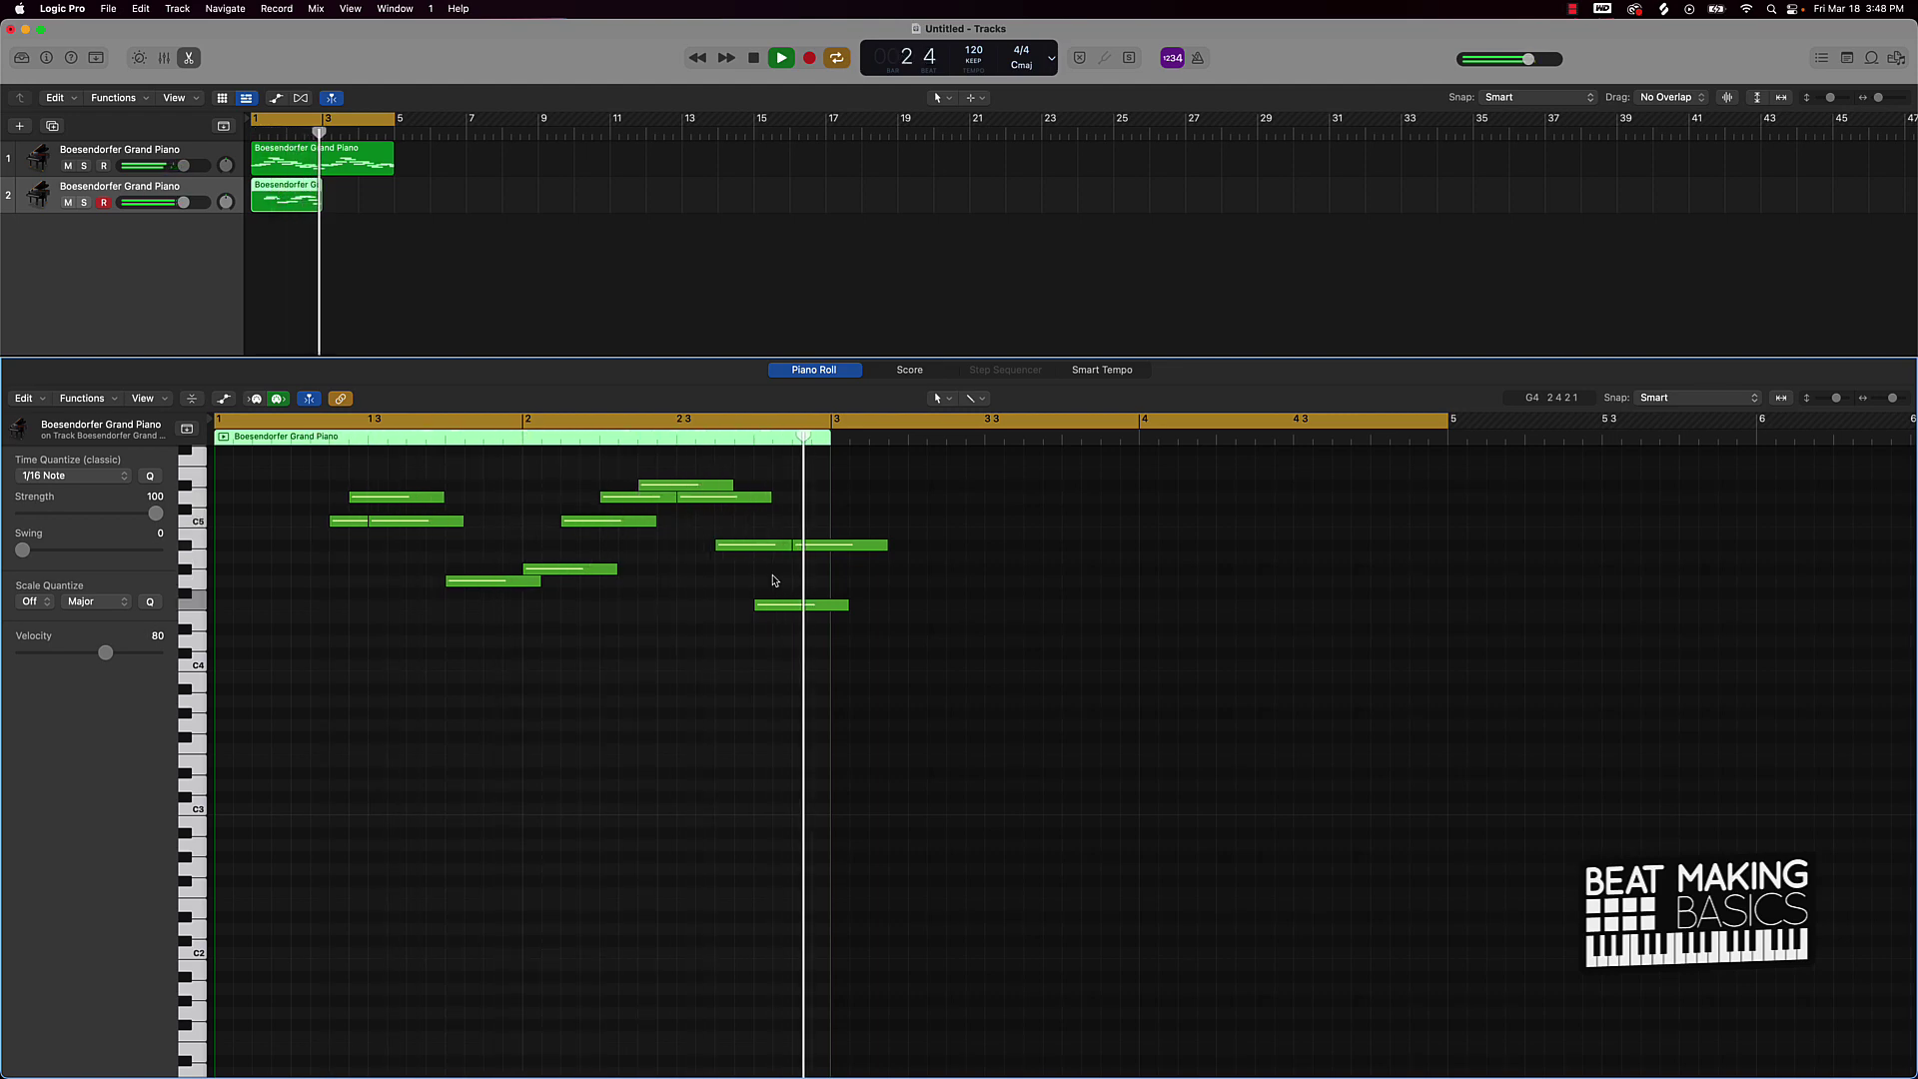
key("space")
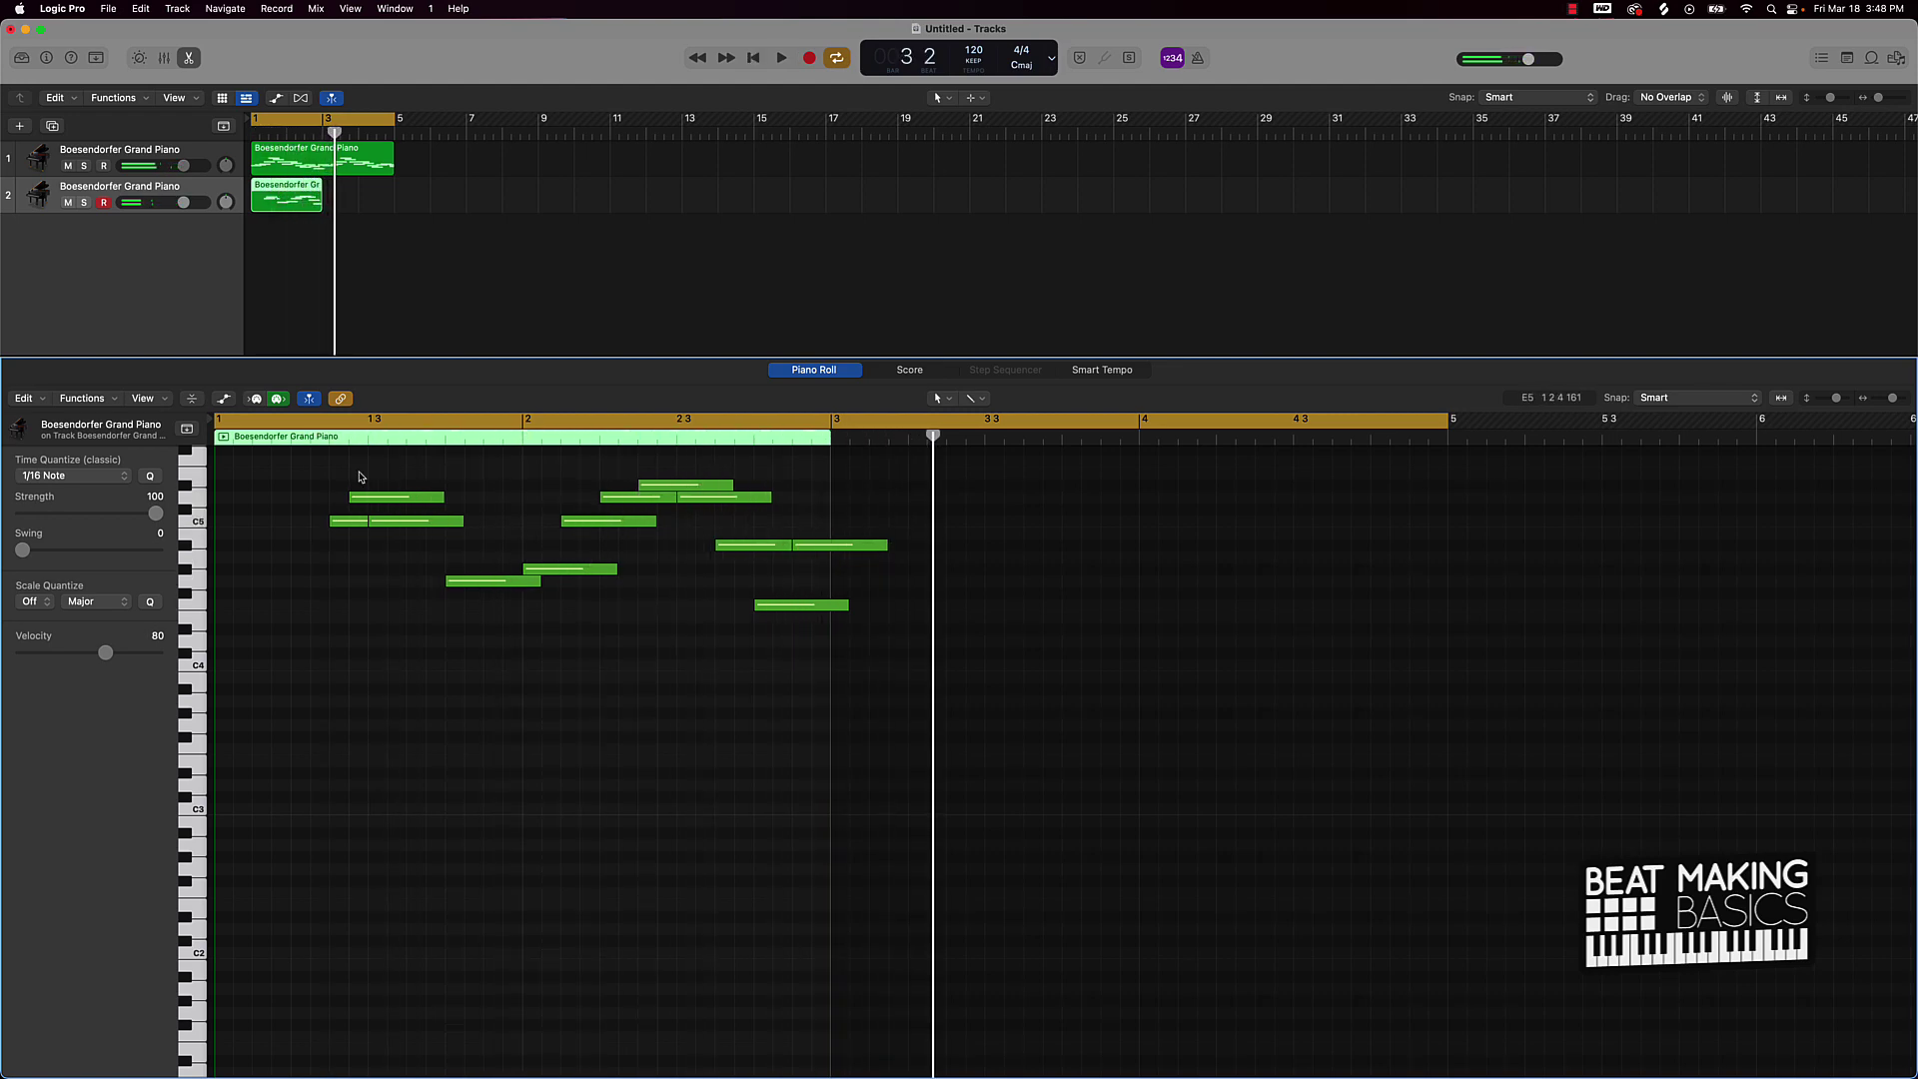
Copy all twelve notes to the start of bar 3, four semitones lower so they begin on G#4, and play the result
left_click_drag(343, 478, 934, 698)
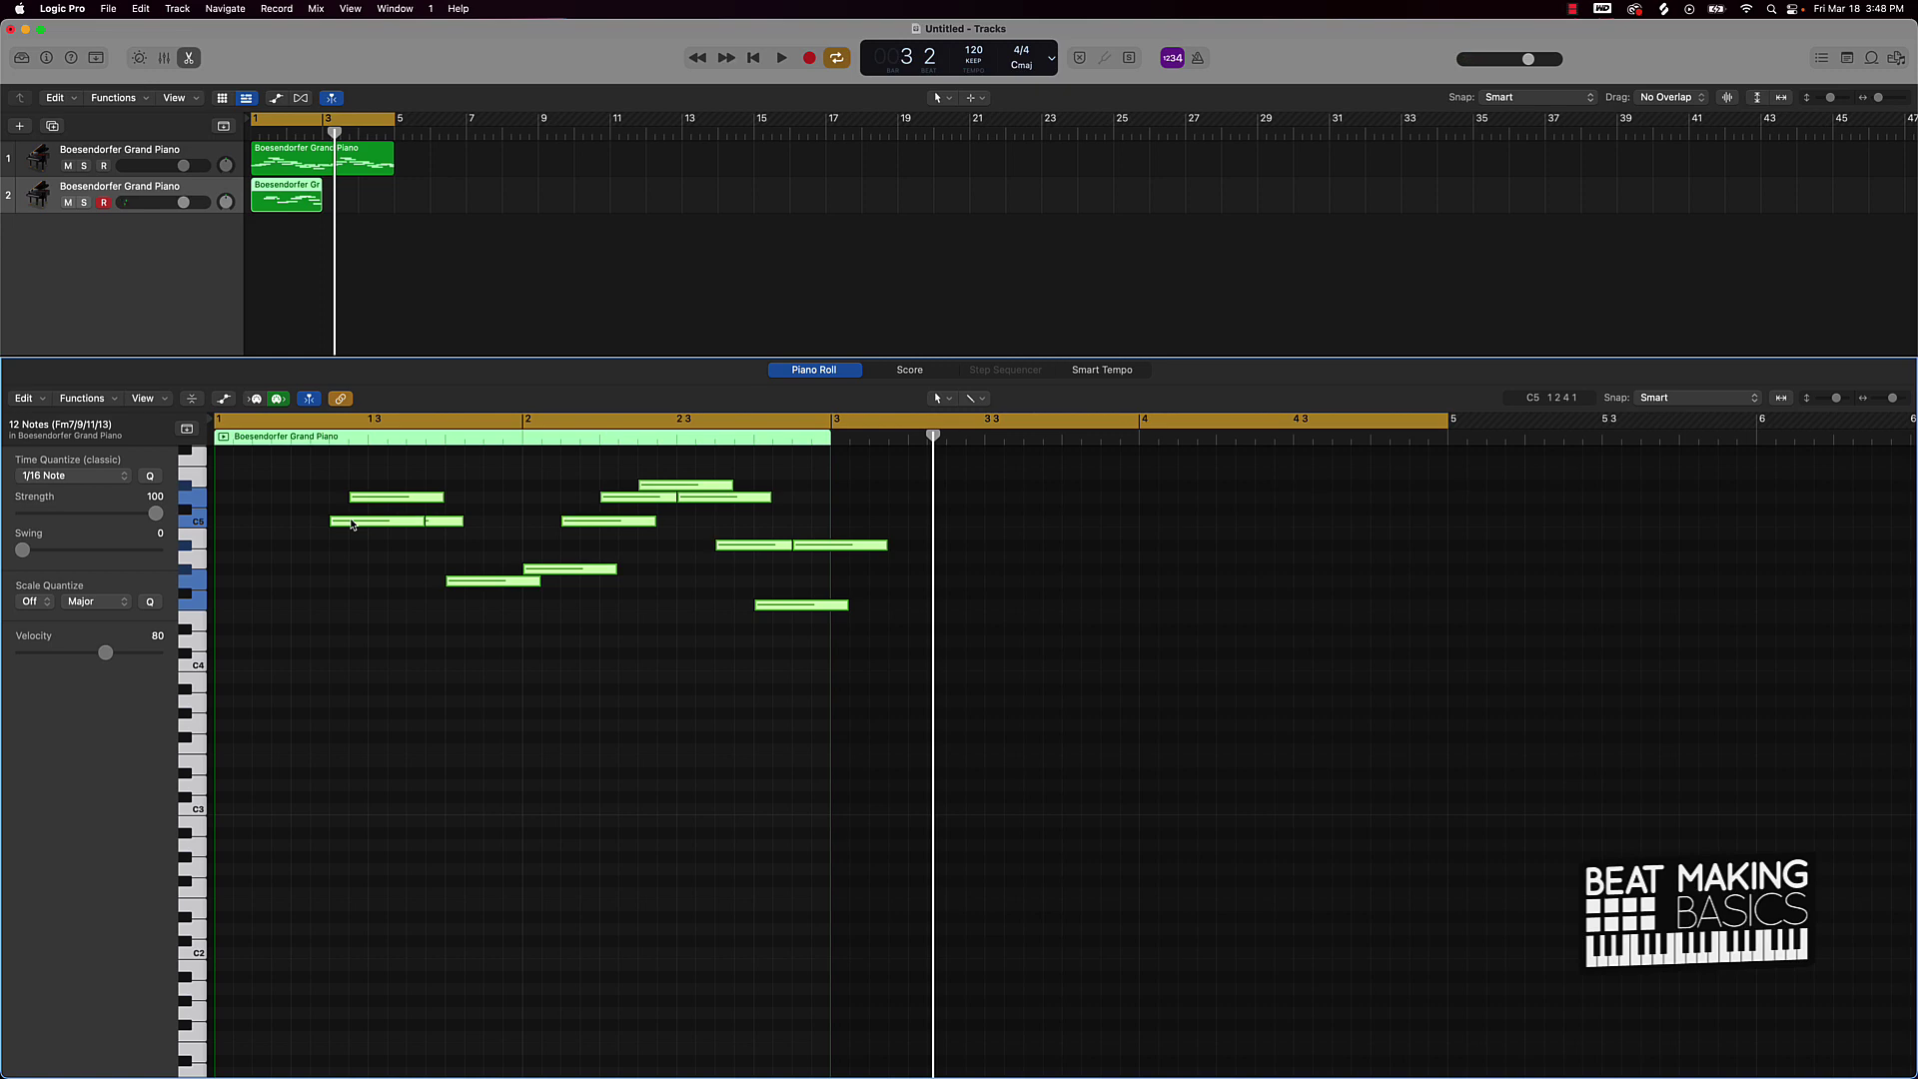
left_click_drag(352, 523, 854, 576)
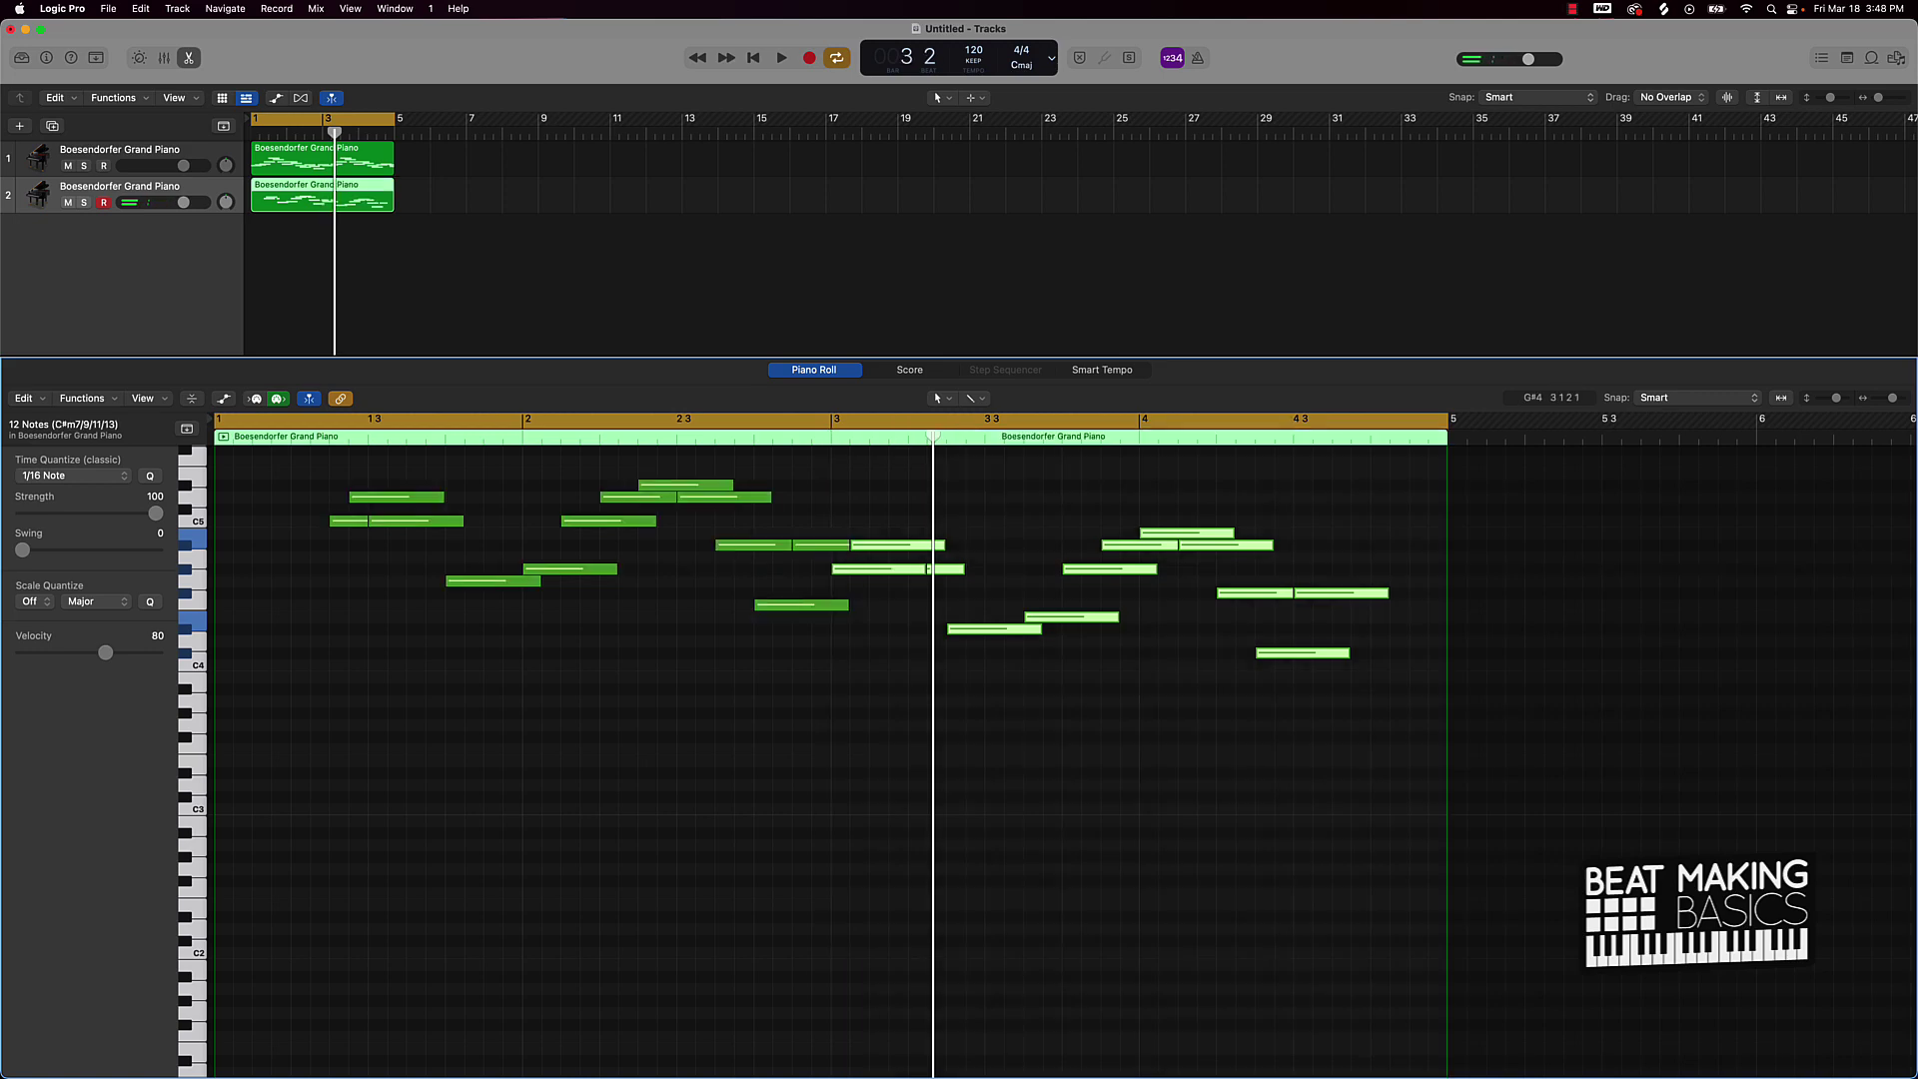
key("space")
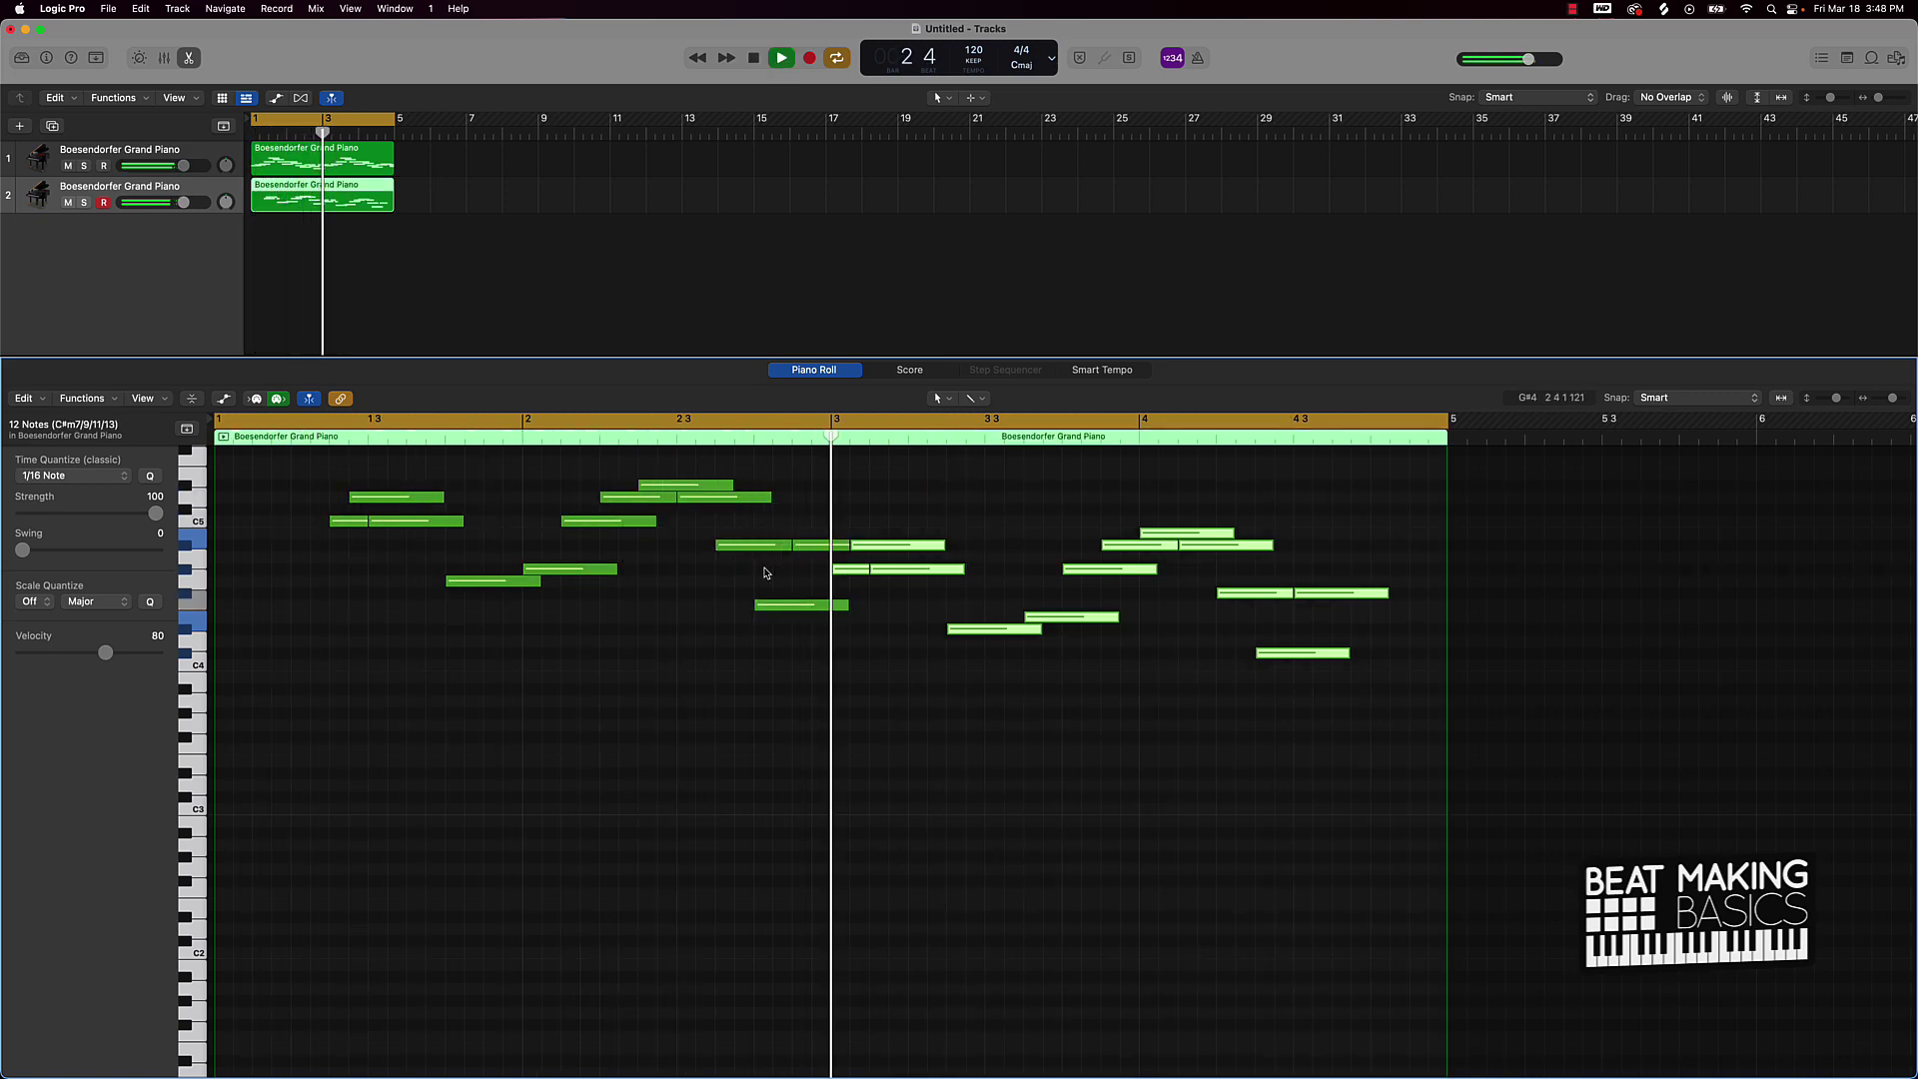
key("space")
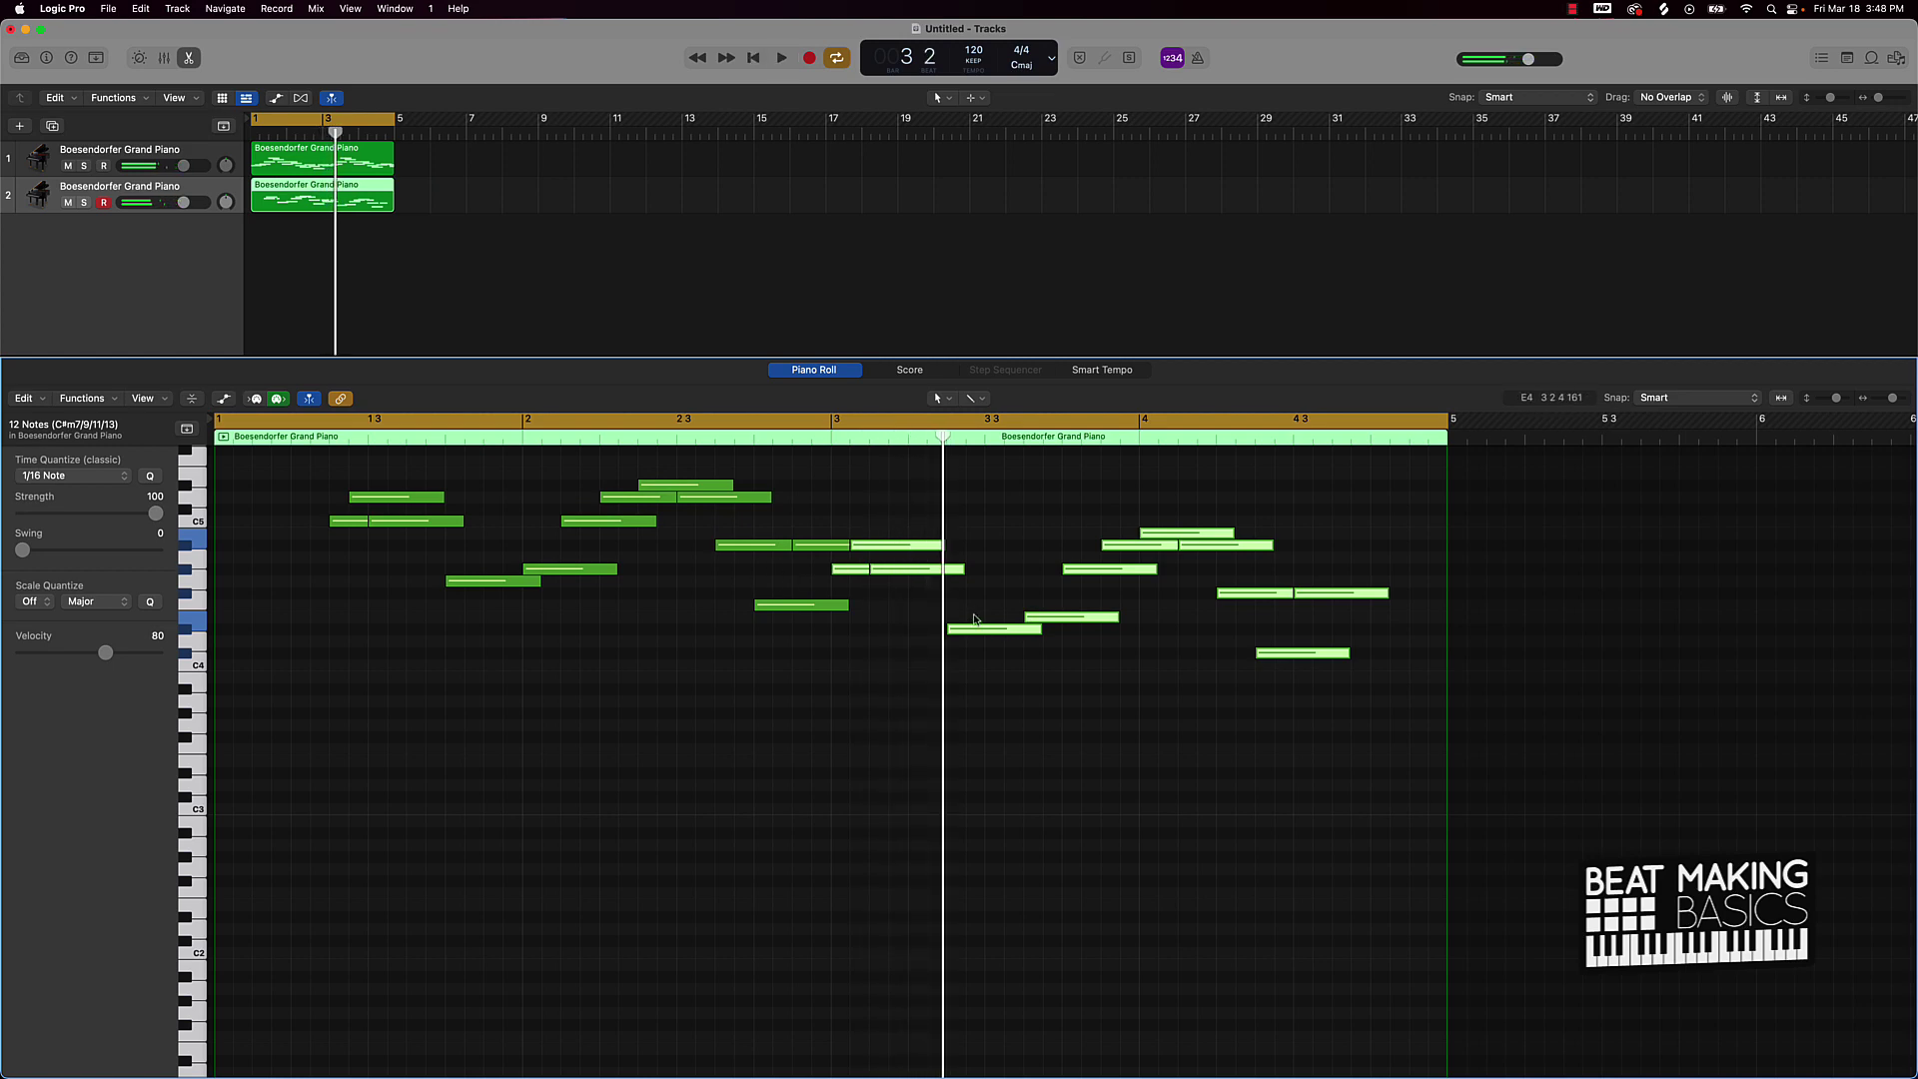
key("space")
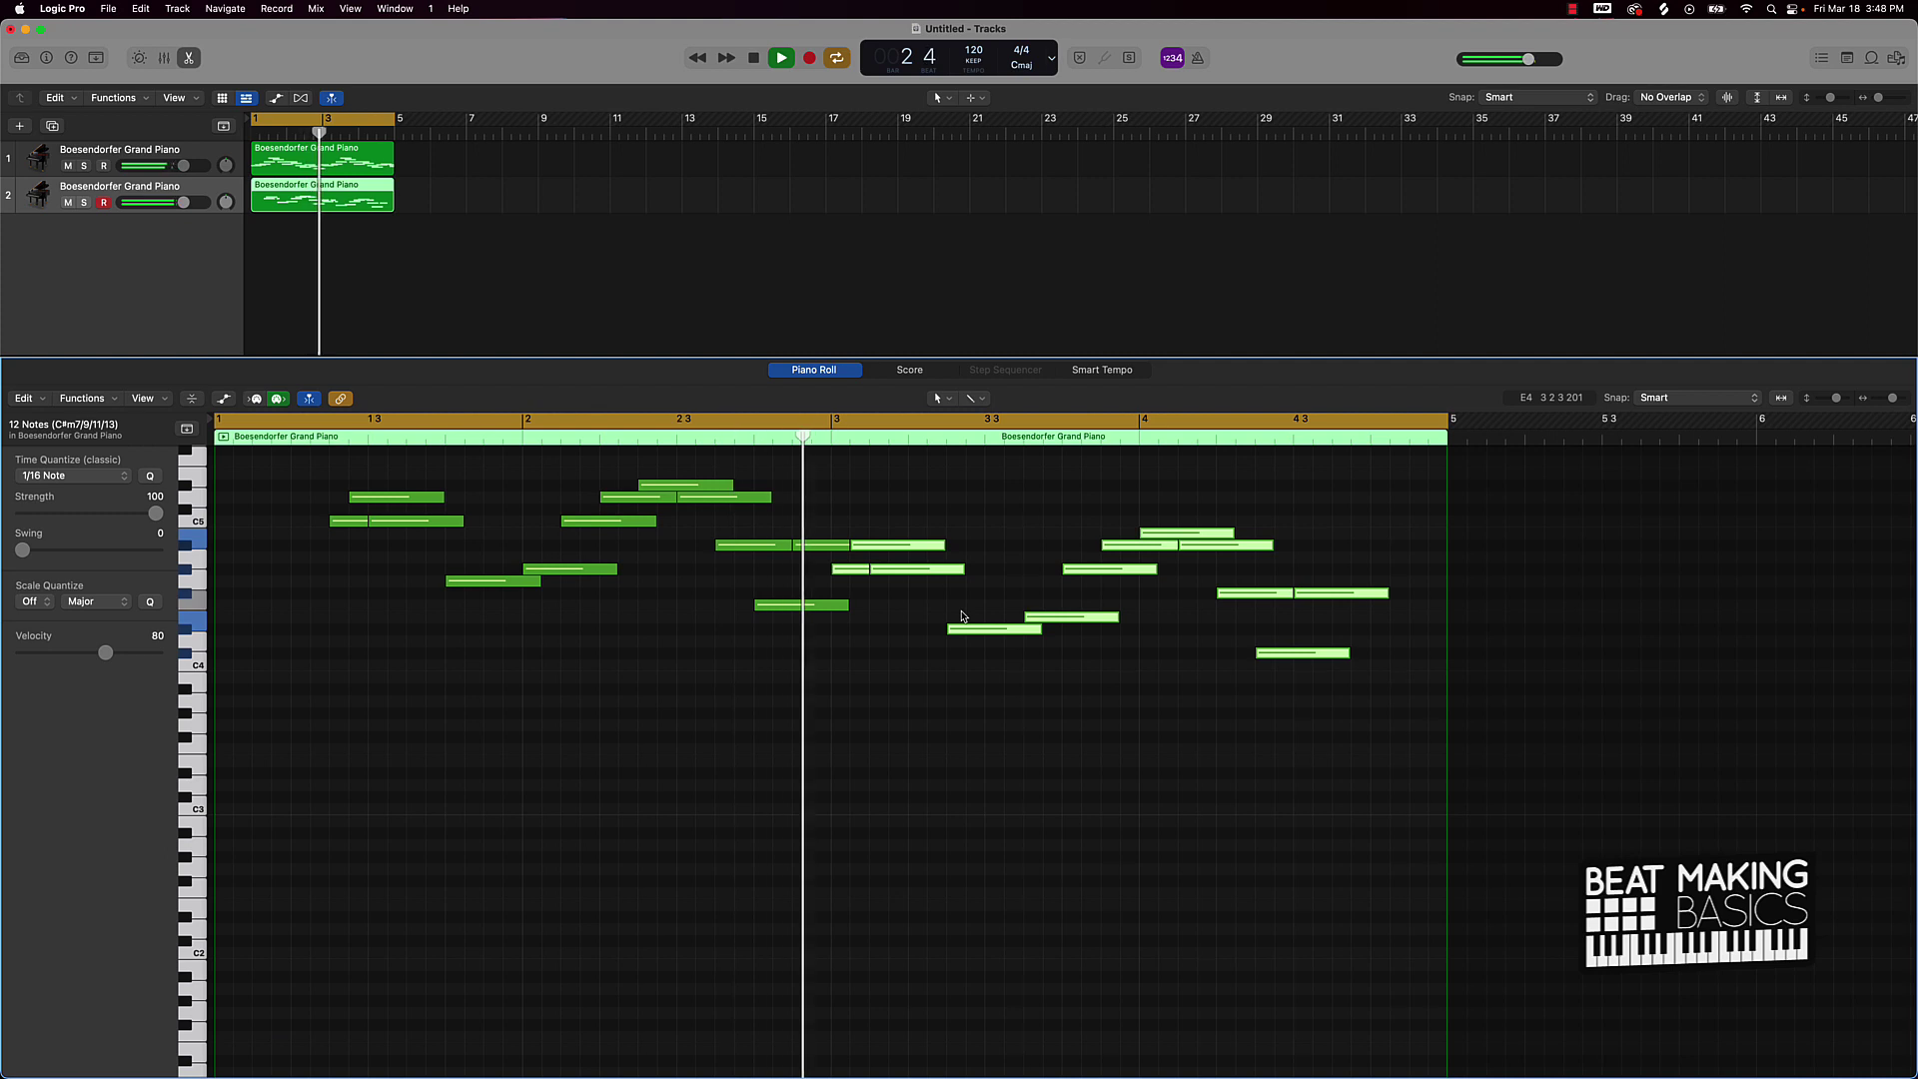
key("space")
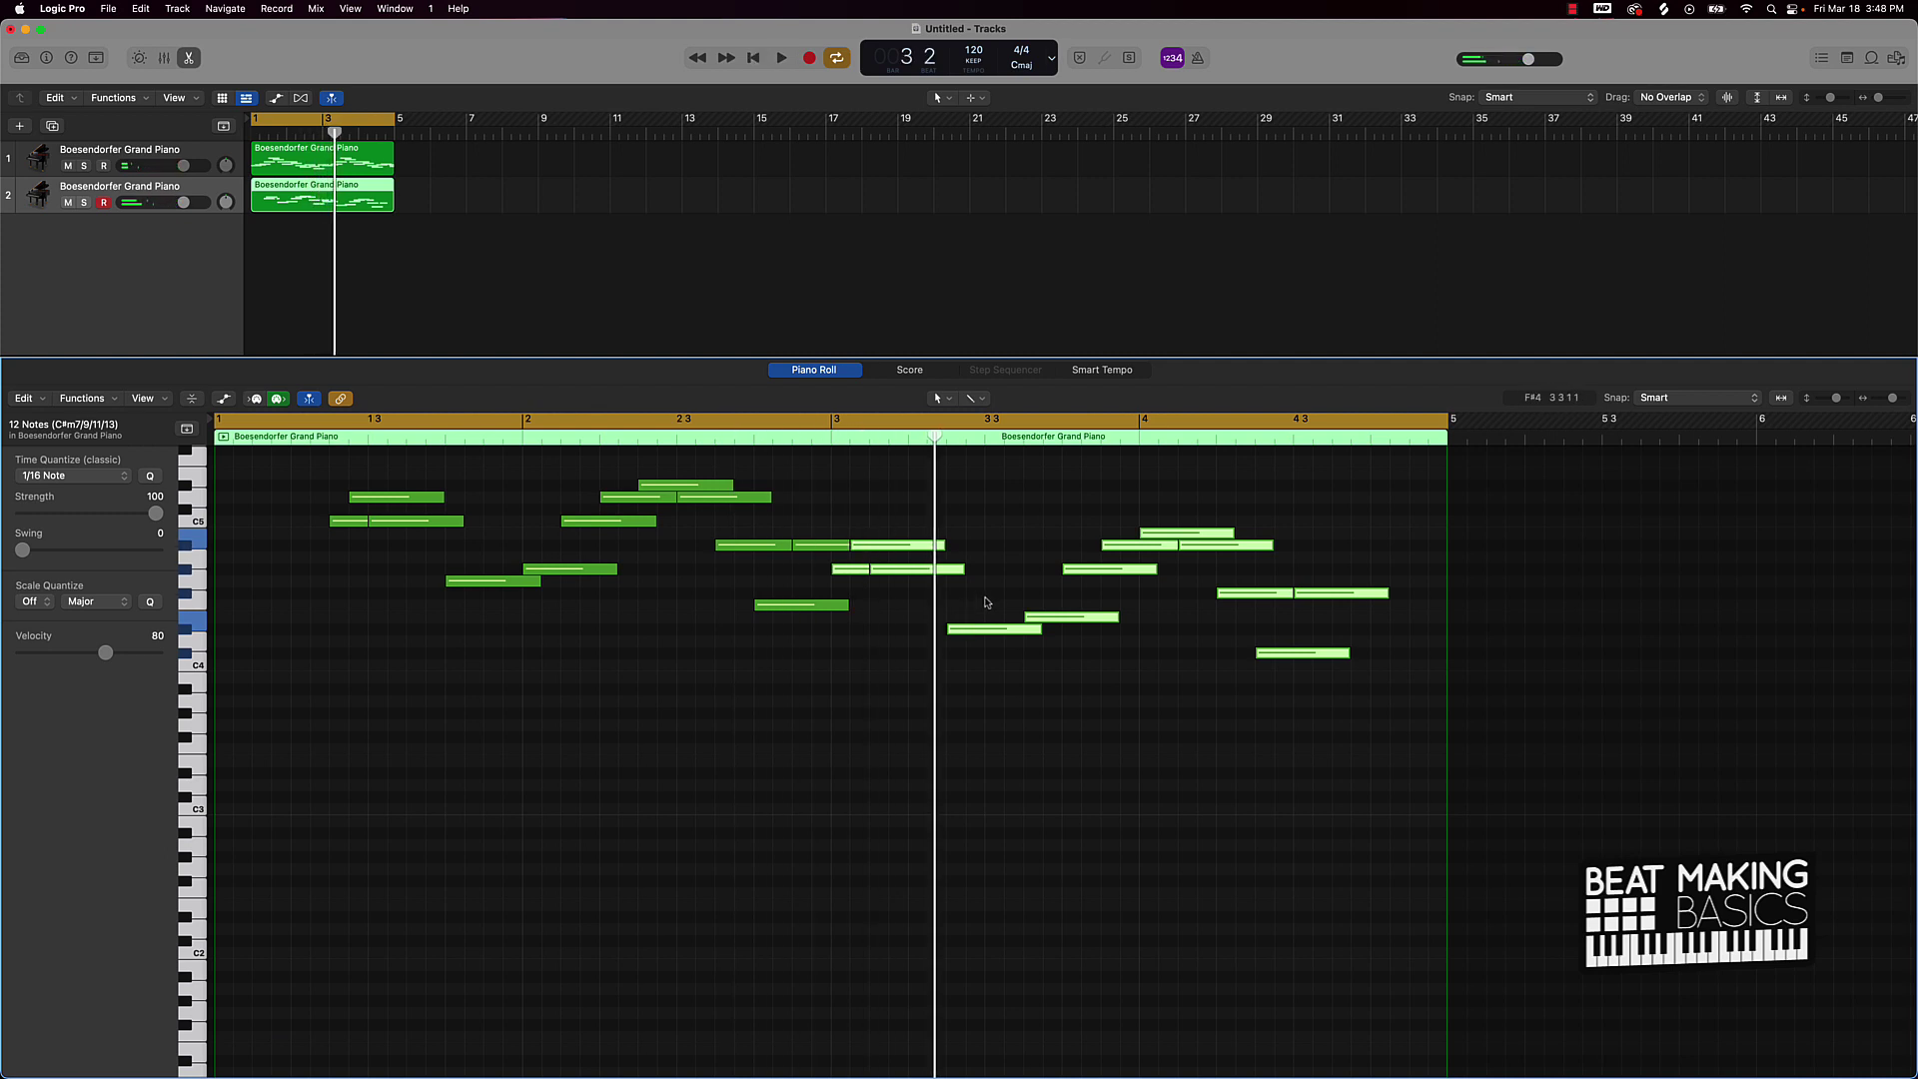
Delete the last eight copied notes in bars 3 and 4, keeping the first four notes of the copy
left_click(990, 607)
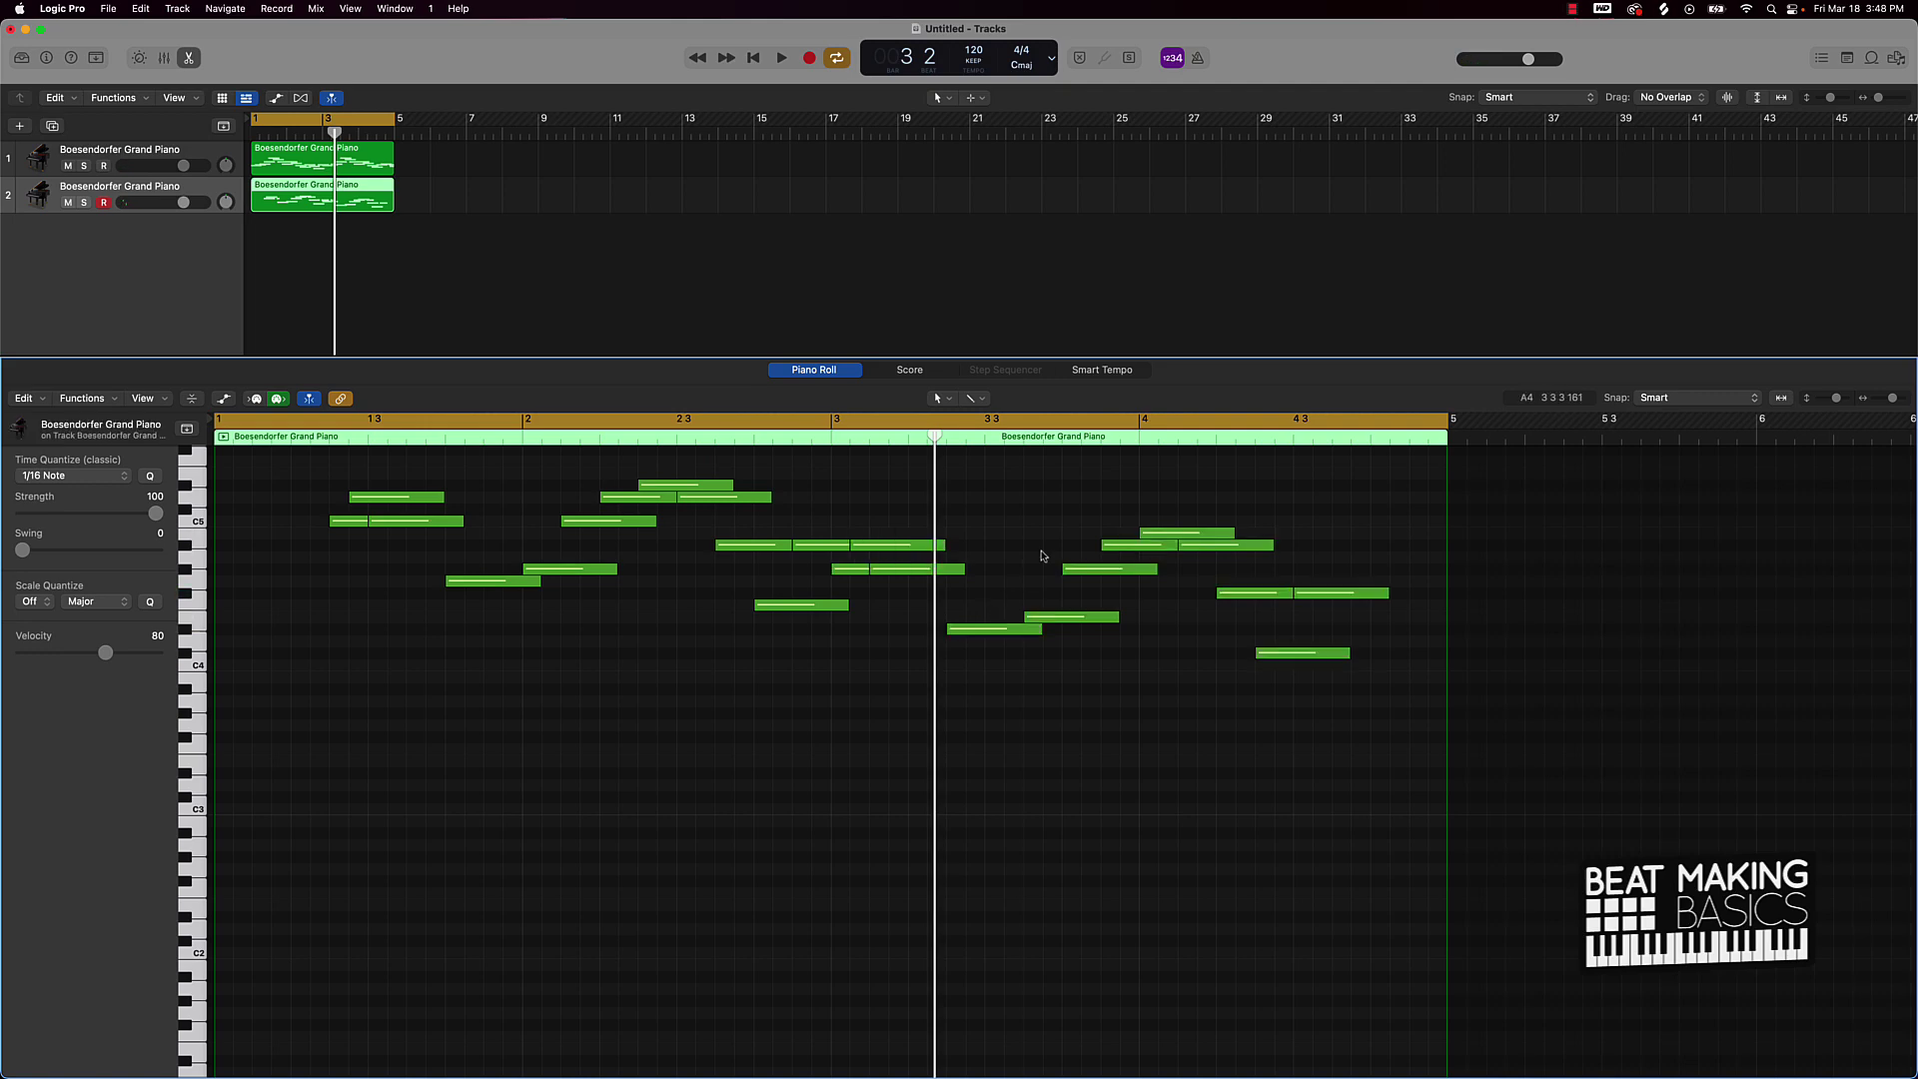
left_click_drag(1085, 506, 1403, 707)
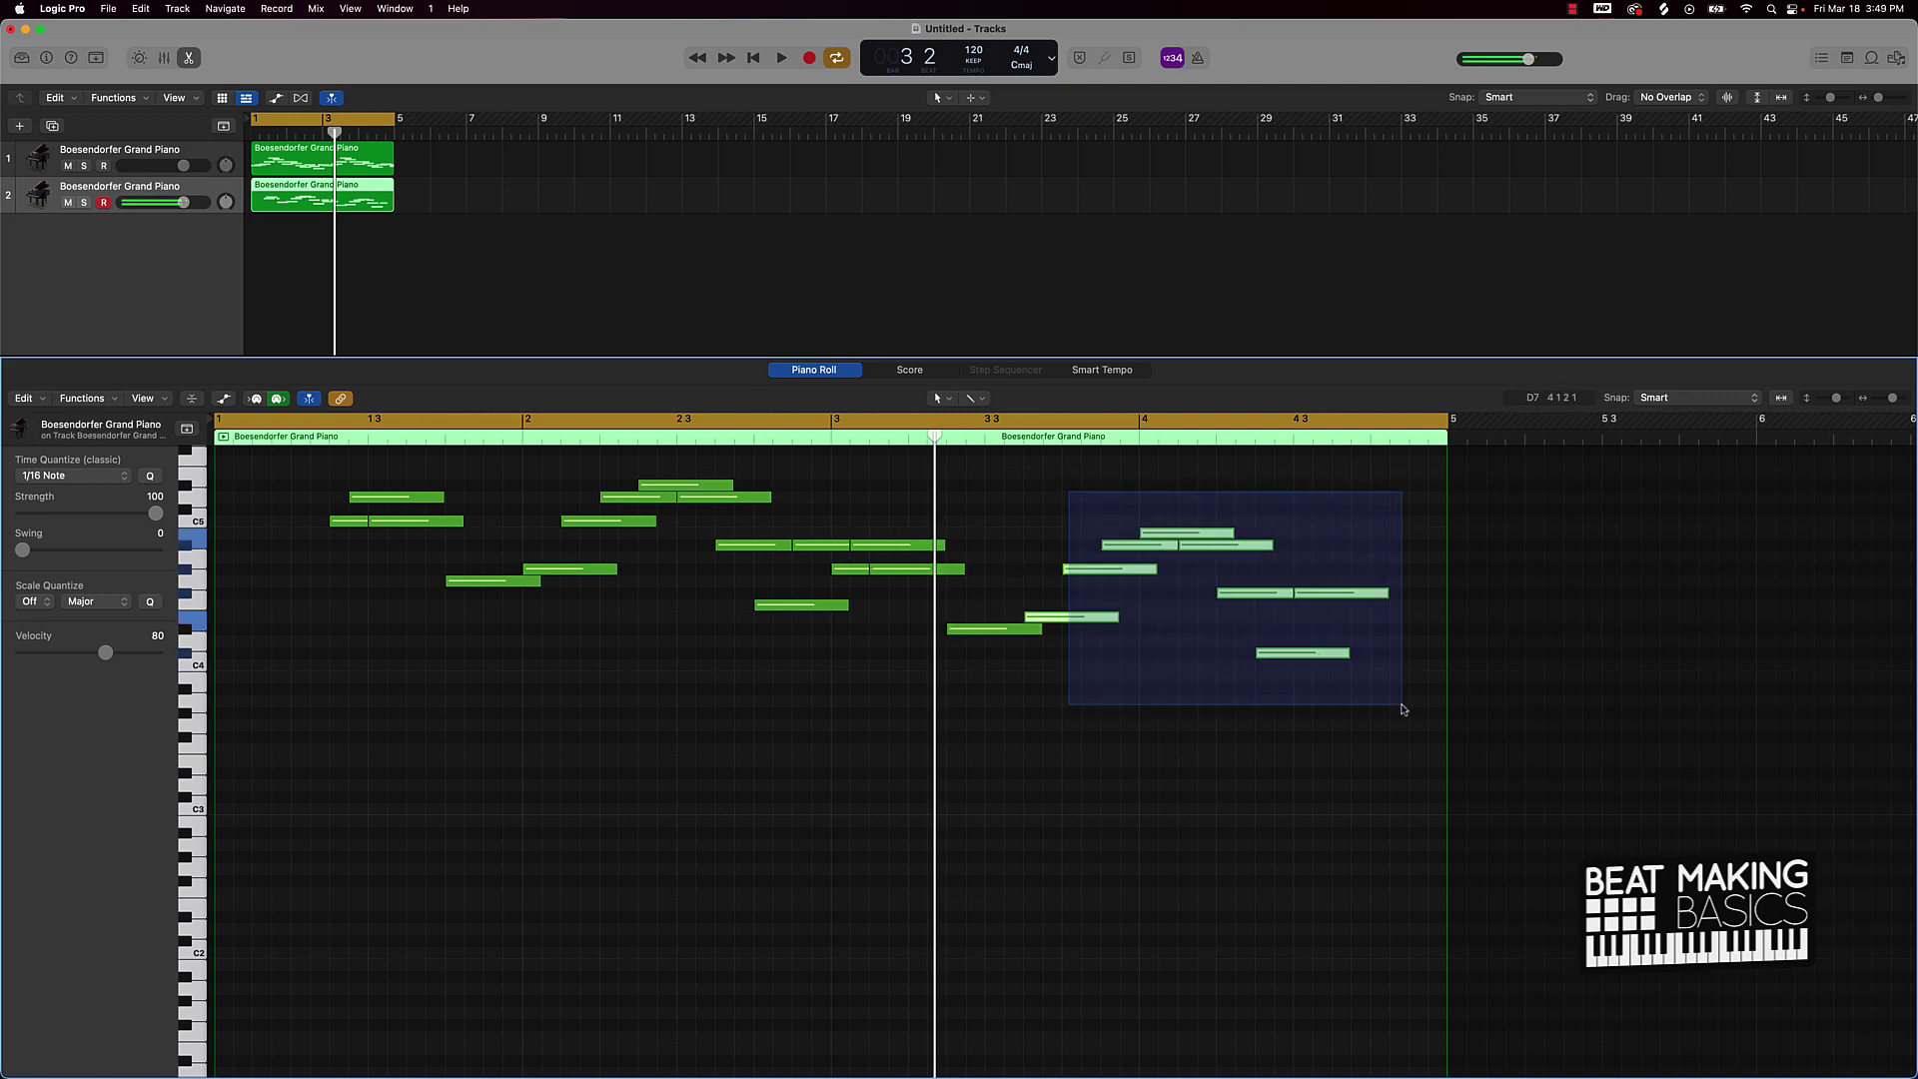
key("Delete")
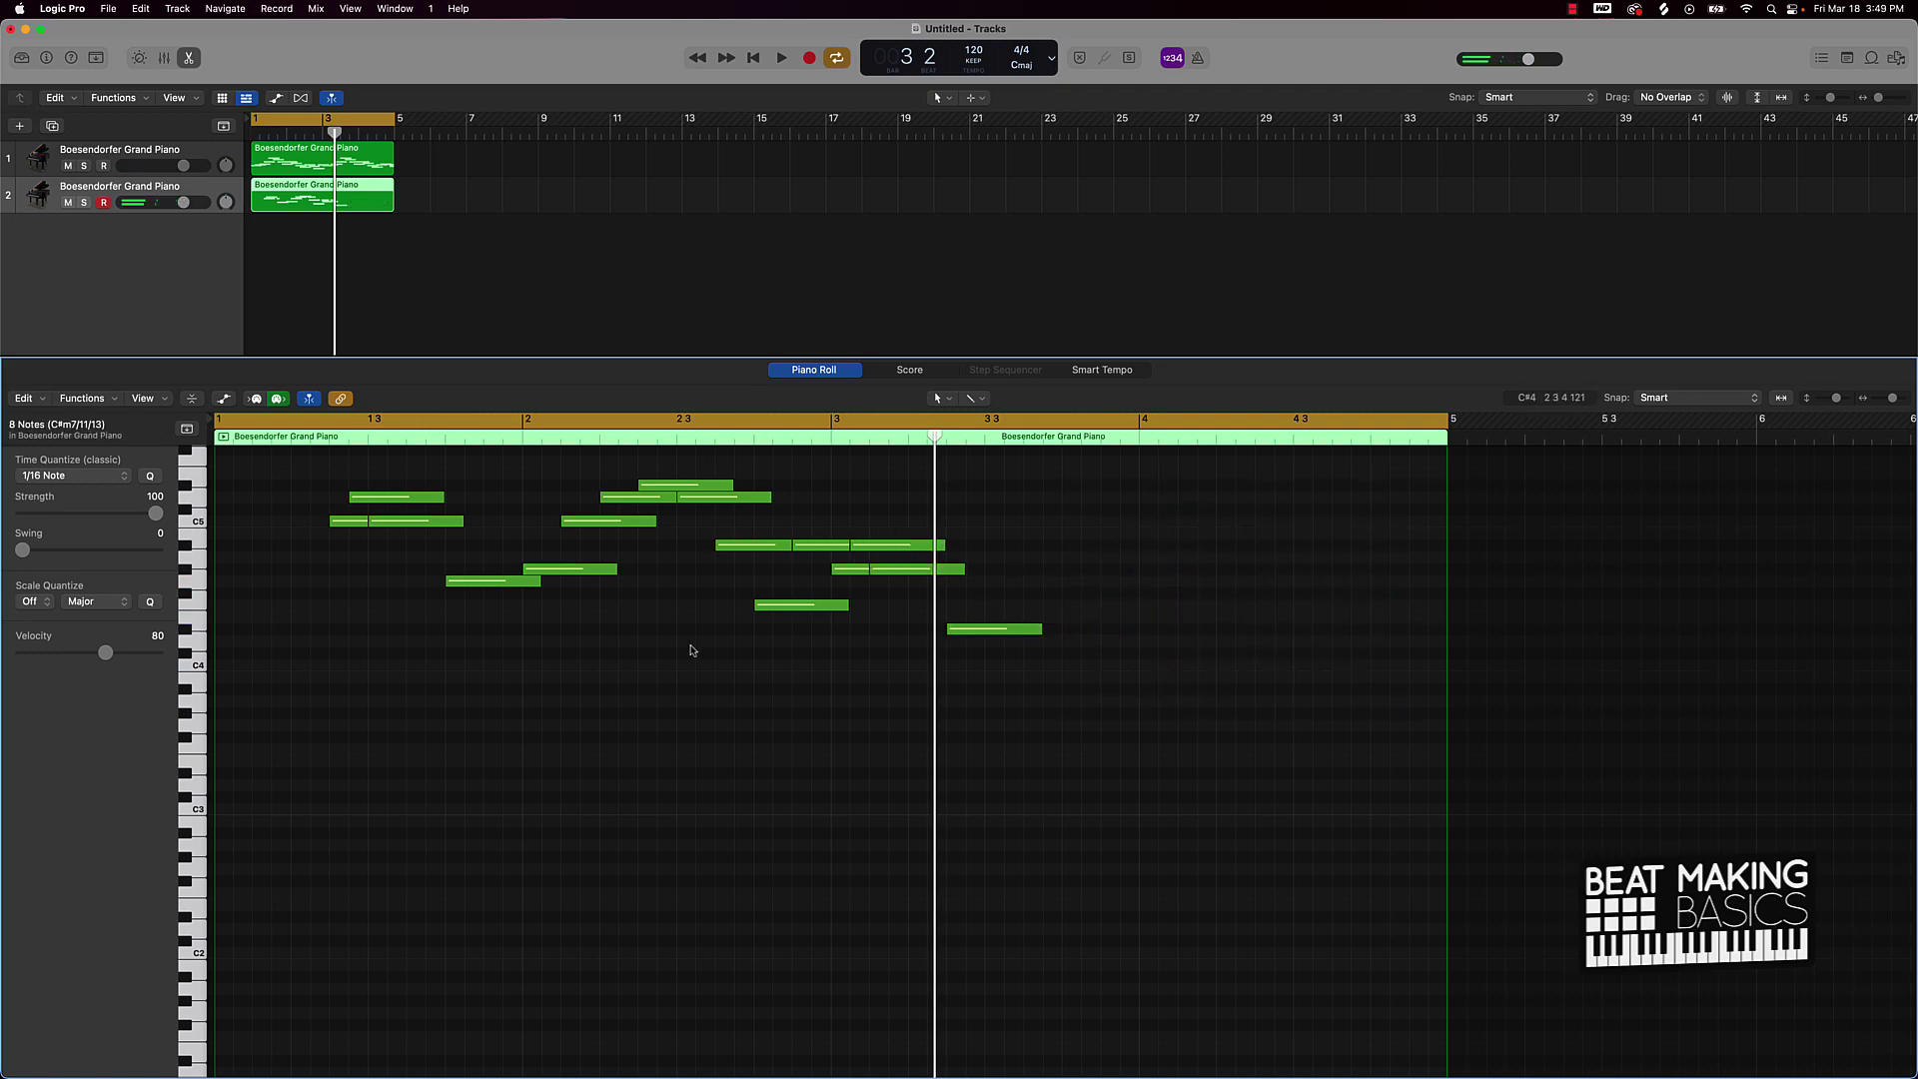
Replace the leftover D#4 in bar 3 with a copy of the twelve-note phrase starting there on G4, and play it back
left_click_drag(305, 467, 822, 686)
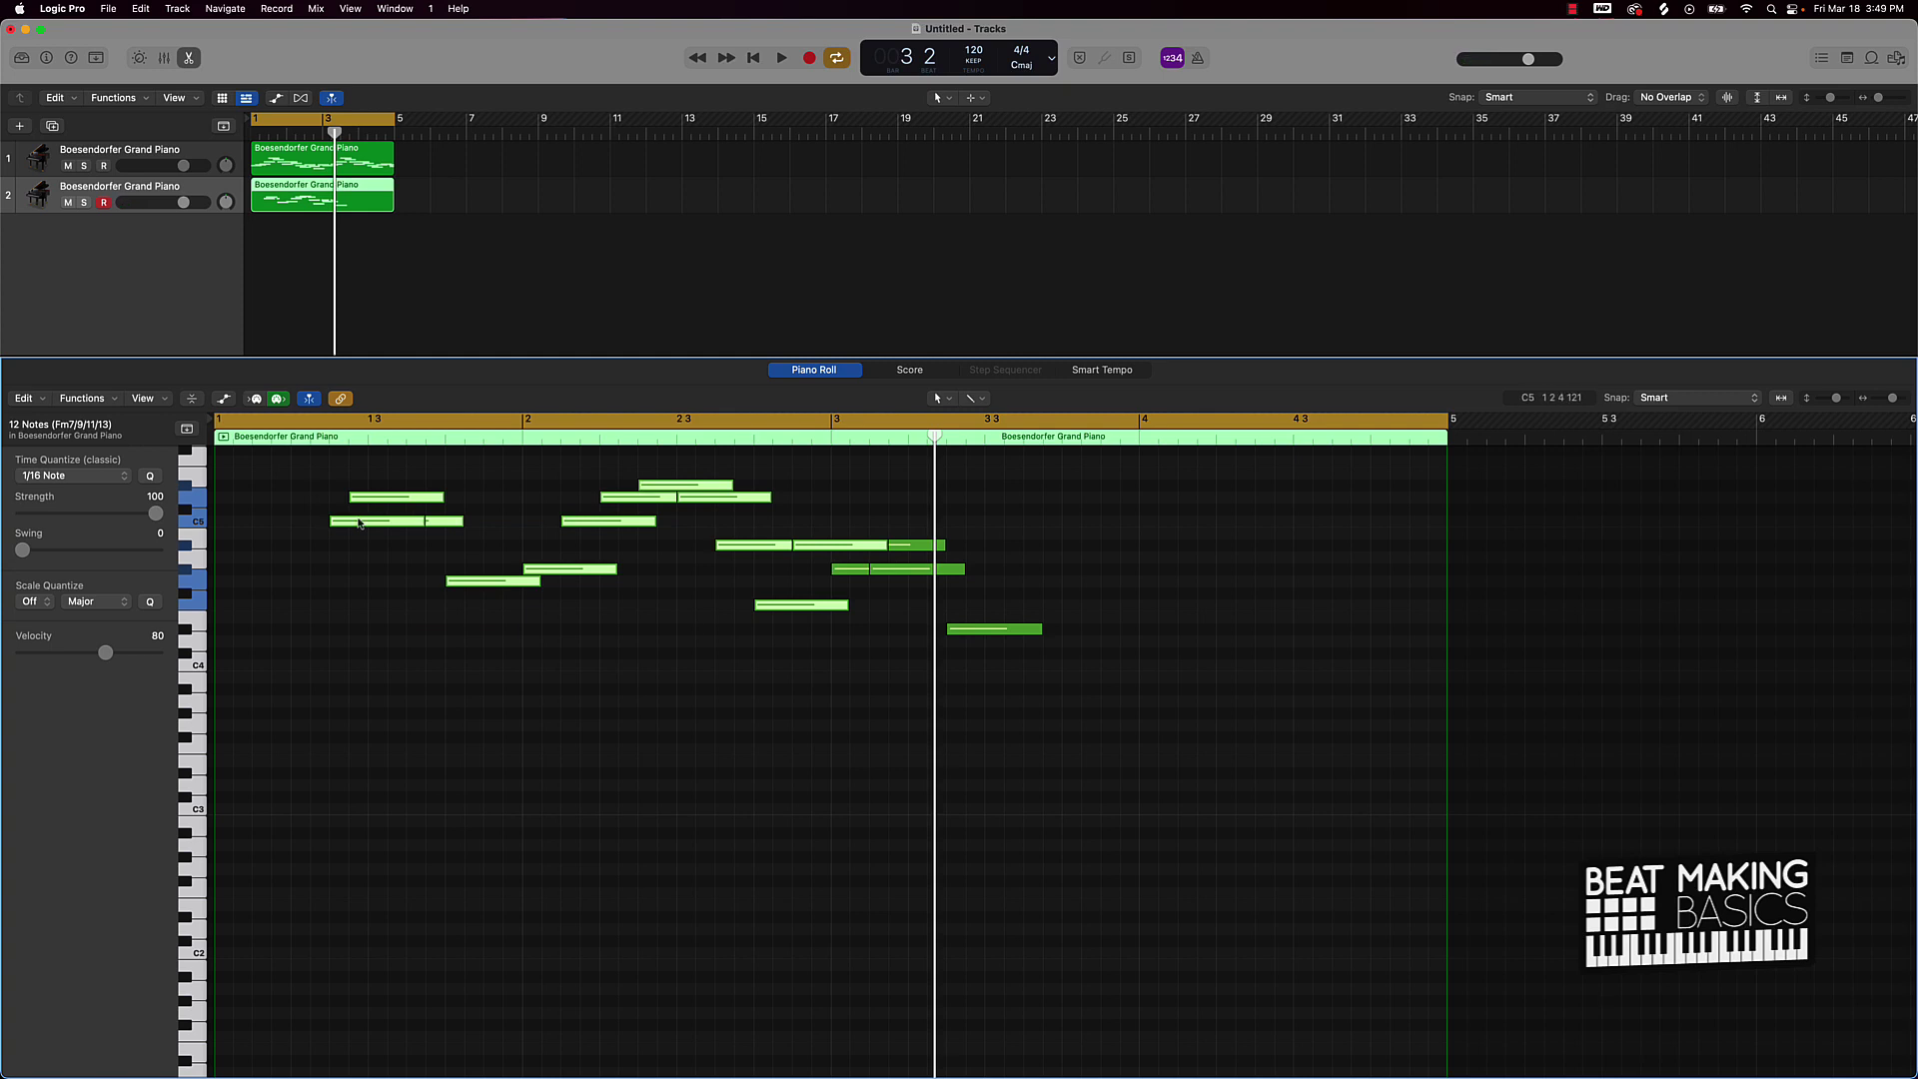
left_click_drag(358, 522, 978, 587)
left_click(979, 631)
key("Delete")
key("space")
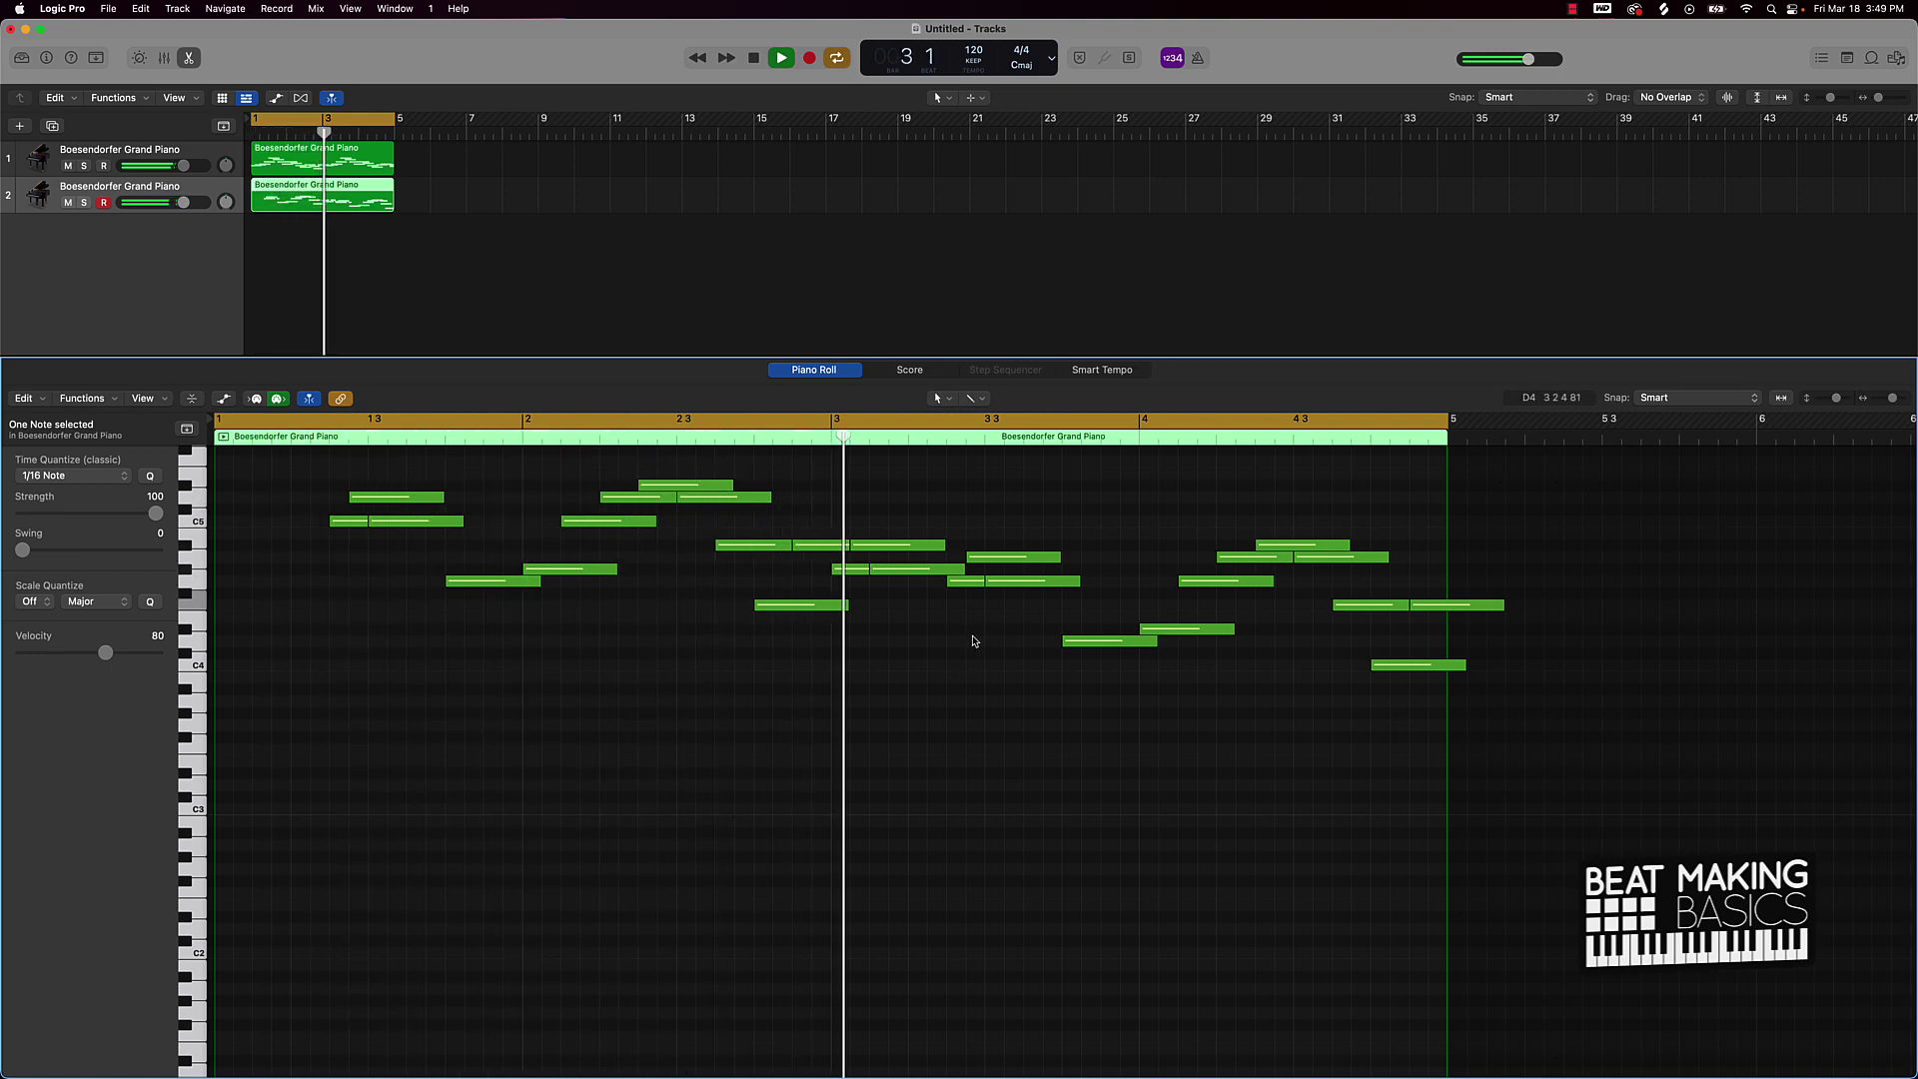
key("space")
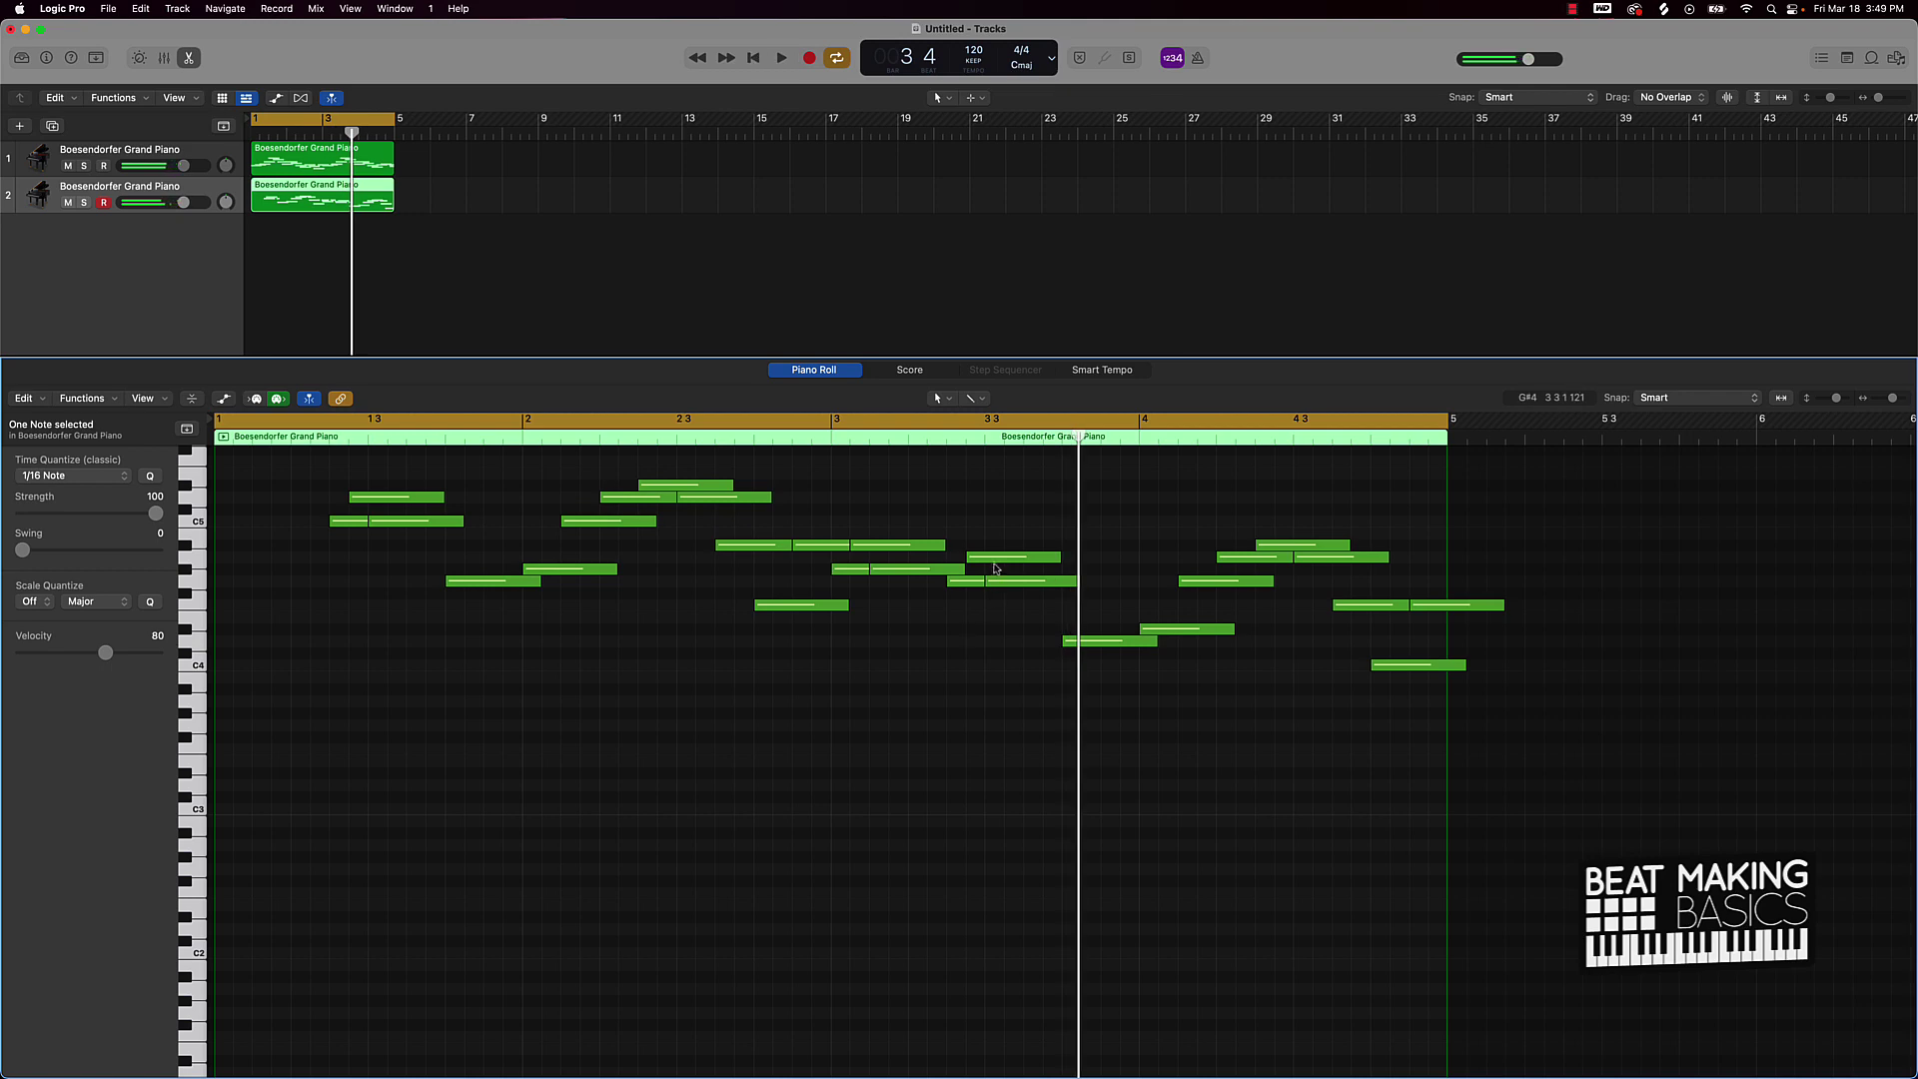
Shift single notes in bars 3 and 4: A4 to G#4, D4 to D#4, D#4 to C4, and the first A4 of bar 4 to F4
left_click_drag(984, 556, 1205, 657)
left_click(1221, 581)
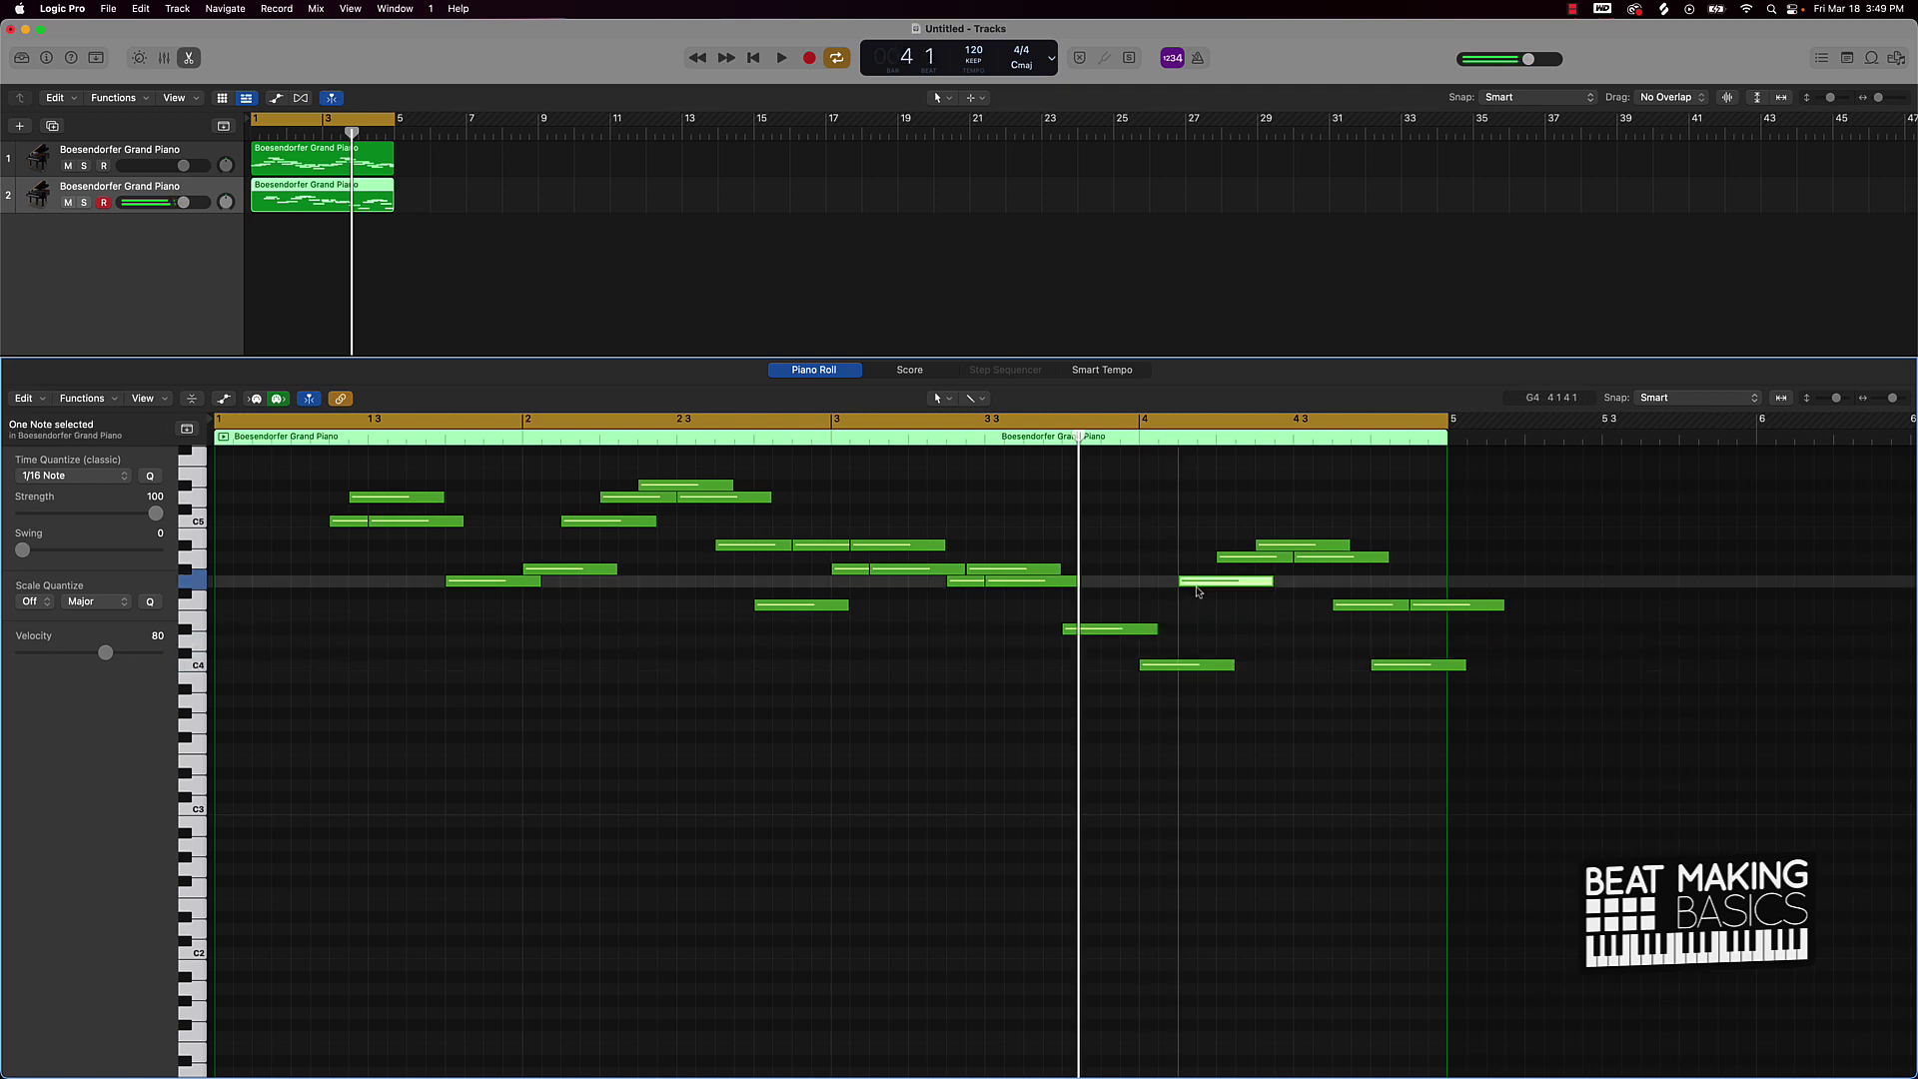
left_click_drag(1216, 572, 1242, 615)
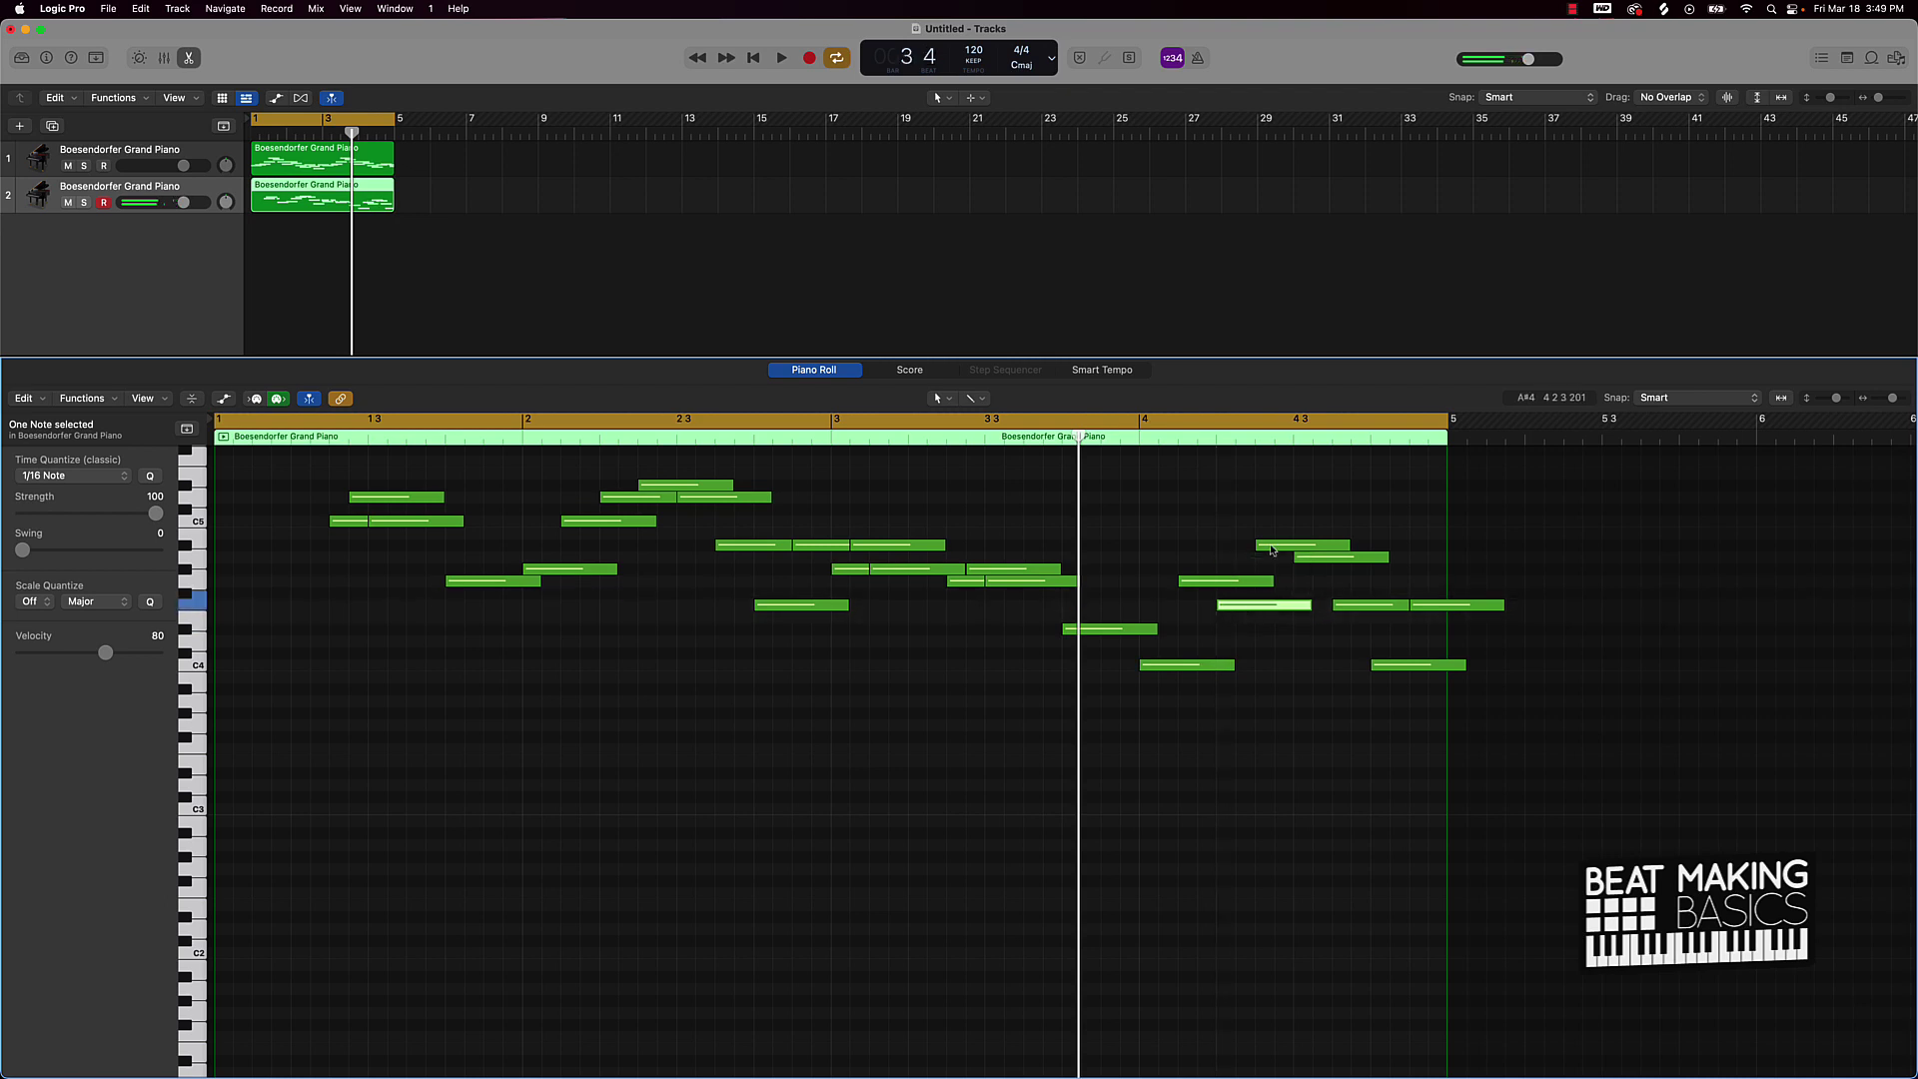
Repitch the notes in the latter part of bar 4 to G4, G#4, C5 and A#4, keeping the last F4, and play the melody
left_click_drag(1276, 550, 1369, 530)
left_click_drag(1403, 662, 1397, 549)
left_click(1430, 606)
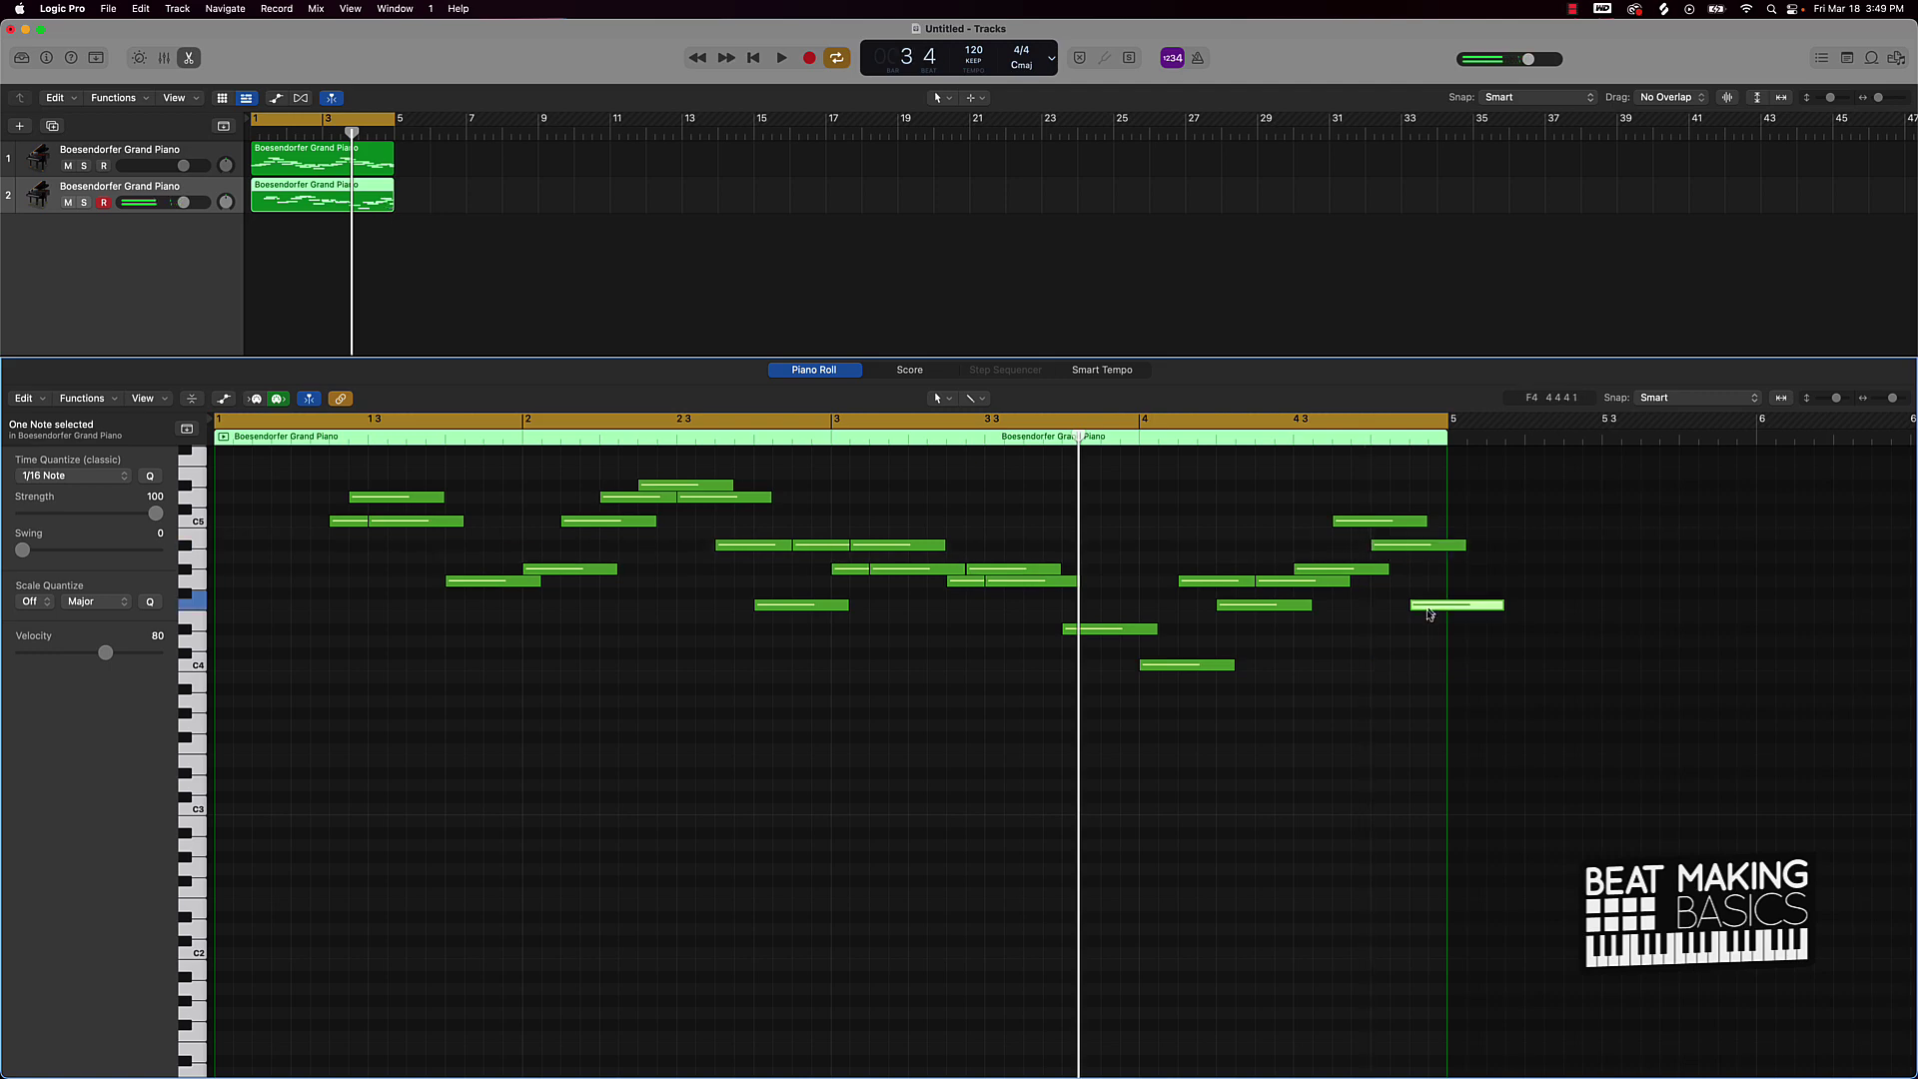
left_click(1375, 651)
key("space")
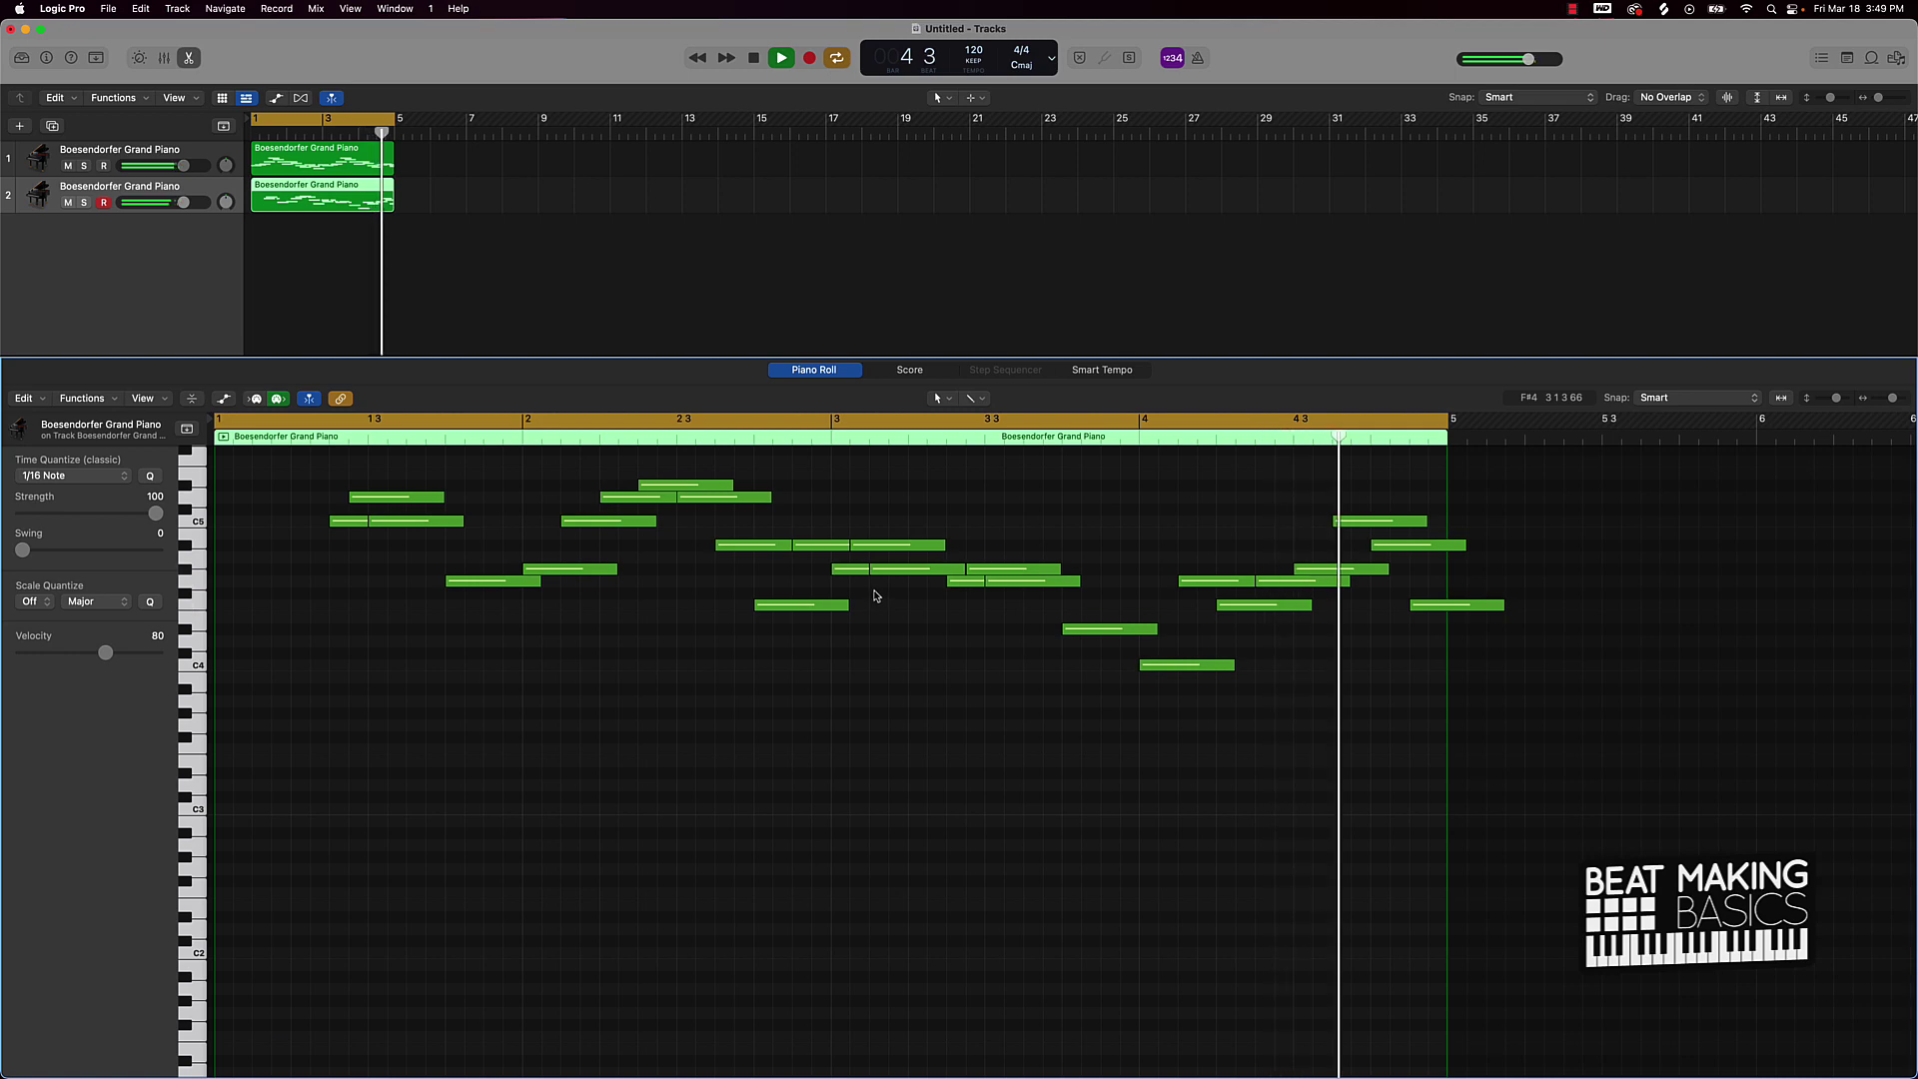
key("space")
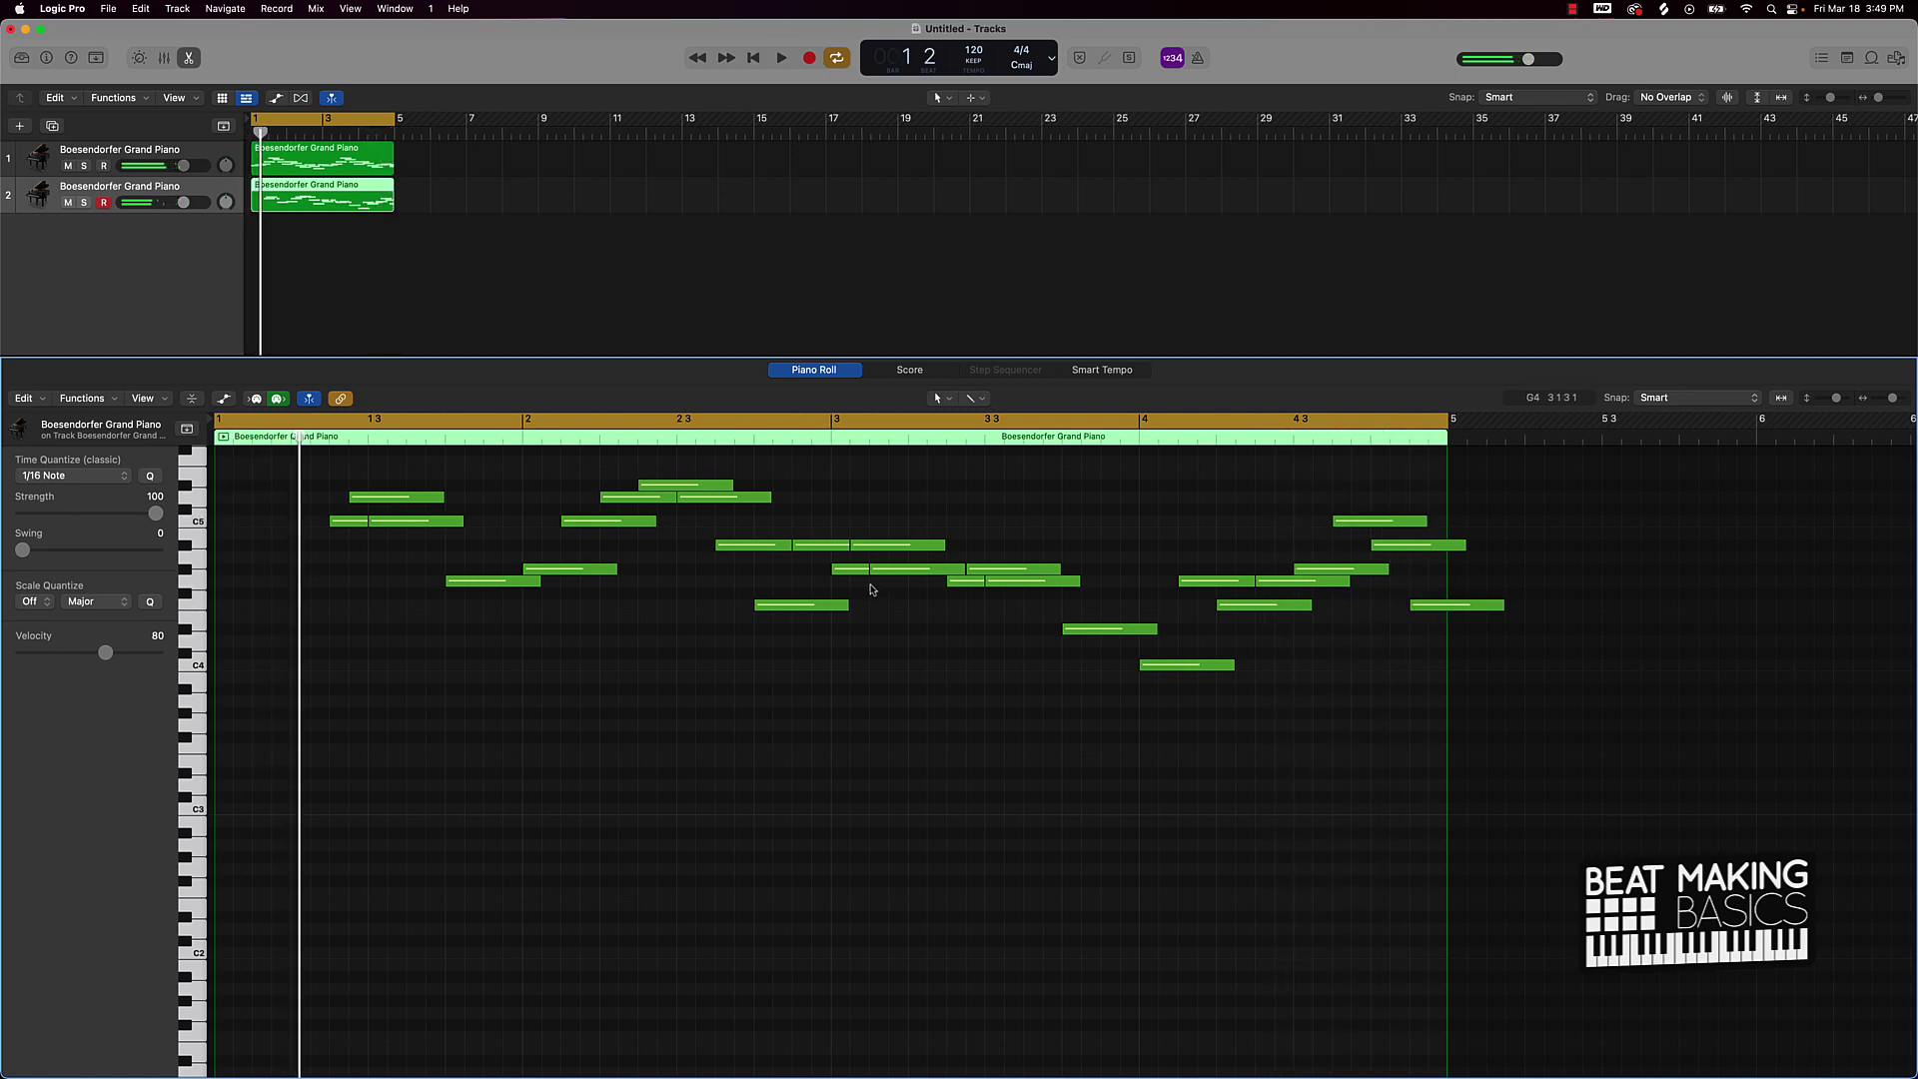
Delete the two G#4 notes and the overlapping A#4 note at the start of bar 3, and play the melody
left_click_drag(912, 584, 851, 564)
key("Delete")
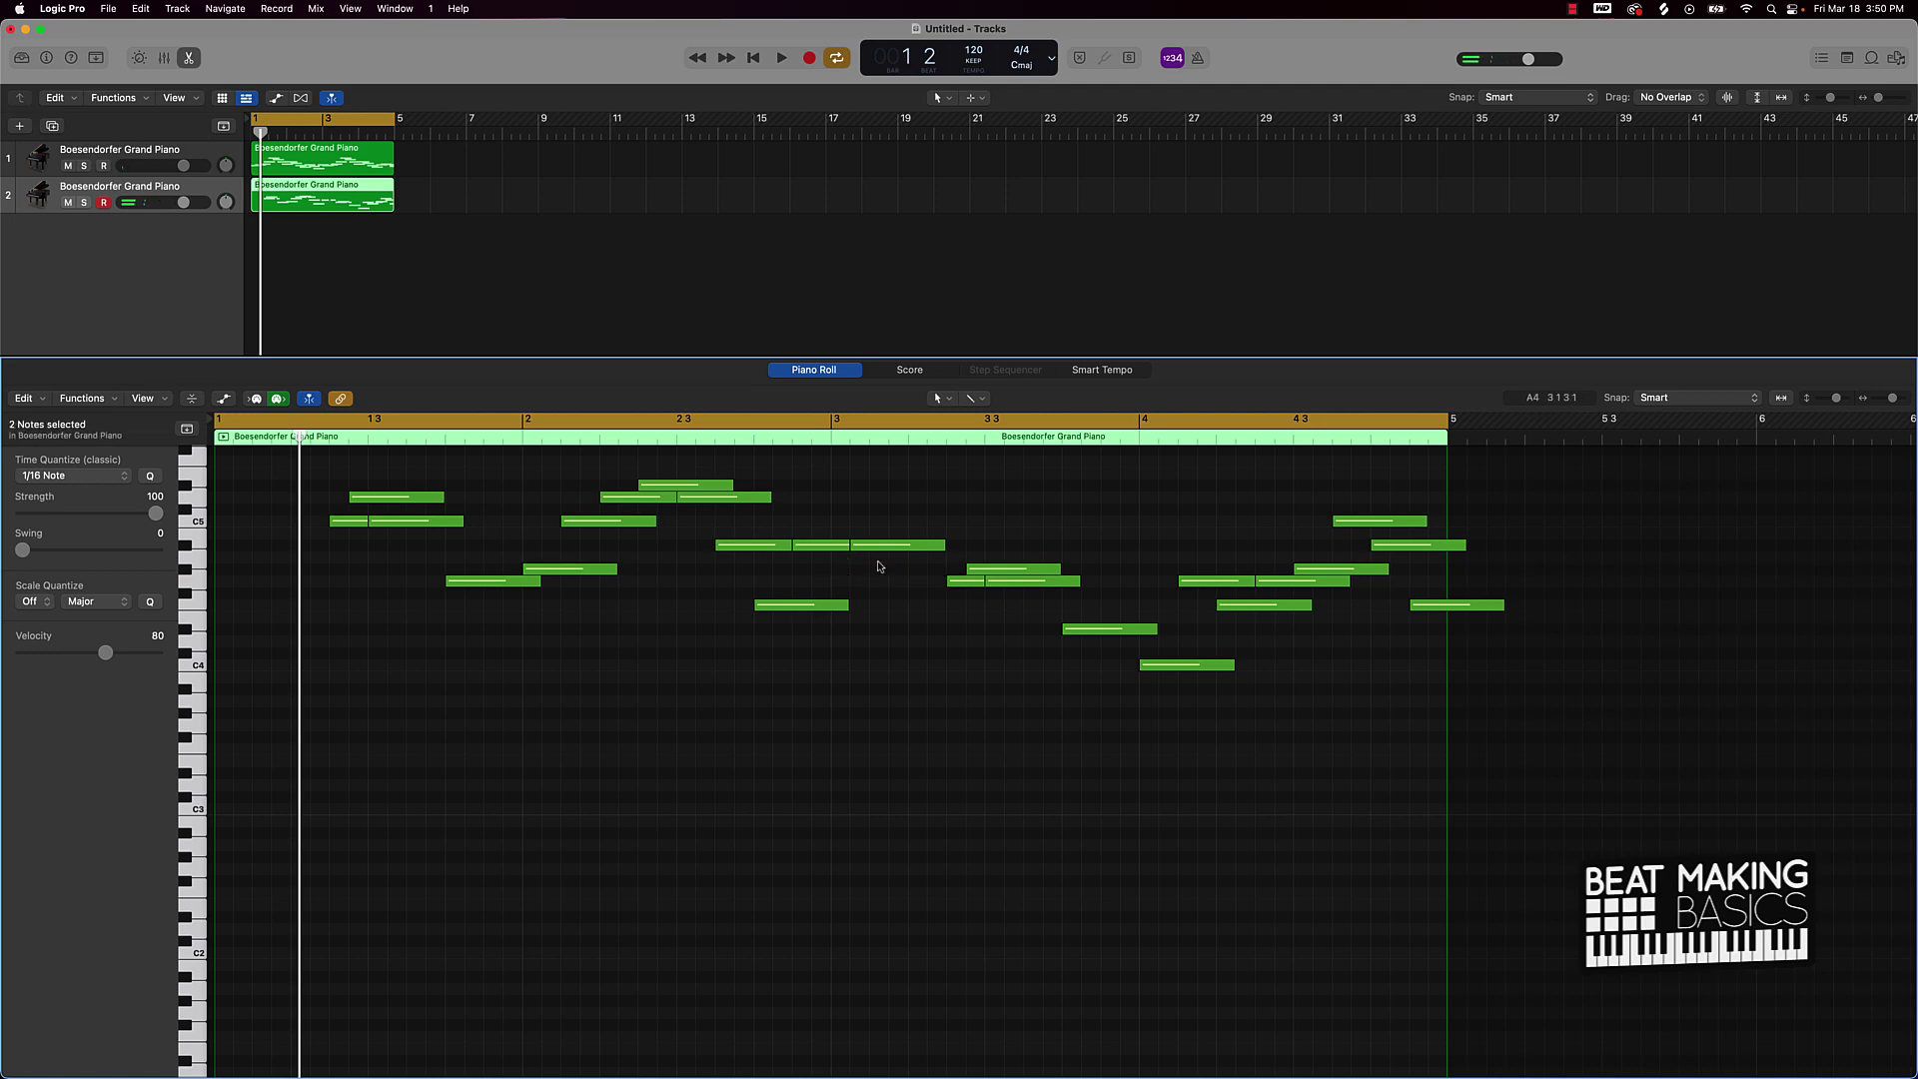
left_click(921, 548)
key("Delete")
key("space")
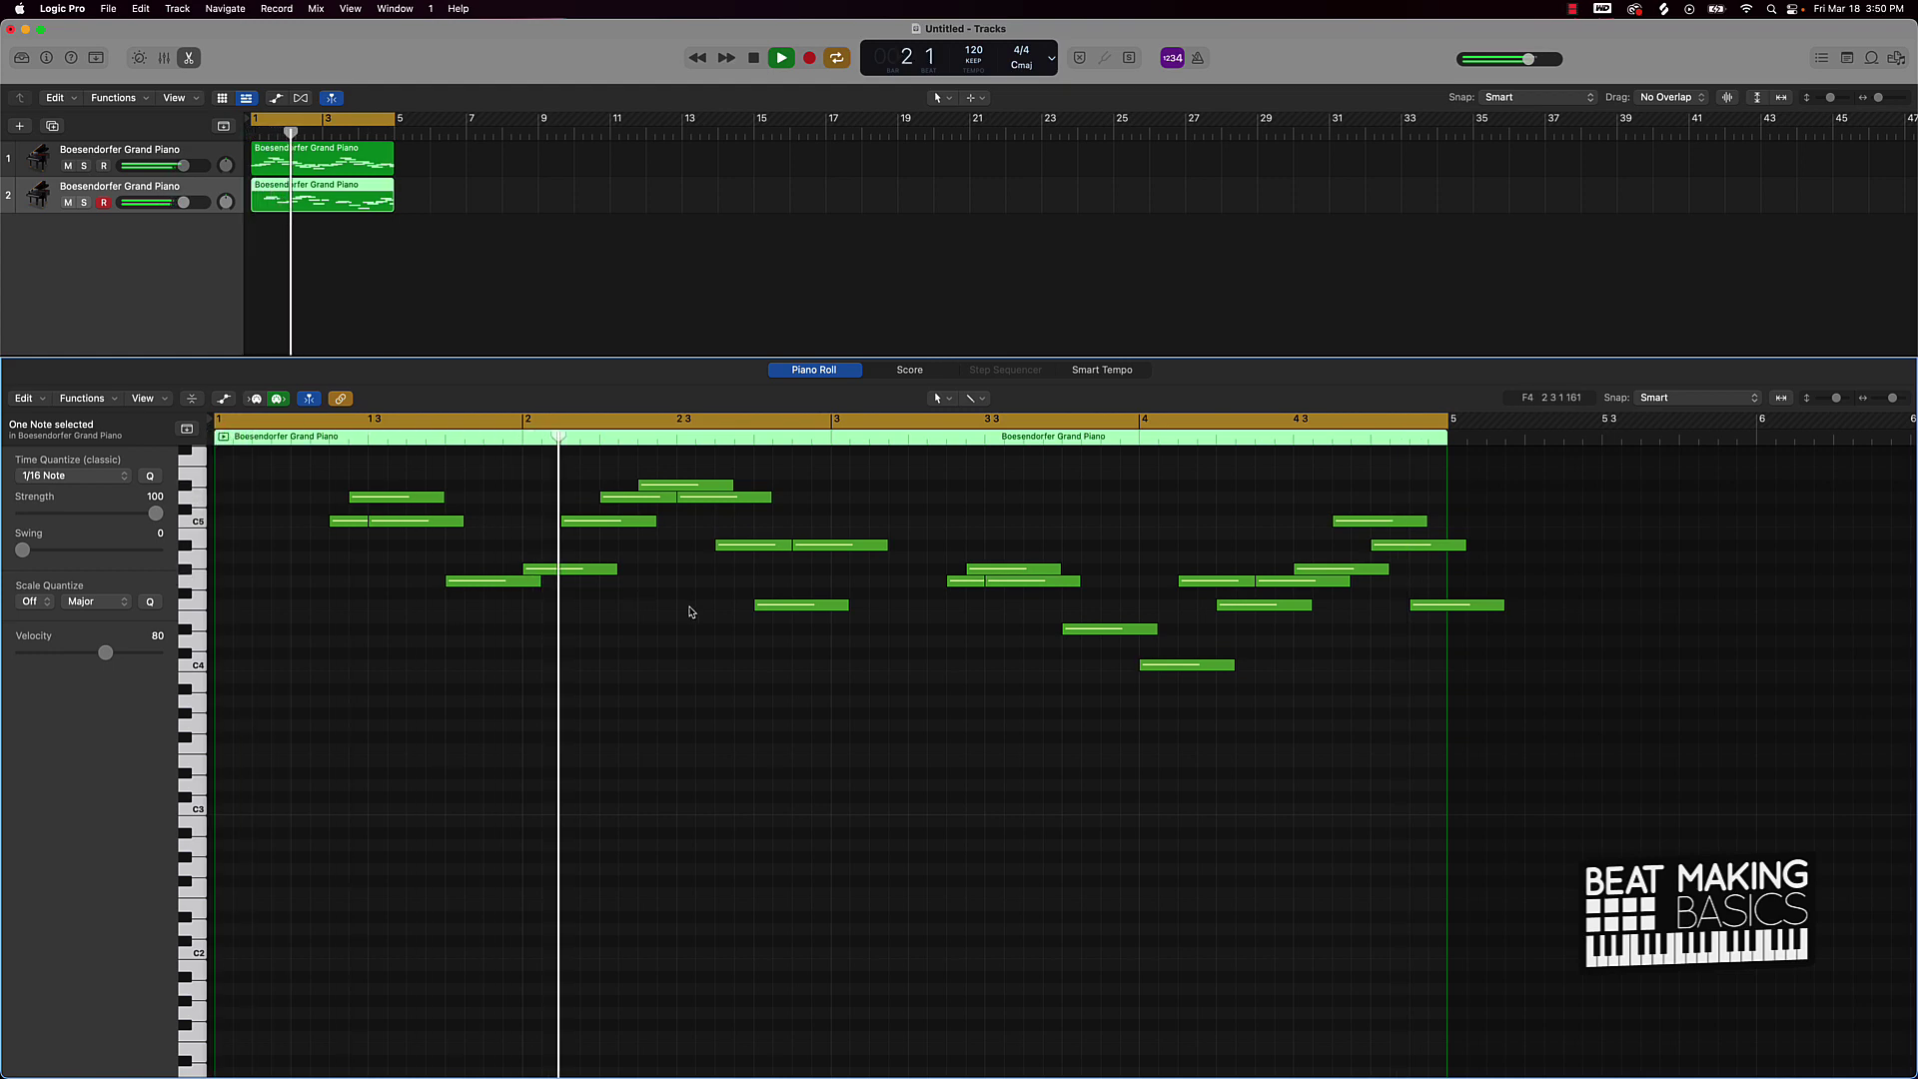
key("space")
Bounce both piano regions in place together to a new track, leaving the sources and keeping Normalize off
left_click(455, 253)
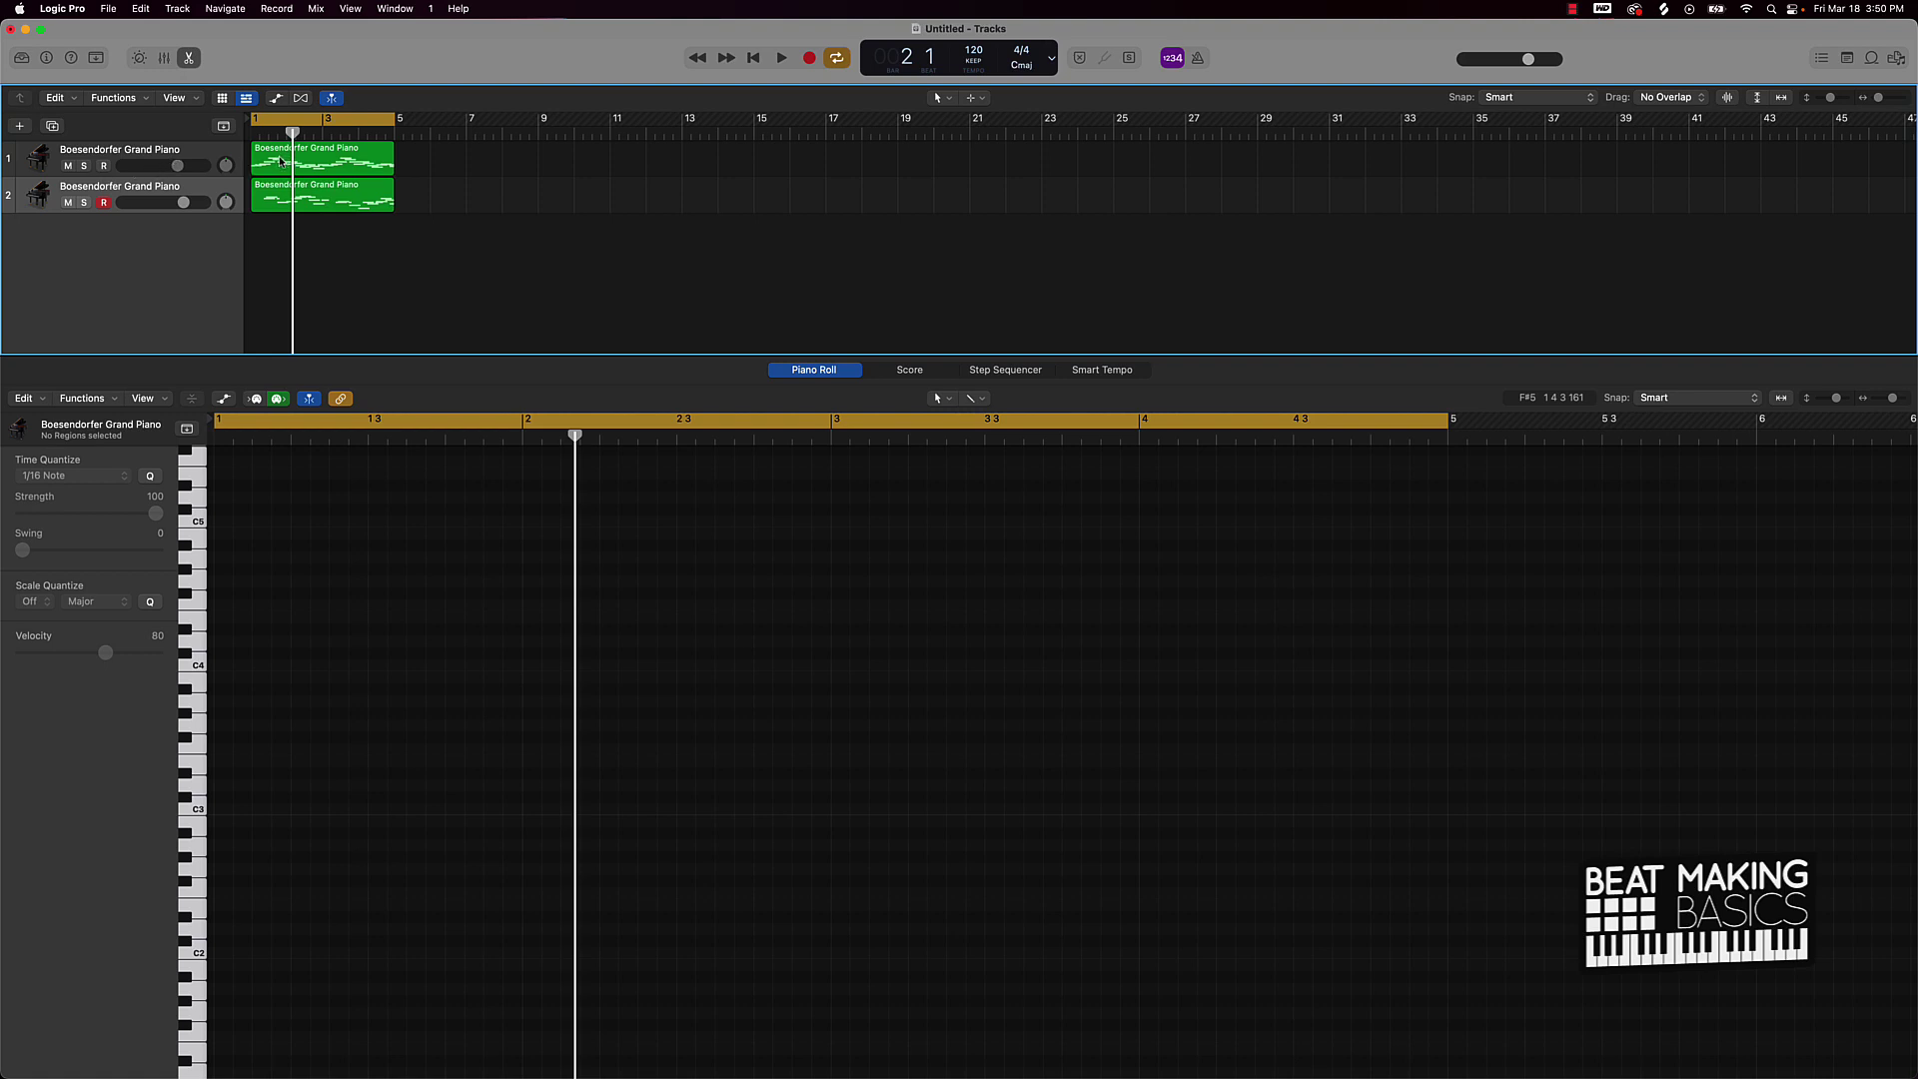
right_click(354, 157)
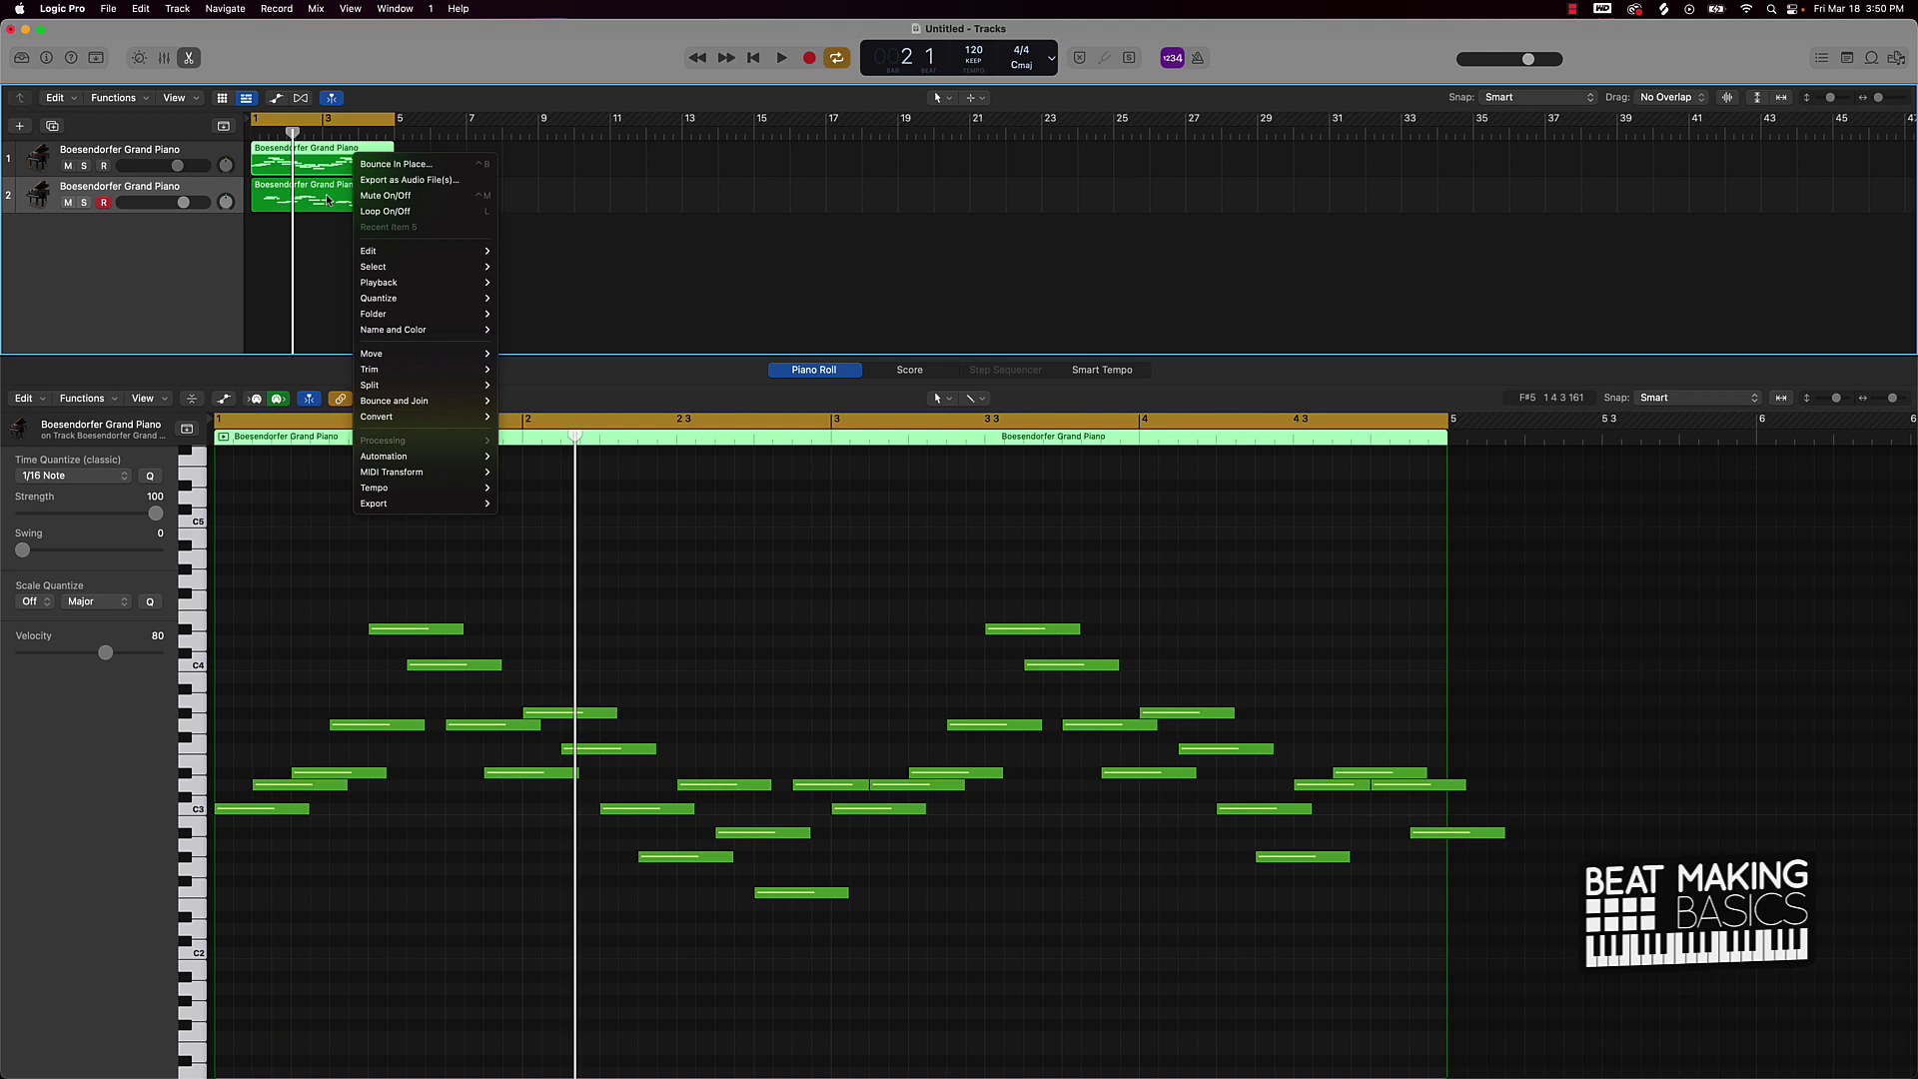
left_click(328, 200)
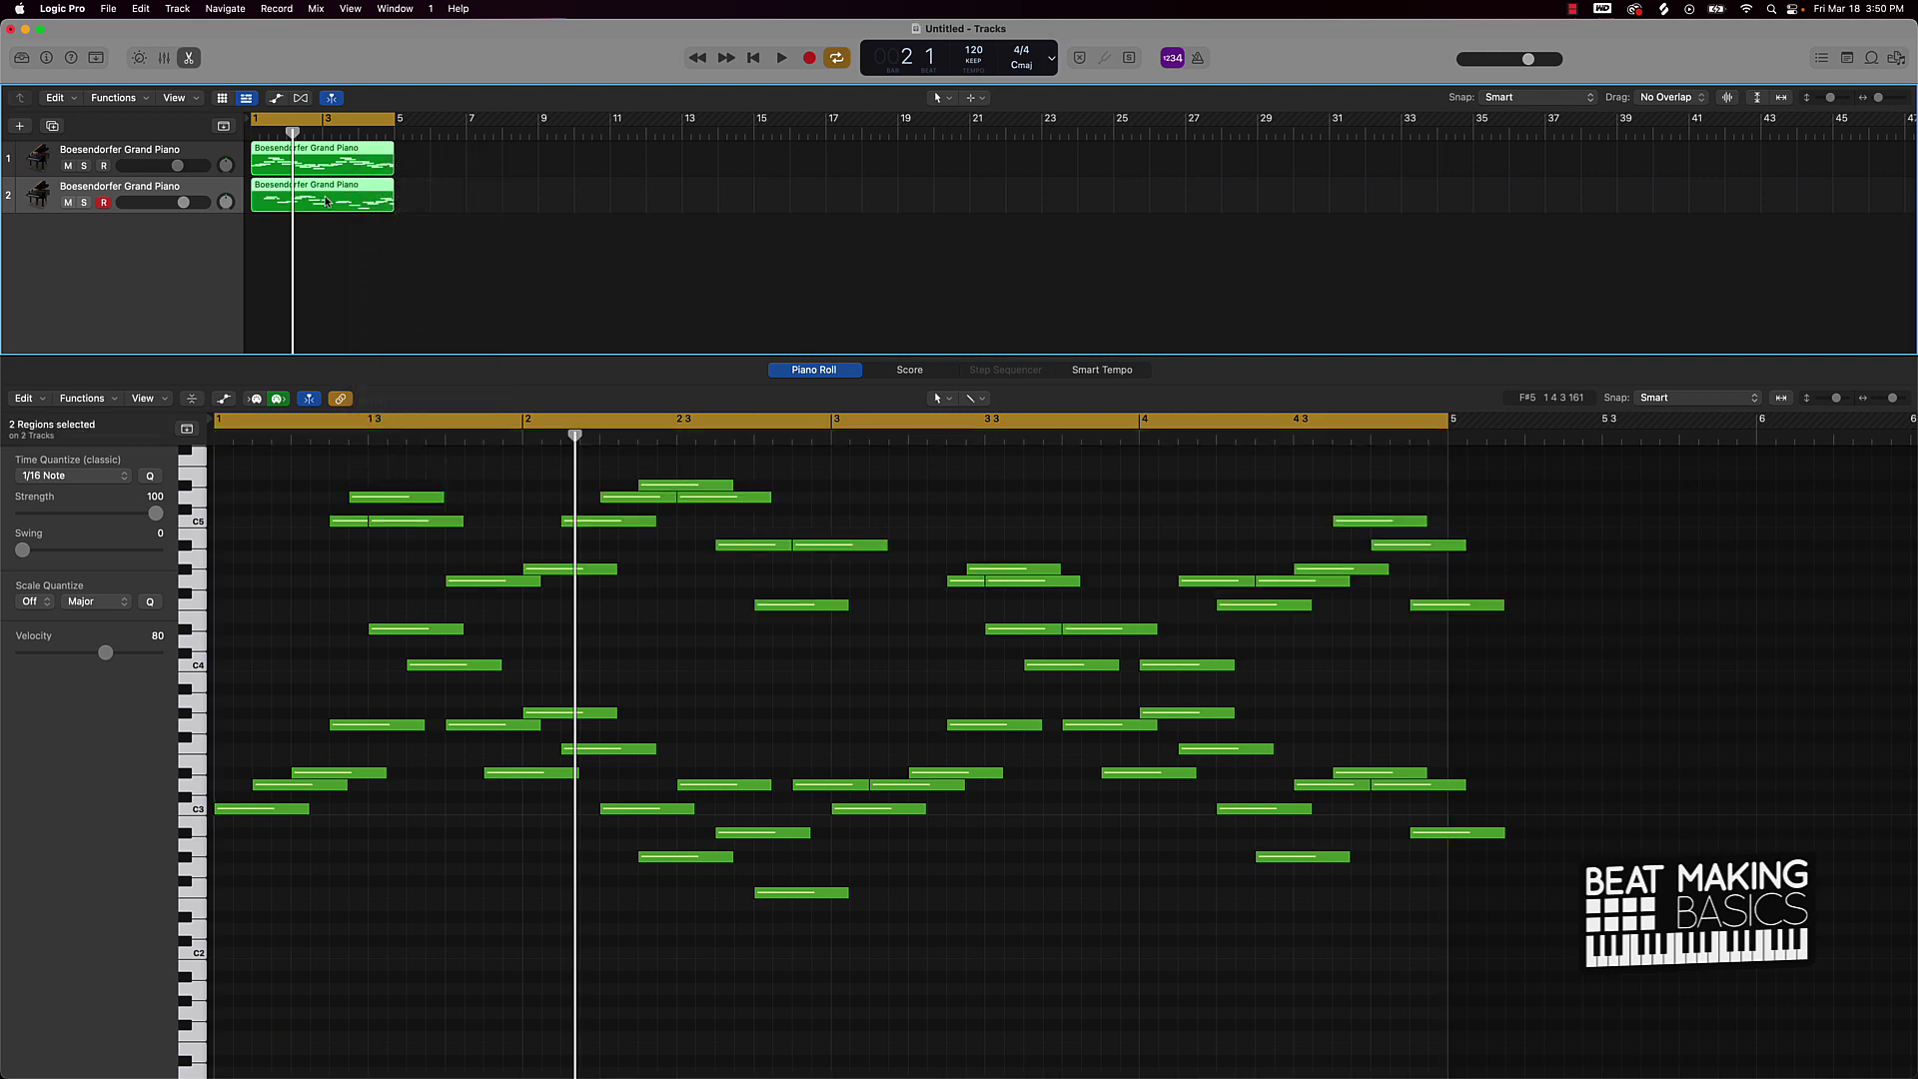
right_click(326, 201)
left_click(366, 204)
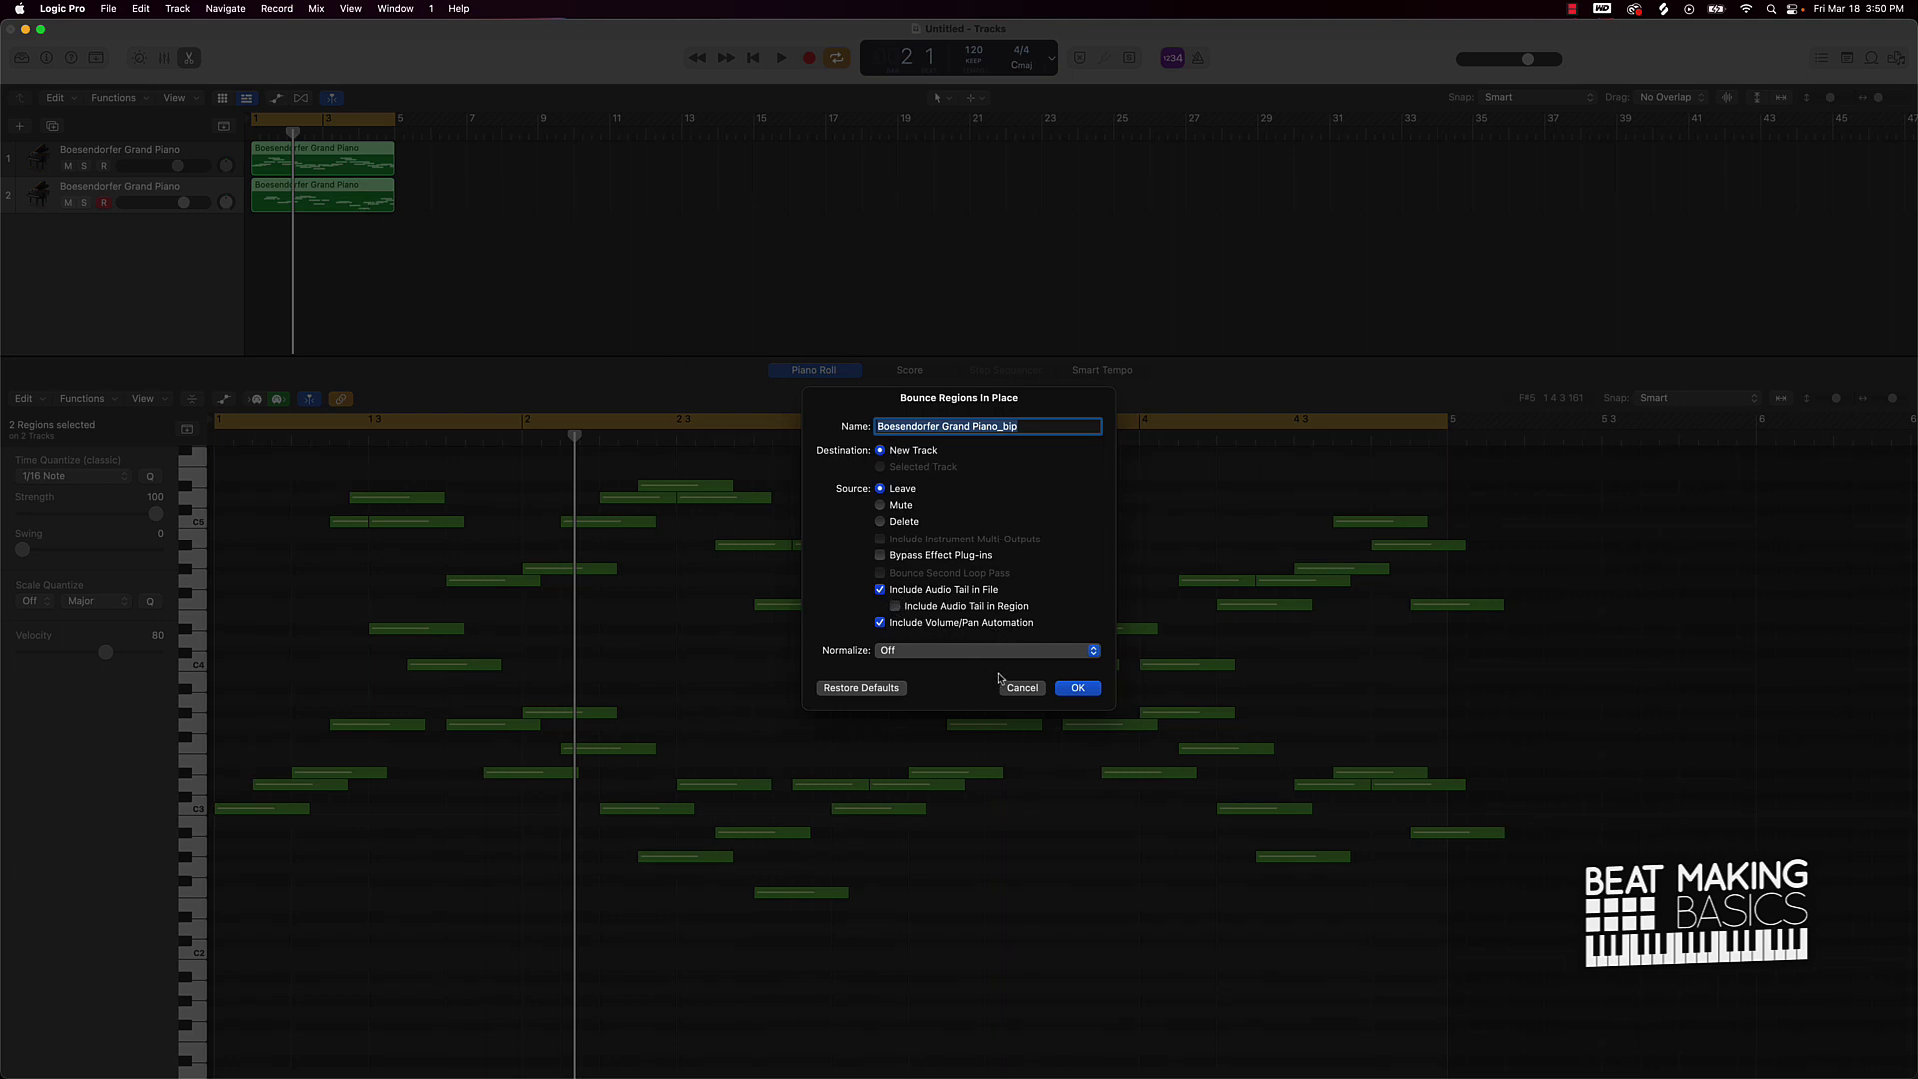
left_click(1077, 689)
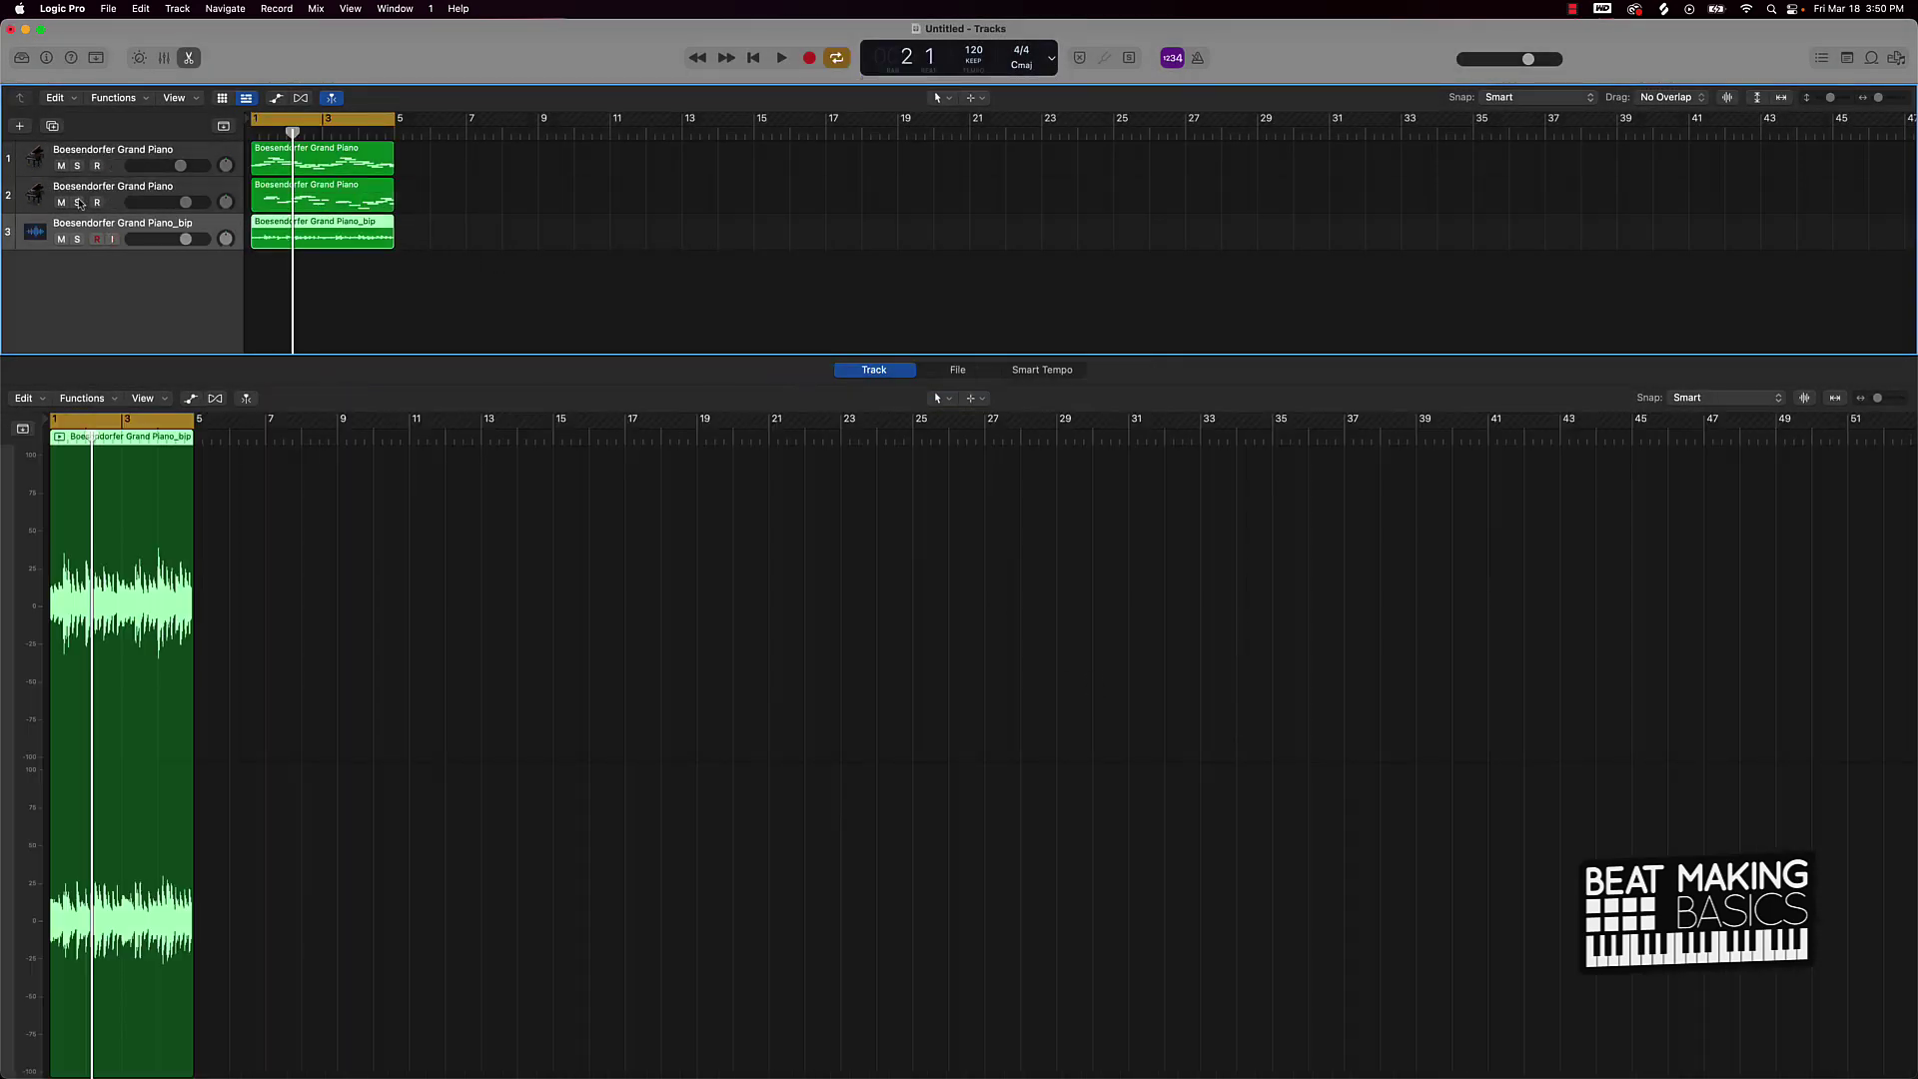
Mute the two original piano tracks and listen to the bounced audio track on its own
left_click(61, 203)
left_click(61, 165)
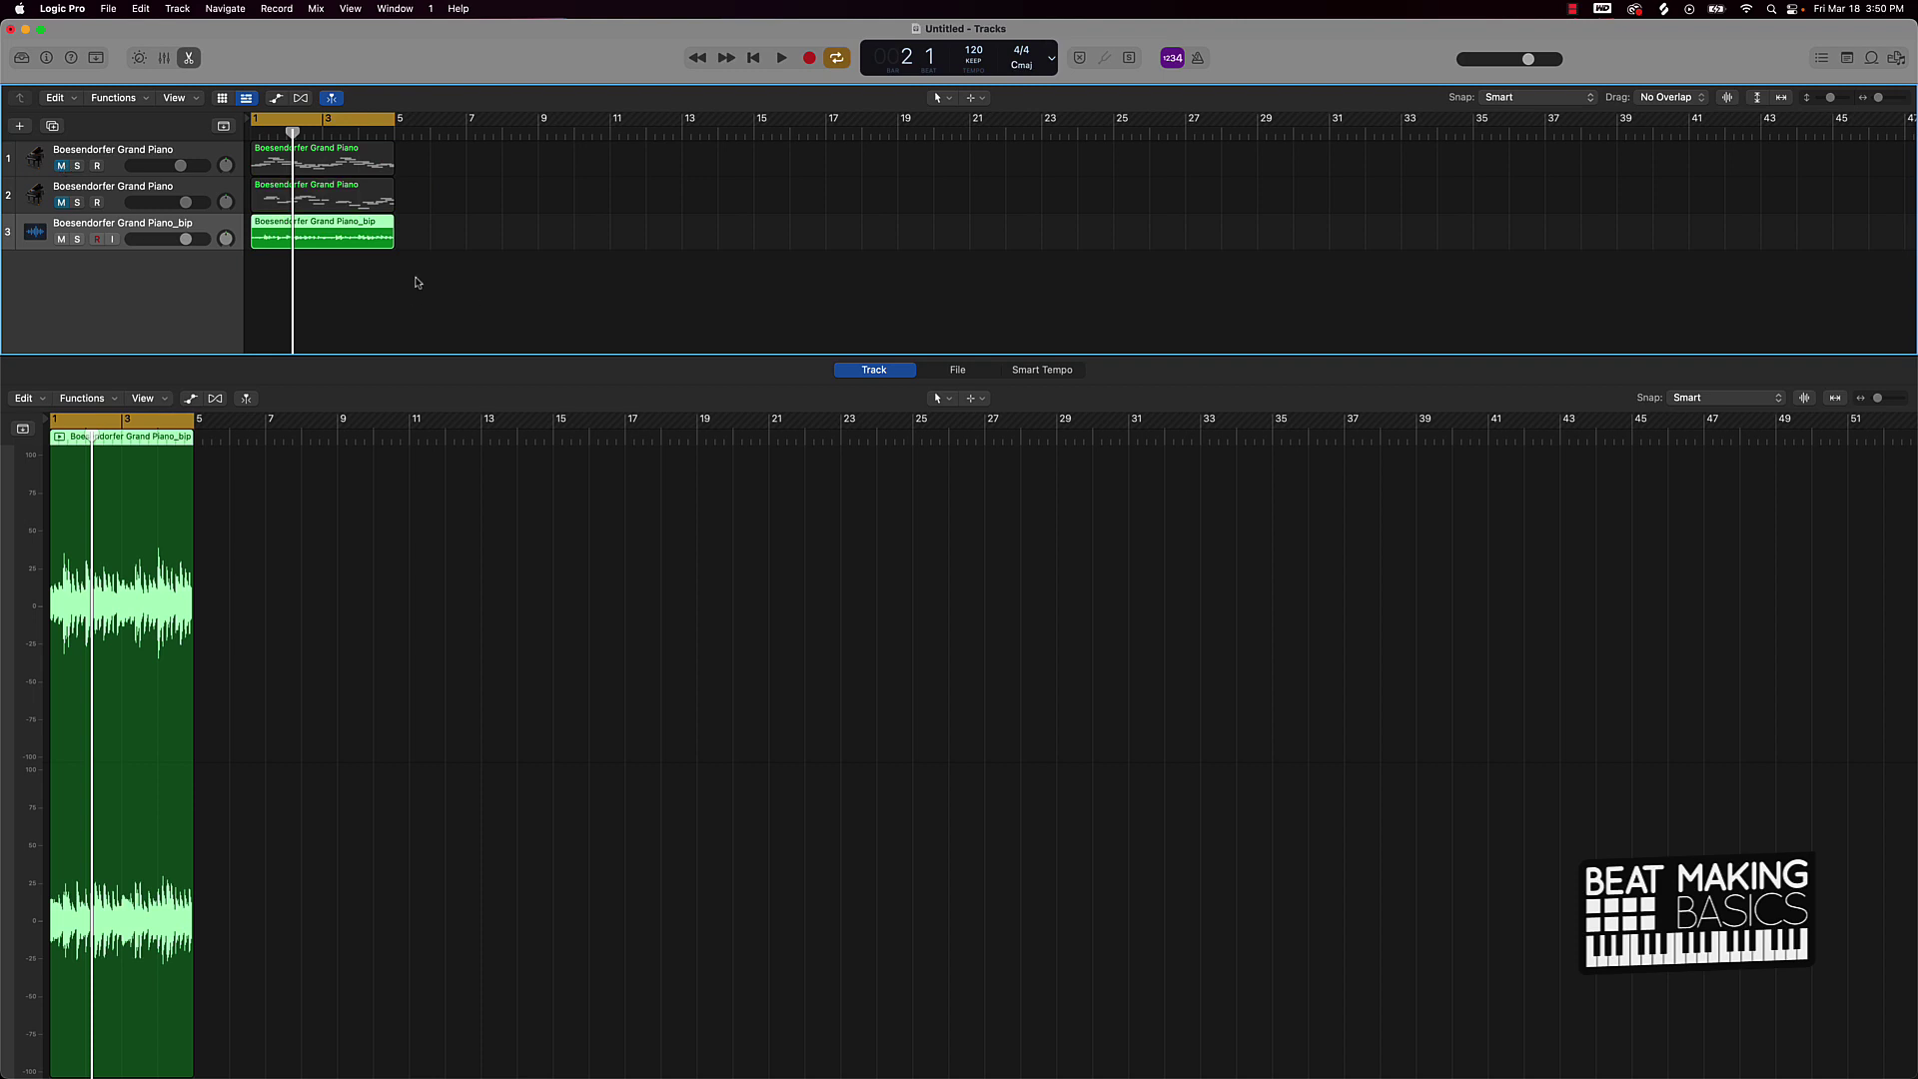
key("space")
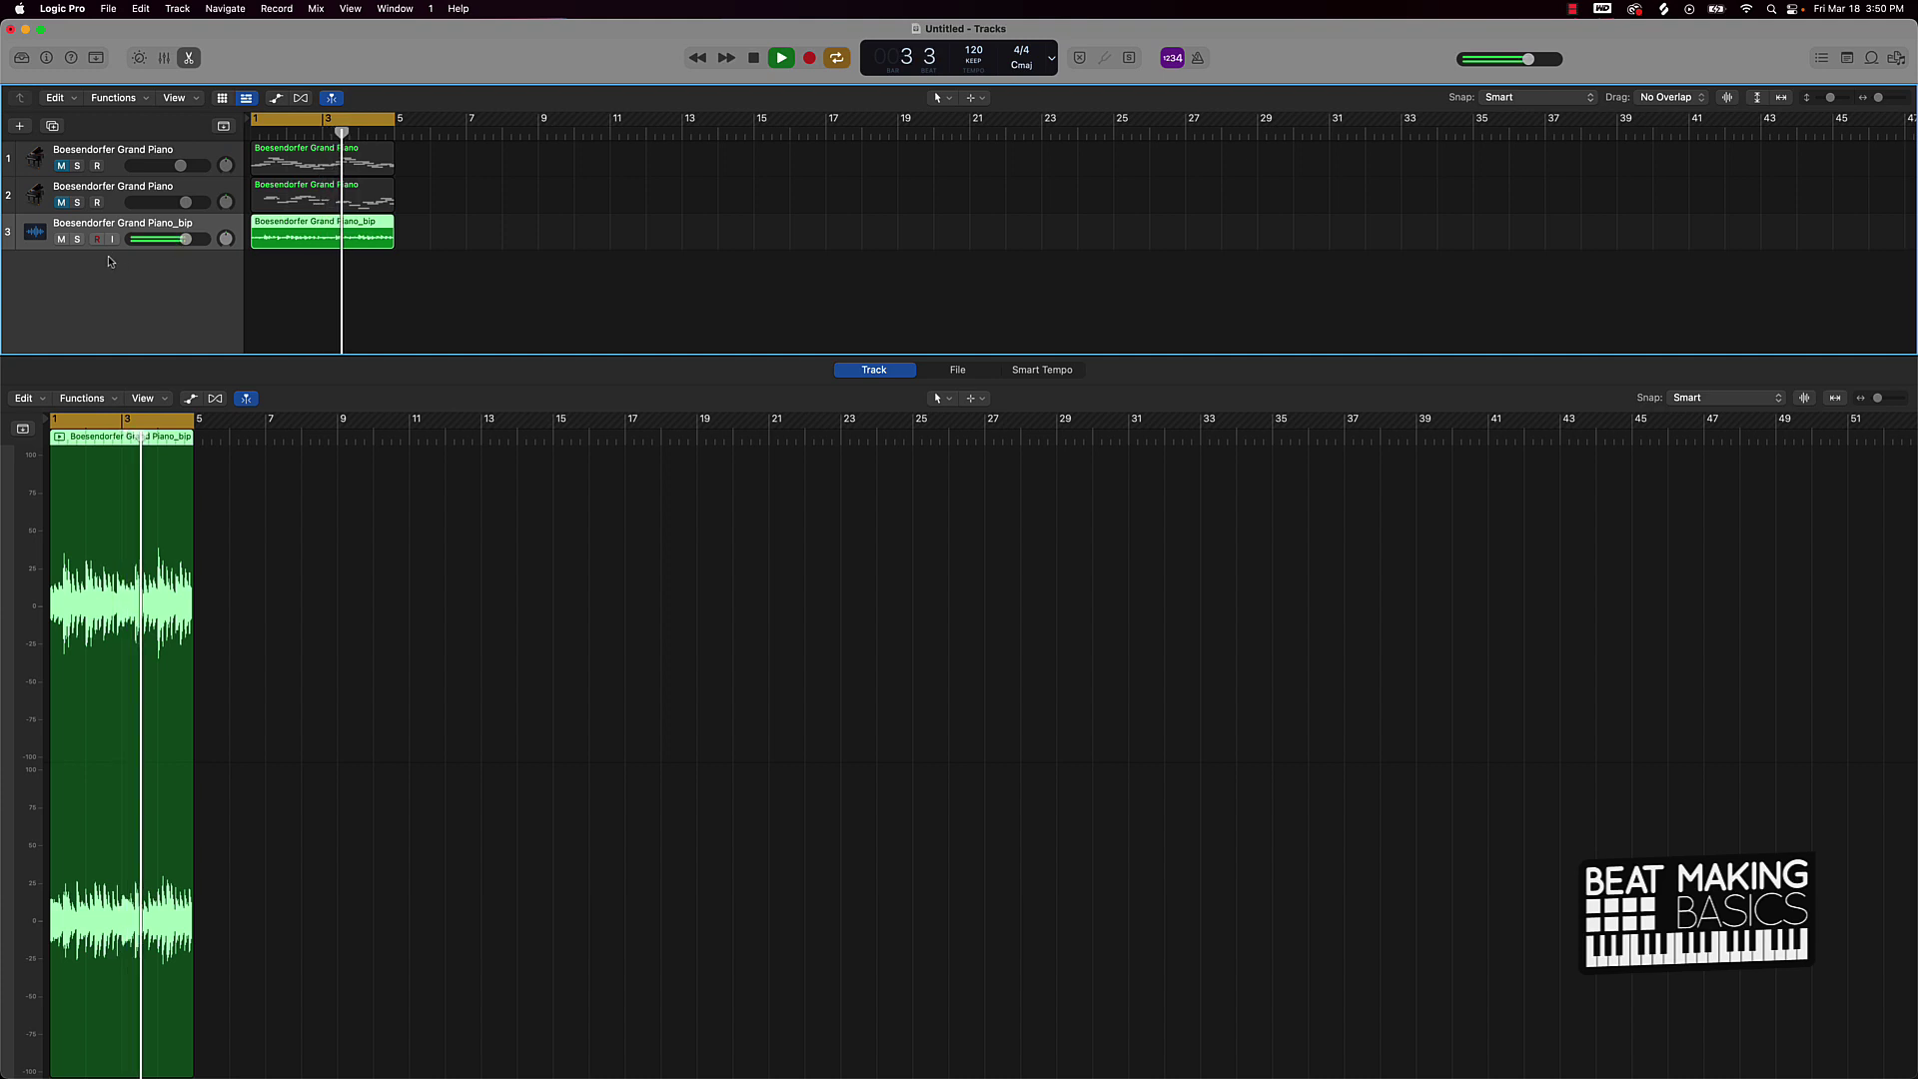
key("space")
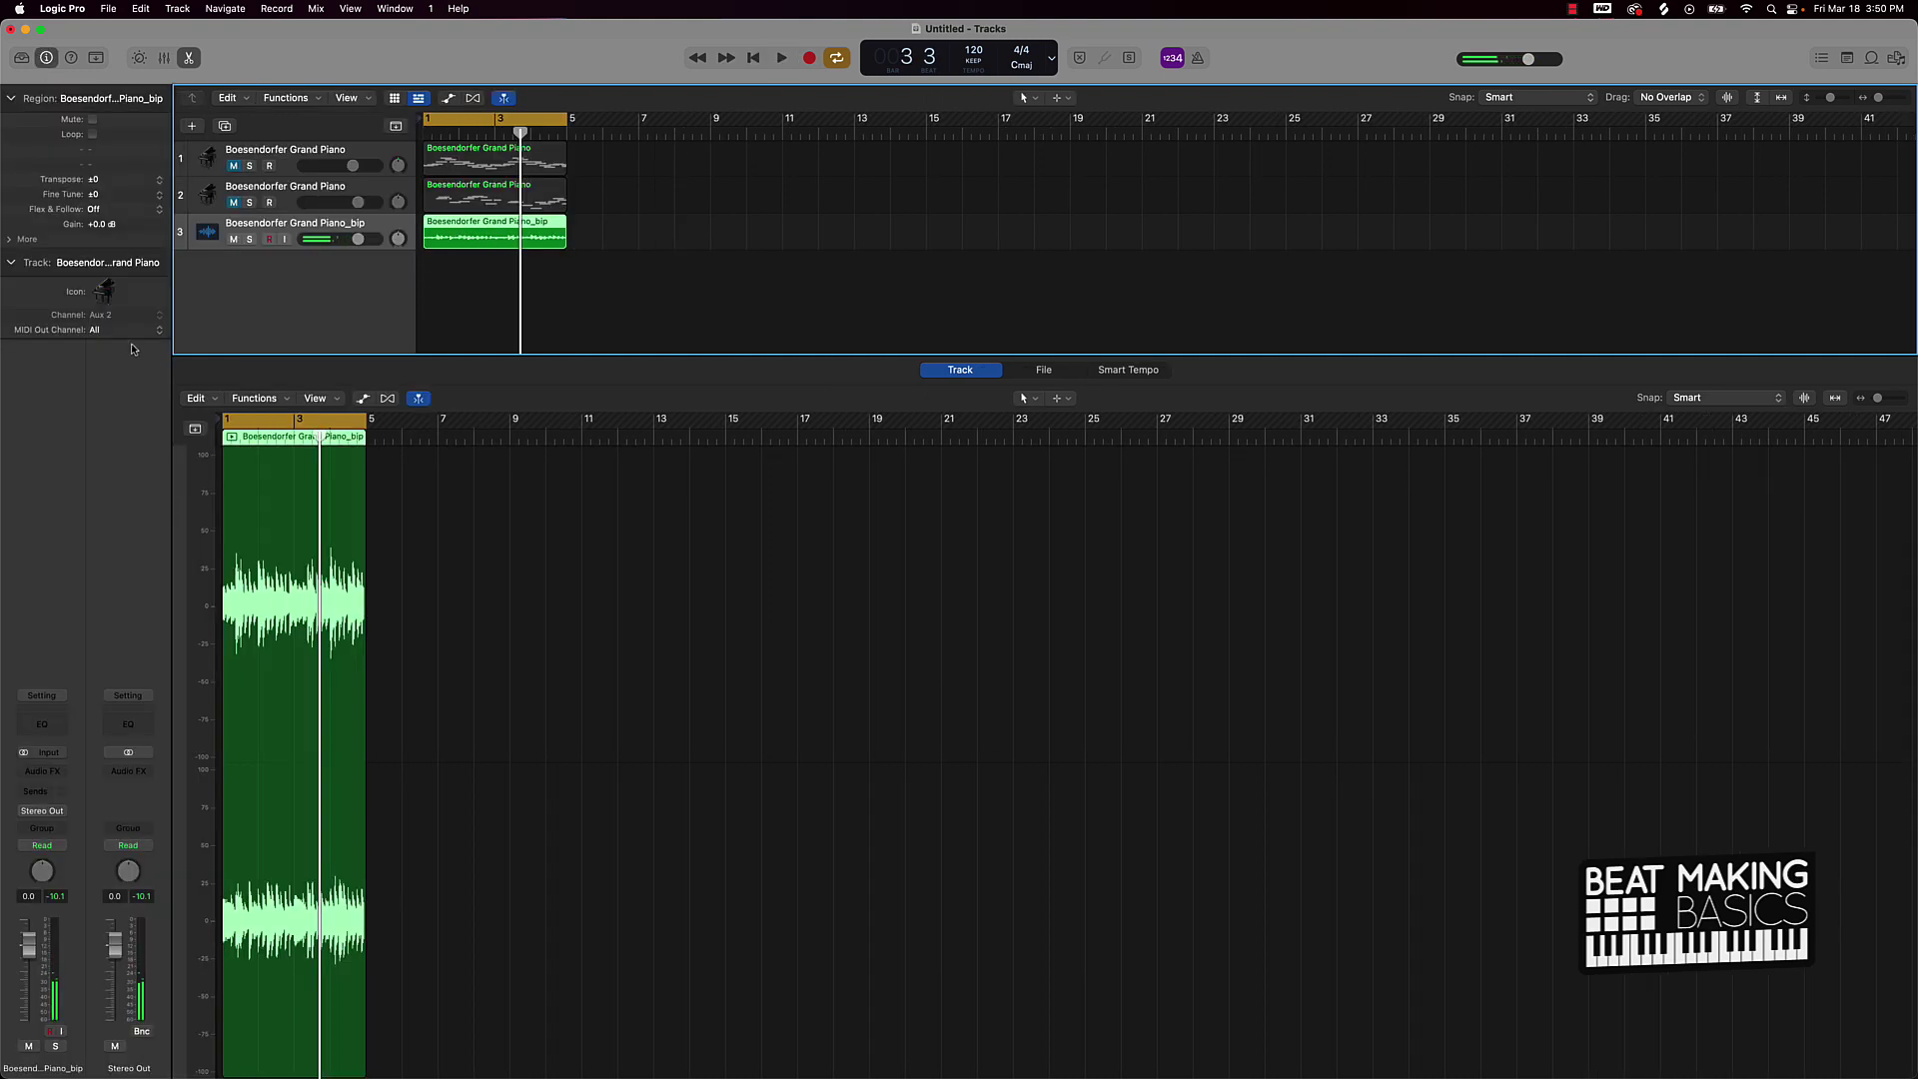
Insert the Murda Melodies effect in stereo on the bounced piano track and start playback
left_click(61, 776)
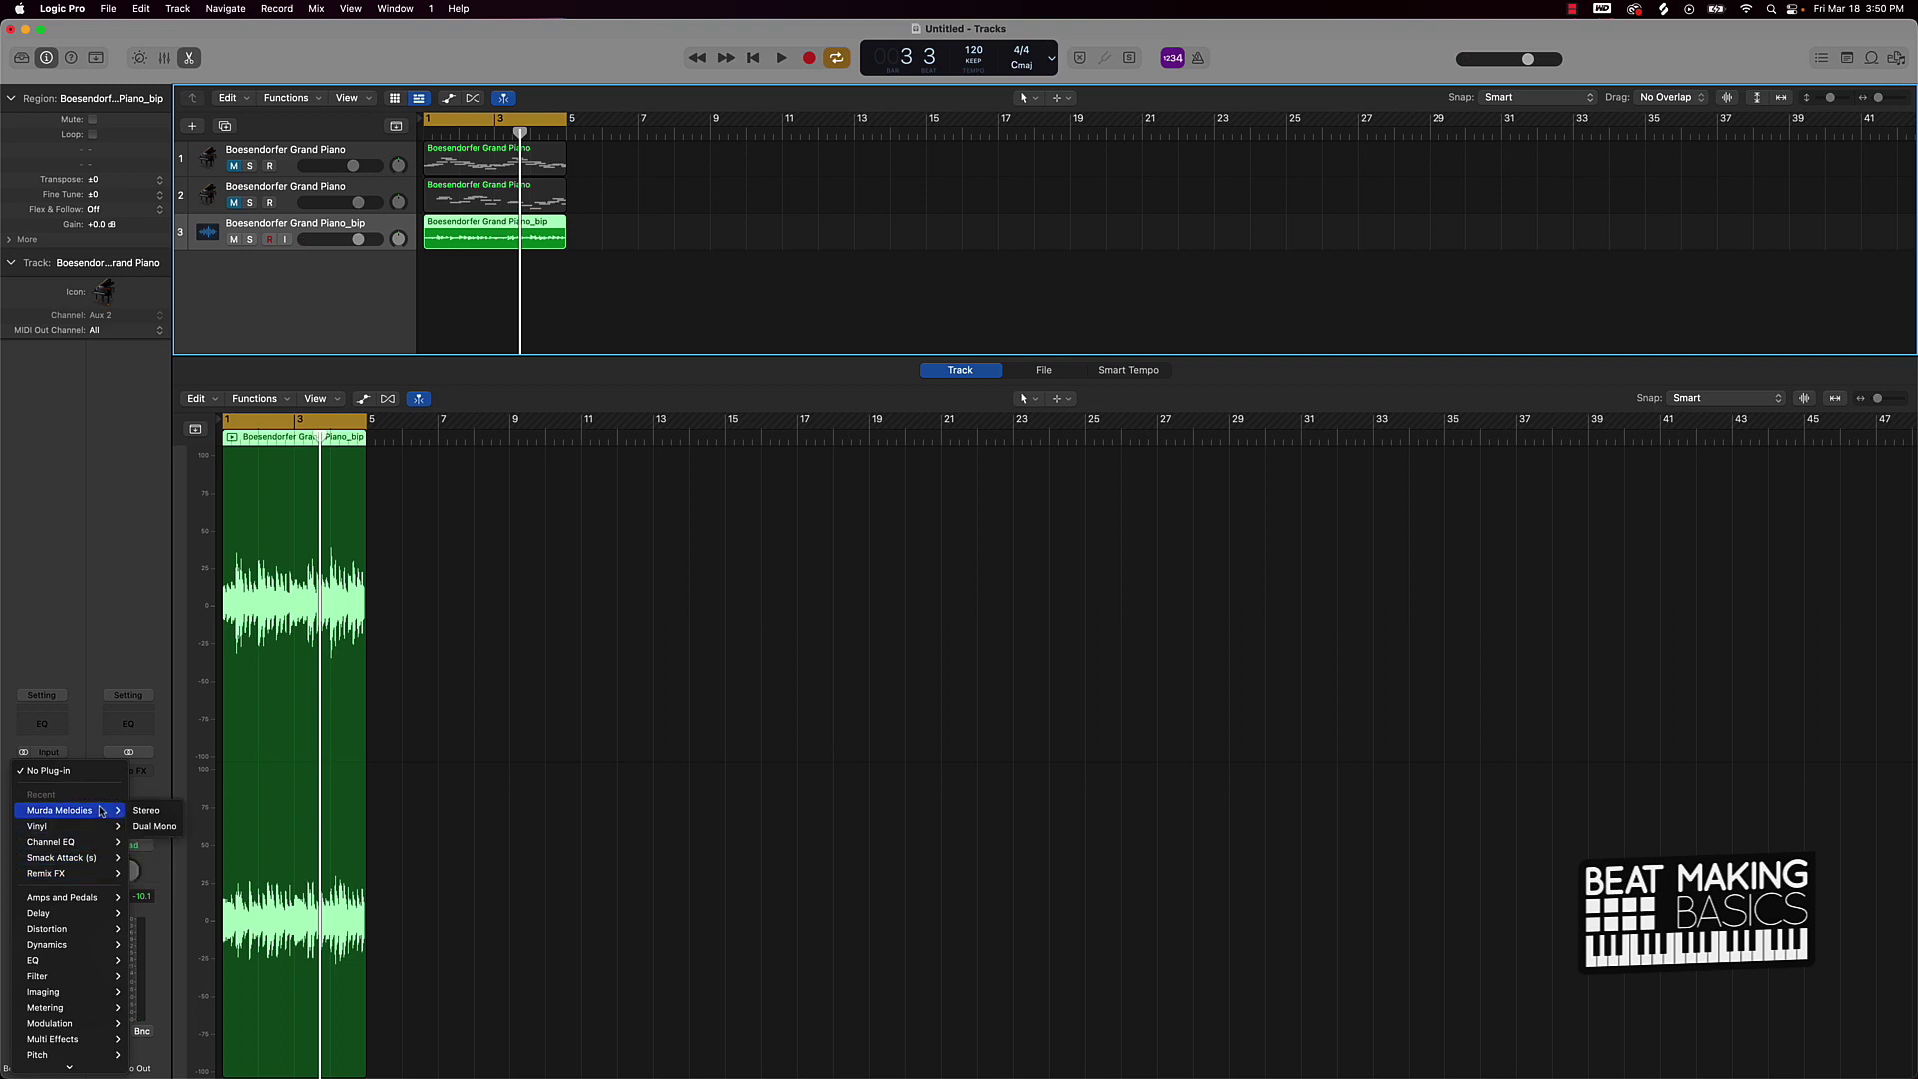
left_click(156, 814)
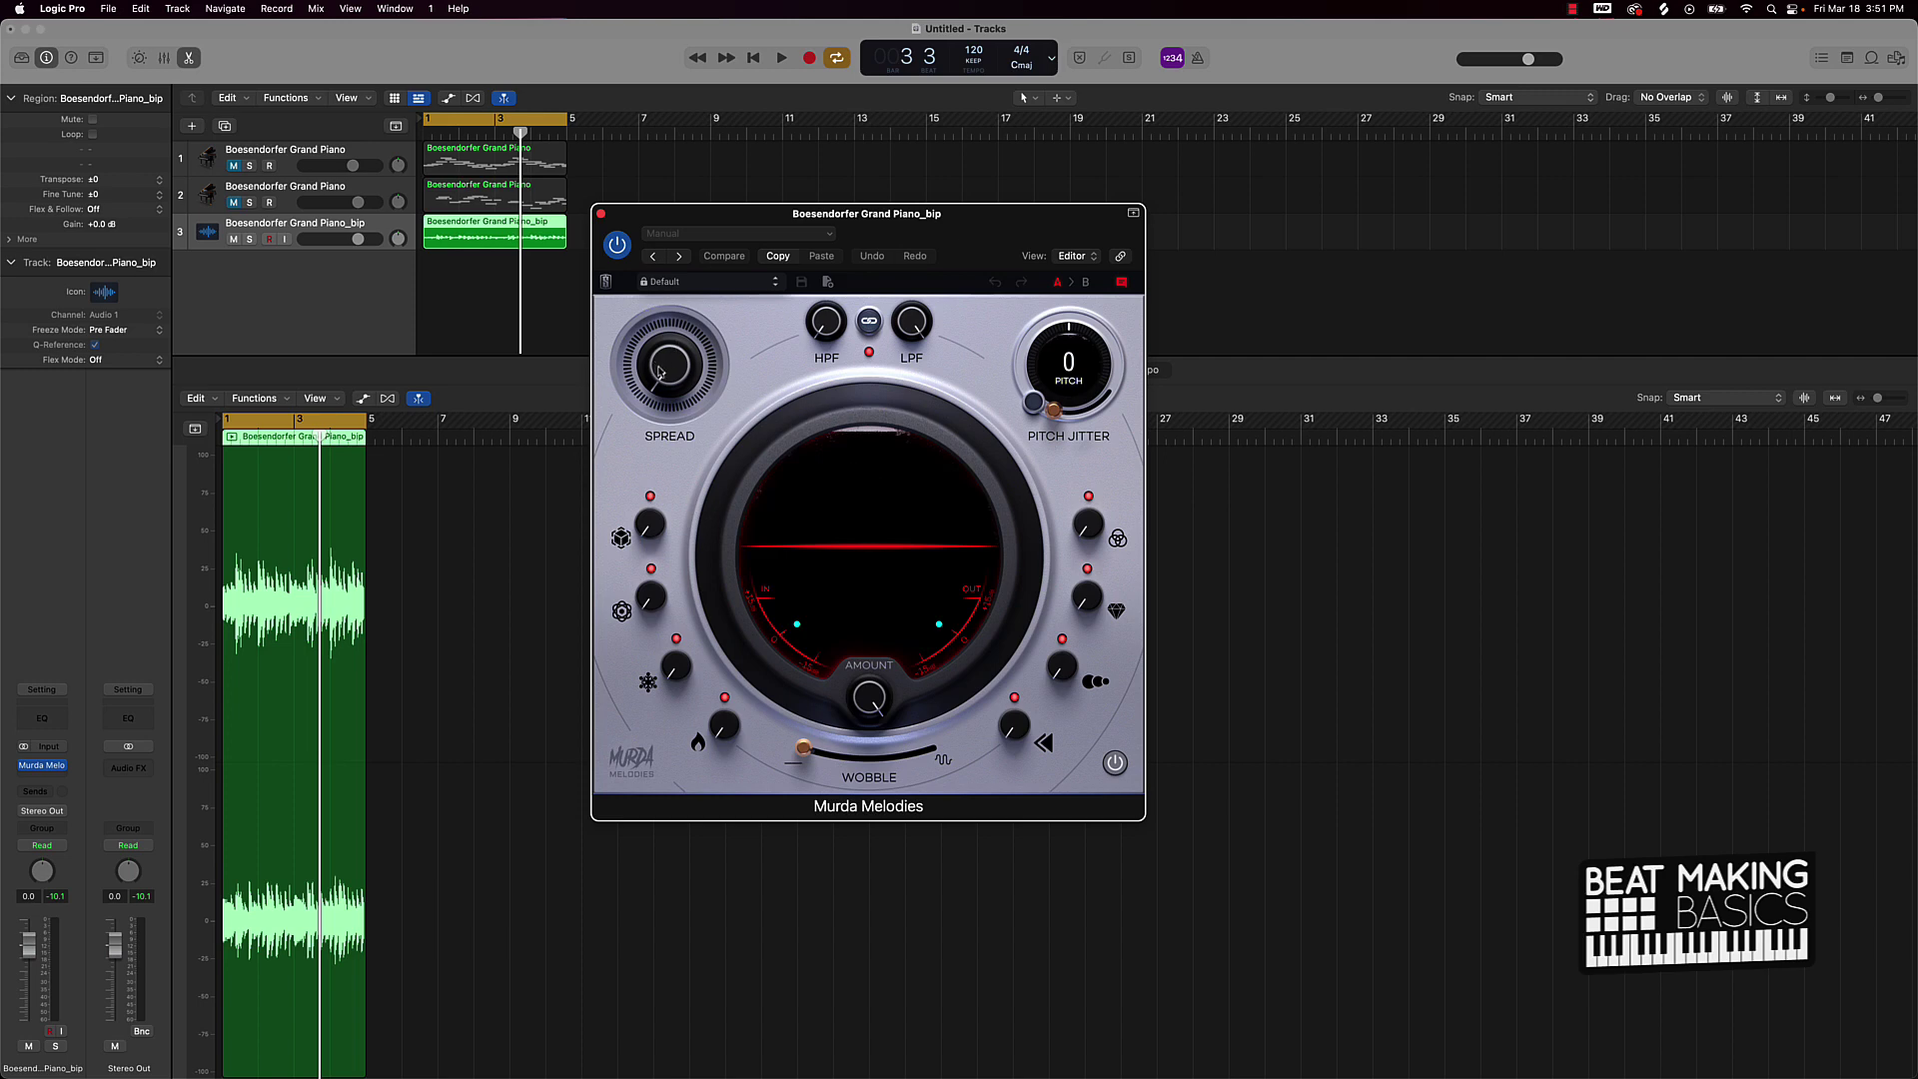
key("space")
Audition the Murda Melodies presets Dark and Low, Deep Wave, Graham Bell and Just Highs, and settle on LoFi Echo
left_click(776, 287)
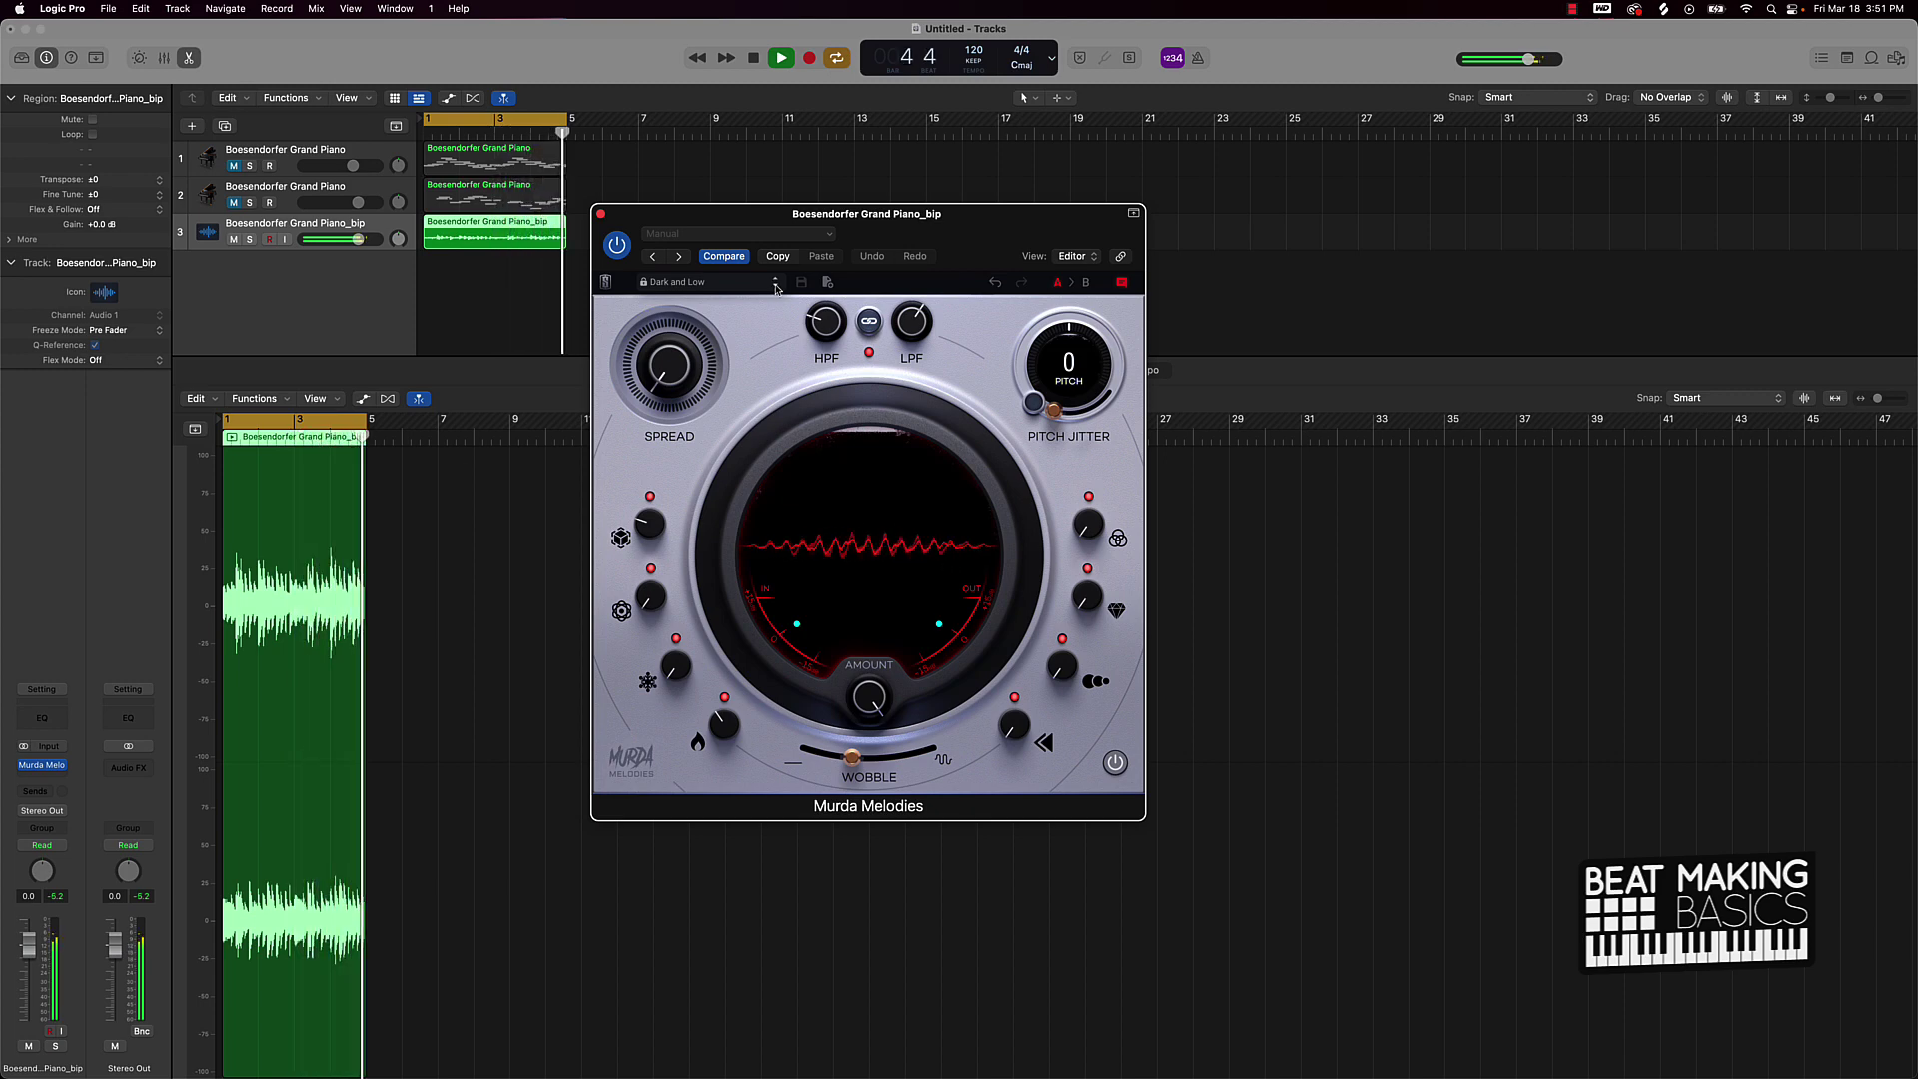
left_click(777, 286)
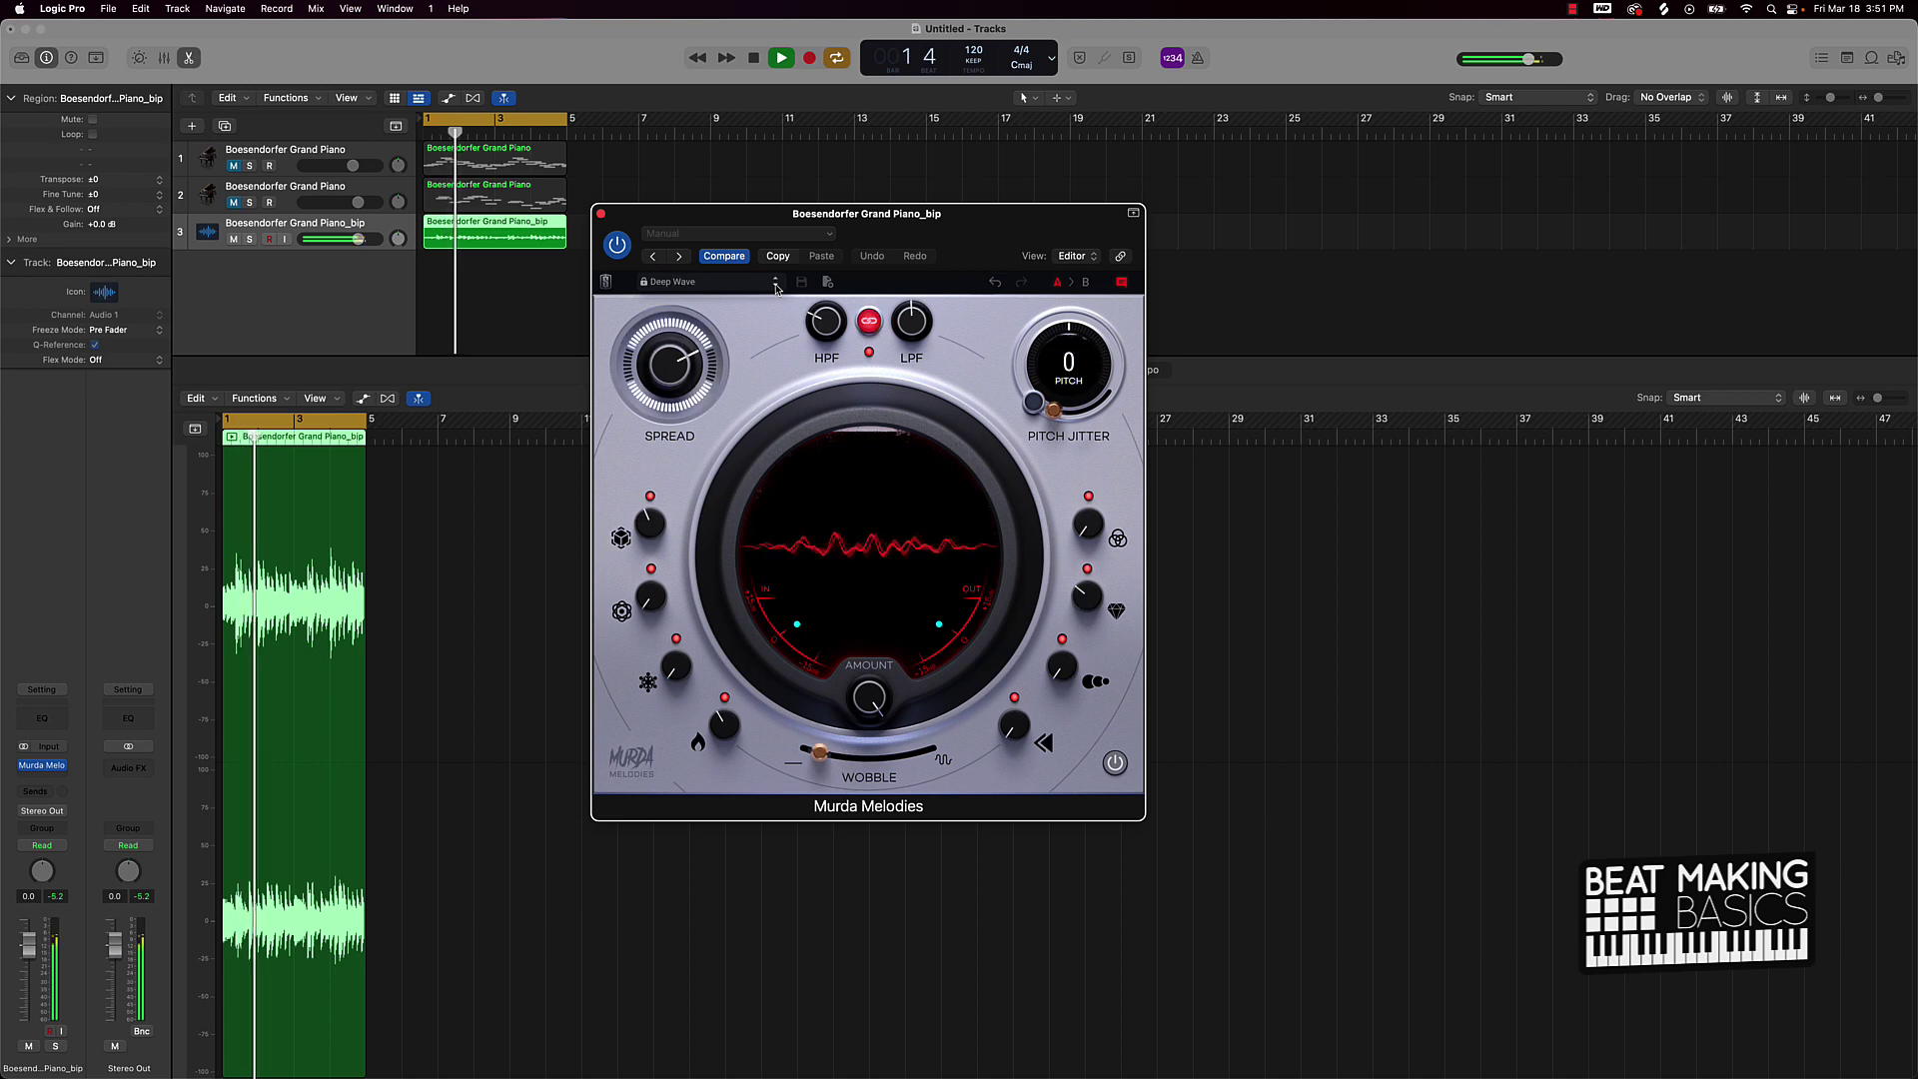
left_click(776, 286)
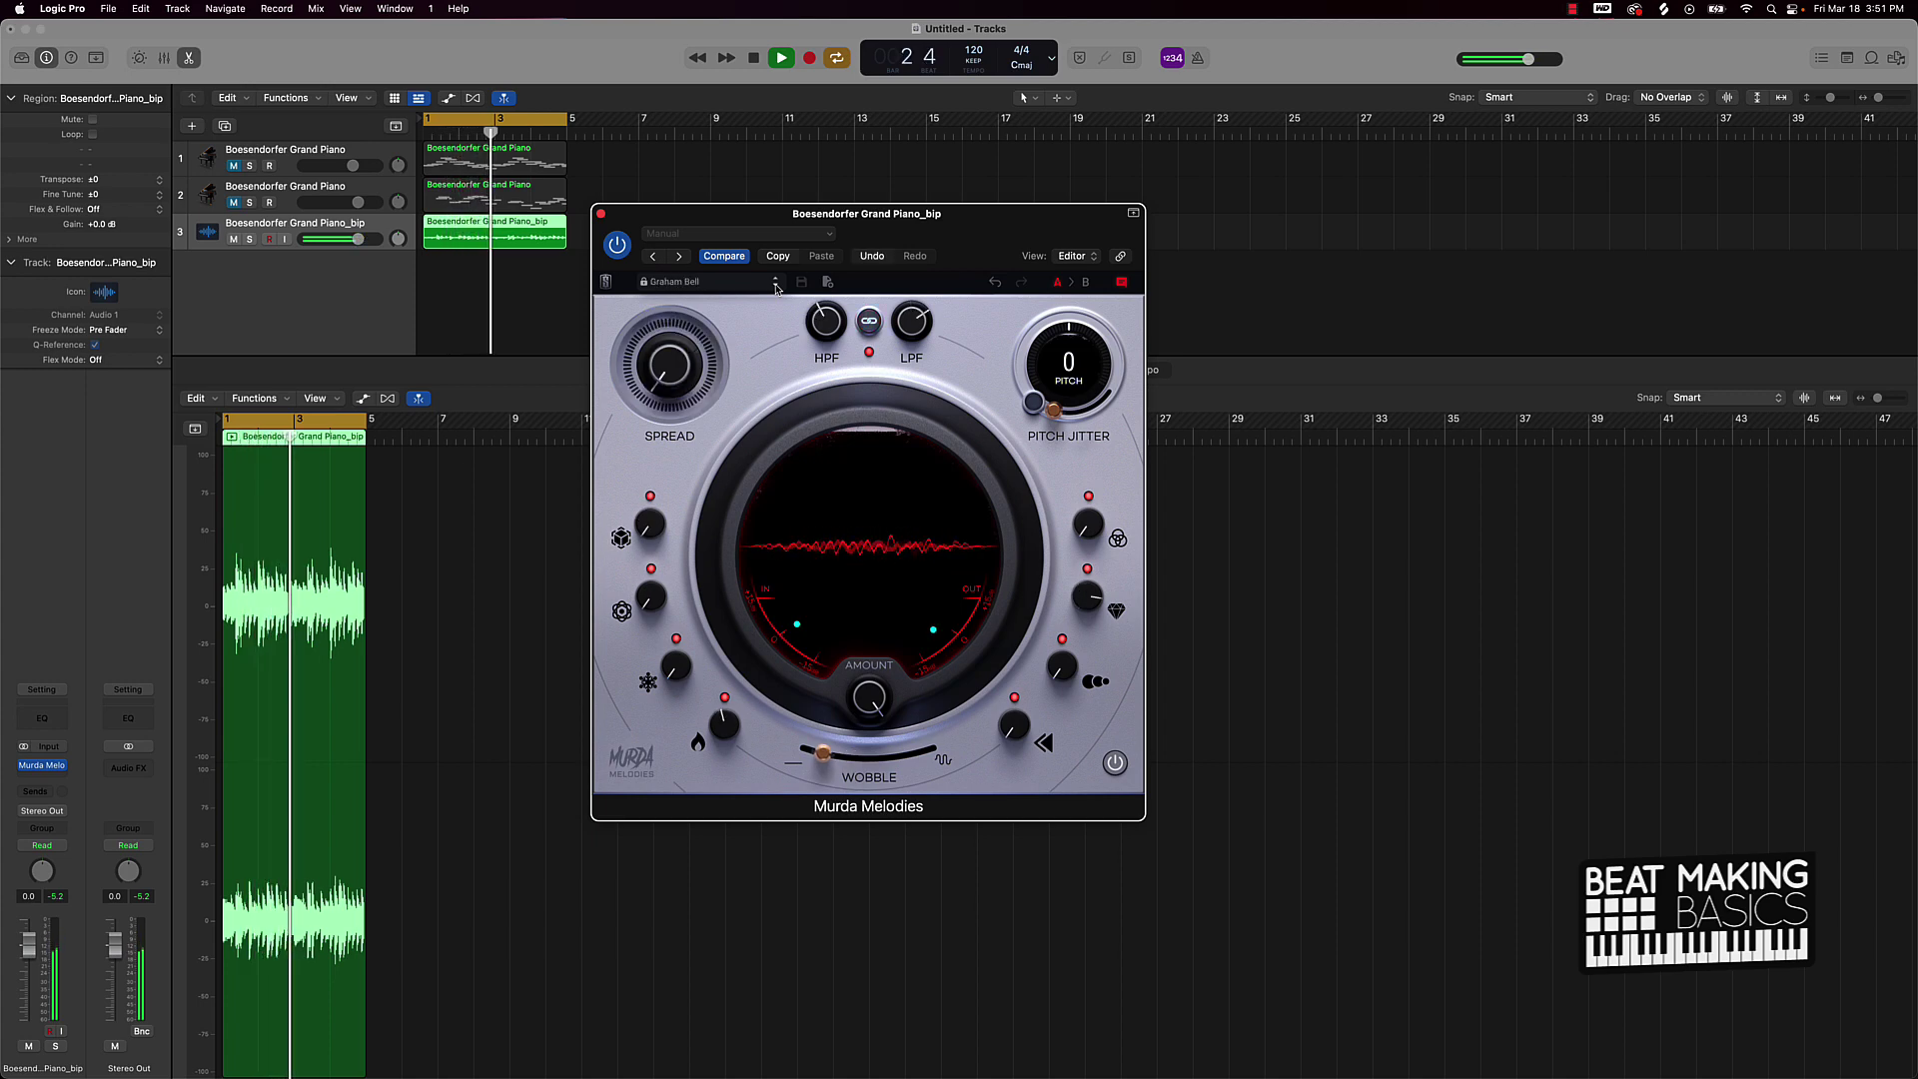
left_click(776, 286)
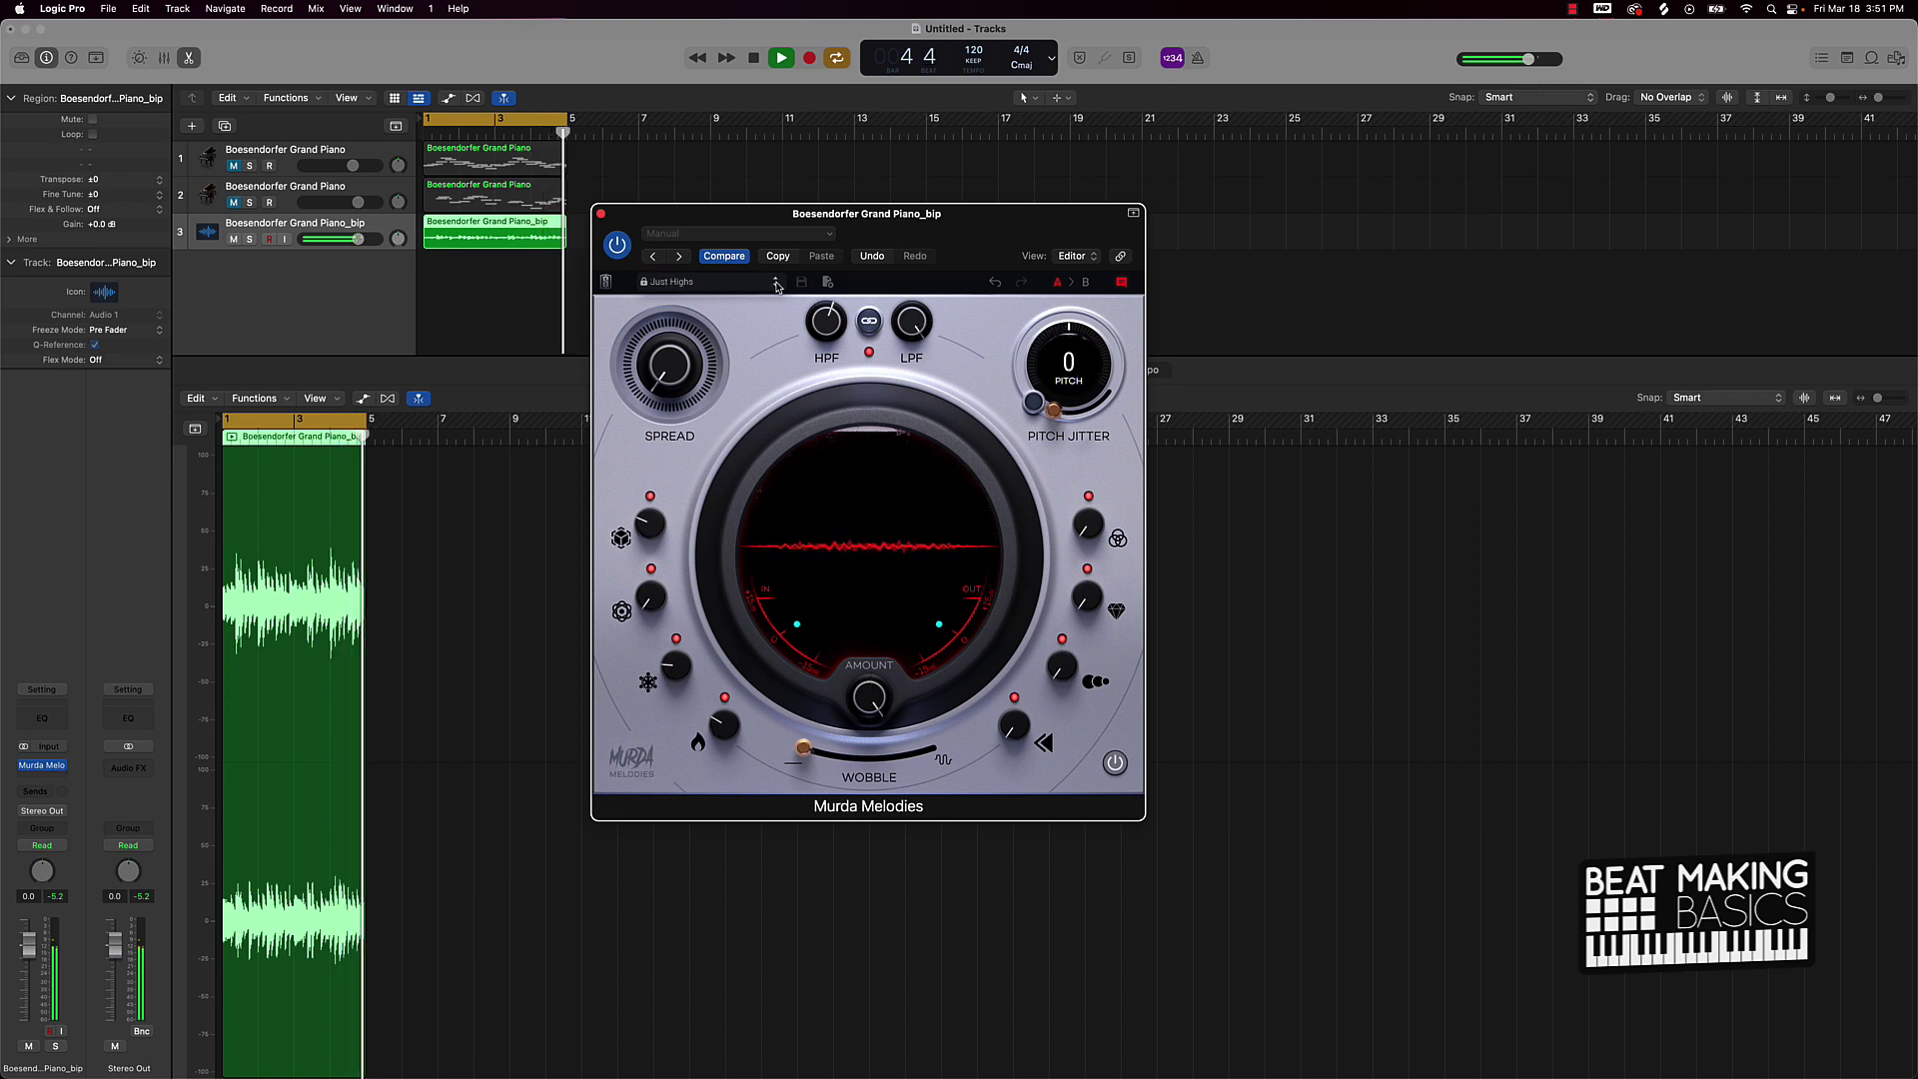
left_click(777, 286)
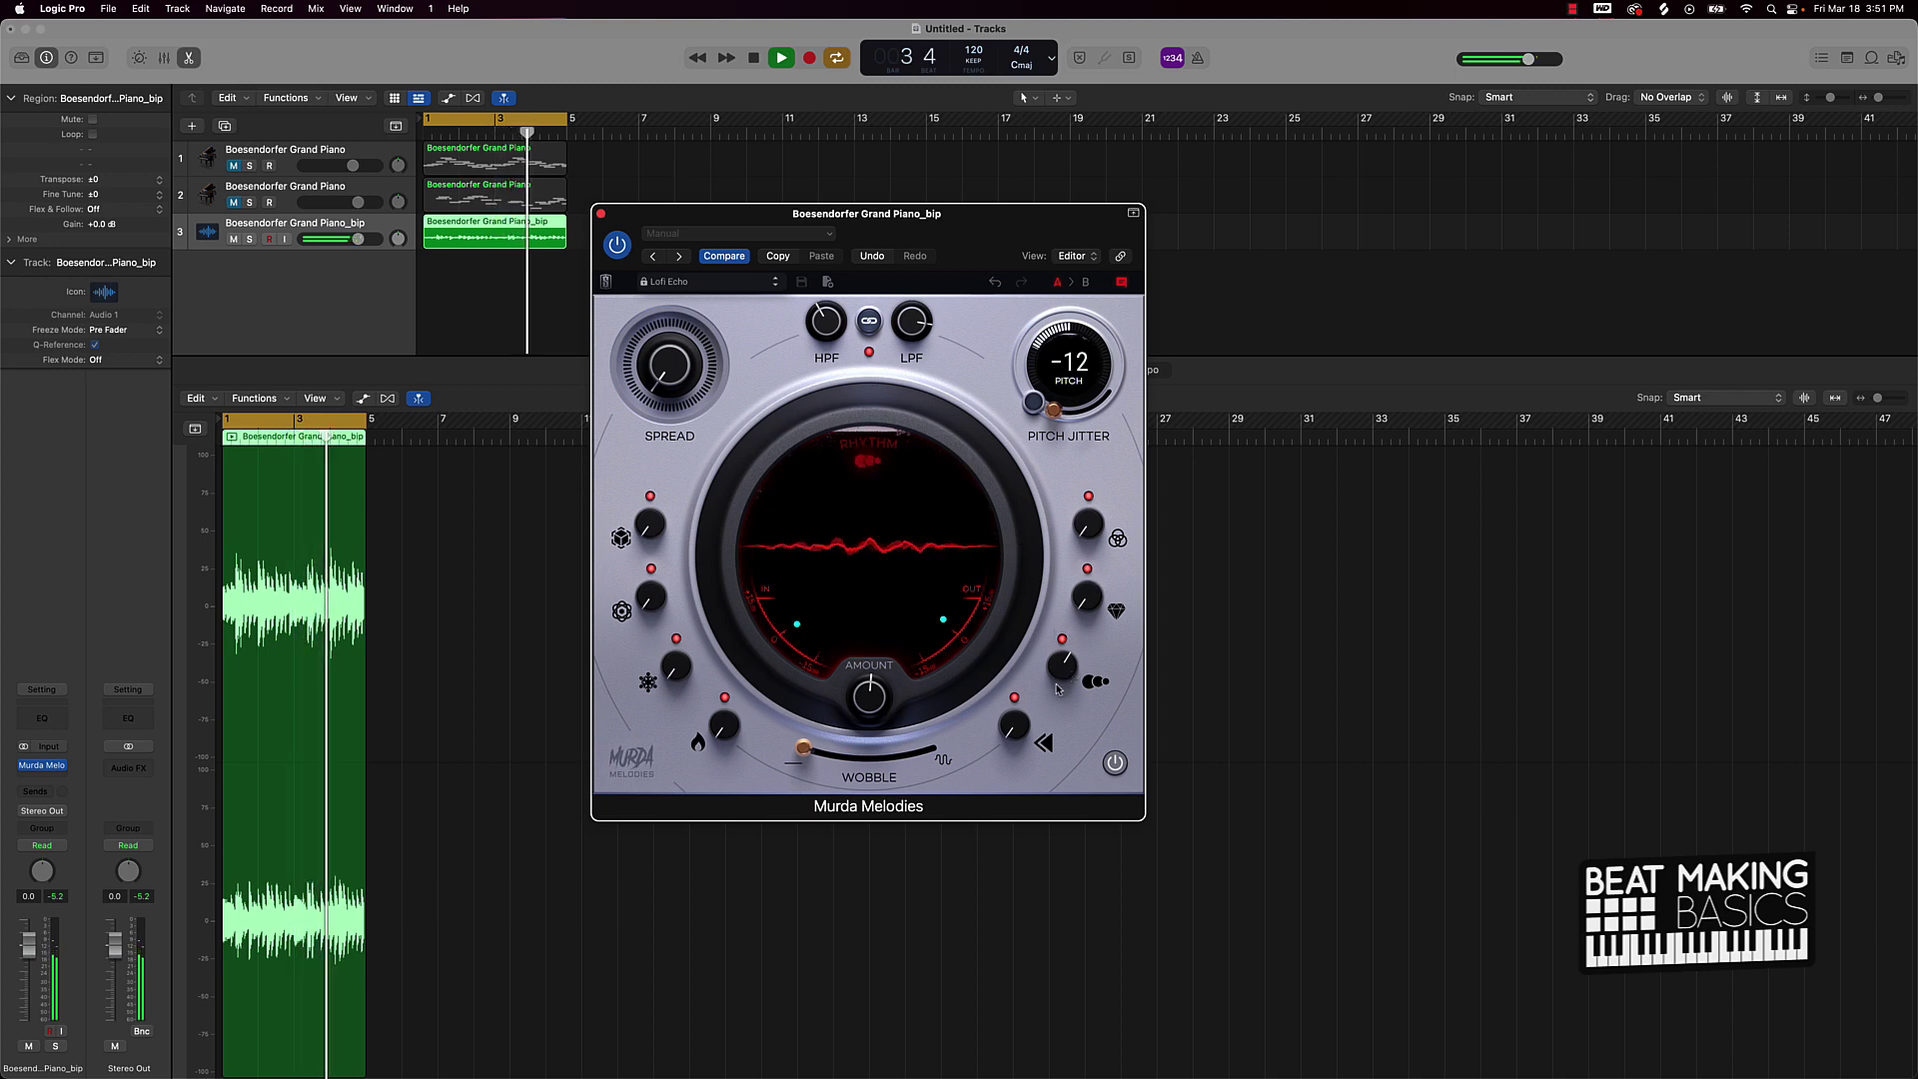
Reduce the Rhythm delay to 20%, set the low-pass filter to 11.7 kHz and adjust the high-pass filter
mouse_move(1066, 667)
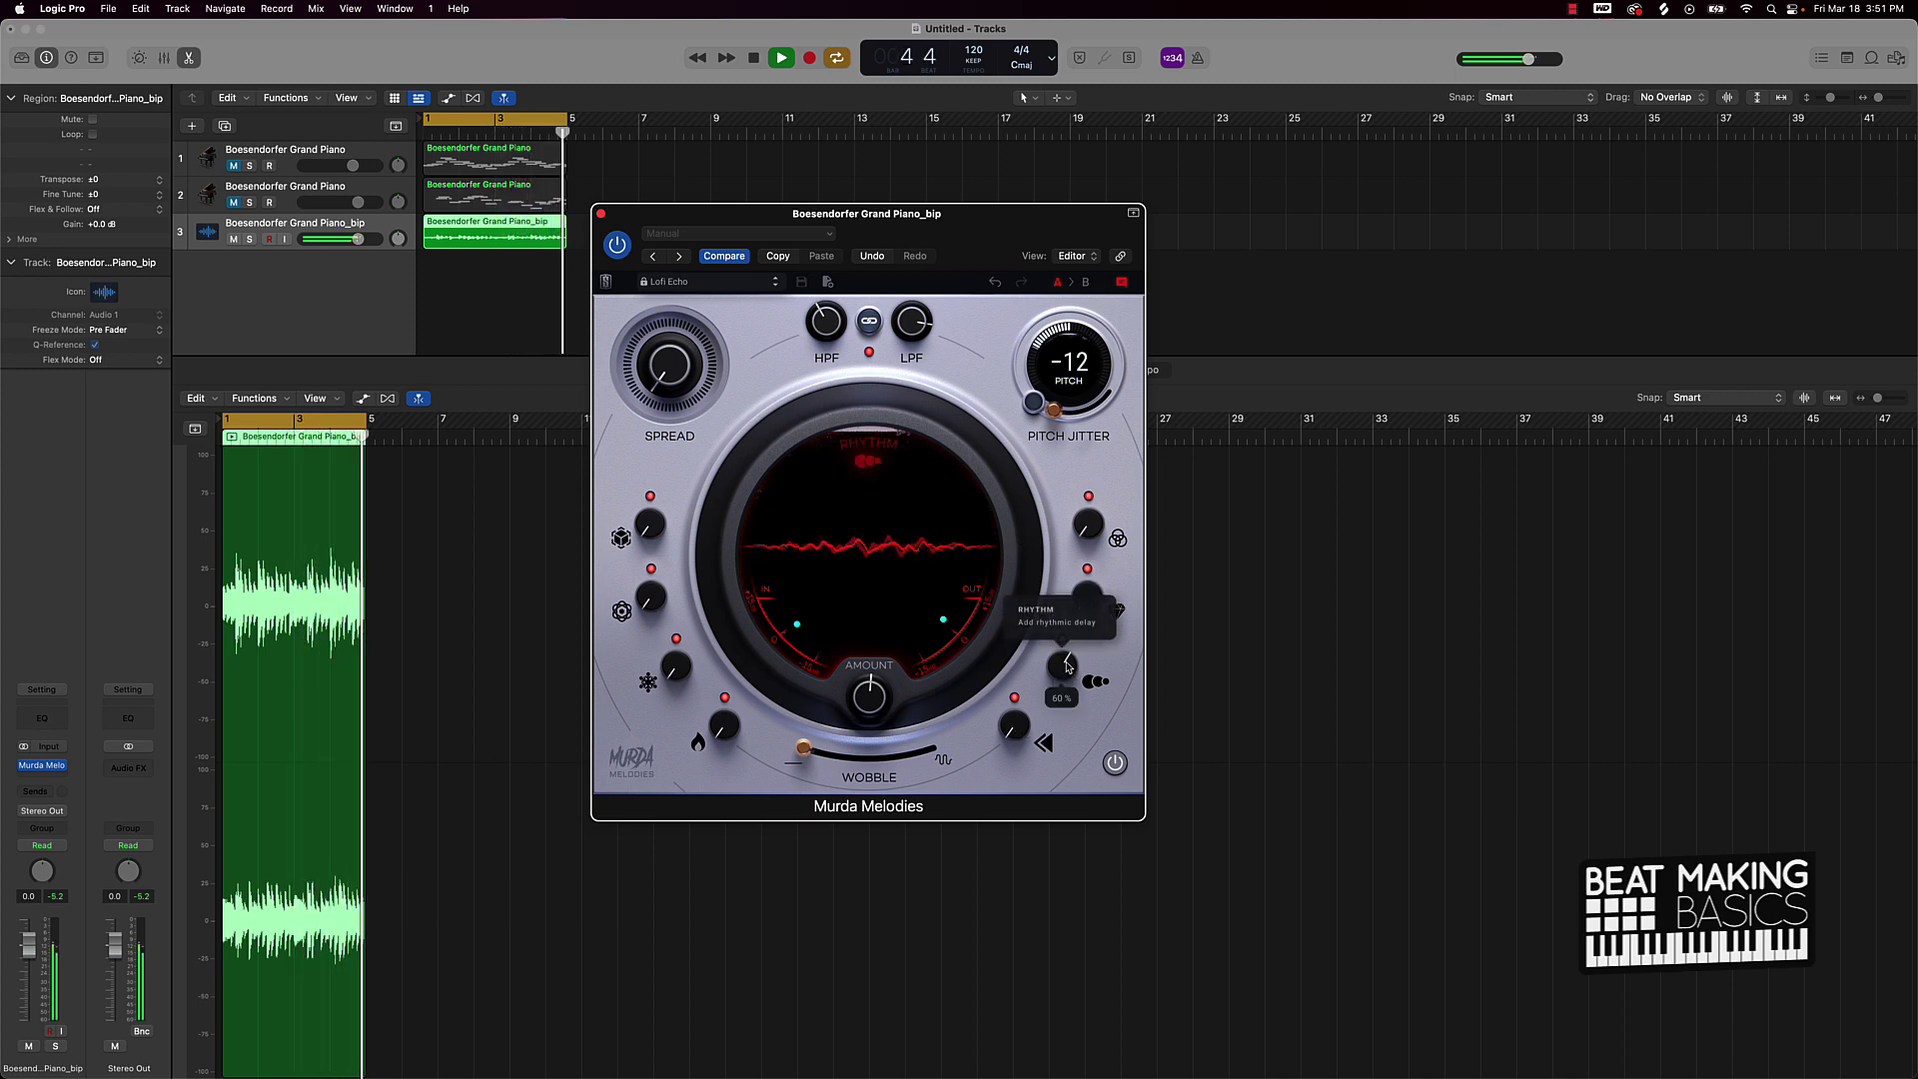
mouse_move(1066, 667)
left_mouse_down()
mouse_move(1035, 696)
mouse_move(1051, 637)
mouse_move(1064, 652)
mouse_move(1044, 668)
left_mouse_up()
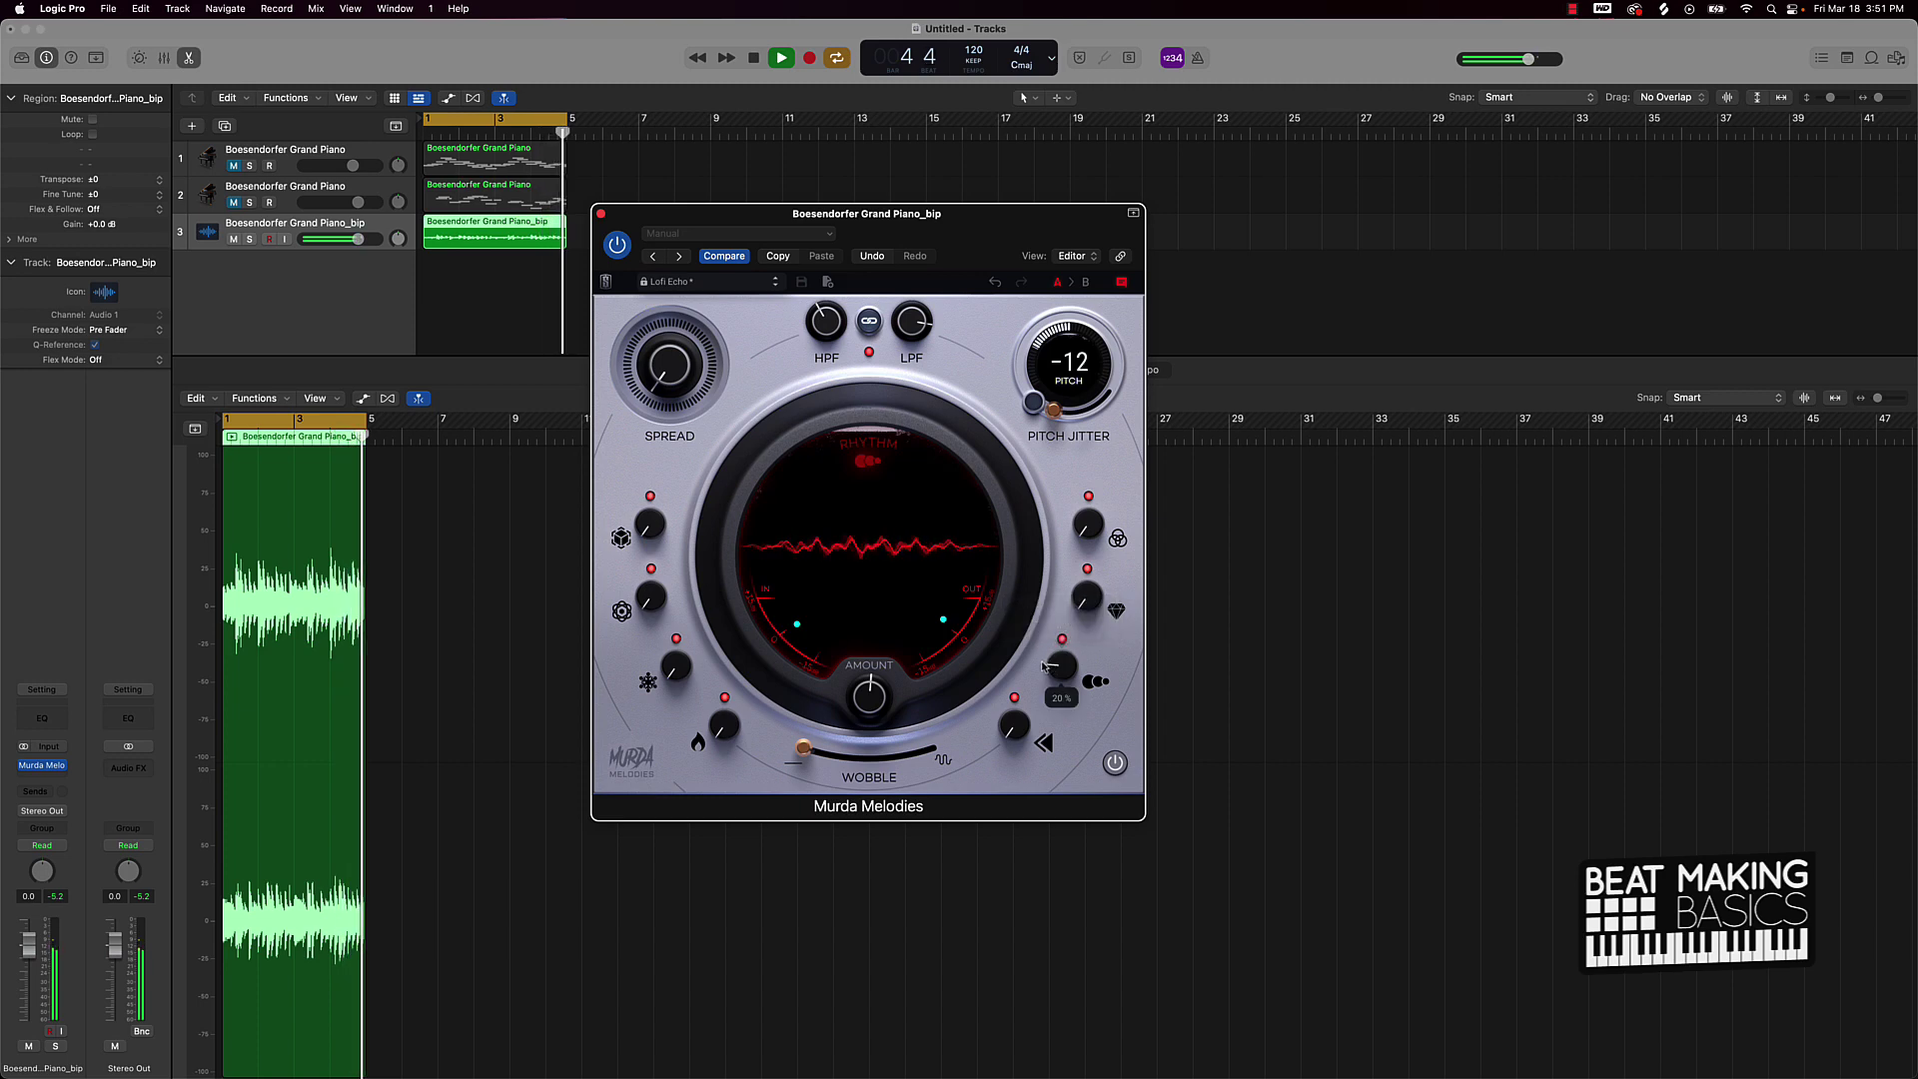
mouse_move(924, 300)
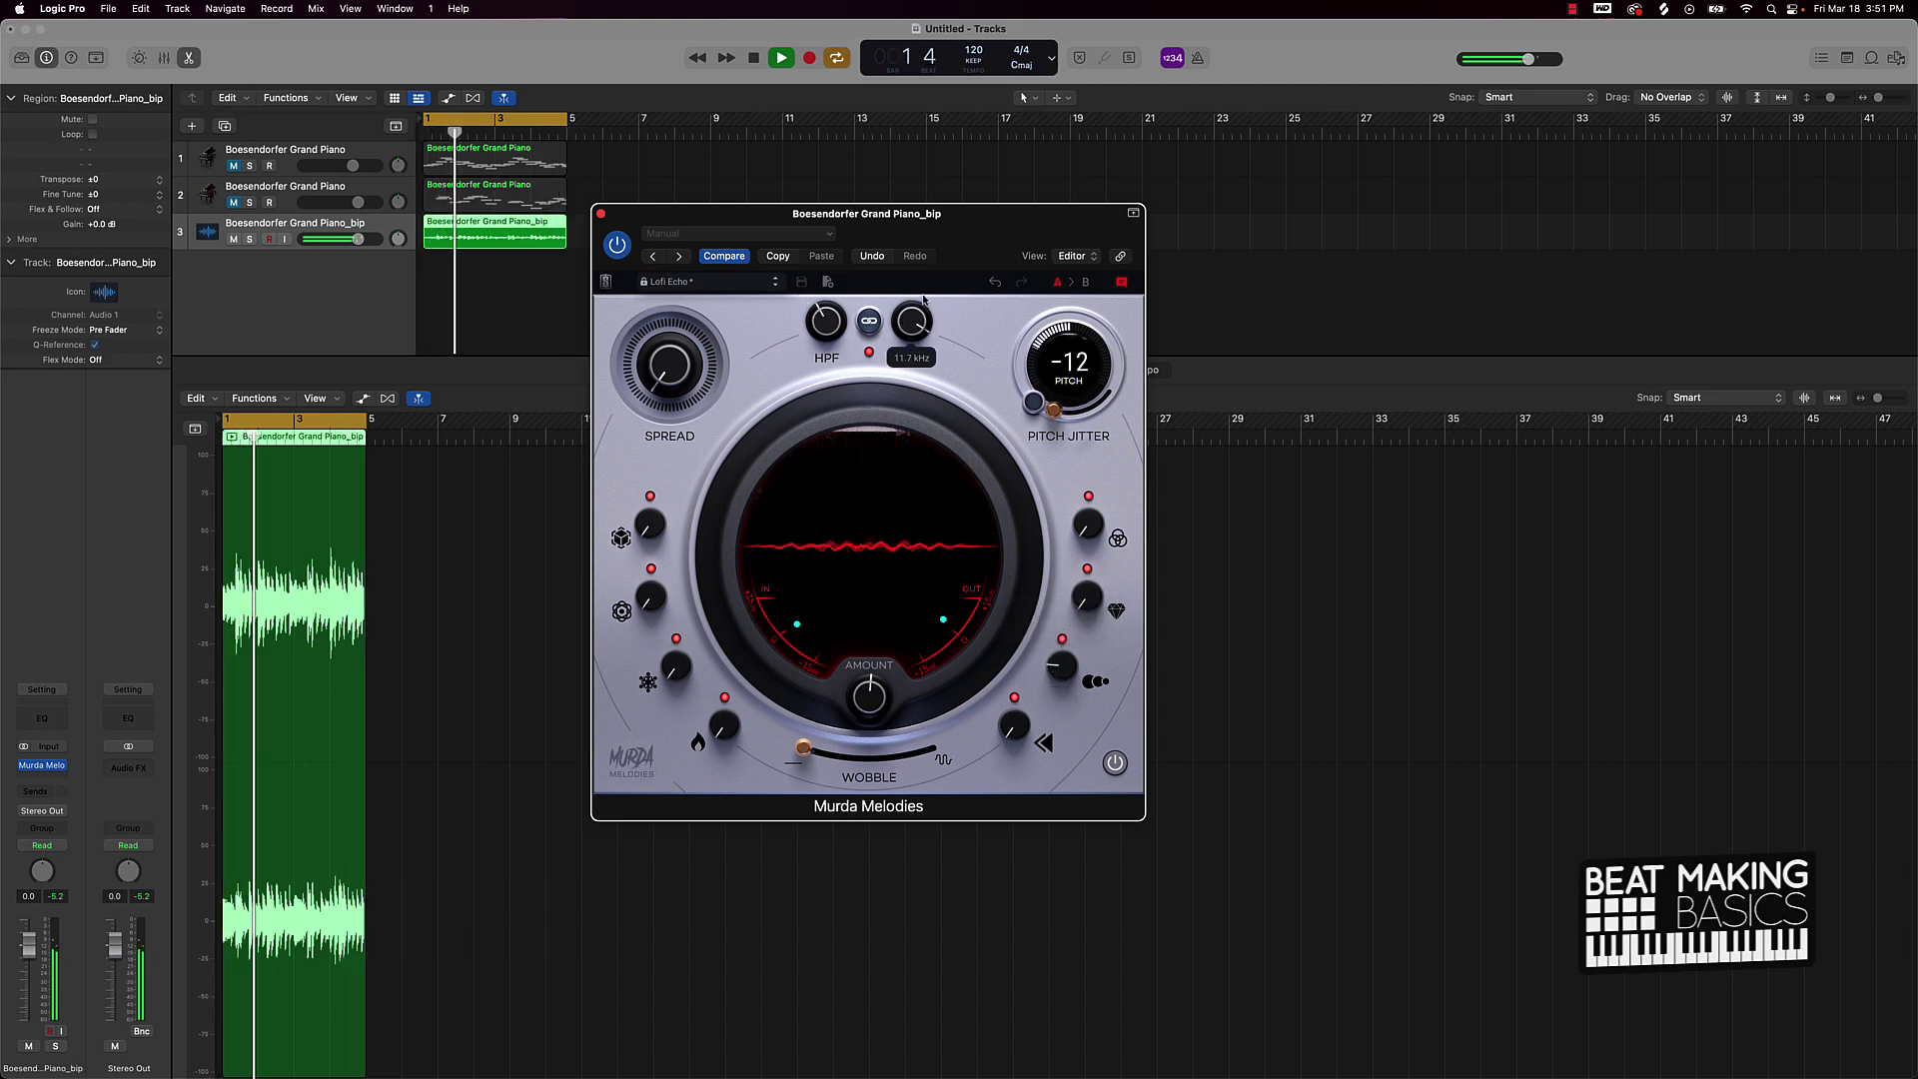
mouse_move(809, 363)
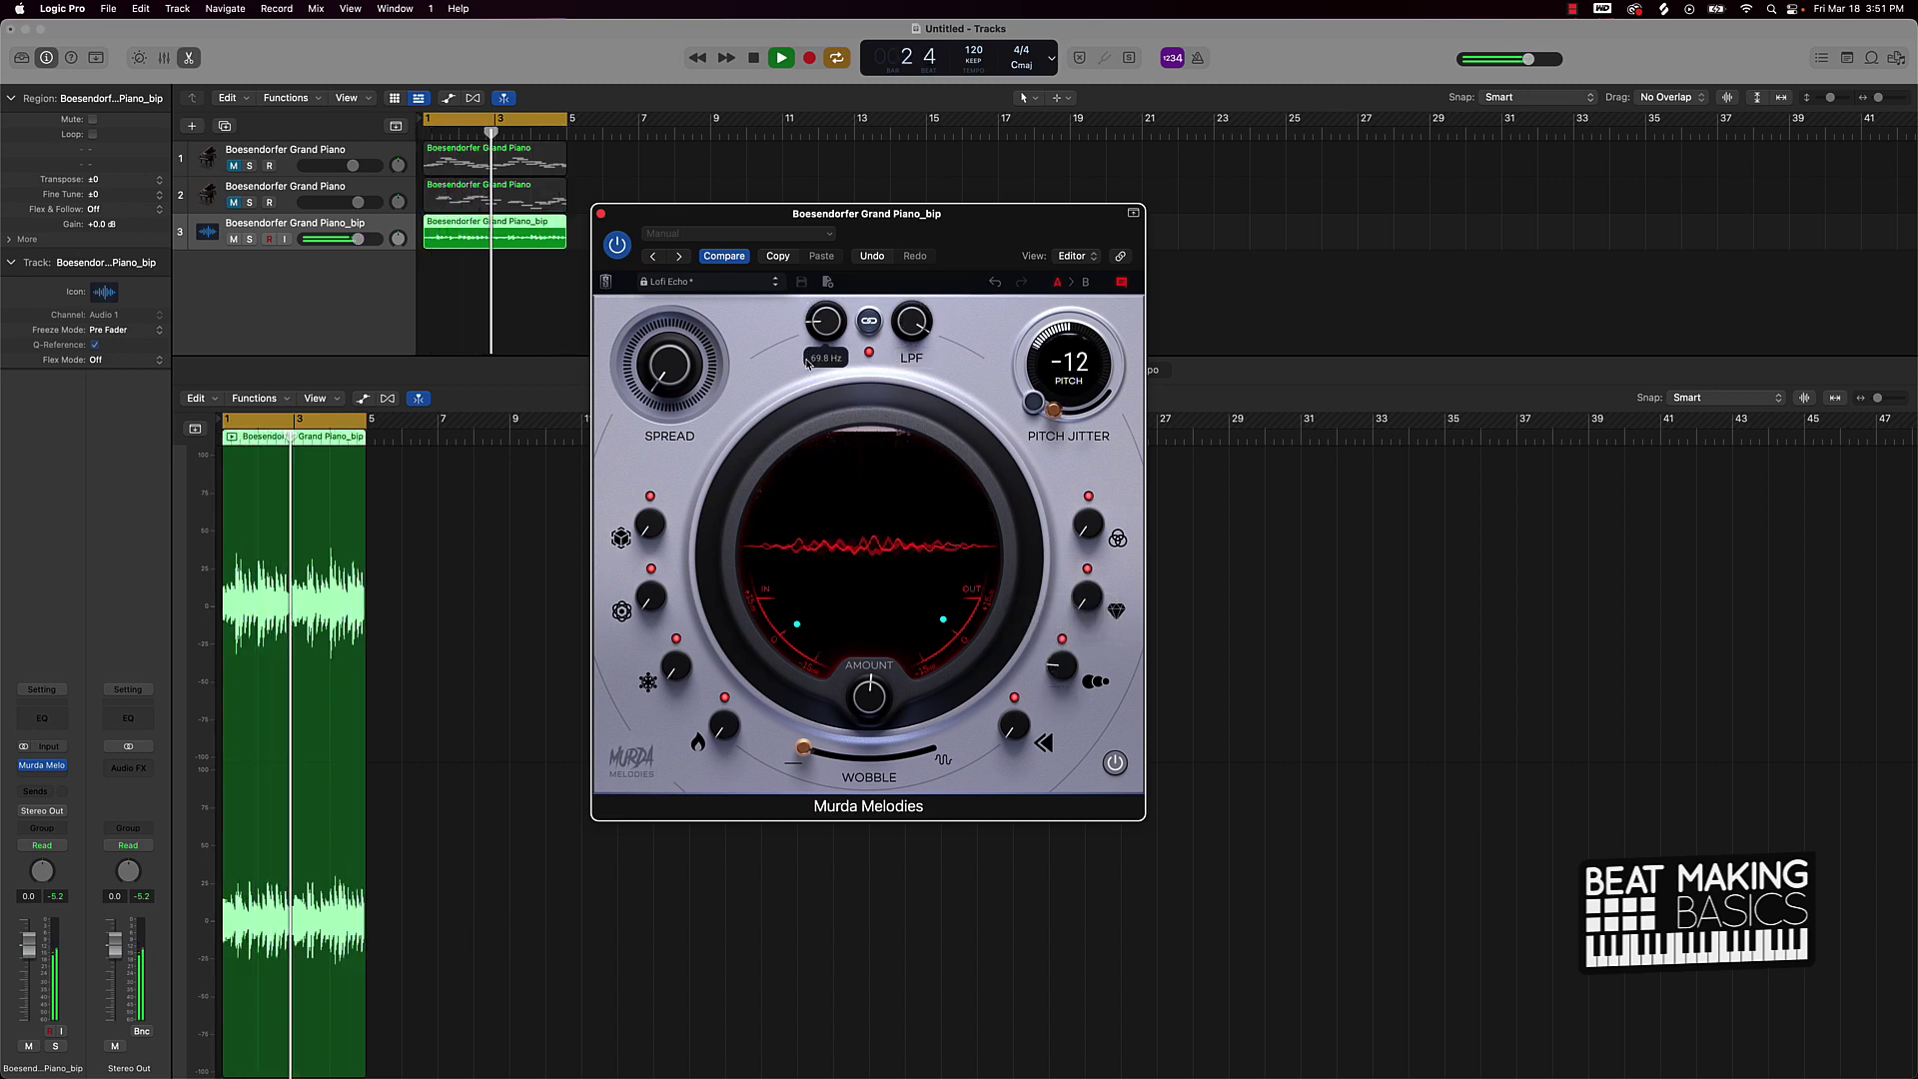
left_click_drag(809, 363, 700, 357)
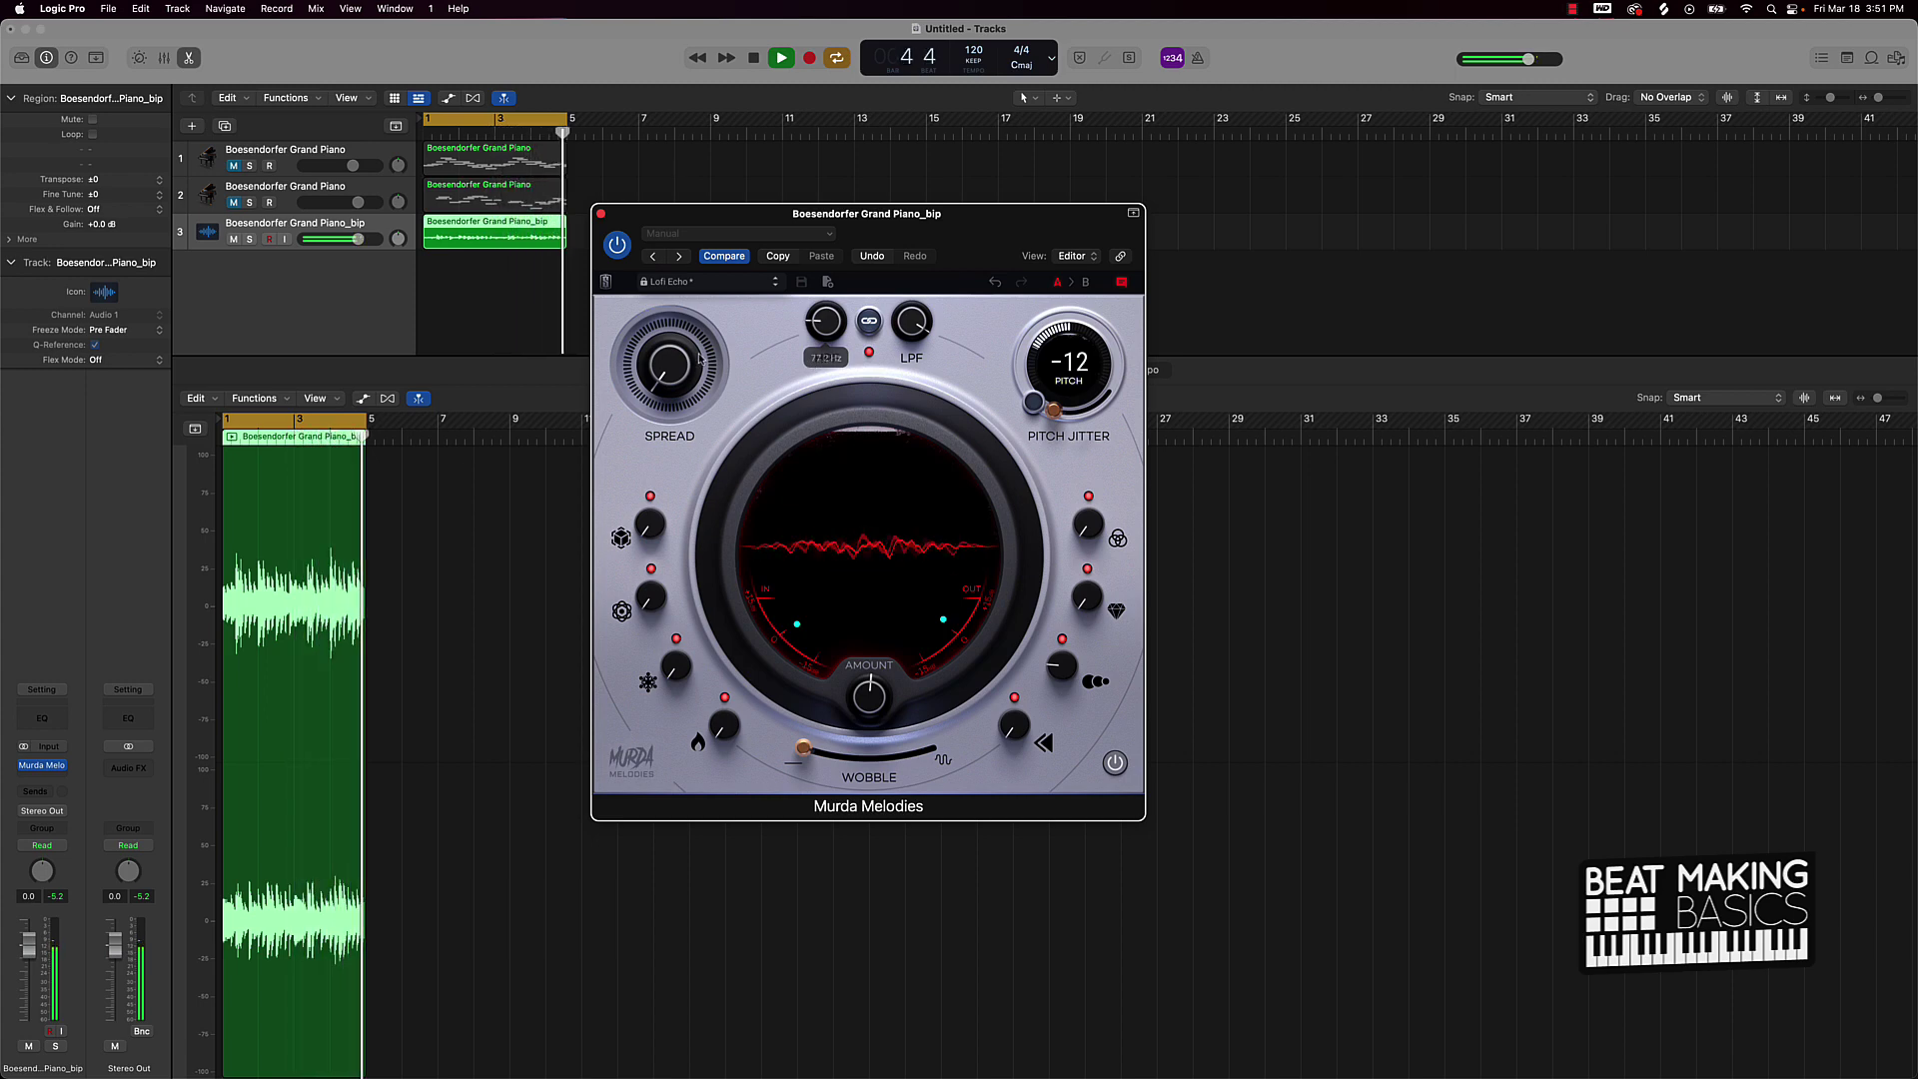
Set the snowflake effect to 20% and bring Spread to a low amount
left_click(699, 357)
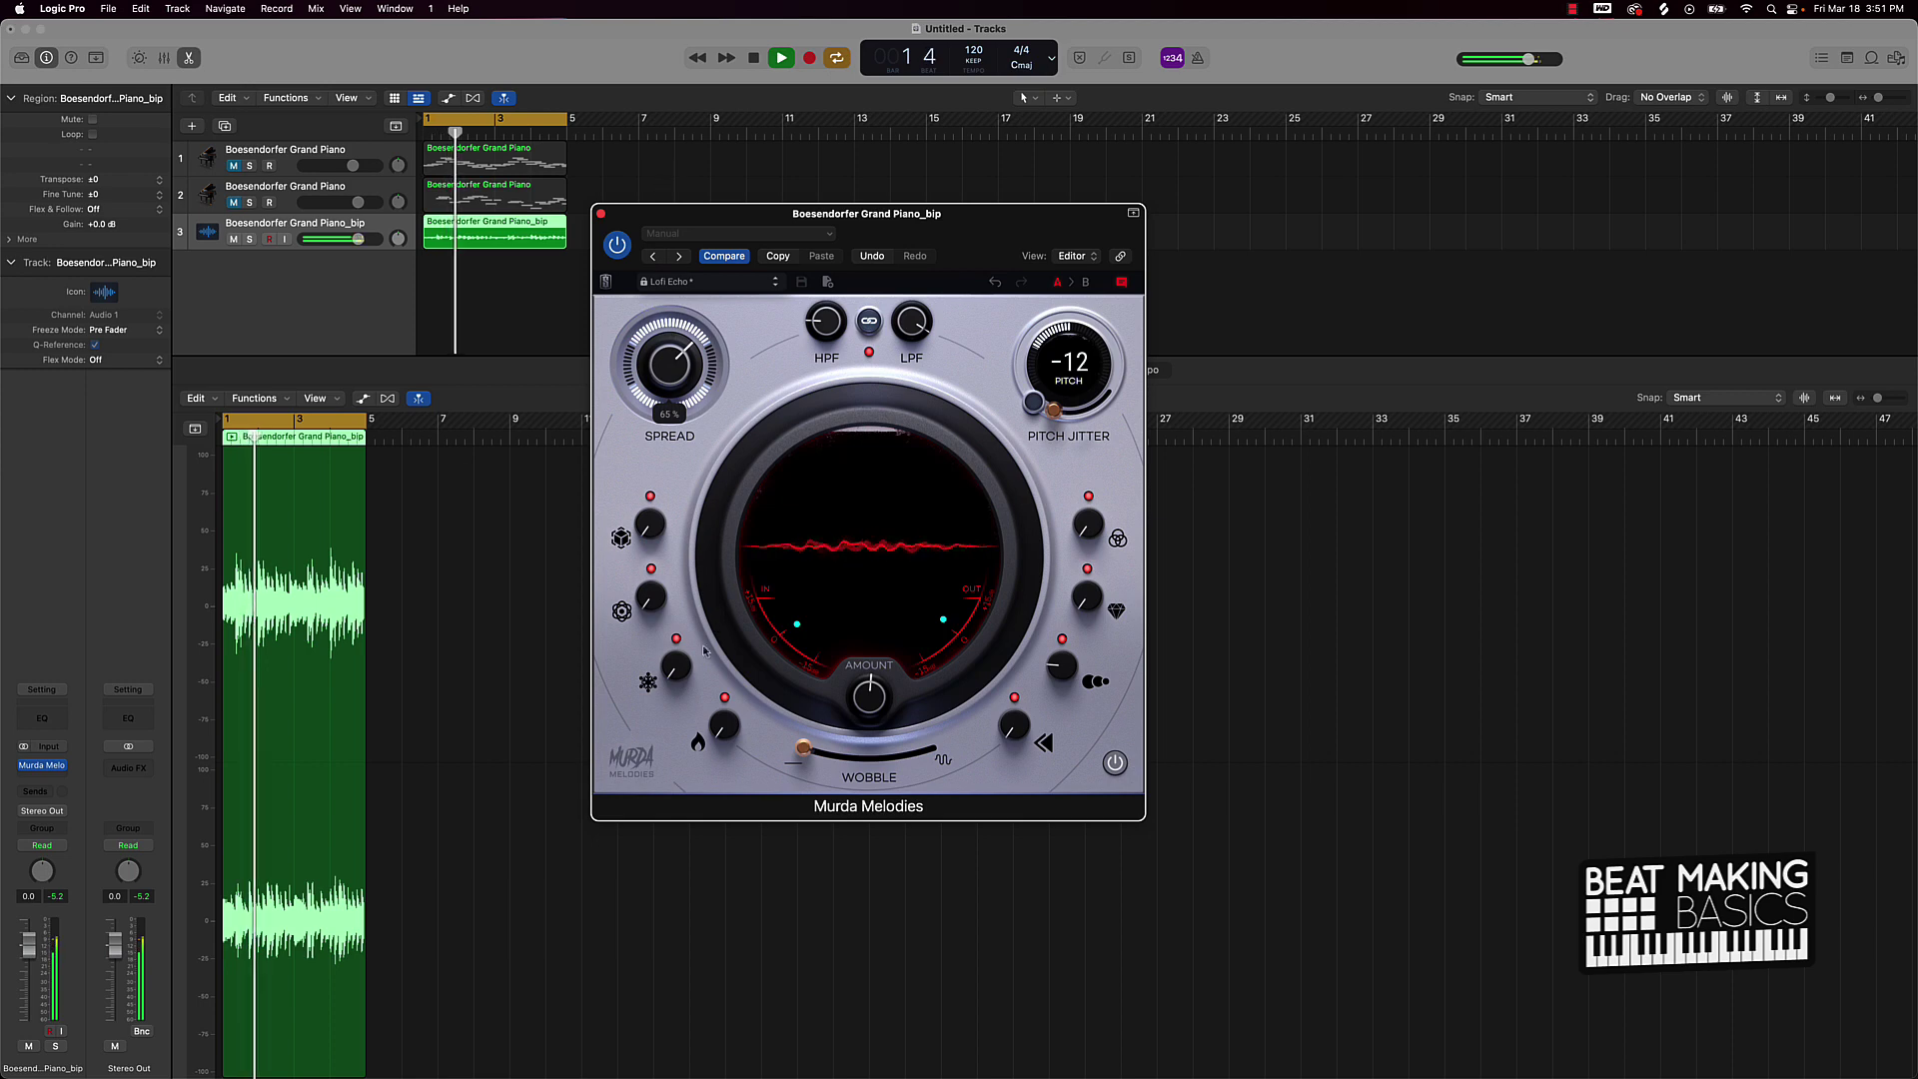
left_click_drag(677, 666, 669, 603)
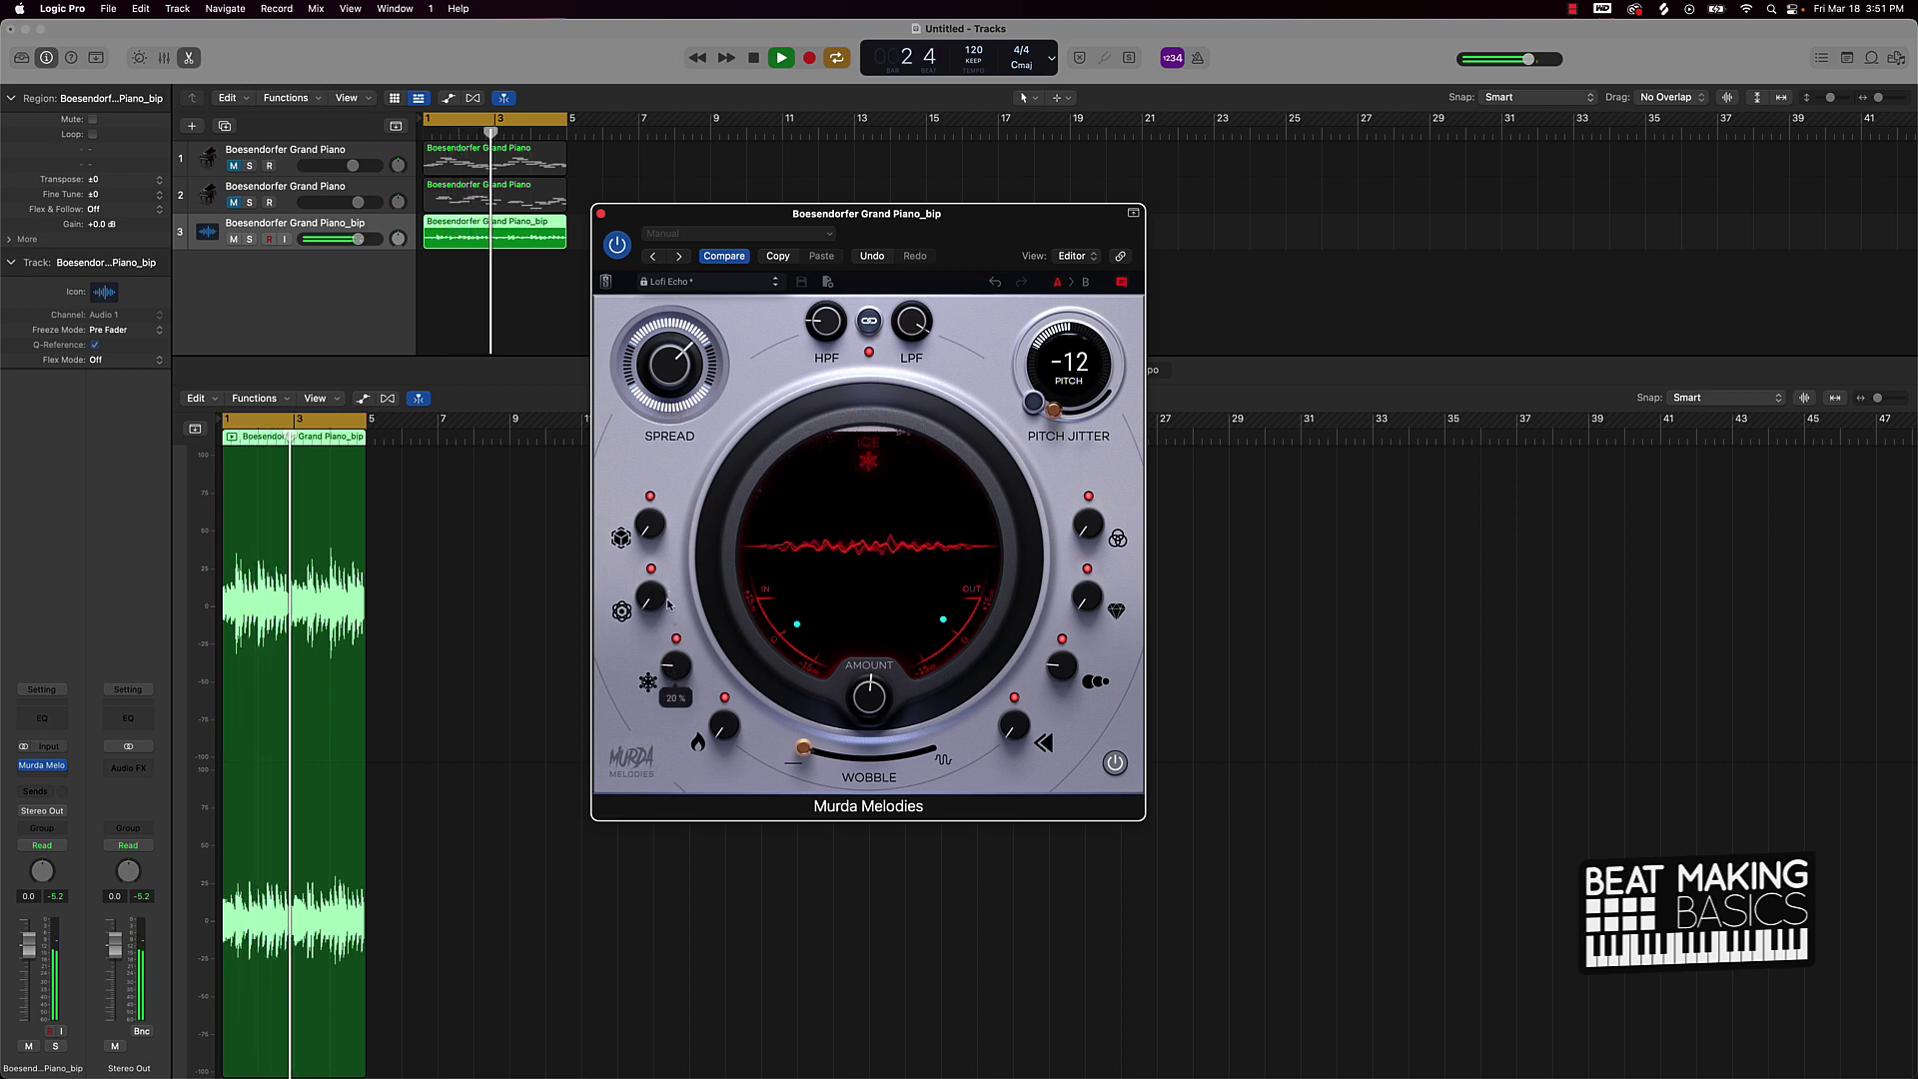
key("super+z")
key("super+z")
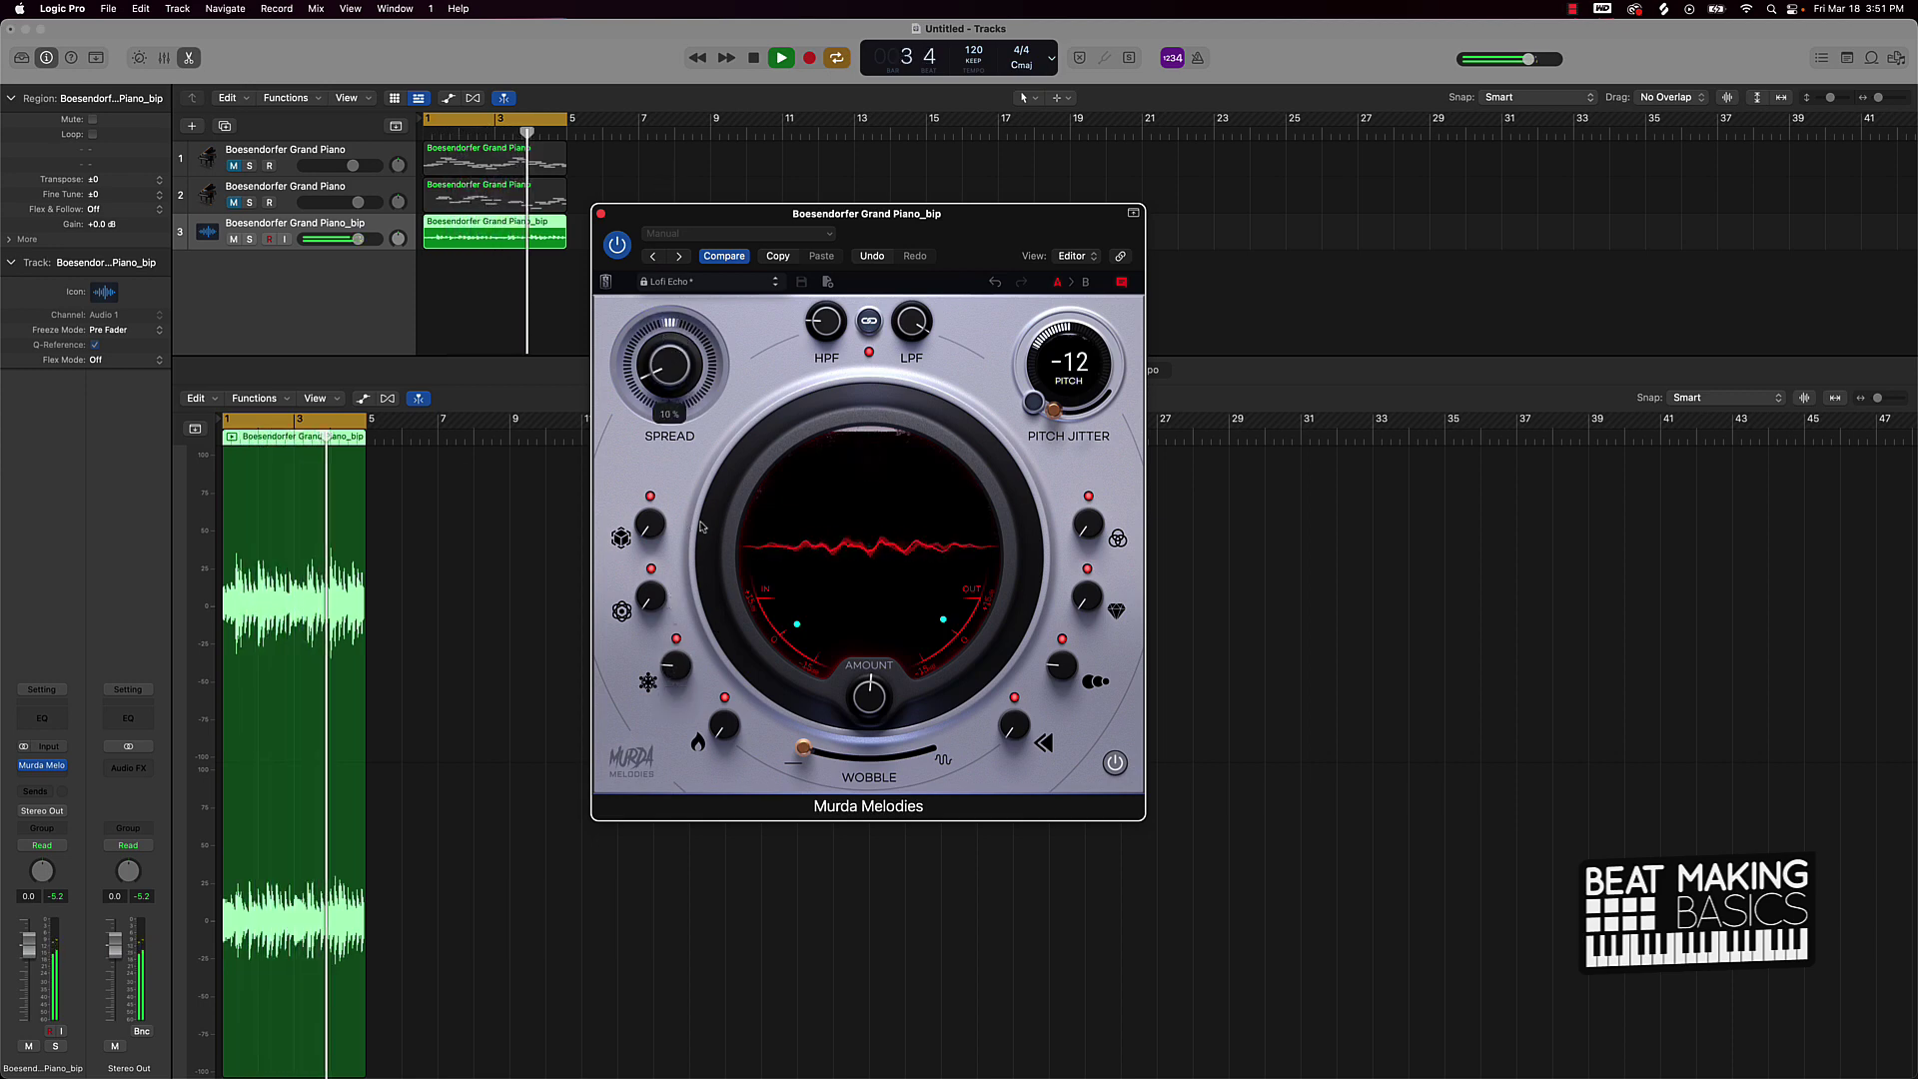
Set the Heat amount to 13%, stop playback and close the Murda Melodies window
left_click_drag(723, 724, 715, 693)
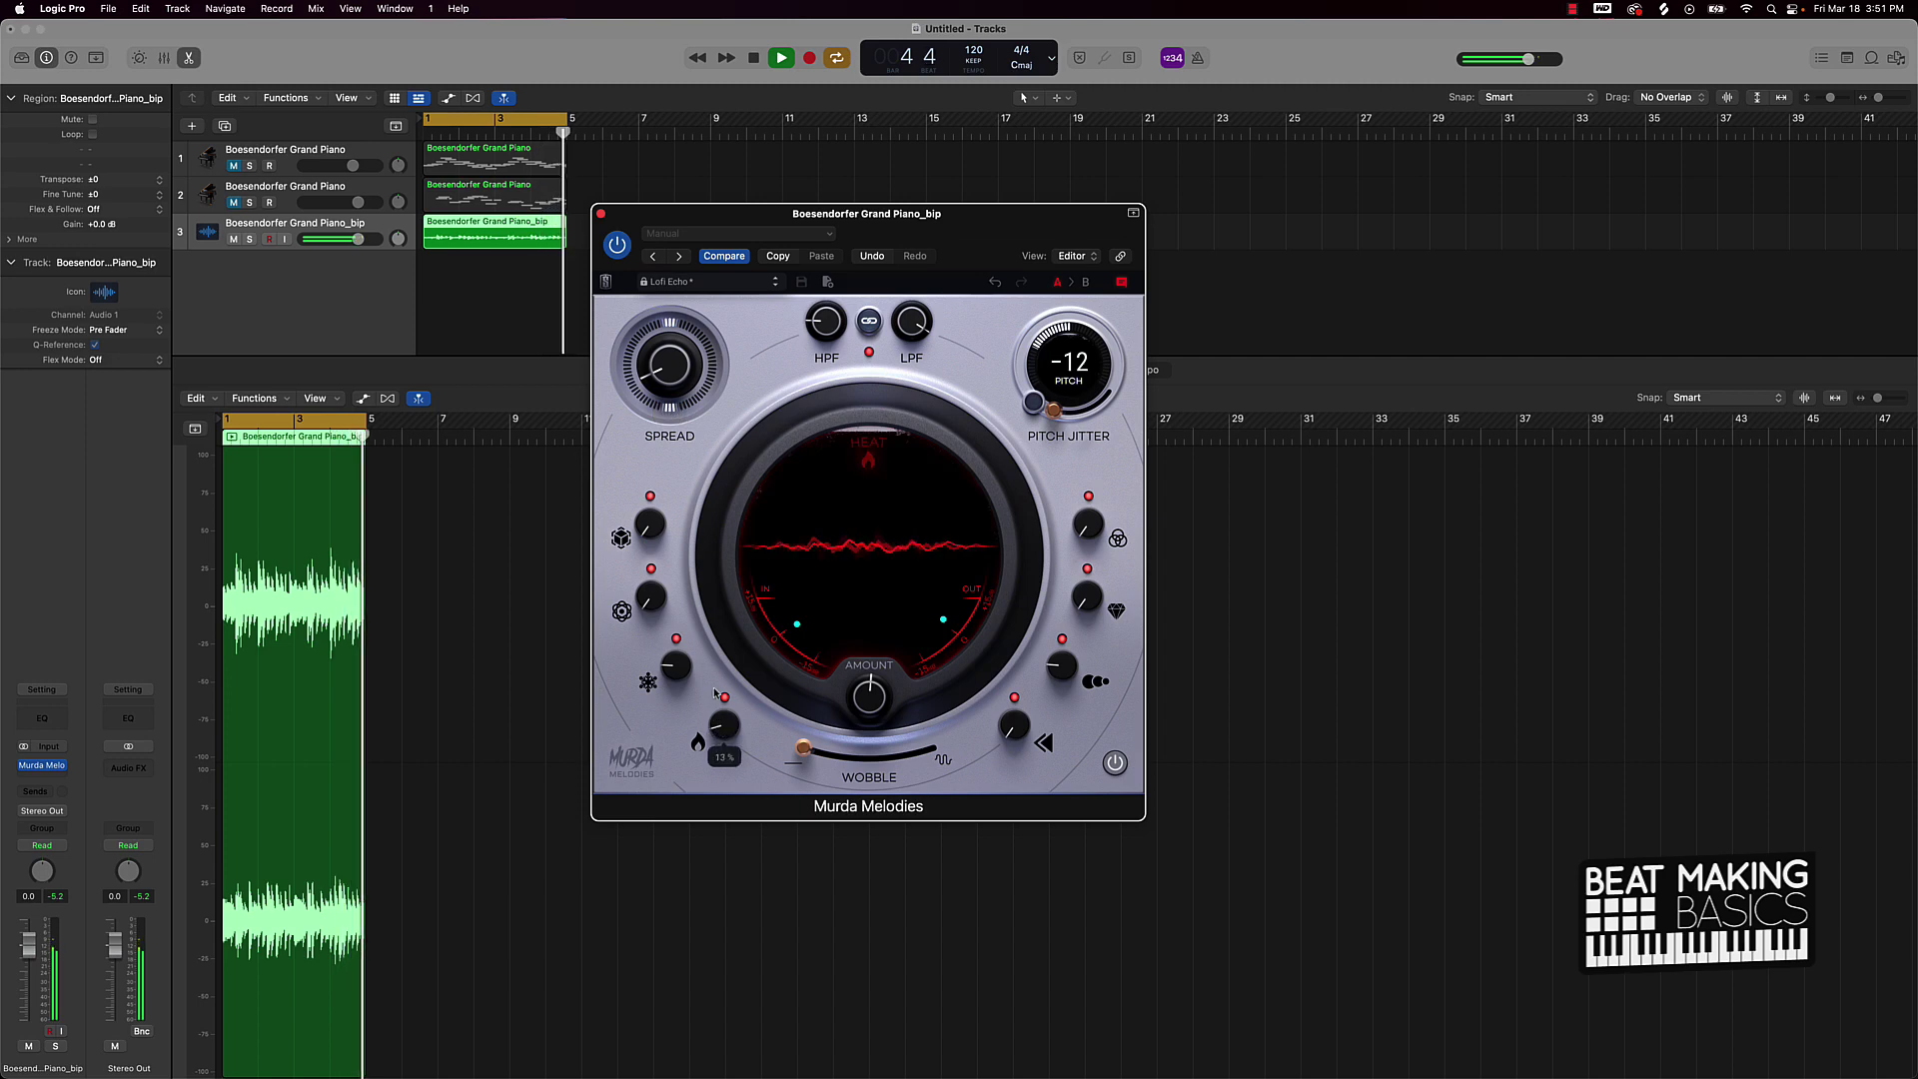
key("space")
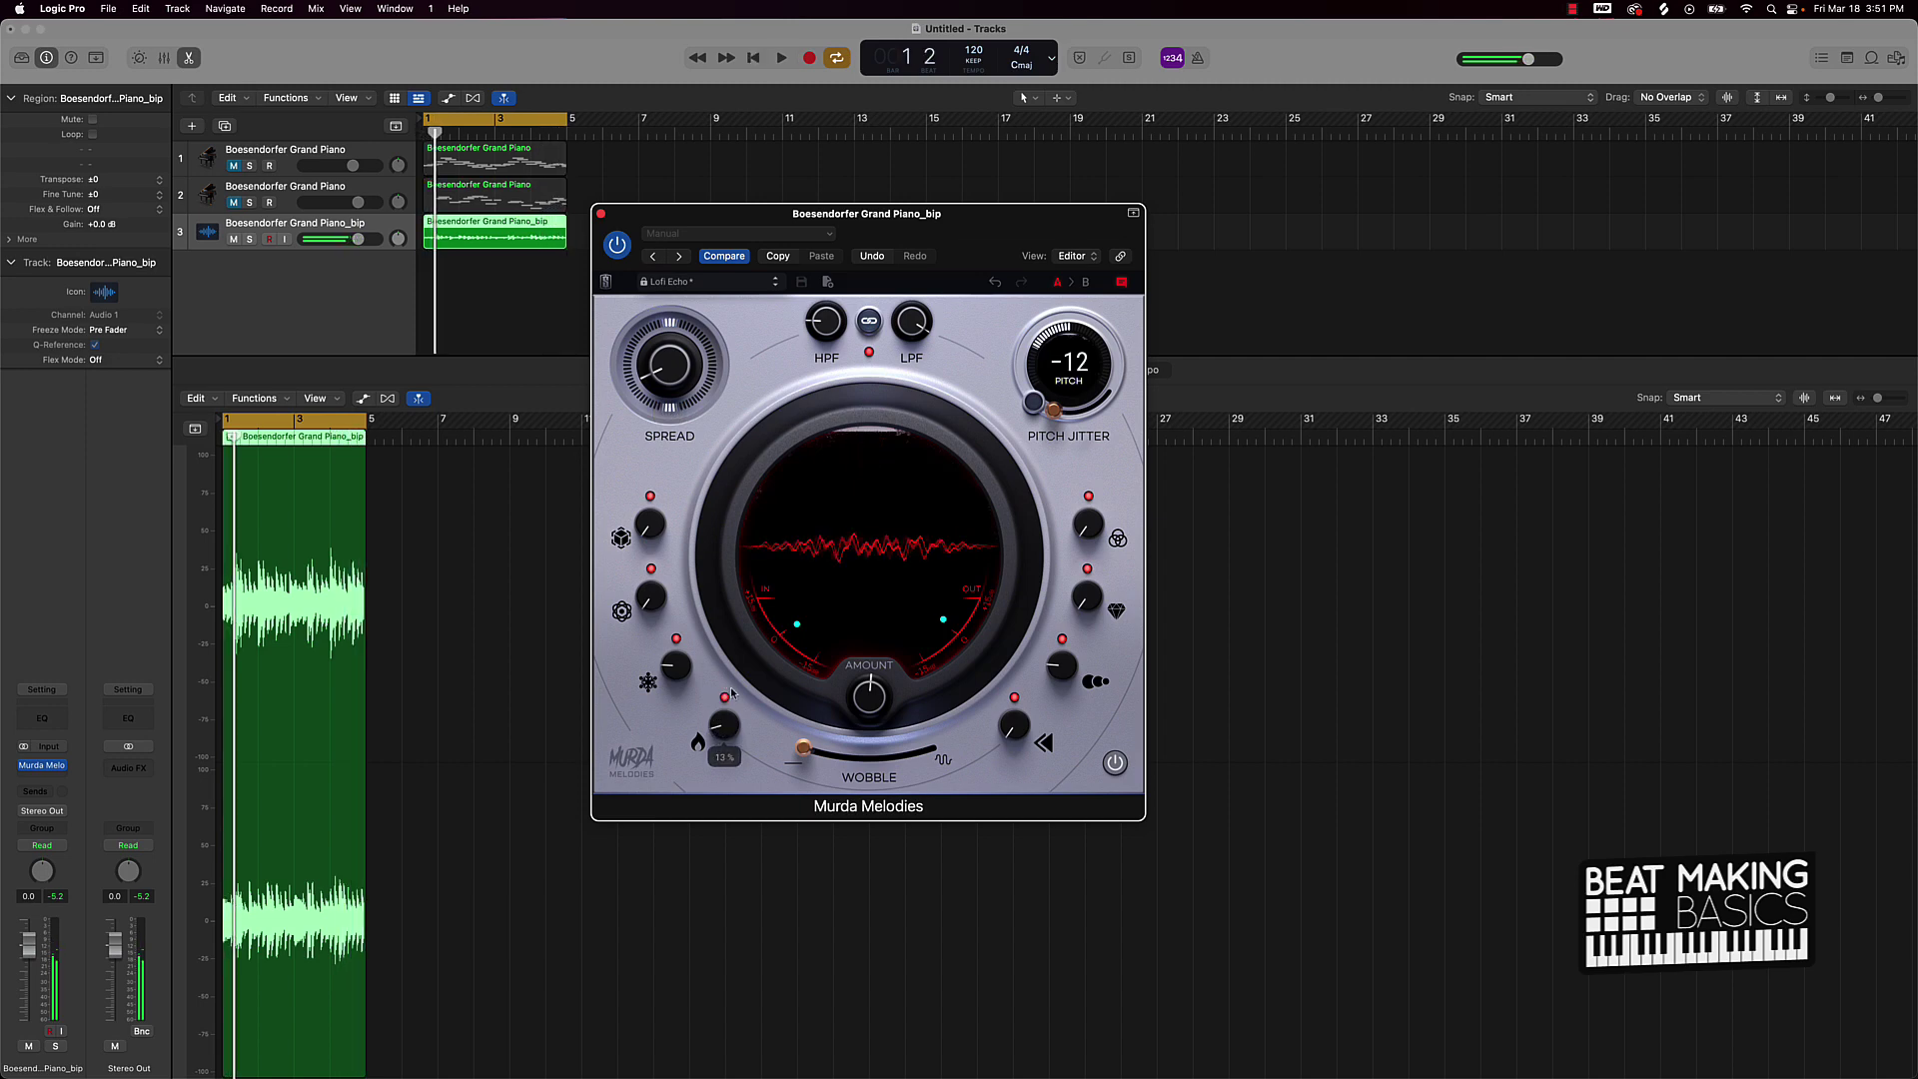
left_click(601, 215)
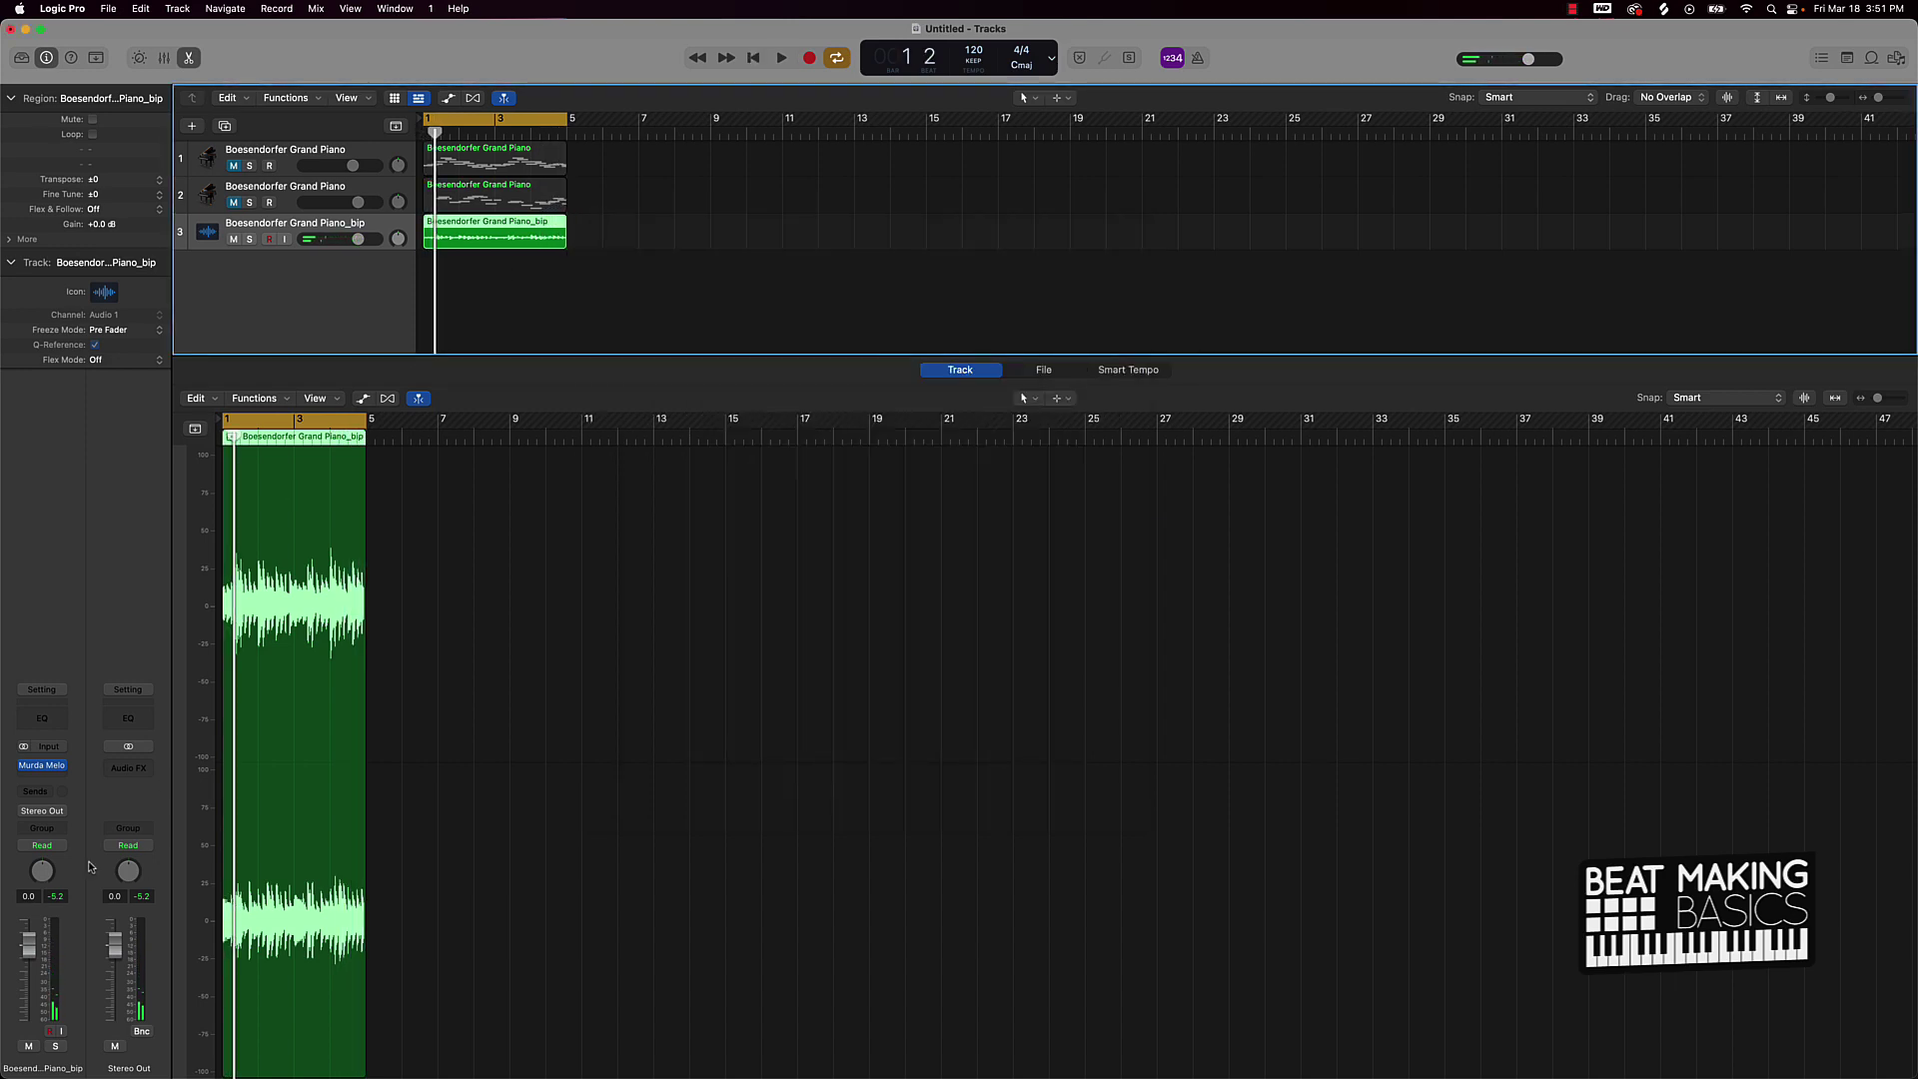
Insert the iZotope Vinyl effect after Murda Melodies on the bounced piano audio track
left_click(66, 784)
mouse_move(75, 1063)
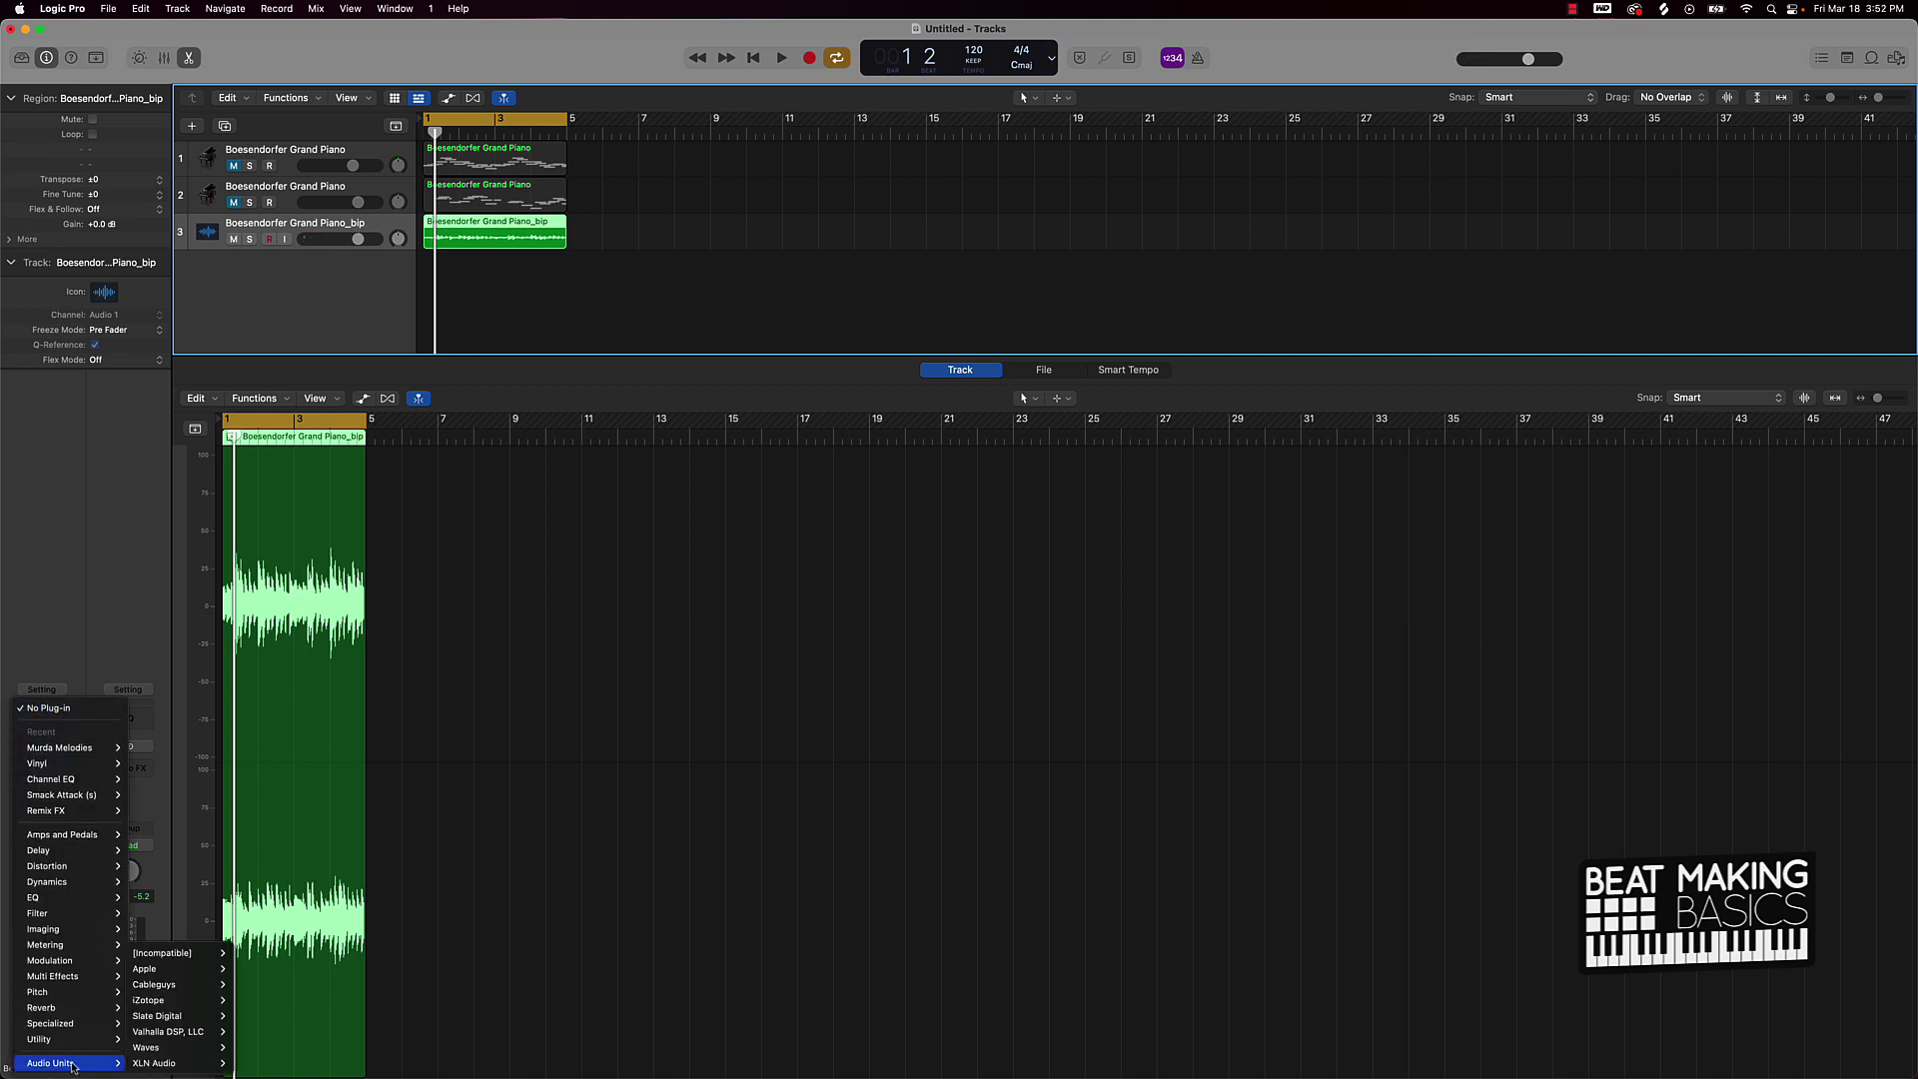
mouse_move(180, 1000)
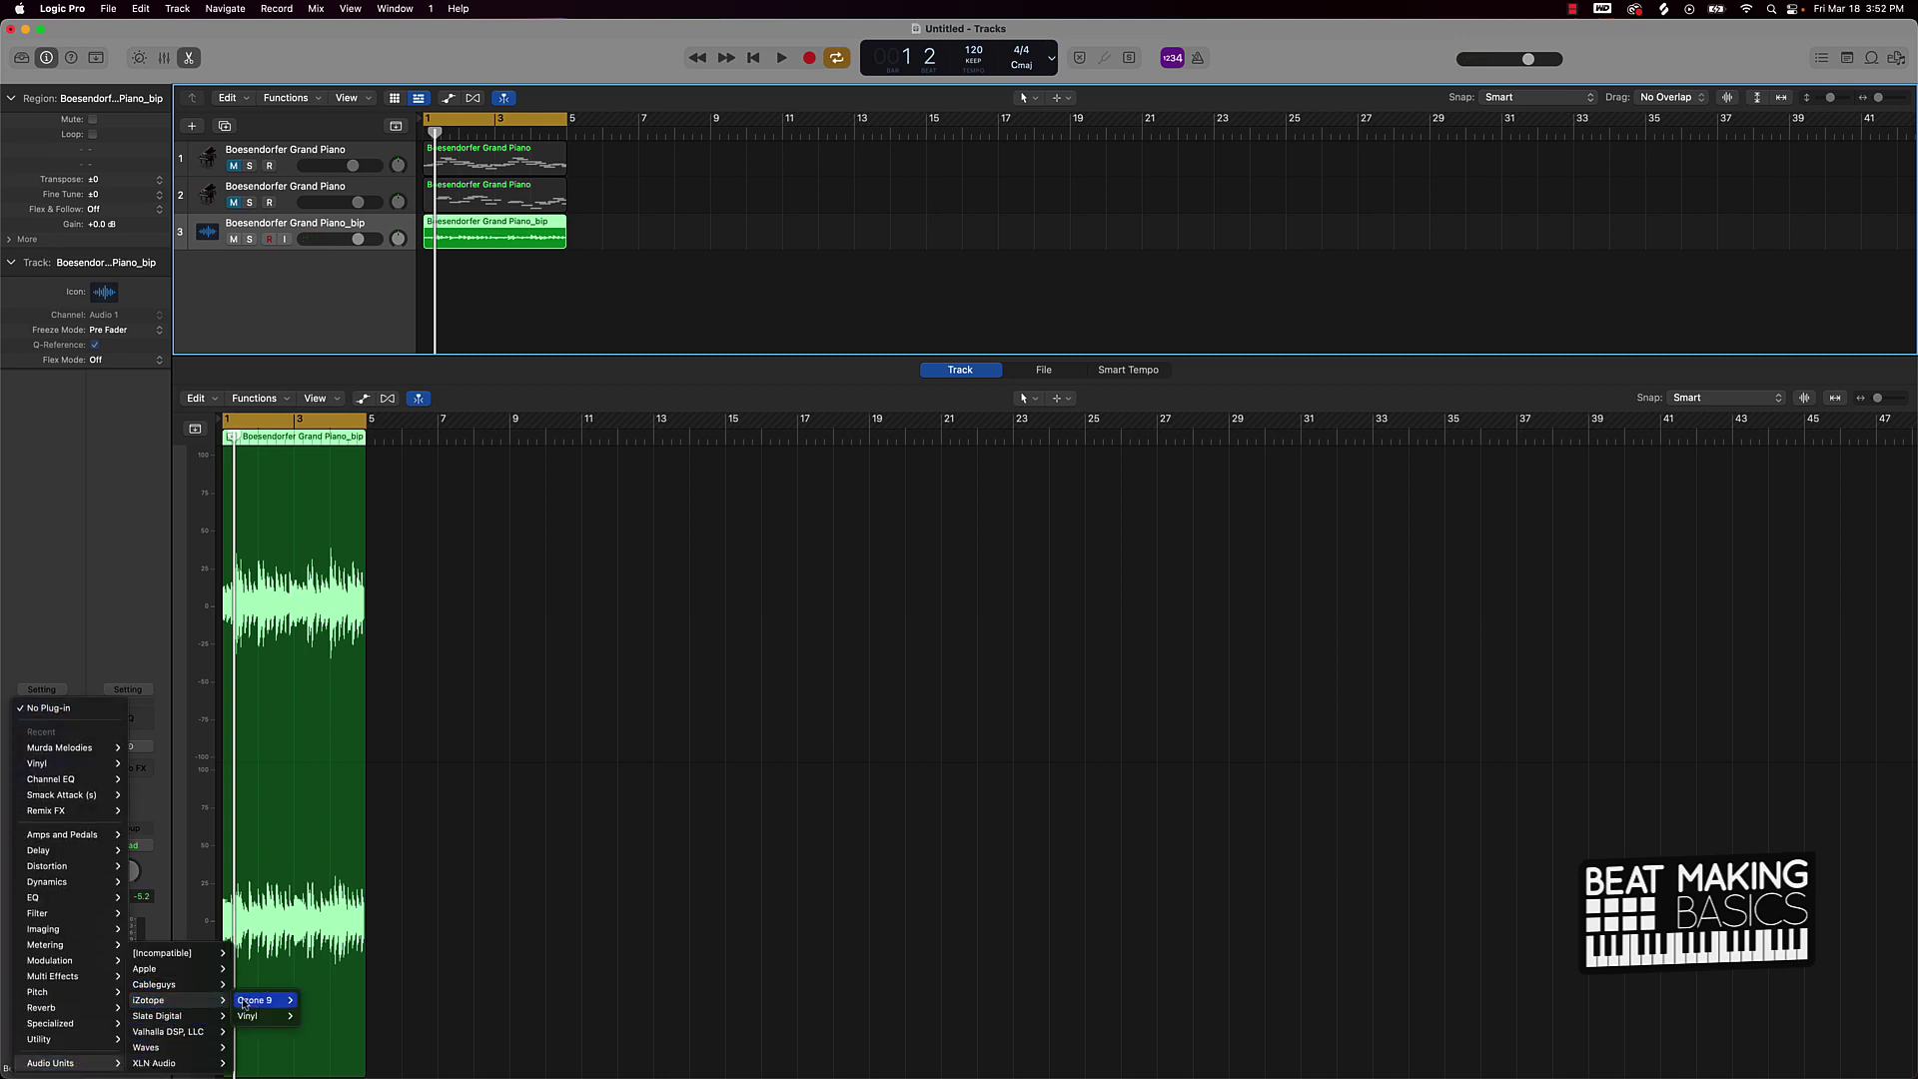
left_click(318, 1016)
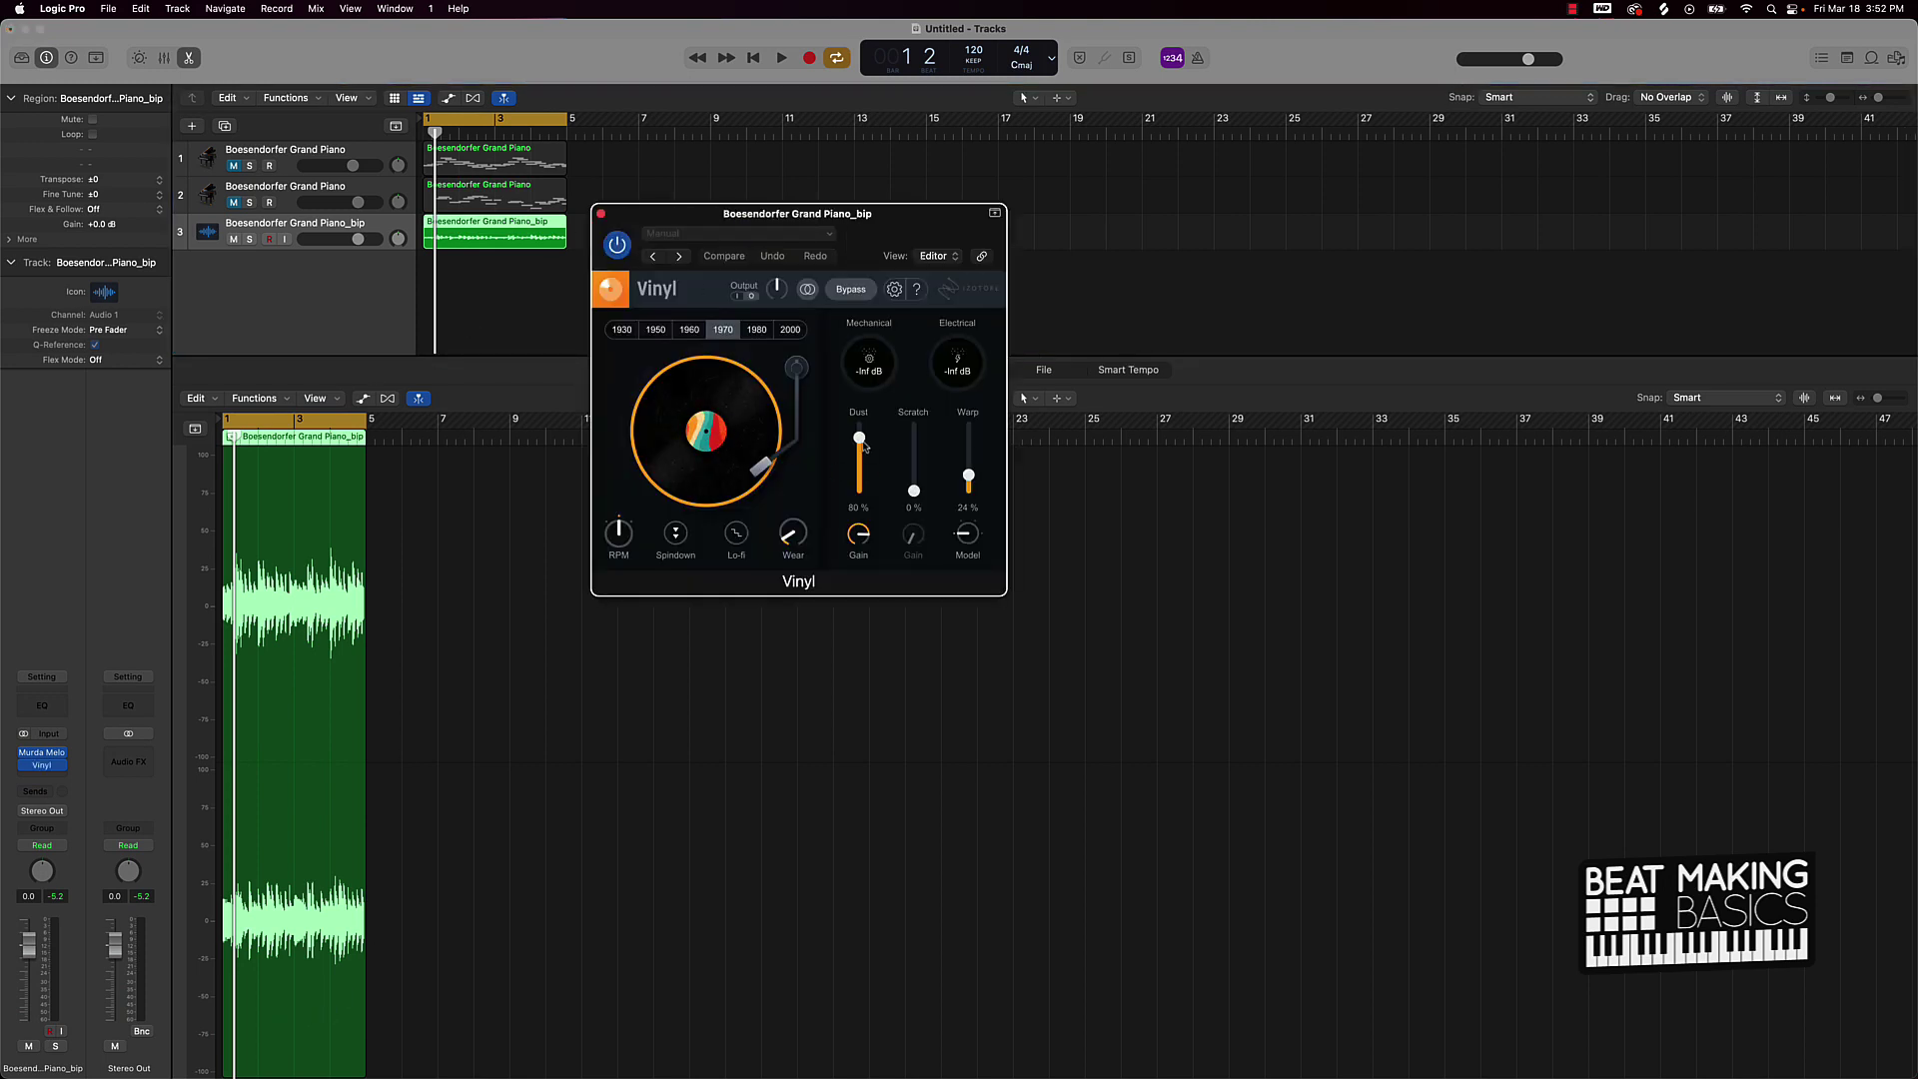
Set Vinyl's Warp to 57%, Dust and Wear to 0% and the decade to 1960, and close the effect
left_click_drag(861, 440, 969, 458)
key("space")
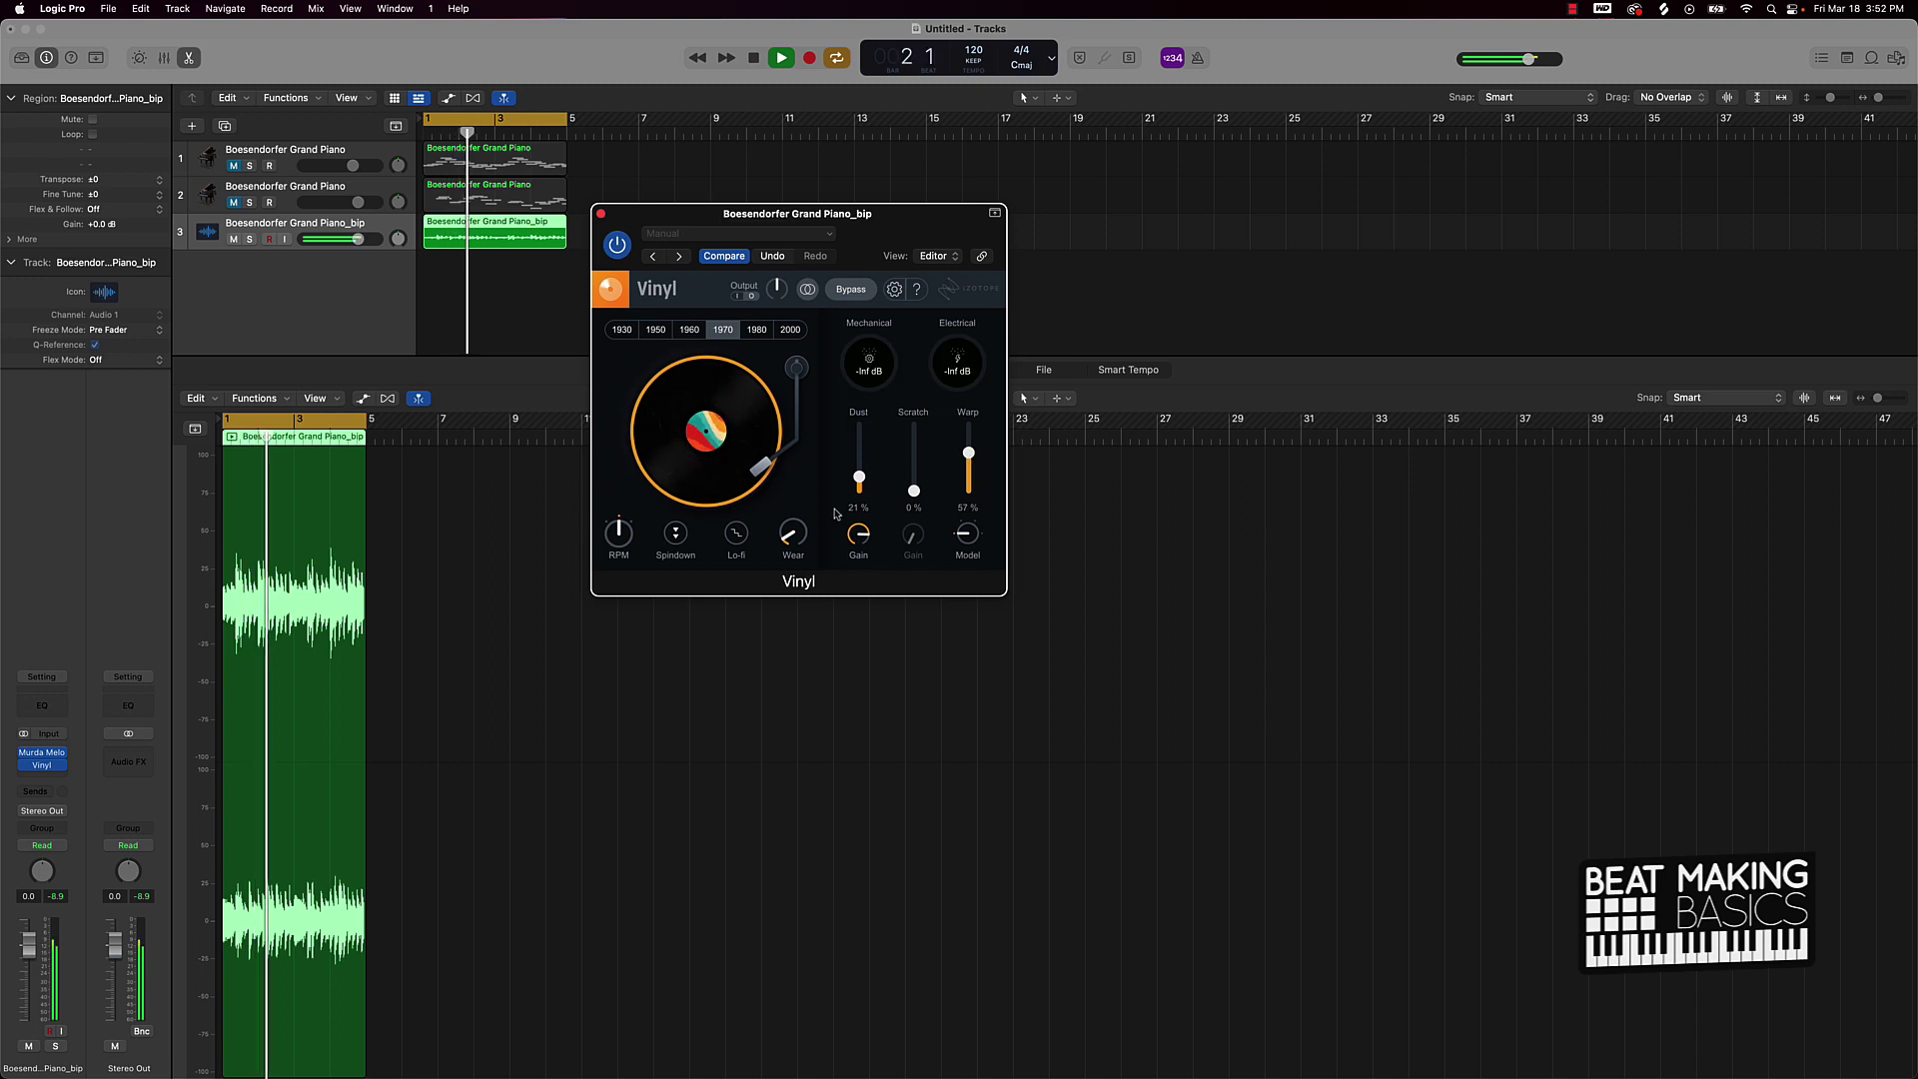
left_click_drag(859, 477, 858, 525)
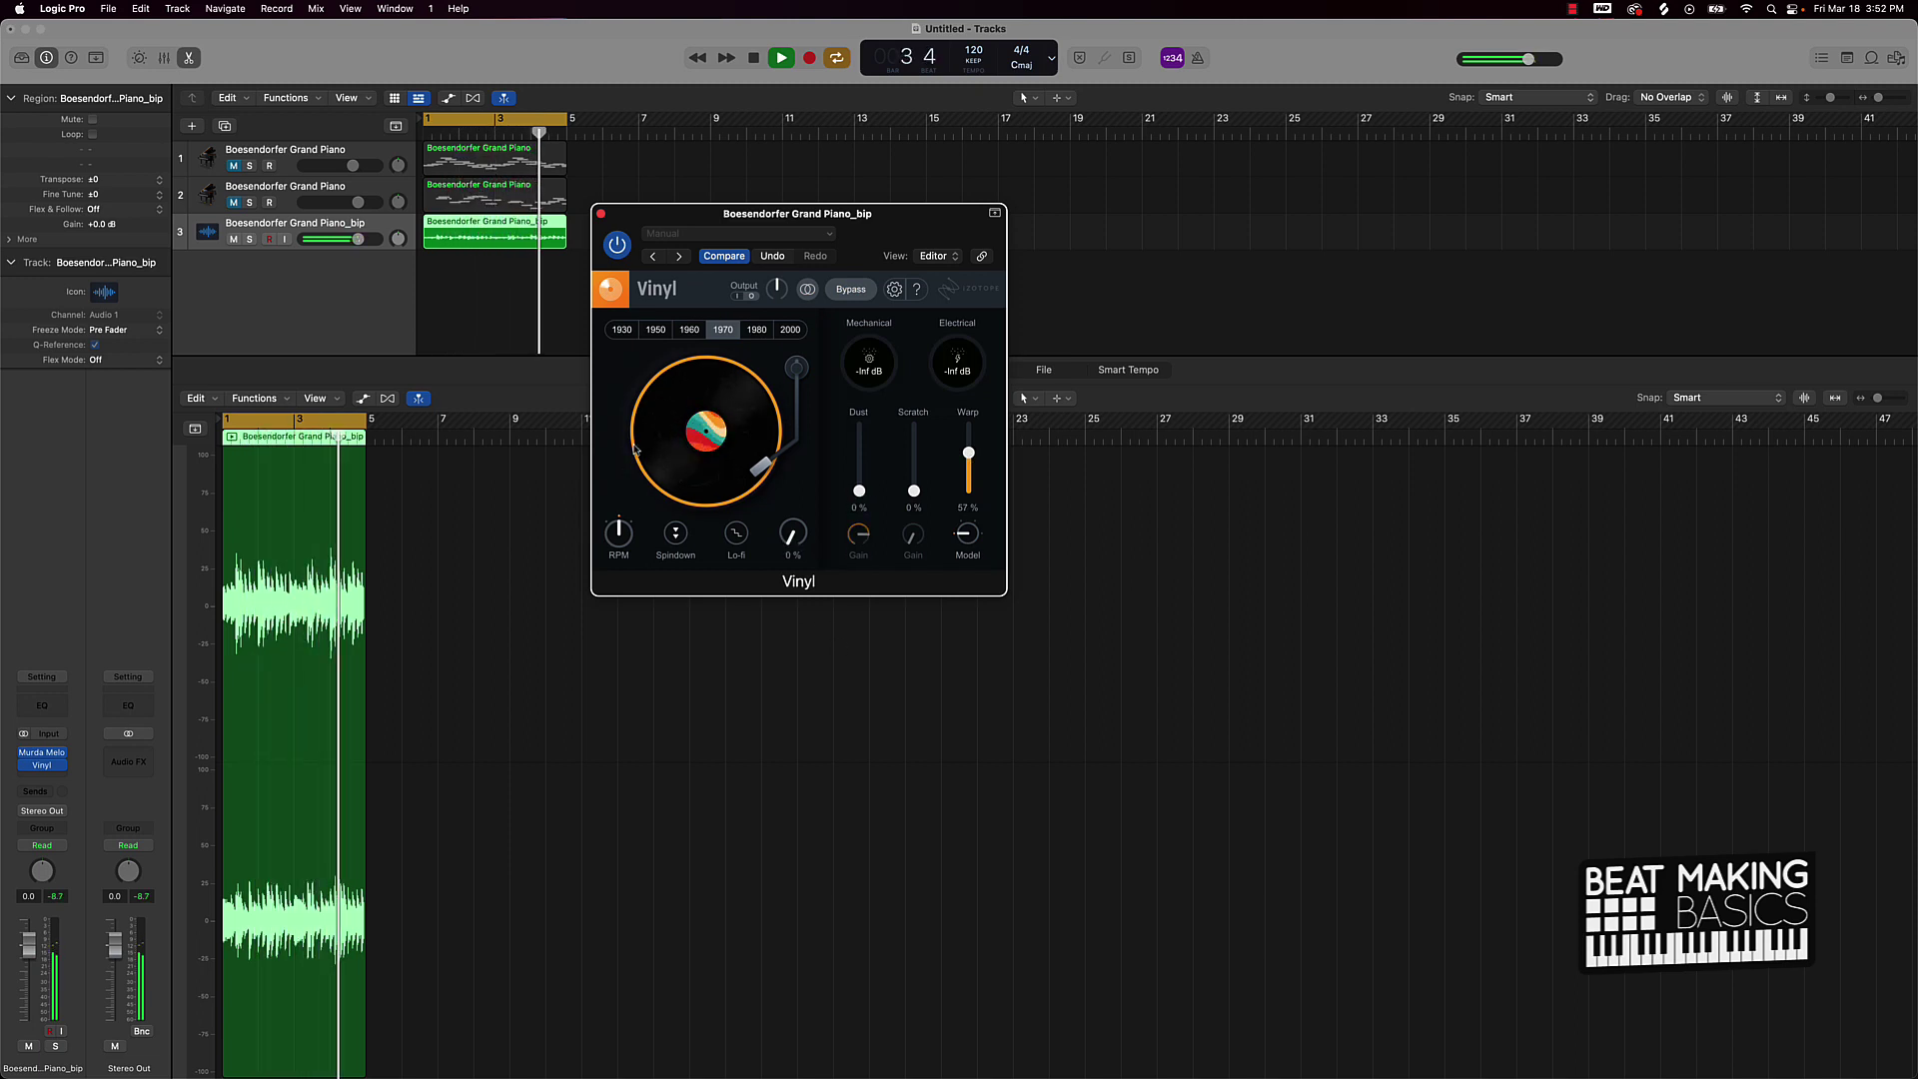
left_click(683, 330)
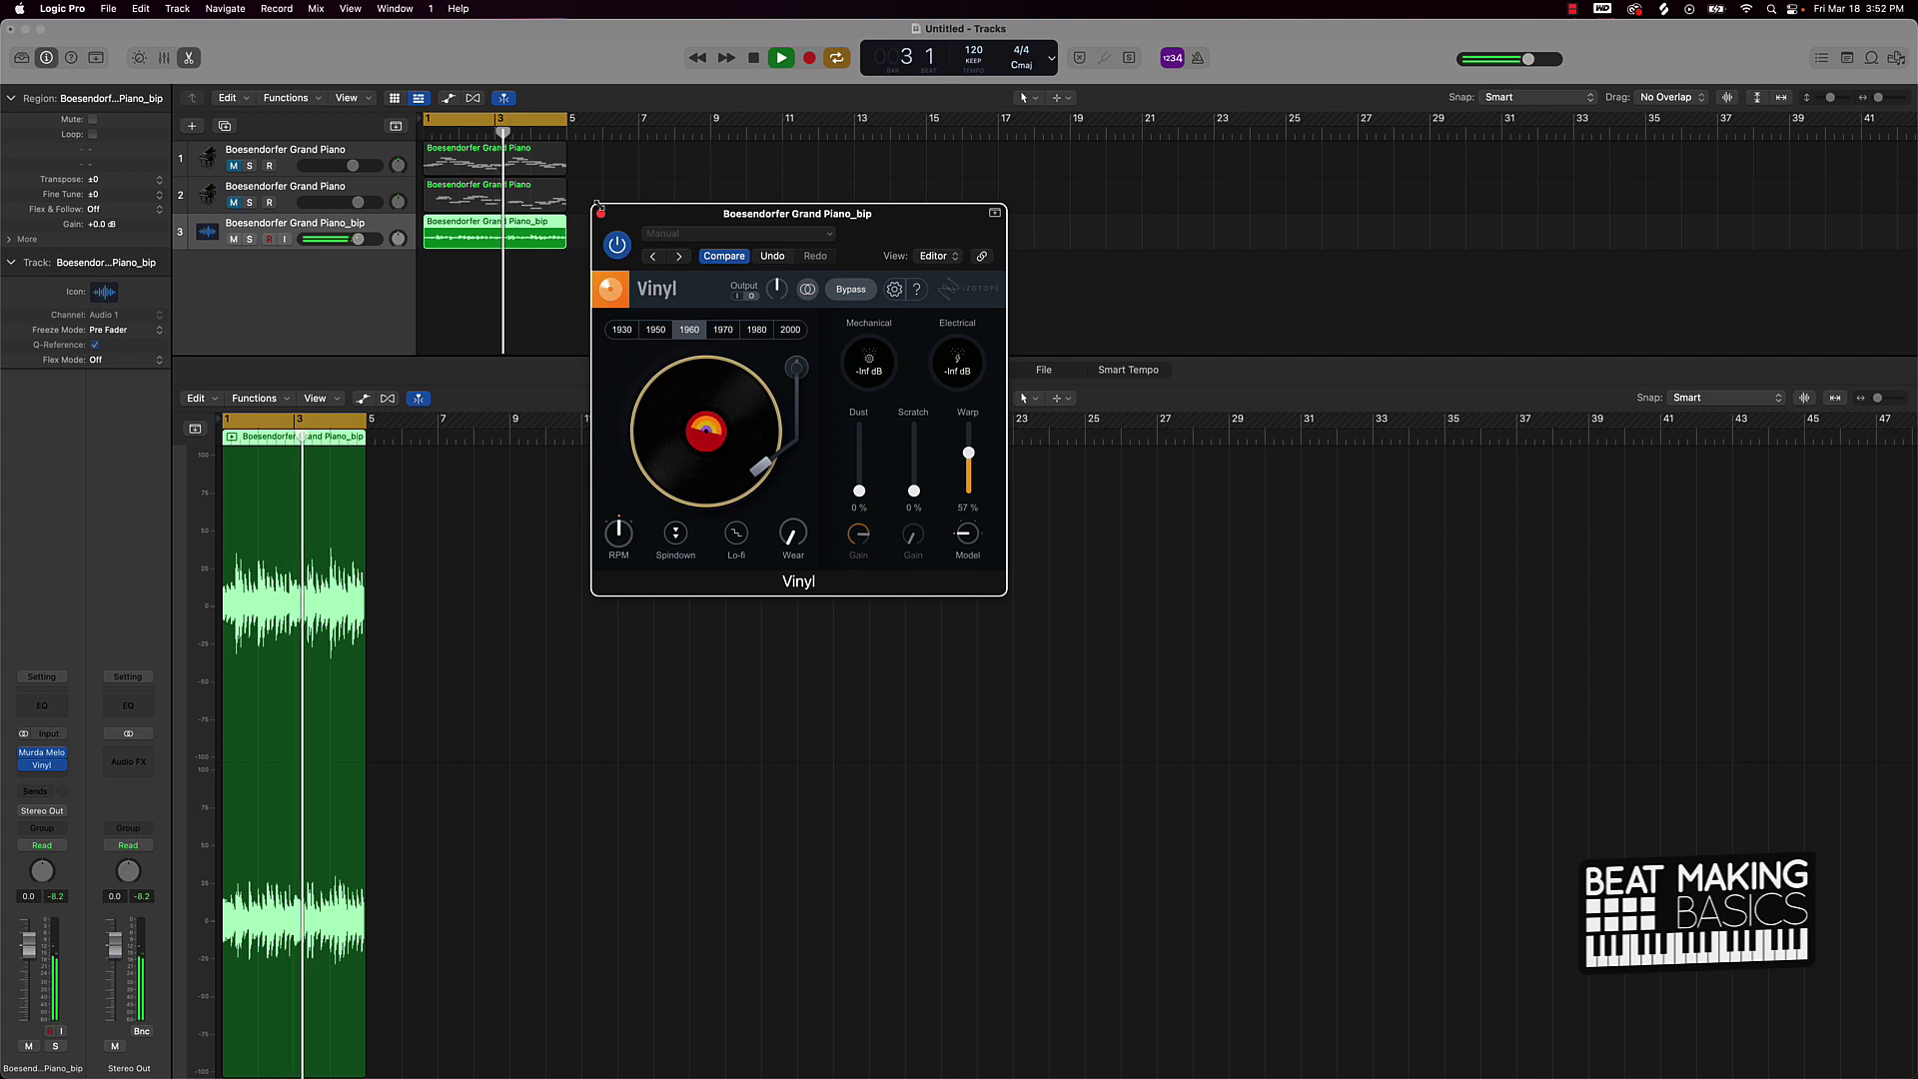
left_click(600, 214)
key("space")
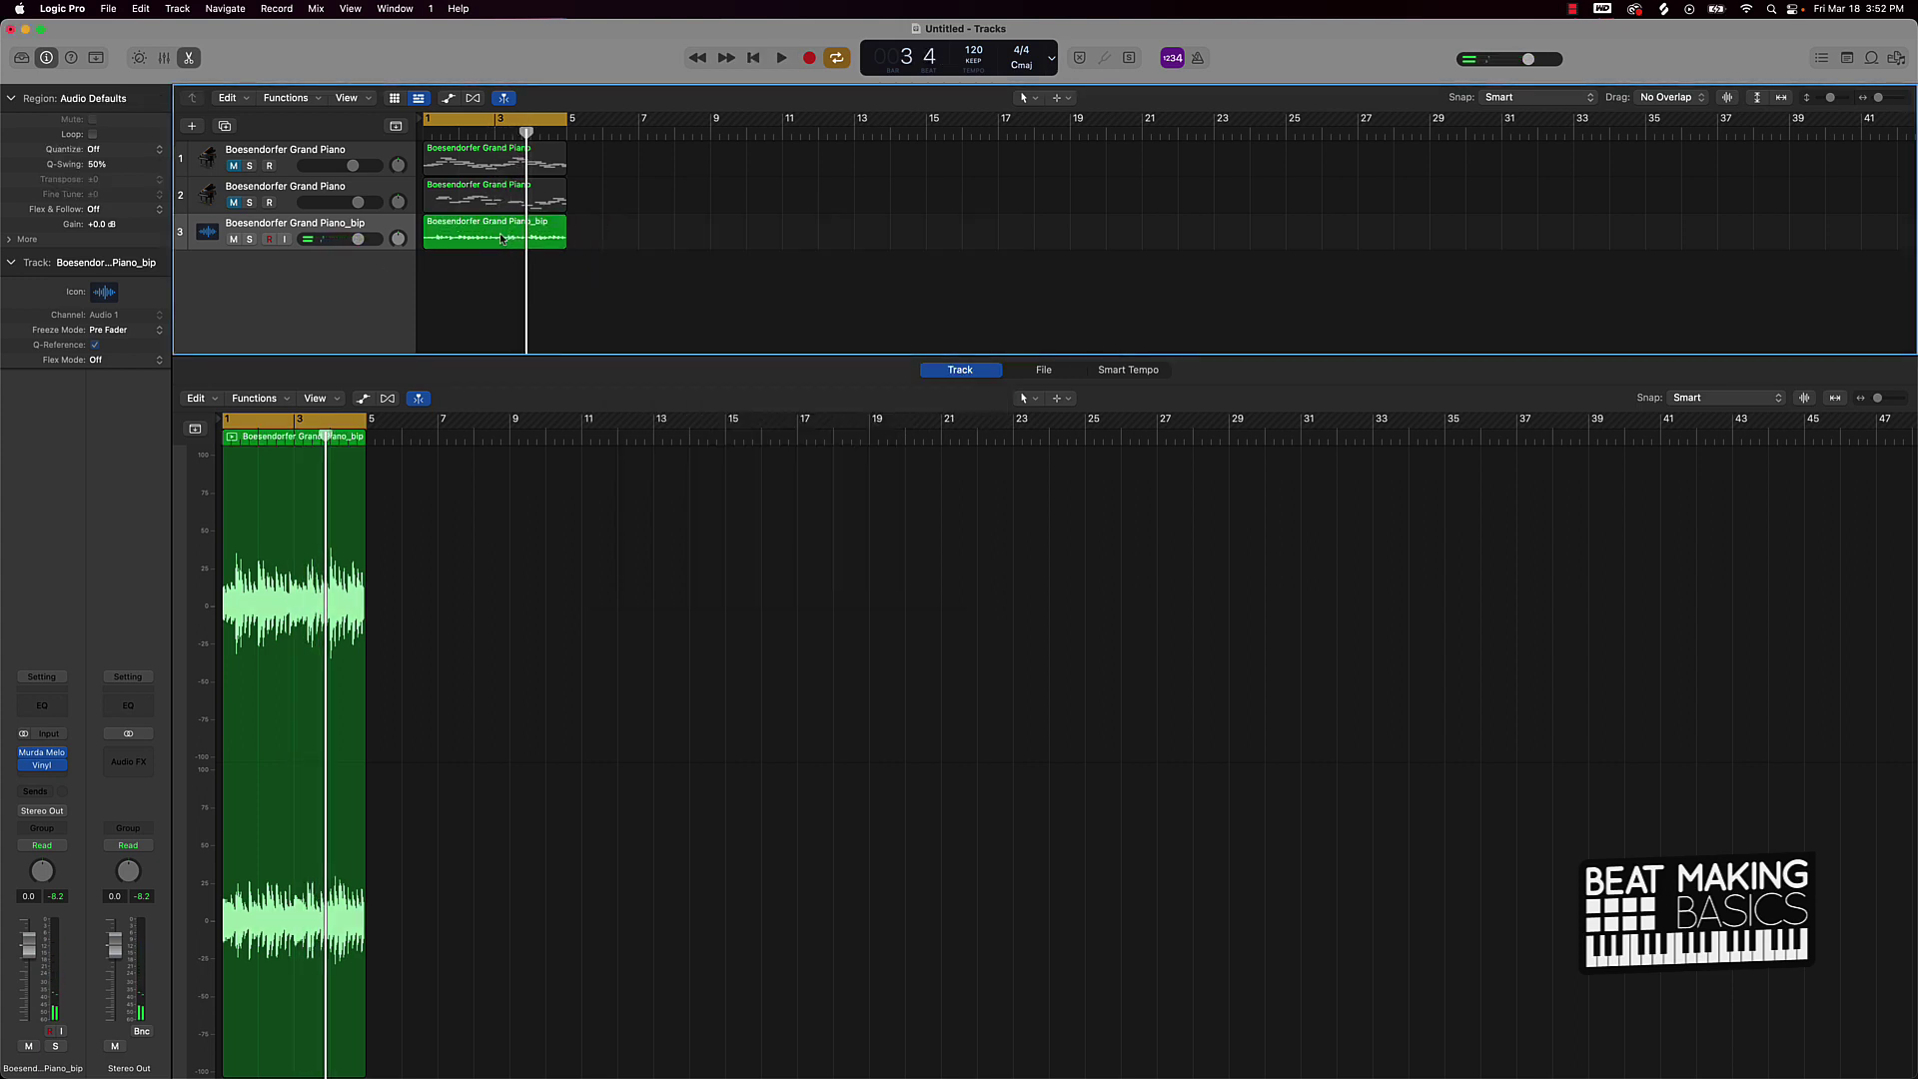
Load the bounced piano region into Quick Sampler on a new track and mute the original audio track
left_click_drag(502, 237, 299, 290)
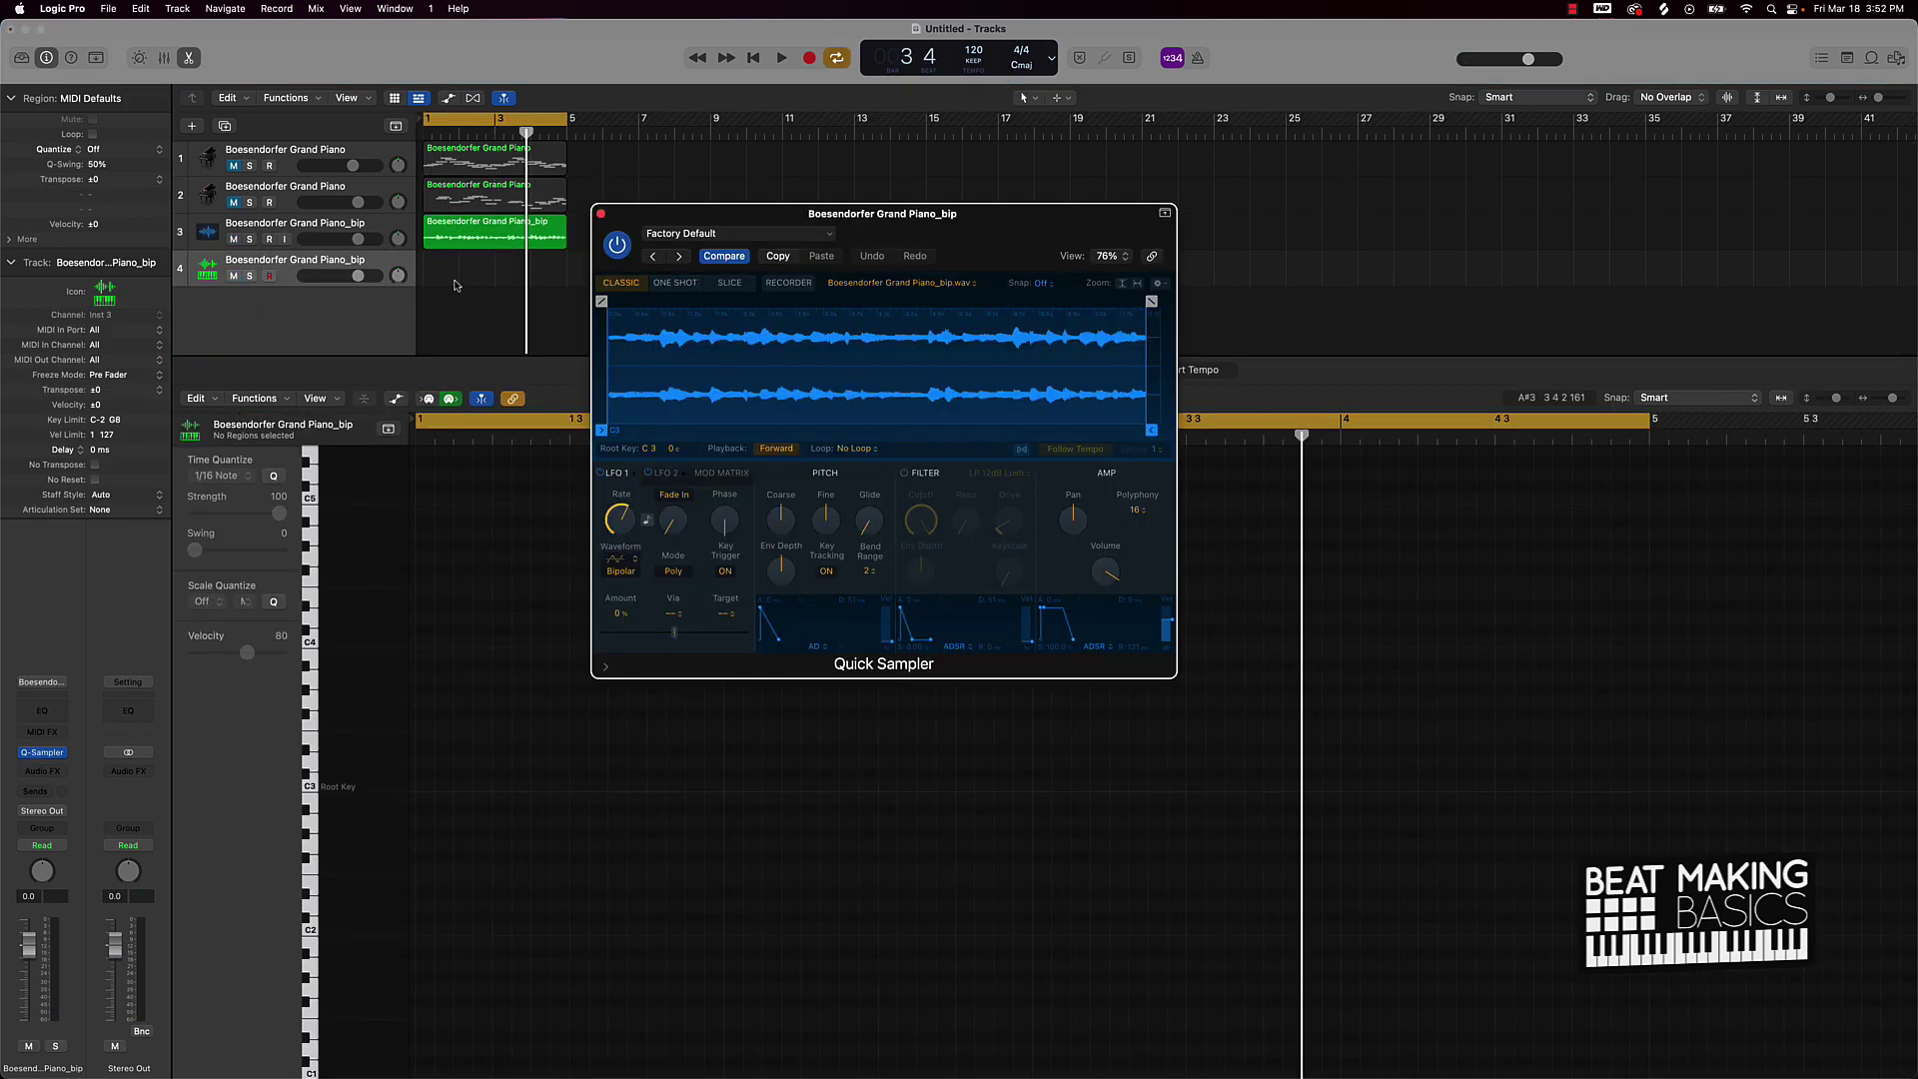
scroll(469, 259, "down", 1)
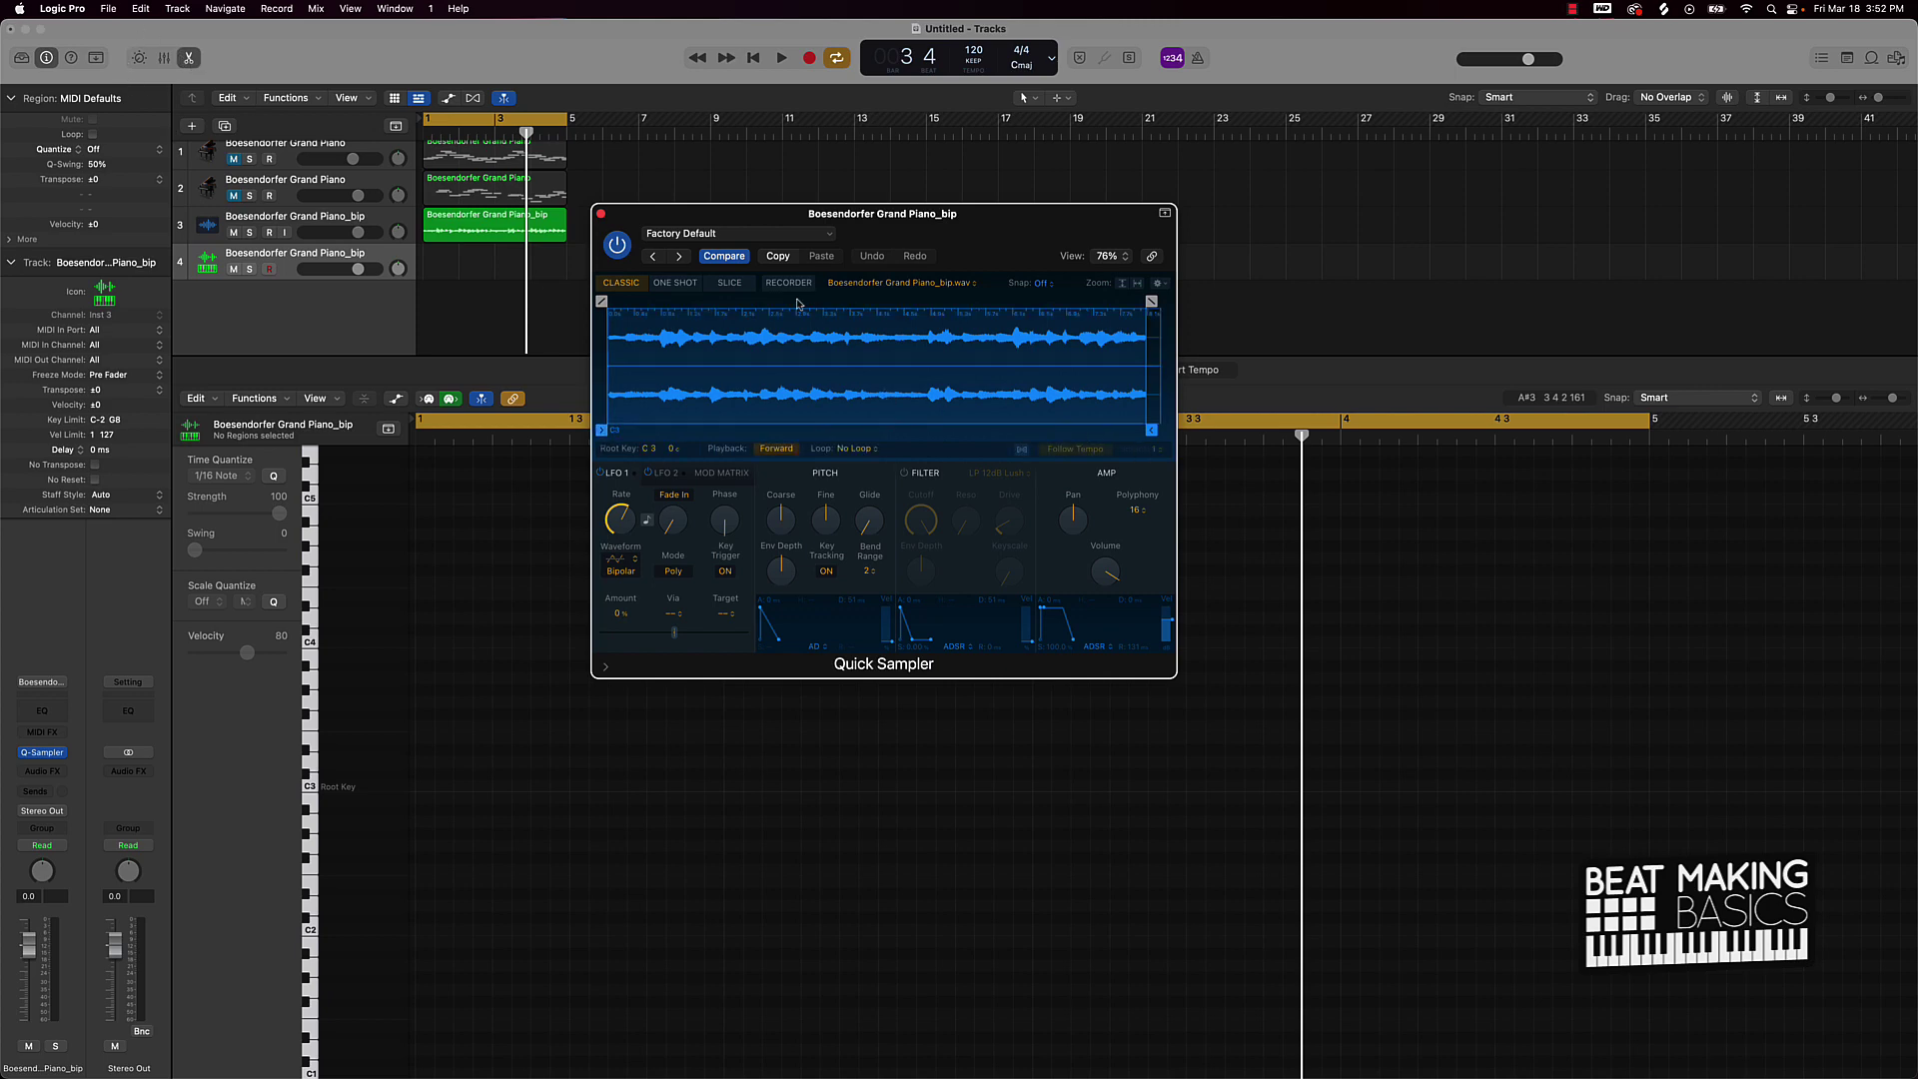
left_click(235, 233)
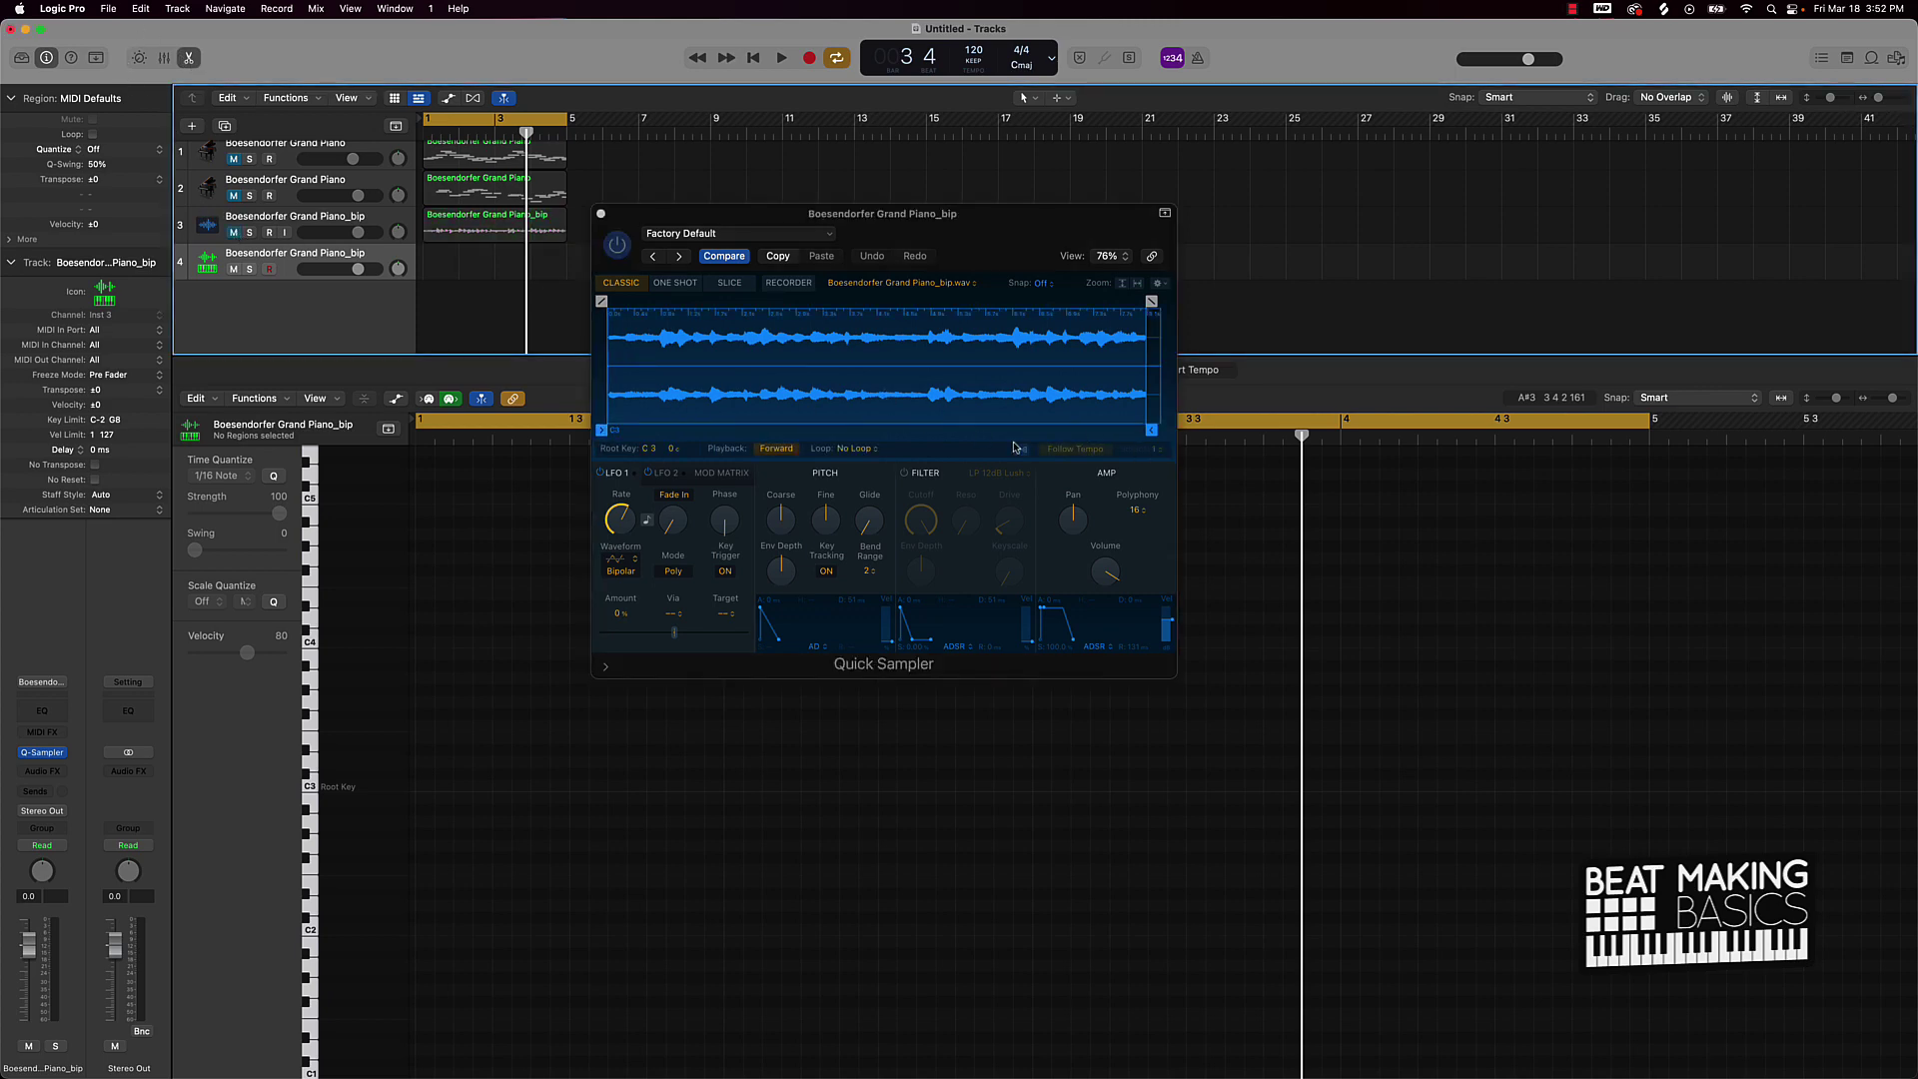
Set Quick Sampler to Follow Tempo with Reverse playback and audition the sample through Musical Typing
left_click(1056, 452)
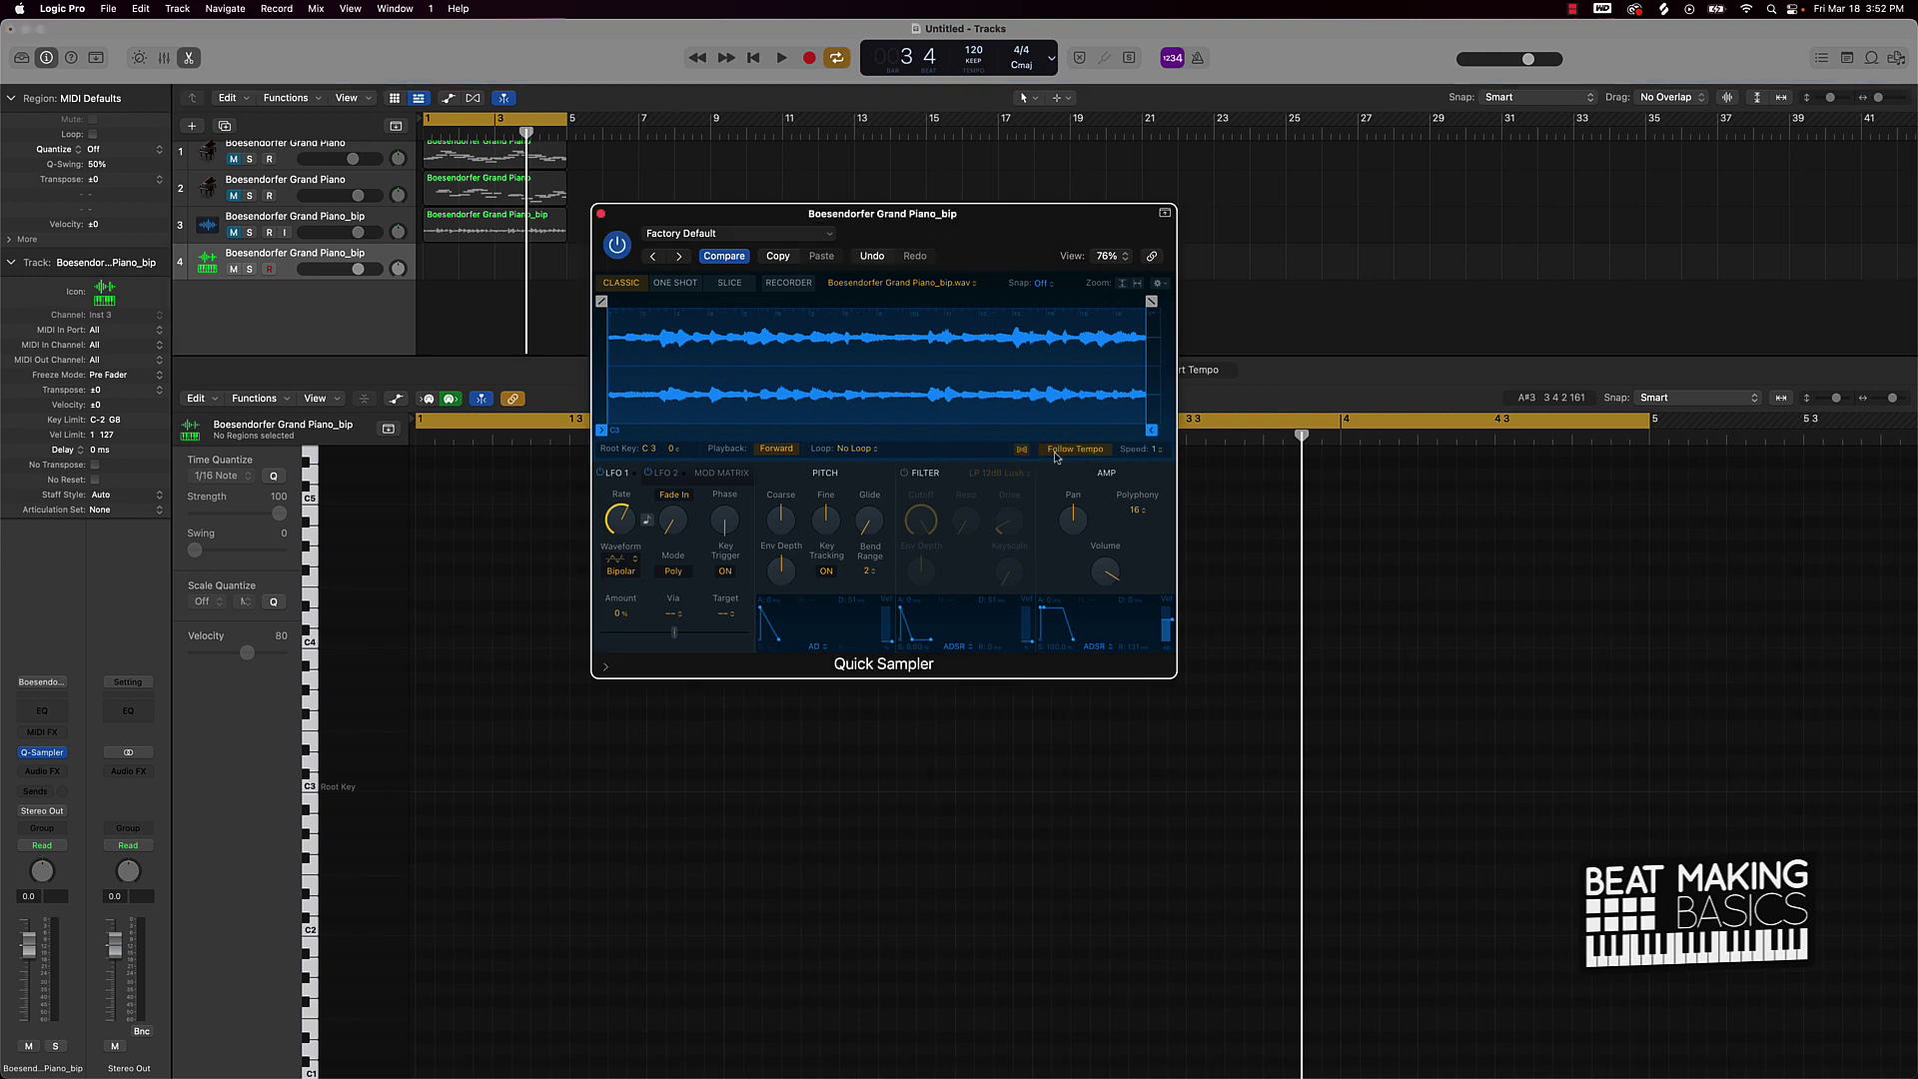
left_click(777, 450)
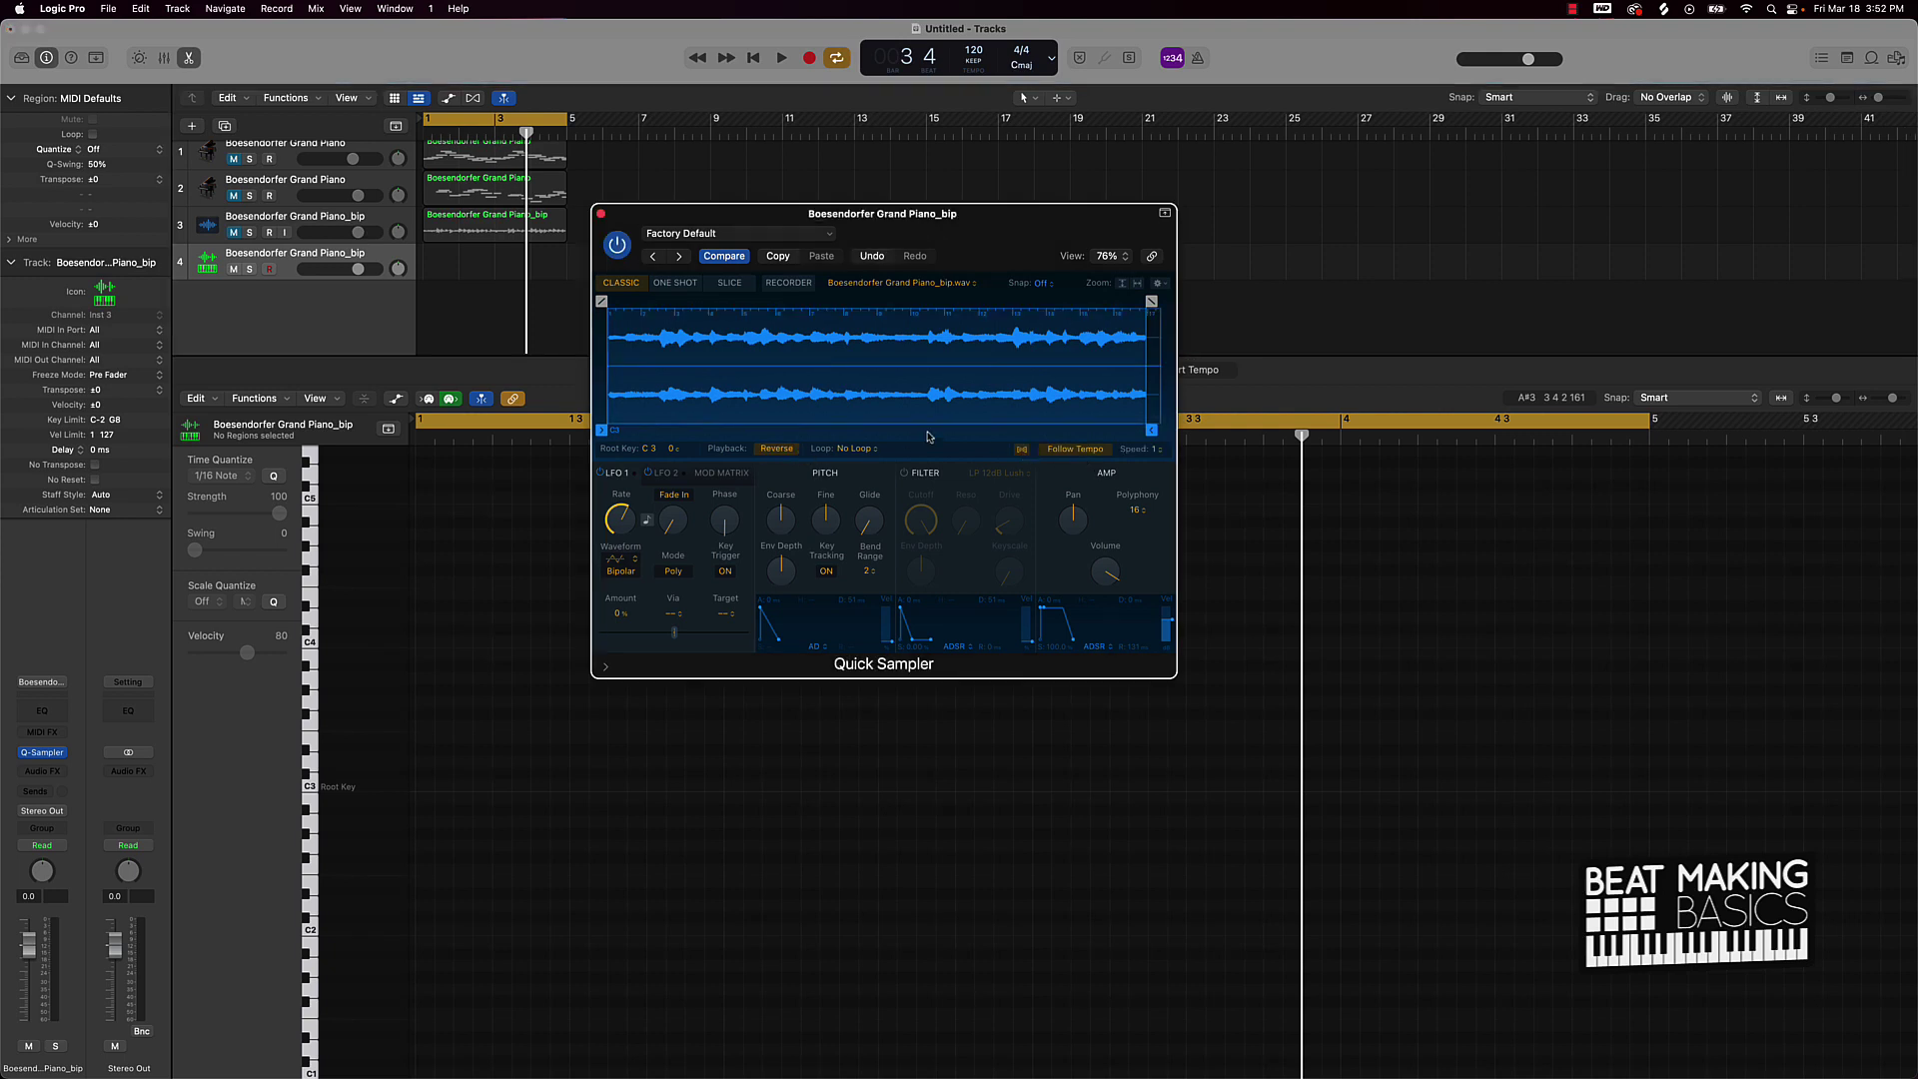
key("super+k")
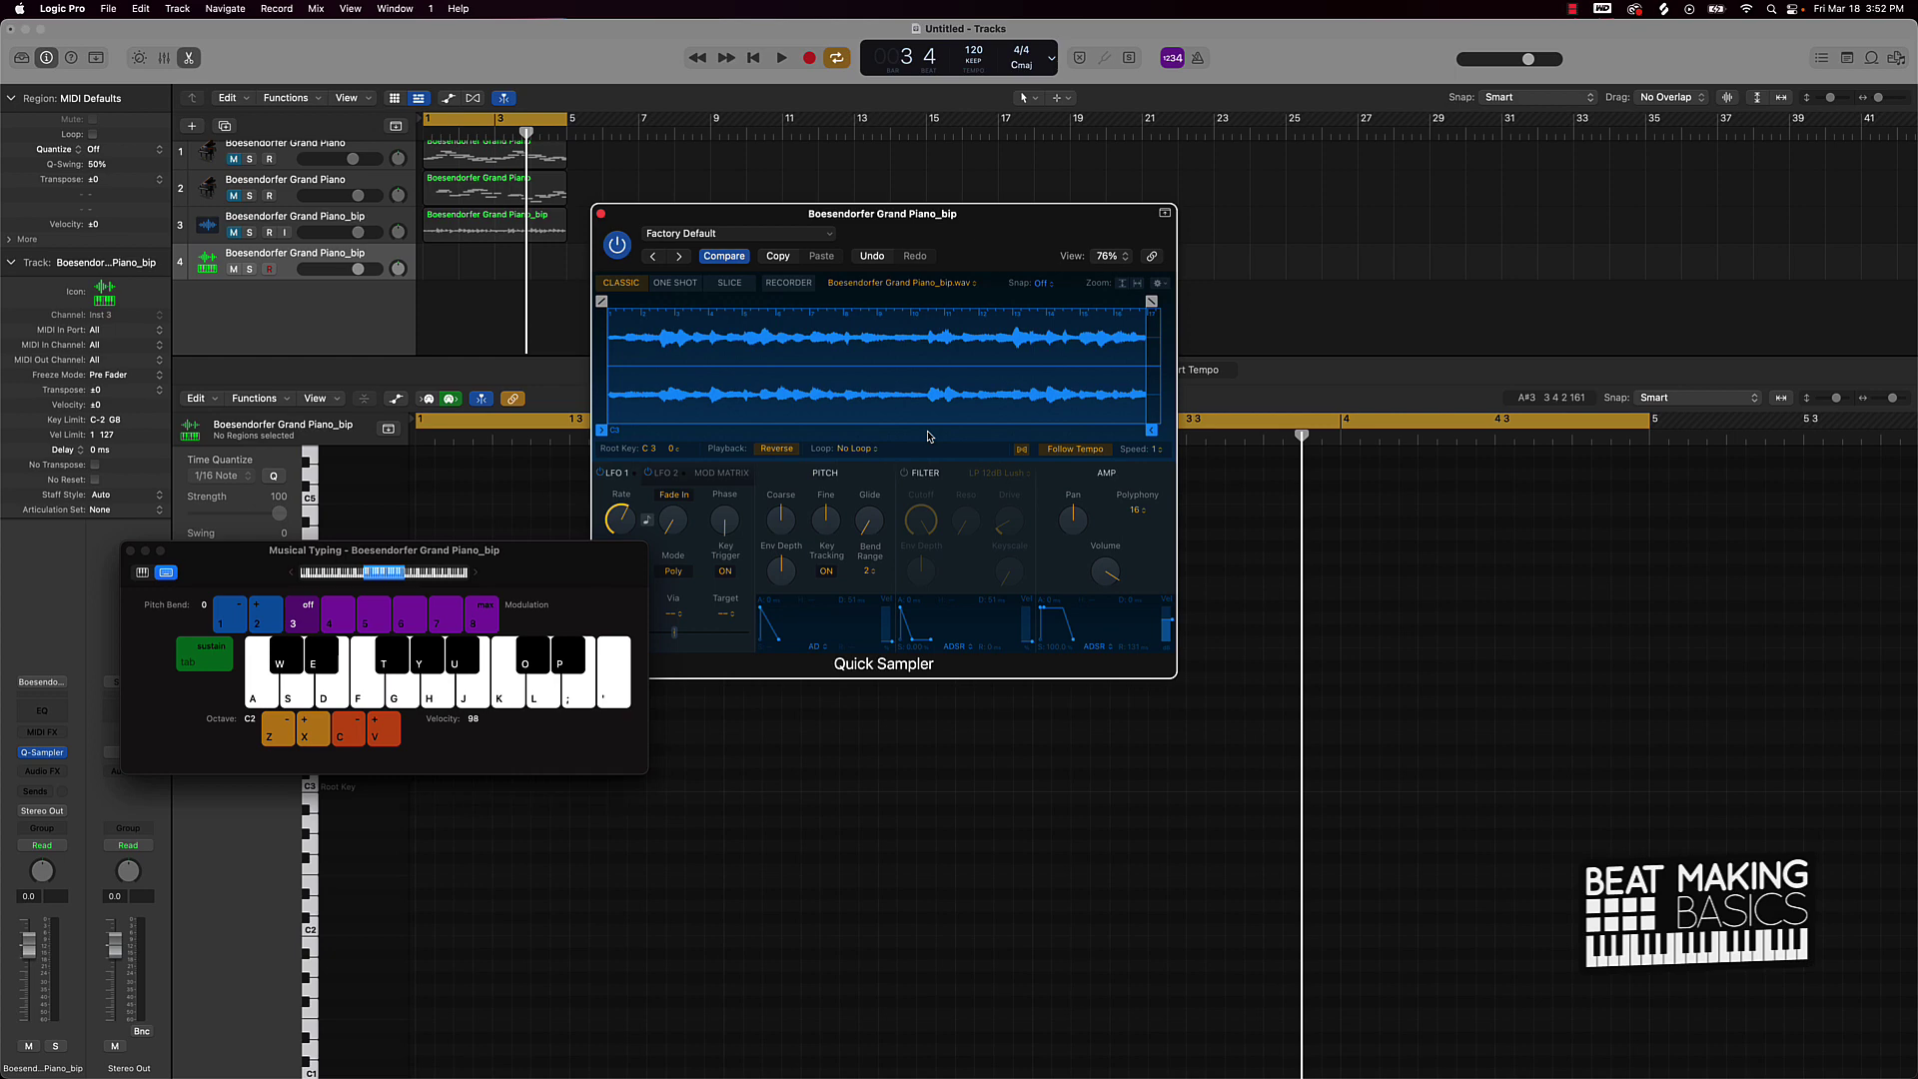
key("k")
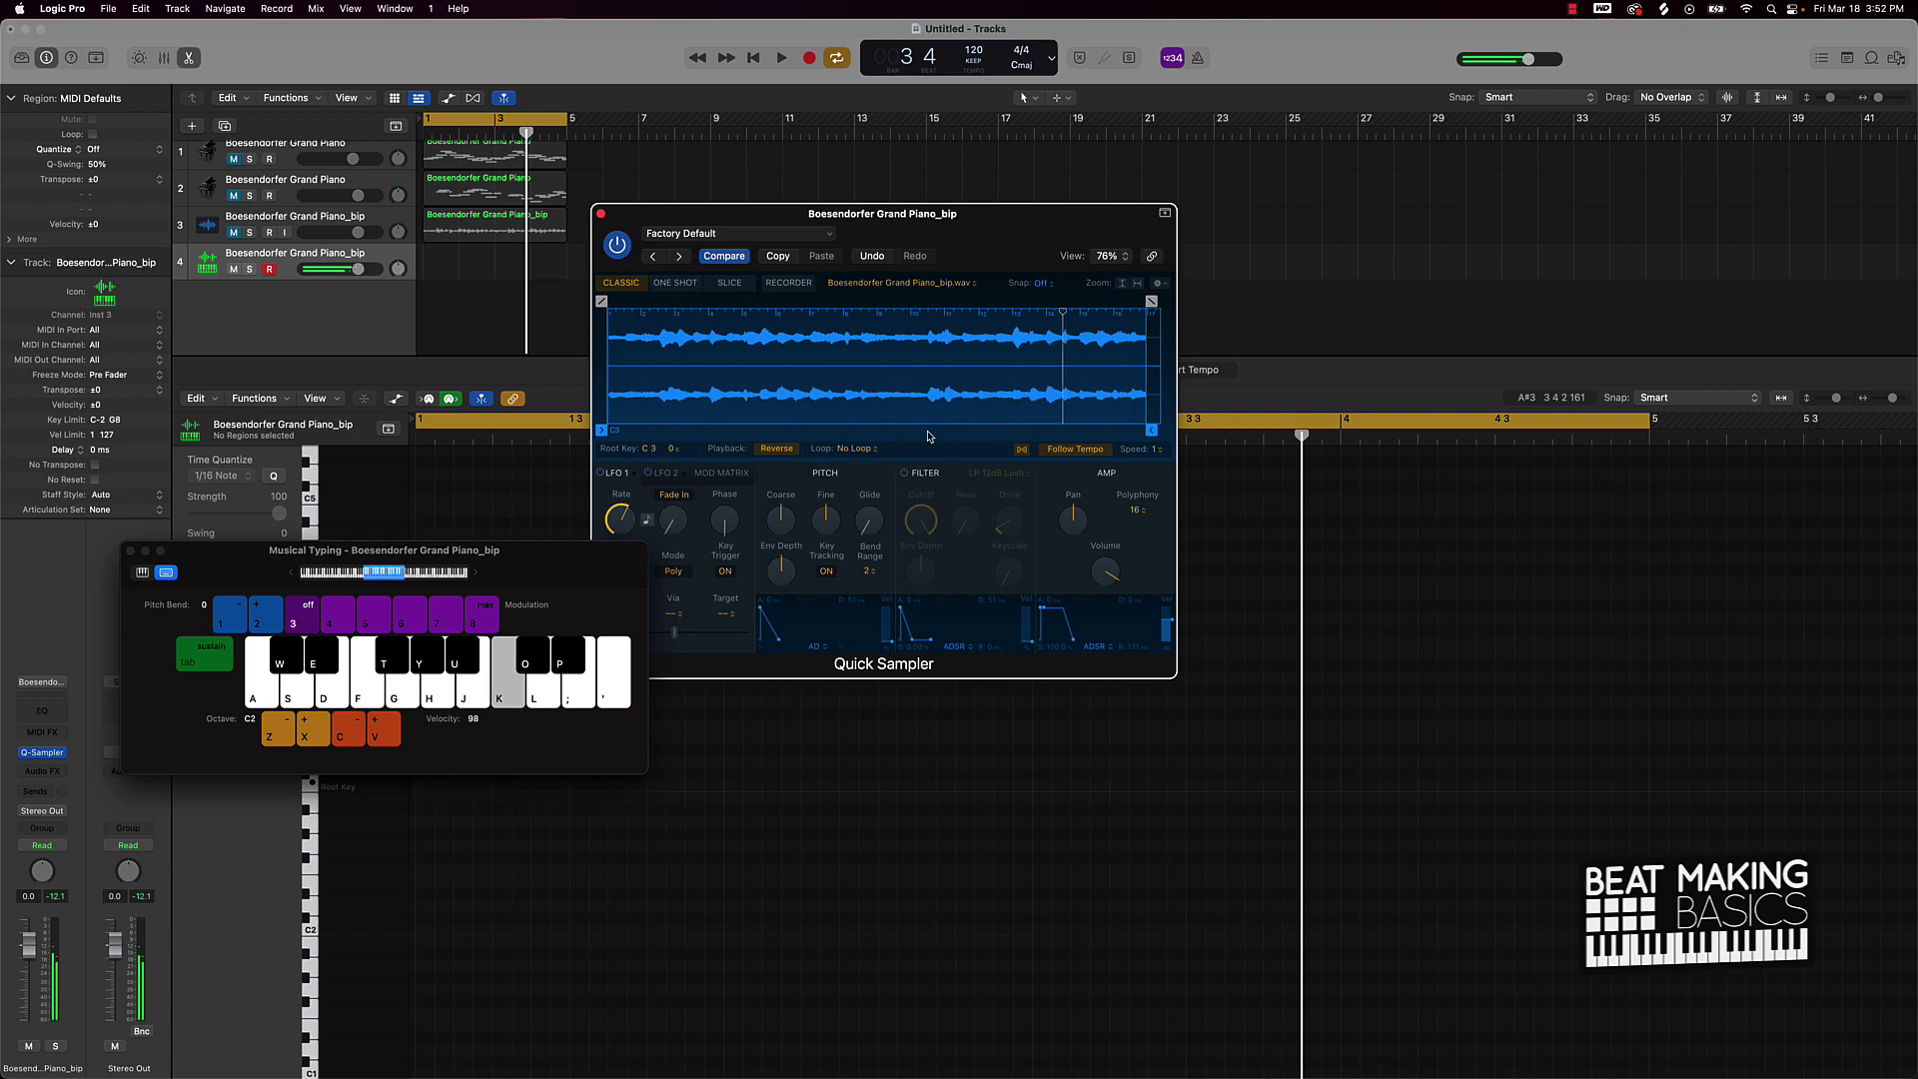
Add a Channel EQ to the sampler track and set its low-cut filter to 121 Hz with a 48 dB/Oct slope
mouse_move(675, 522)
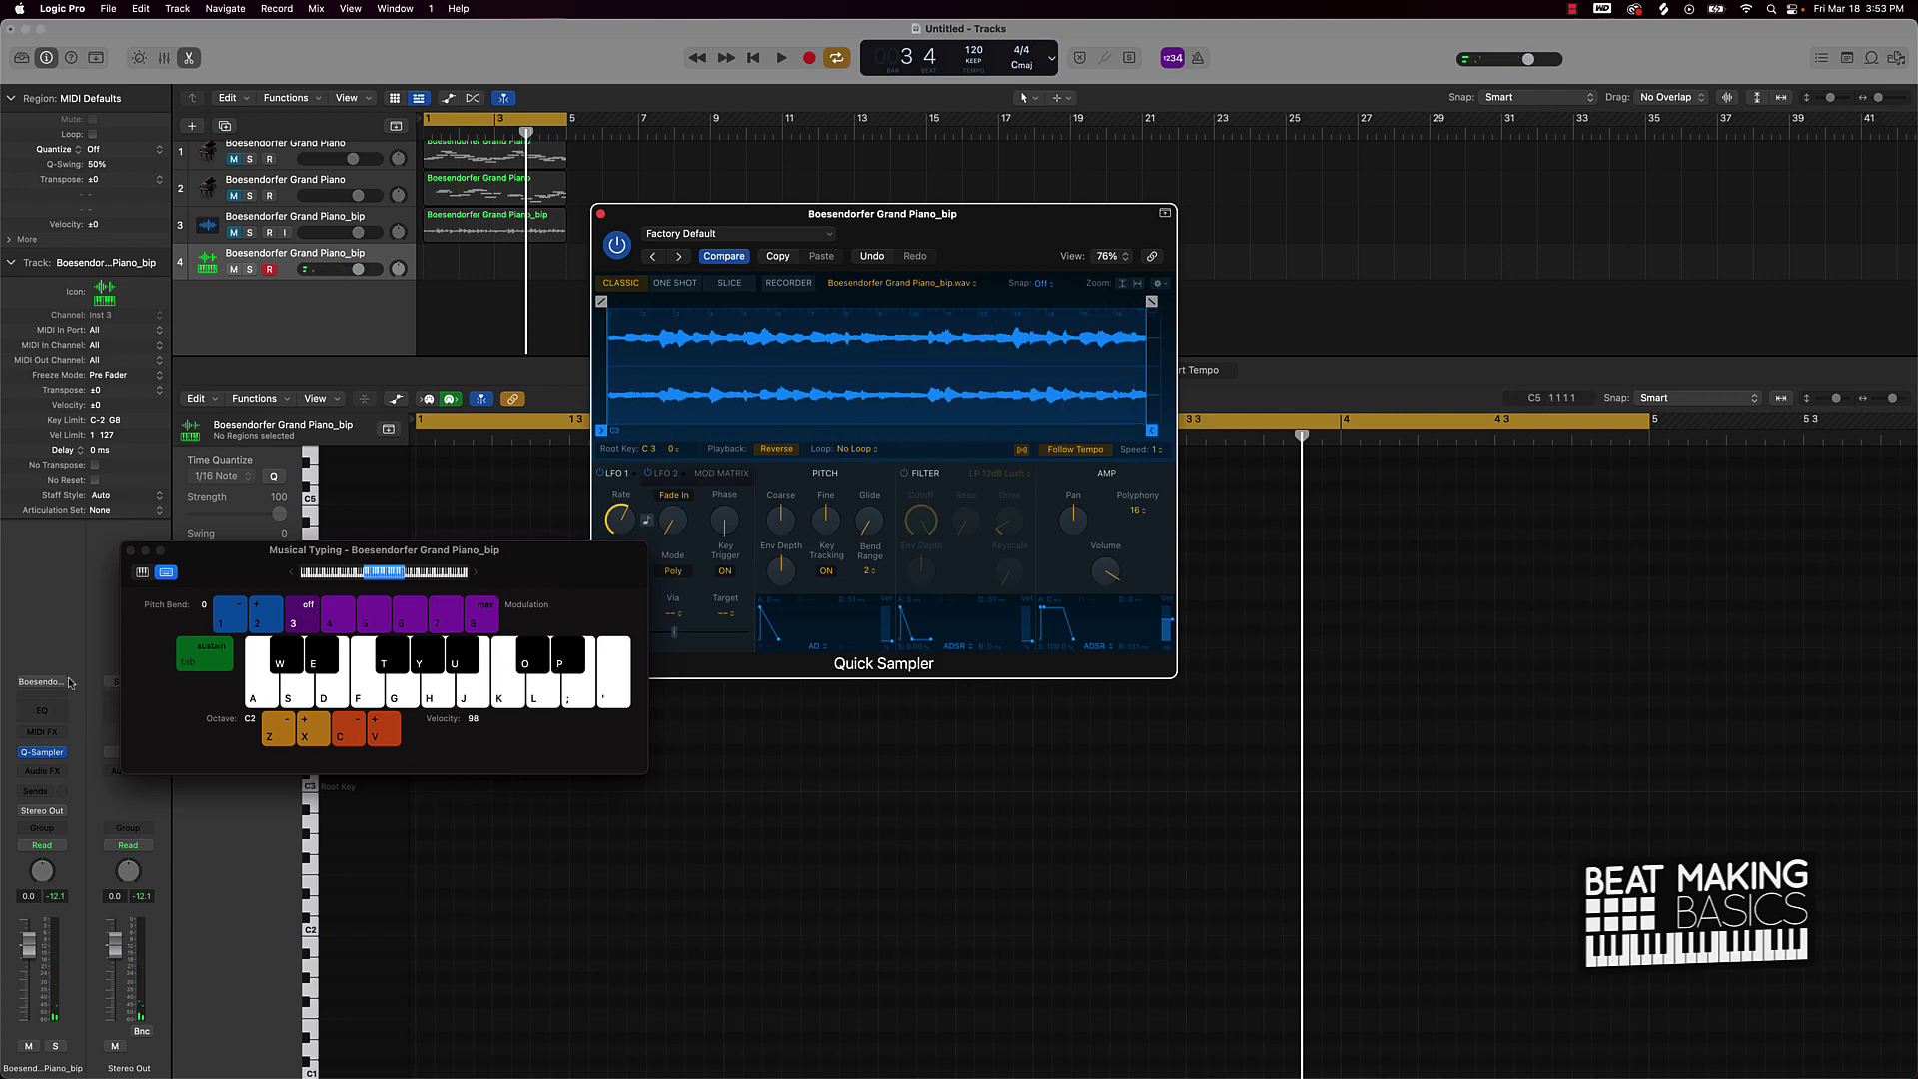
left_click(33, 715)
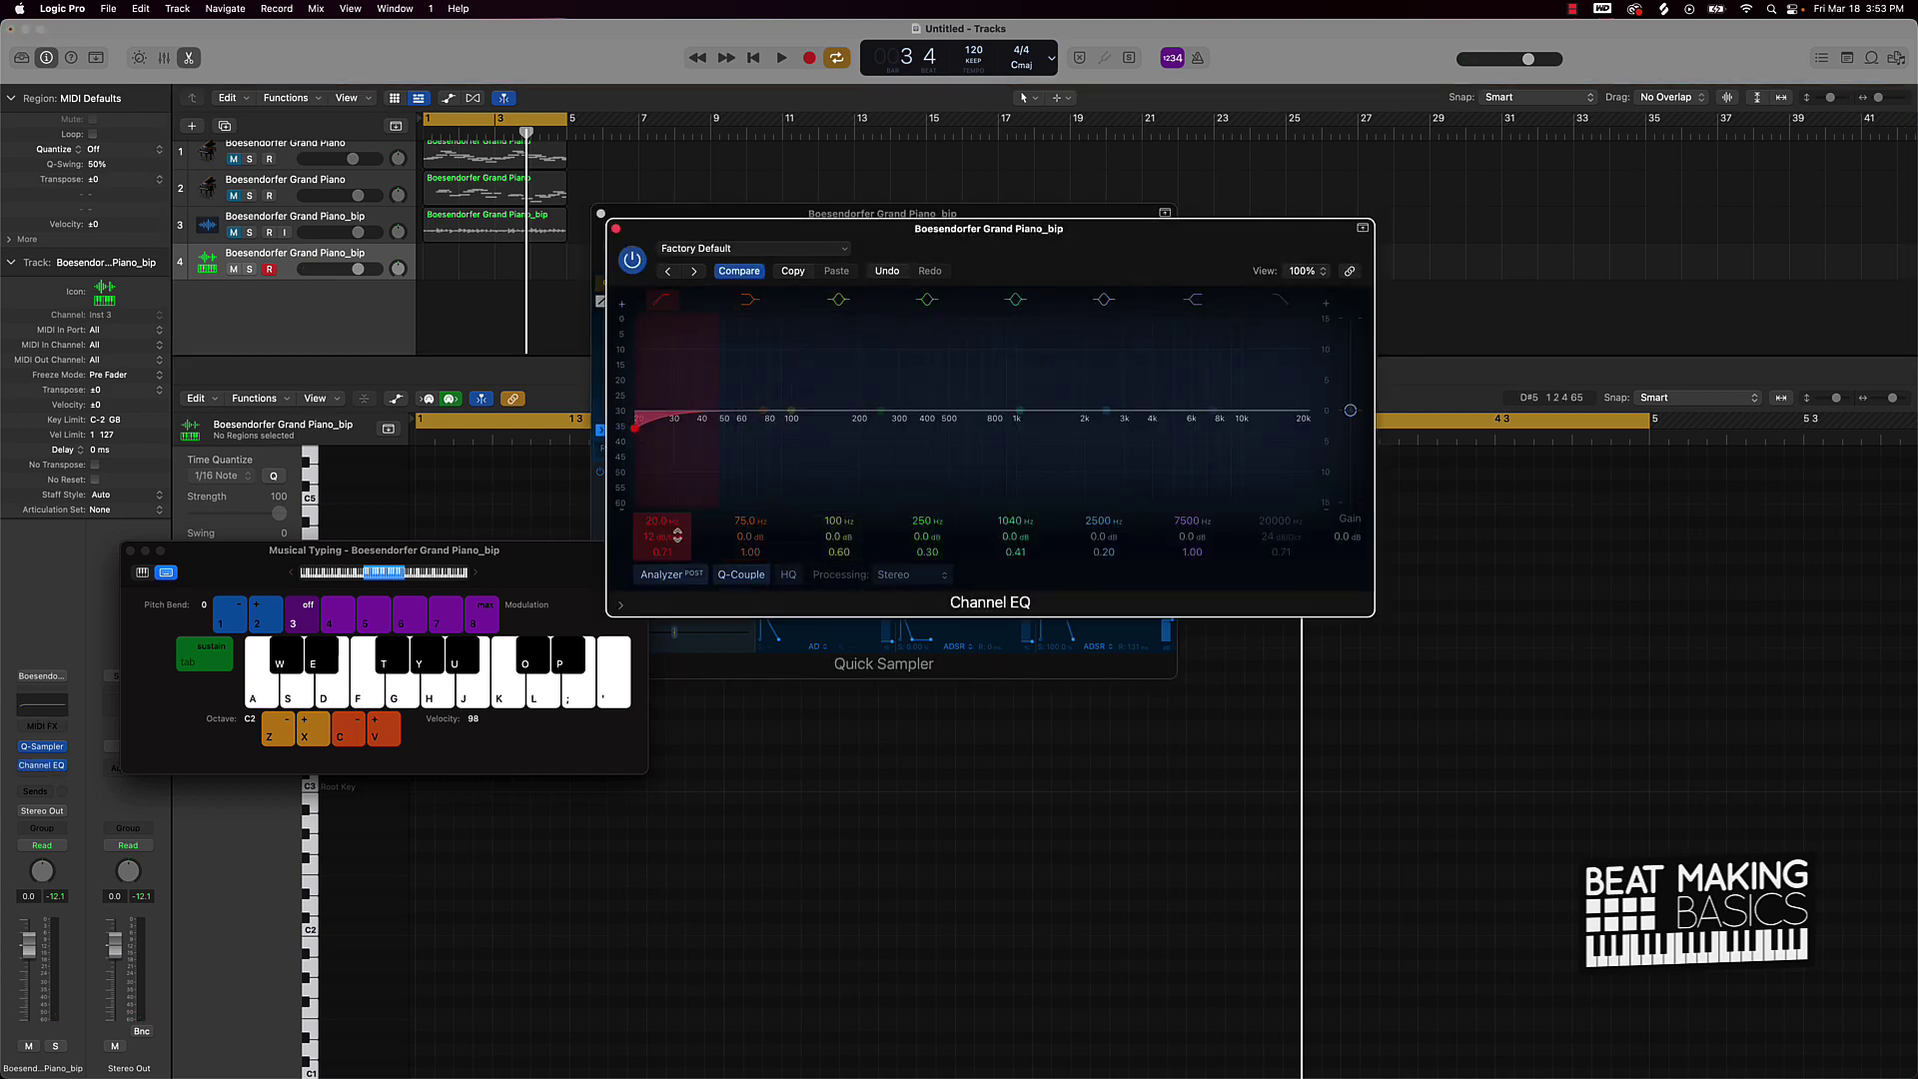
left_click_drag(664, 522, 663, 517)
key("k")
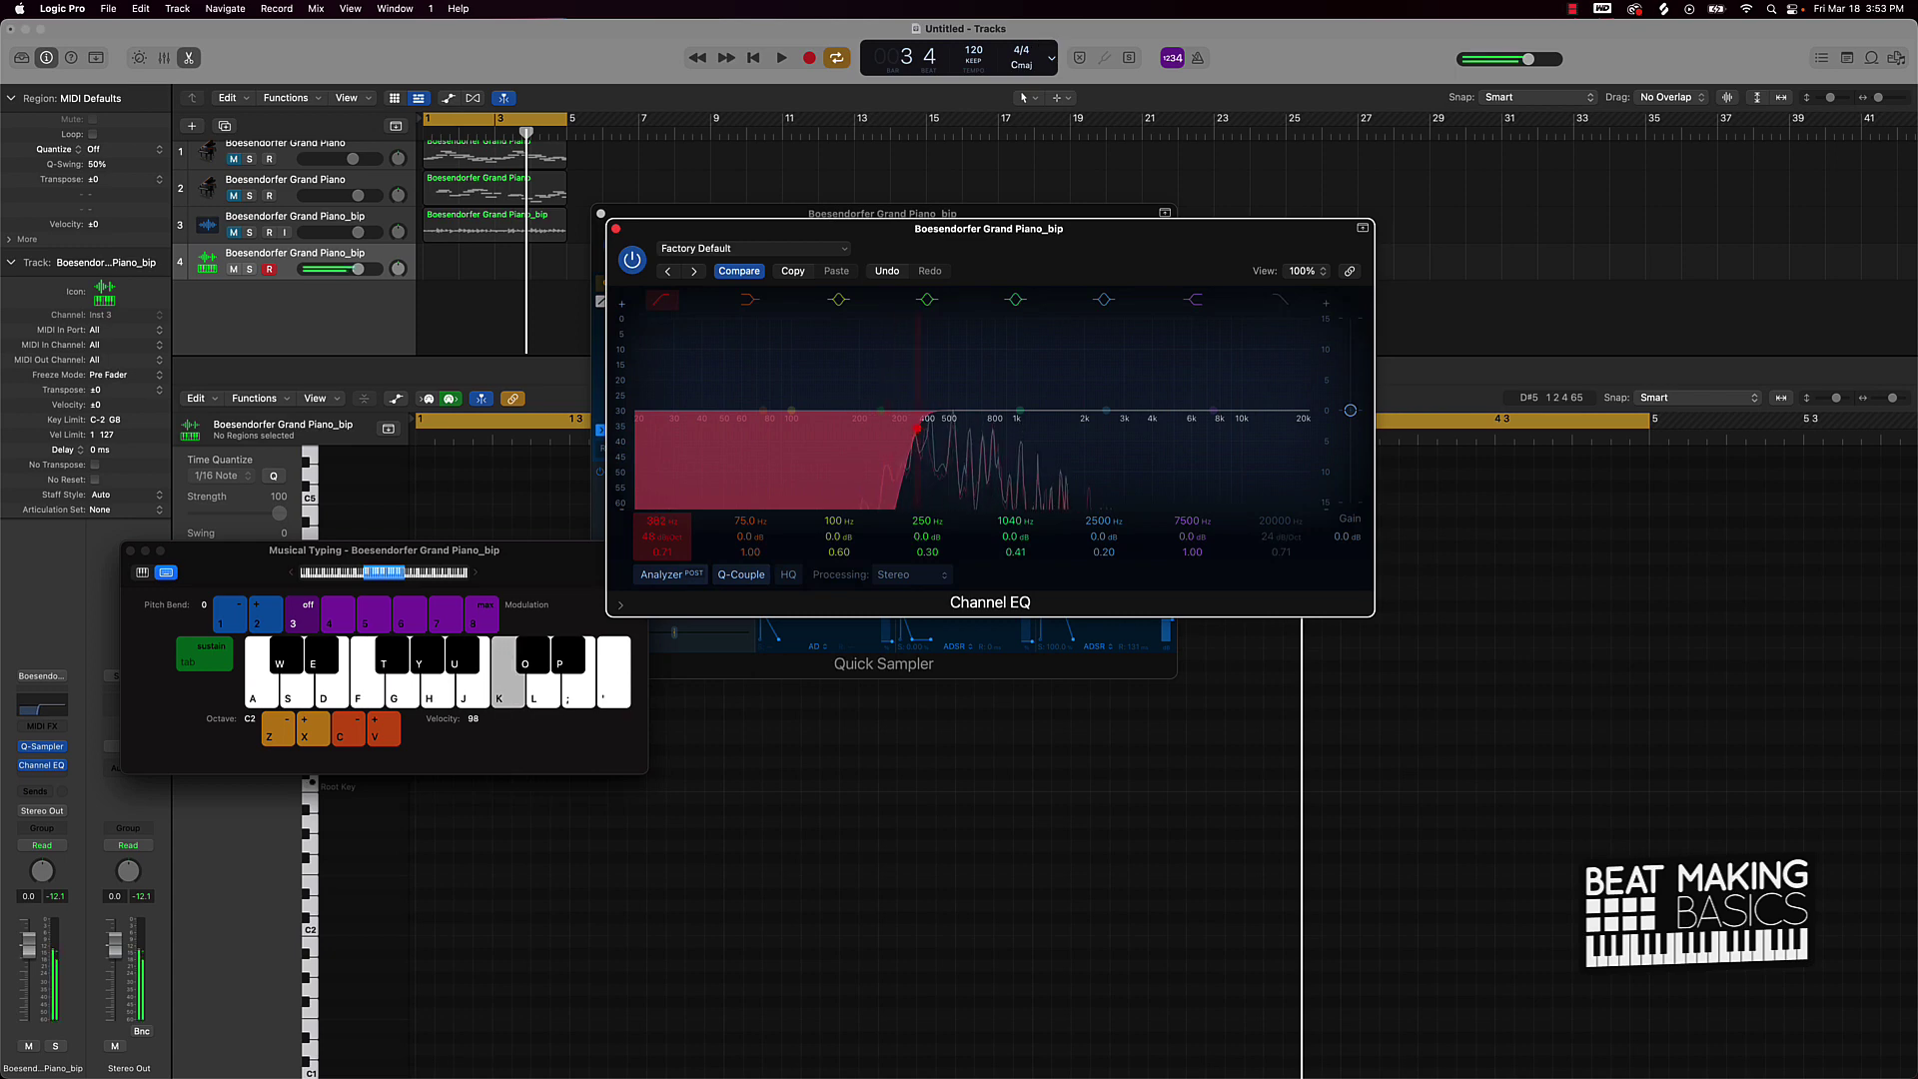
left_click_drag(663, 521, 663, 516)
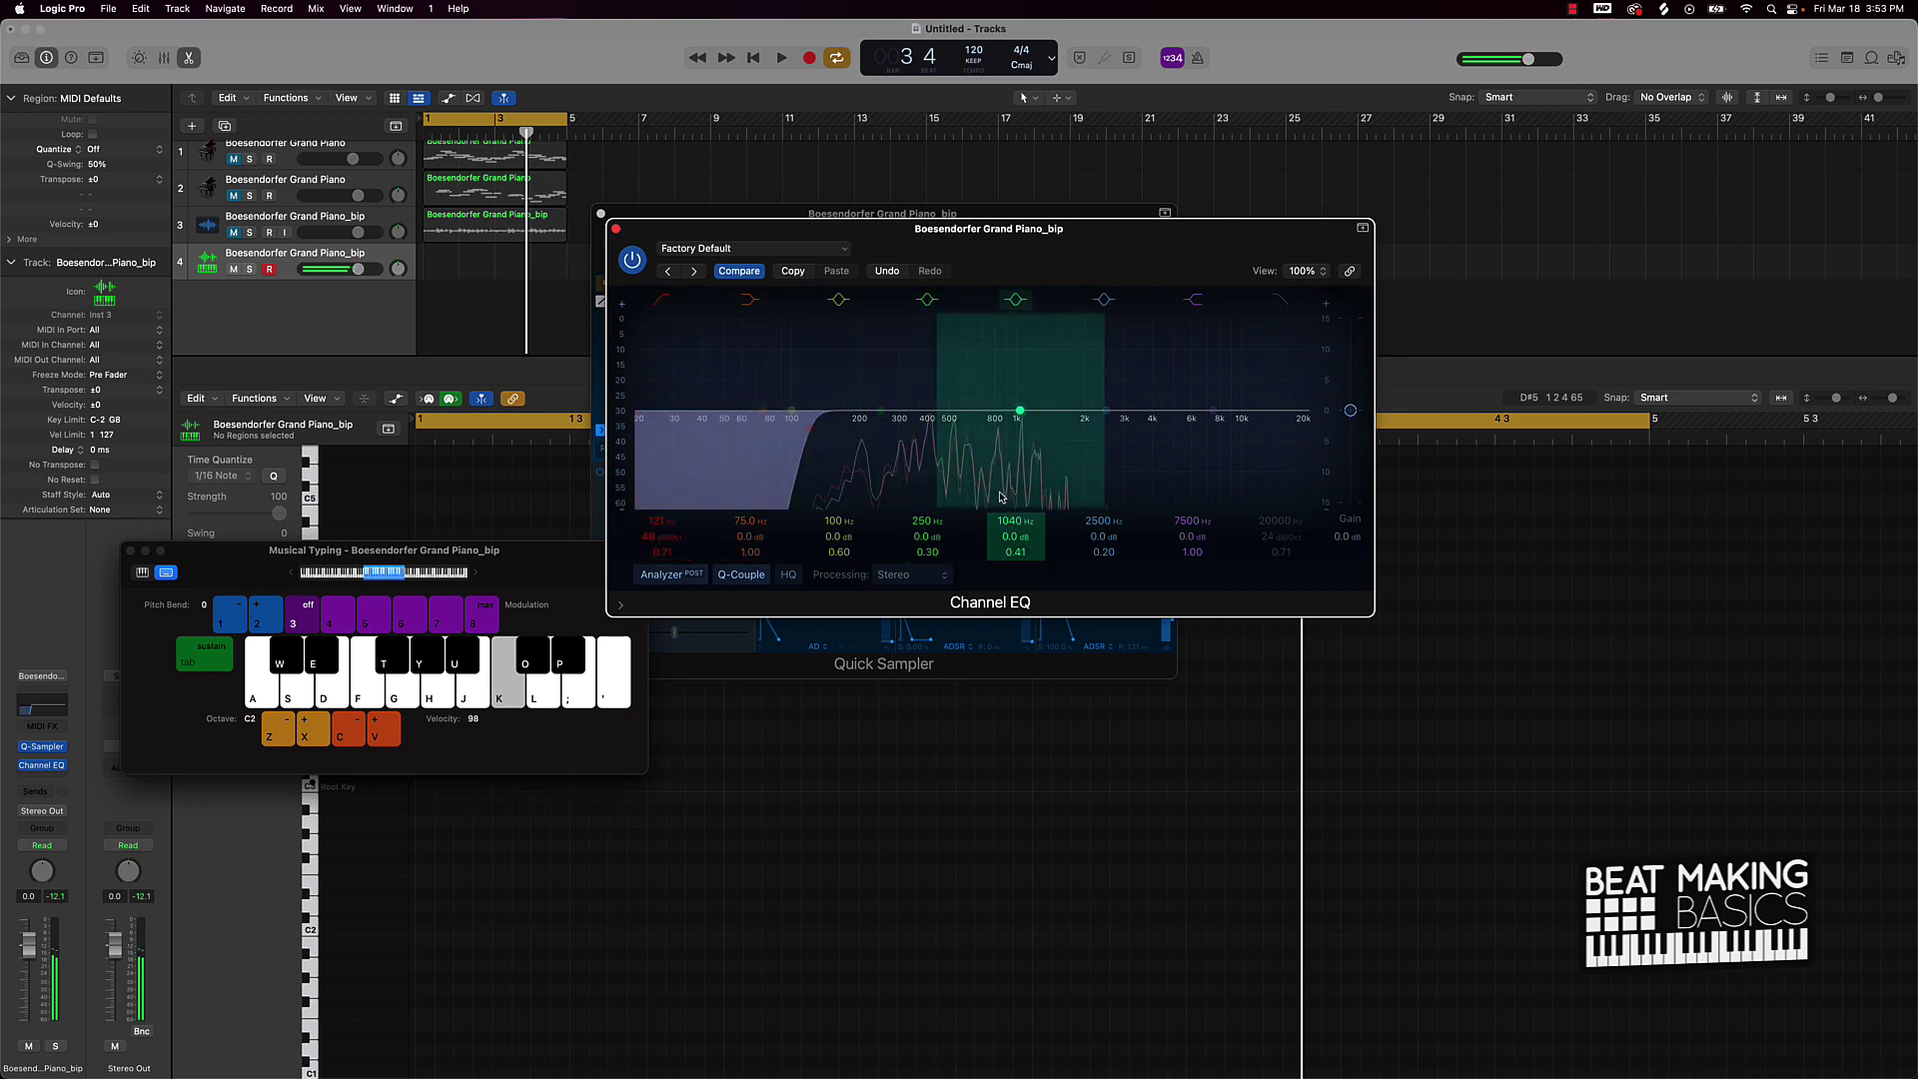
Enable the EQ's high-cut filter between 3 and 4 kHz with a 48 dB/Oct slope and close the Channel EQ
left_click(1287, 300)
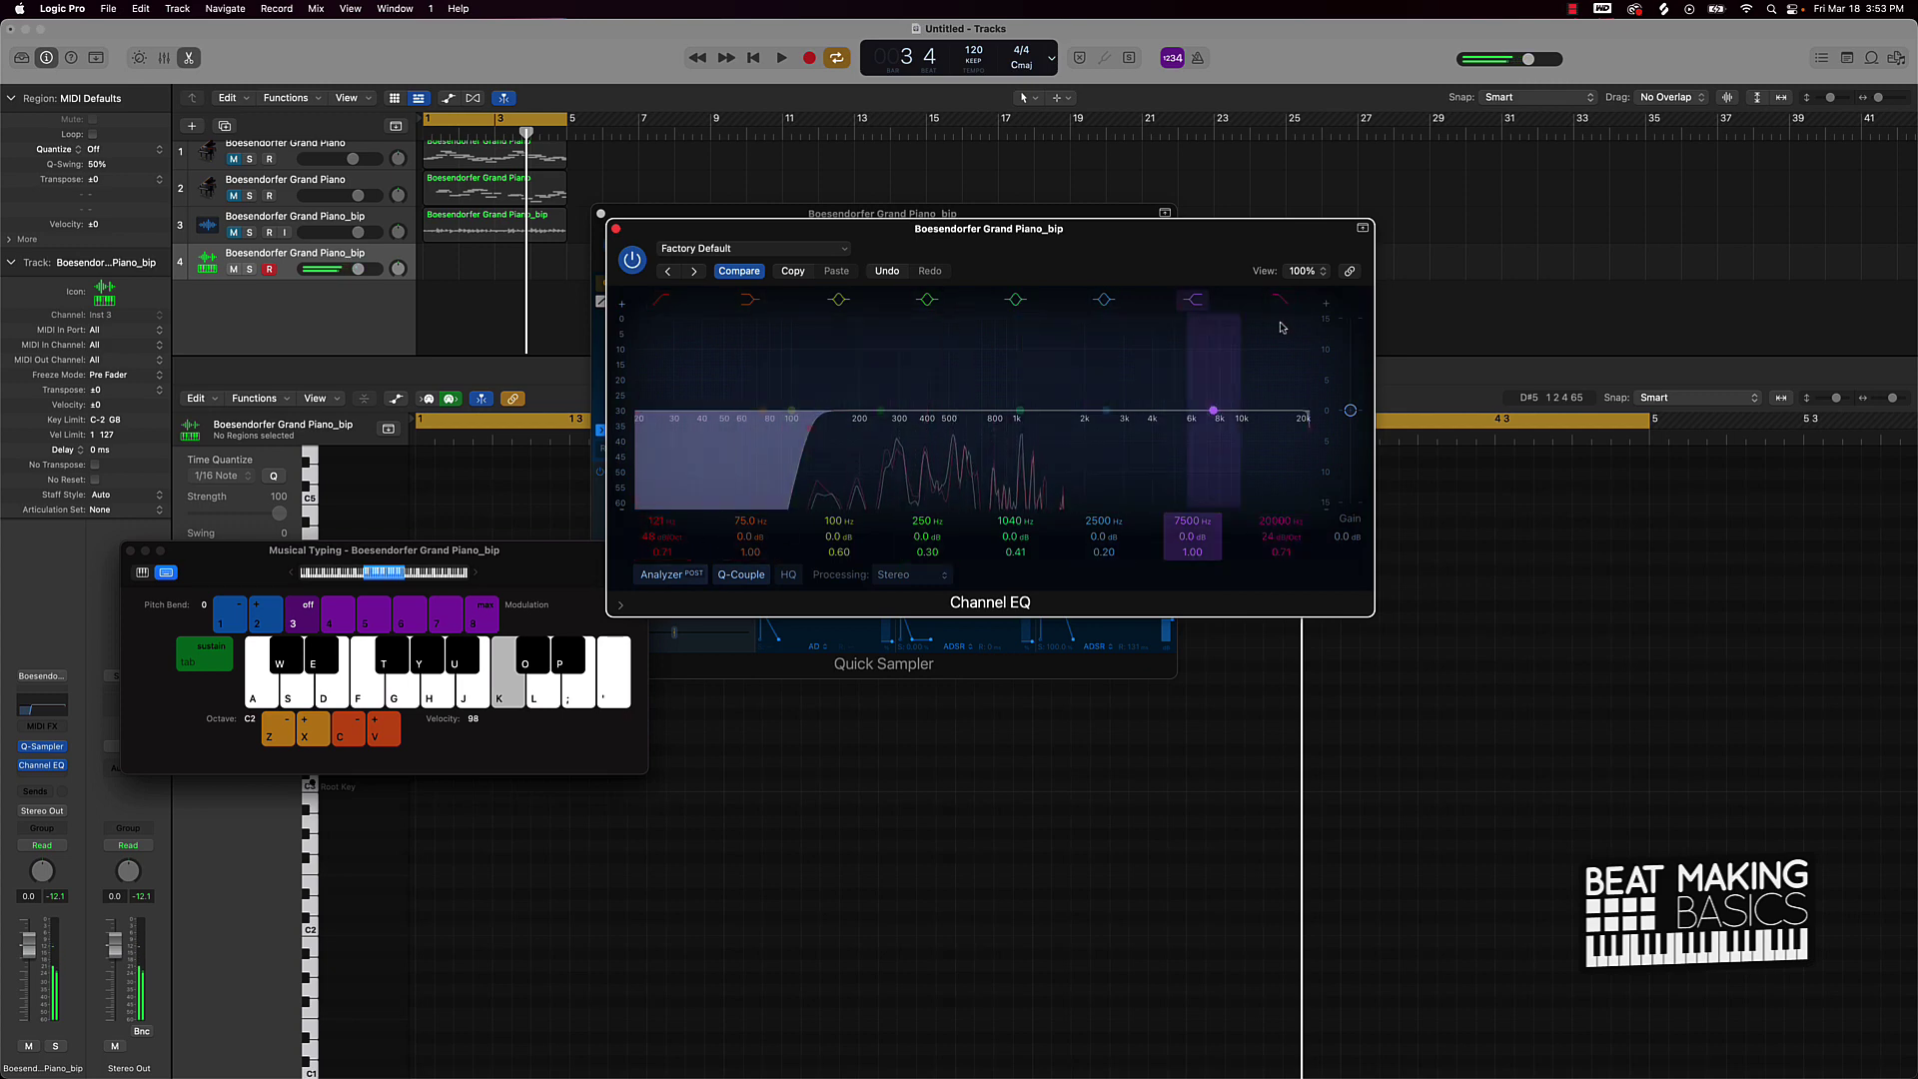
left_click_drag(1309, 428, 1099, 428)
key("k")
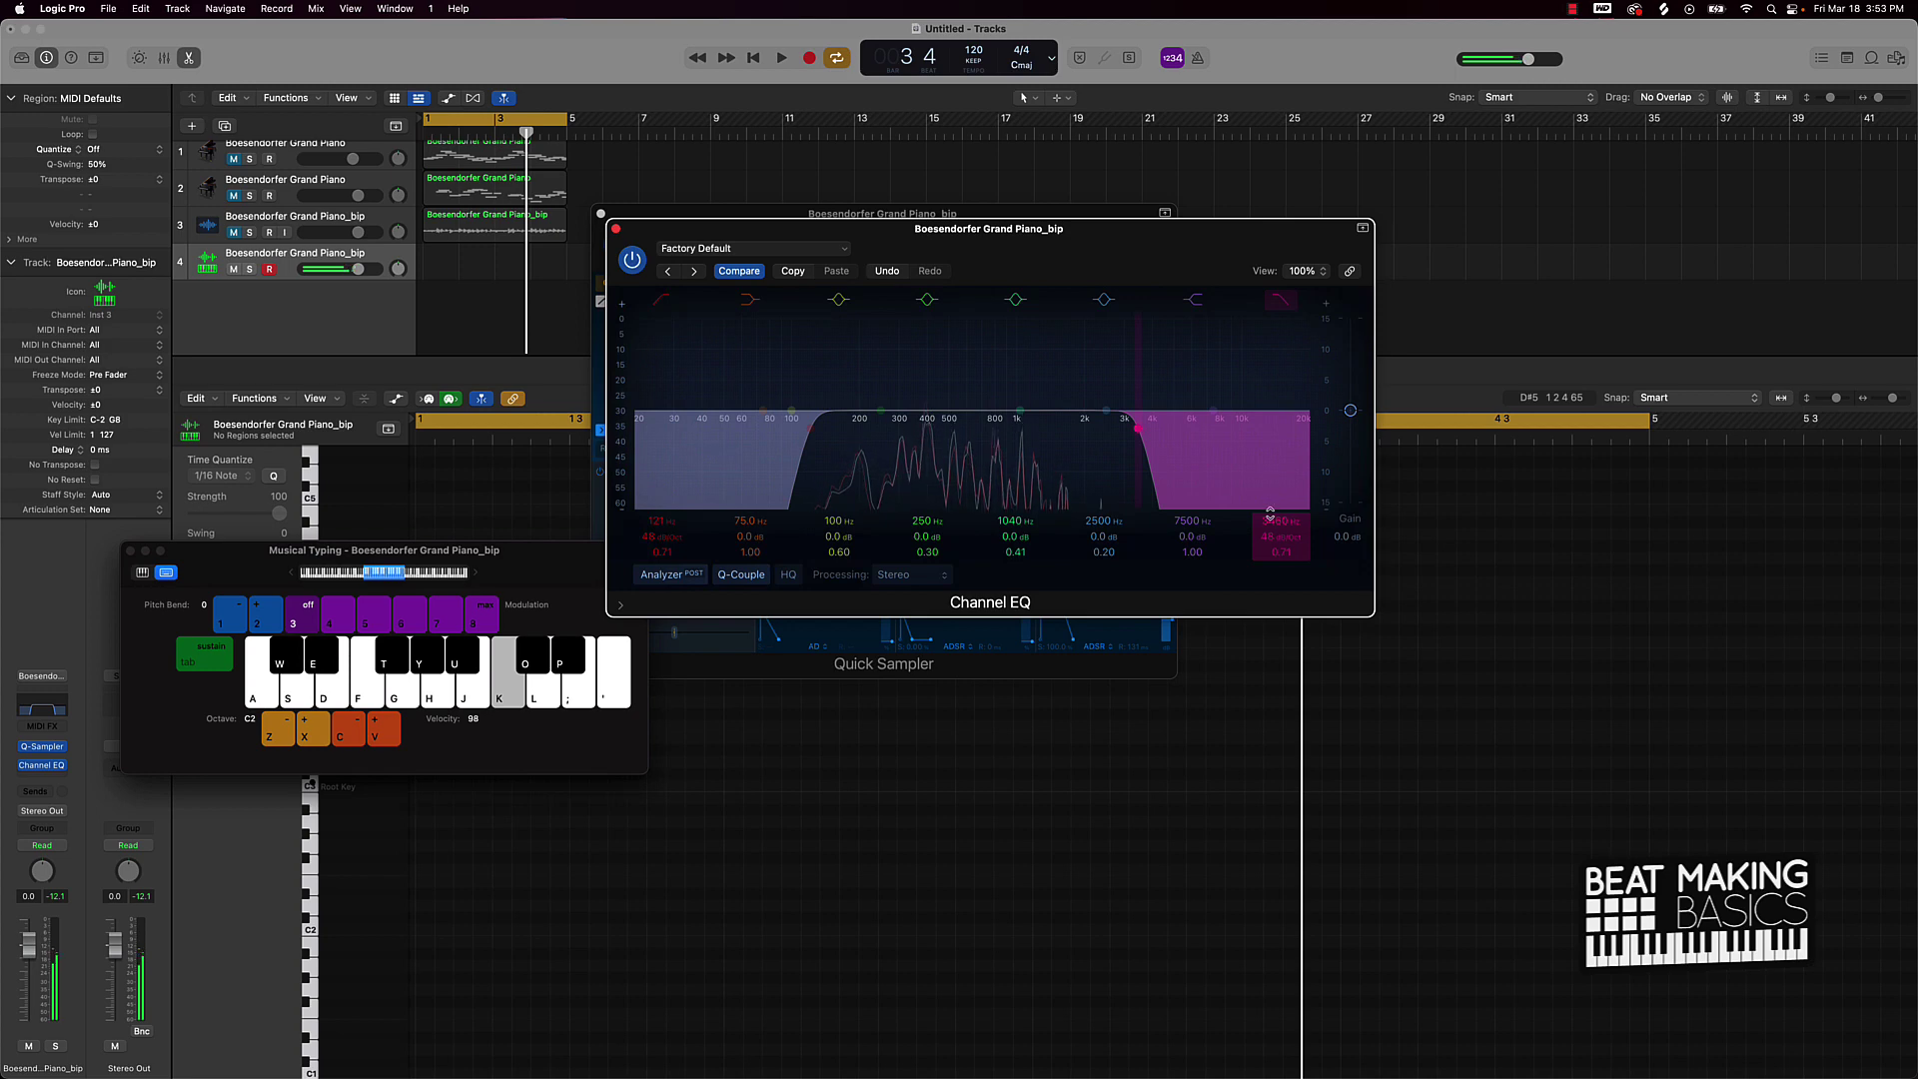
left_click(616, 230)
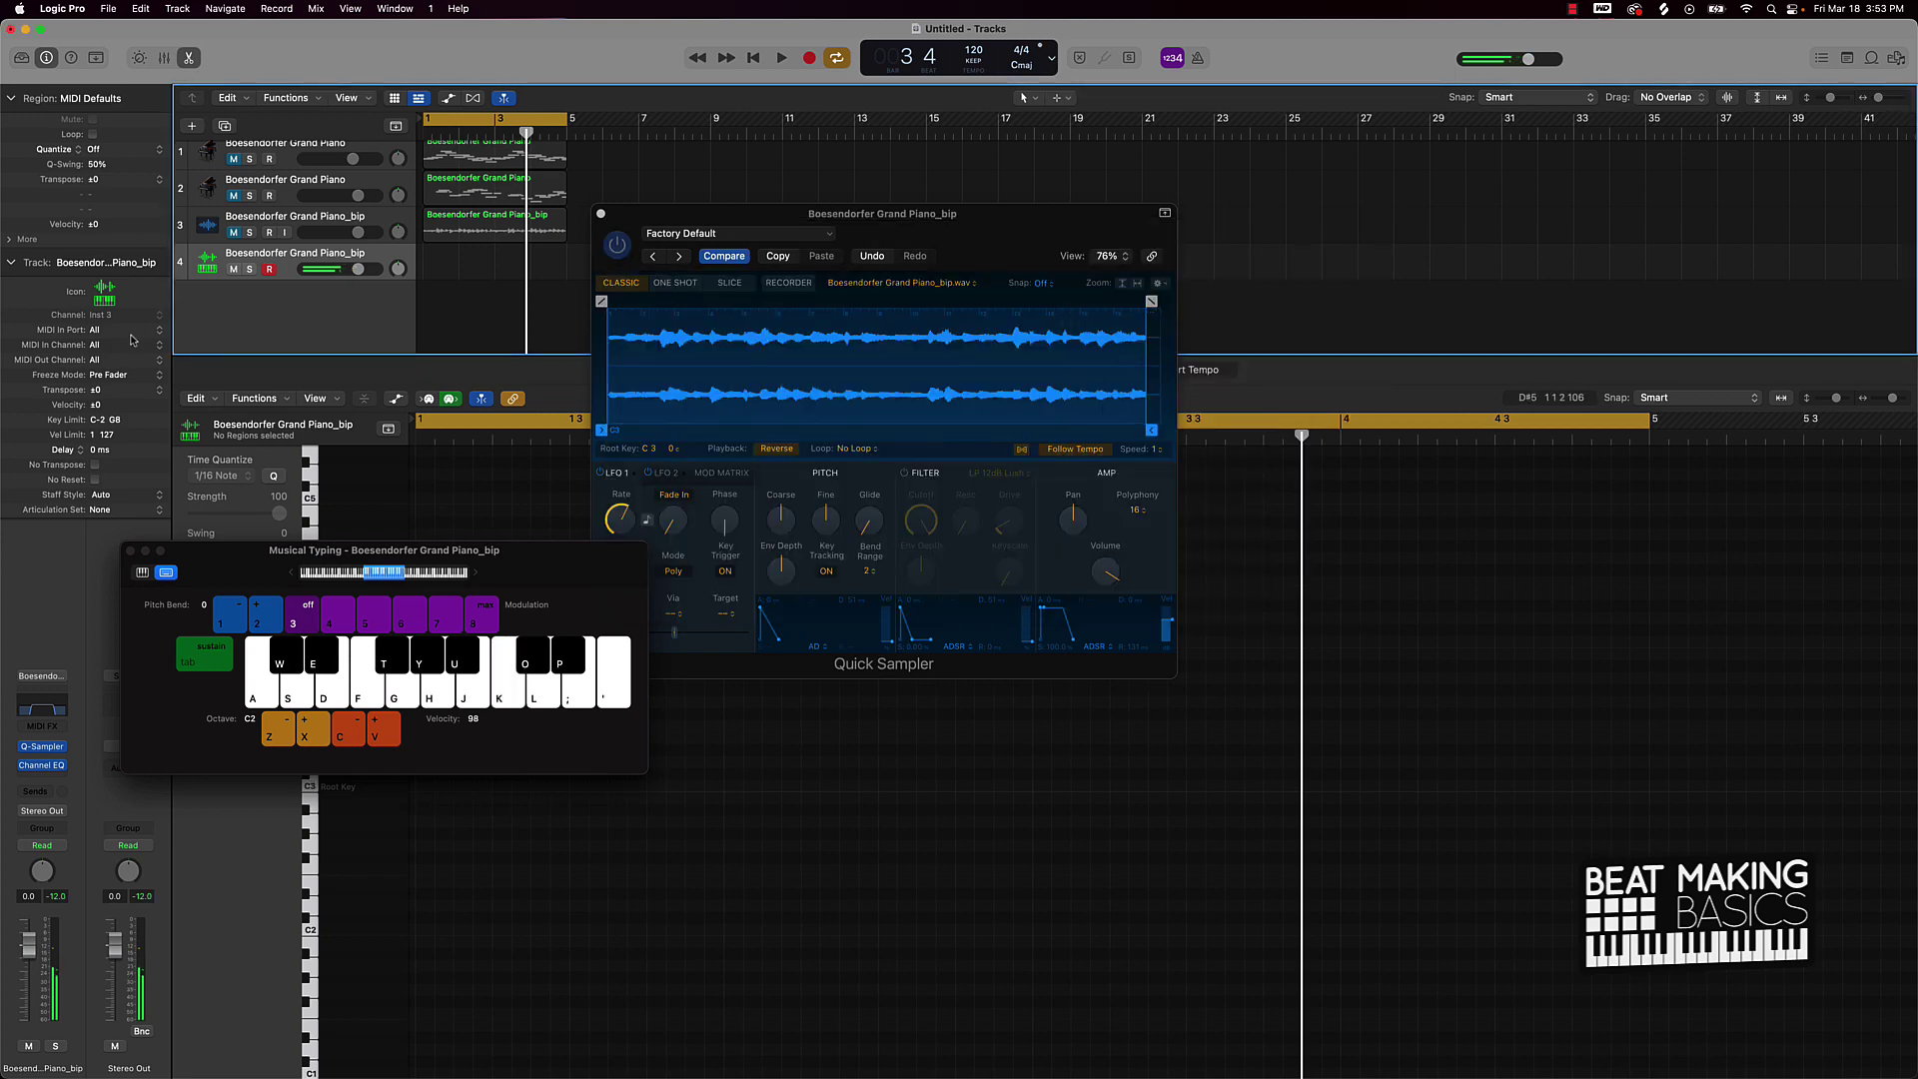
Insert a stereo Murda Melodies on the sampler track, audition presets from Dark and Low through Rewind, and settle on Wonder
left_click(51, 781)
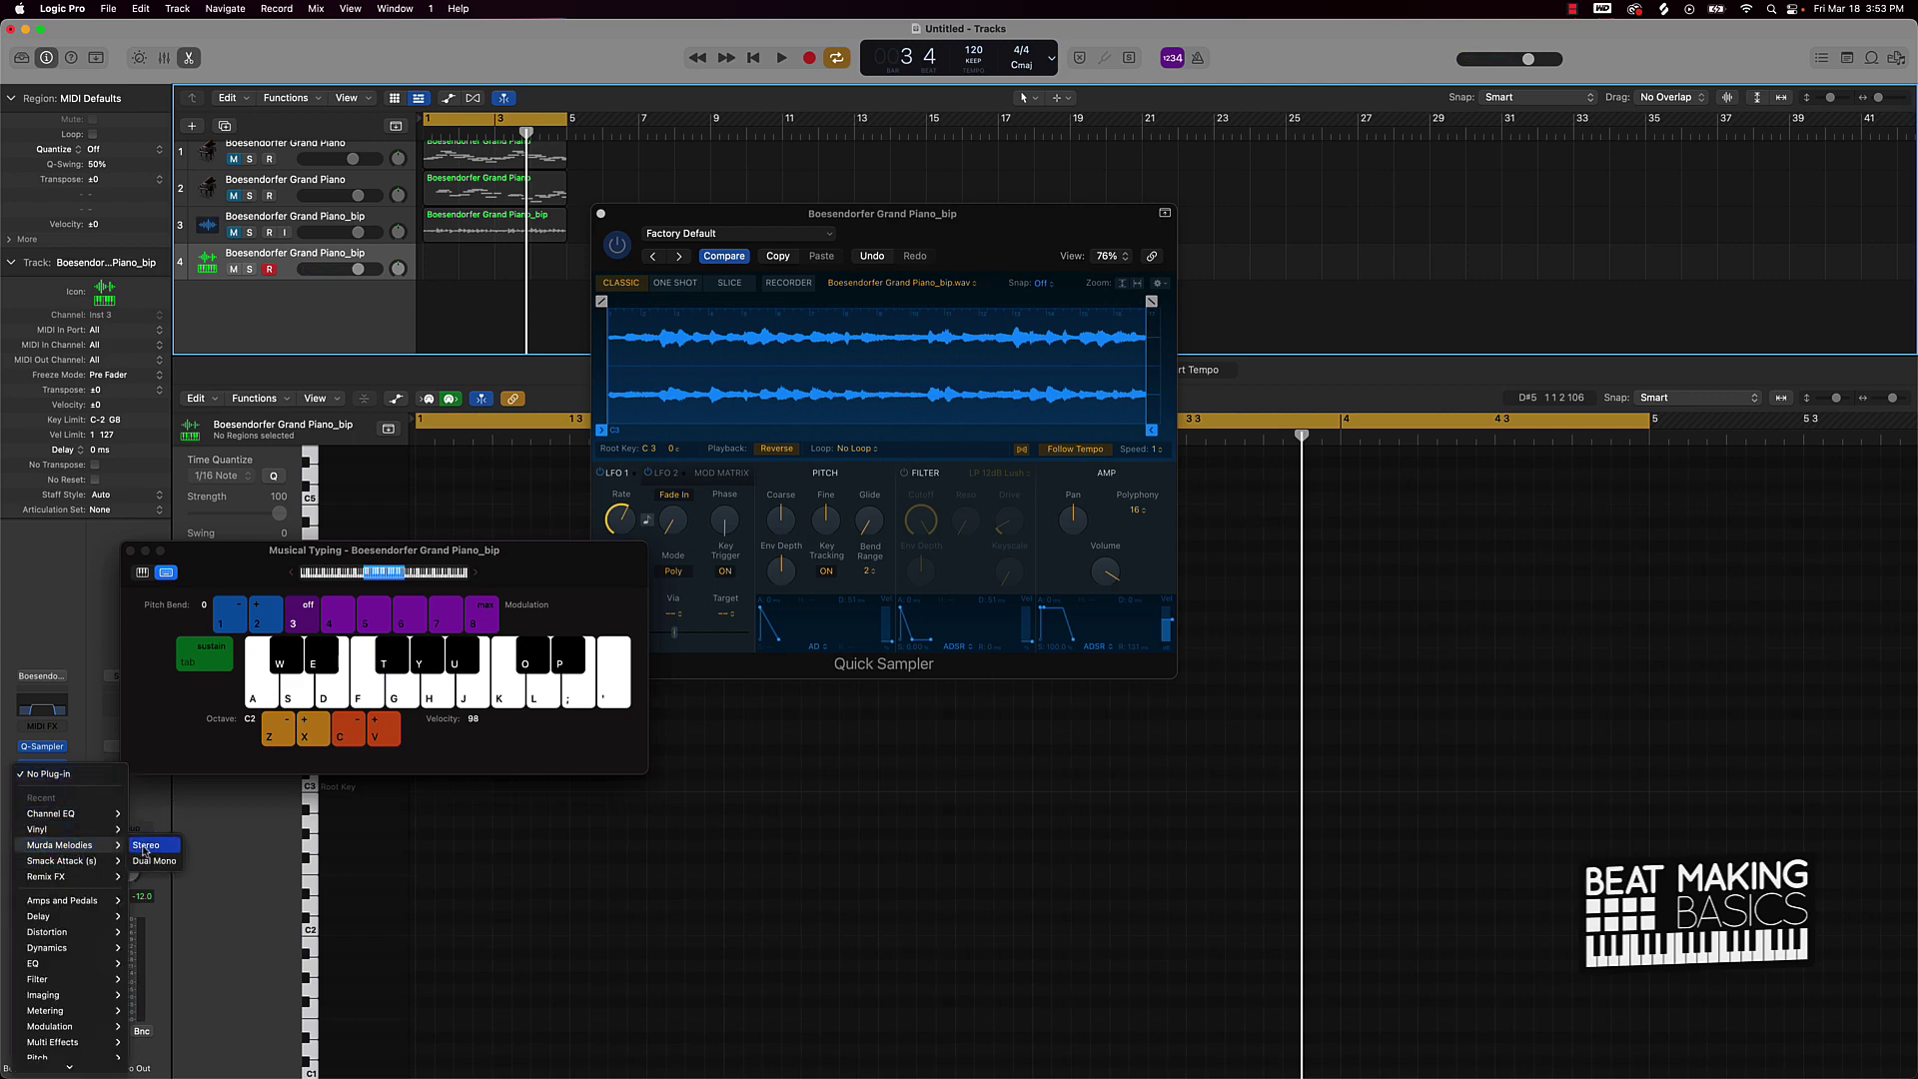
left_click(144, 846)
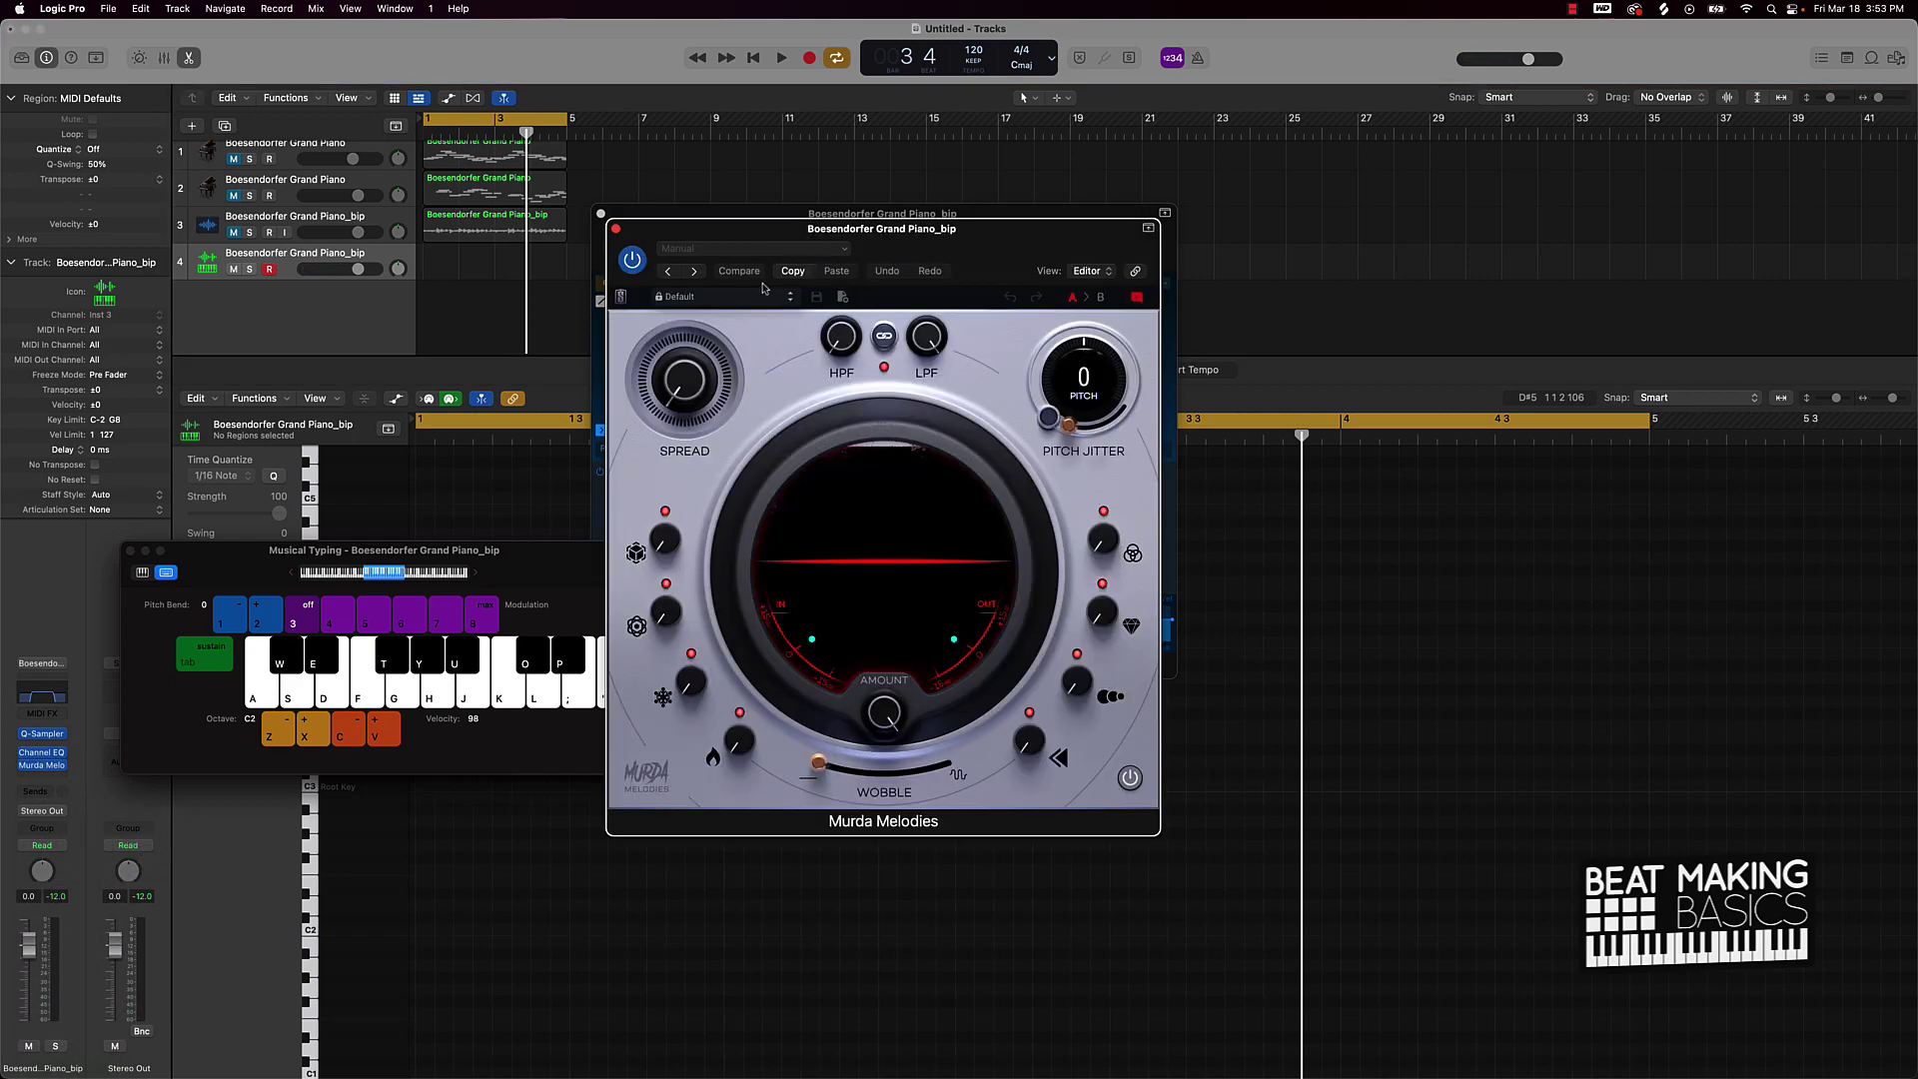
left_click(792, 301)
key("k")
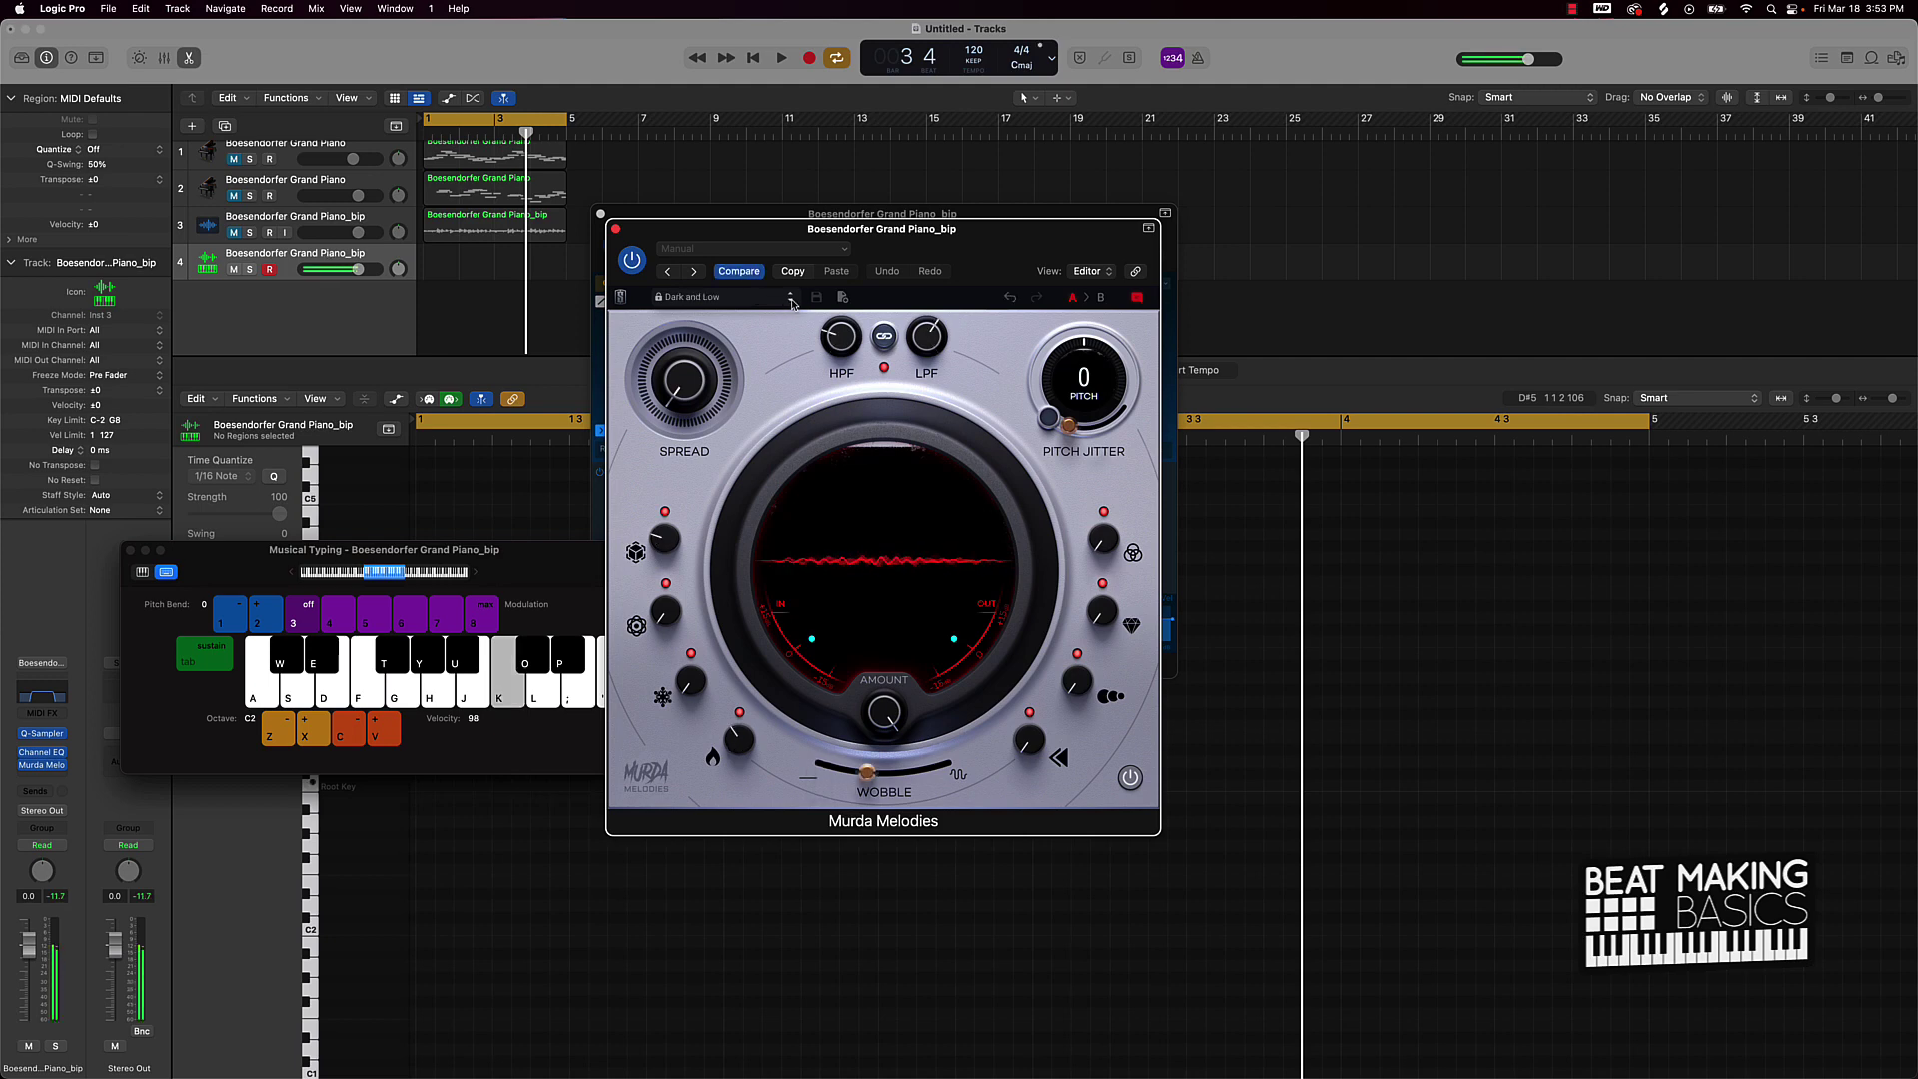
left_click(792, 302)
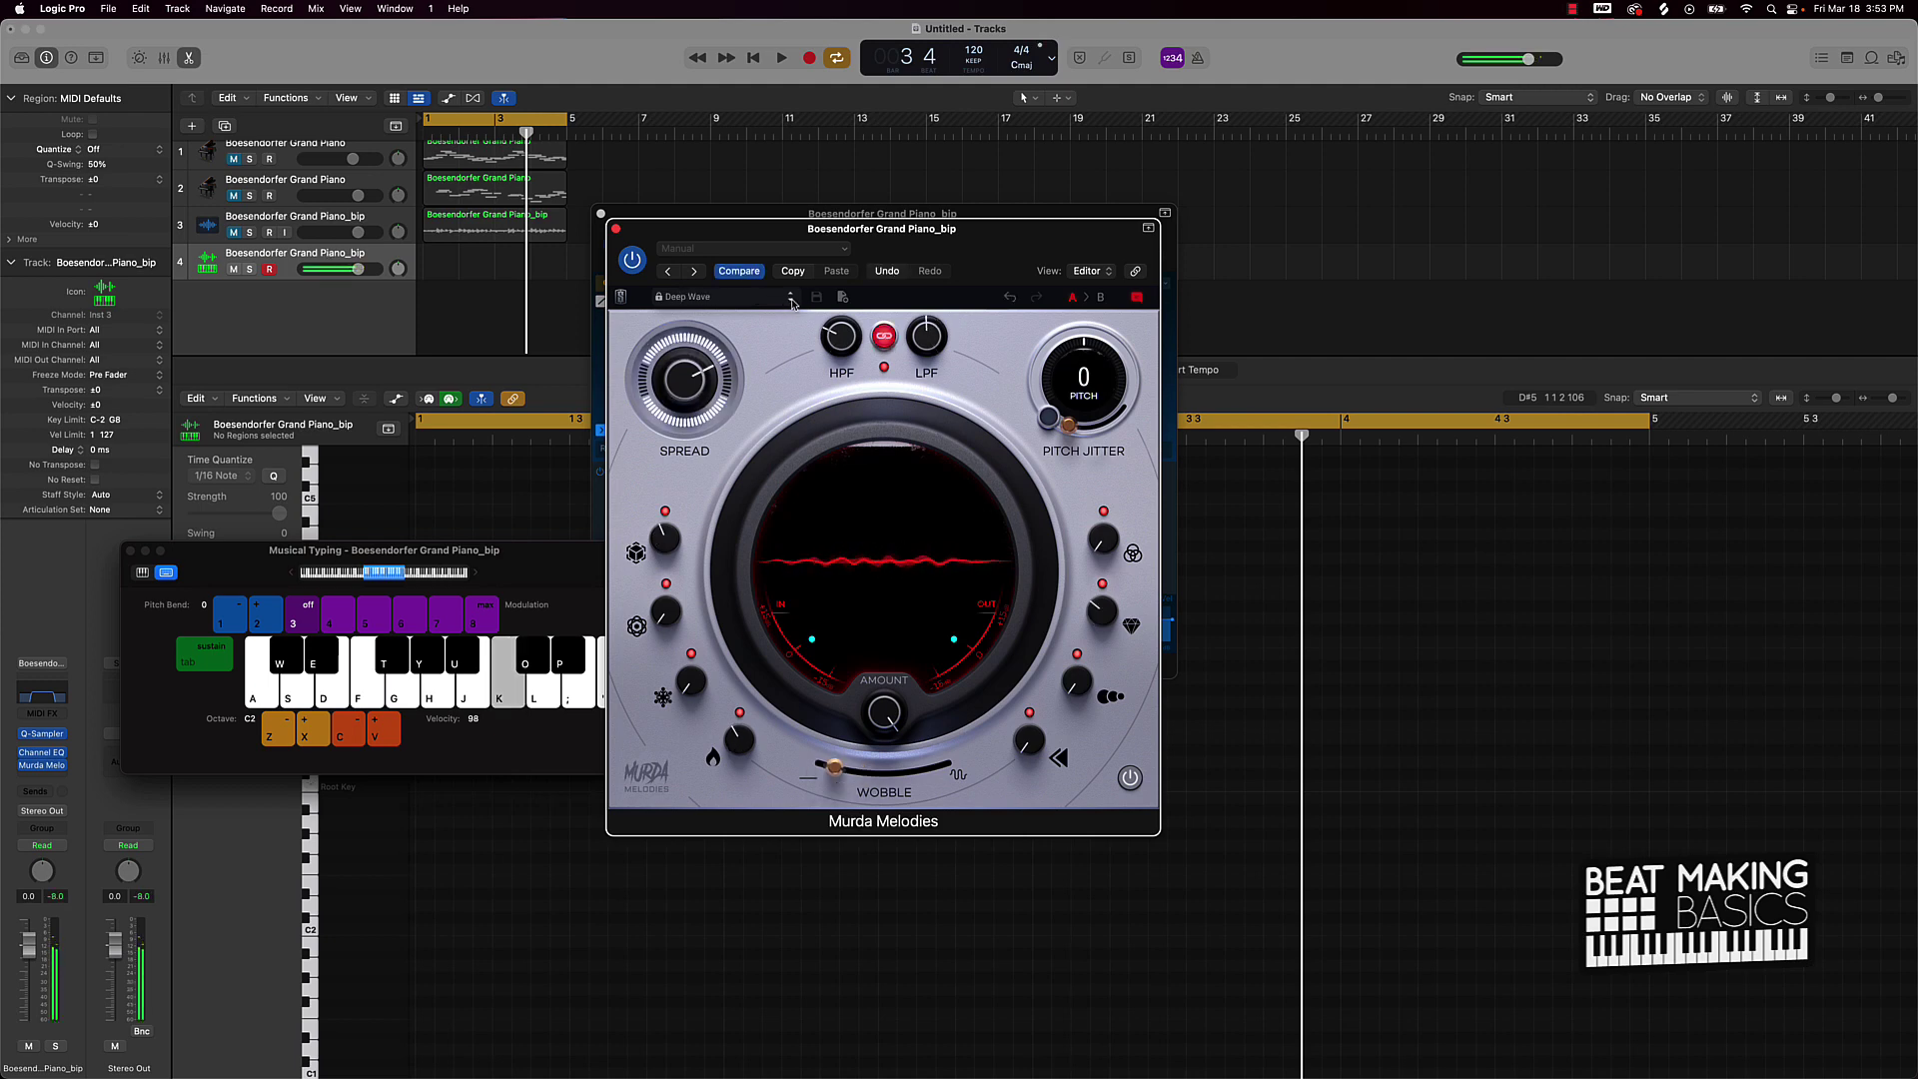
left_click(793, 302)
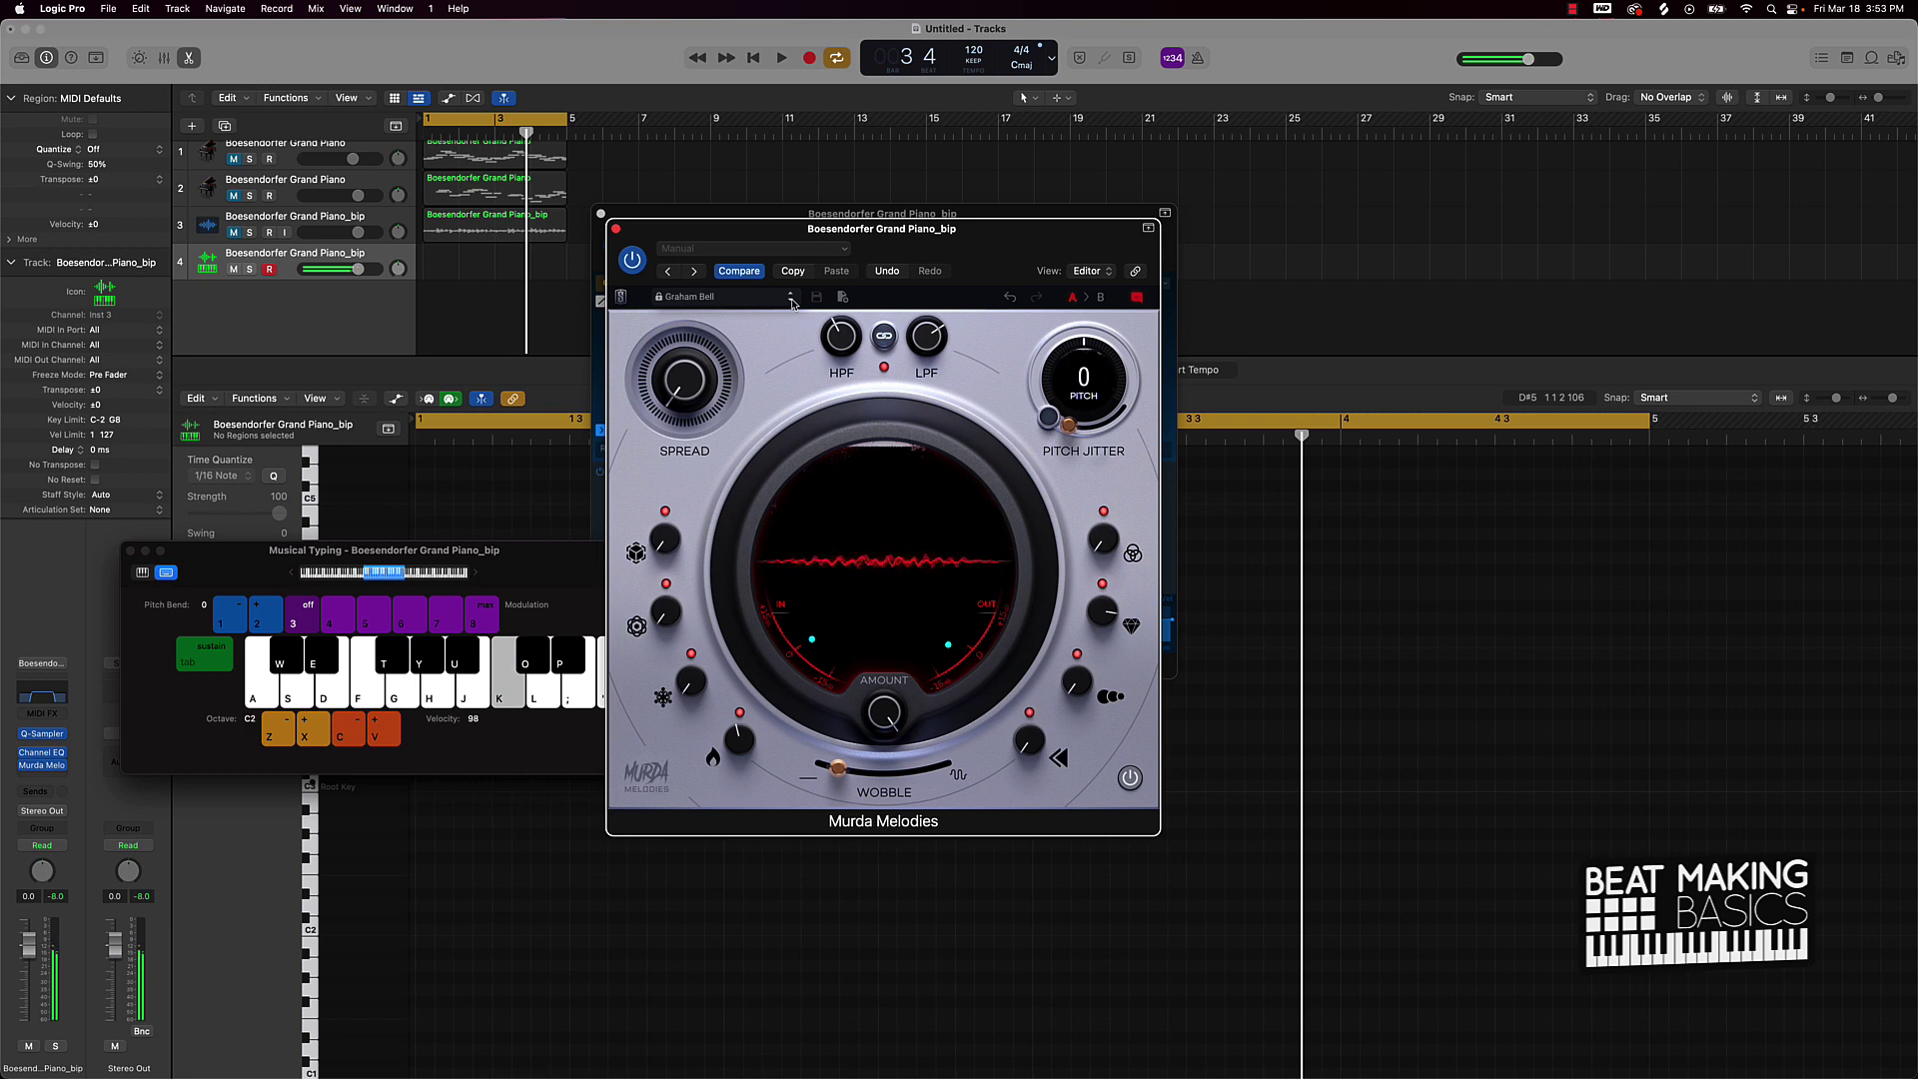
left_click(792, 301)
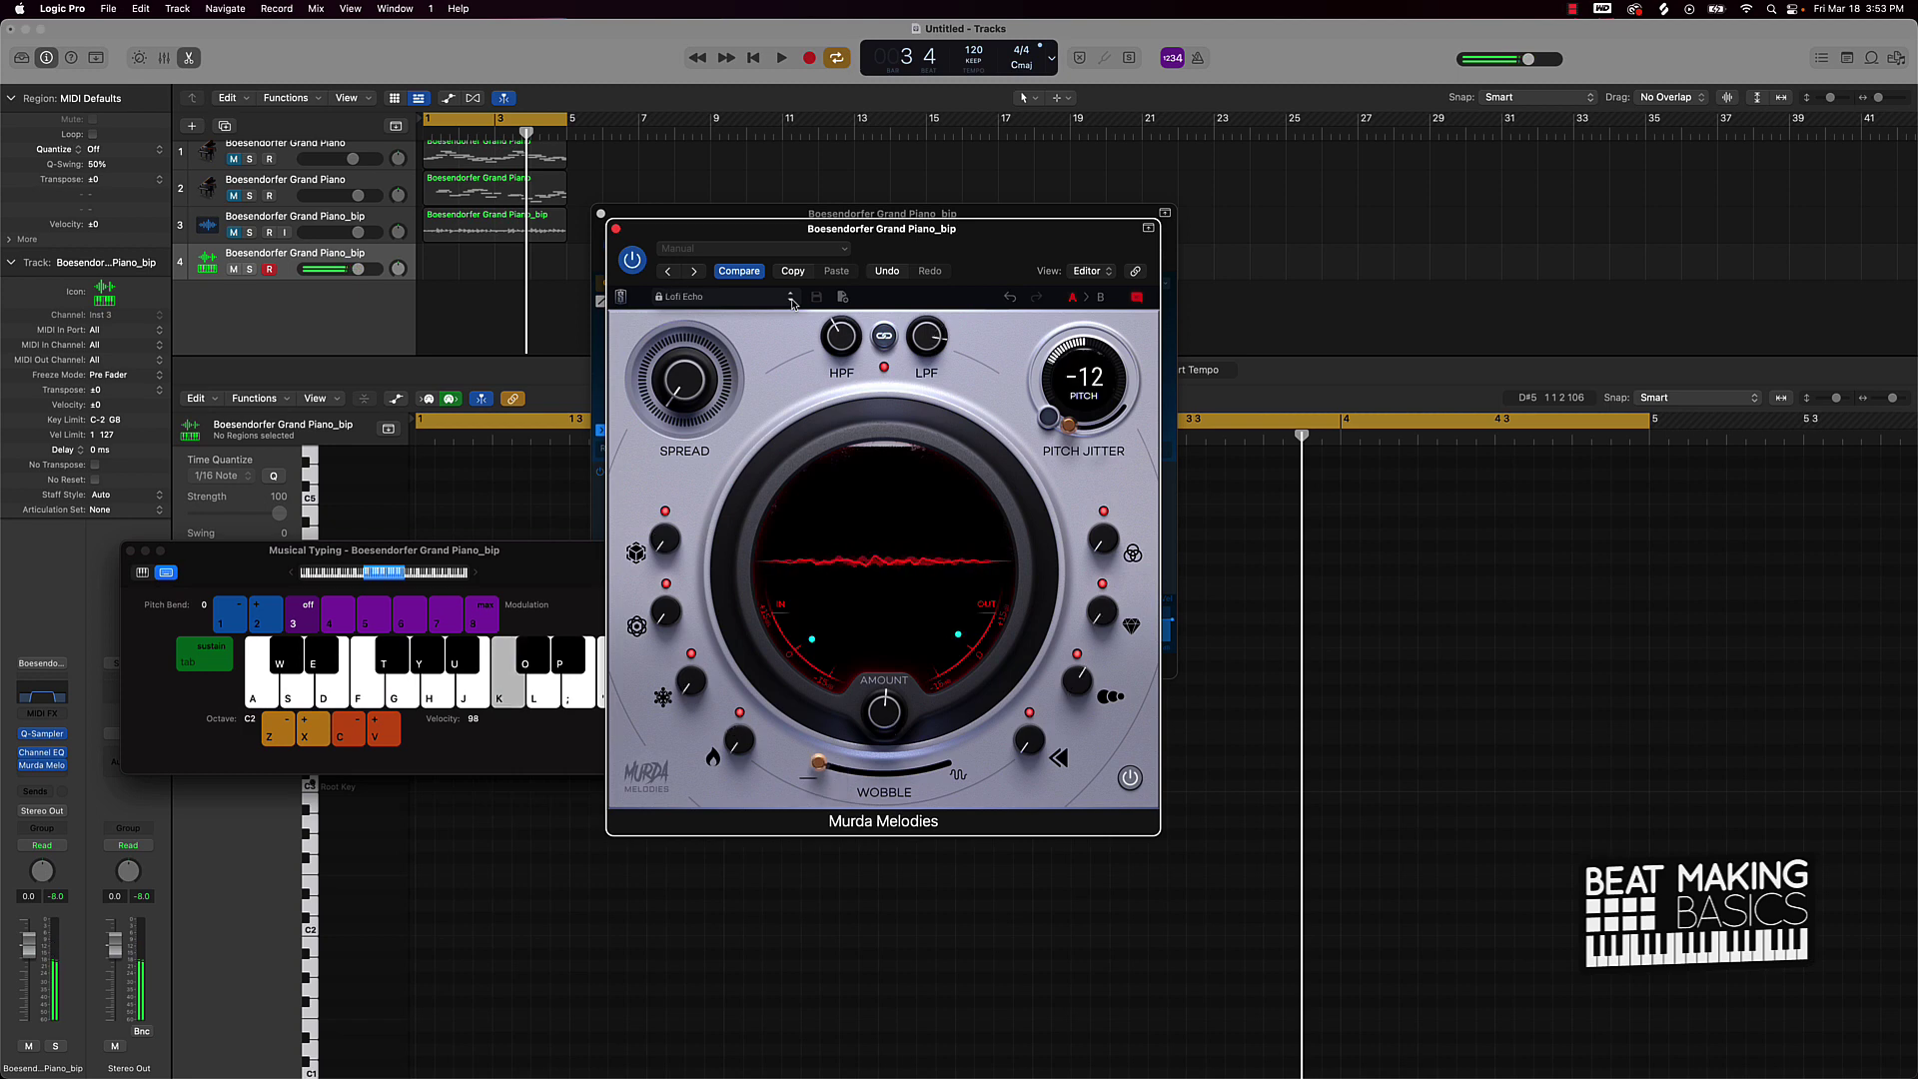
left_click(792, 301)
left_click(792, 301)
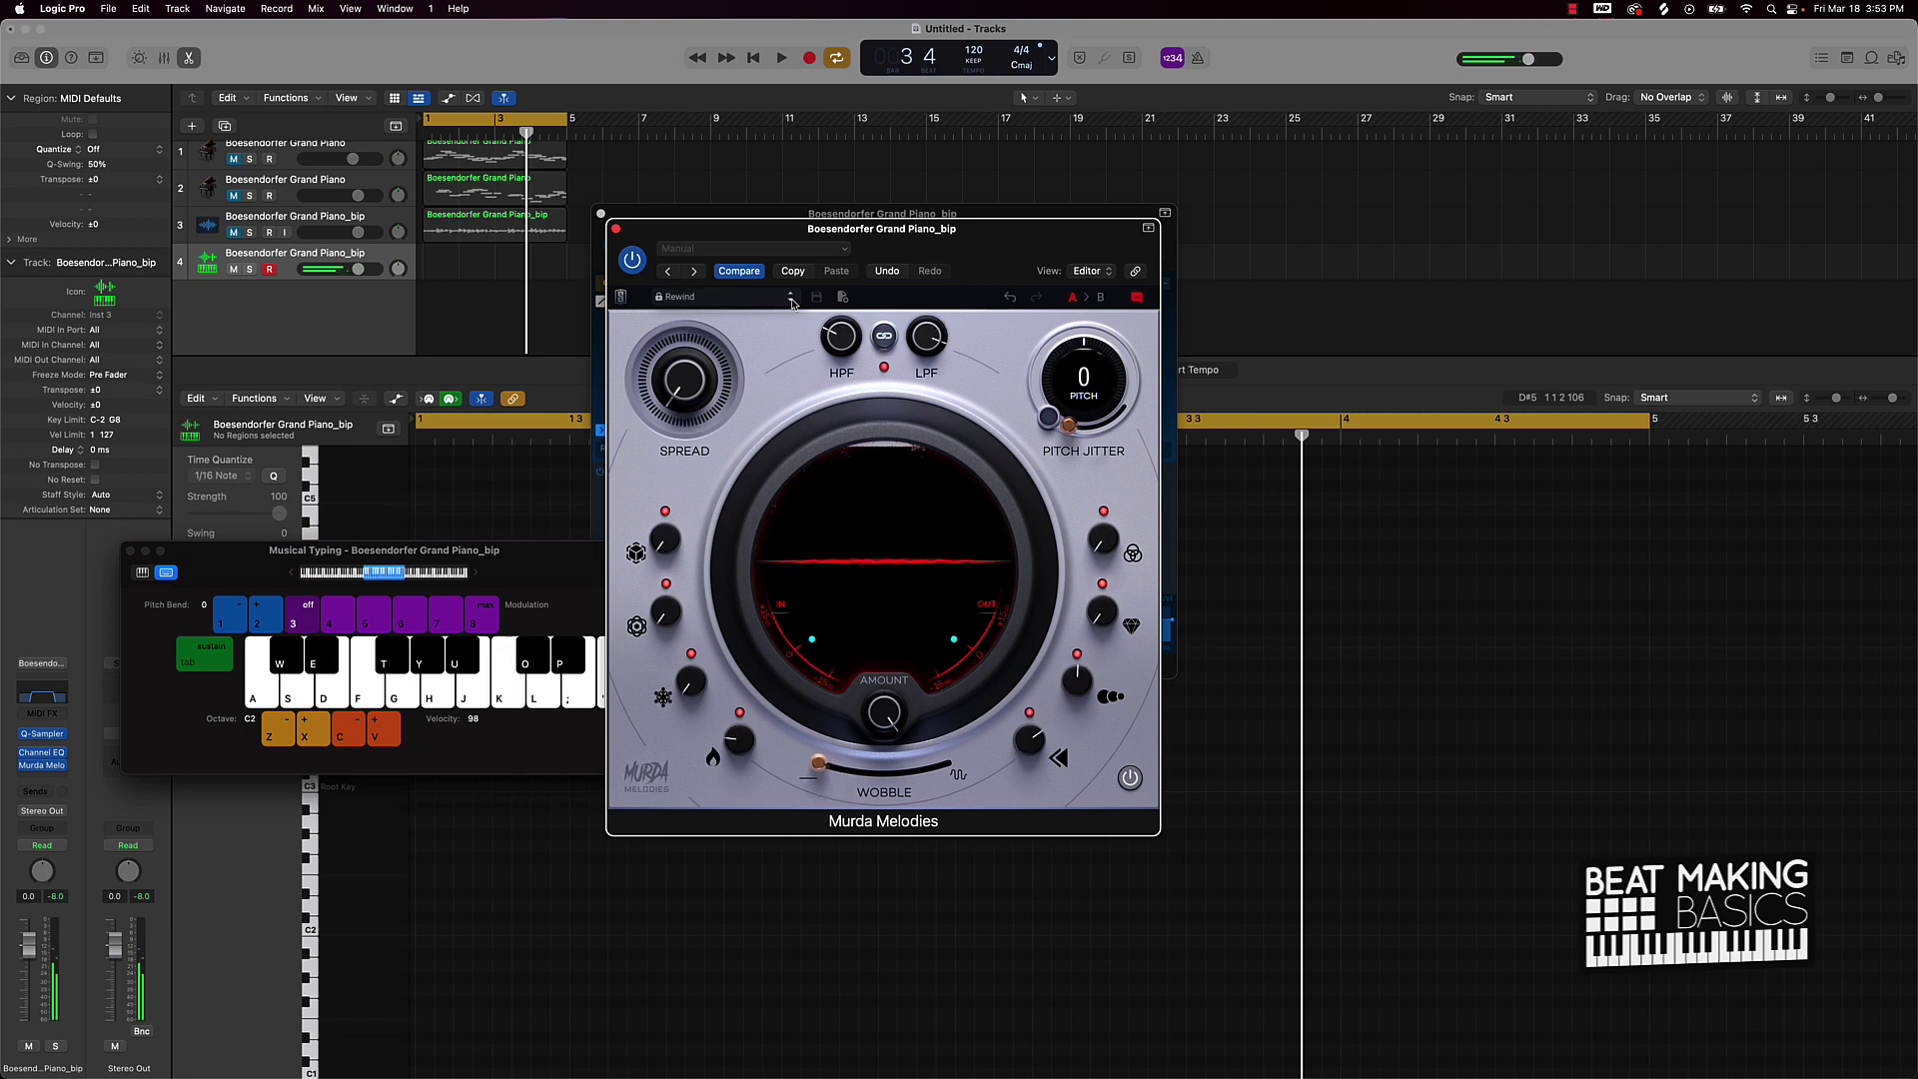
left_click(792, 302)
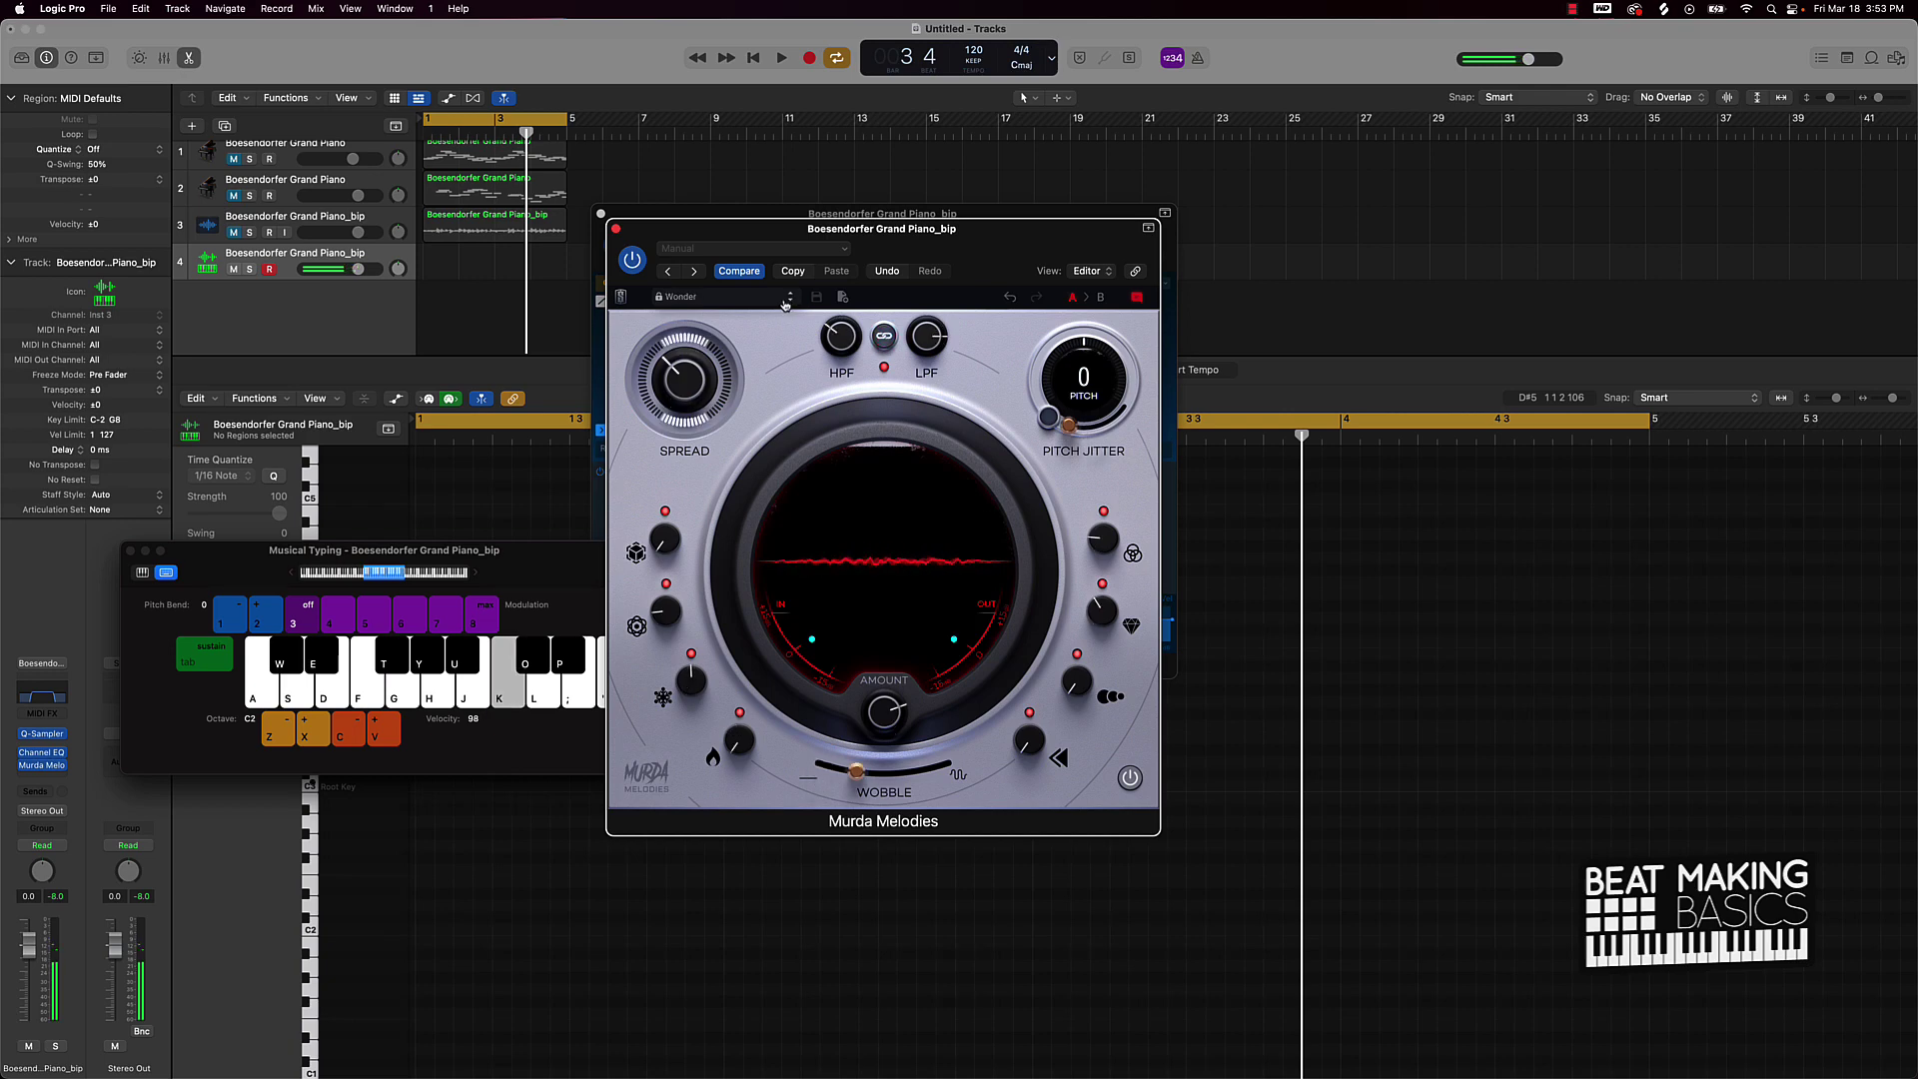
Set Quick Sampler's playback to Forward and record a sustained C3 note over the four-bar cycle, closing Musical Typing when finished
left_click(640, 205)
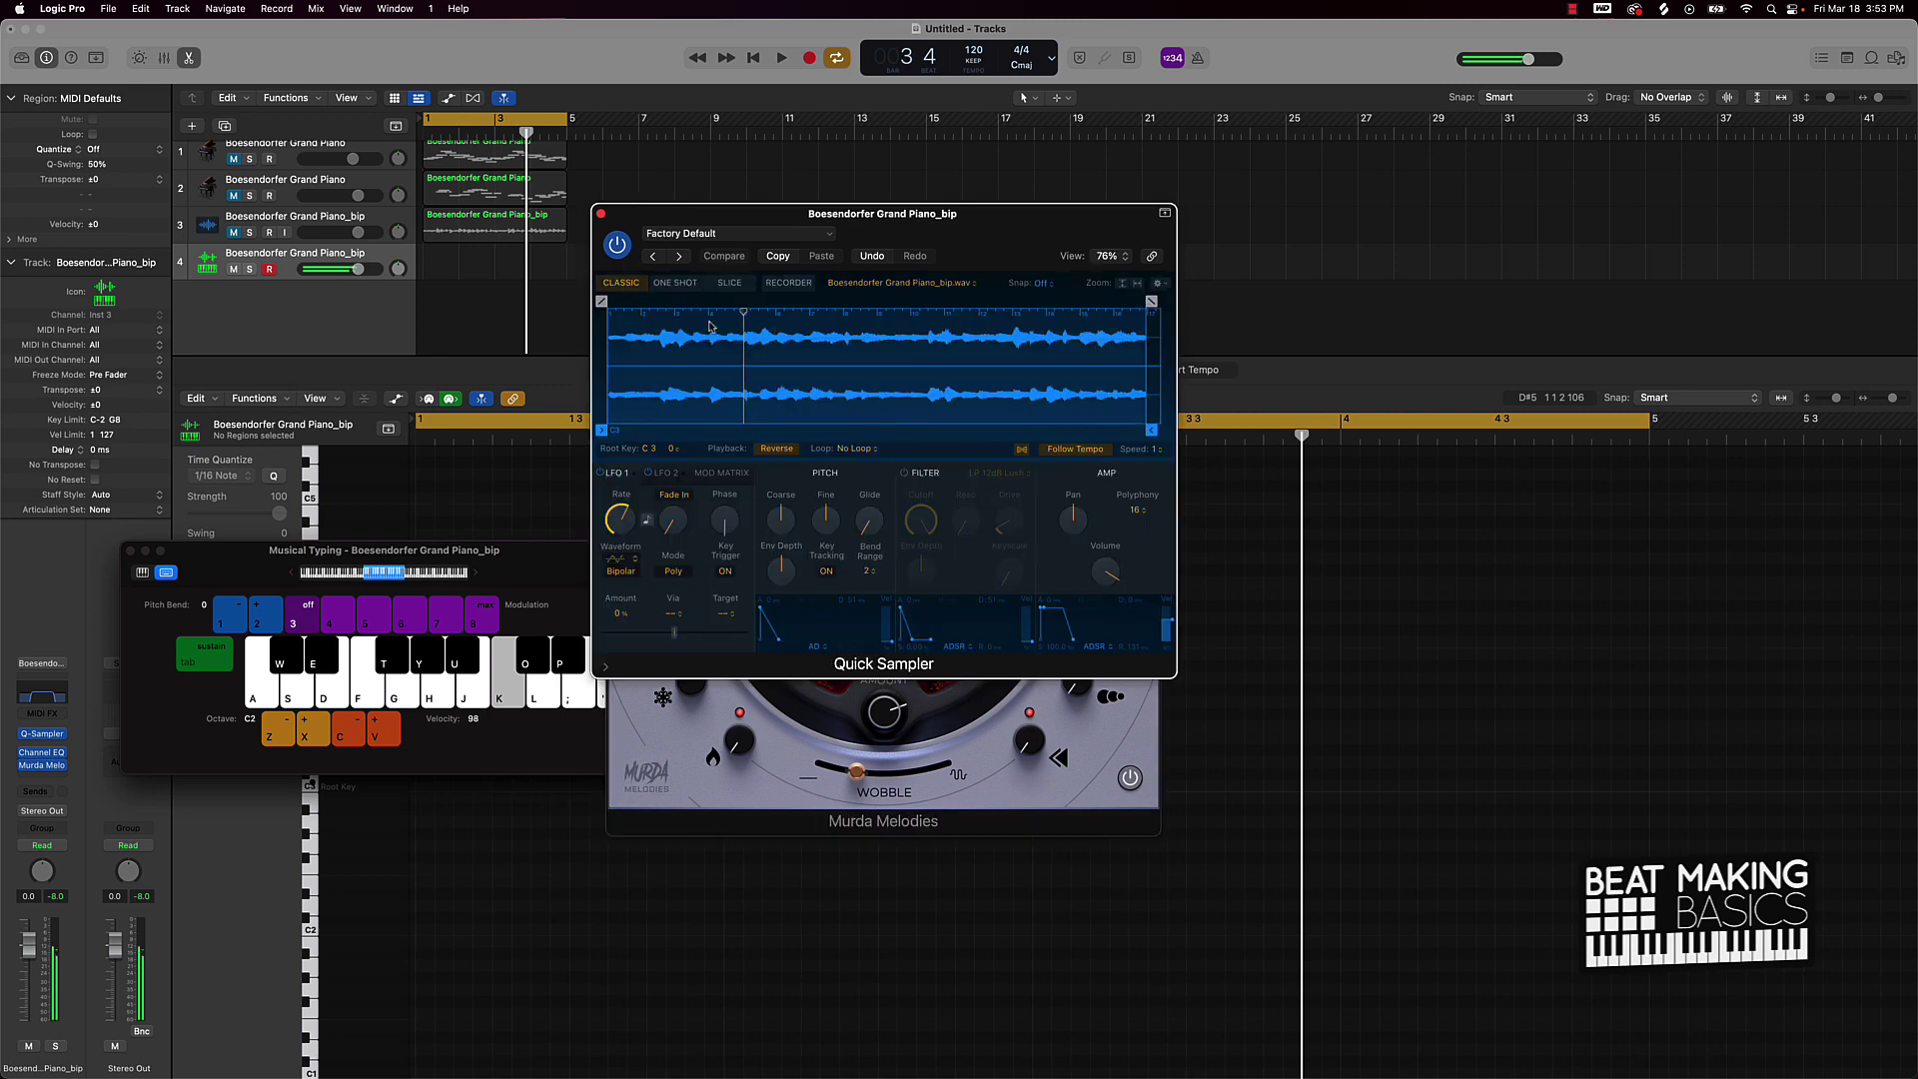
left_click(769, 448)
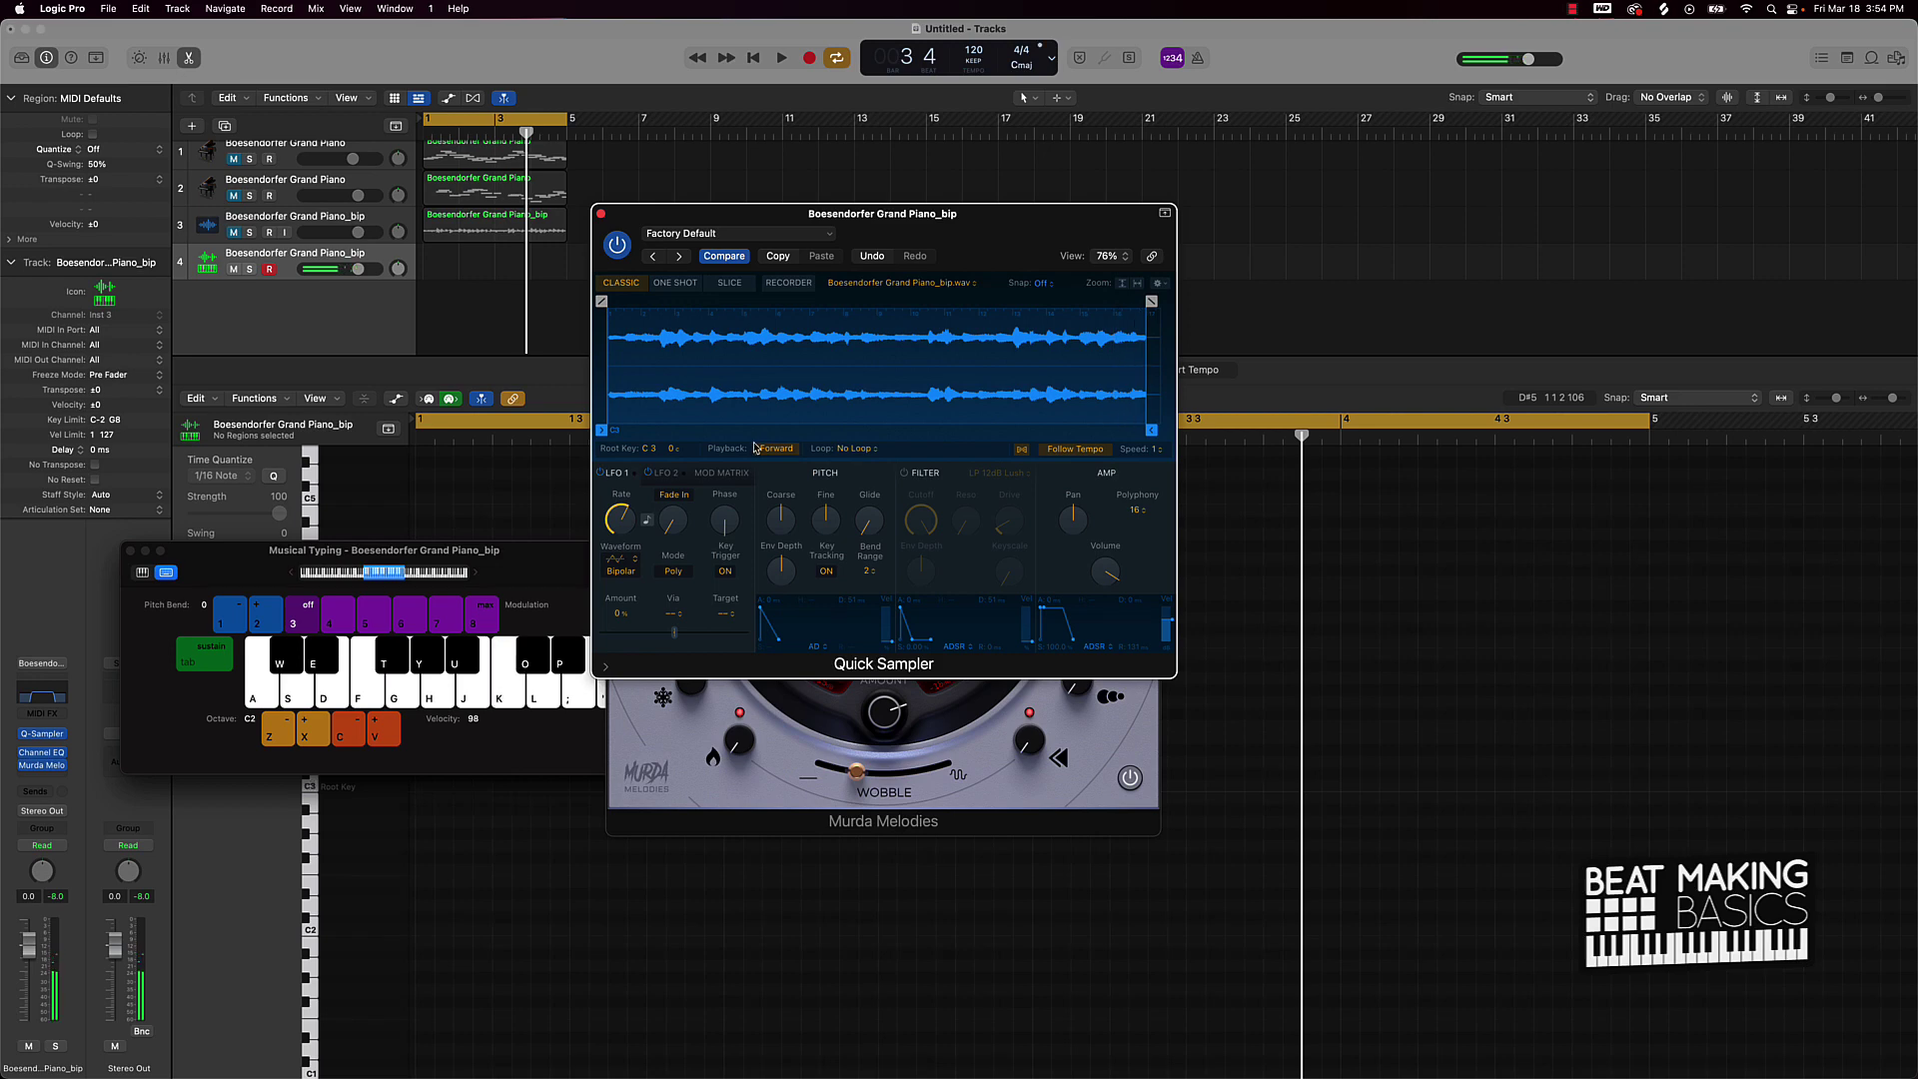
key("space")
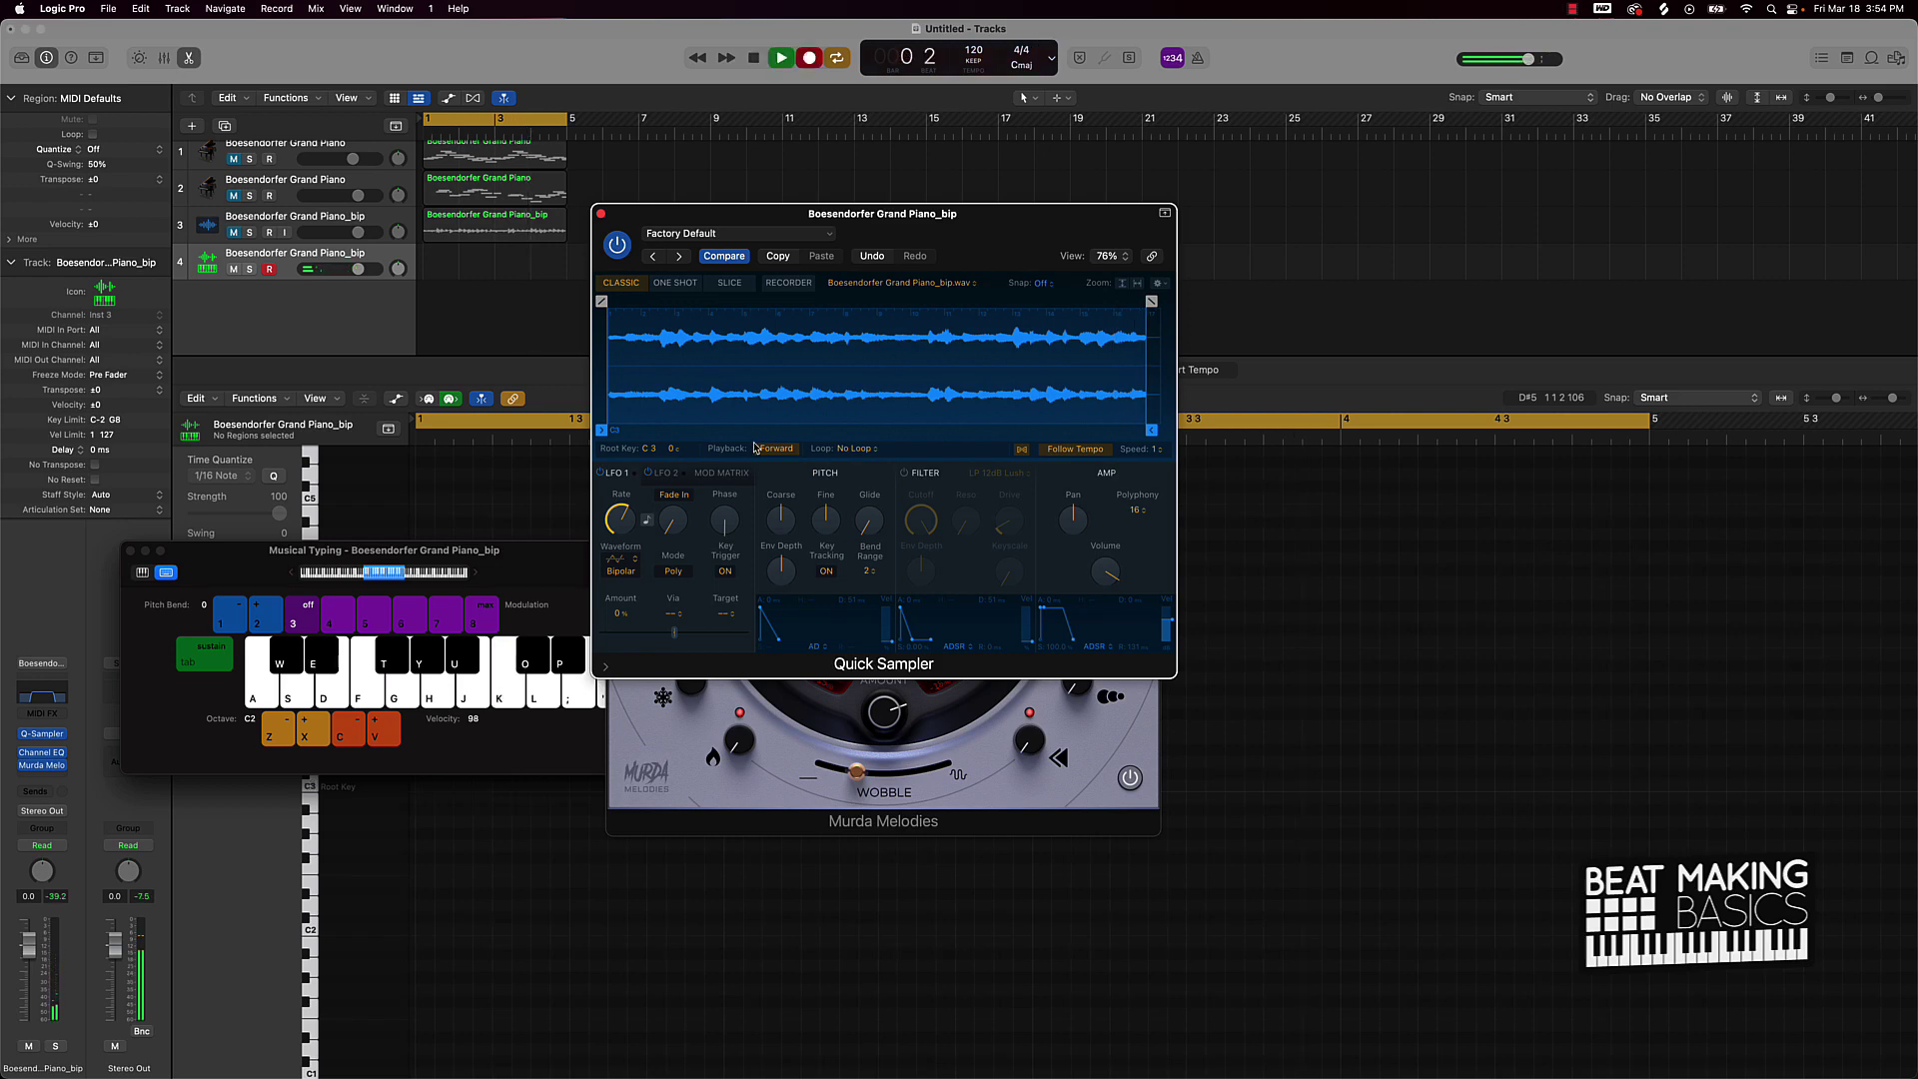
key("k")
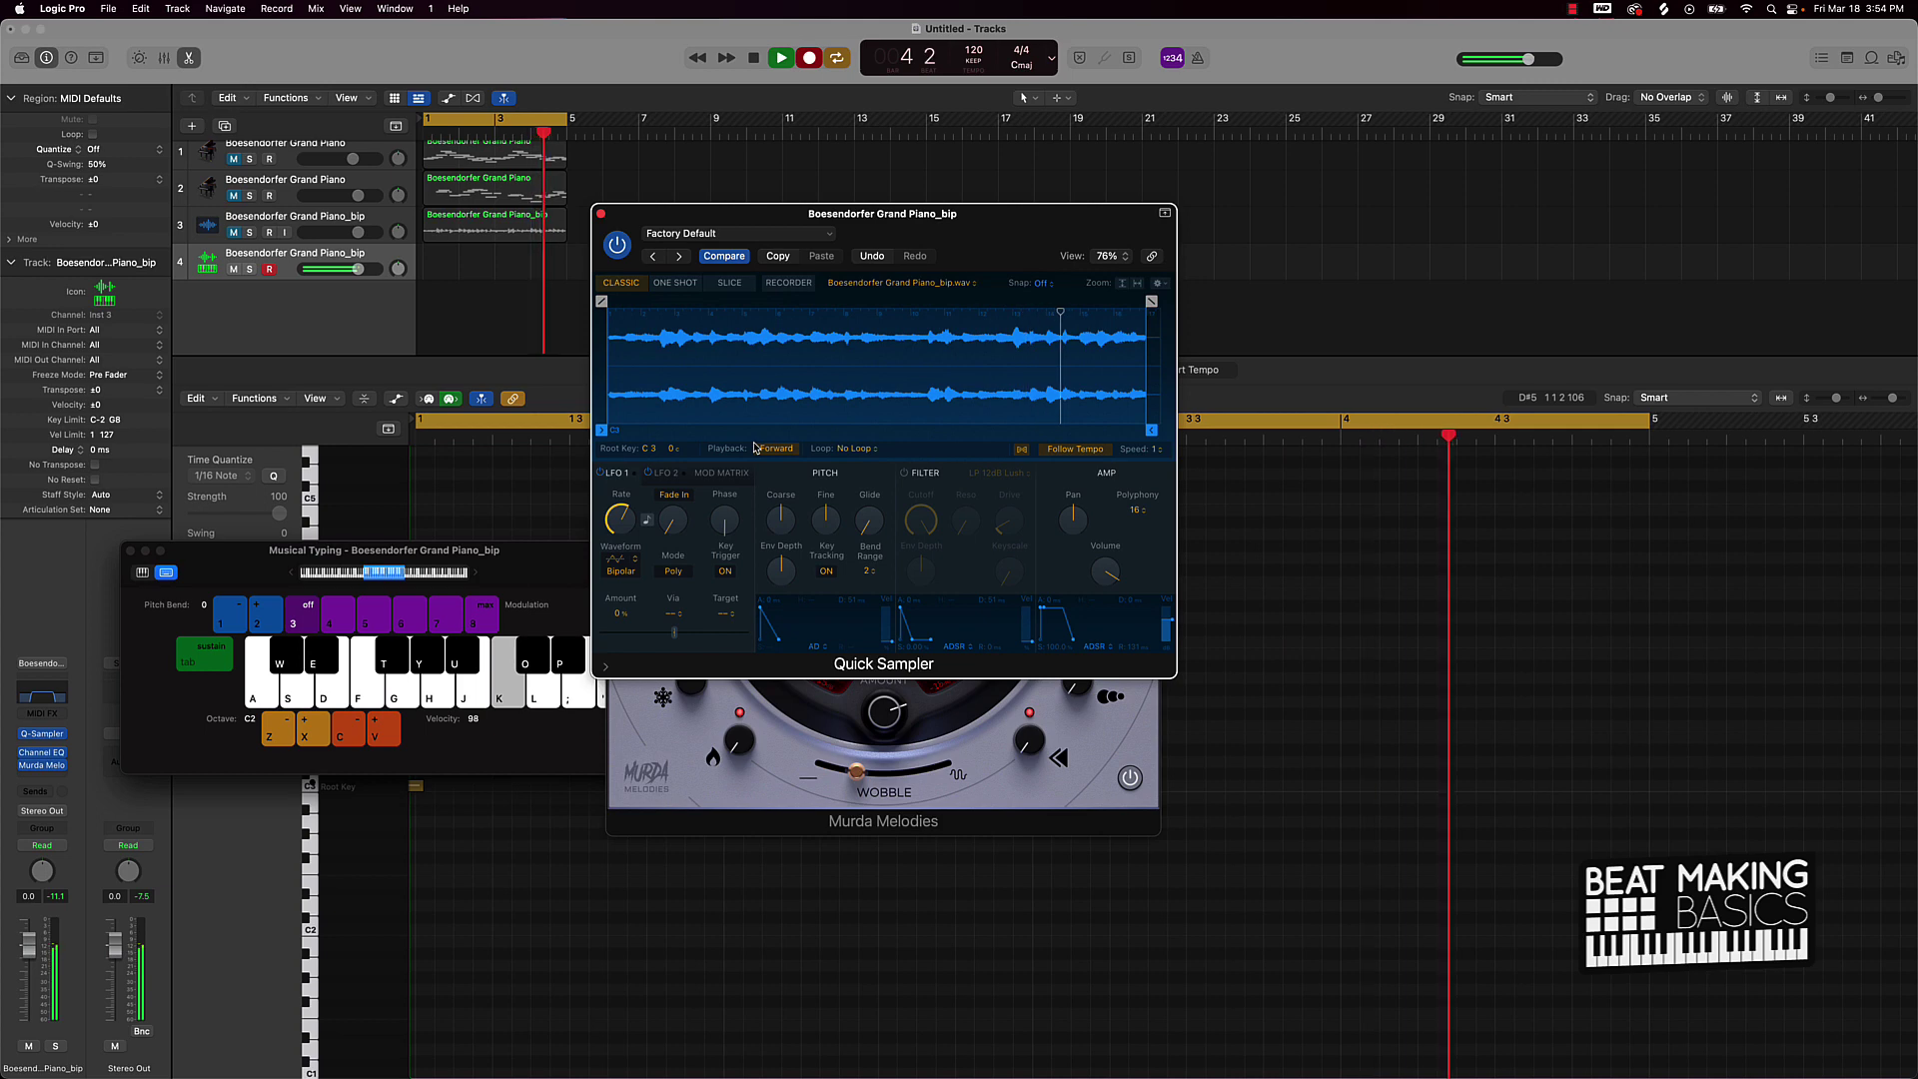
key("space")
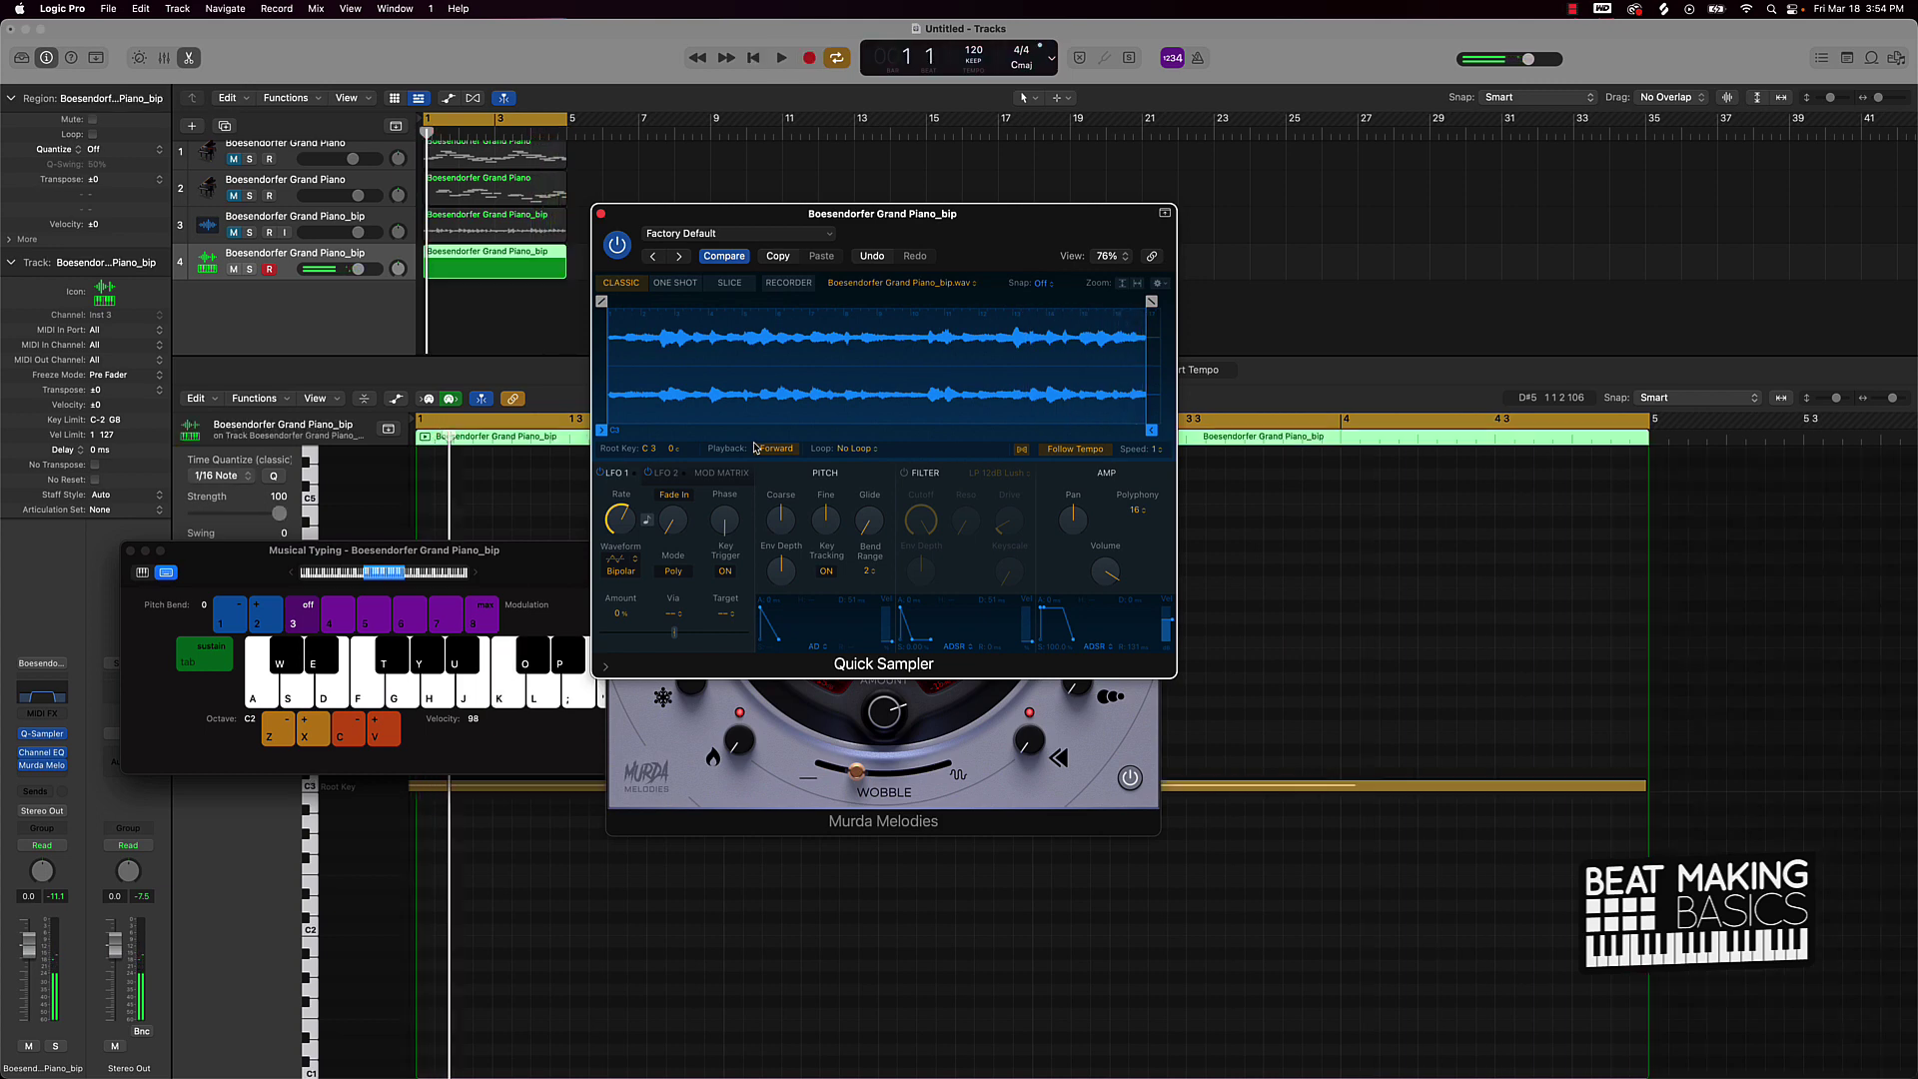
left_click(130, 553)
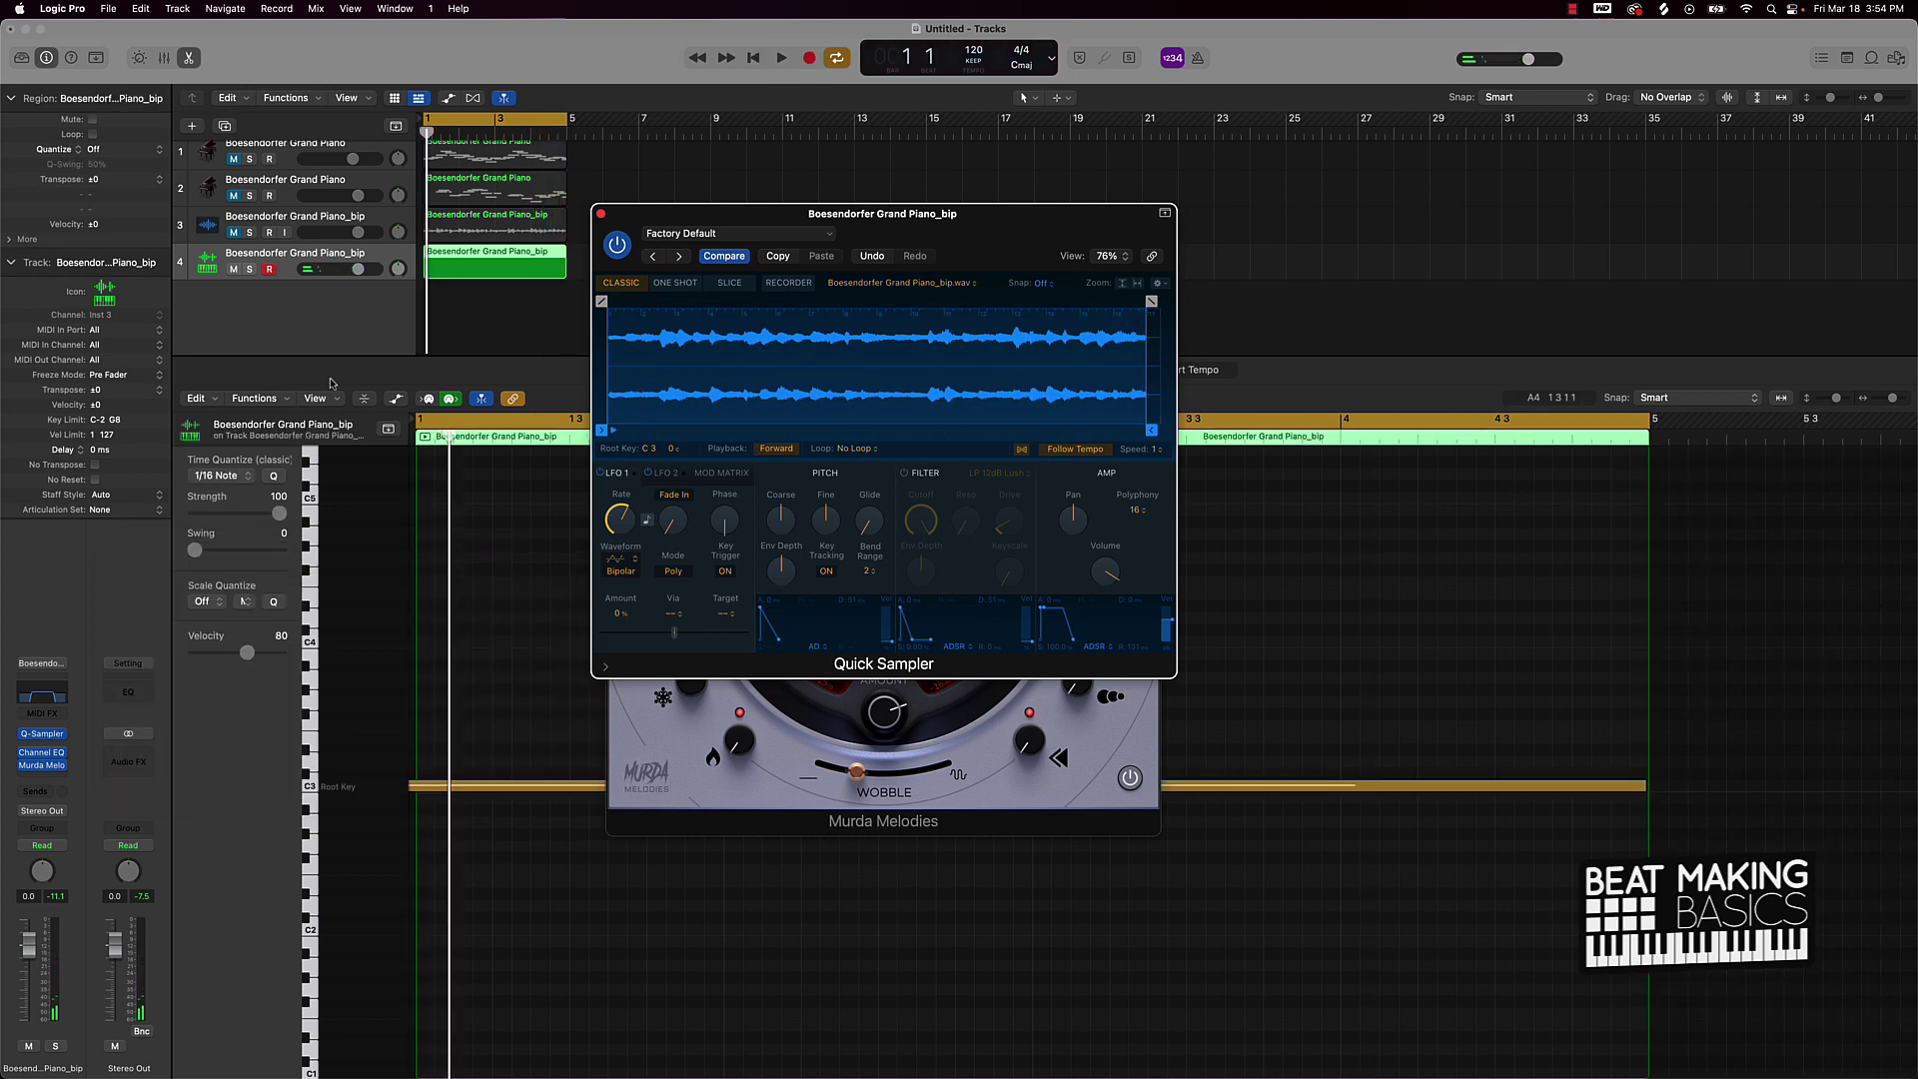
Close the plug-in windows, move the recorded C3 note to start at bar 1, trim its end to bar 5, and play it back
left_click(601, 215)
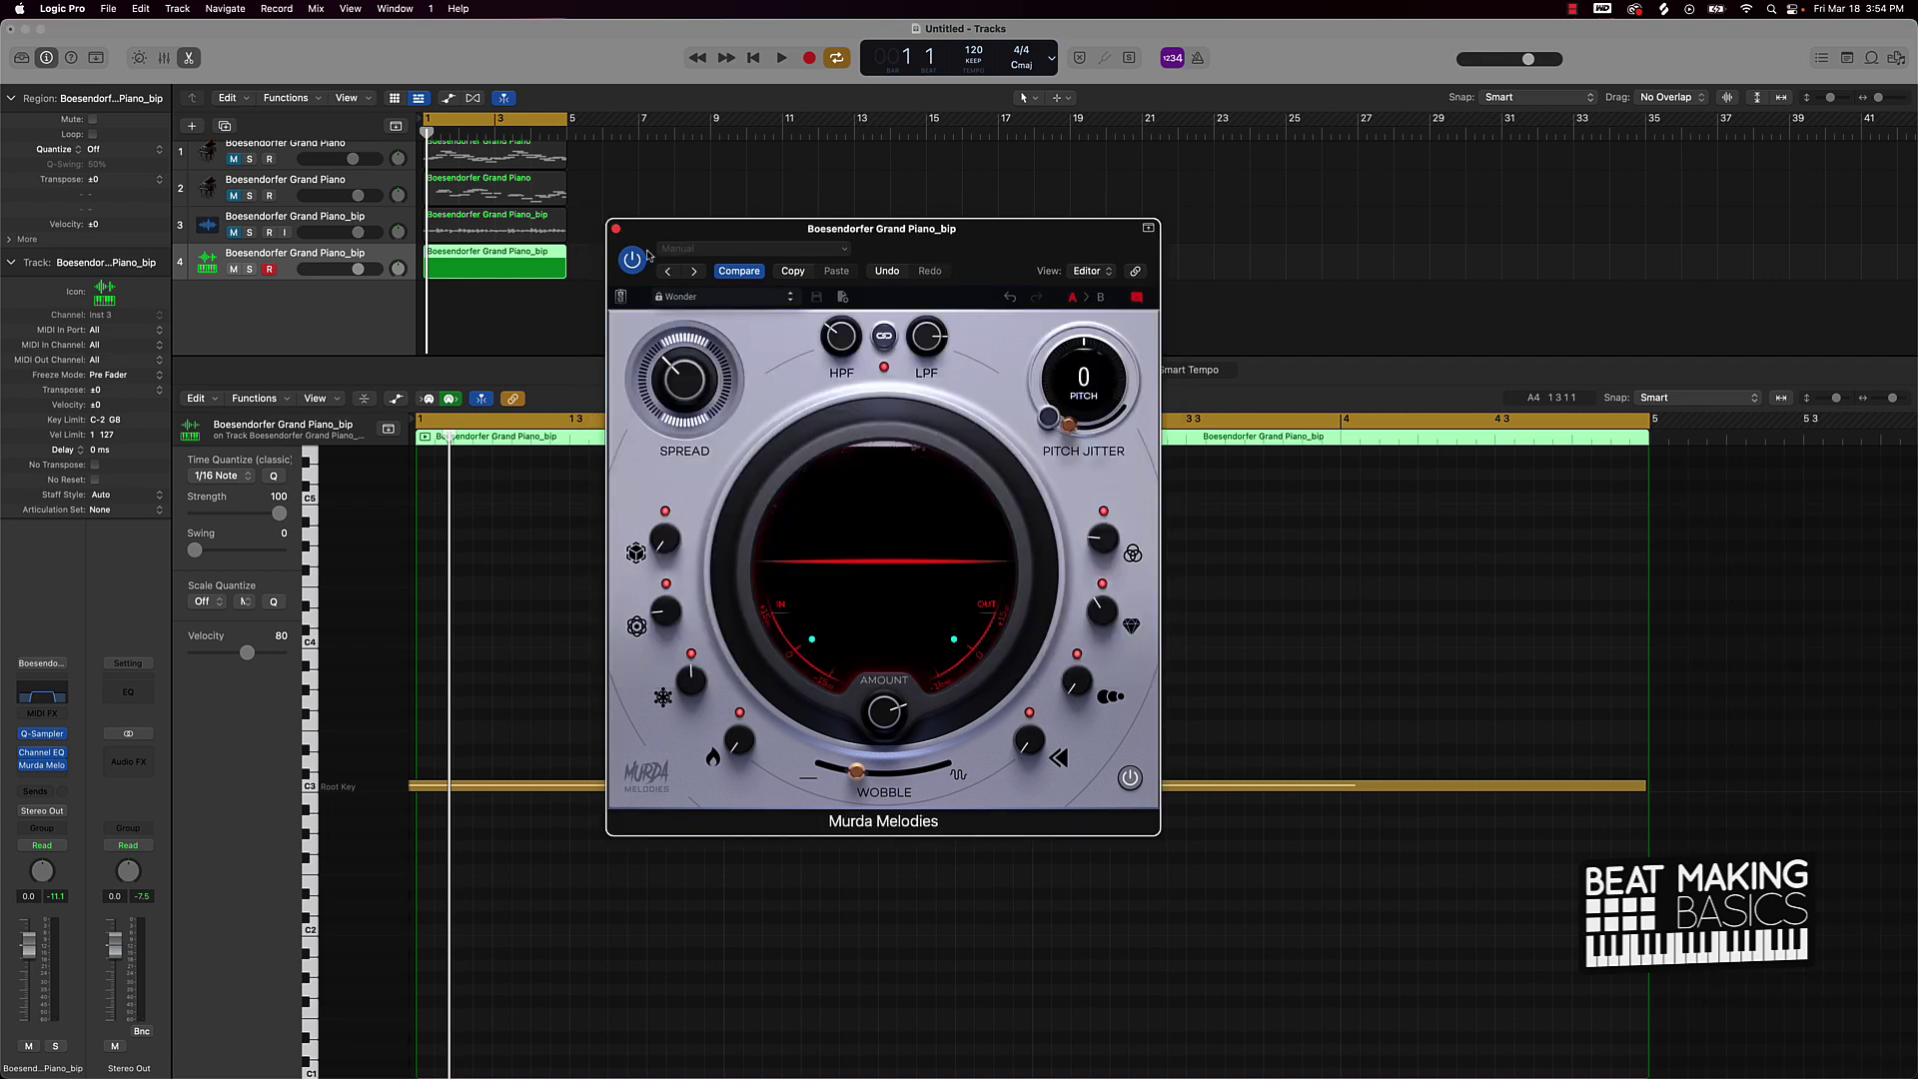
left_click(616, 230)
key("super+a")
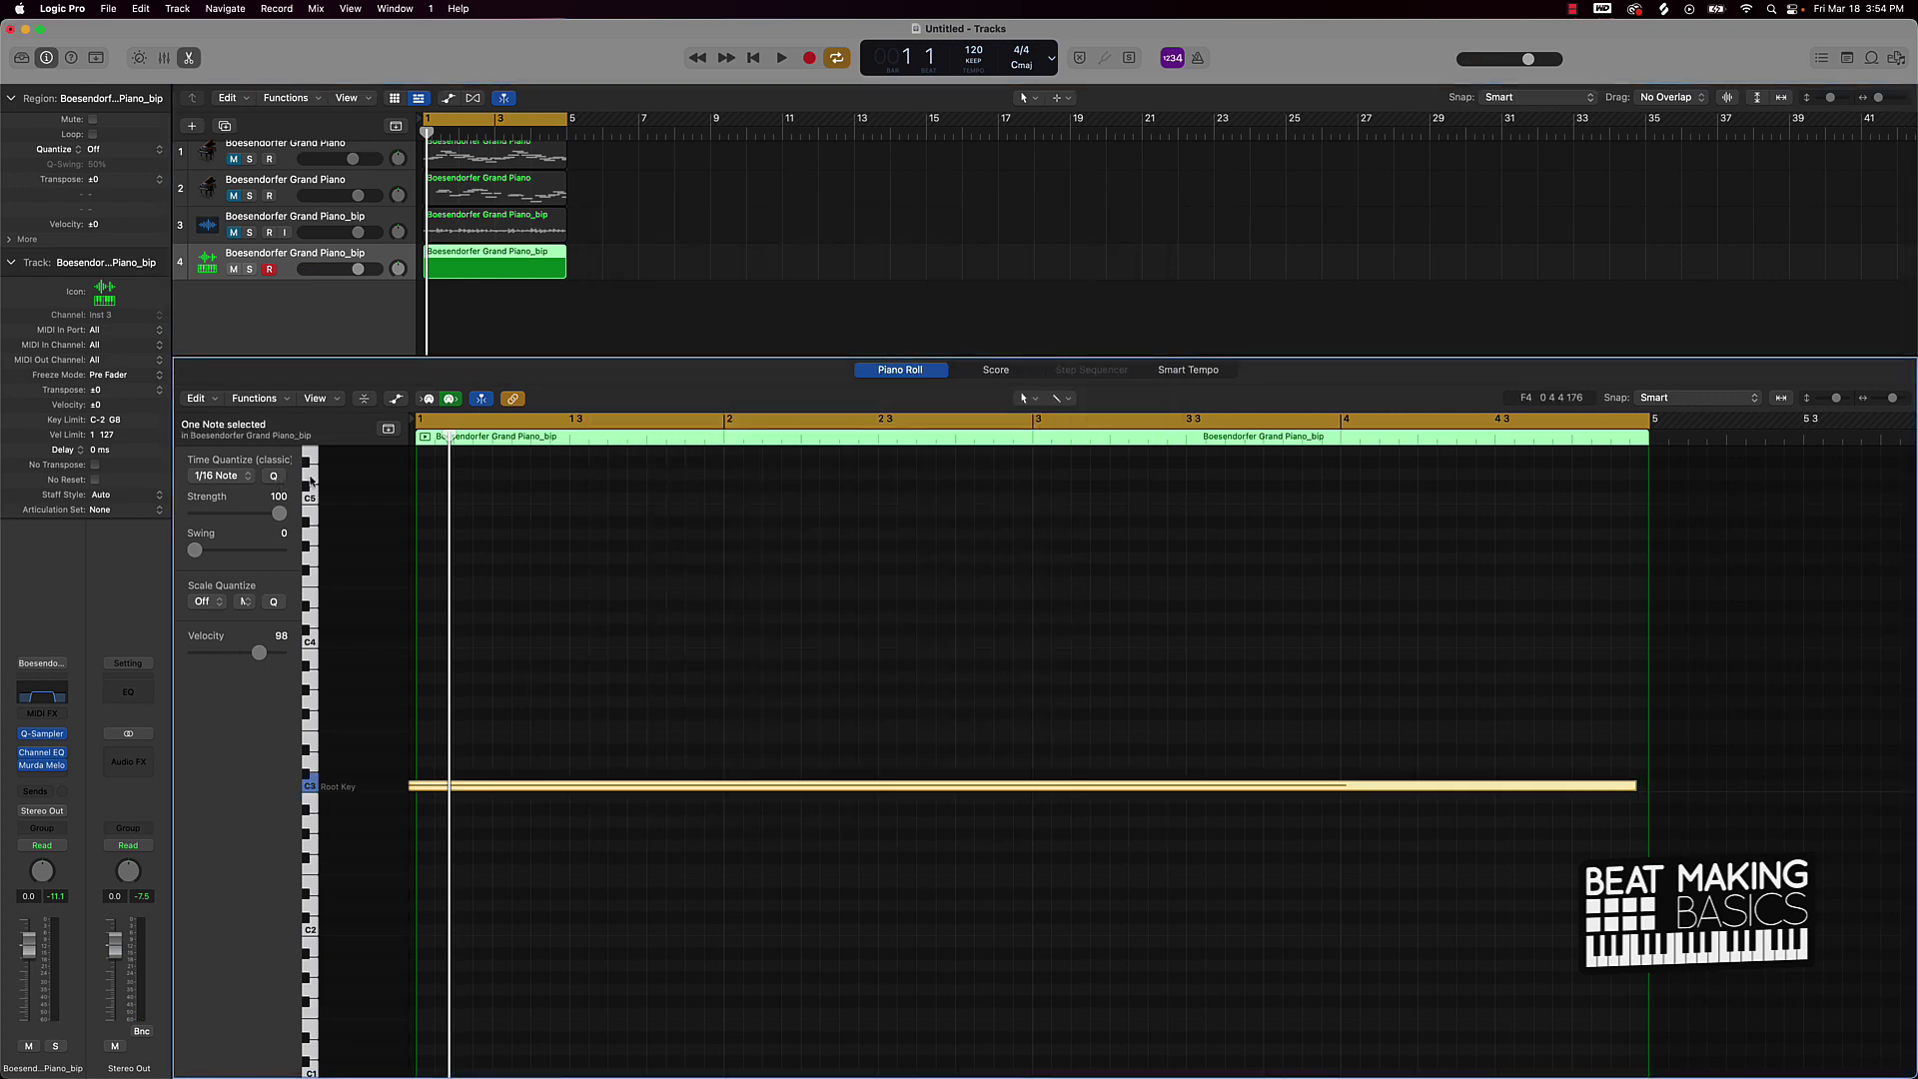
key("space")
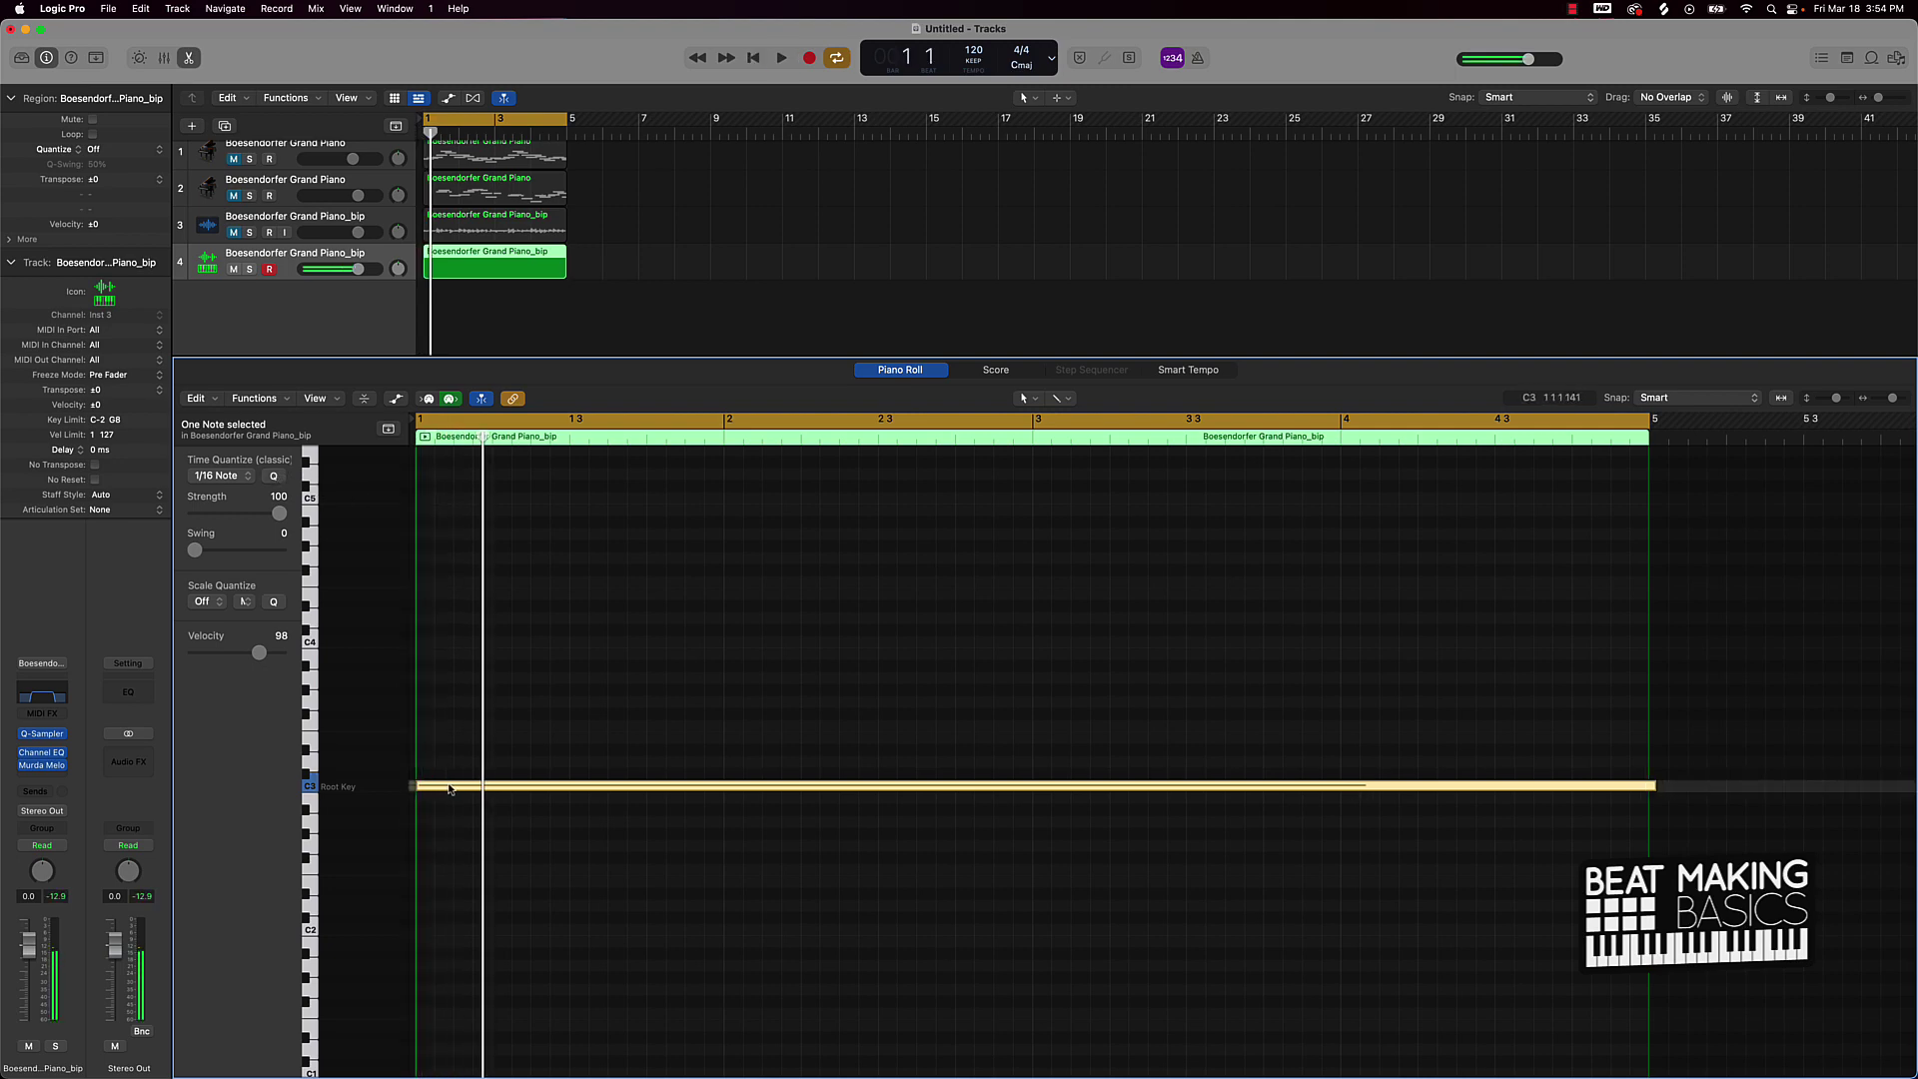
left_click(522, 759)
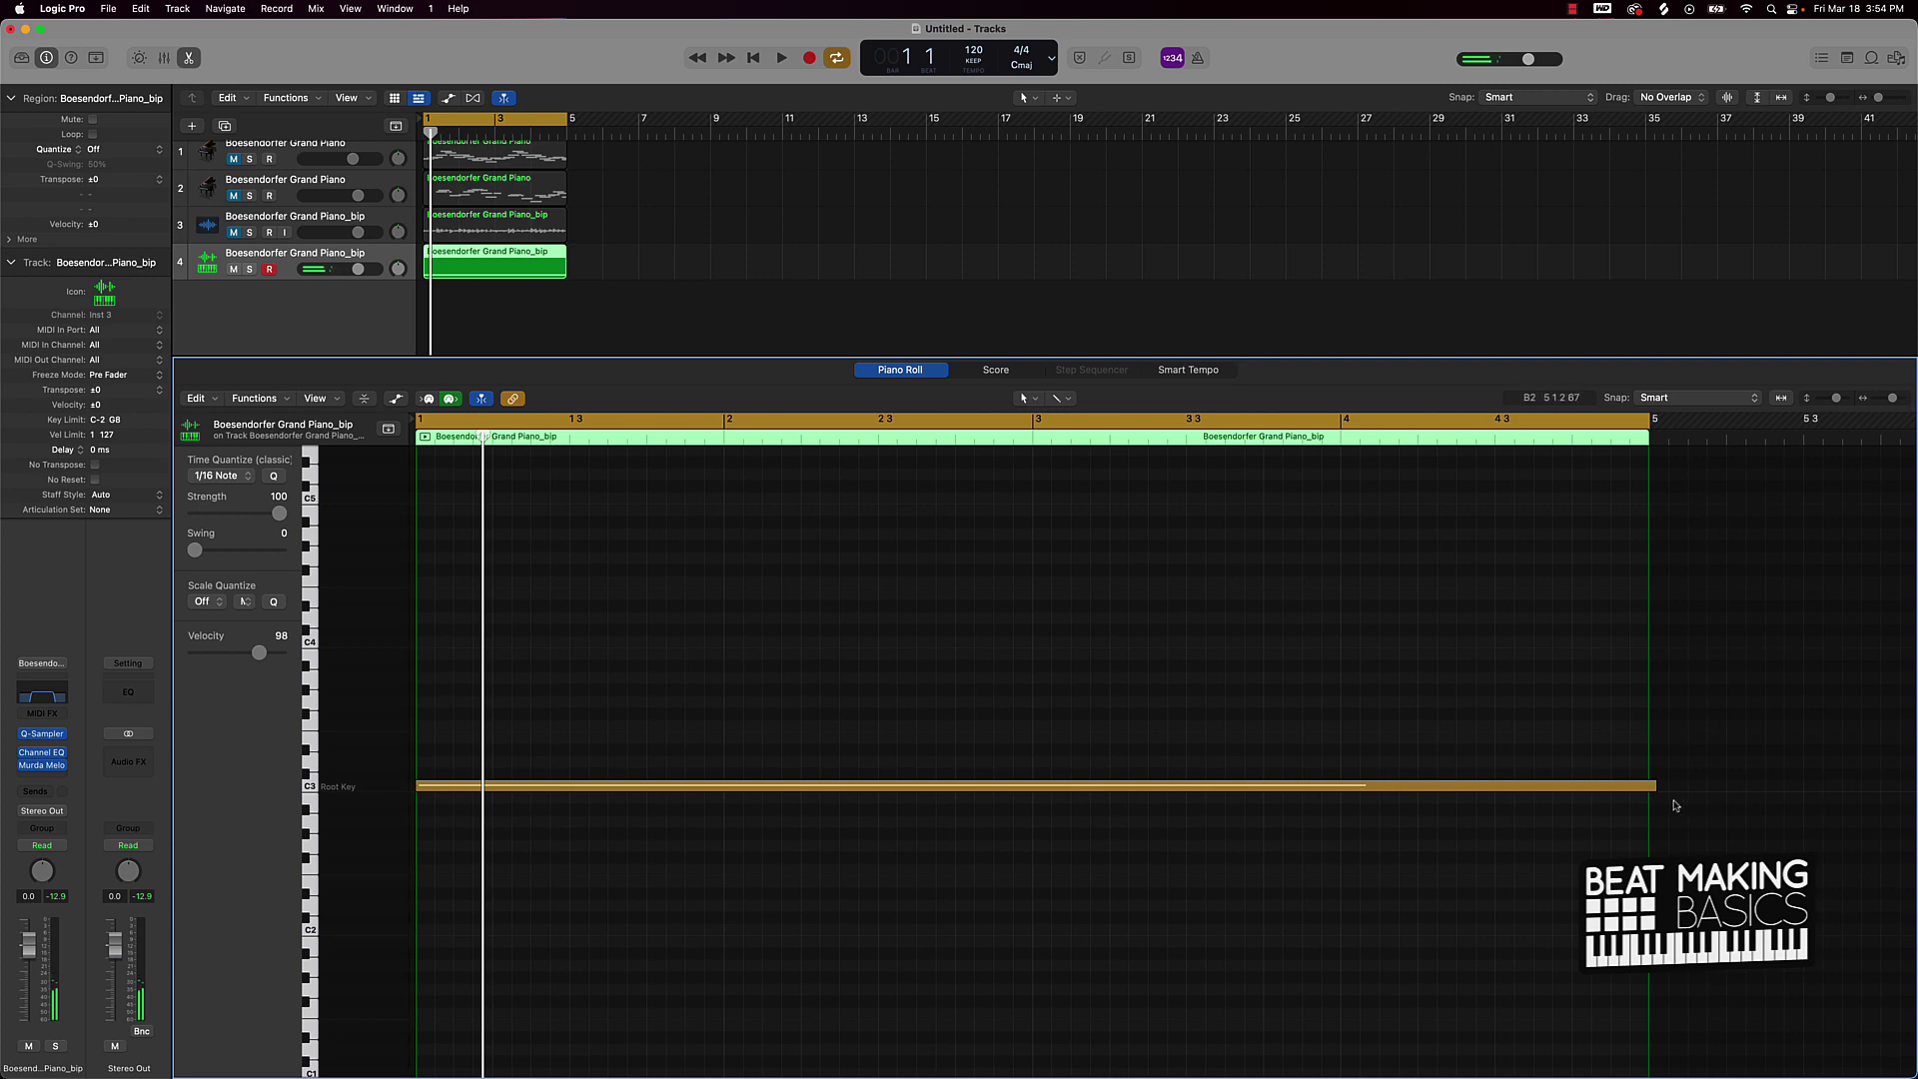
left_click_drag(1657, 791, 1648, 786)
key("space")
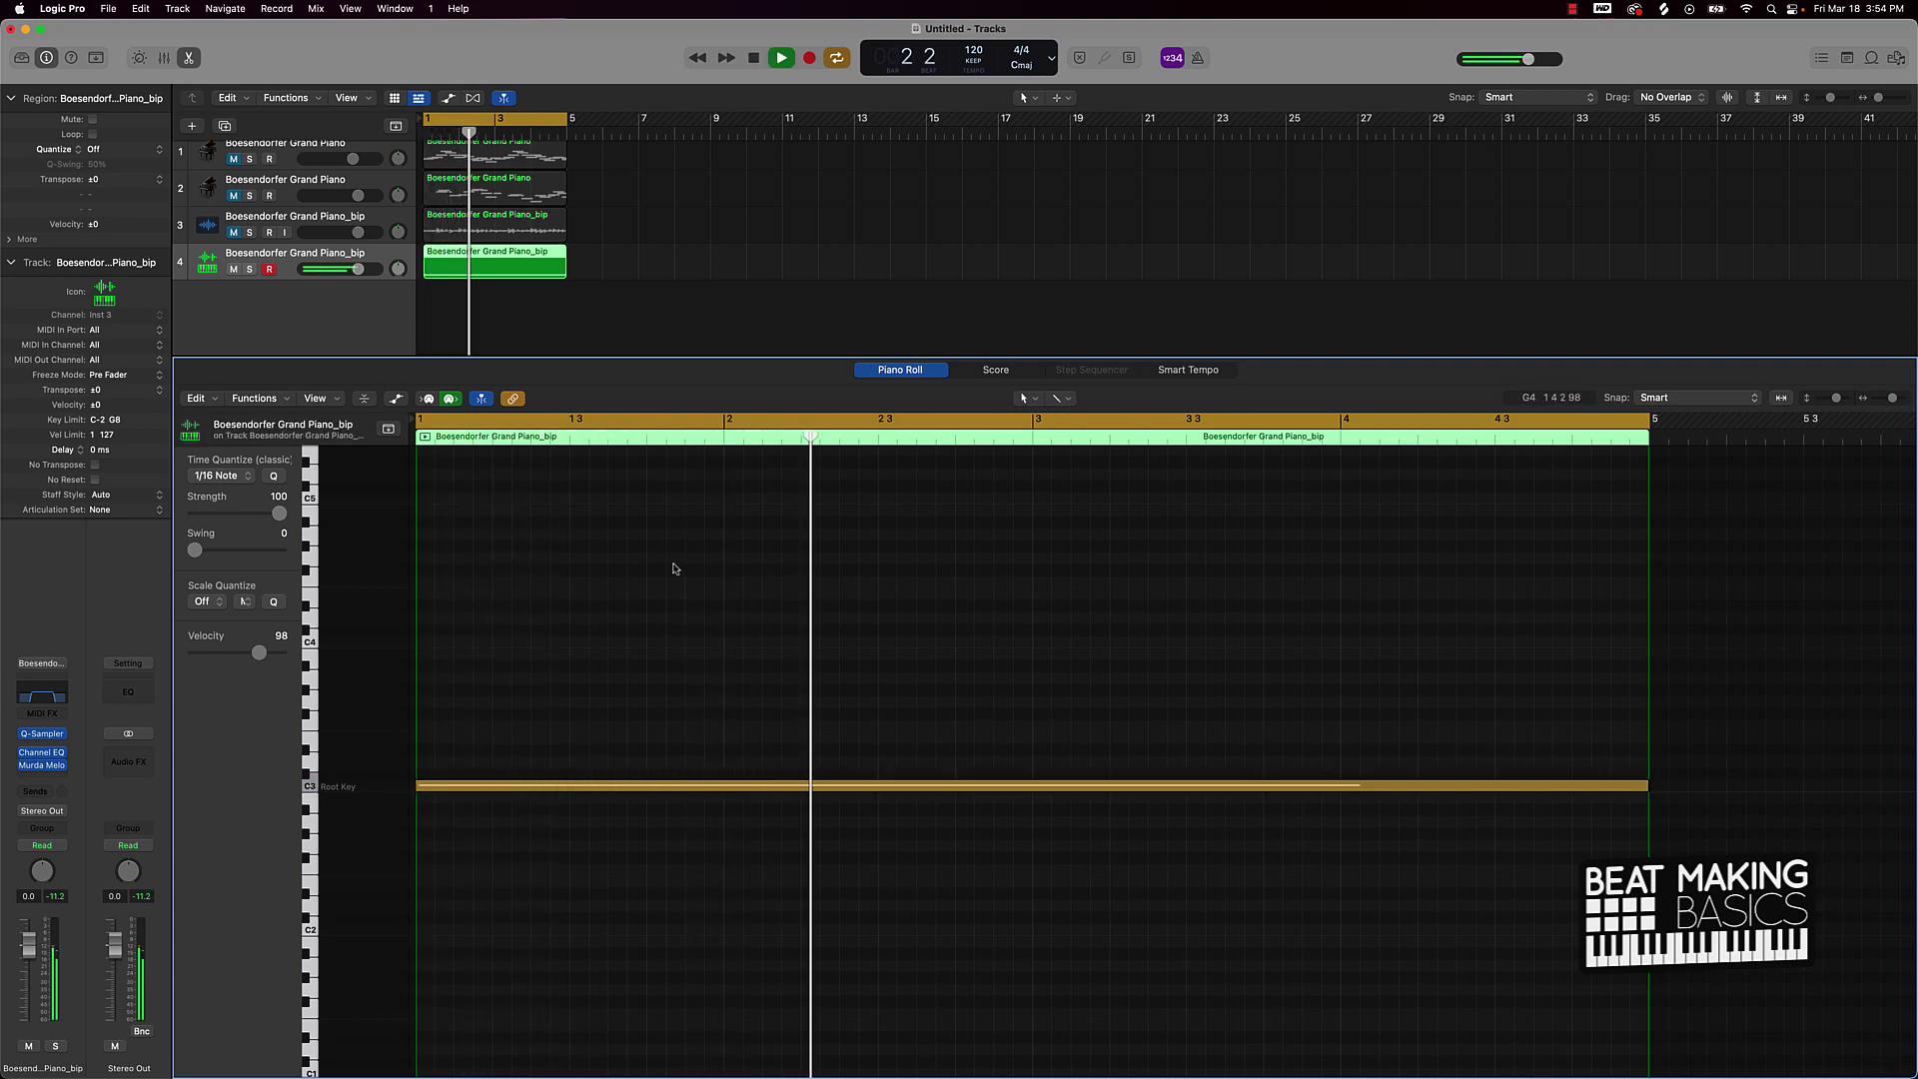
Create a new software instrument track with a stereo Alchemy and stop playback
left_click(190, 127)
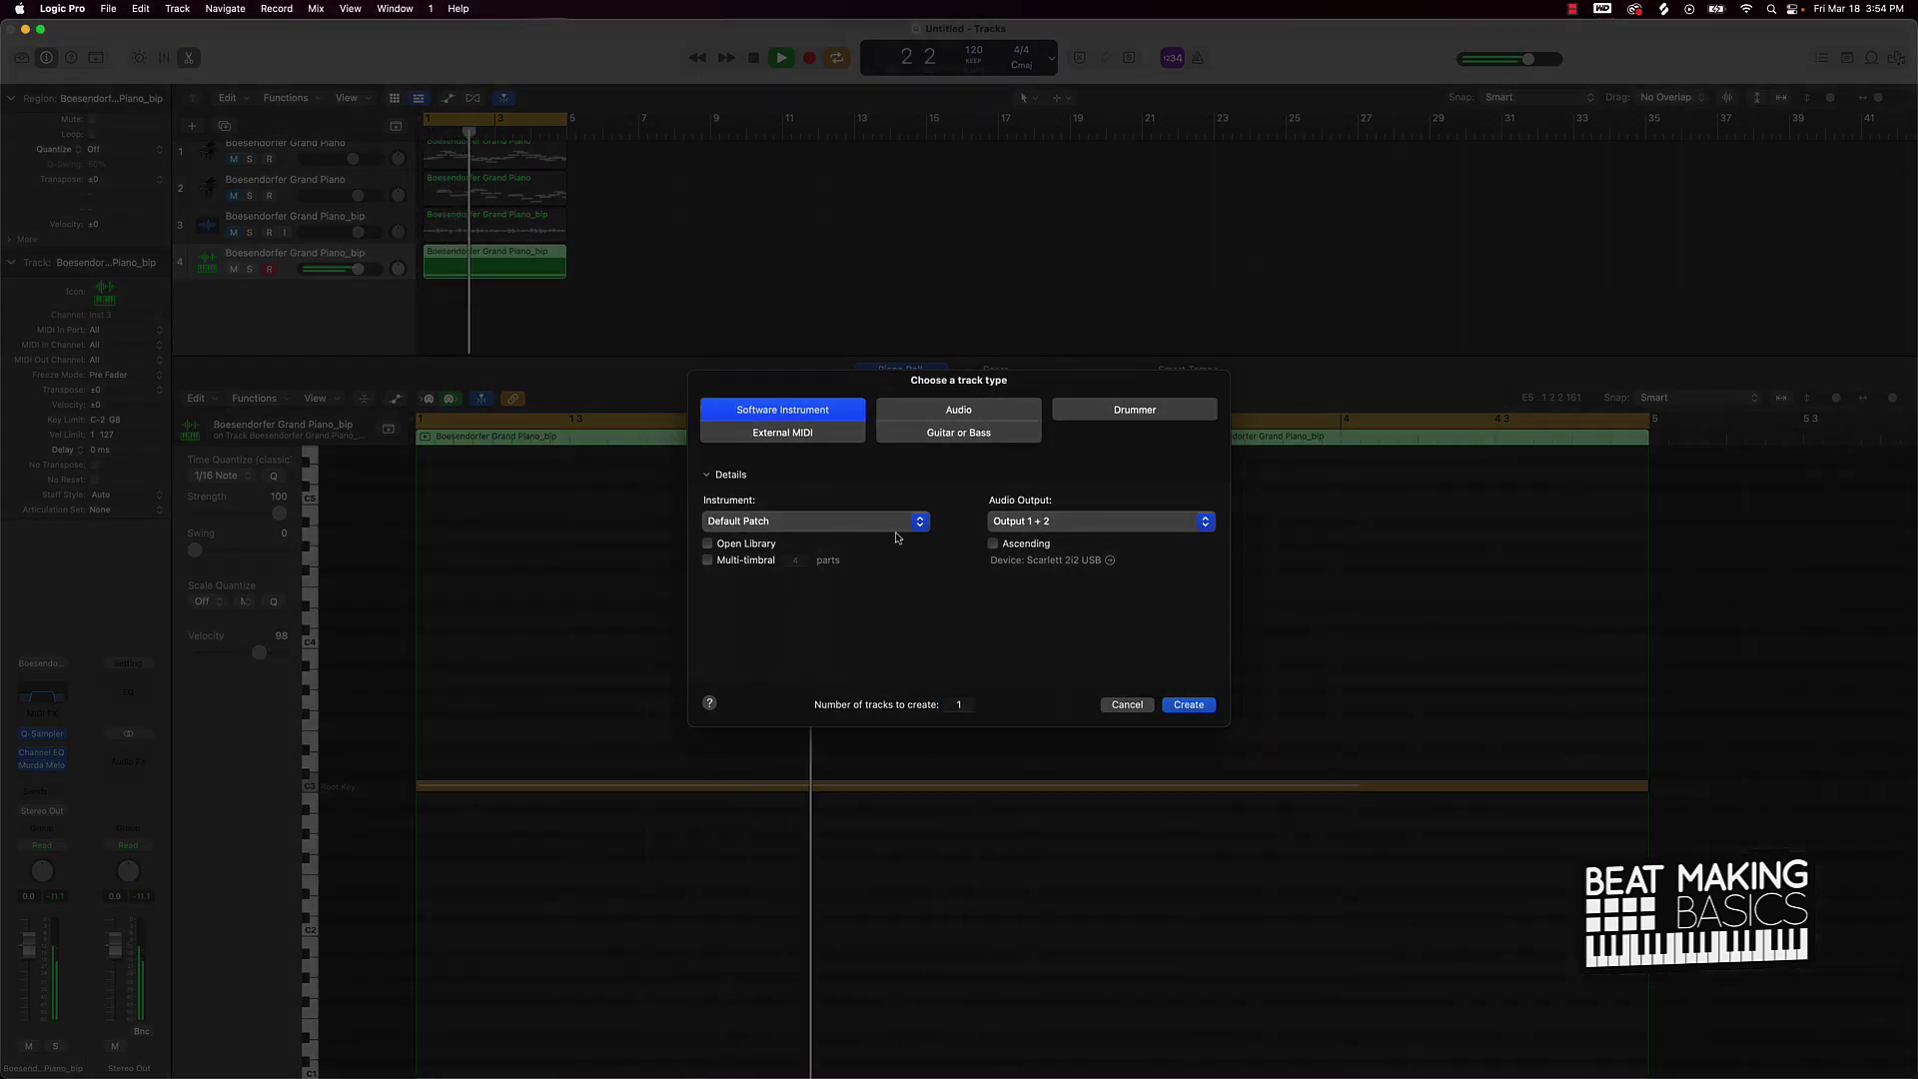
left_click(919, 521)
left_click(911, 542)
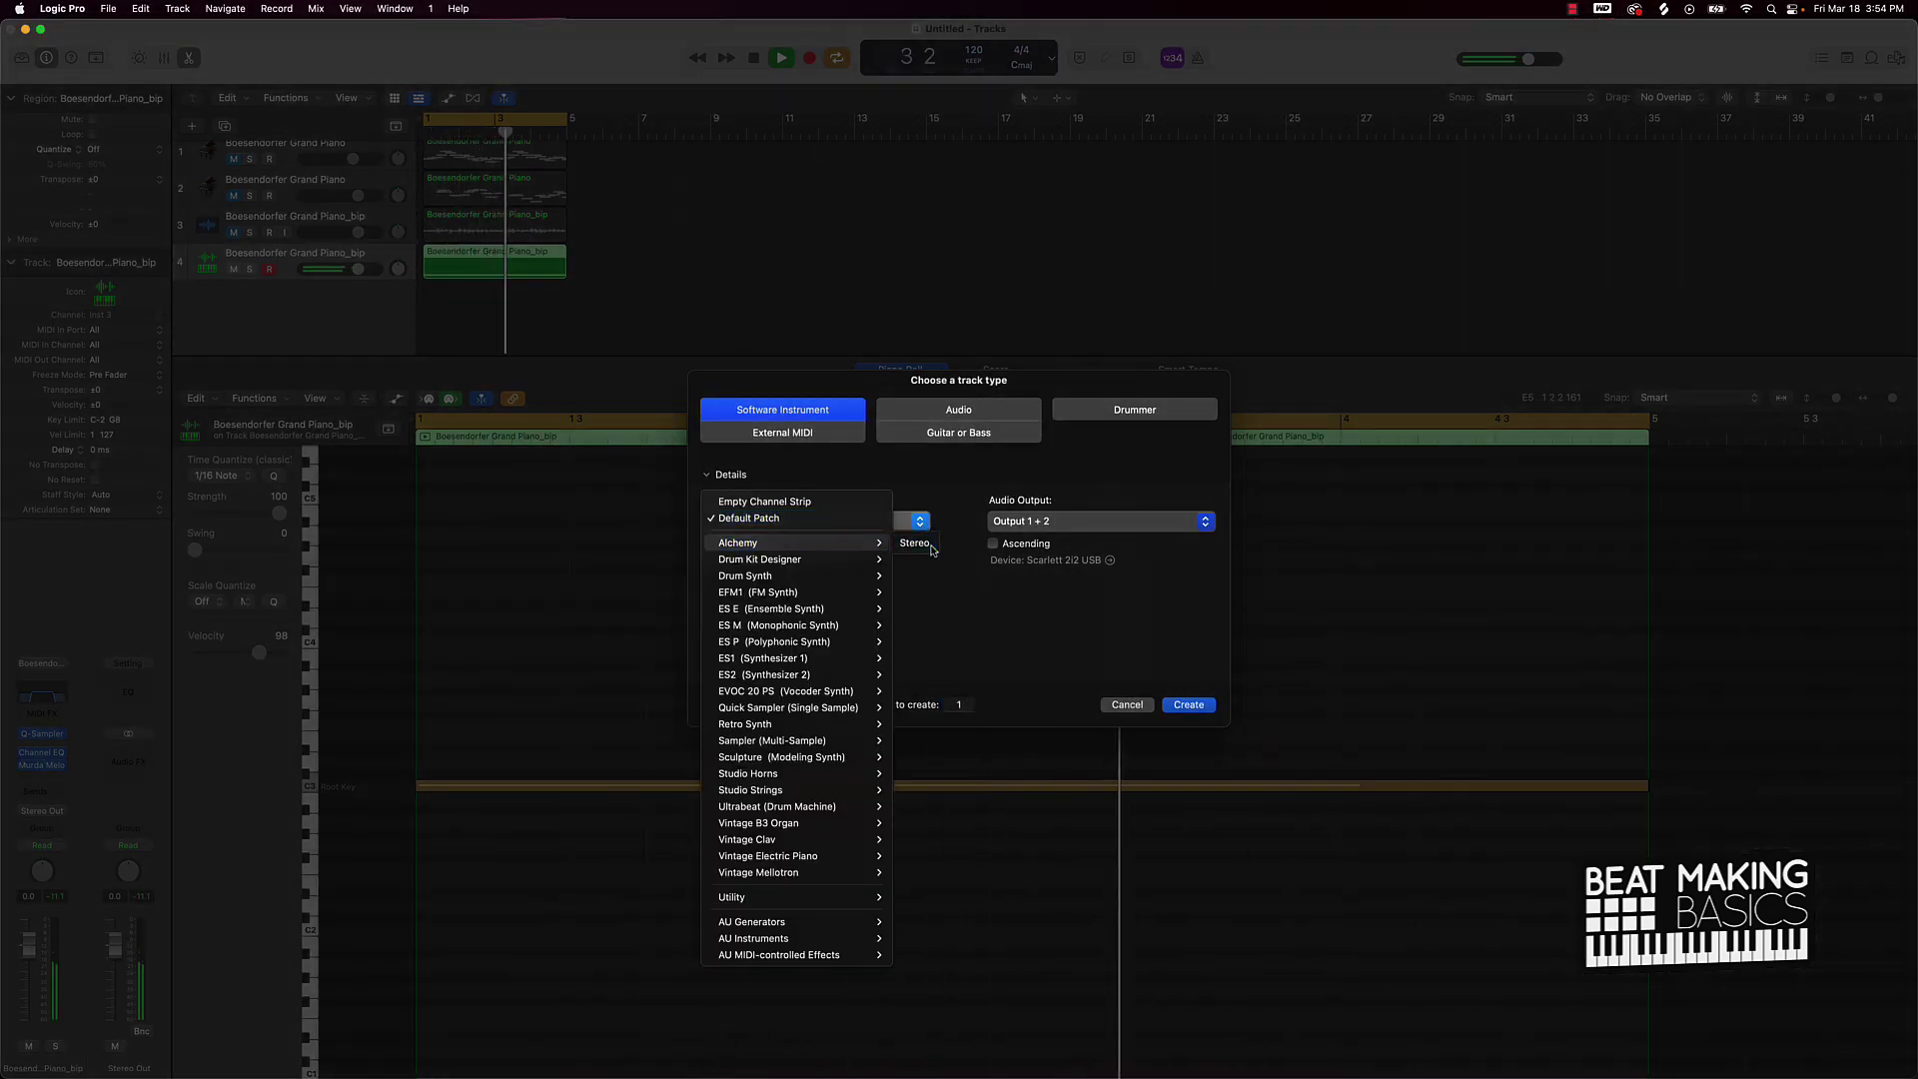
left_click(1175, 703)
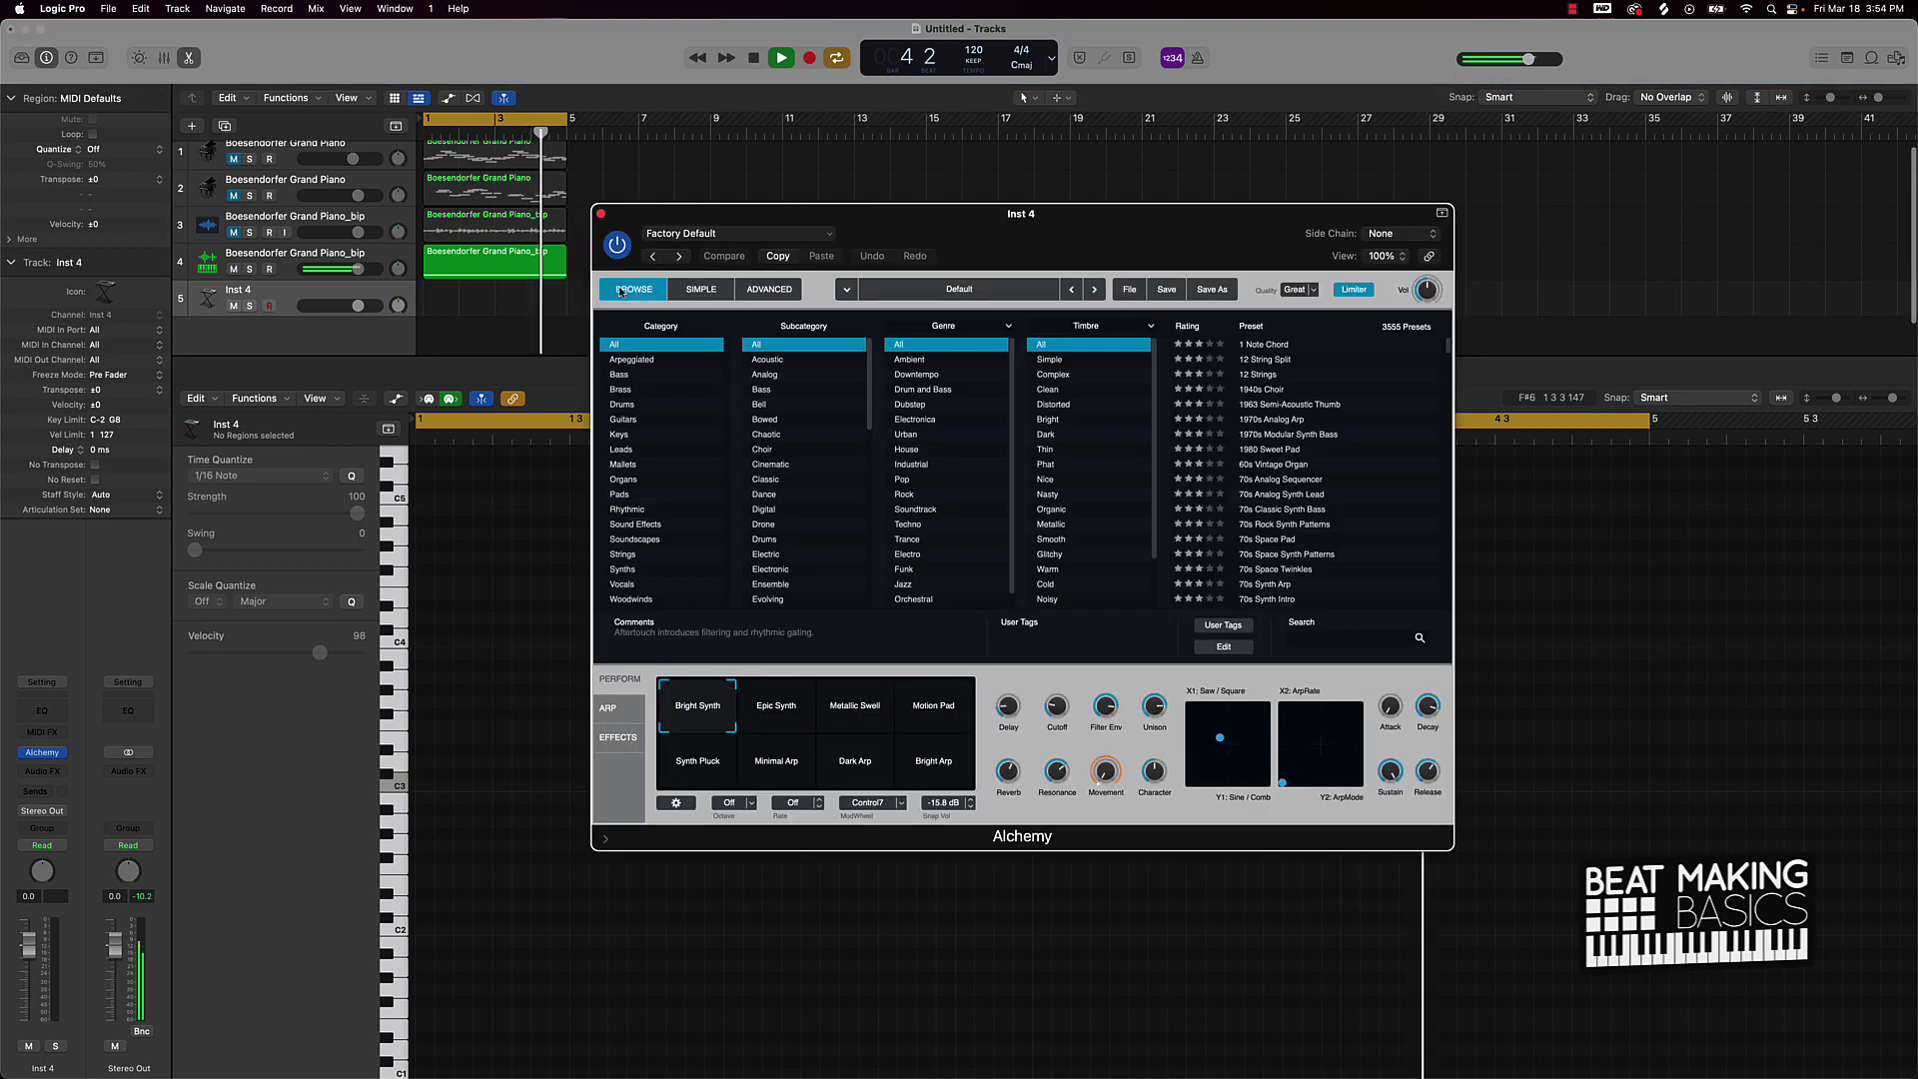
key("space")
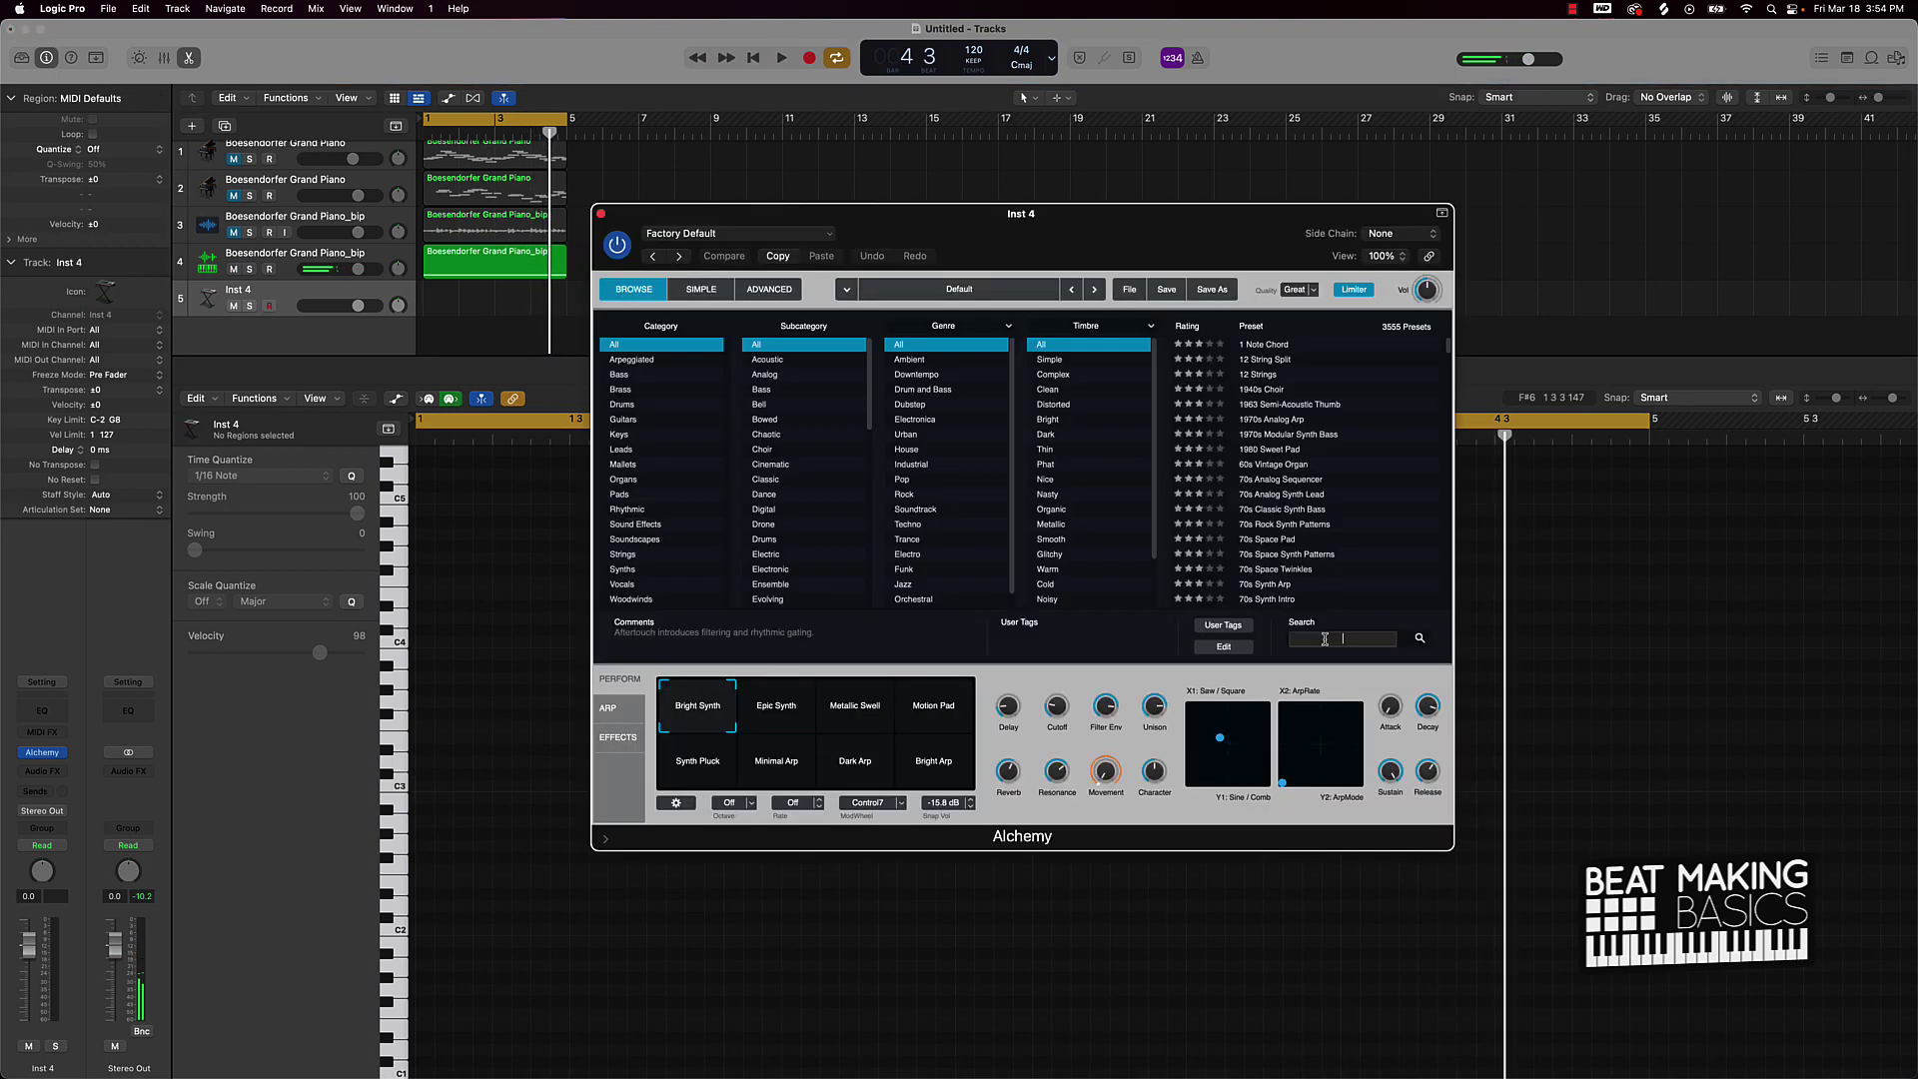
Search Alchemy's presets for "bass" and audition Dark Wobble Bass, Day Glow Bass, Death Ray and Deep using Musical Typing
type("bass")
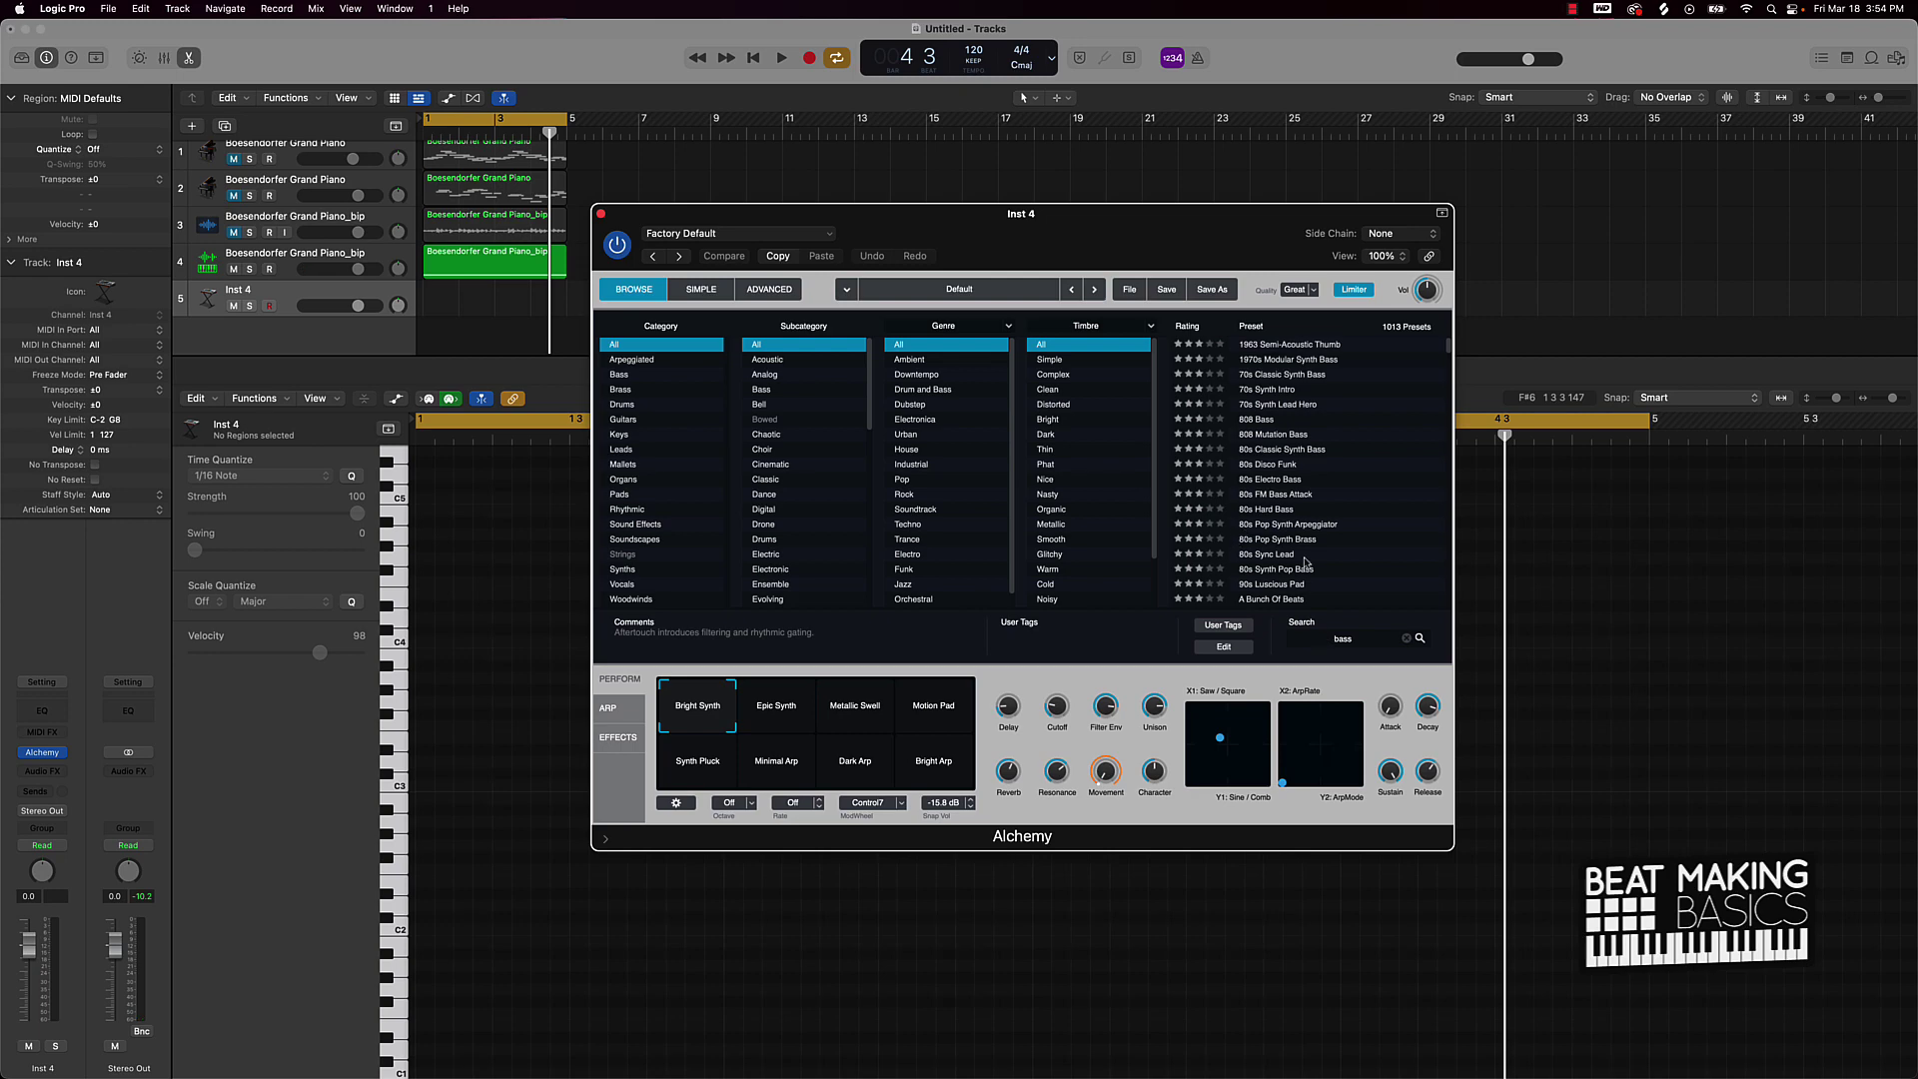
scroll(1309, 563, "down", 15)
left_click(1278, 530)
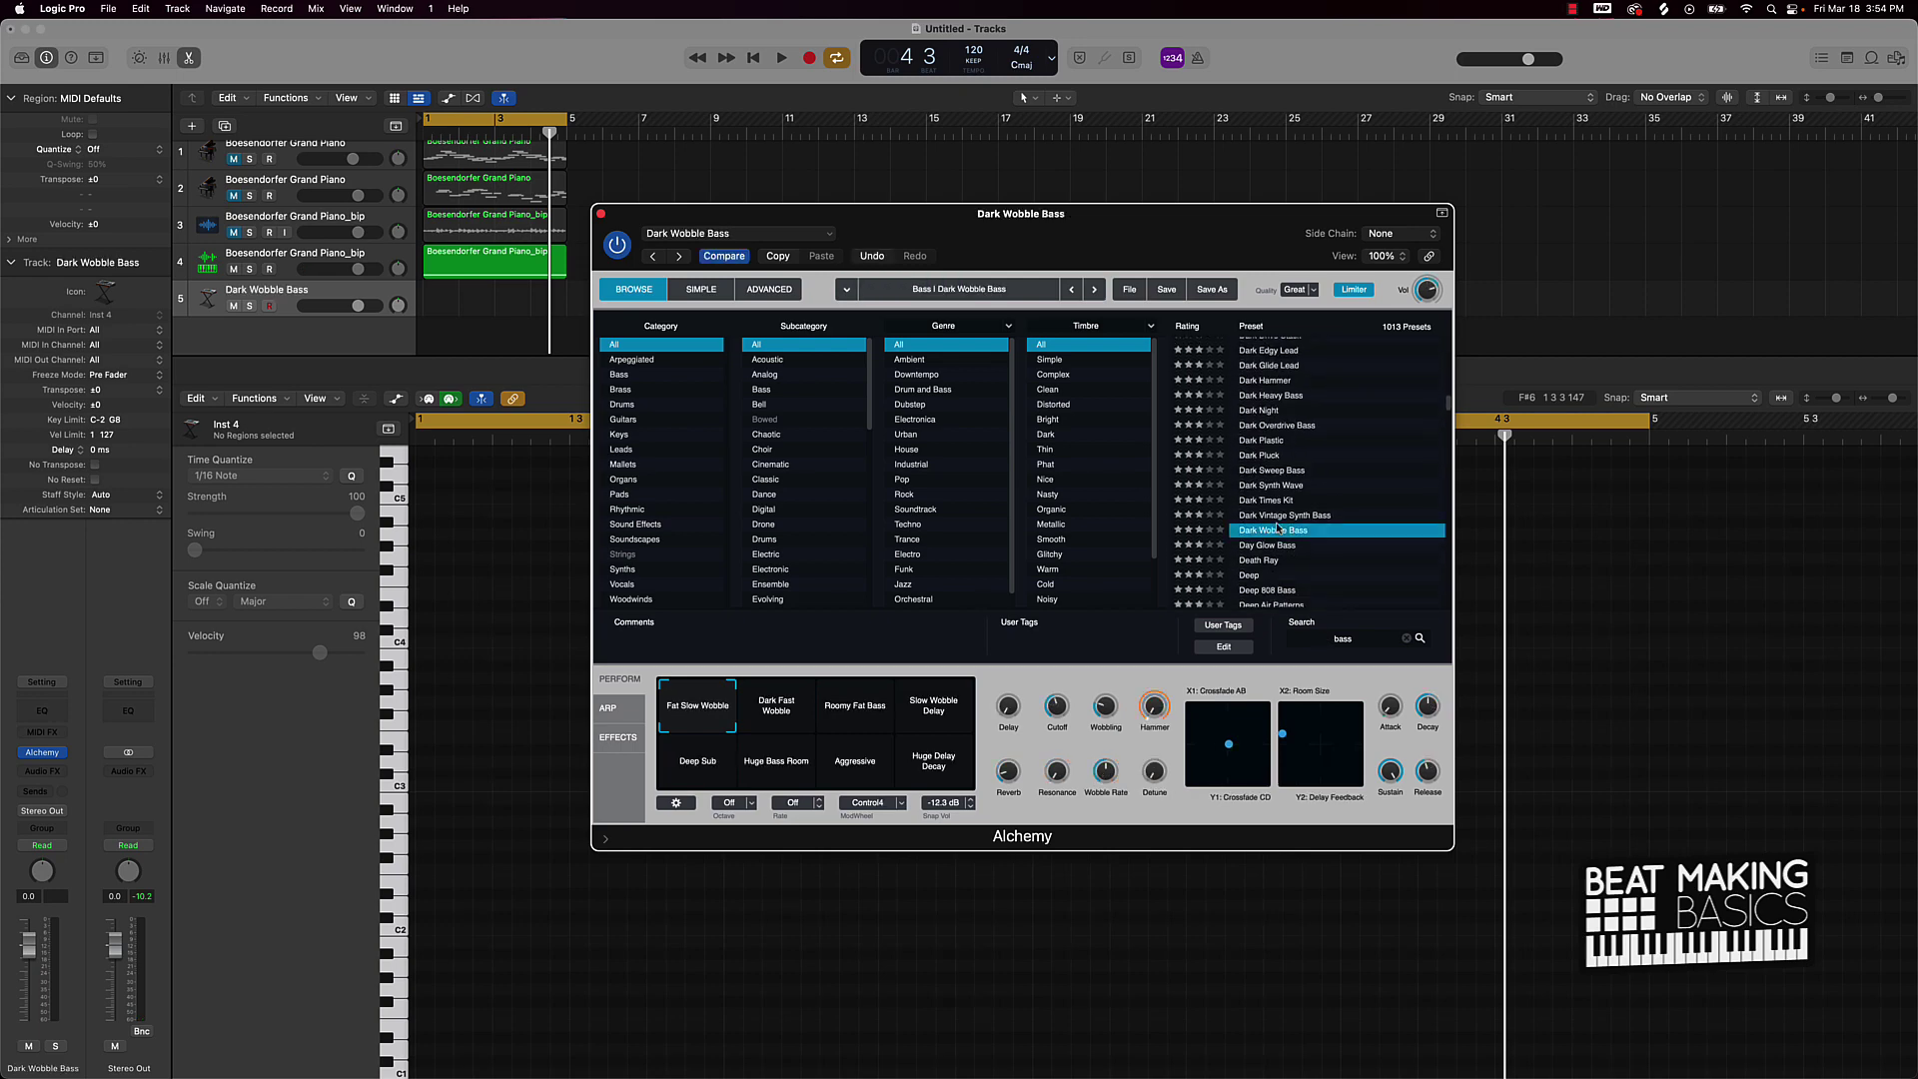
left_click(1289, 549)
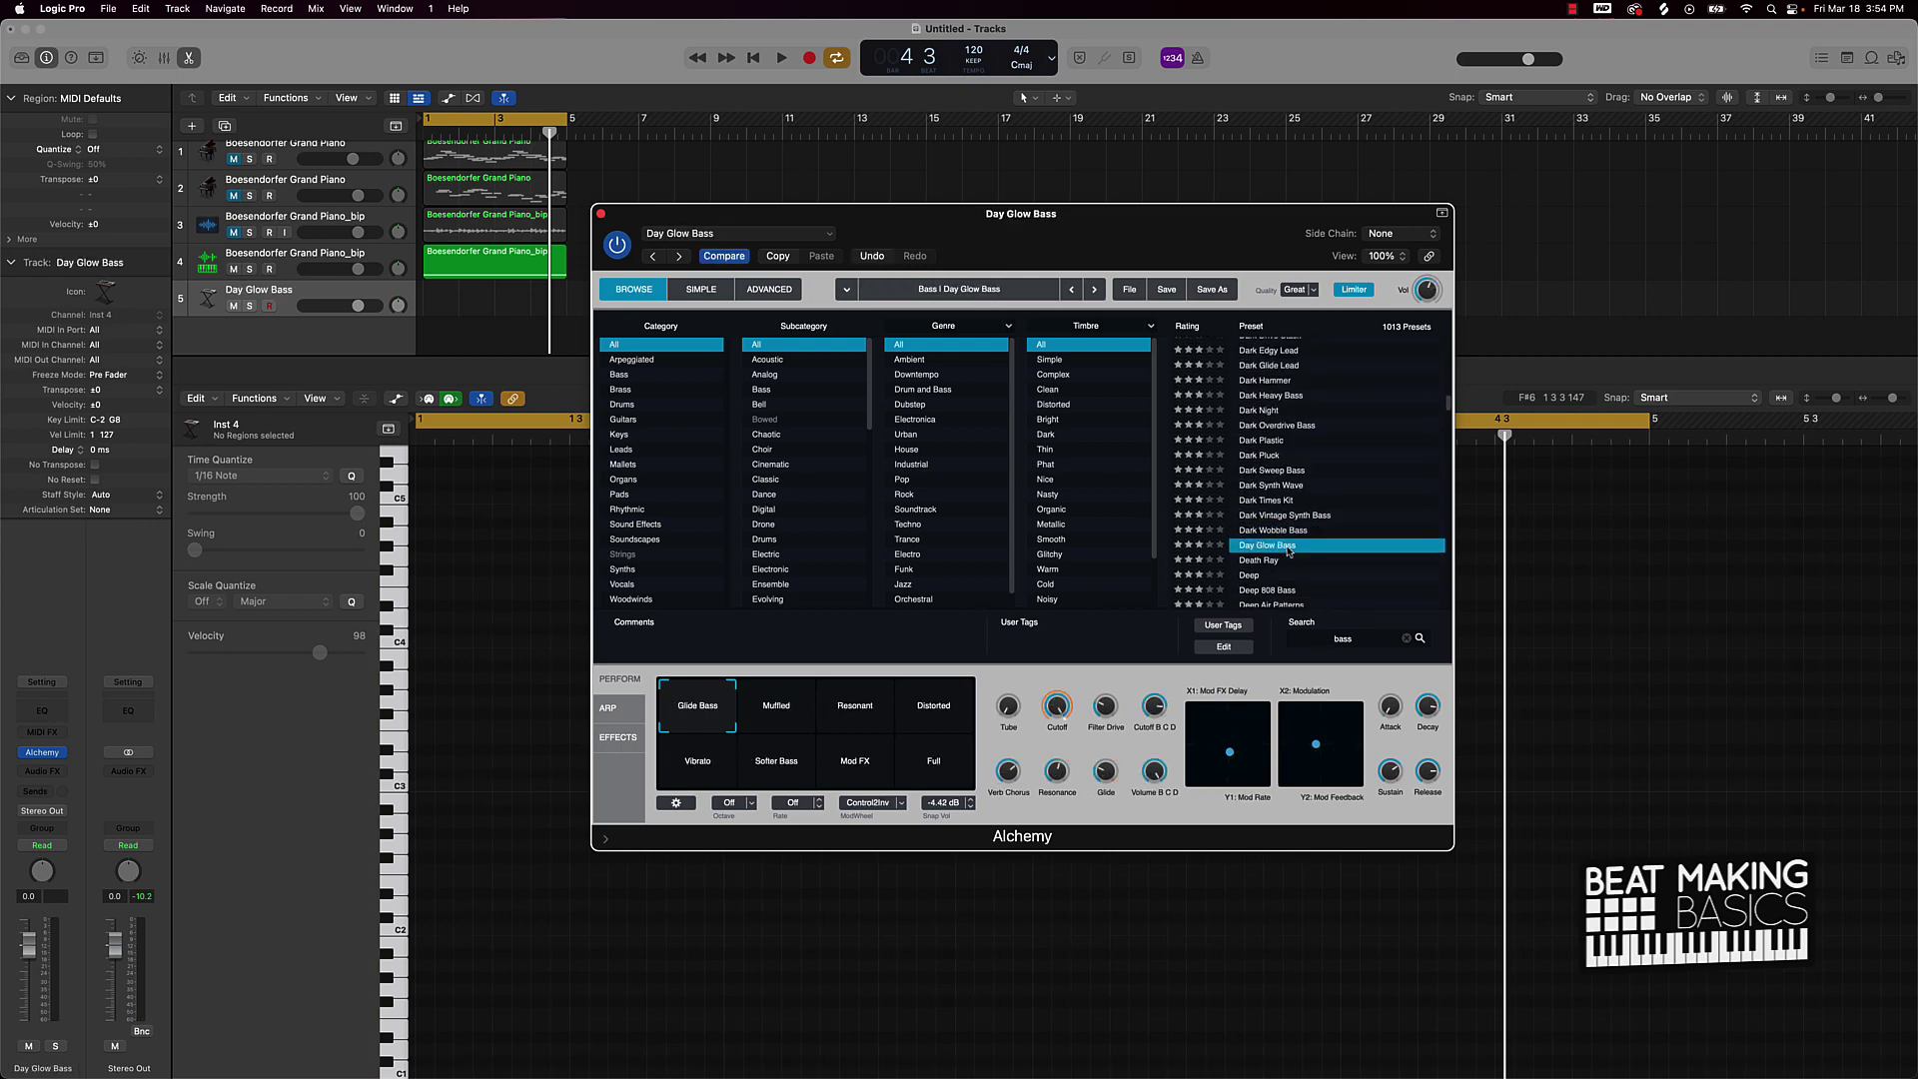
key("super+k")
key("k")
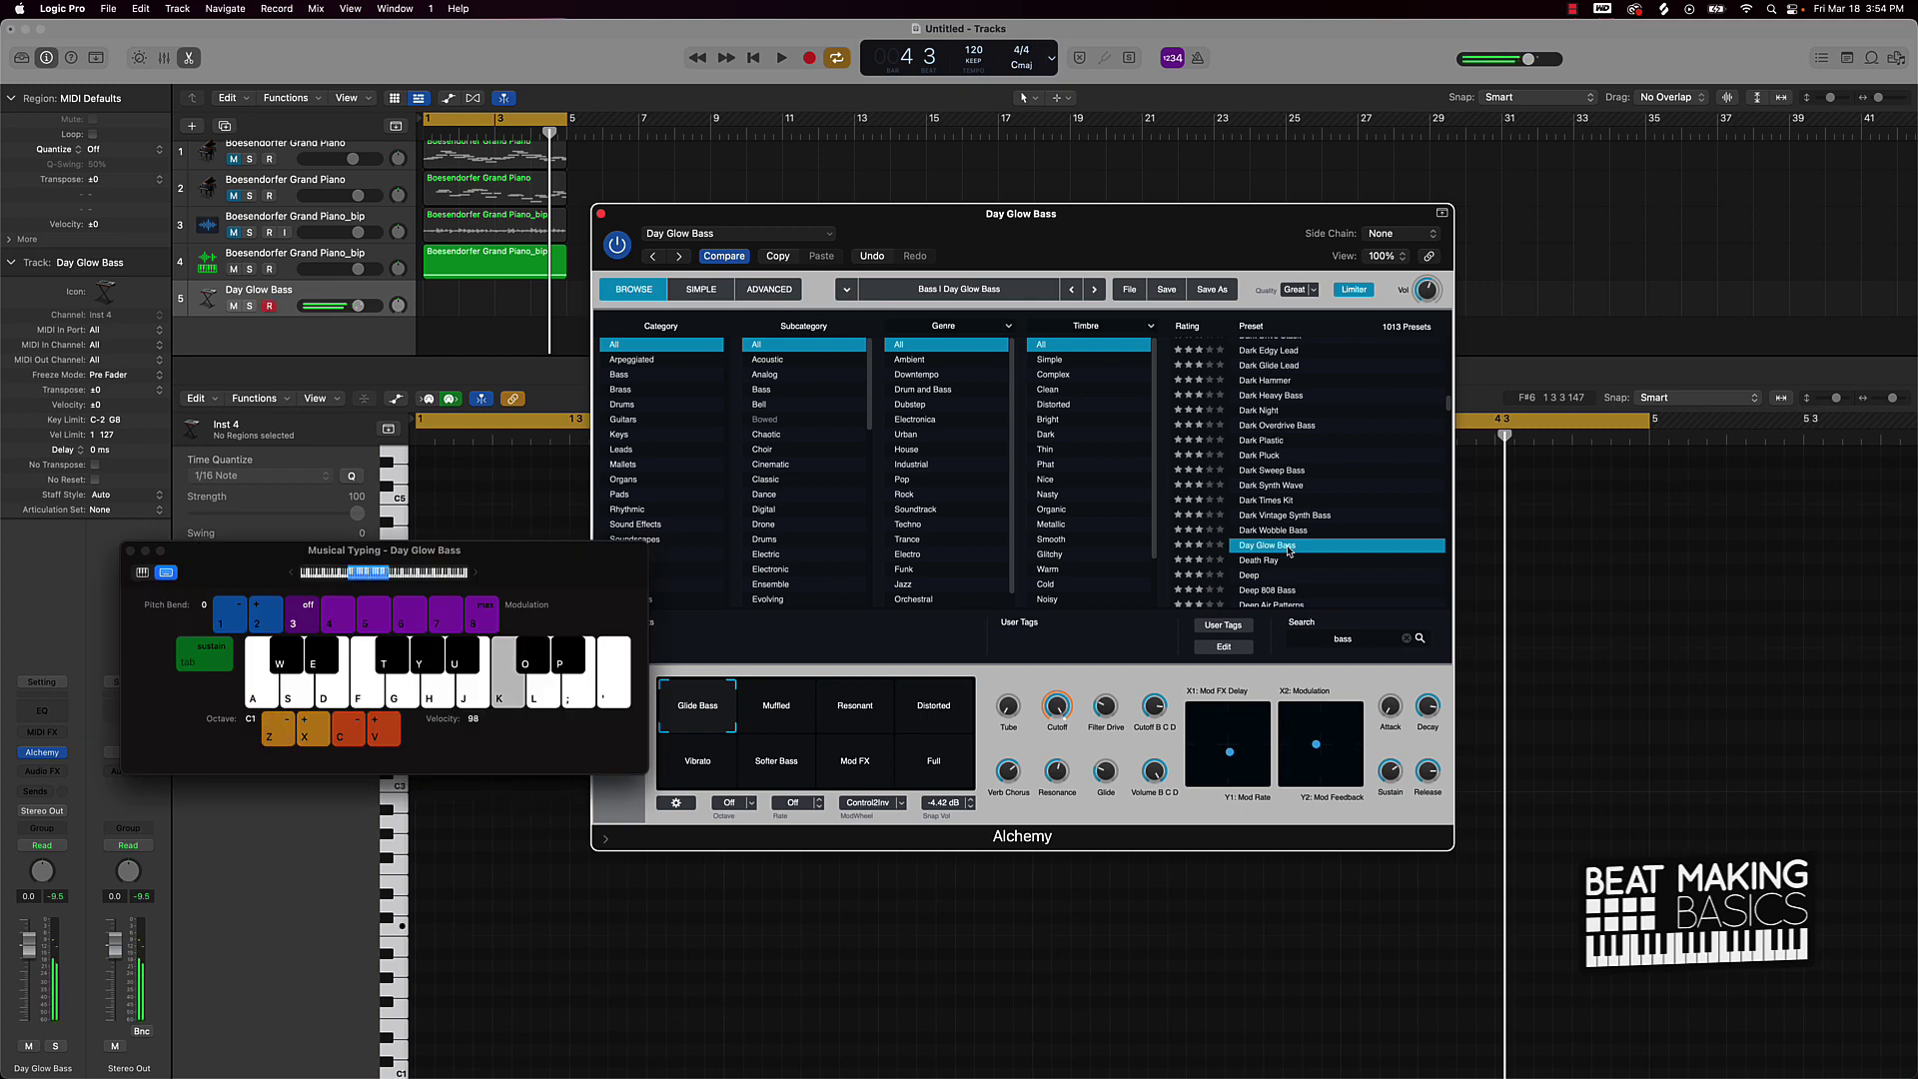
left_click(1286, 561)
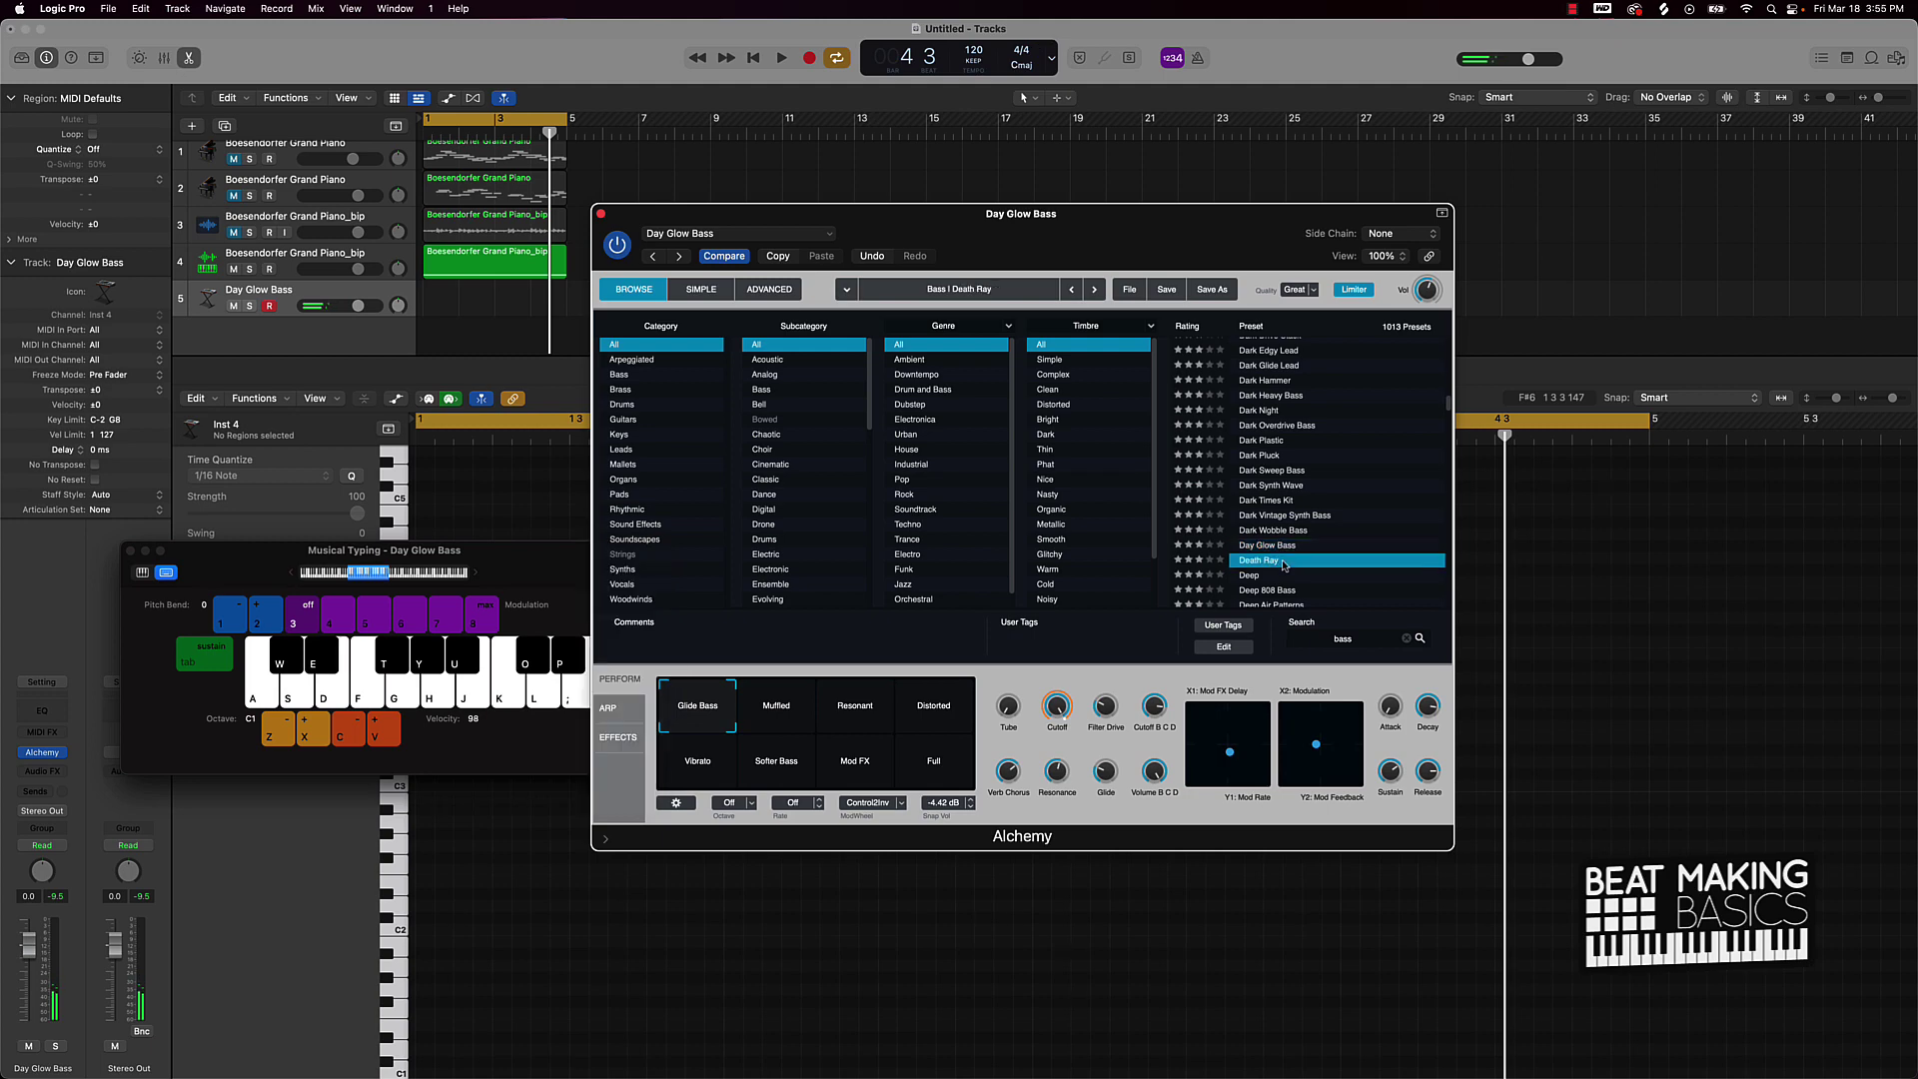
key("k")
left_click(1278, 575)
scroll(1278, 577, "down", 3)
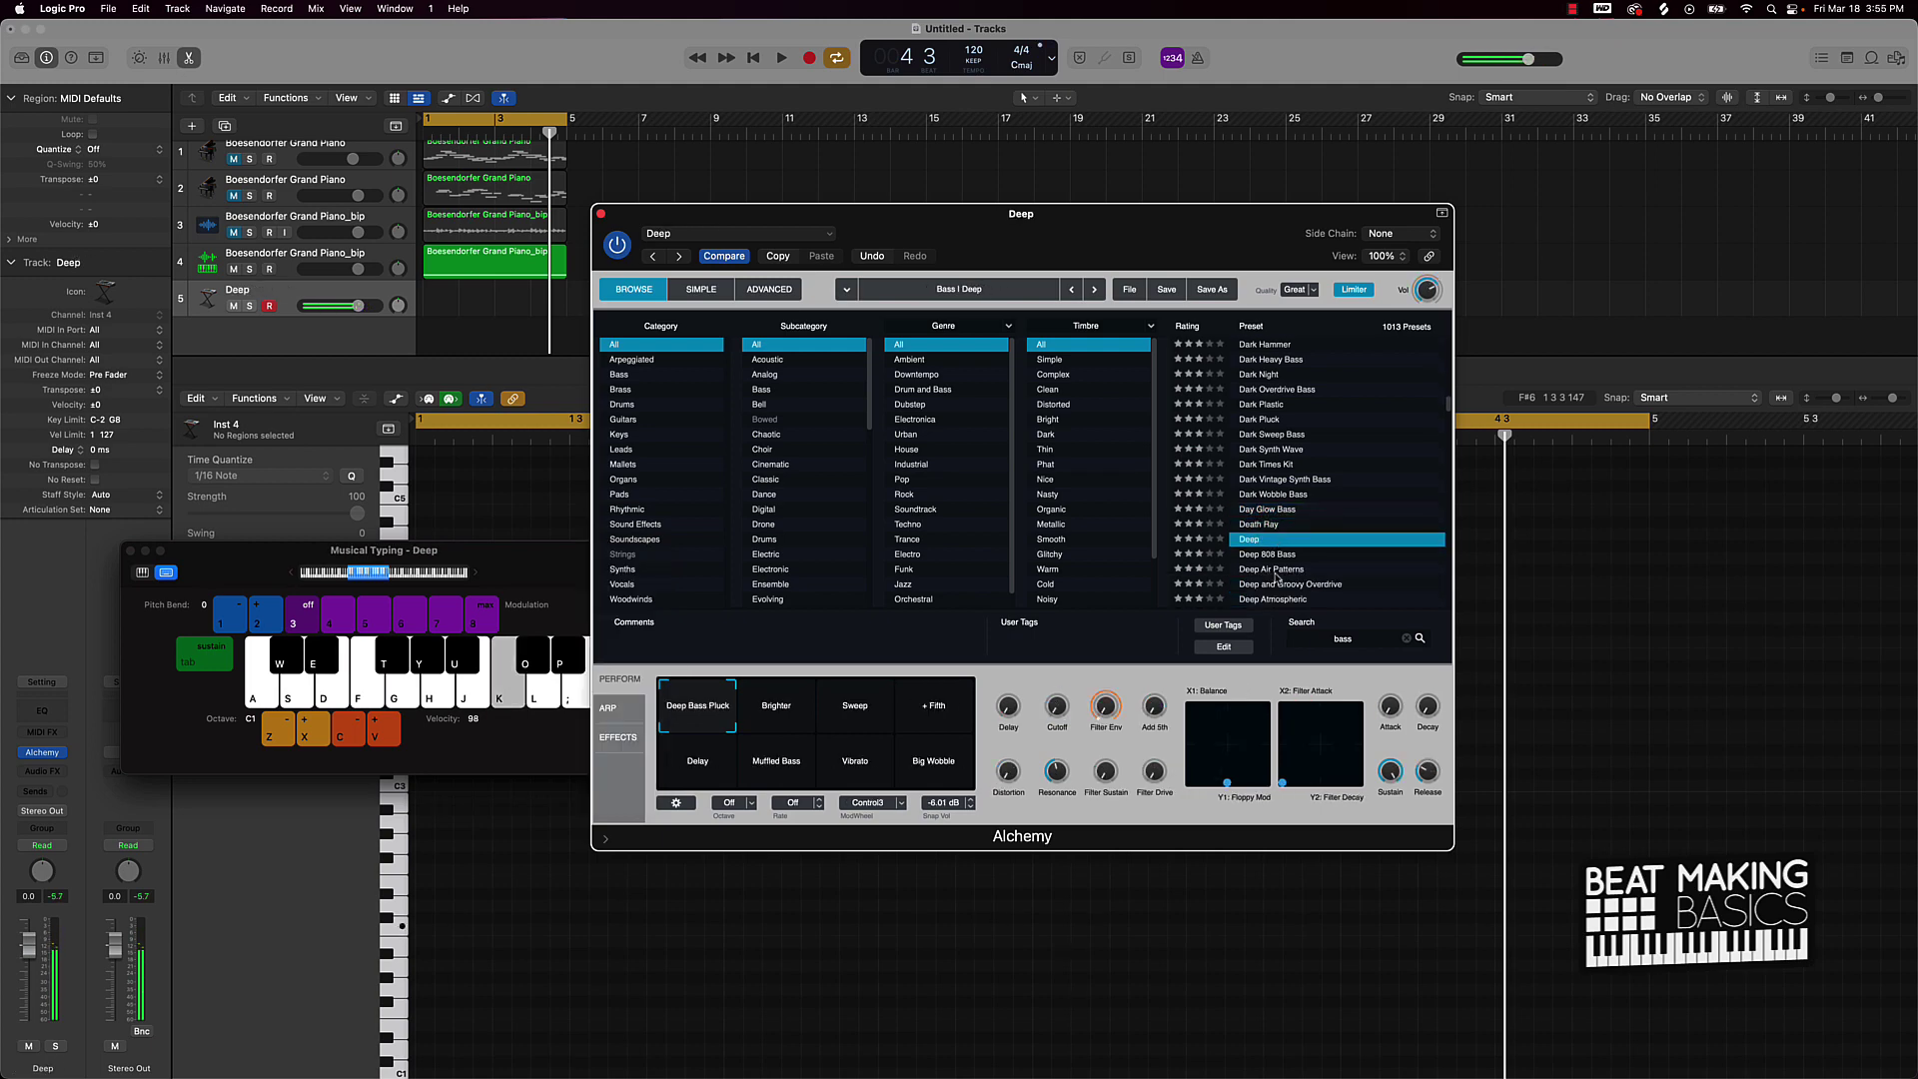
Audition the bass presets from Deep Distortion Pulse through Deep Growling Vox Bass and Deep Noisy Bass to Deep Solid Bass
left_click(1290, 575)
scroll(1290, 576, "down", 3)
left_click(1290, 575)
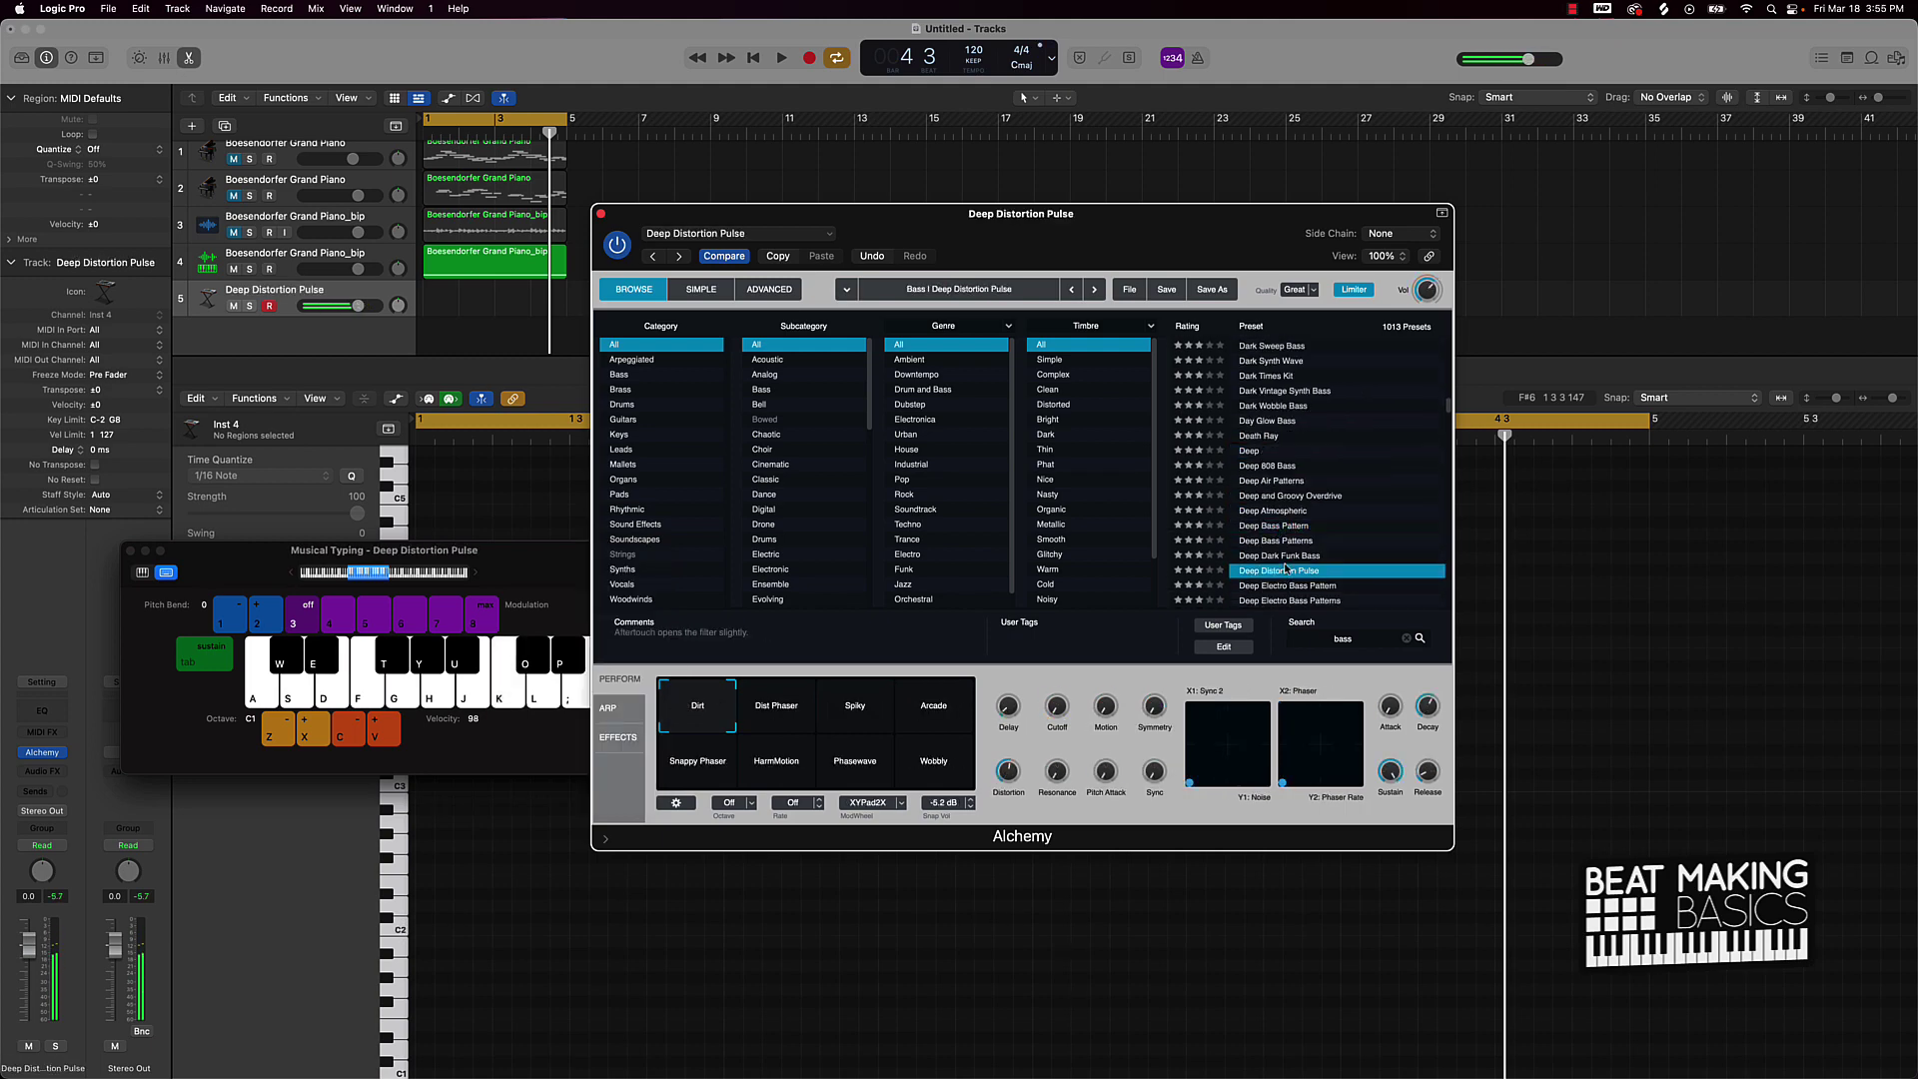
key("k")
scroll(1297, 570, "down", 3)
left_click(1299, 566)
key("k")
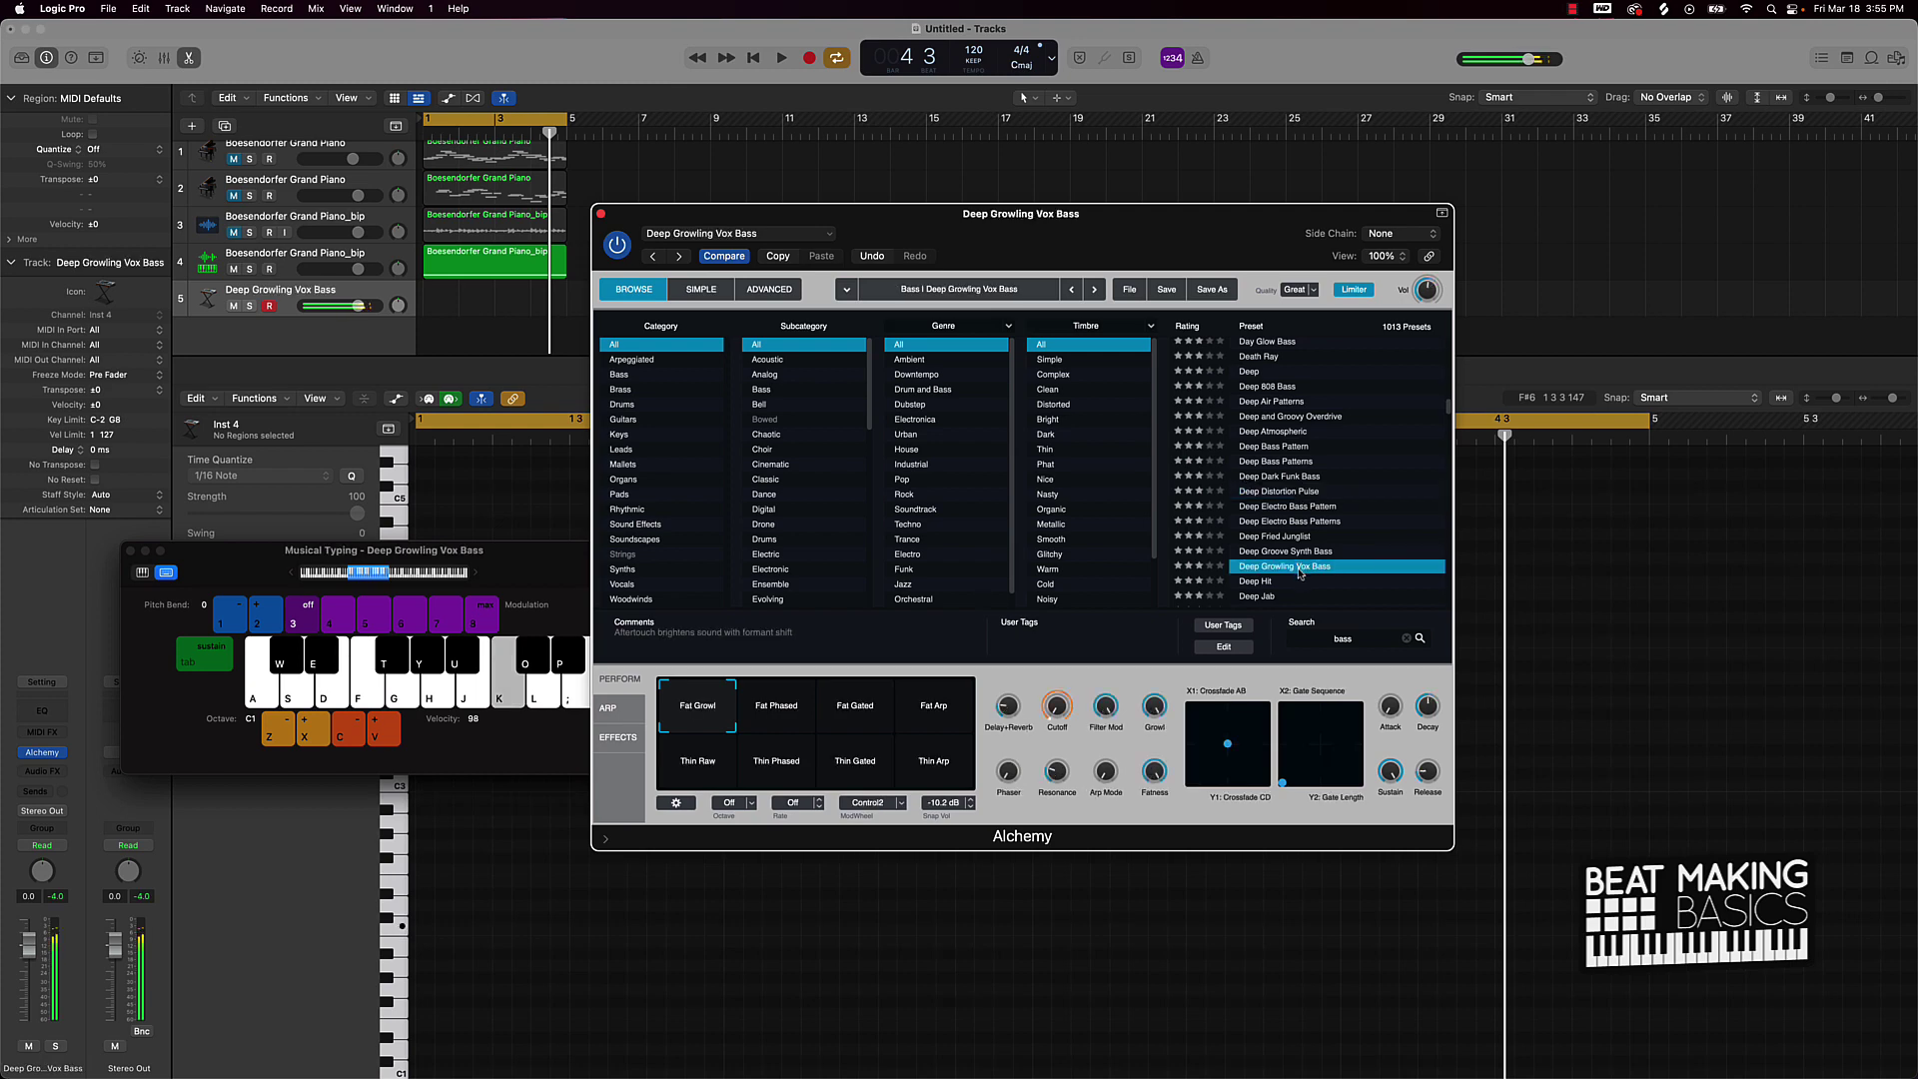
scroll(1301, 572, "down", 3)
left_click(1299, 569)
key("k")
scroll(1294, 565, "down", 4)
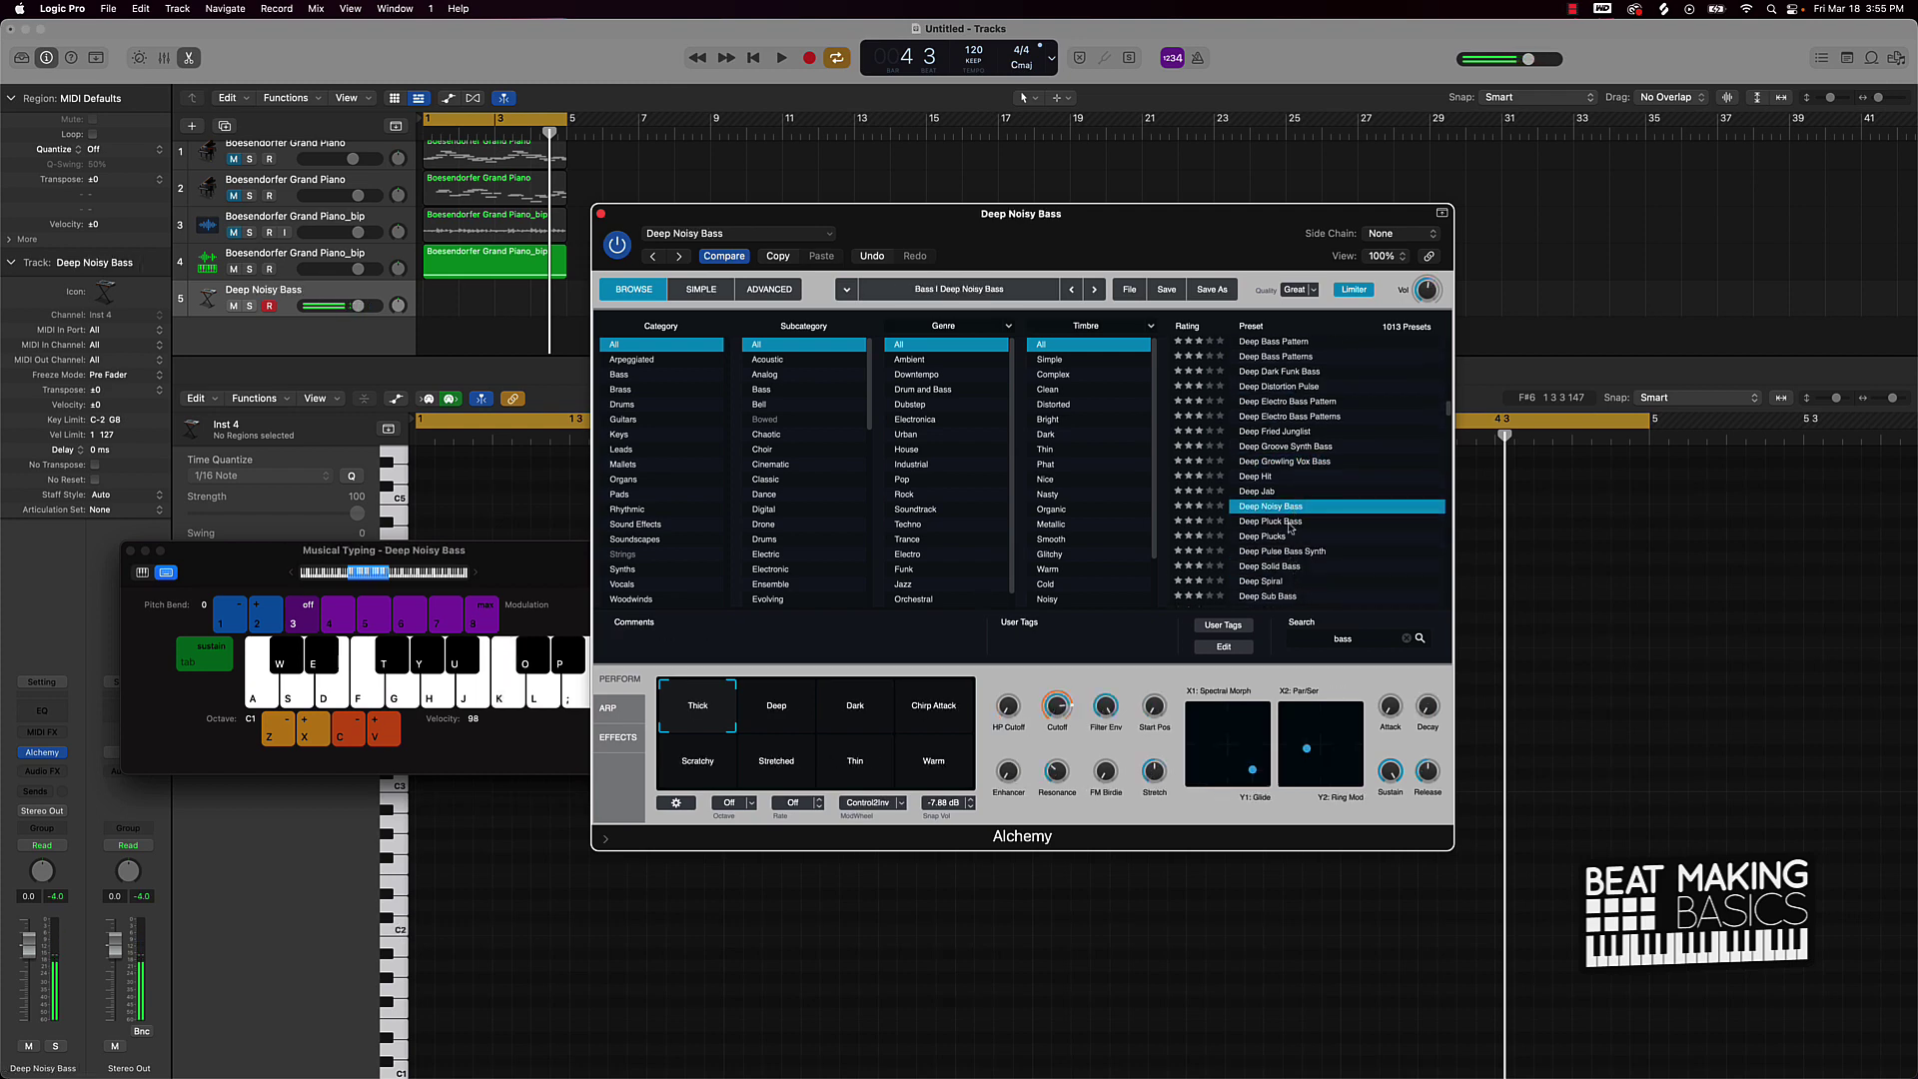
left_click(1289, 523)
key("k")
left_click(1290, 550)
key("k")
left_click(1281, 567)
key("k")
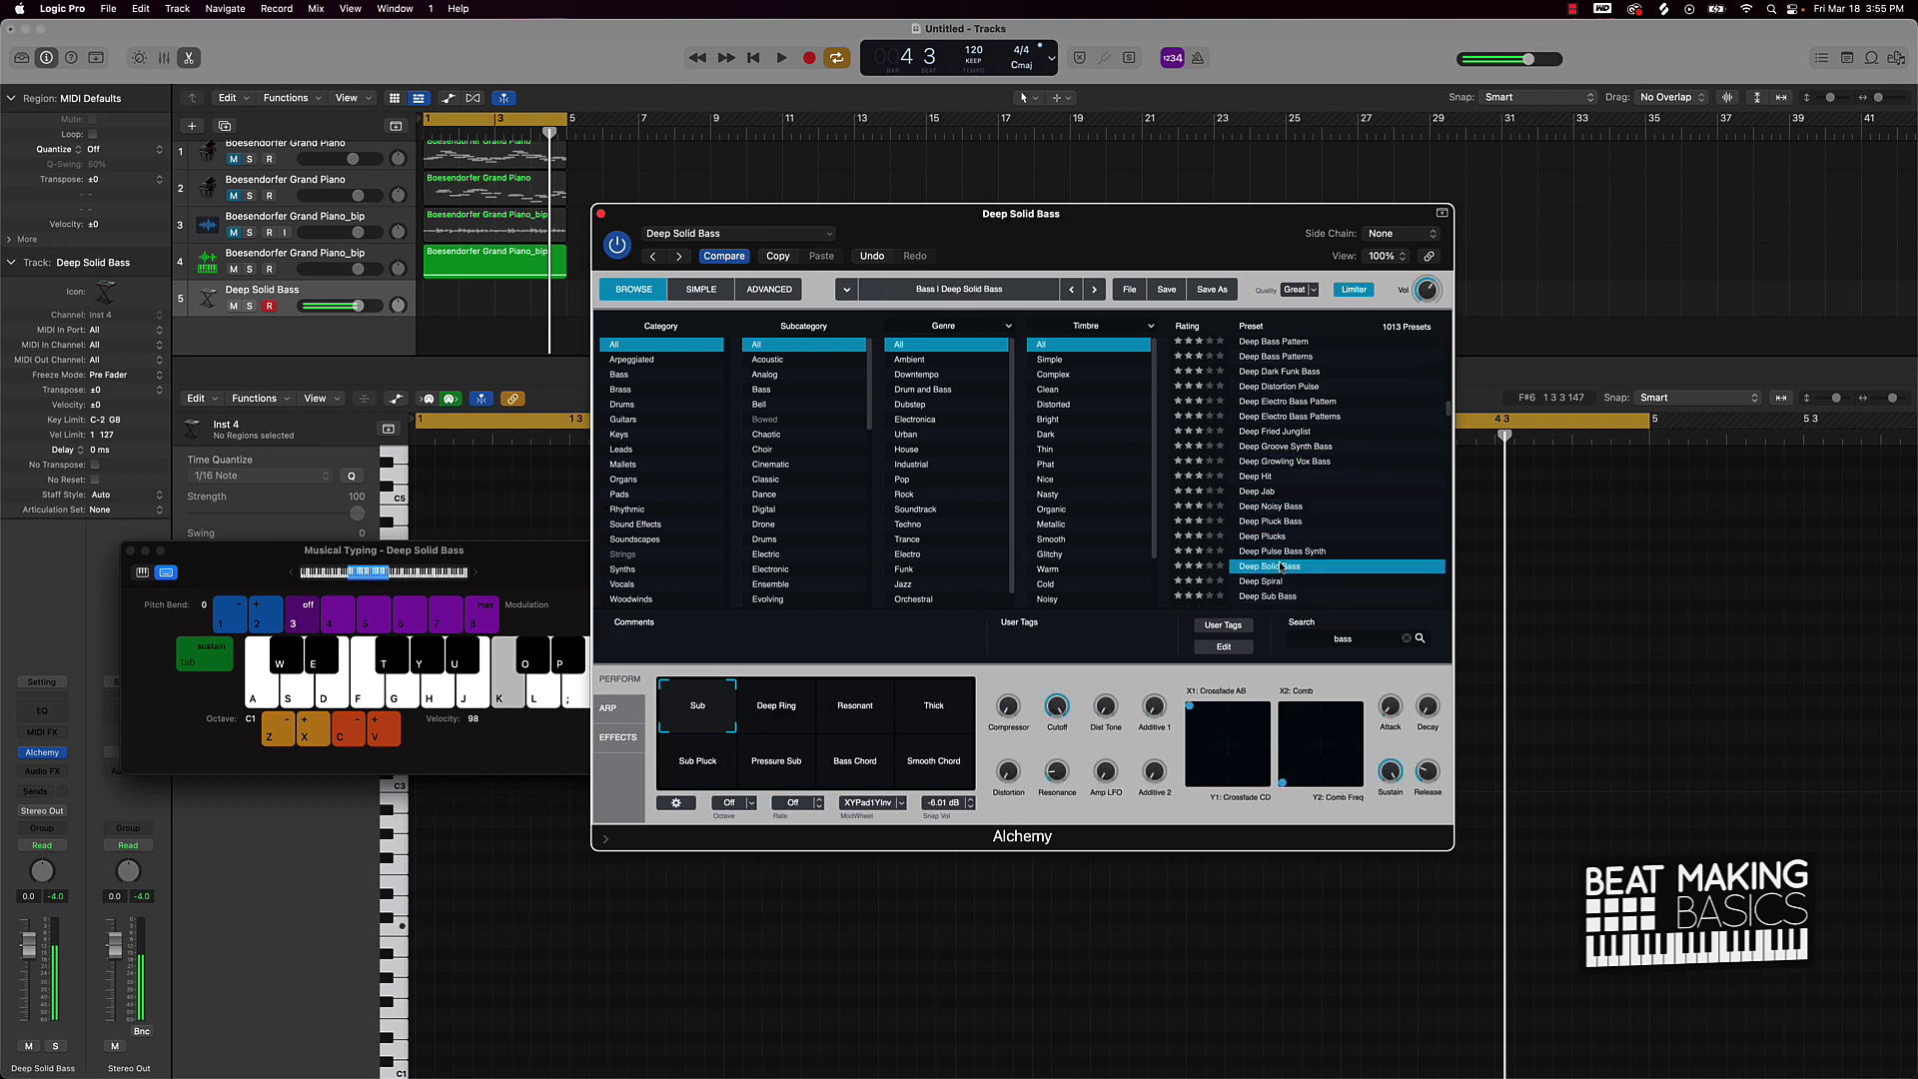
Audition the presets from Deep Sweep Lead through Deep Techno FM Bass to Deeper Geek
scroll(1282, 566, "down", 3)
left_click(1280, 529)
left_click(1284, 505)
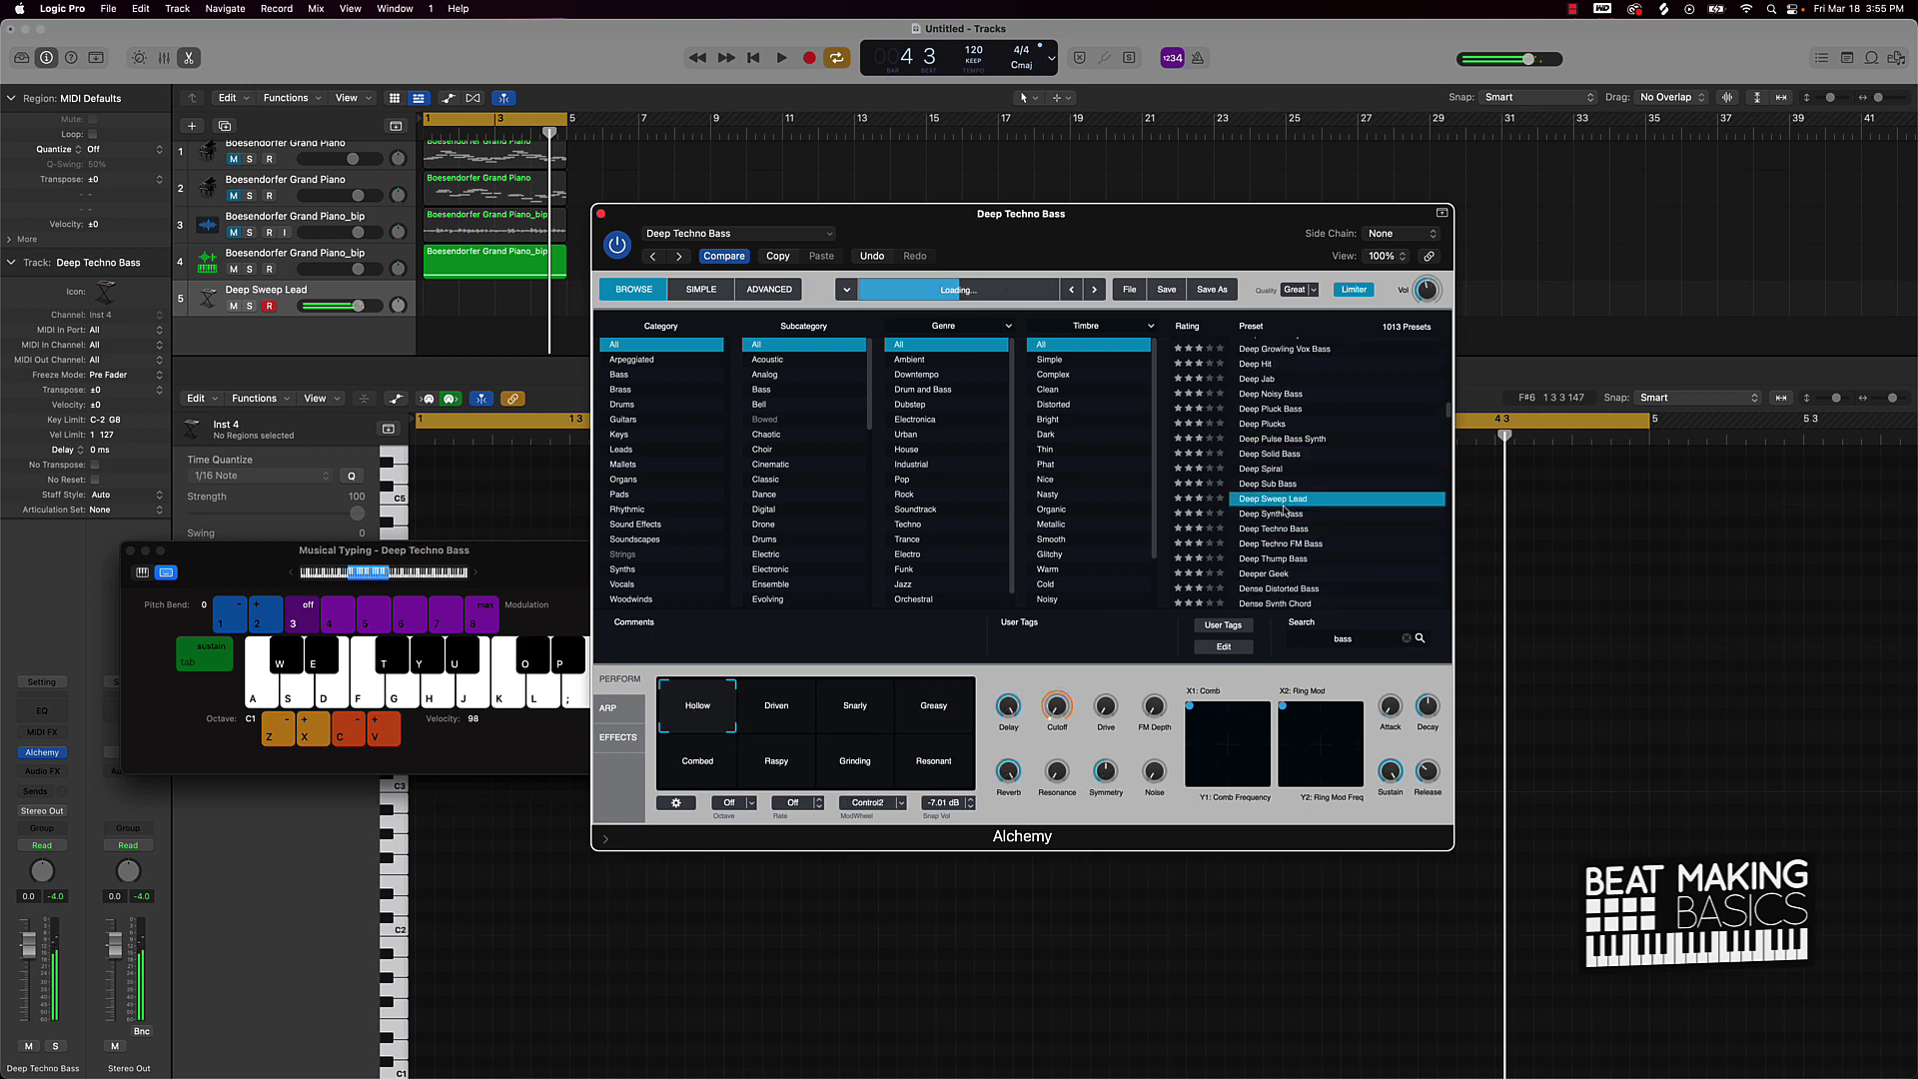
key("k")
left_click(1279, 546)
key("k")
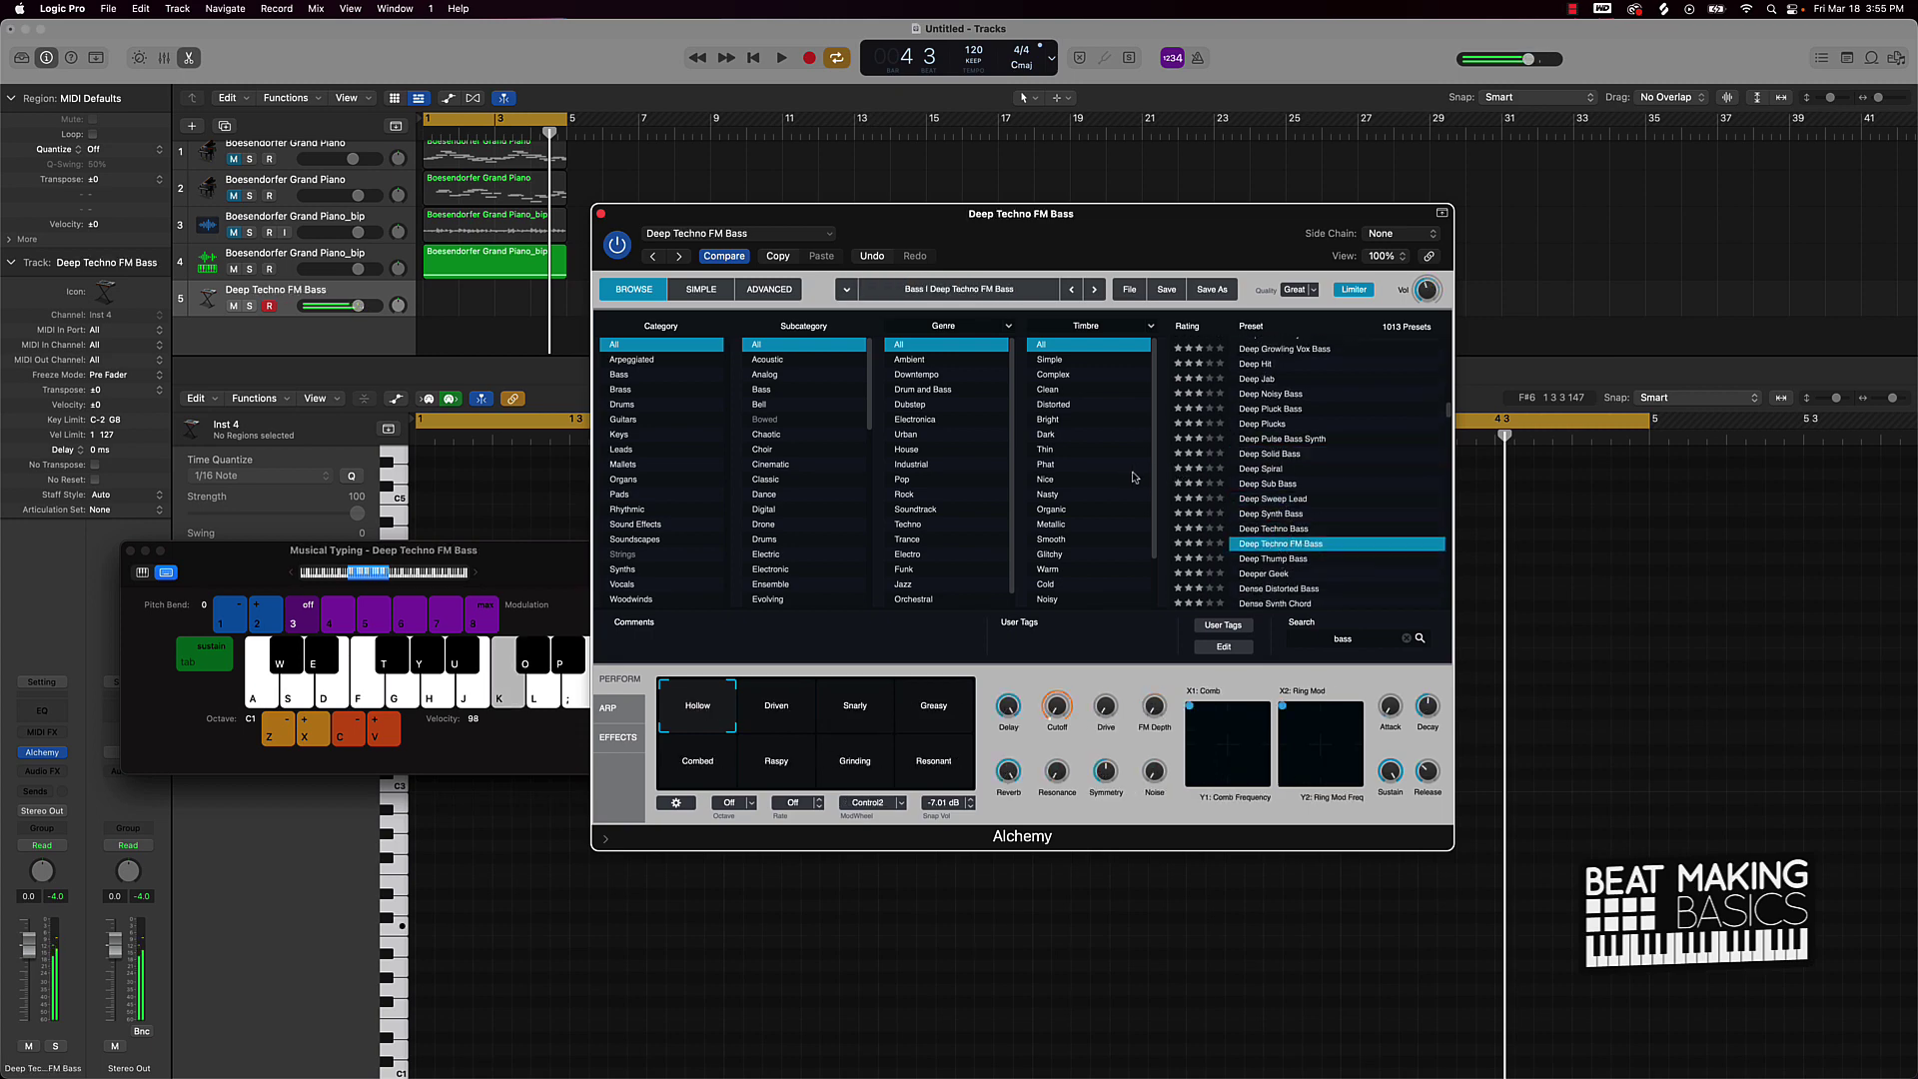
left_click(1314, 575)
key("k")
scroll(1309, 584, "down", 2)
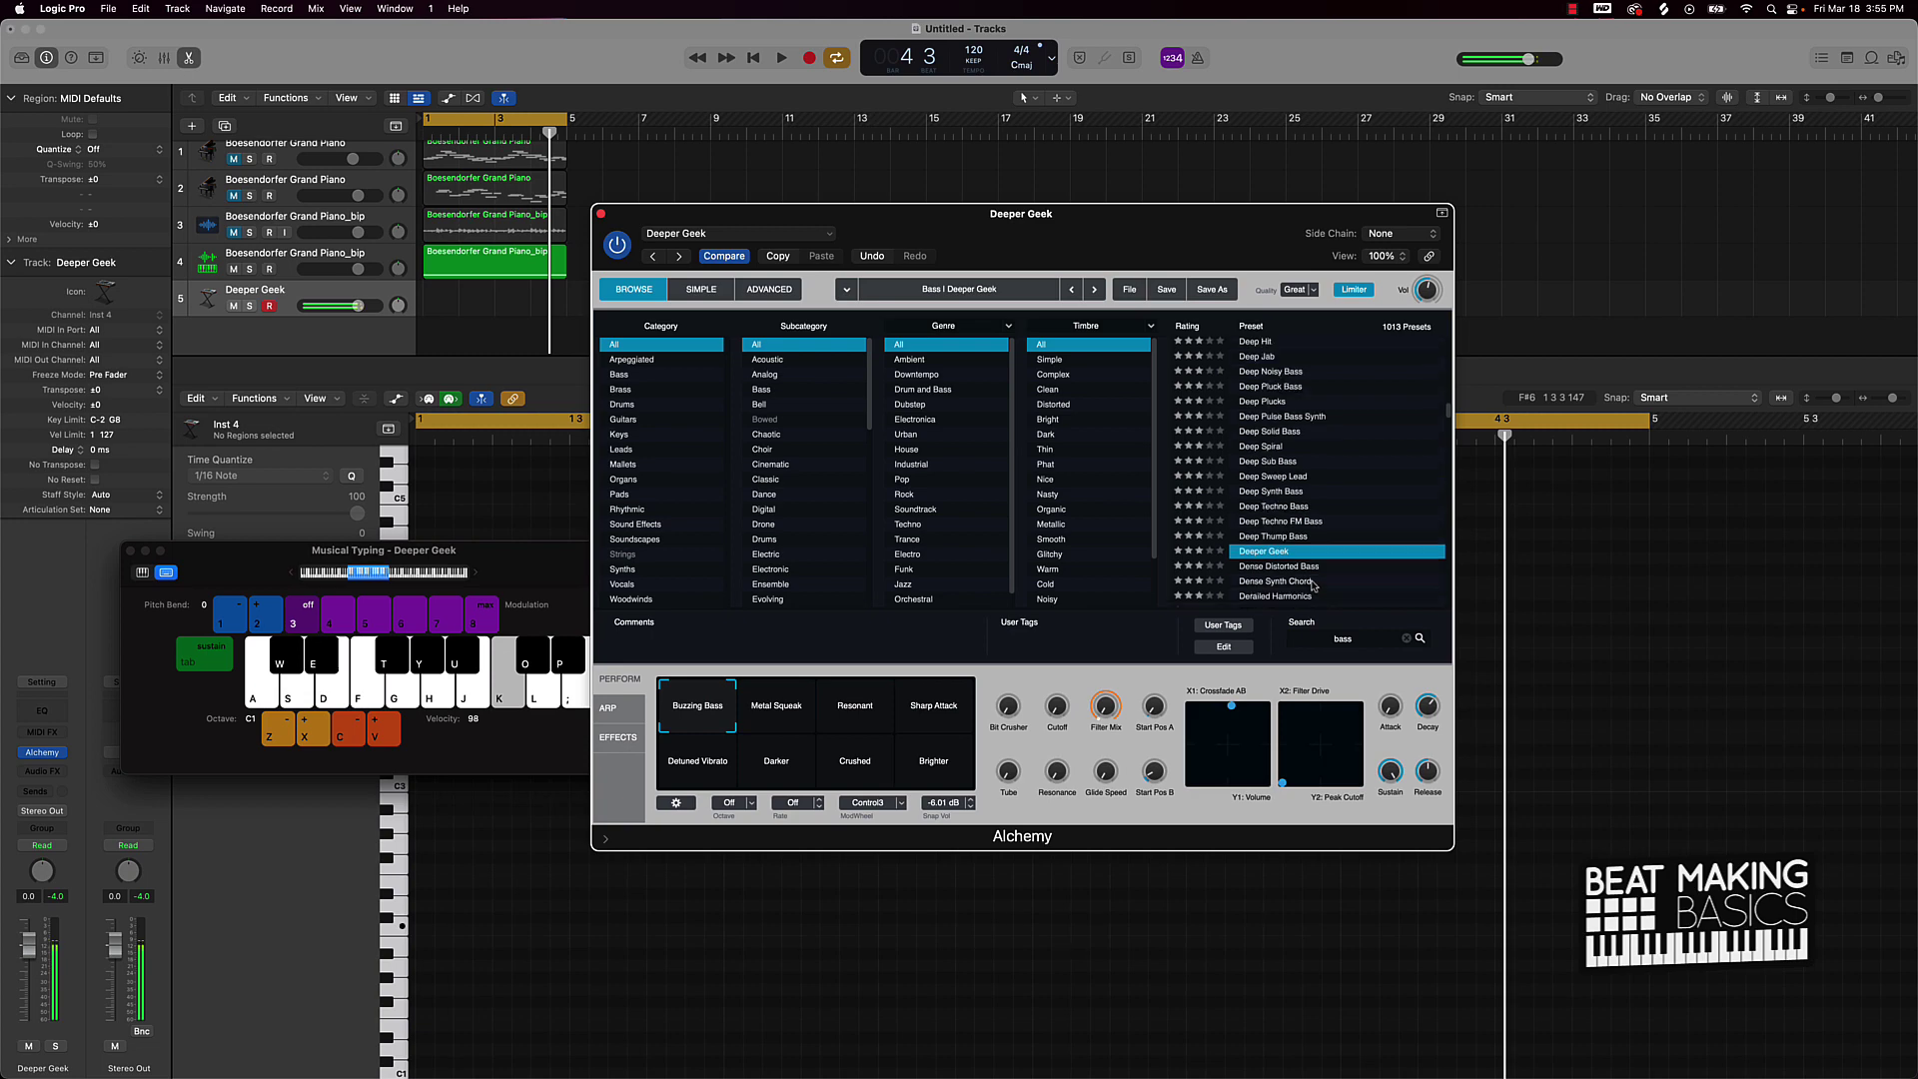
Filter the bass presets by Clean timbre and audition Alchemists Wavetable, Agile Synth Bass, 80s Disco Funk and 70s Classic Synth Bass
left_click(1055, 390)
left_click(1284, 512)
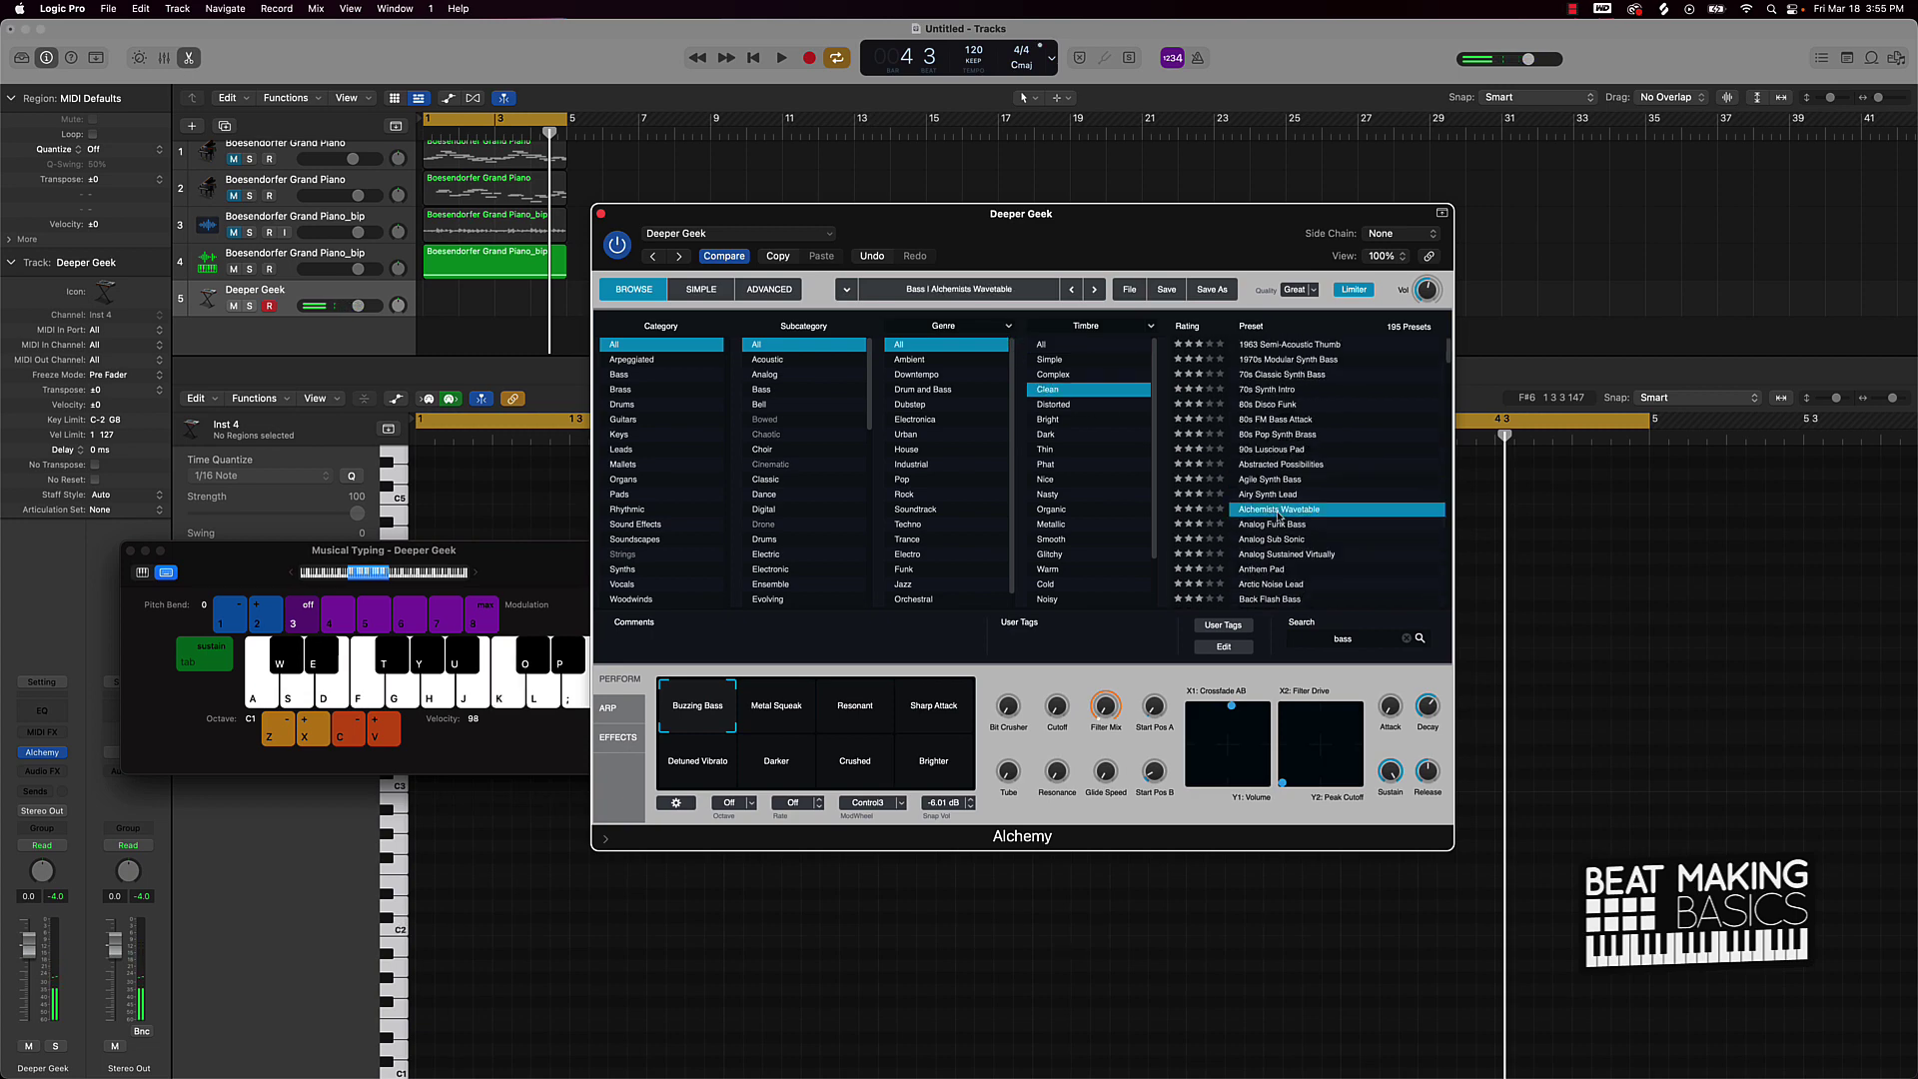
key("k")
left_click(1284, 497)
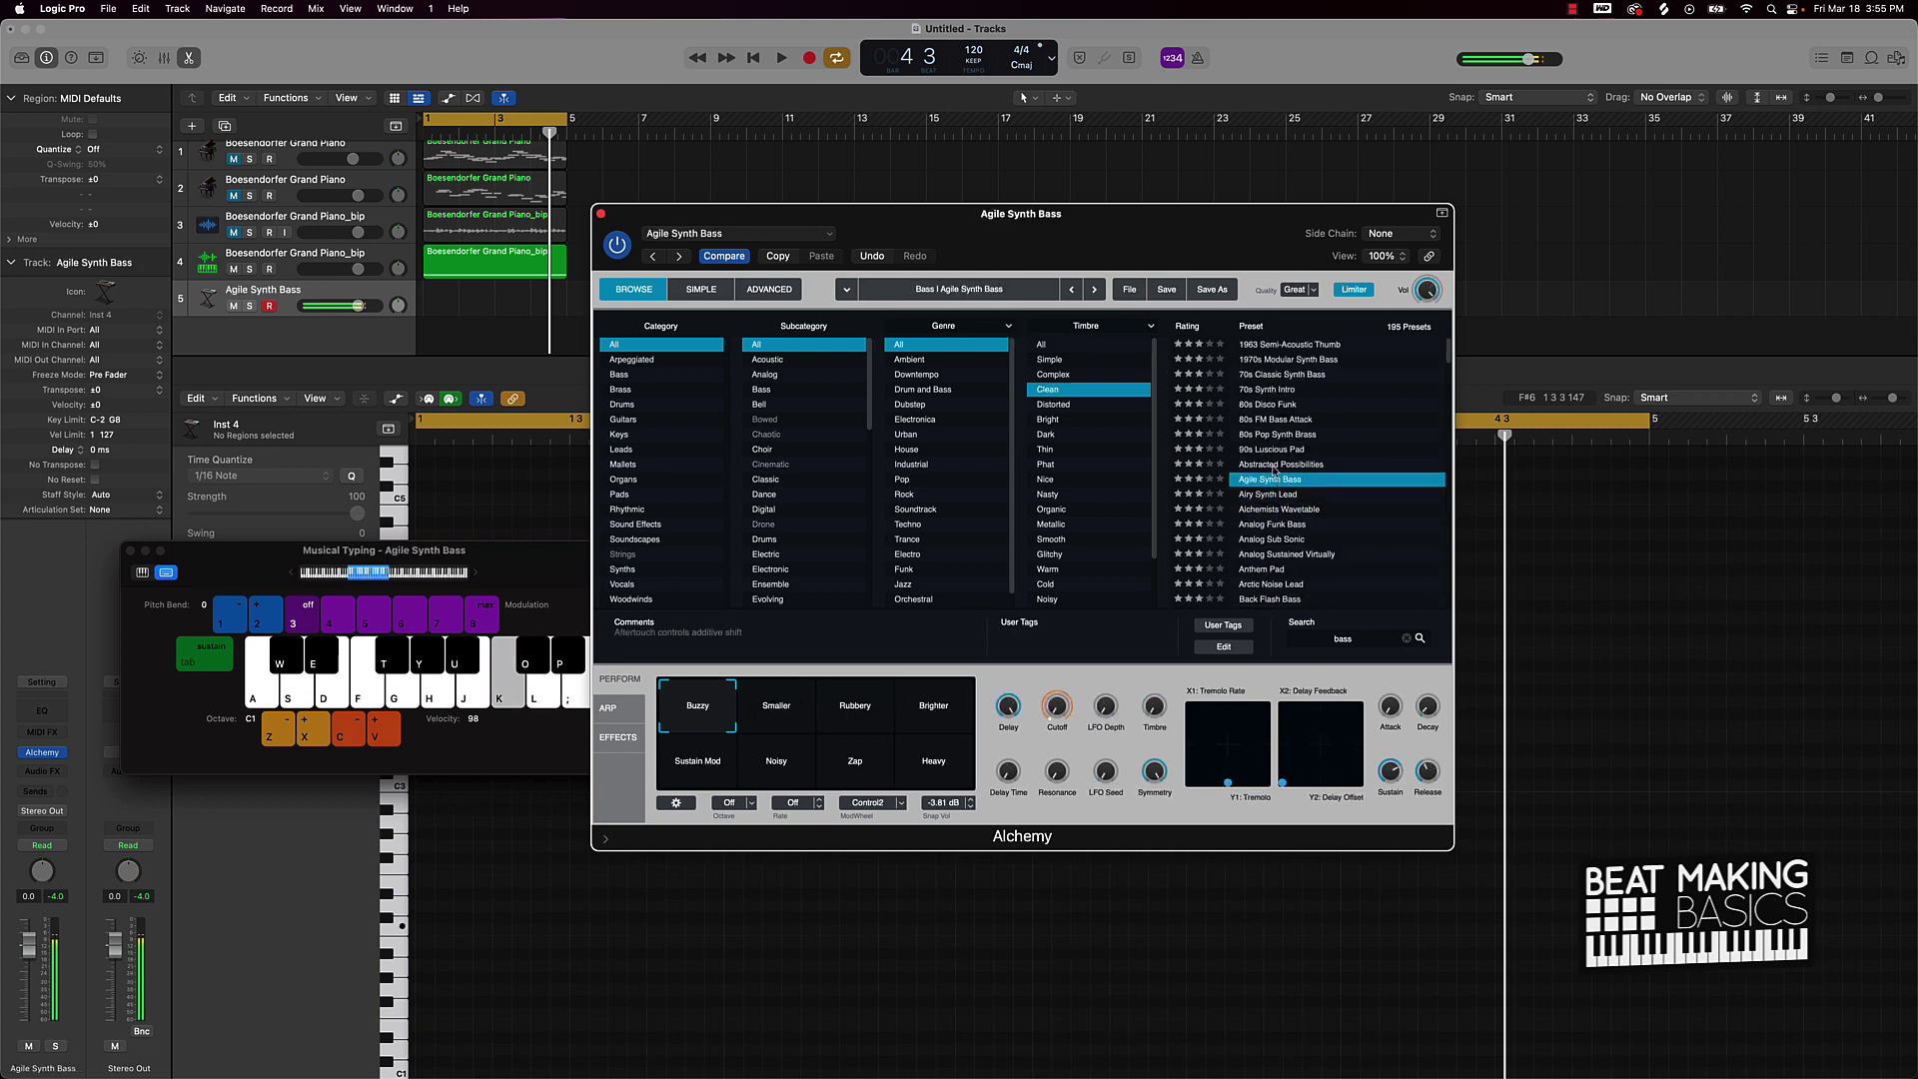
left_click(1276, 450)
left_click(1281, 435)
left_click(1279, 403)
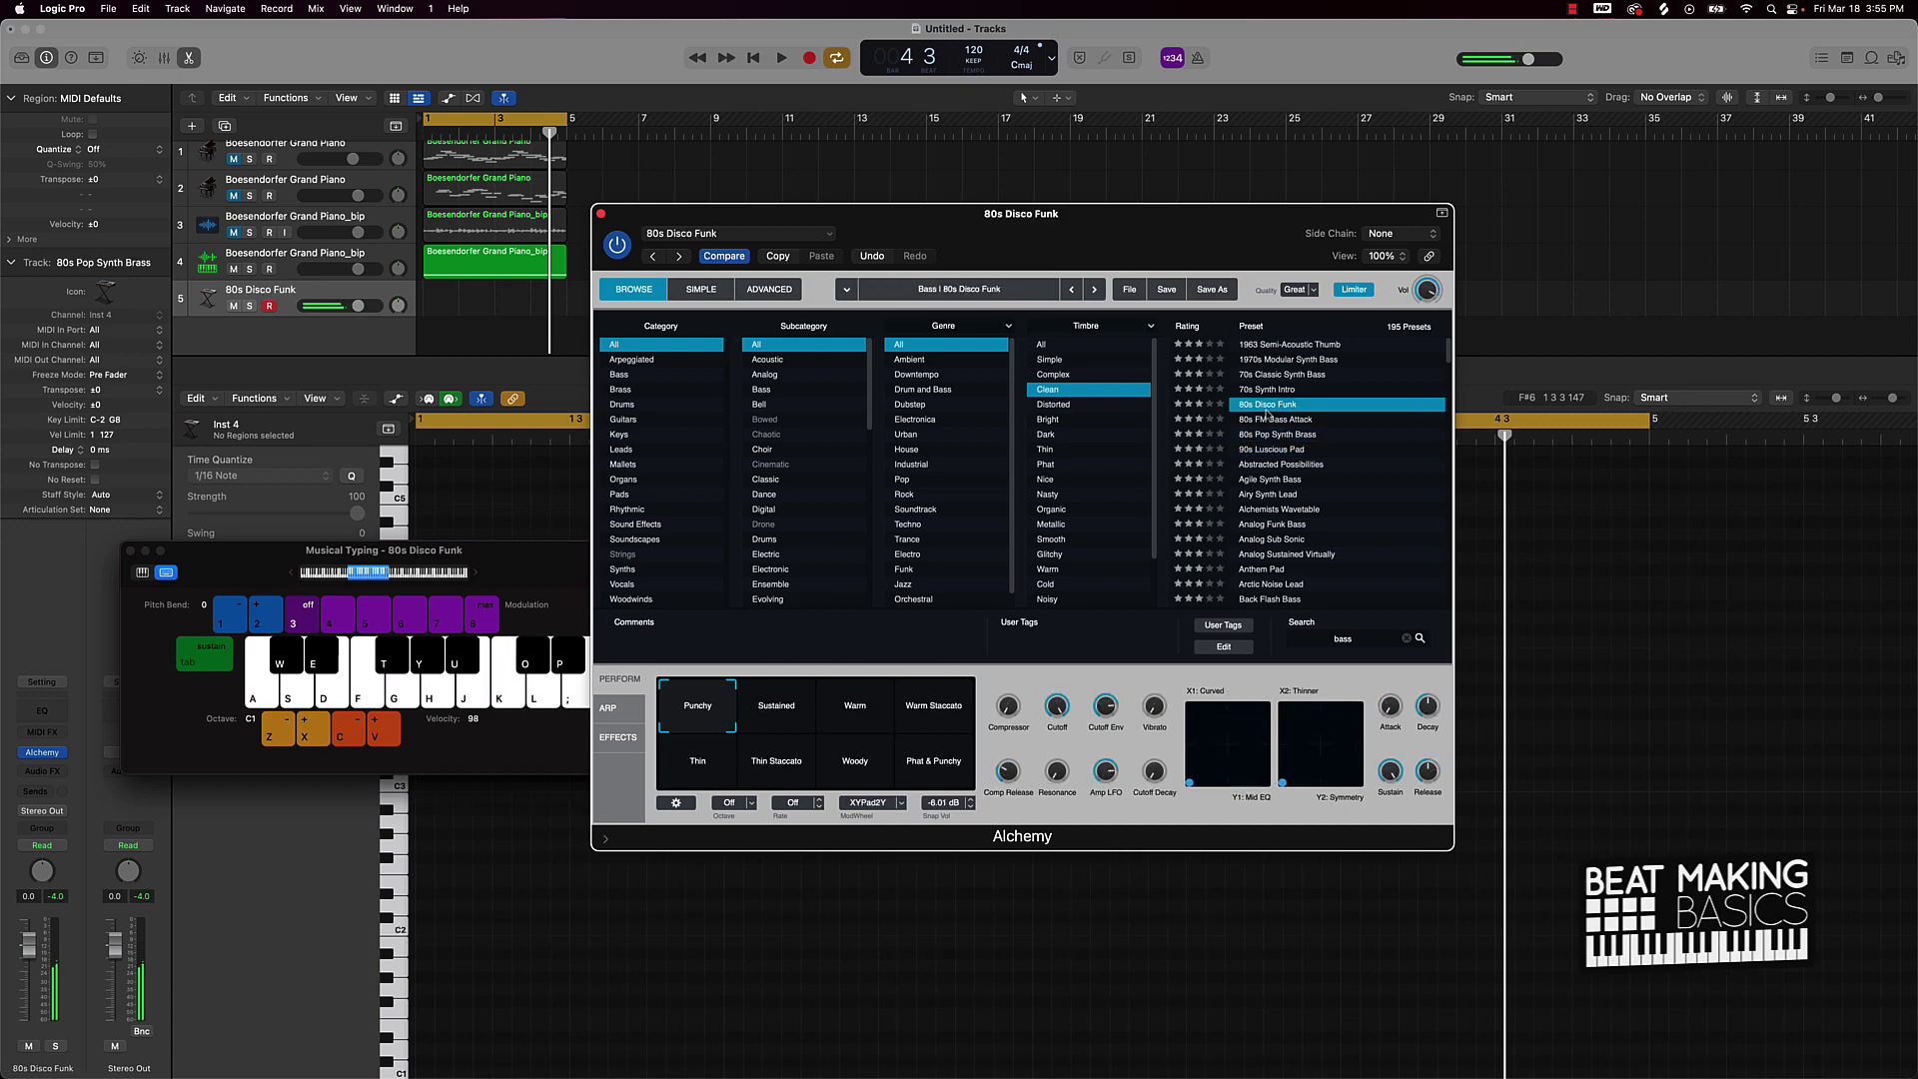
key("k")
left_click(1276, 374)
key("k")
Audition Anthem Pad, Back Flash Bass and Balloon Finger, and settle on the Bandura Dreams preset
left_click(1289, 569)
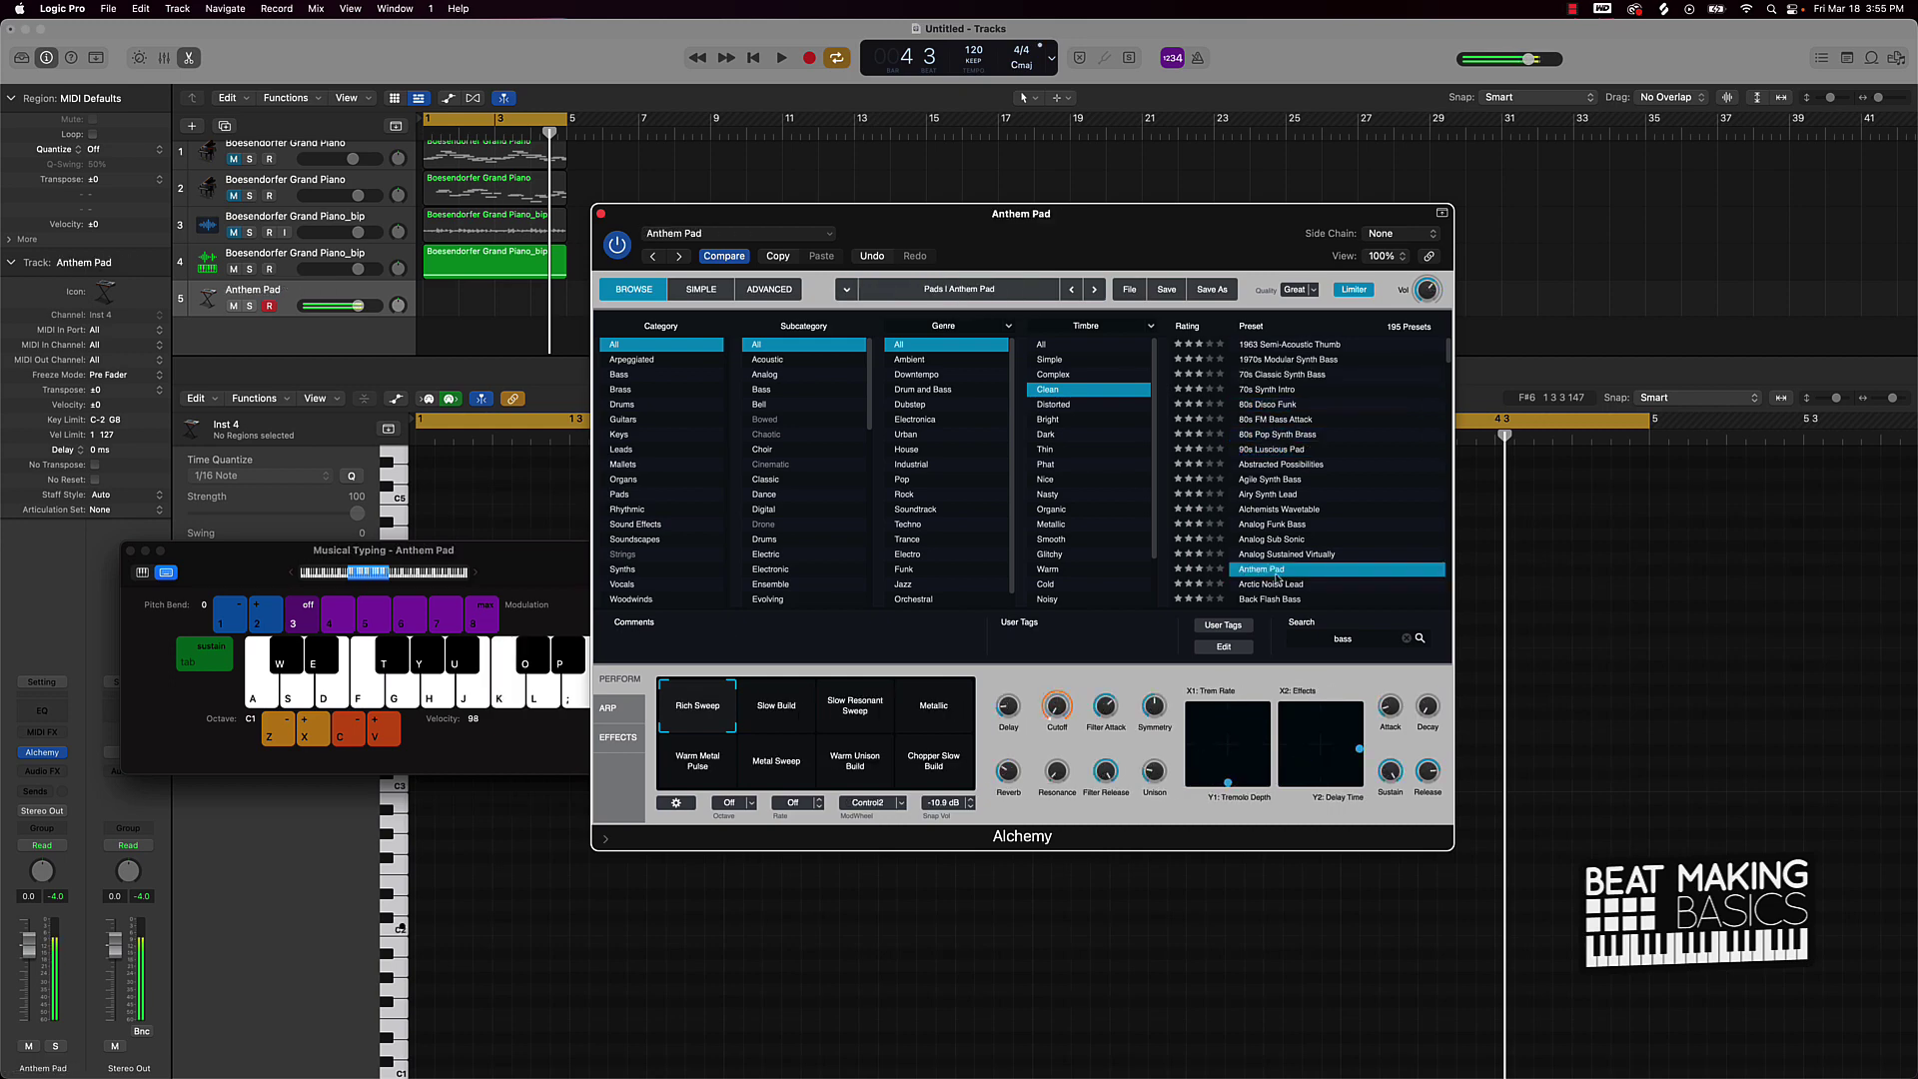
scroll(1278, 582, "down", 3)
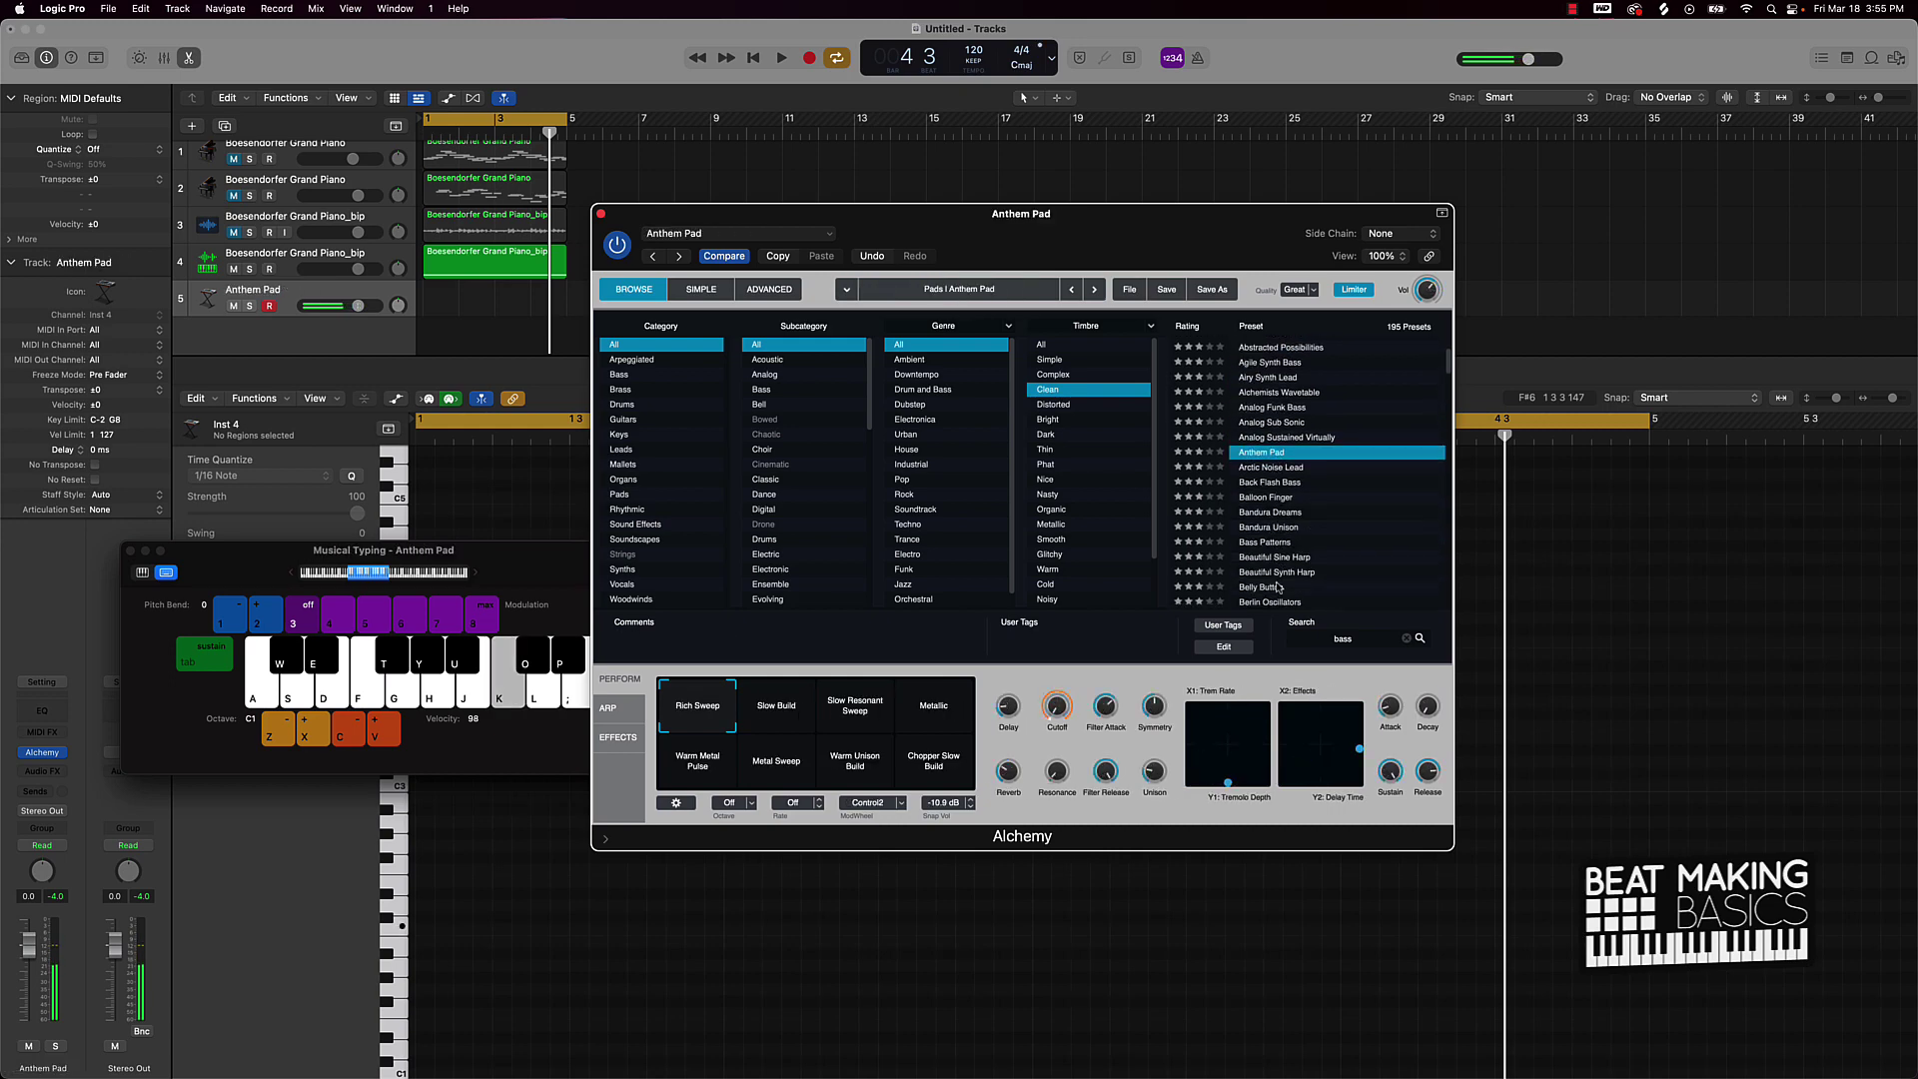
left_click(1276, 483)
key("k")
left_click(1280, 500)
key("k")
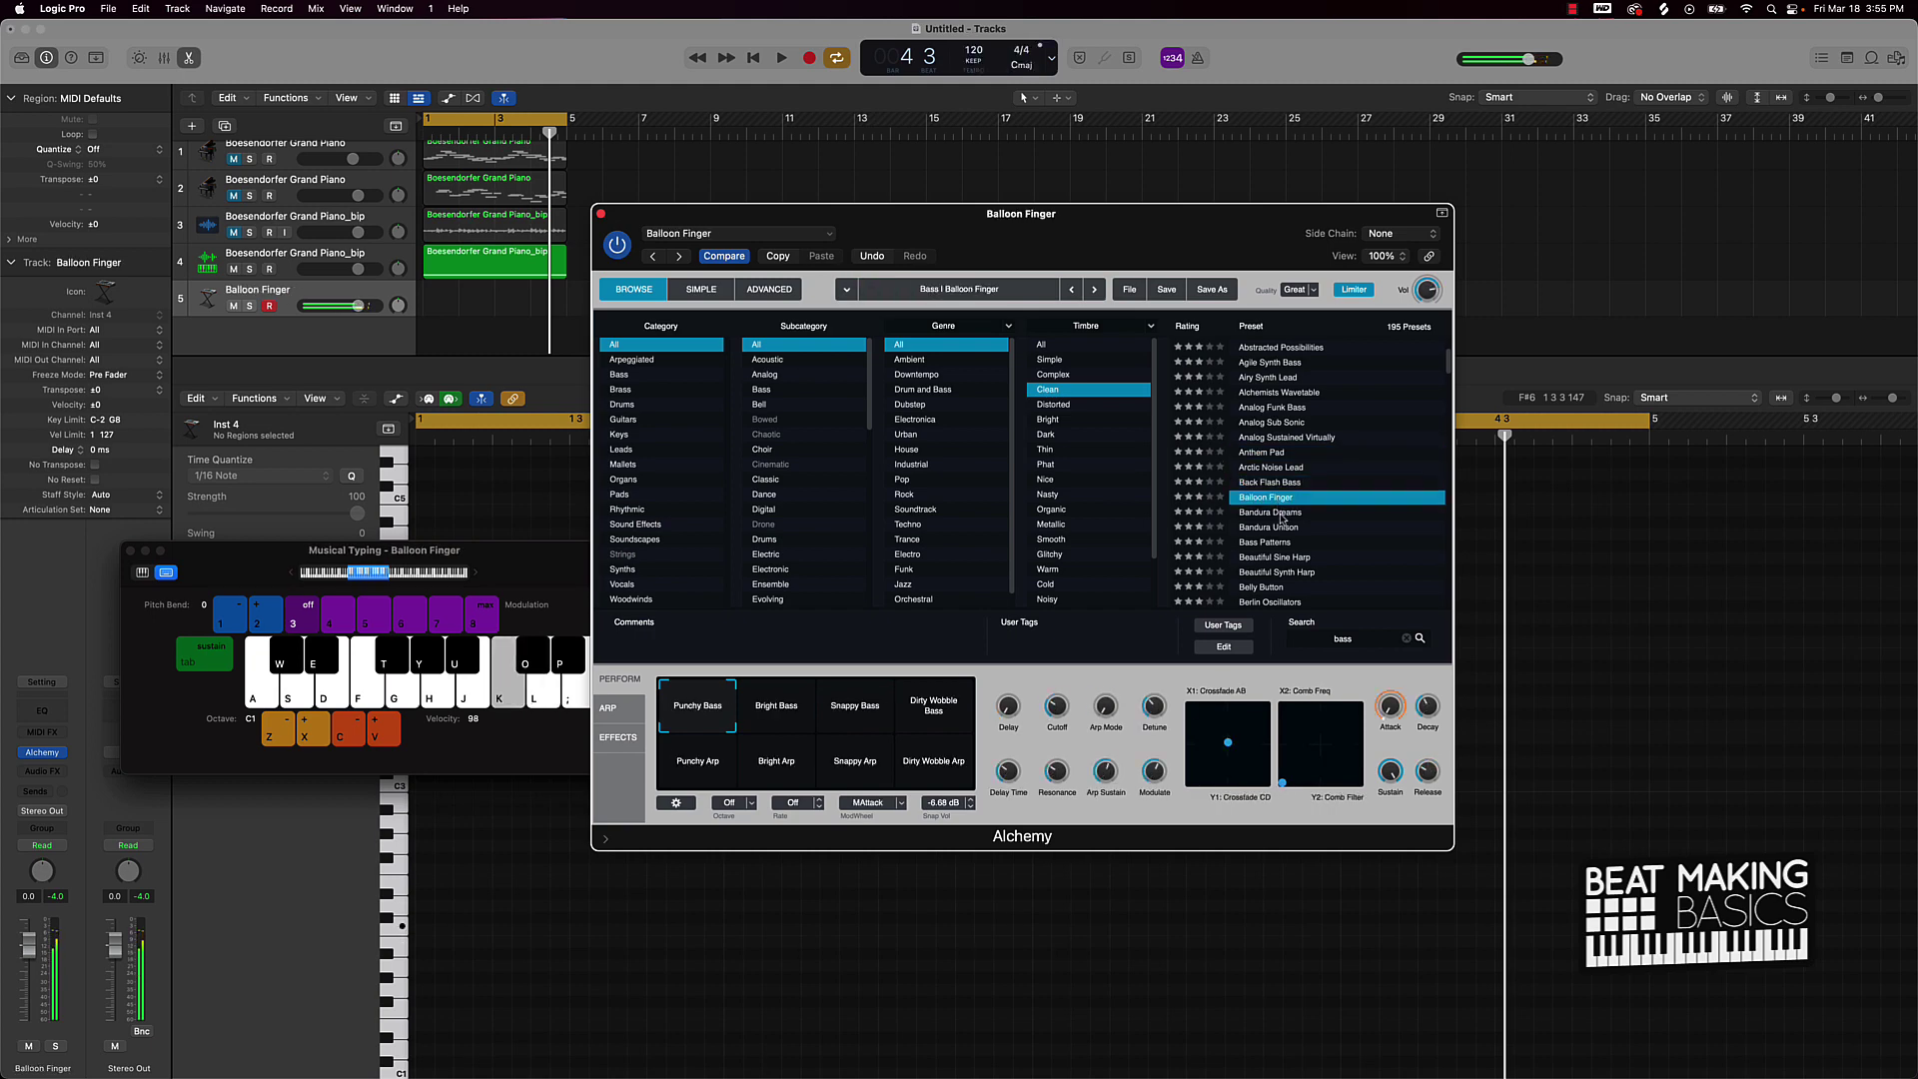
left_click(1282, 513)
key("k")
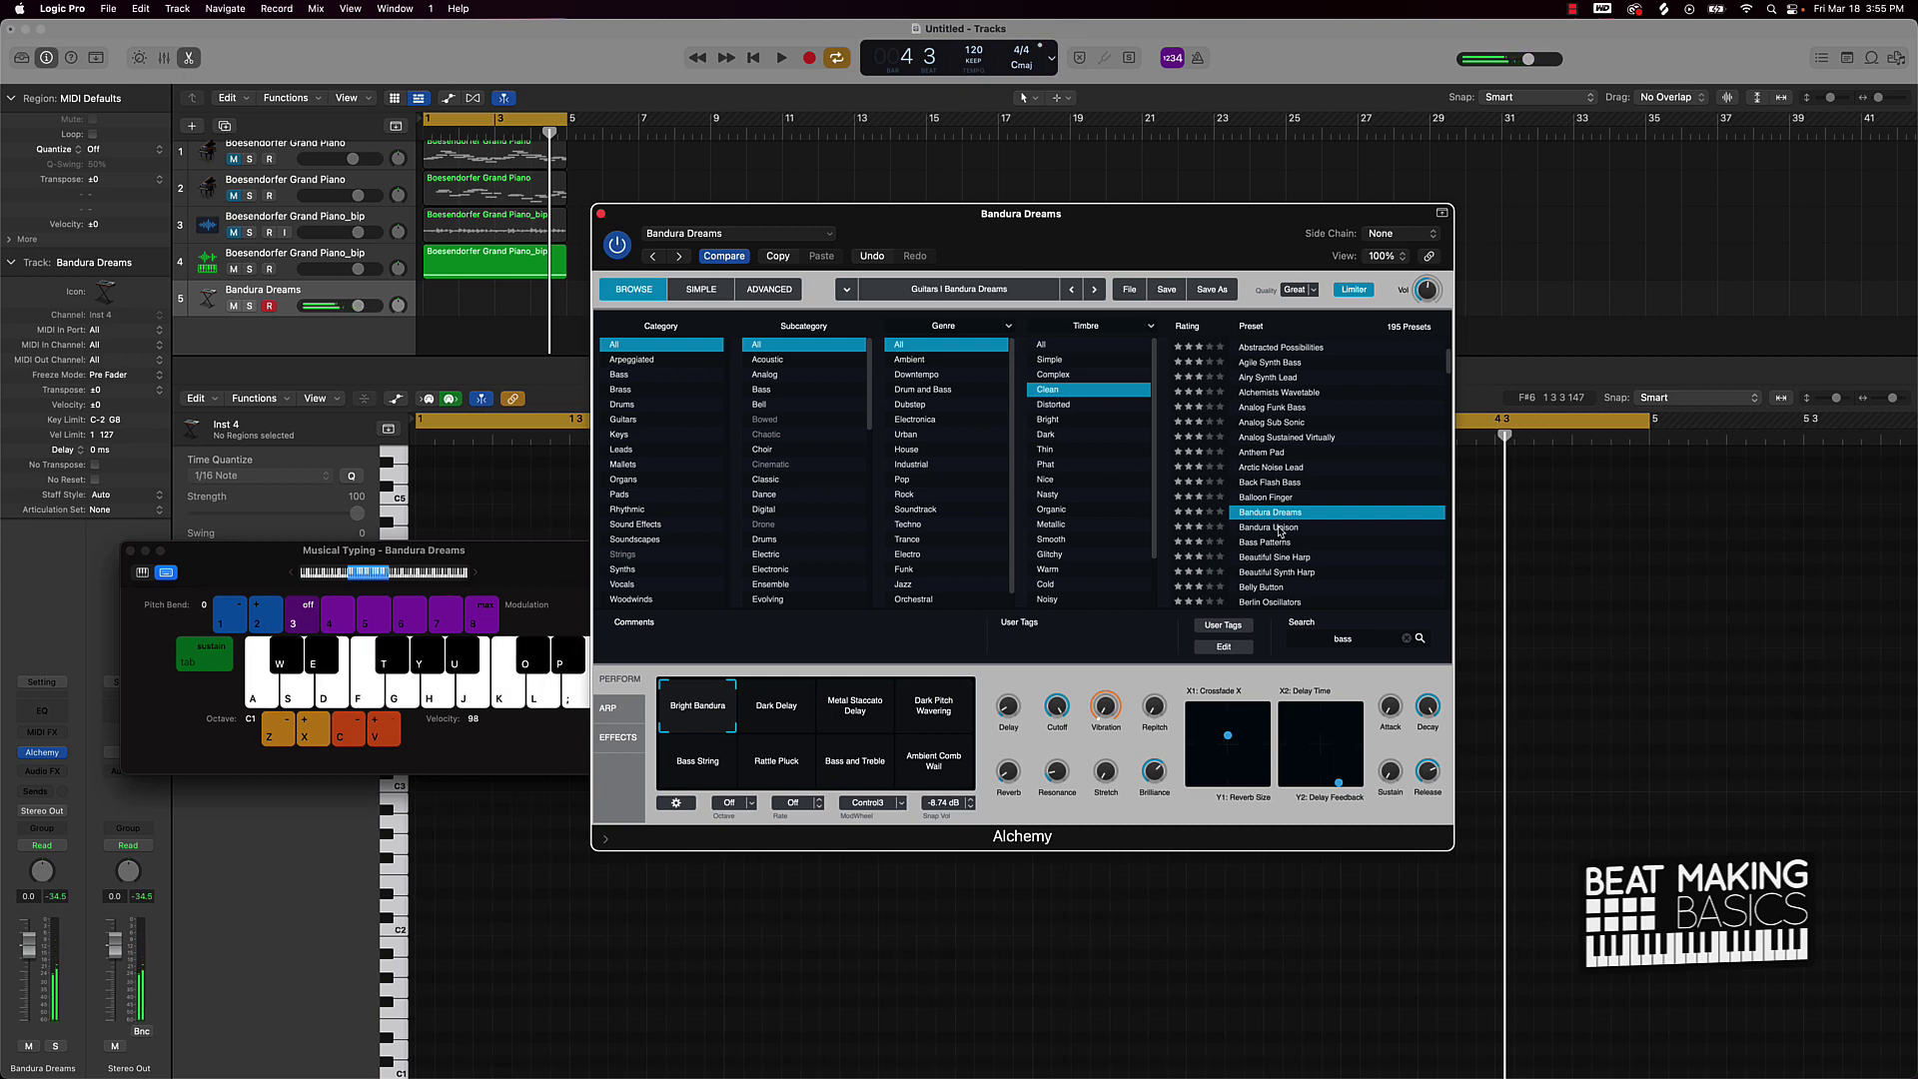
Play the four-bar loop and rehearse Bandura Dreams bass notes over the resampled melody
key("space")
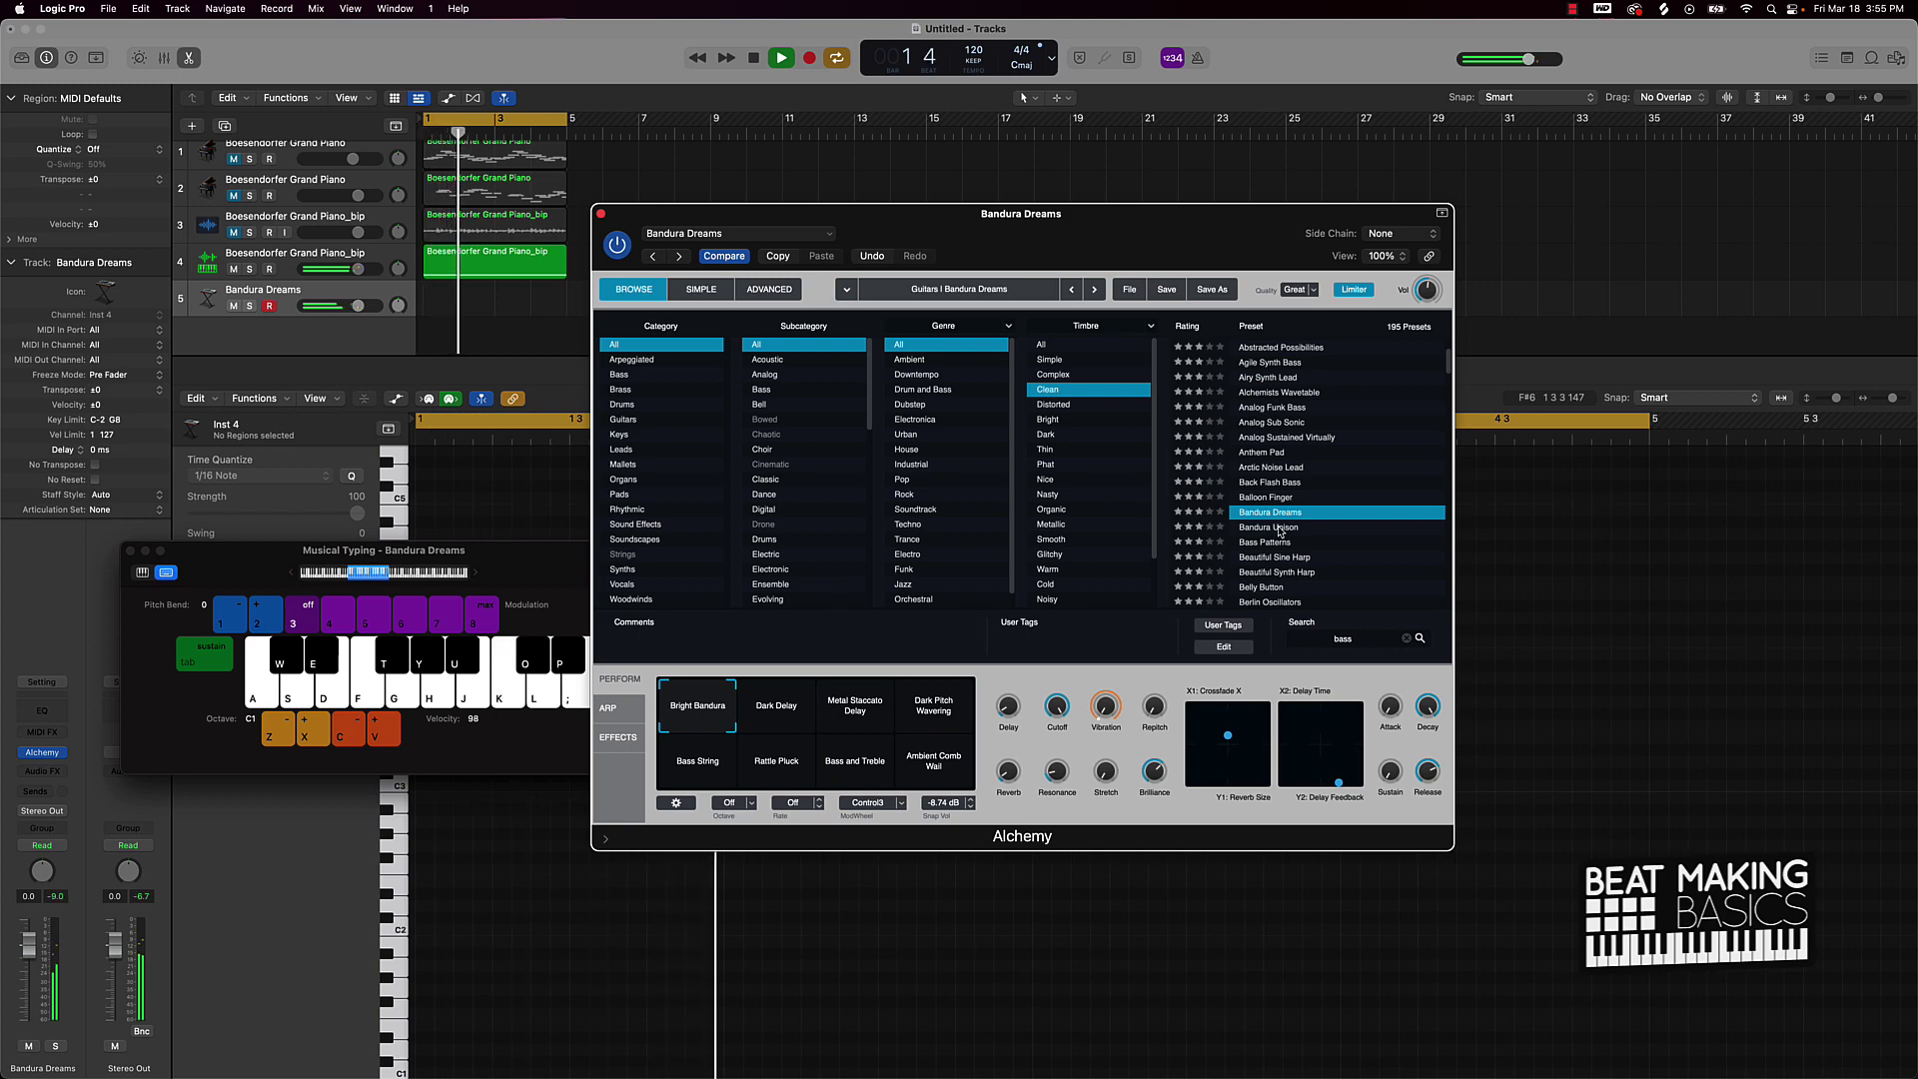
key("j")
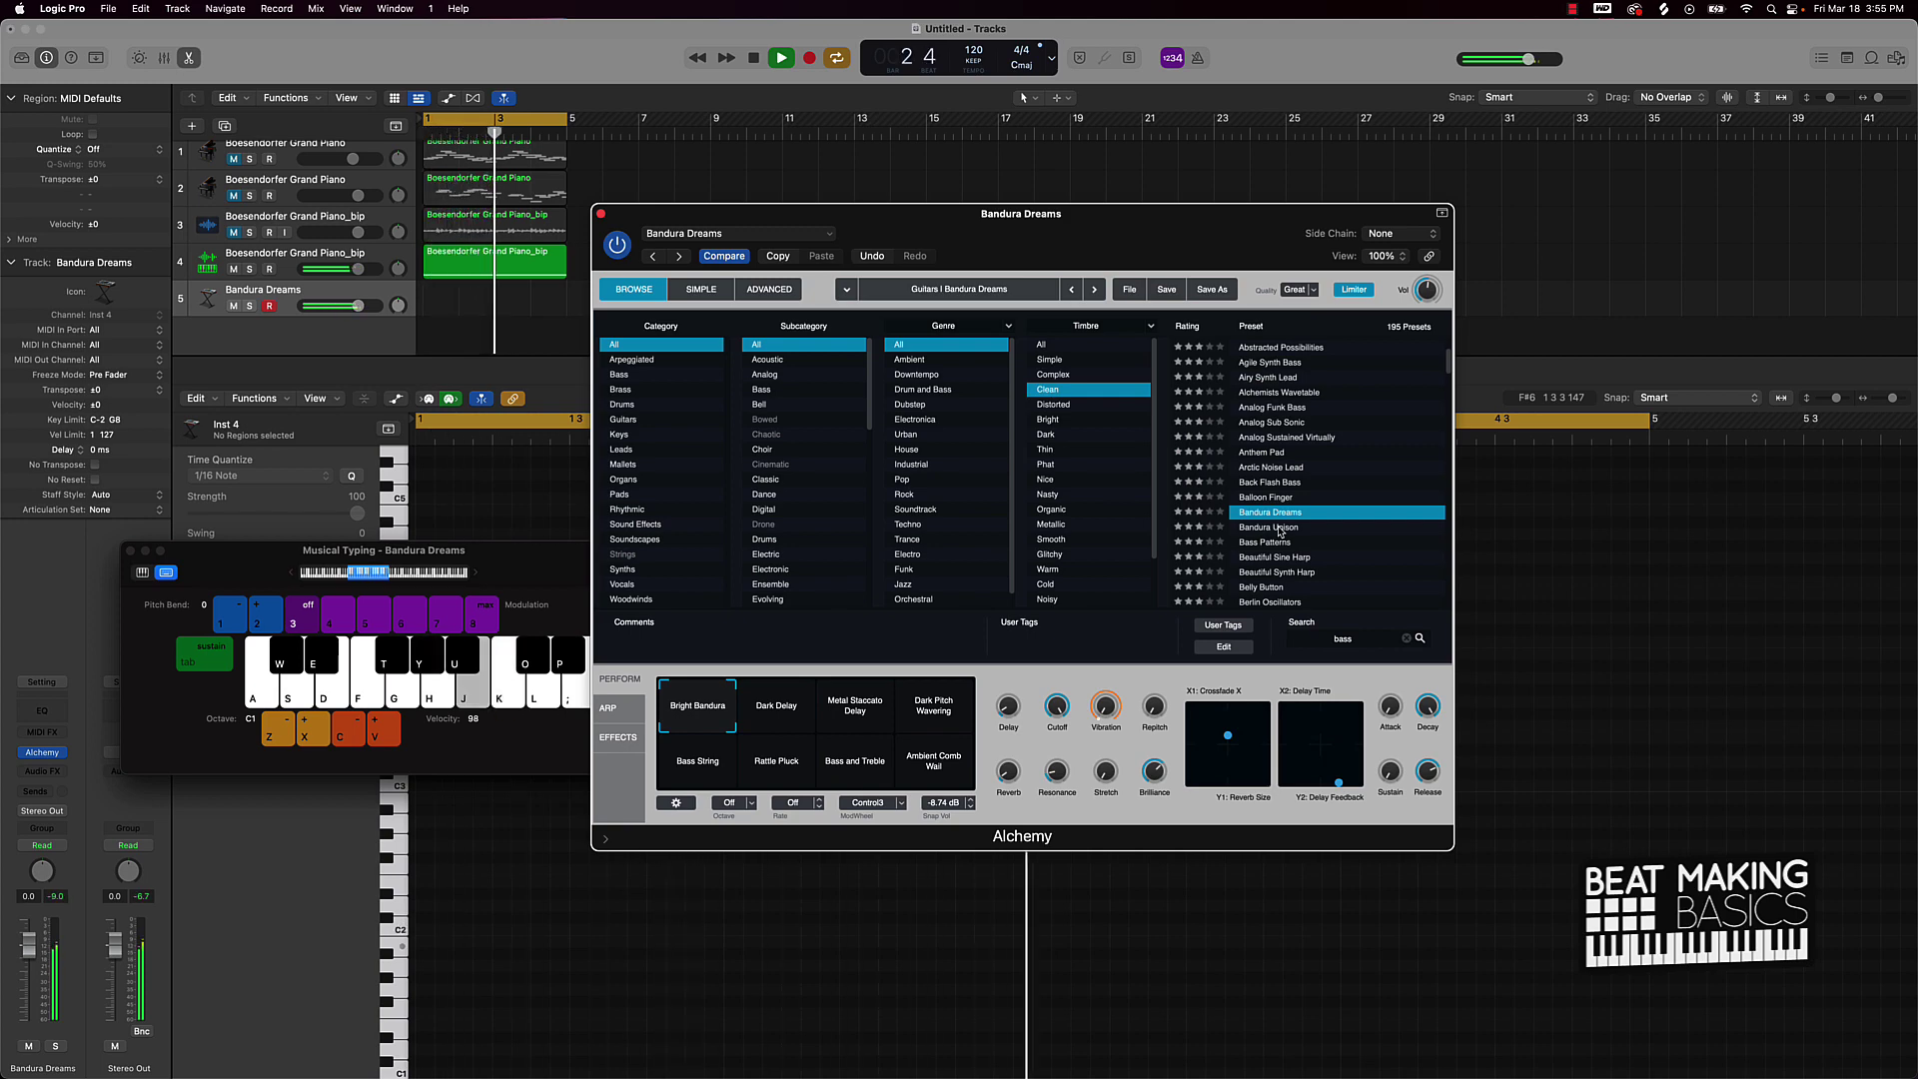
key("j")
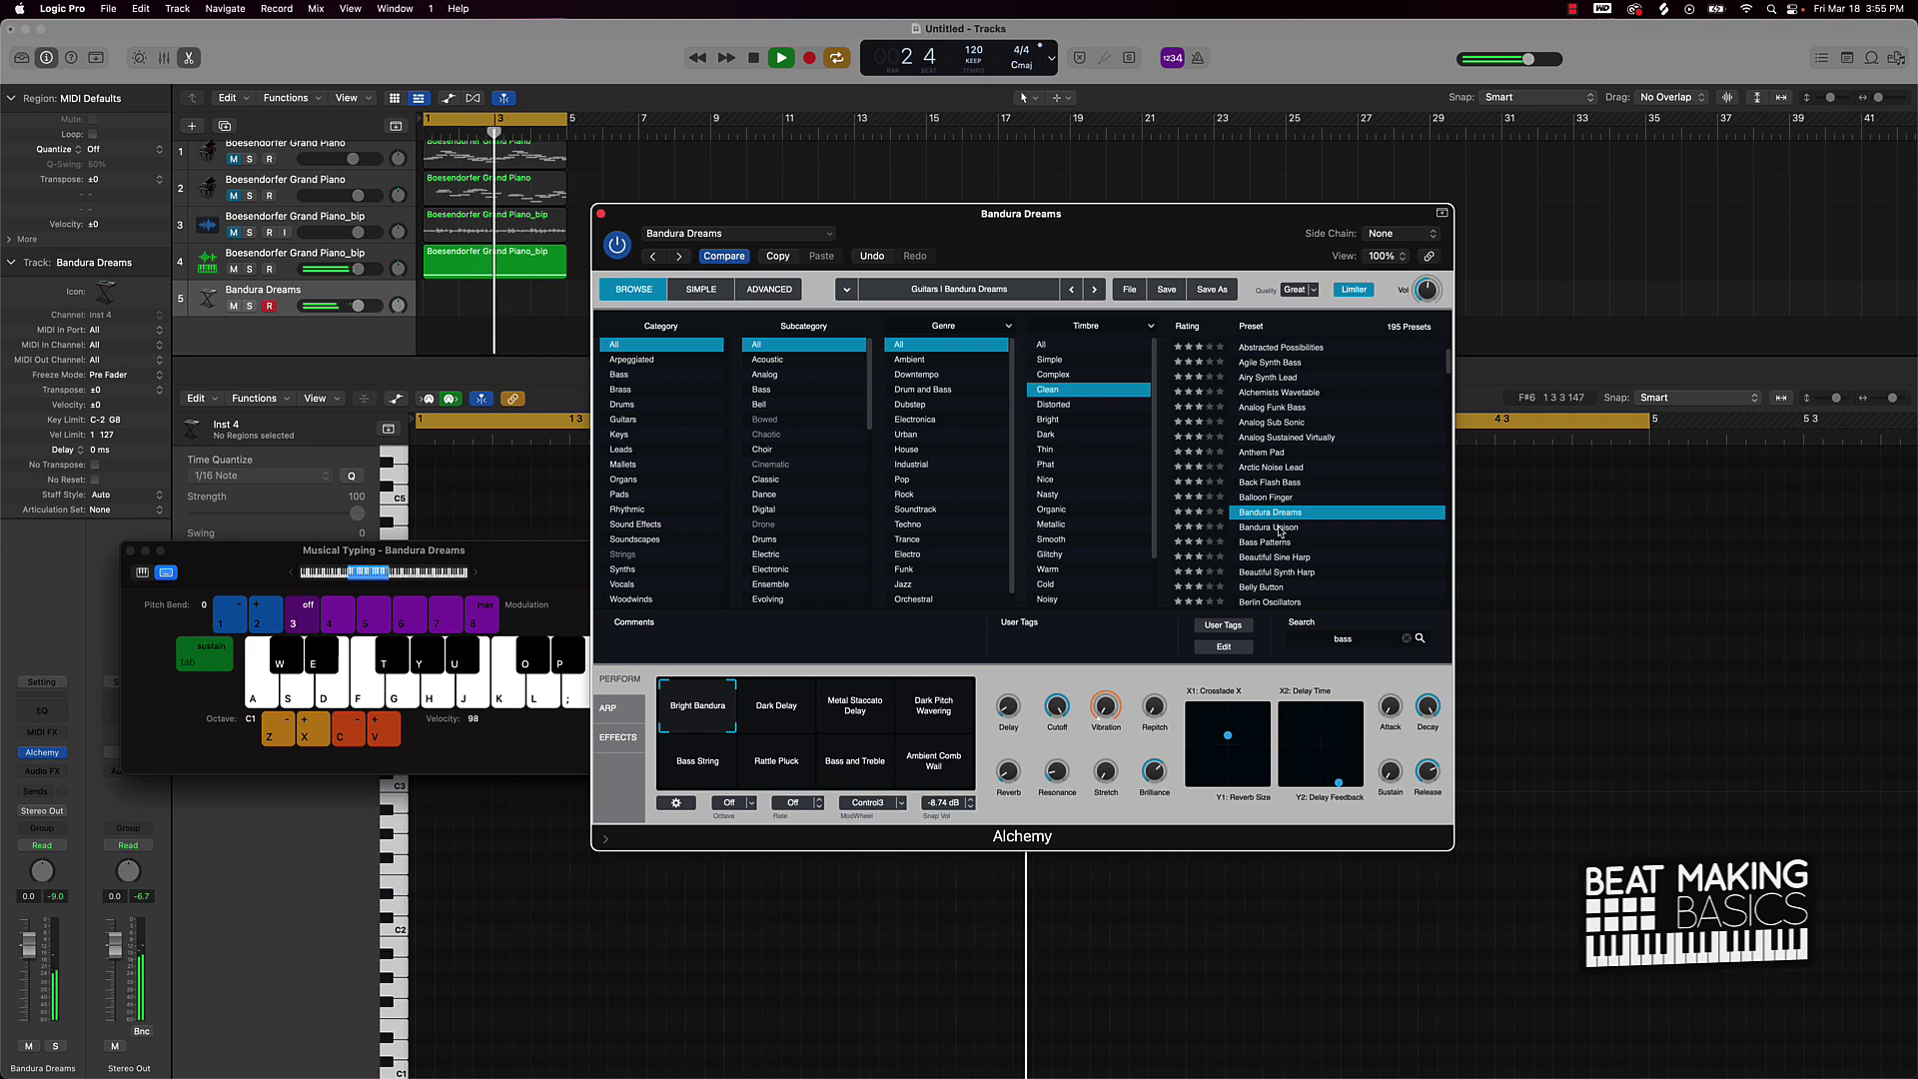
key("k")
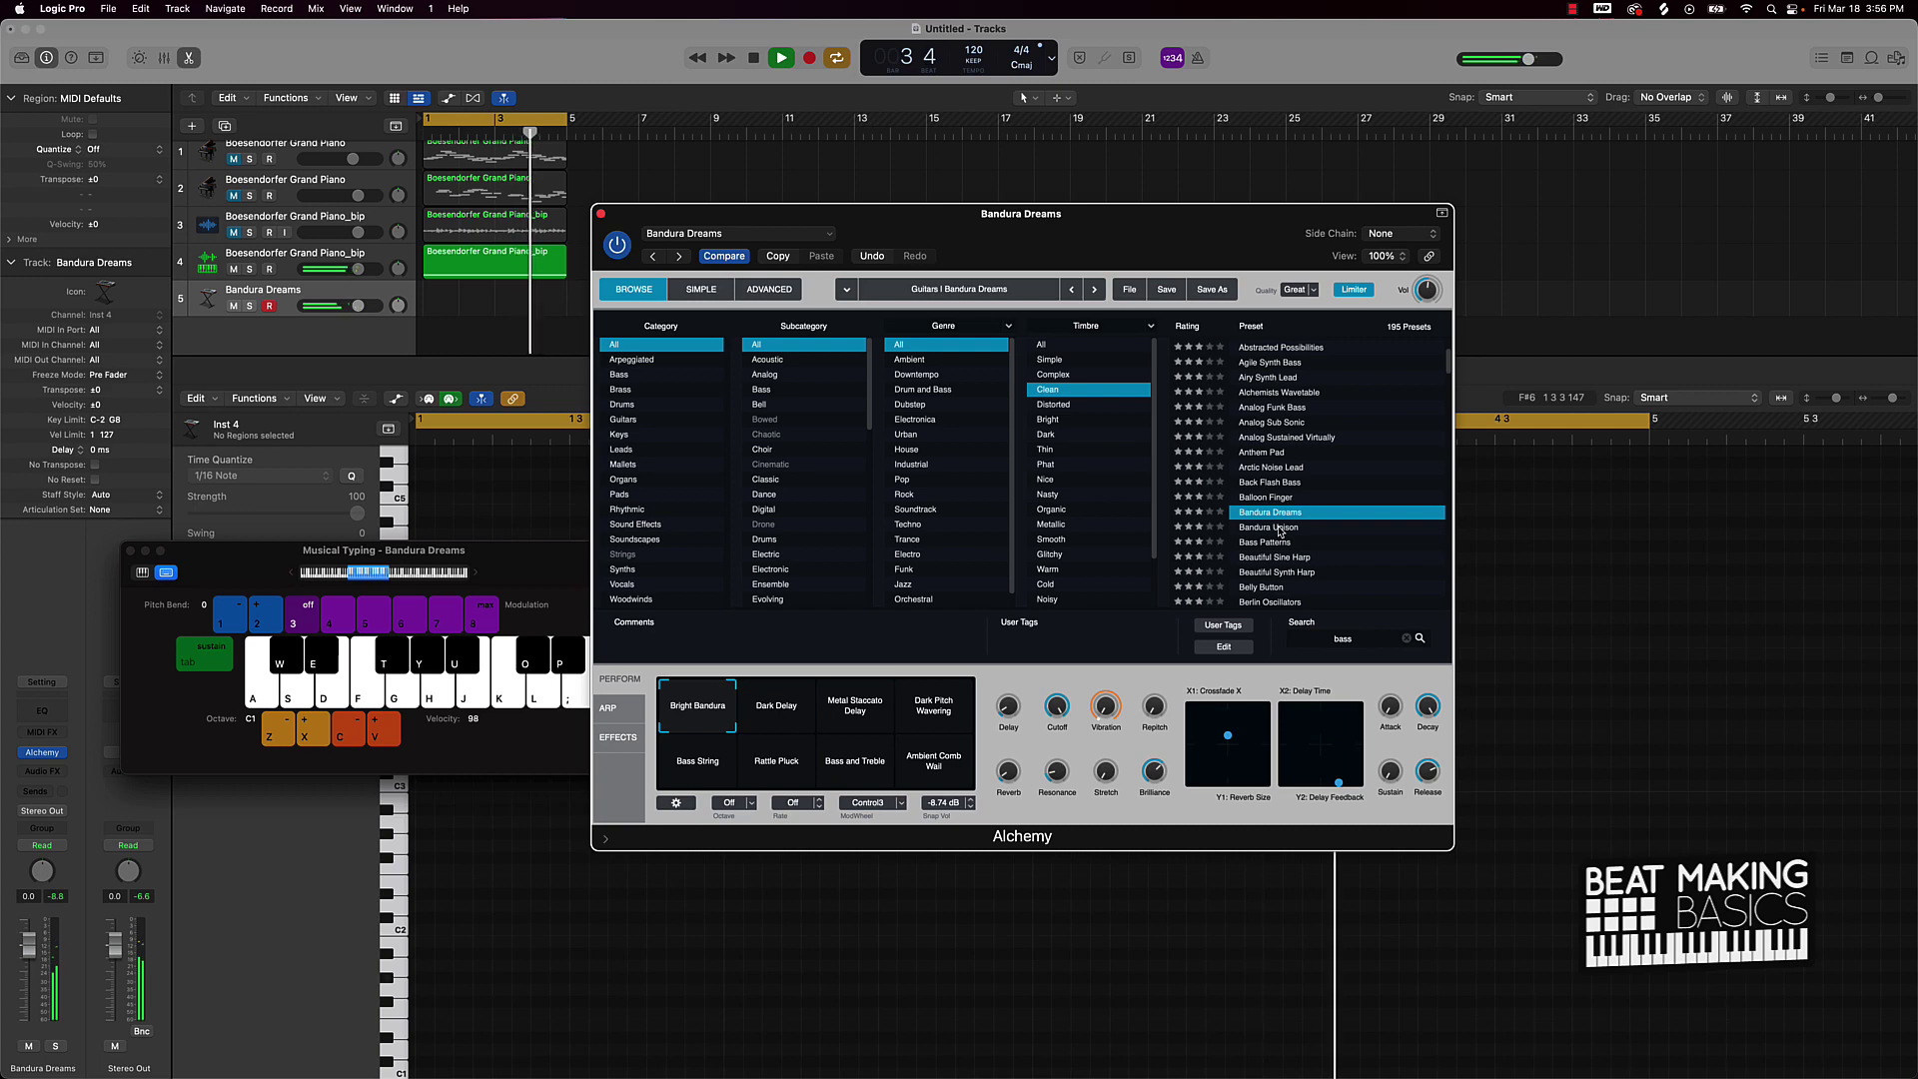
key("r")
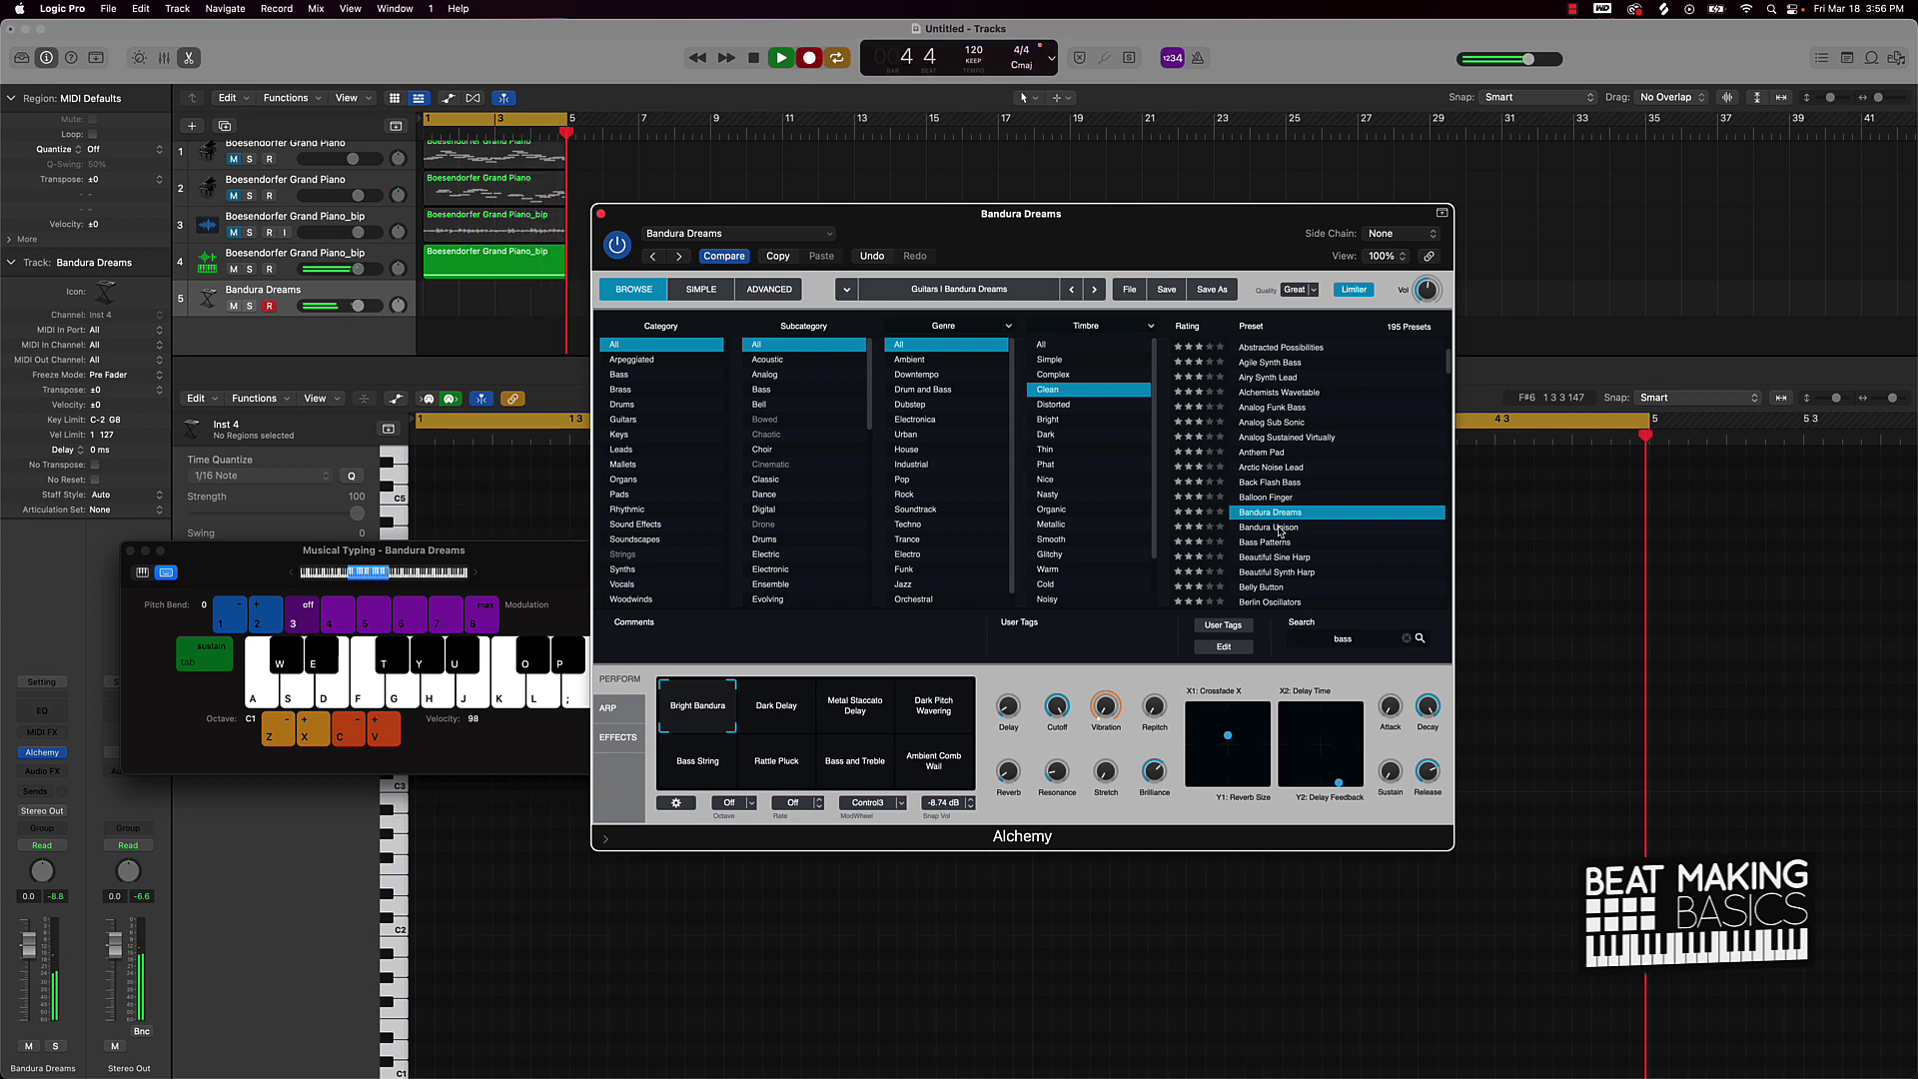
key("k")
key("l")
key("p")
key("u")
key("g")
key("k")
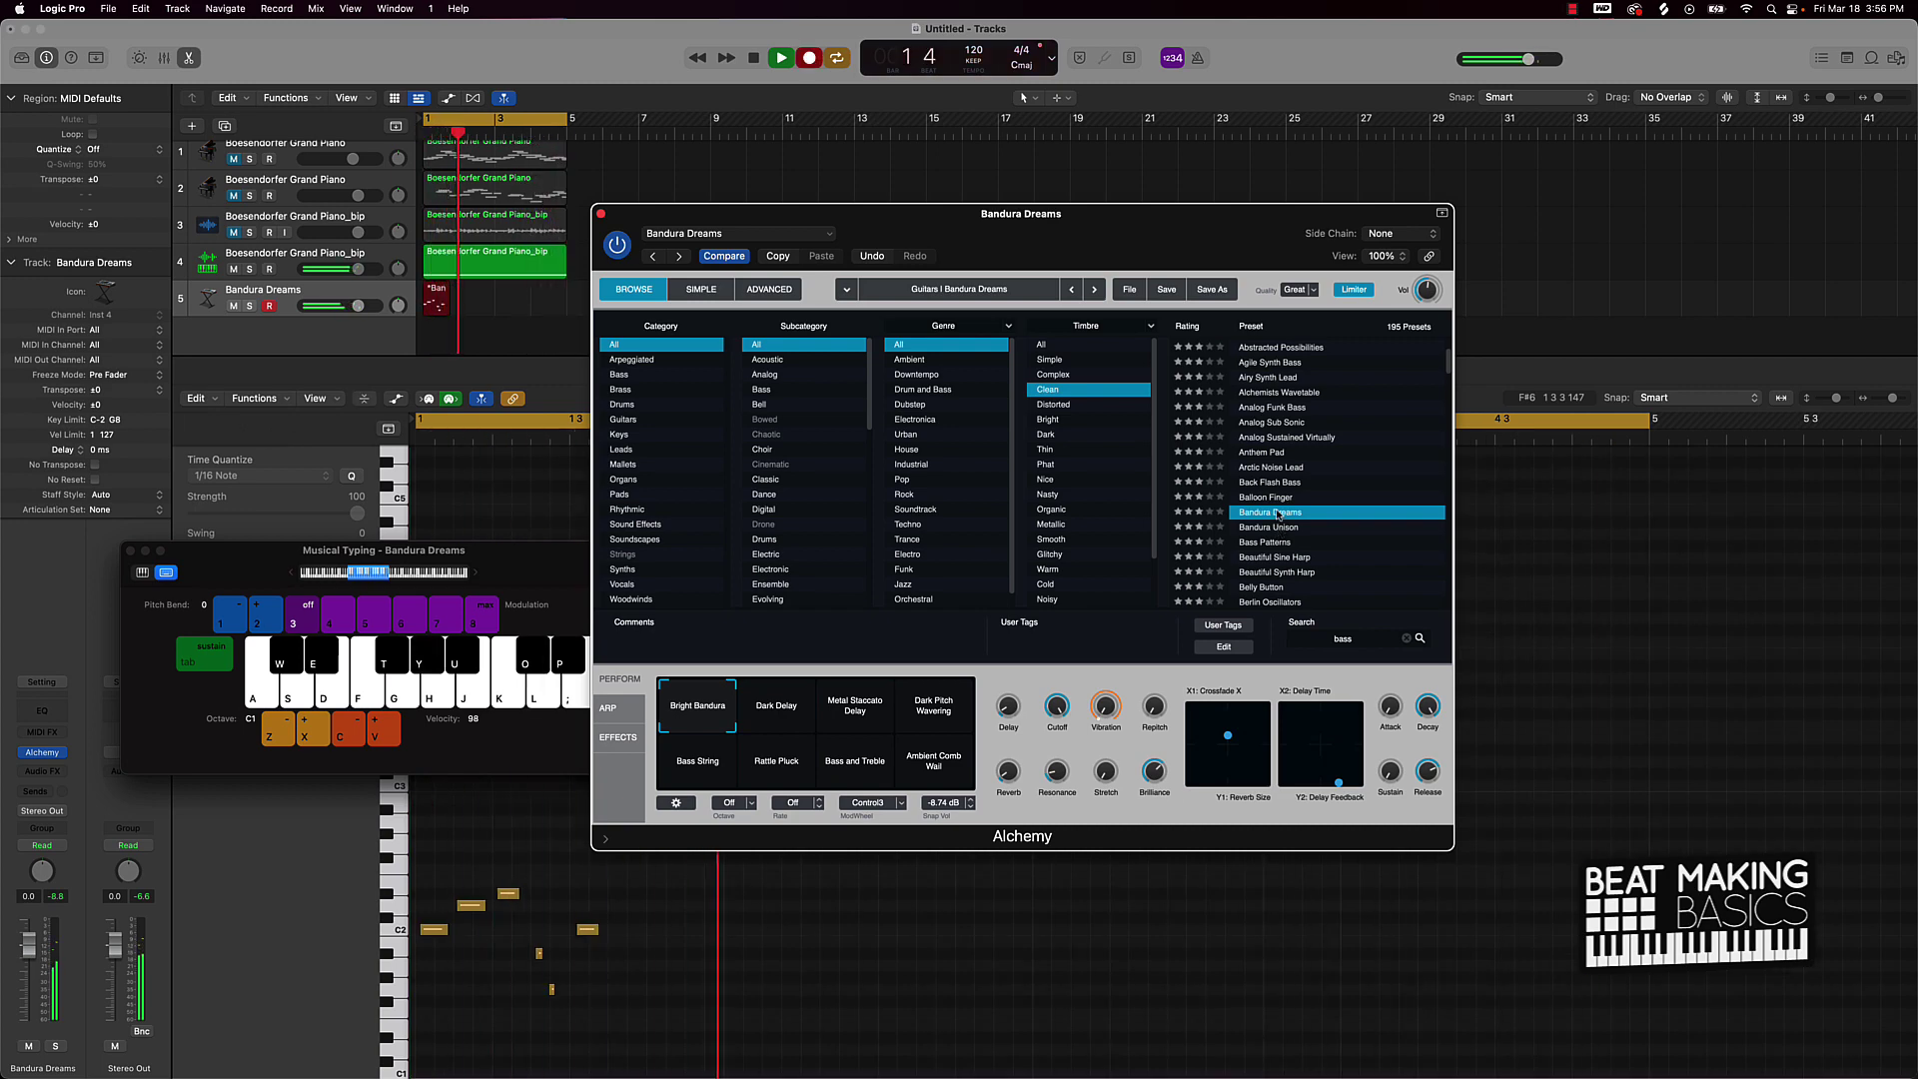
key("space")
key("cmd+z")
key("k")
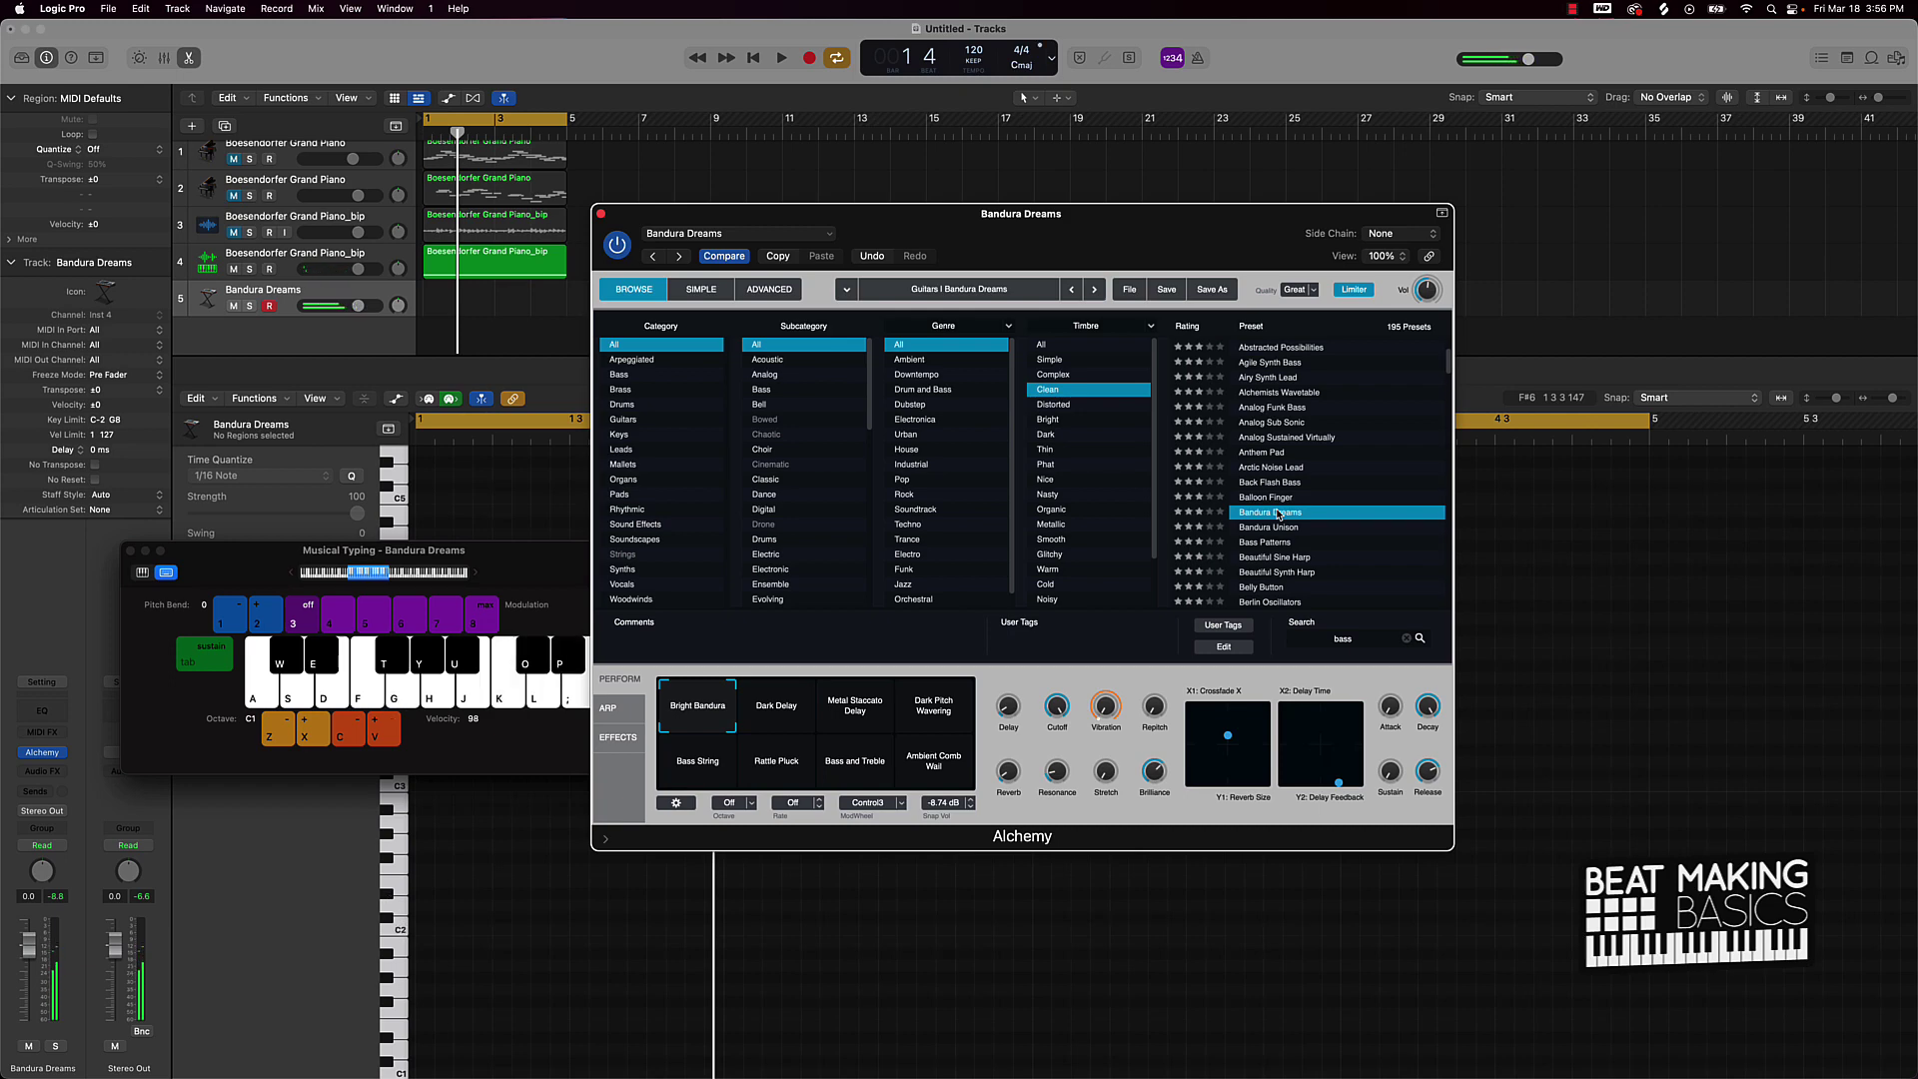
Record a four-bar Bandura Dreams bass line over the looped resampled melody
key("r")
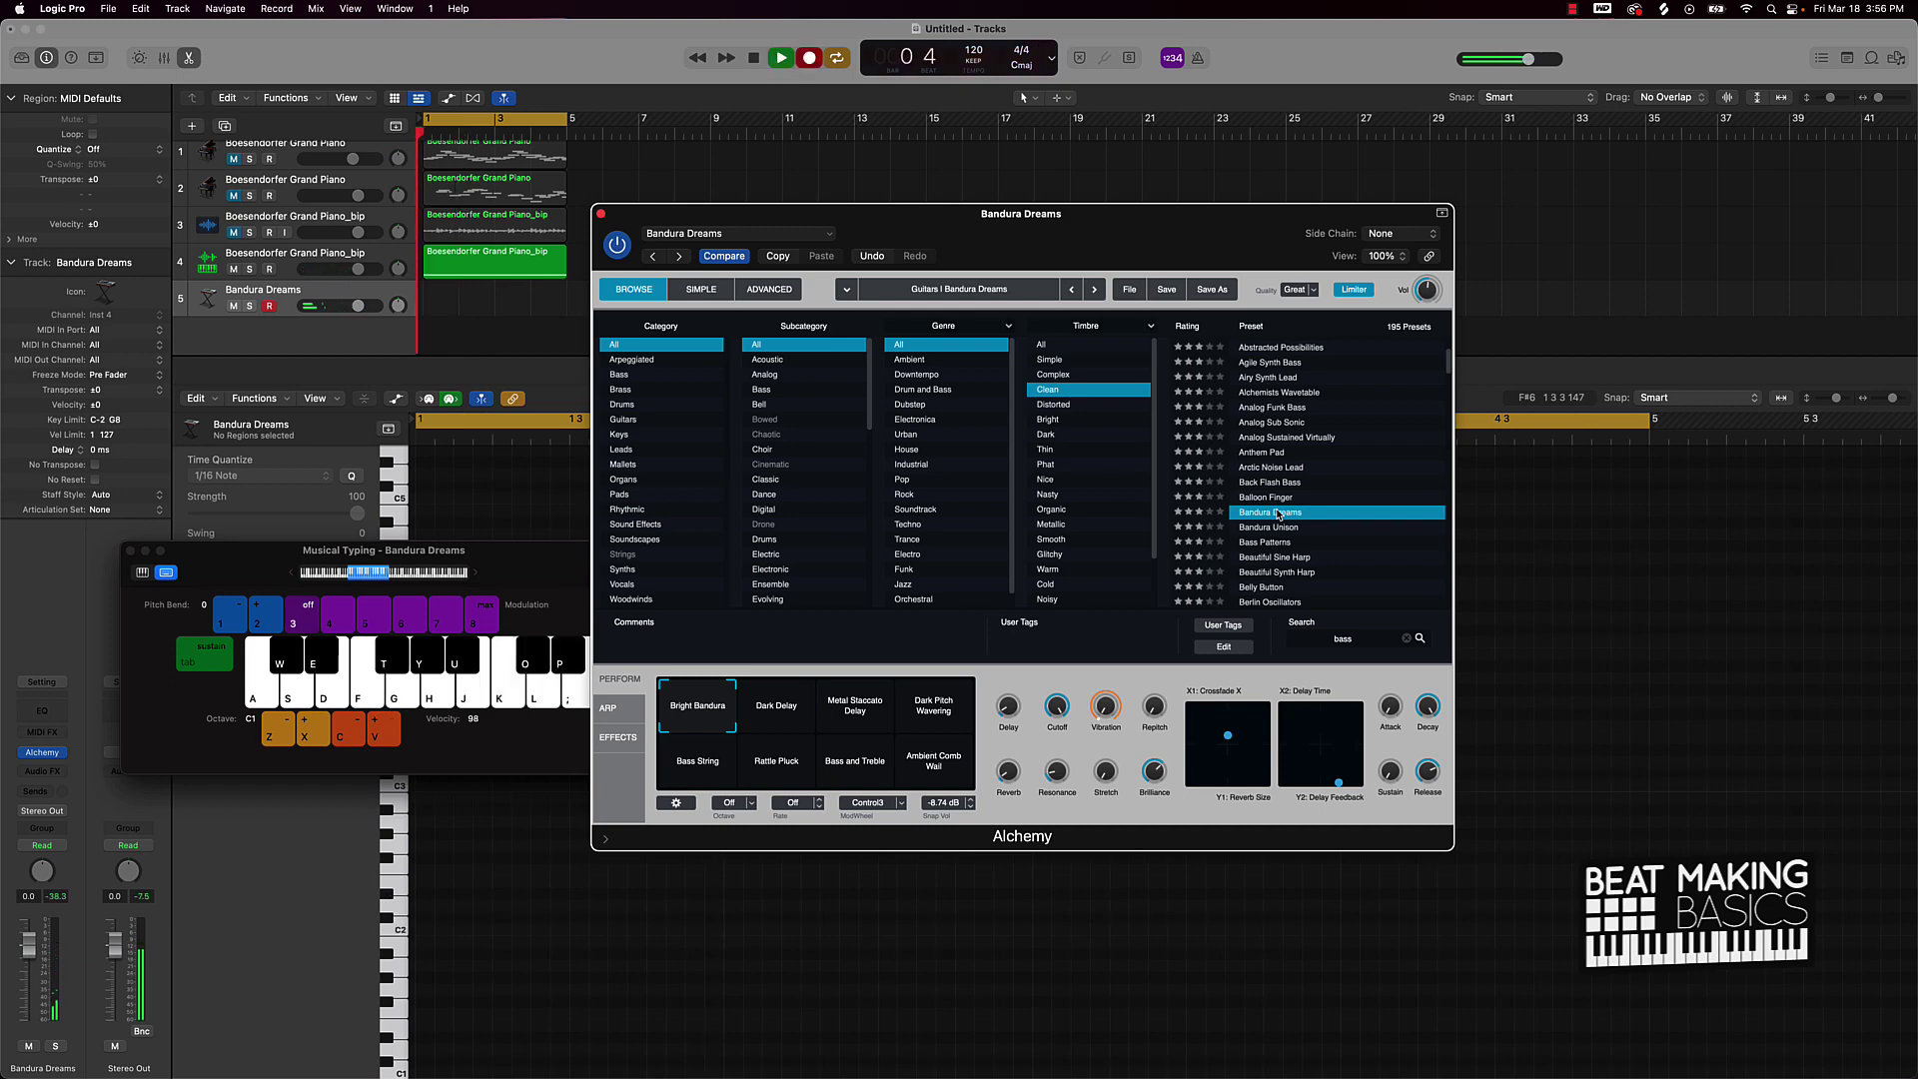
key("k")
key("l")
key("p")
key("g")
key("k")
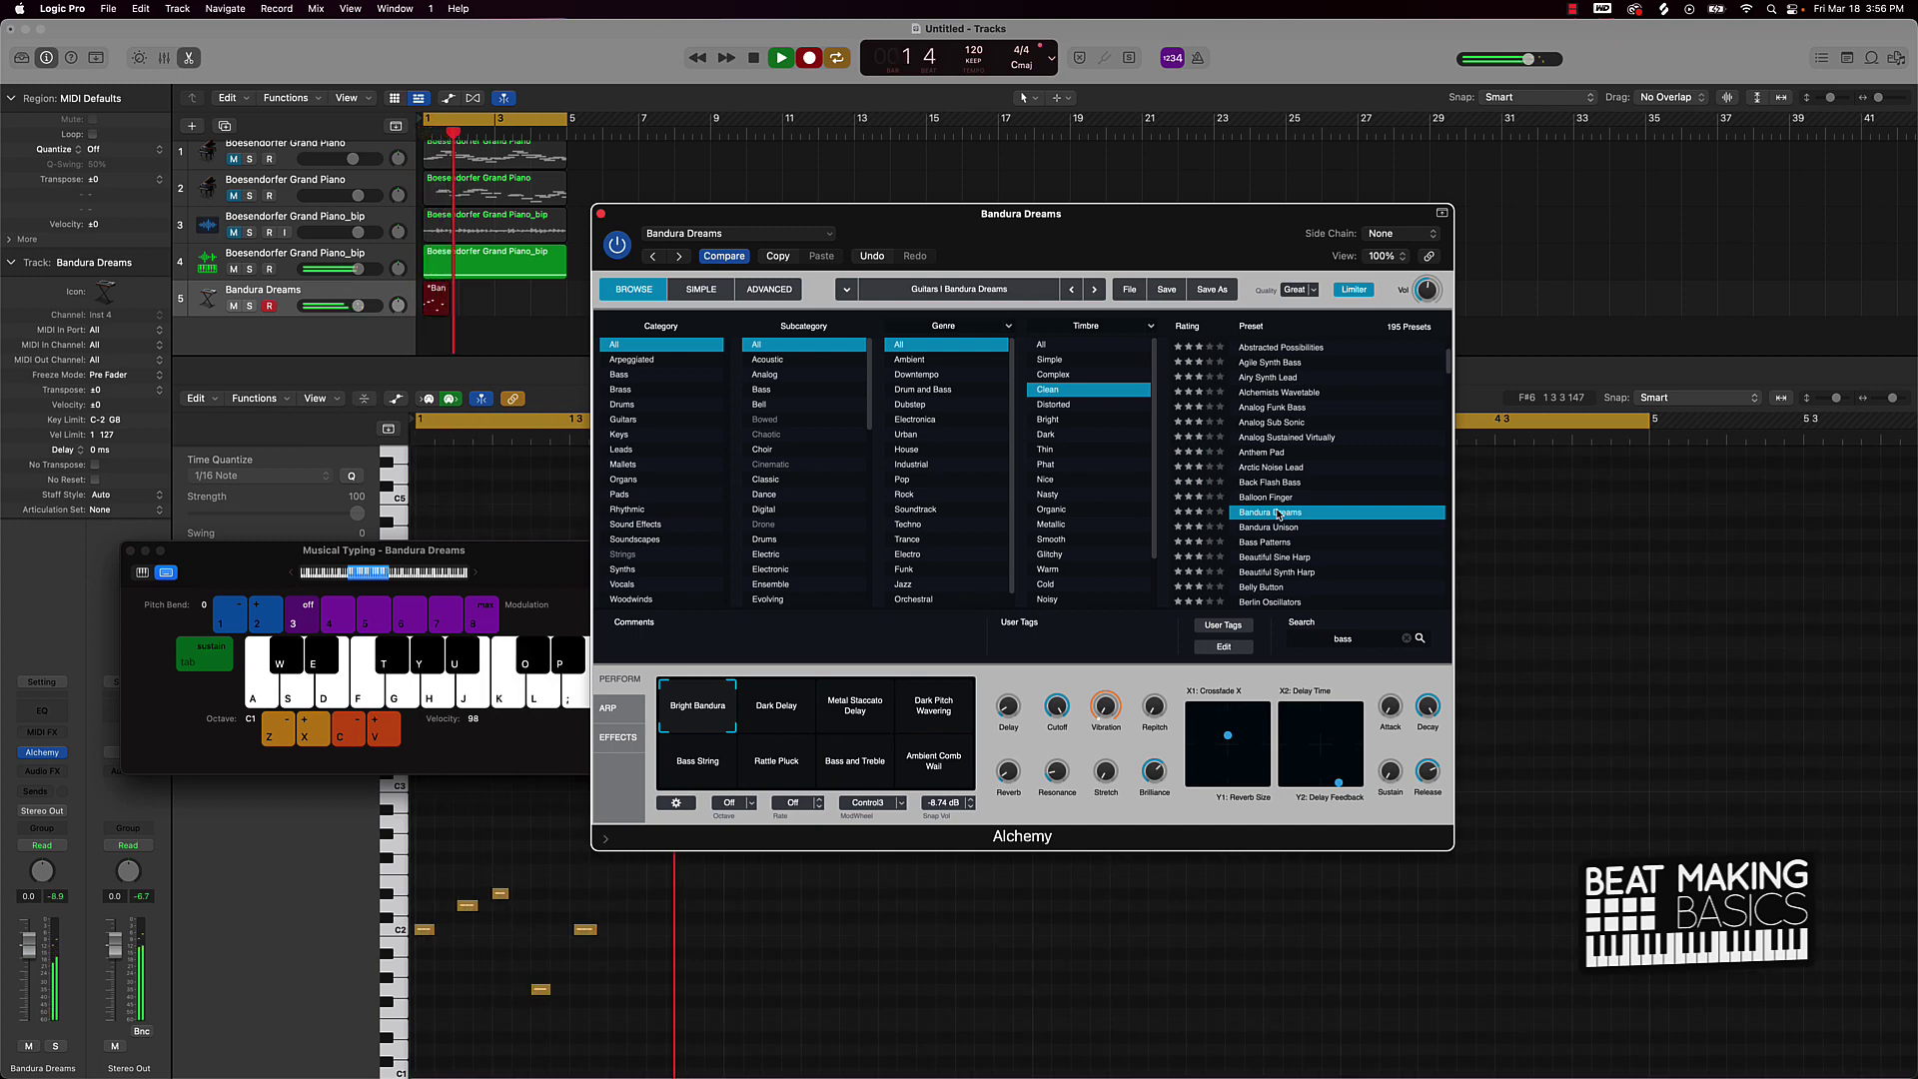
key("y")
key("j")
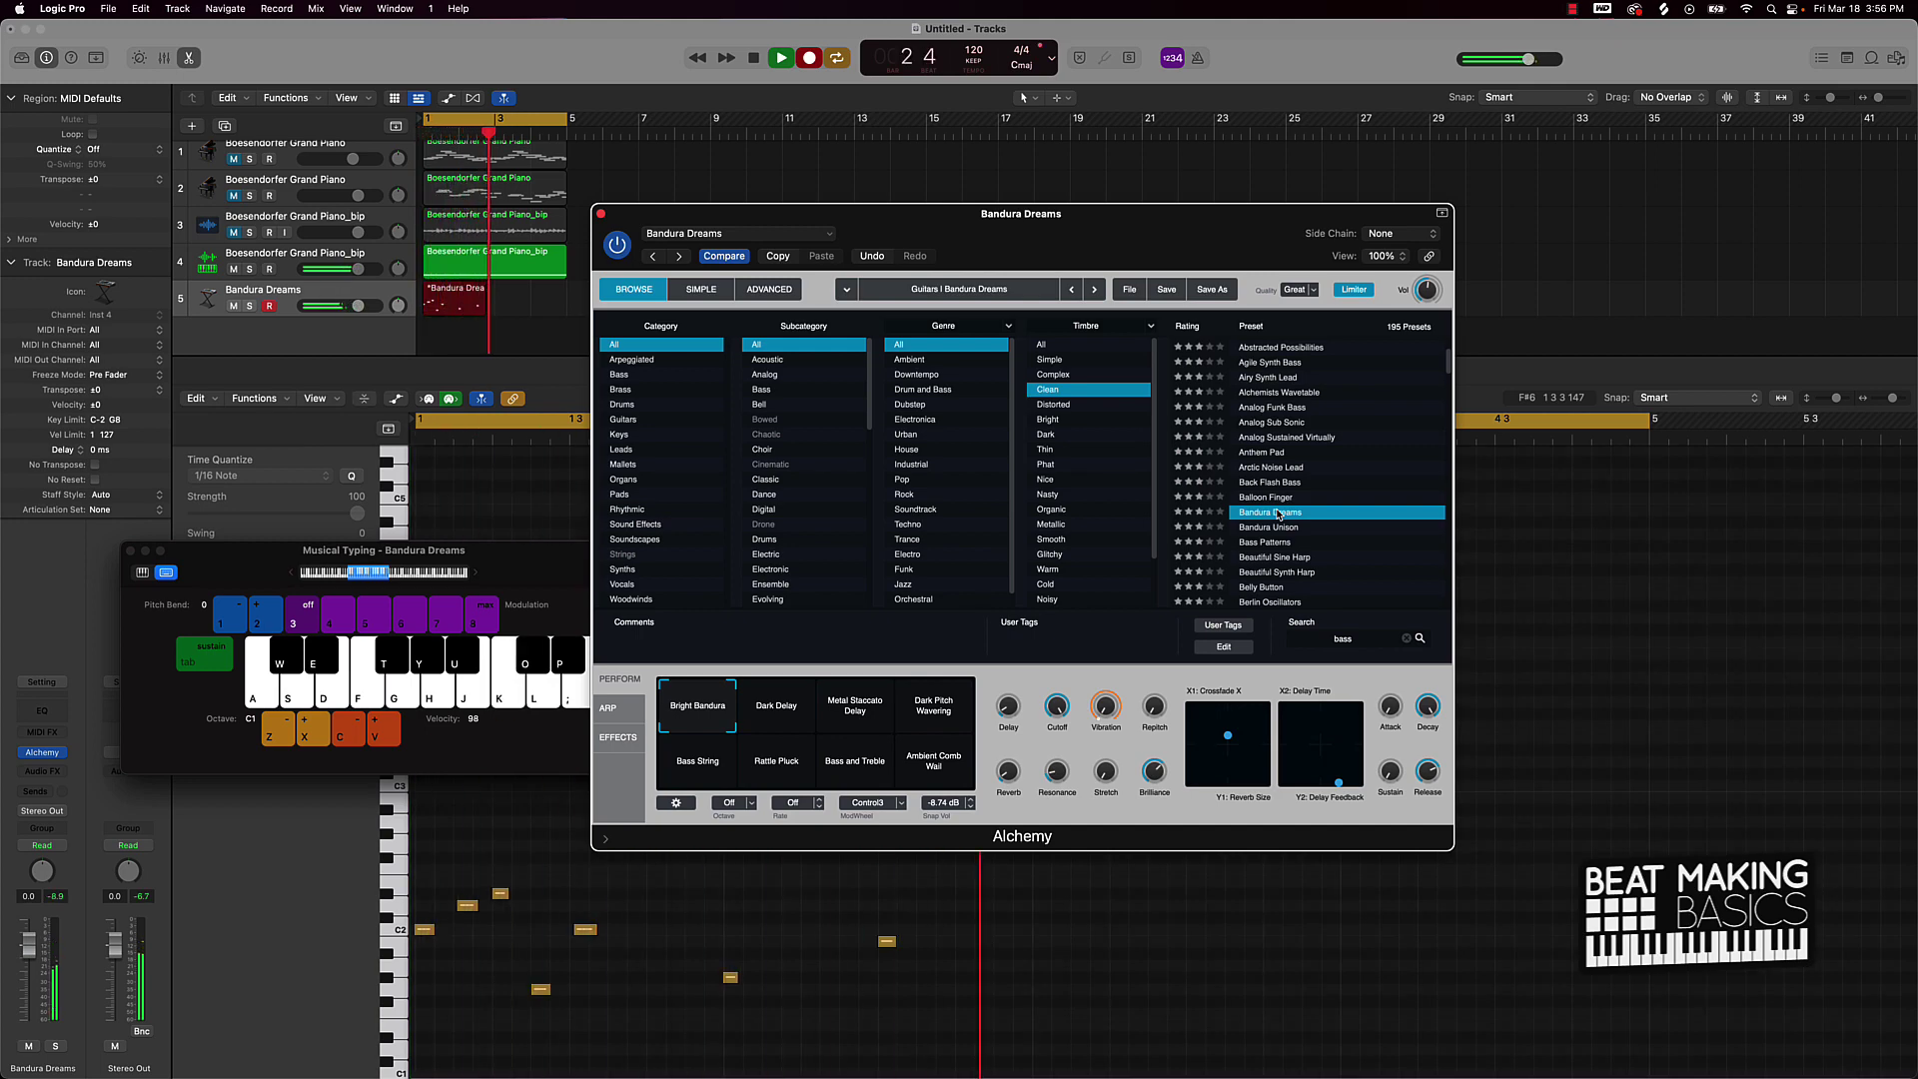
key("k")
key("l")
key("p")
key("g")
key("k")
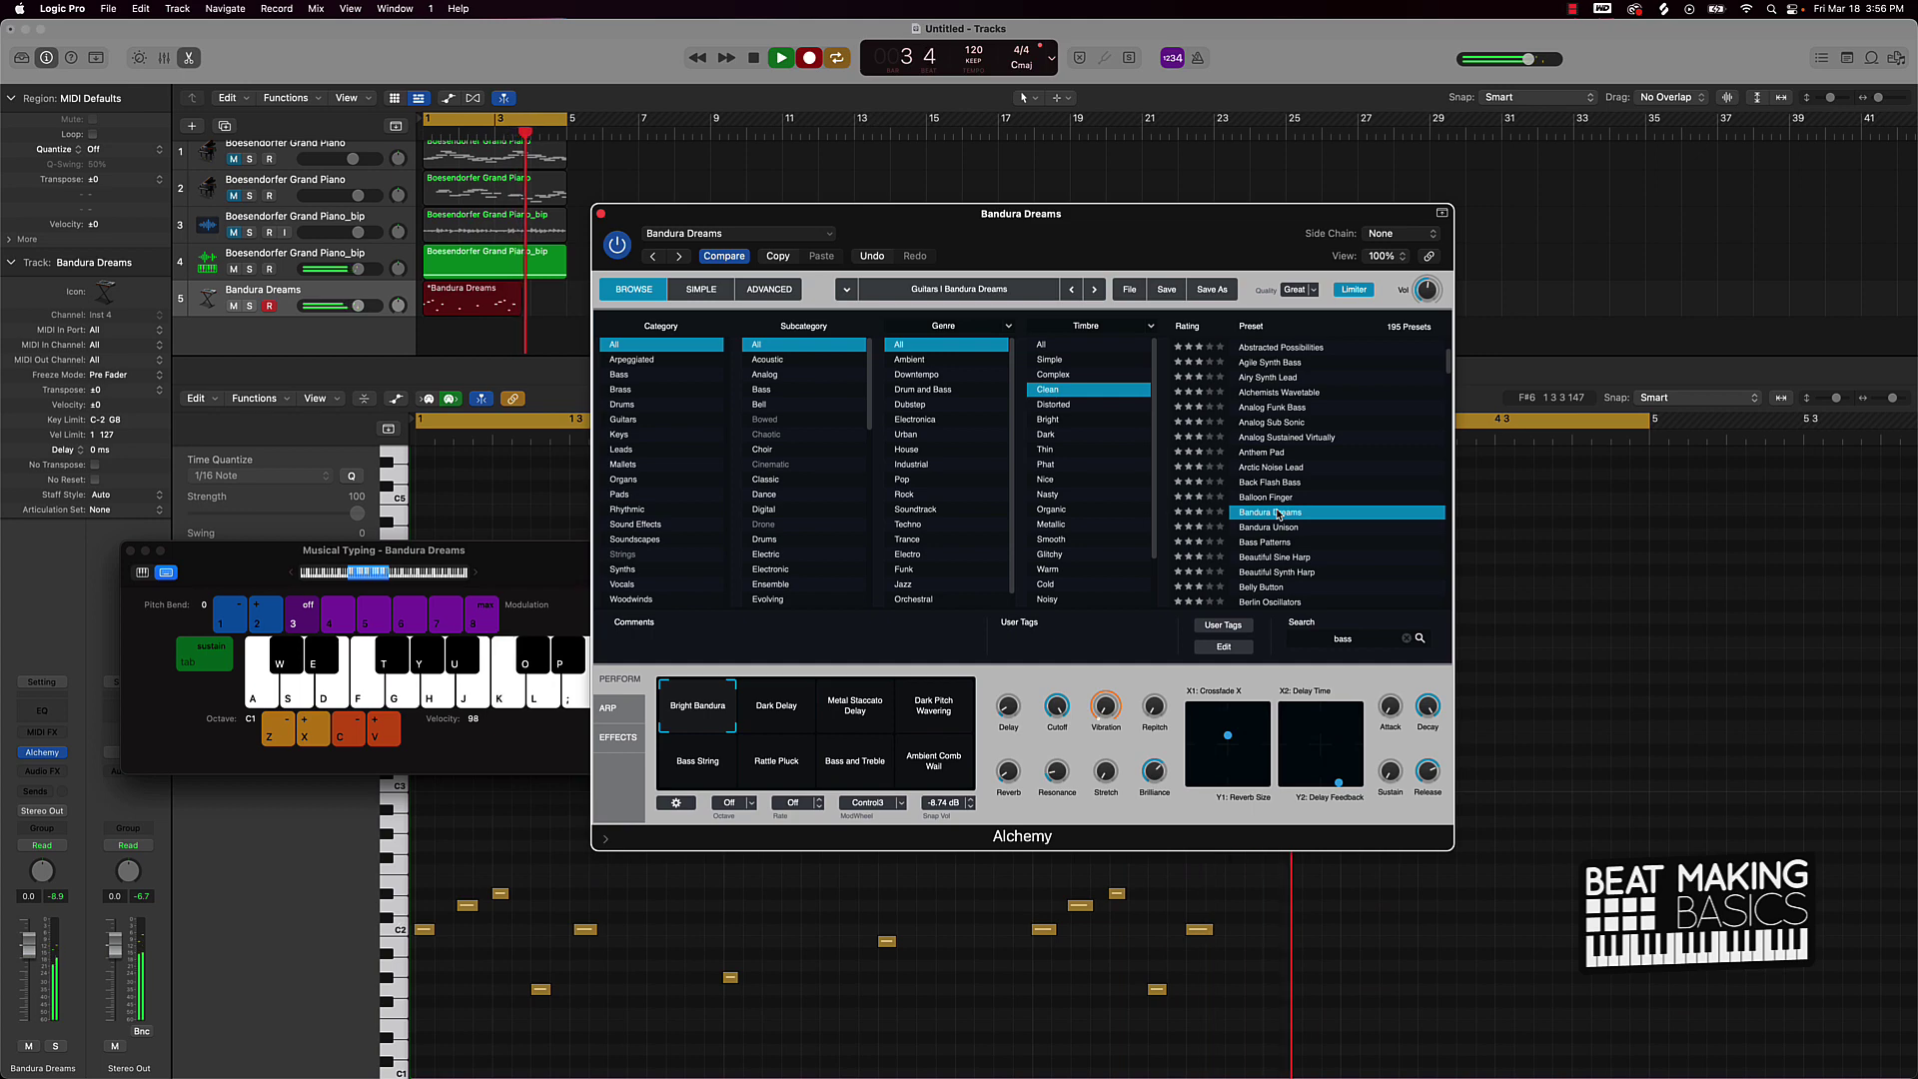
key("y")
key("u")
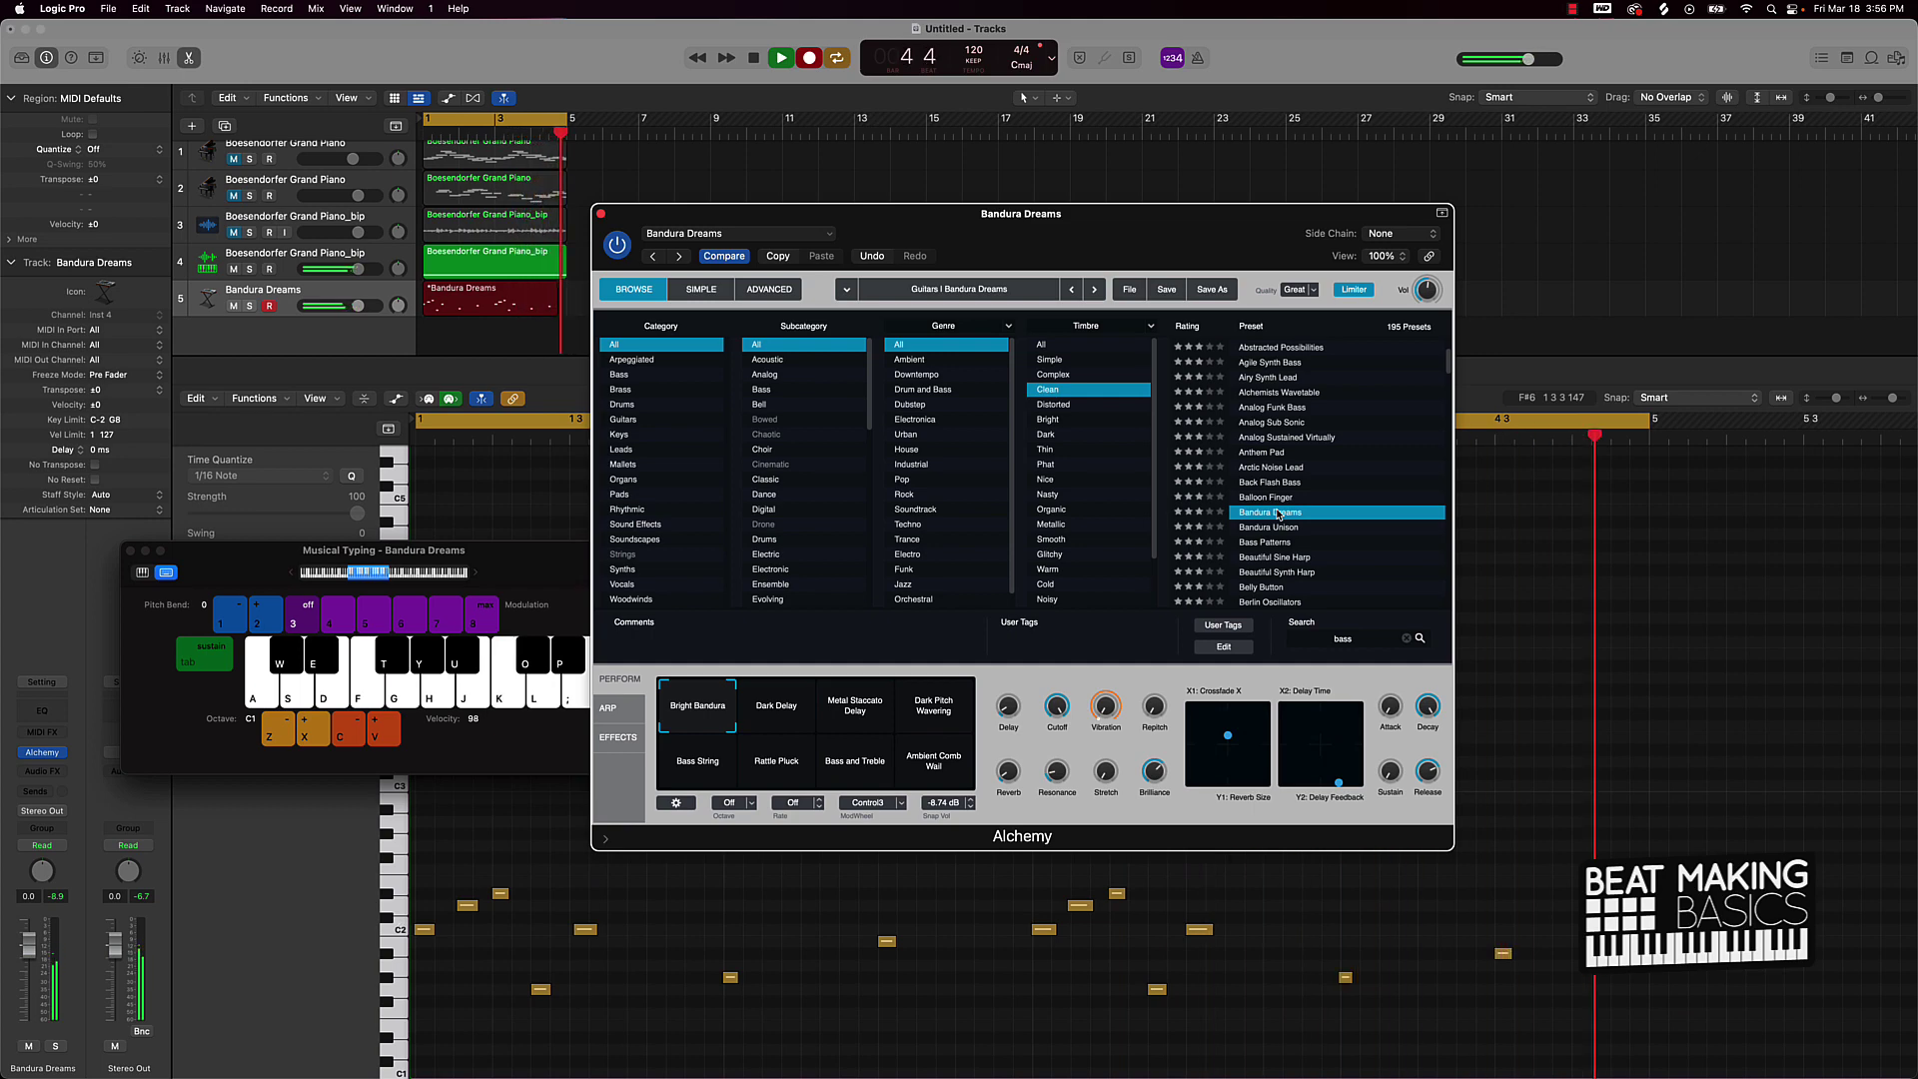
key("l")
key("k")
key("space")
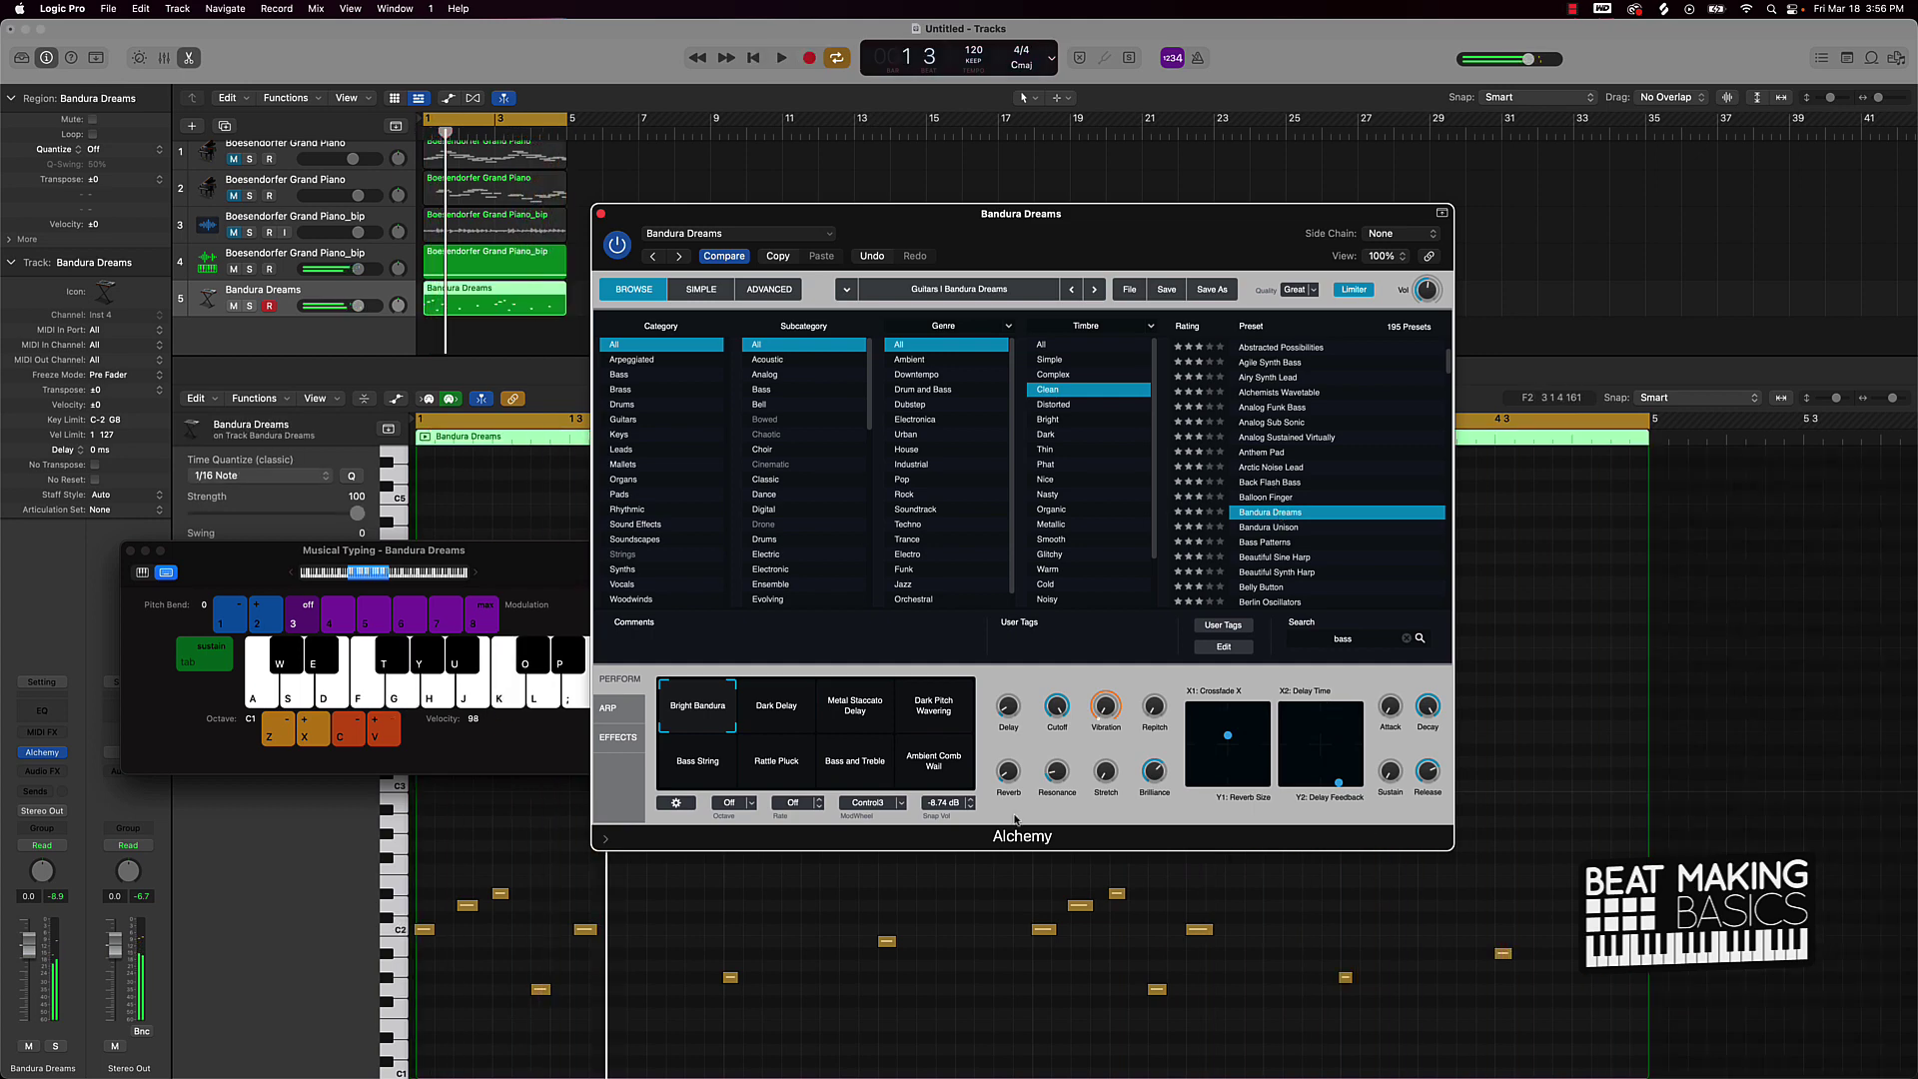
Close the Alchemy and Musical Typing windows and quantize all recorded bass notes to 1/16 Swing A
left_click(600, 215)
left_click(461, 301)
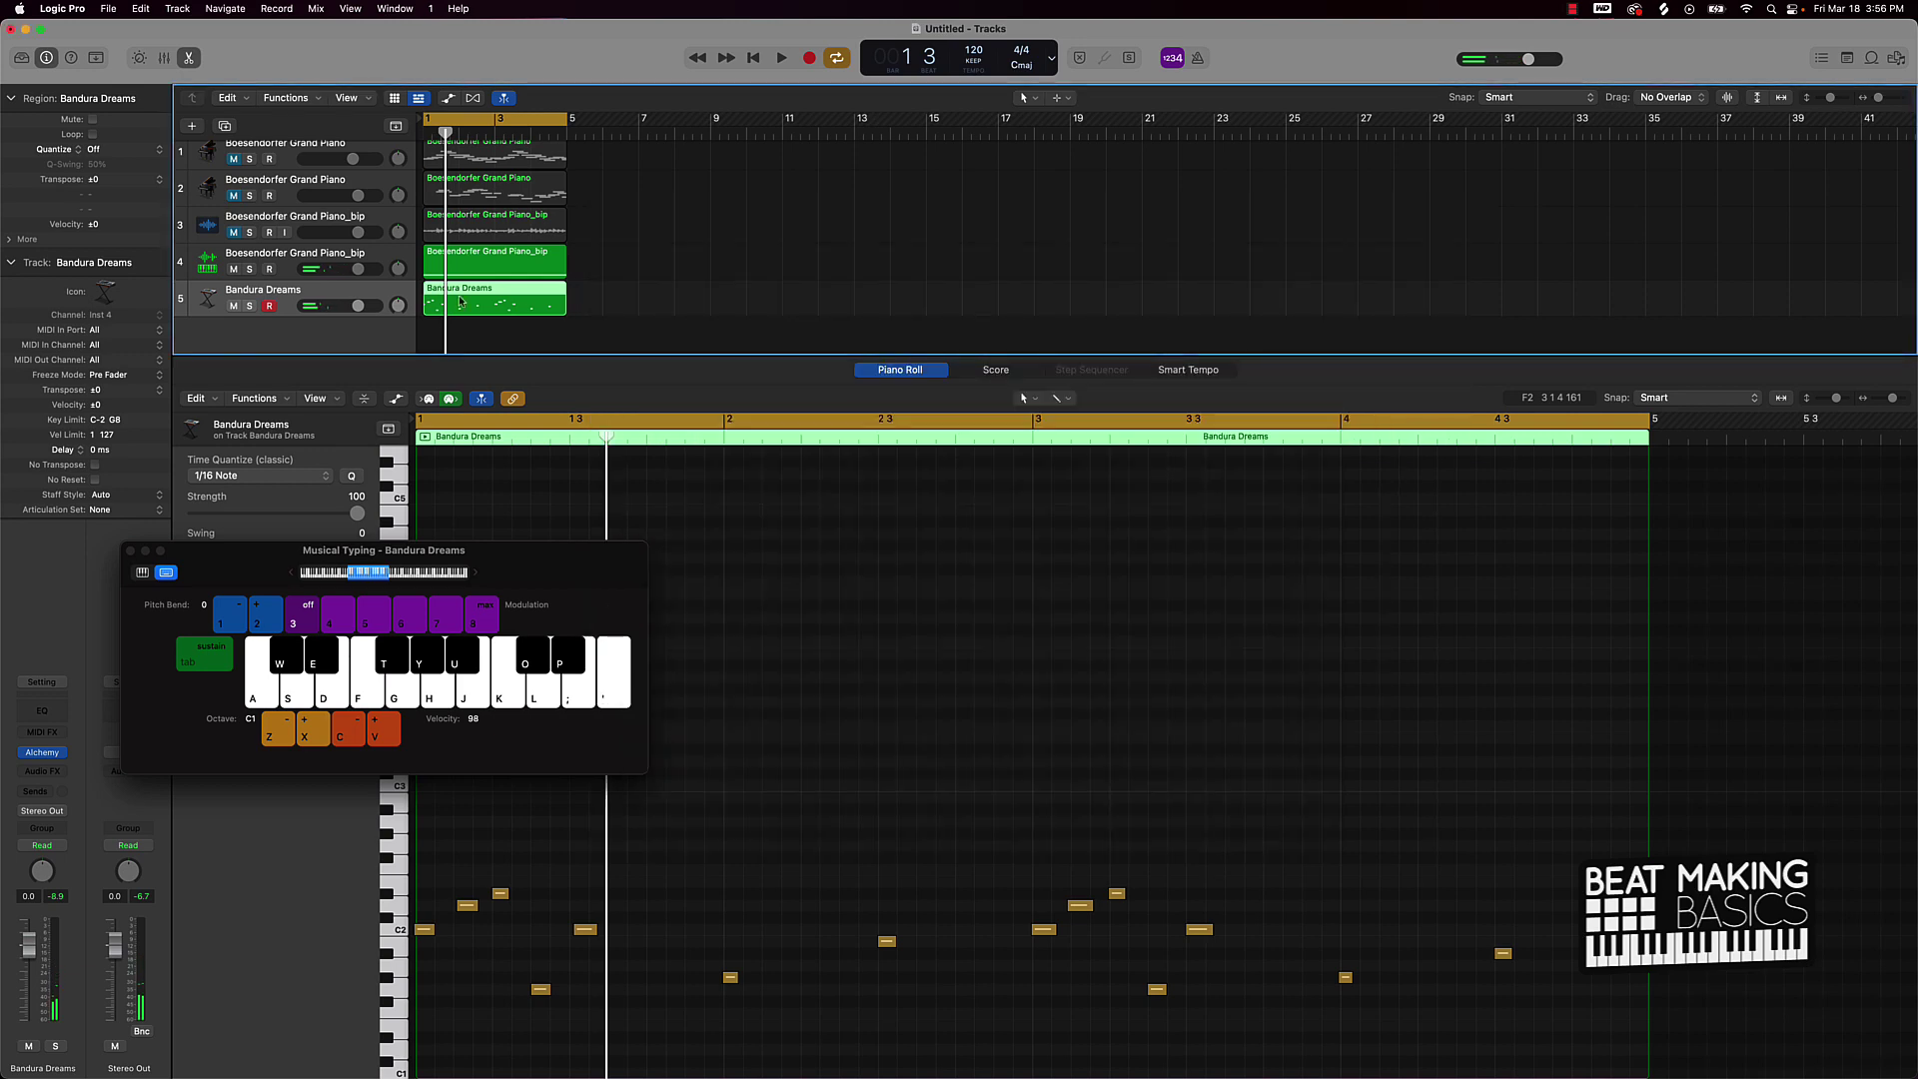
left_click(130, 551)
left_click(886, 663)
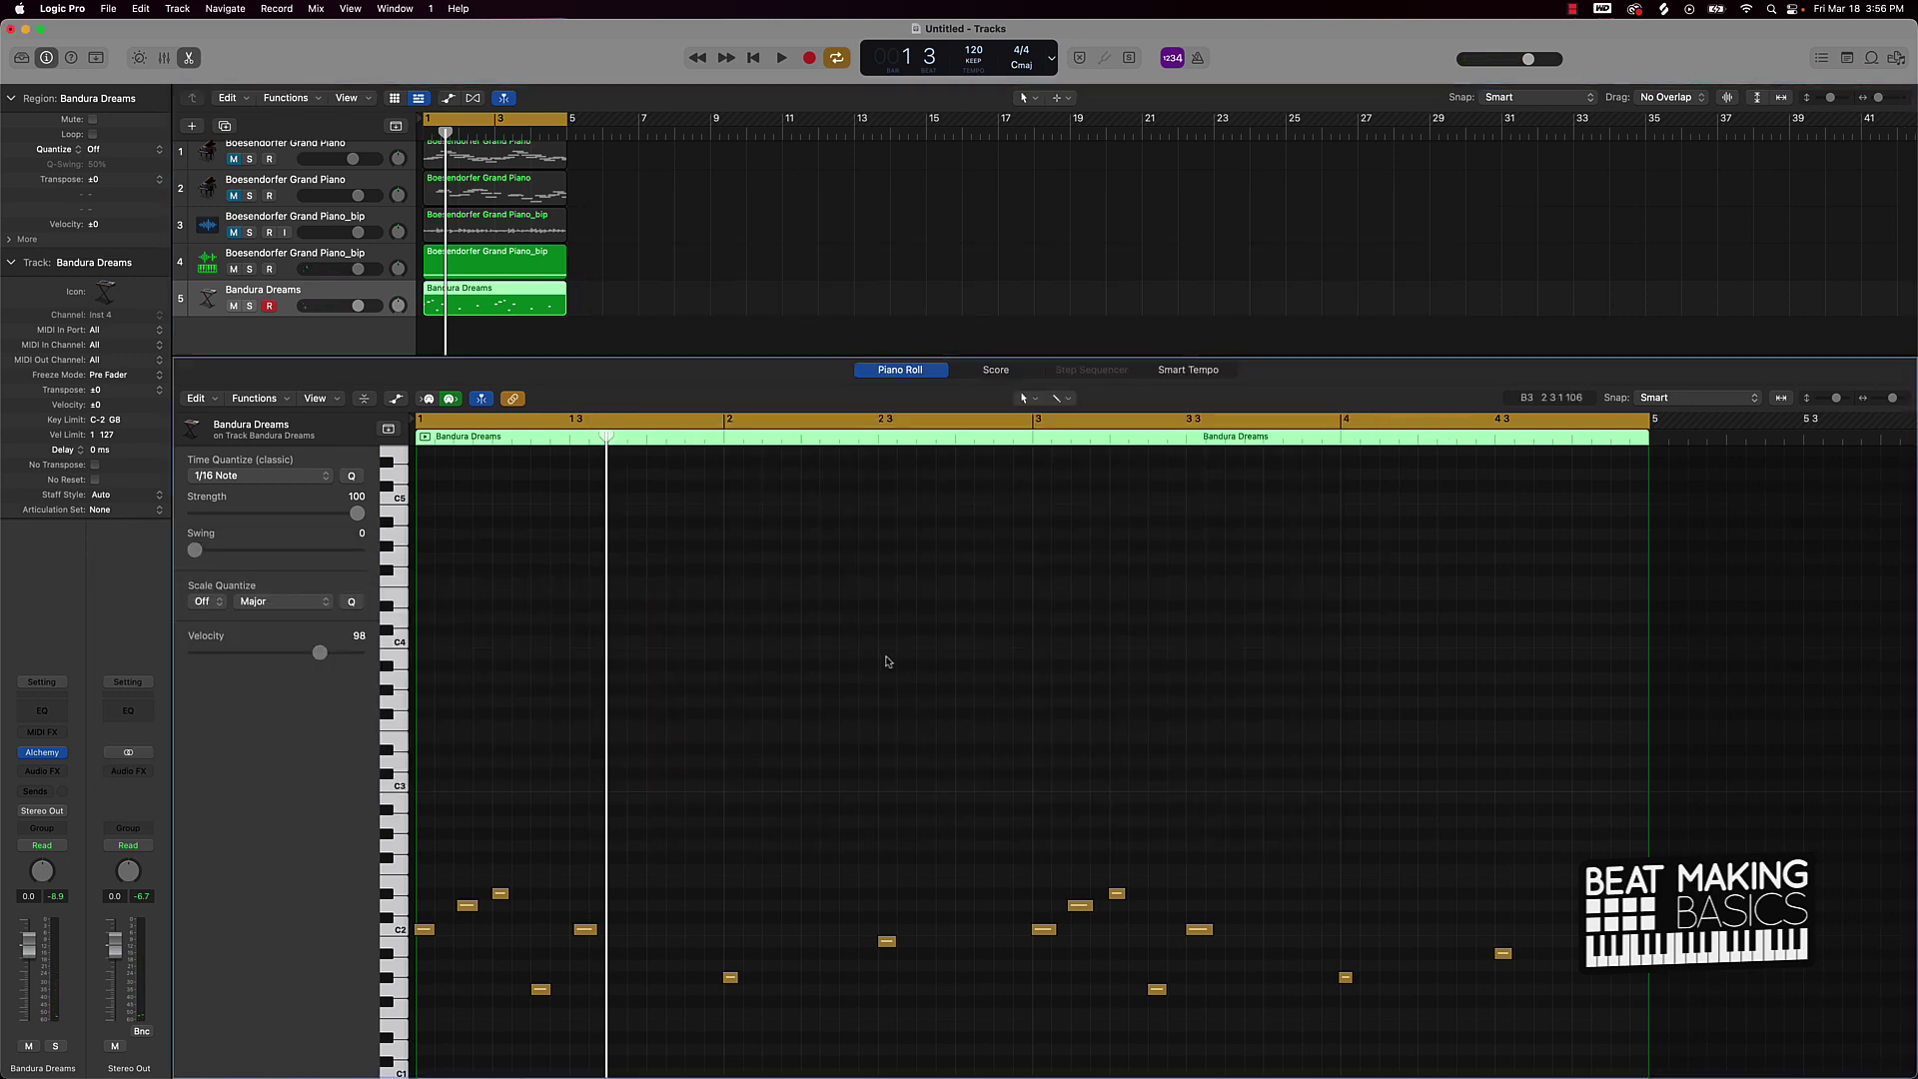
key("super+a")
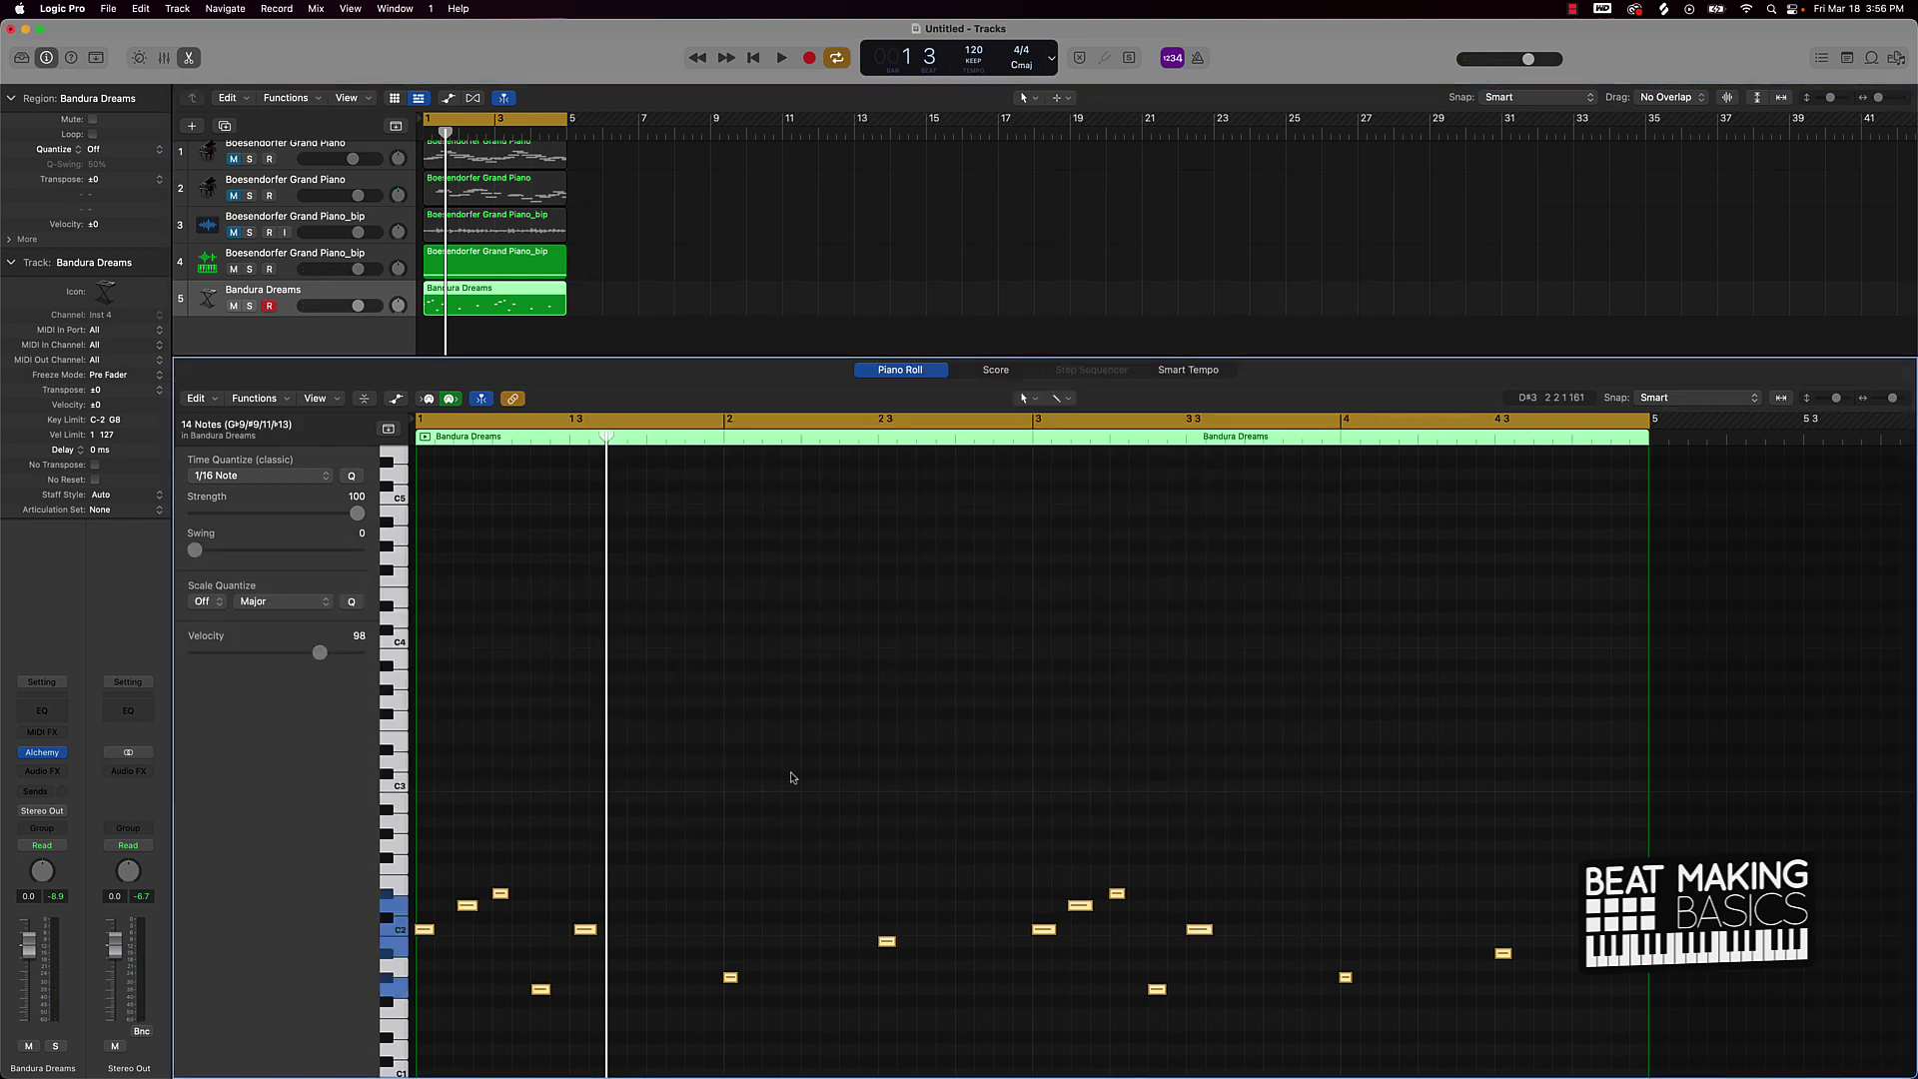
left_click(316, 476)
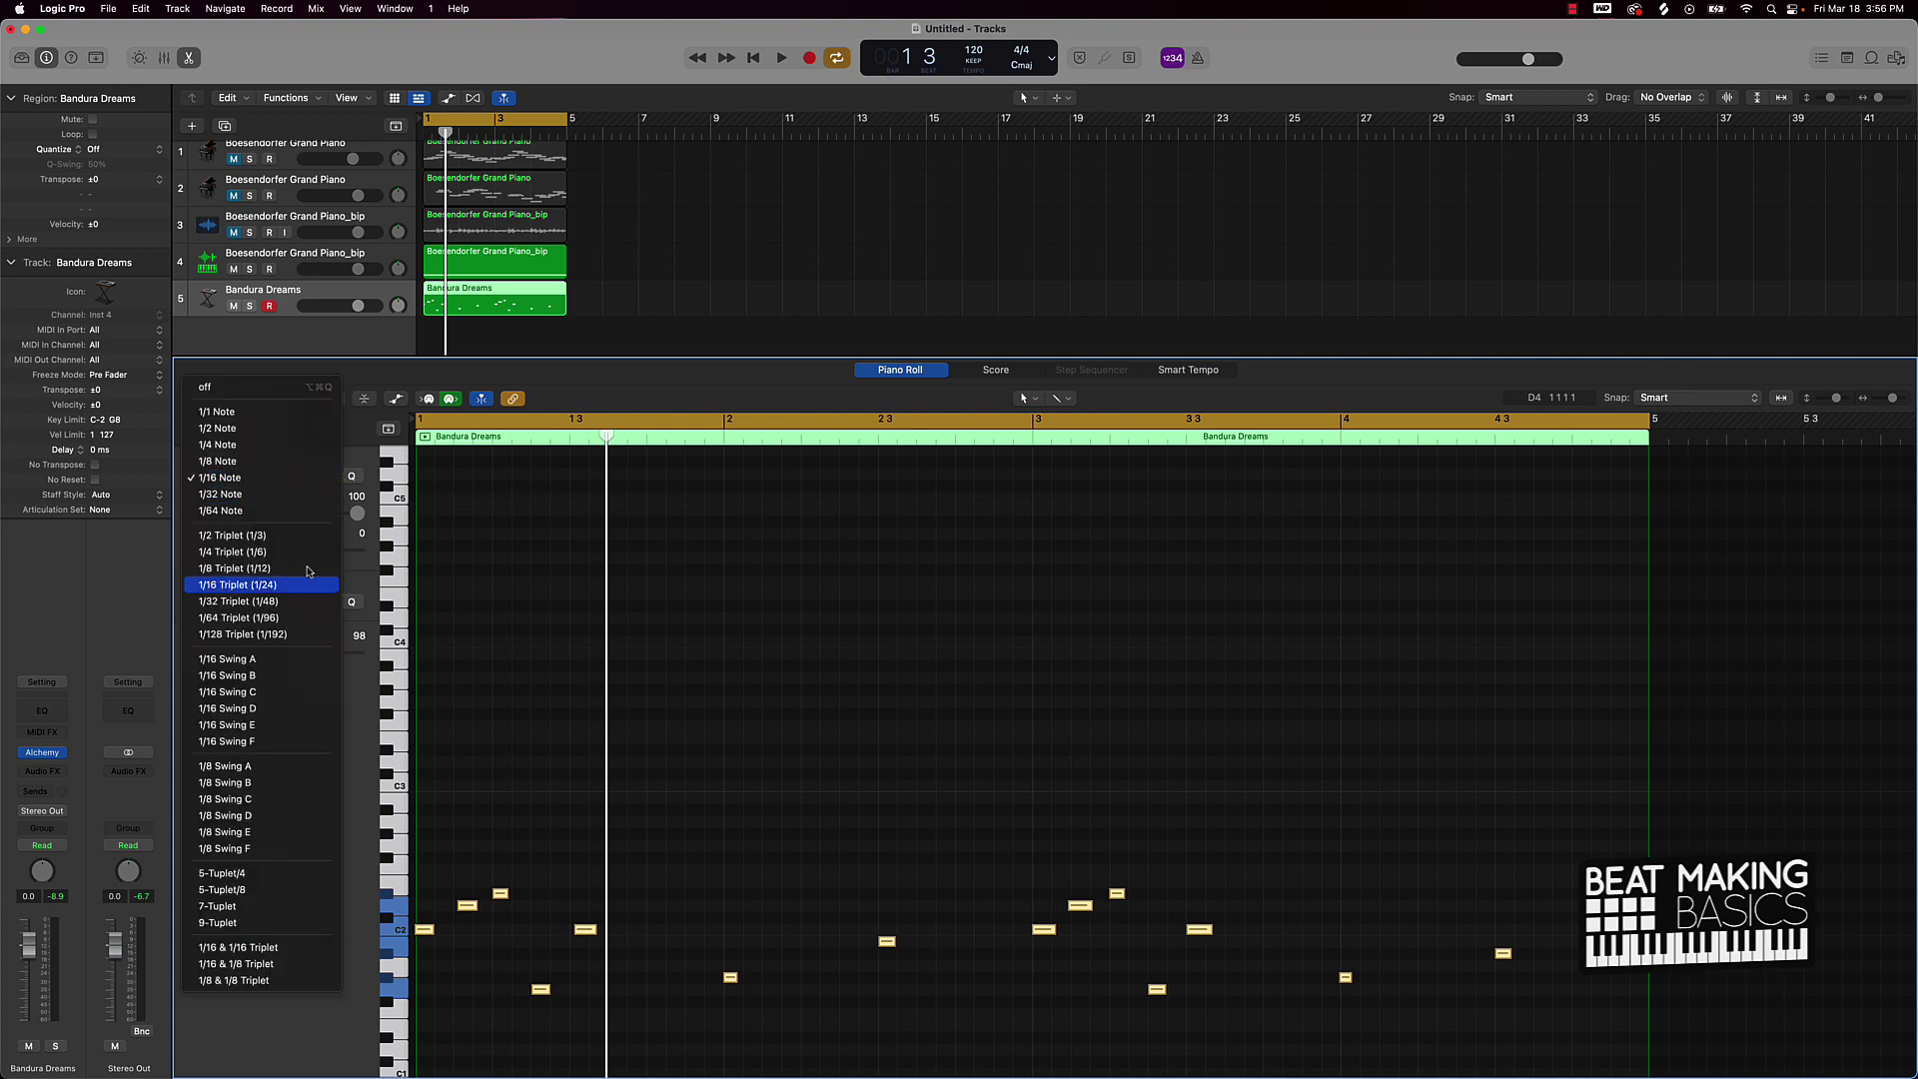
left_click(264, 666)
left_click(910, 853)
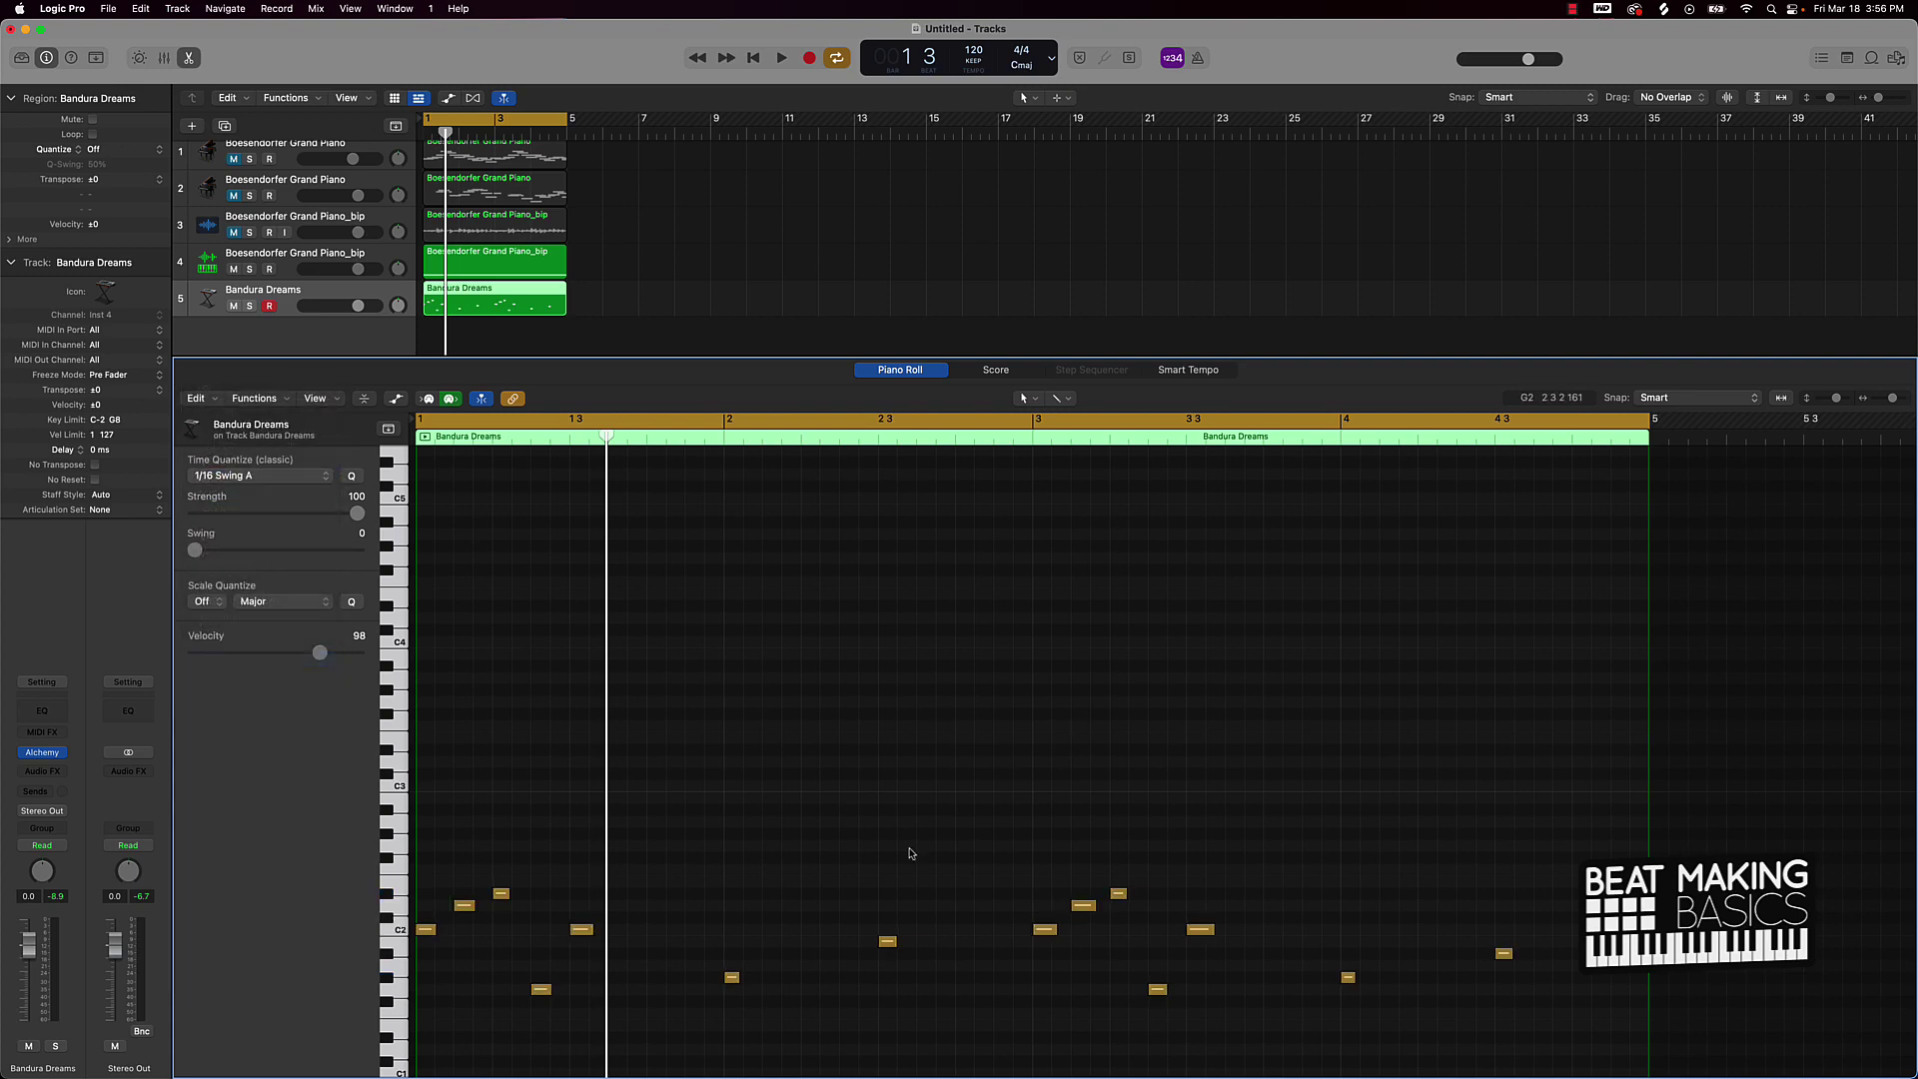
Lower the bass note at bar 2 beat 3 by one semitone and reduce the Bandura Dreams track volume to -8.8 dB
key("space")
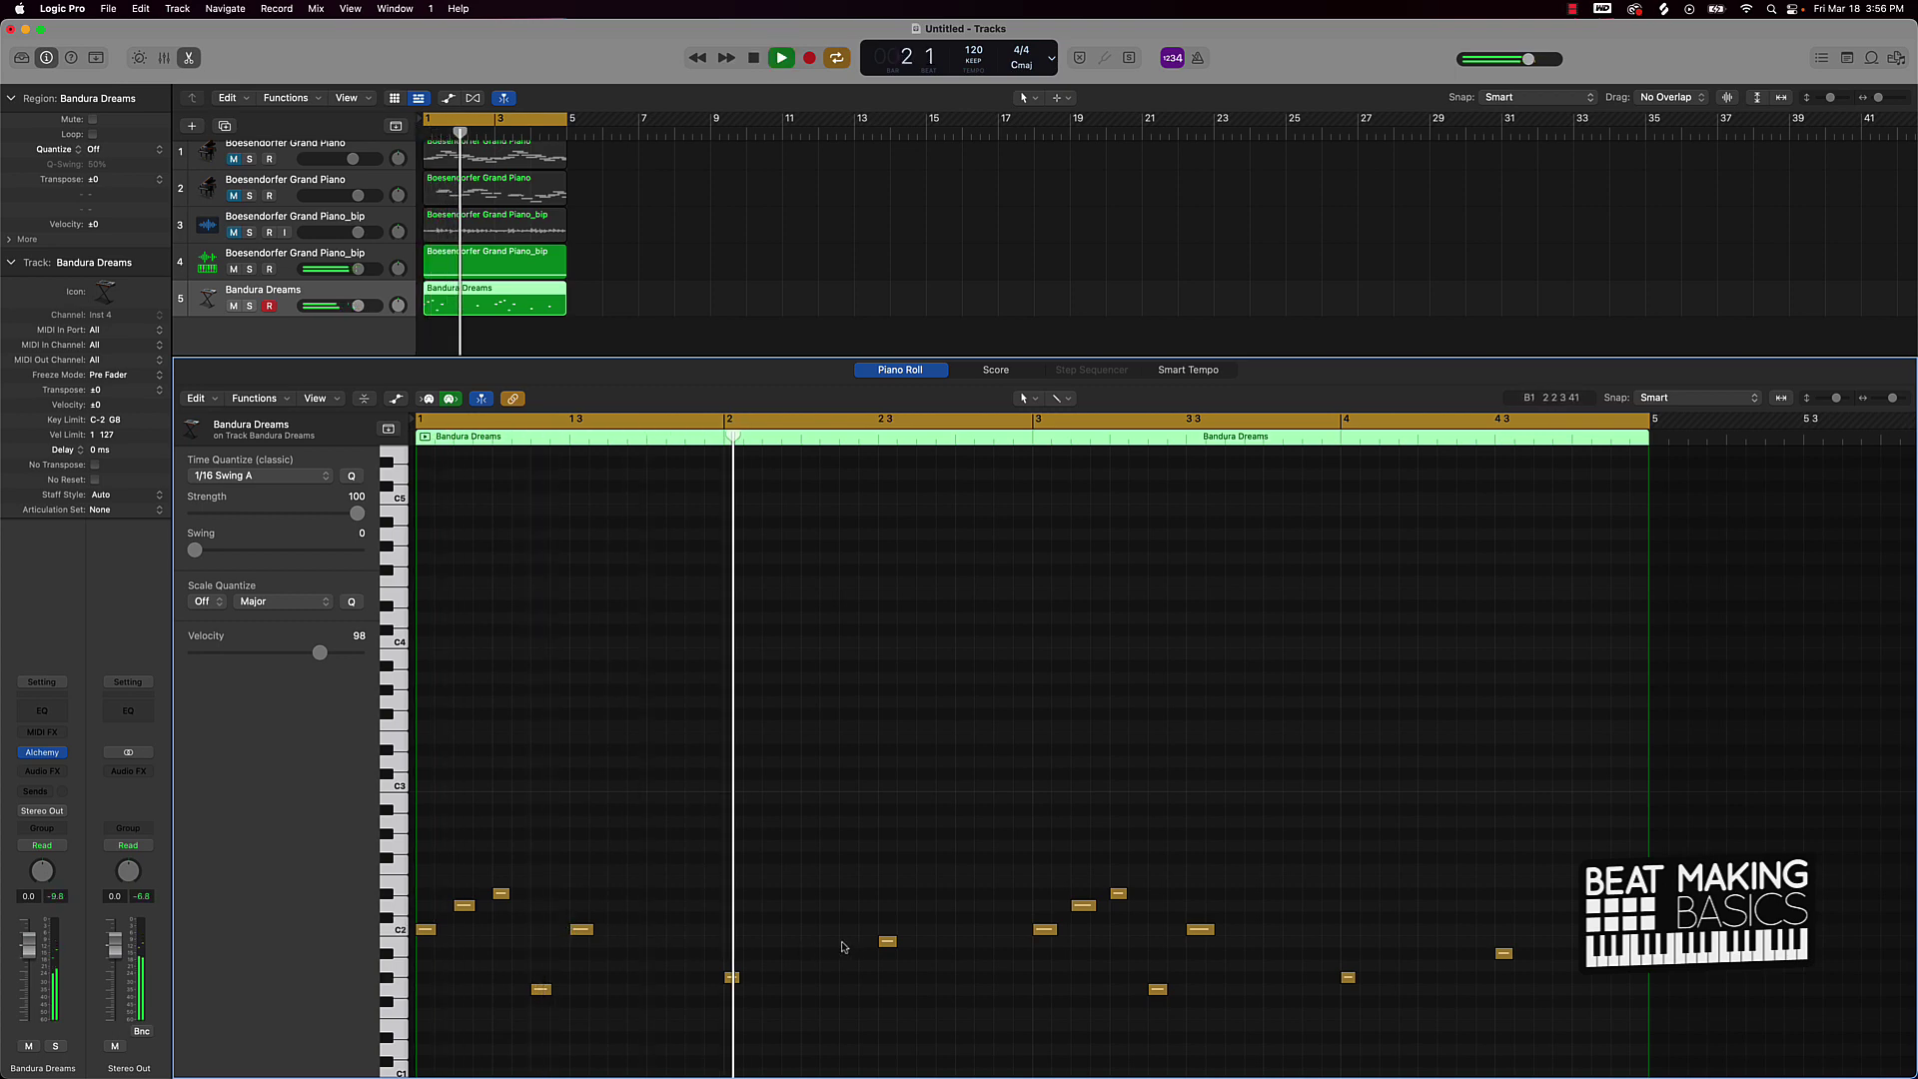
key("space")
left_click_drag(891, 946, 889, 954)
key("space")
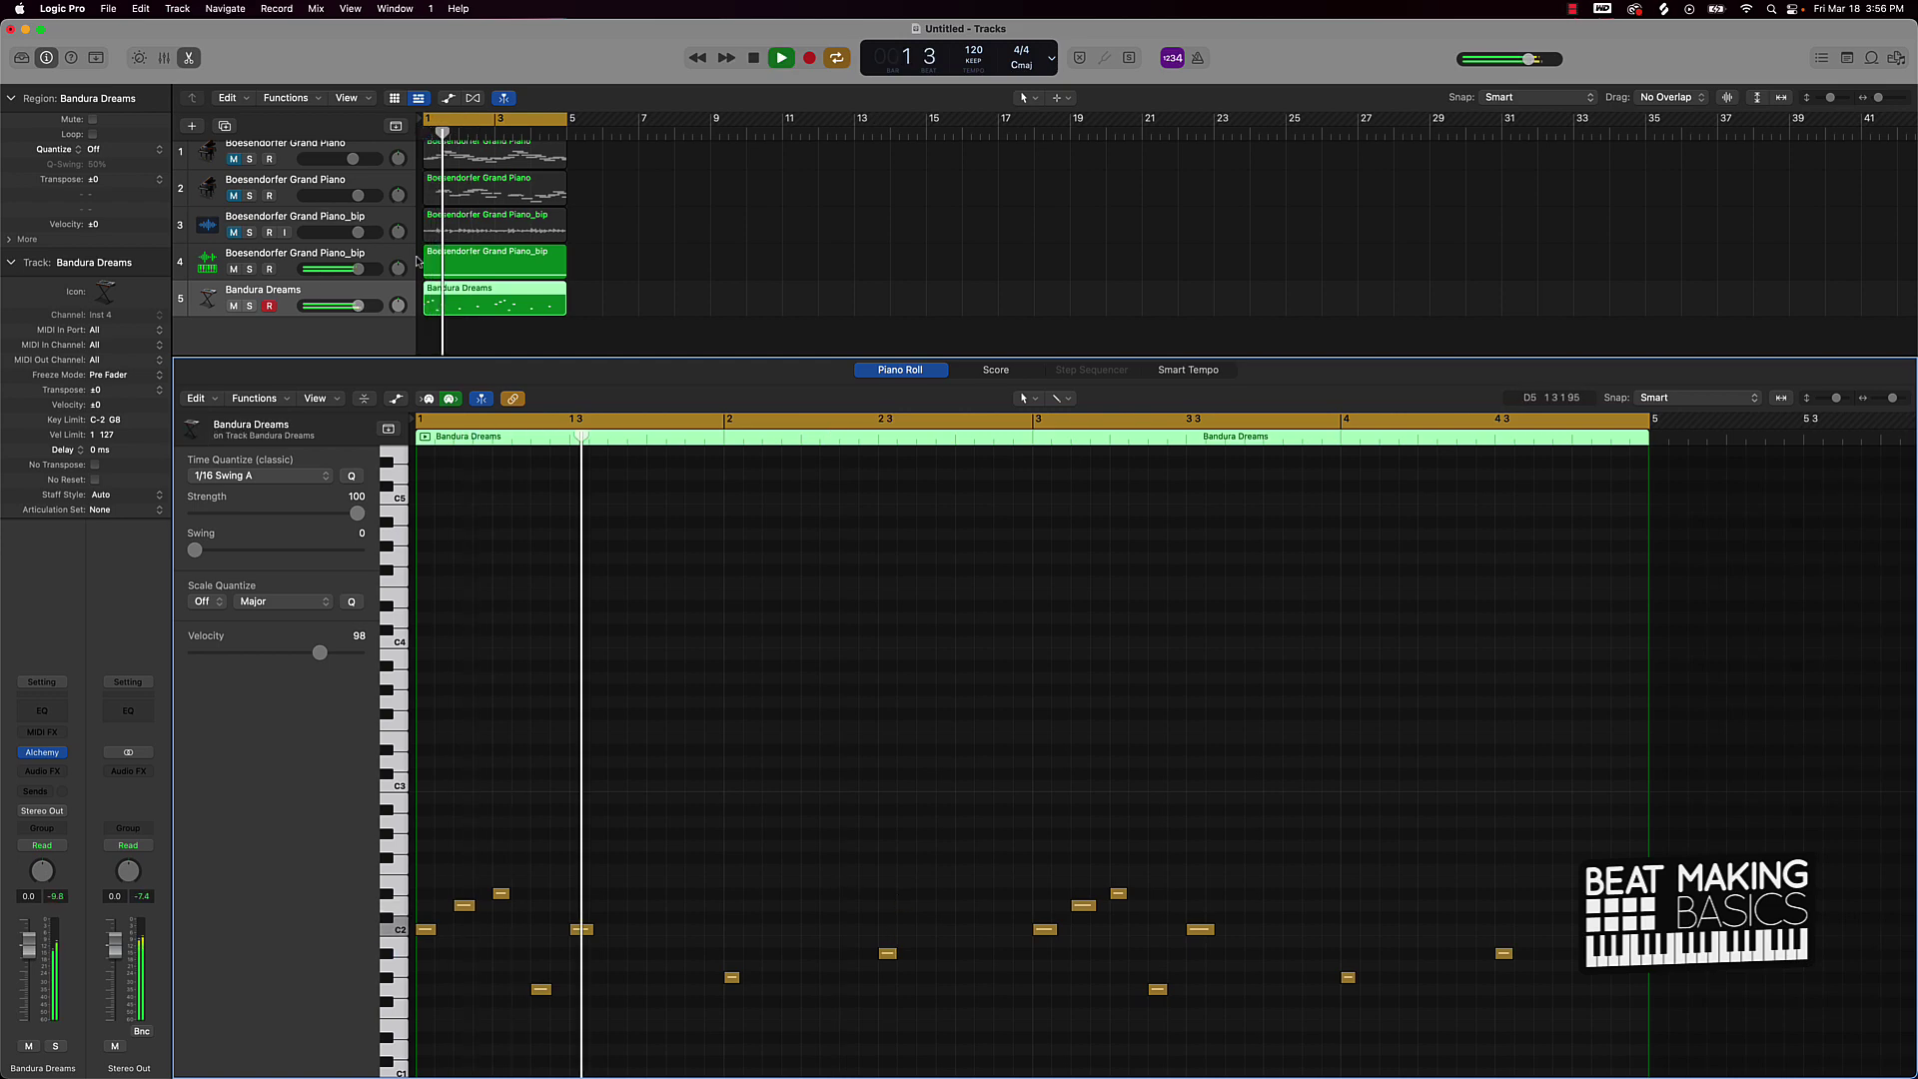
left_click_drag(358, 305, 334, 306)
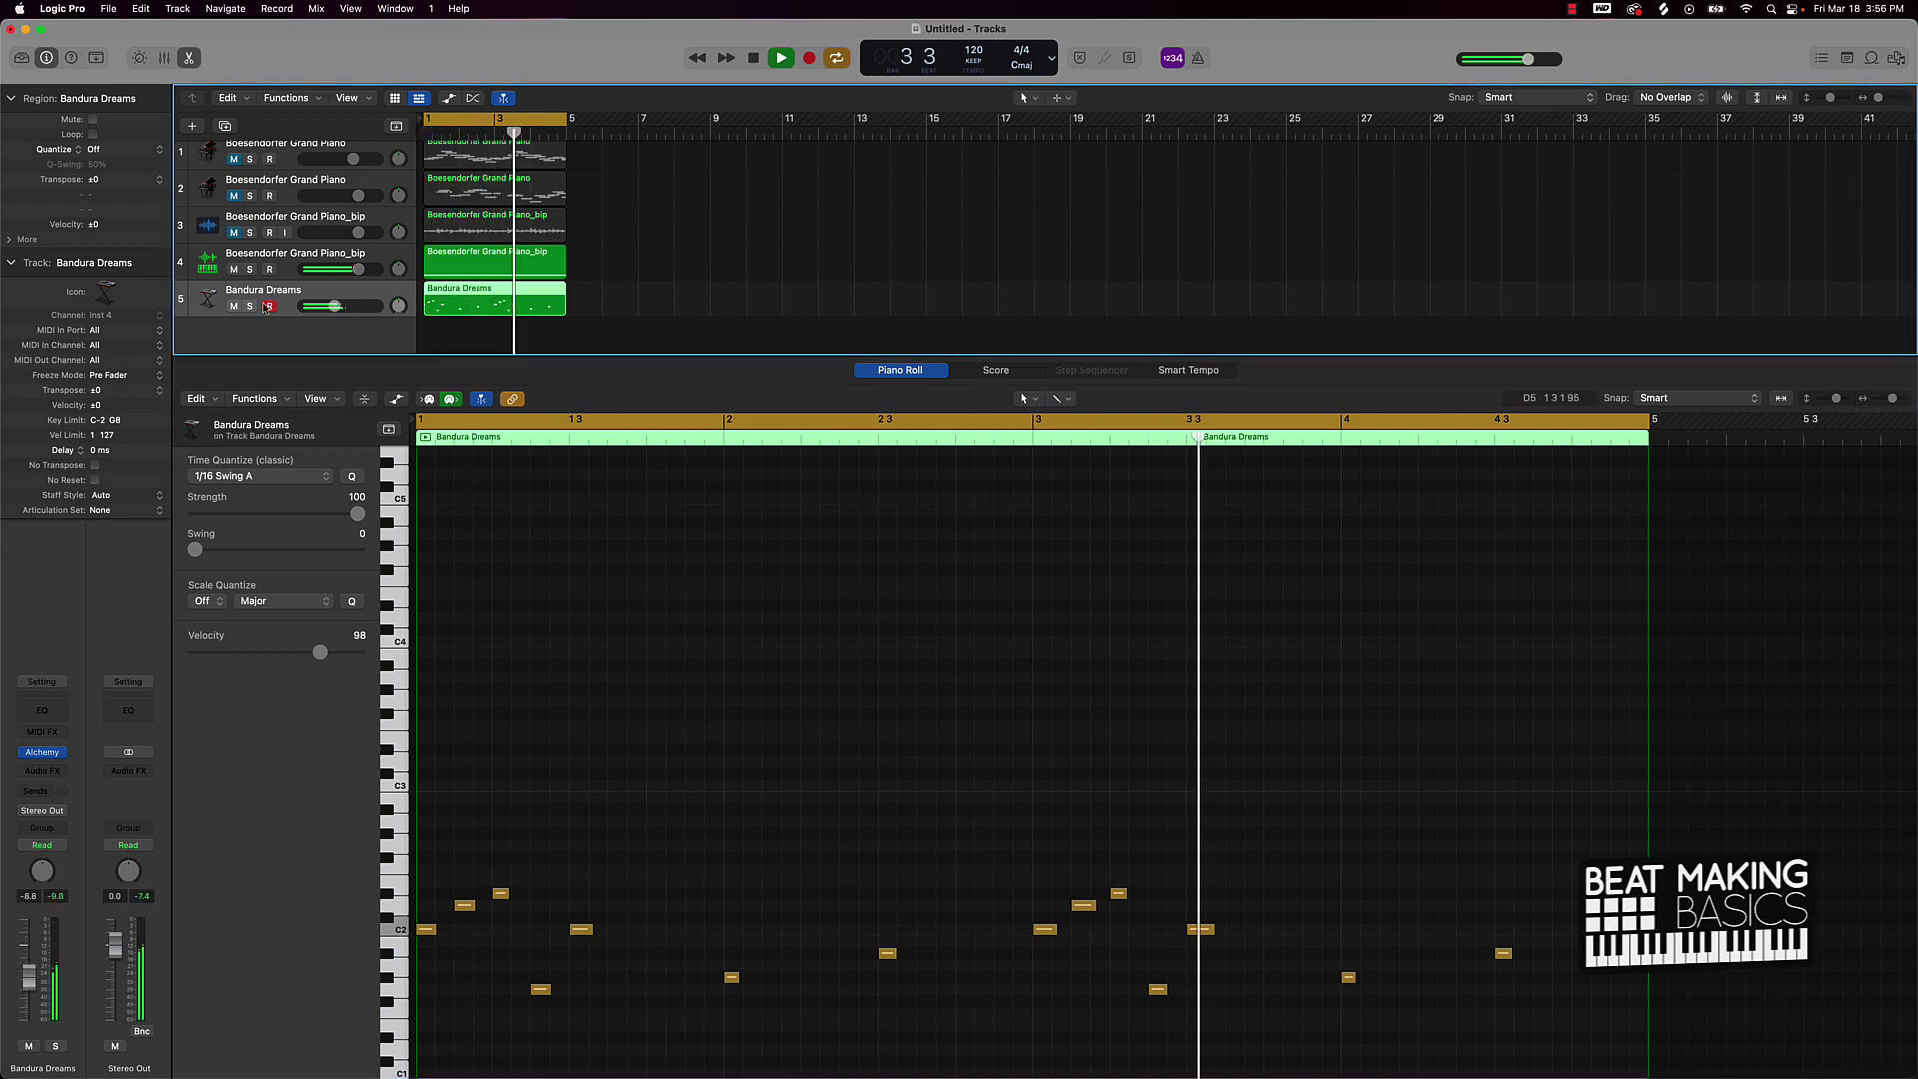
Compare the loop with the Bandura Dreams track muted and delete its bass region
key("space")
left_click(232, 306)
key("space")
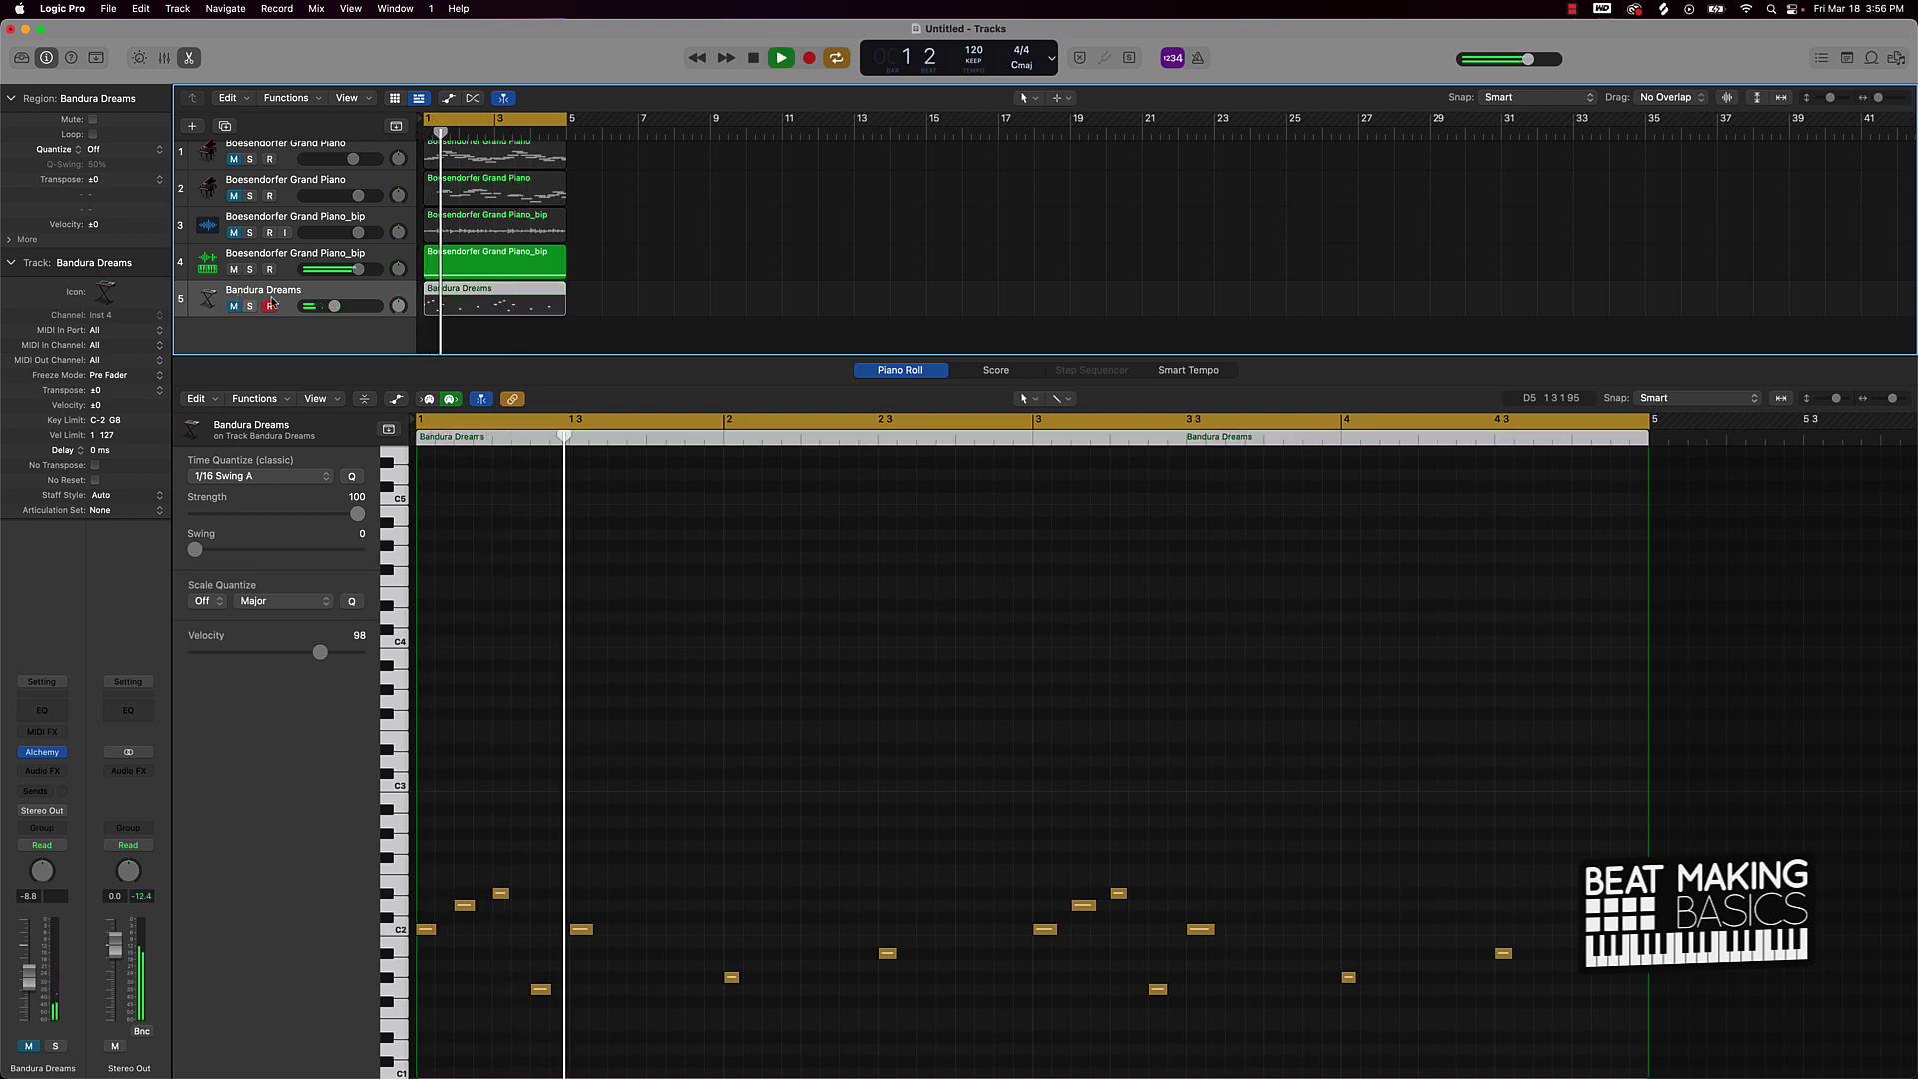
key("Delete")
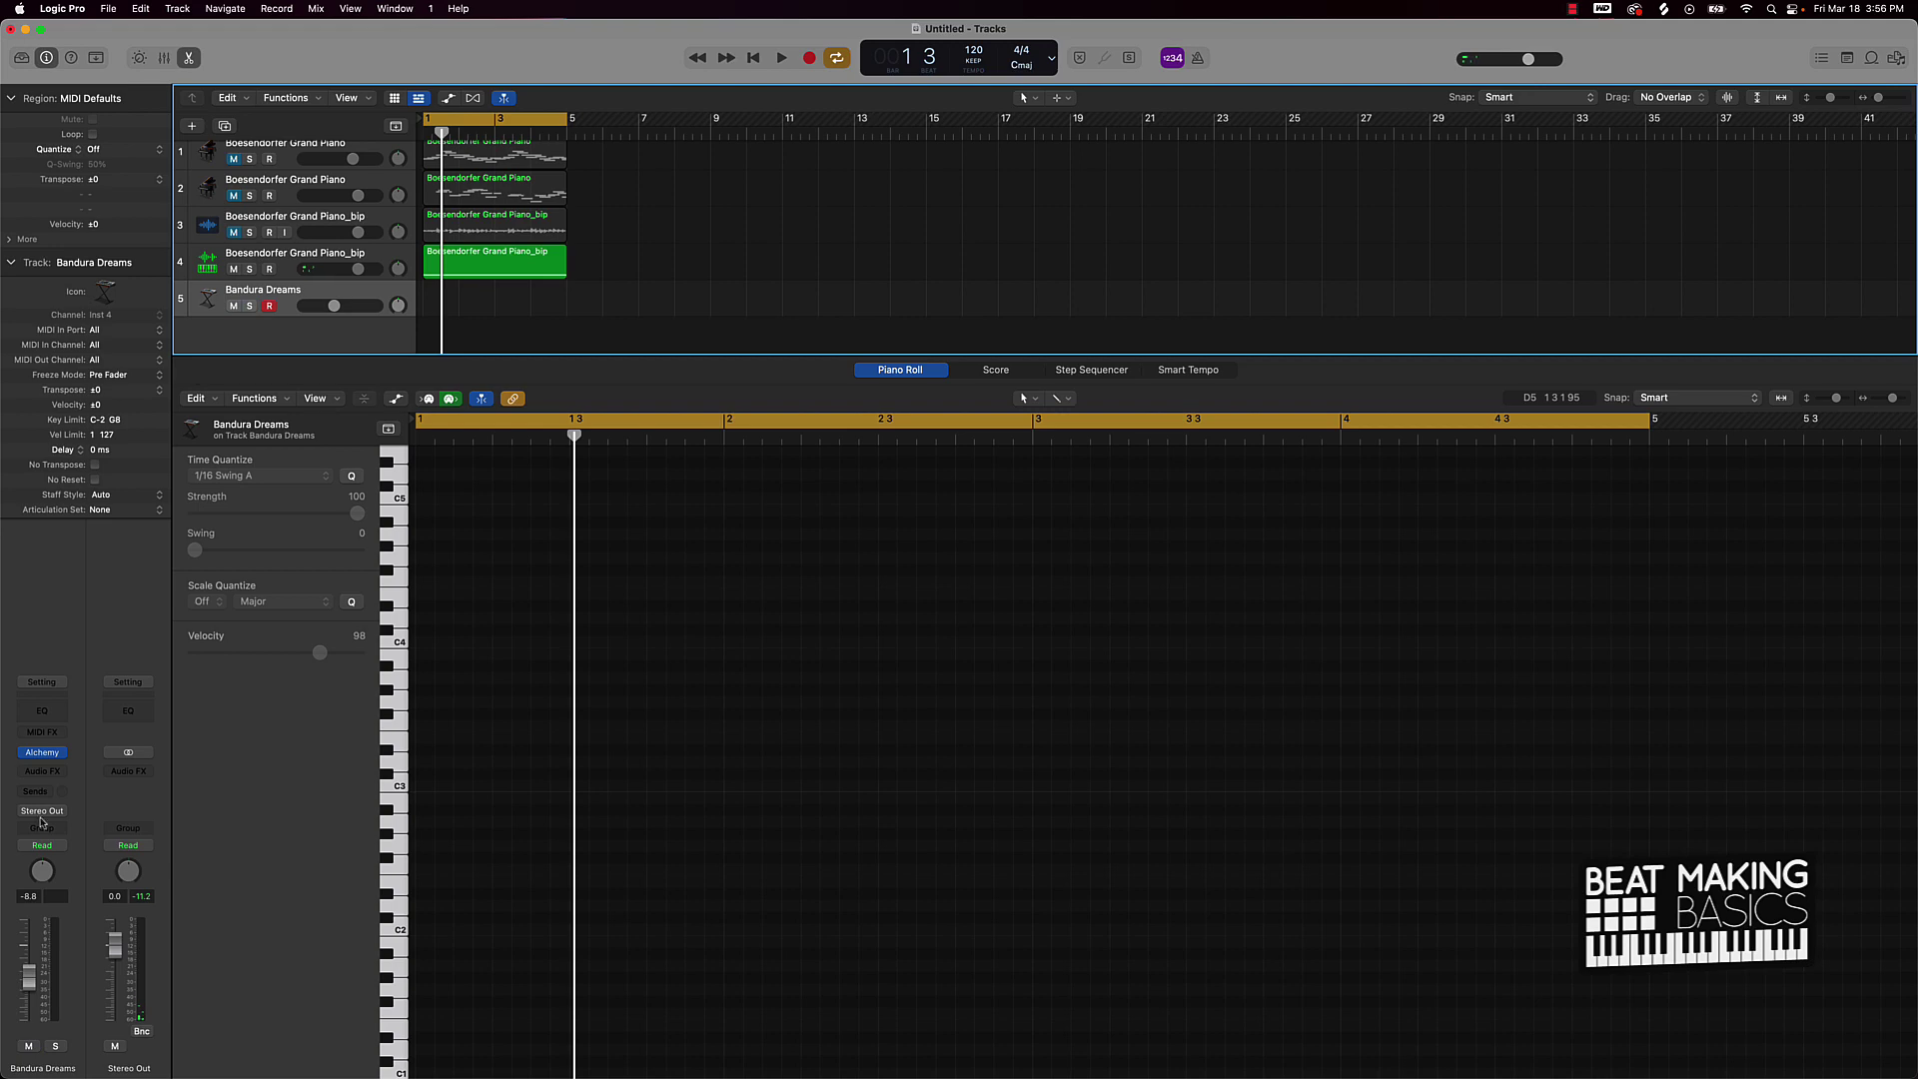
Reopen Alchemy with the Chaos Glide Bass preset and bring up Musical Typing to audition it
key("v")
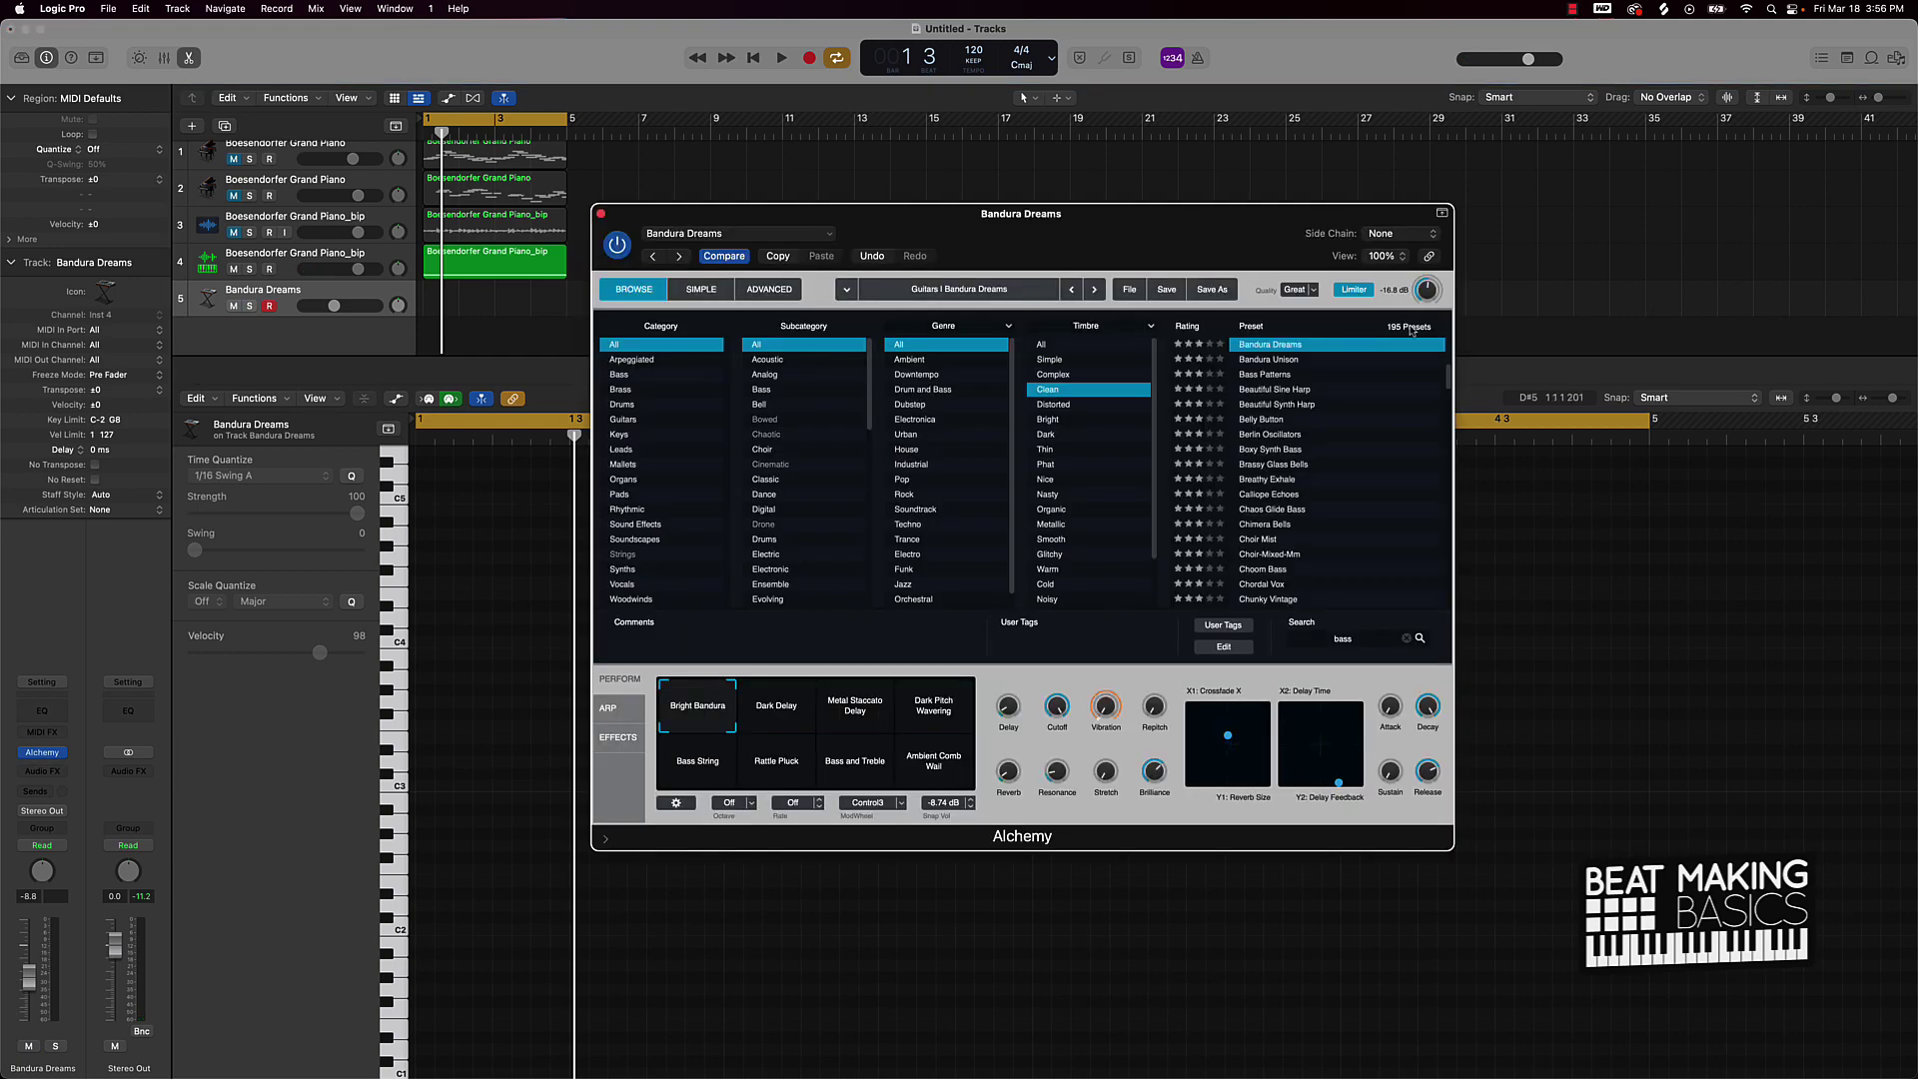
left_click(1288, 510)
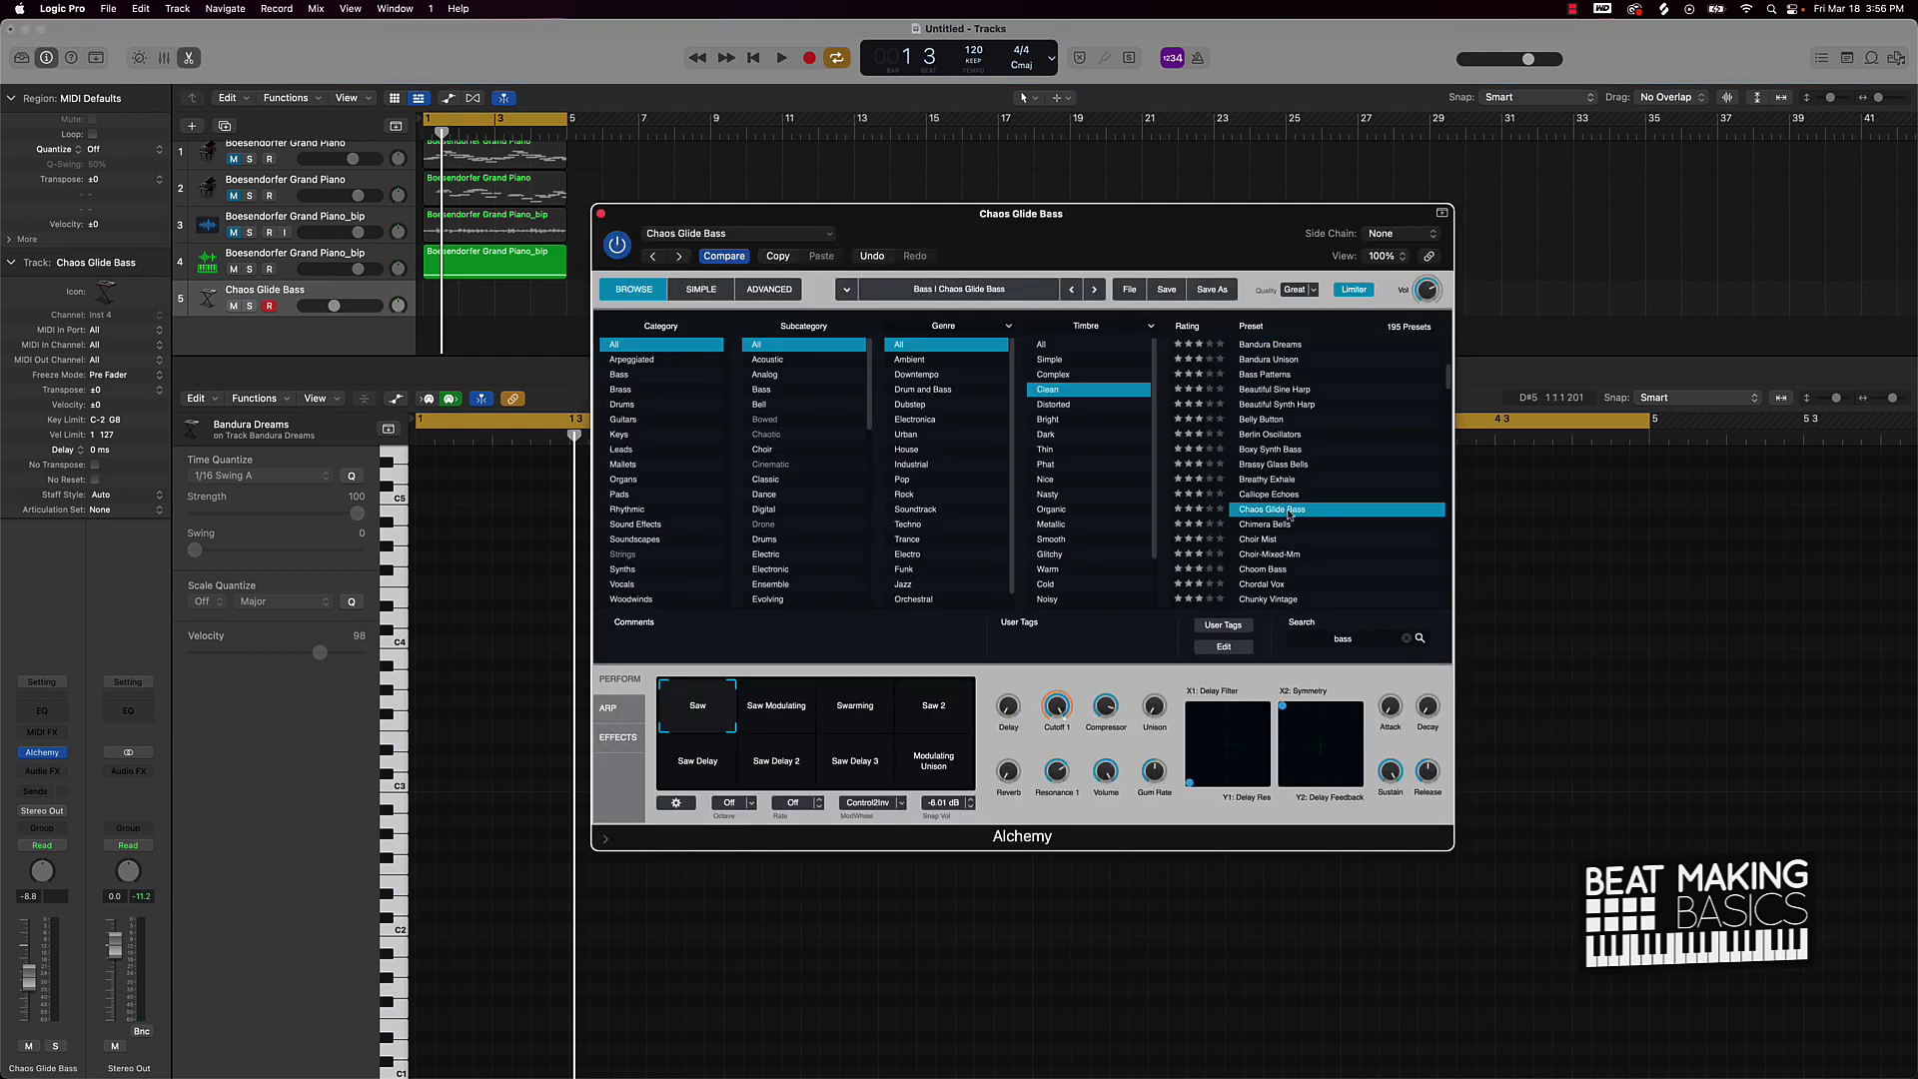
key("super+k")
key("super+l")
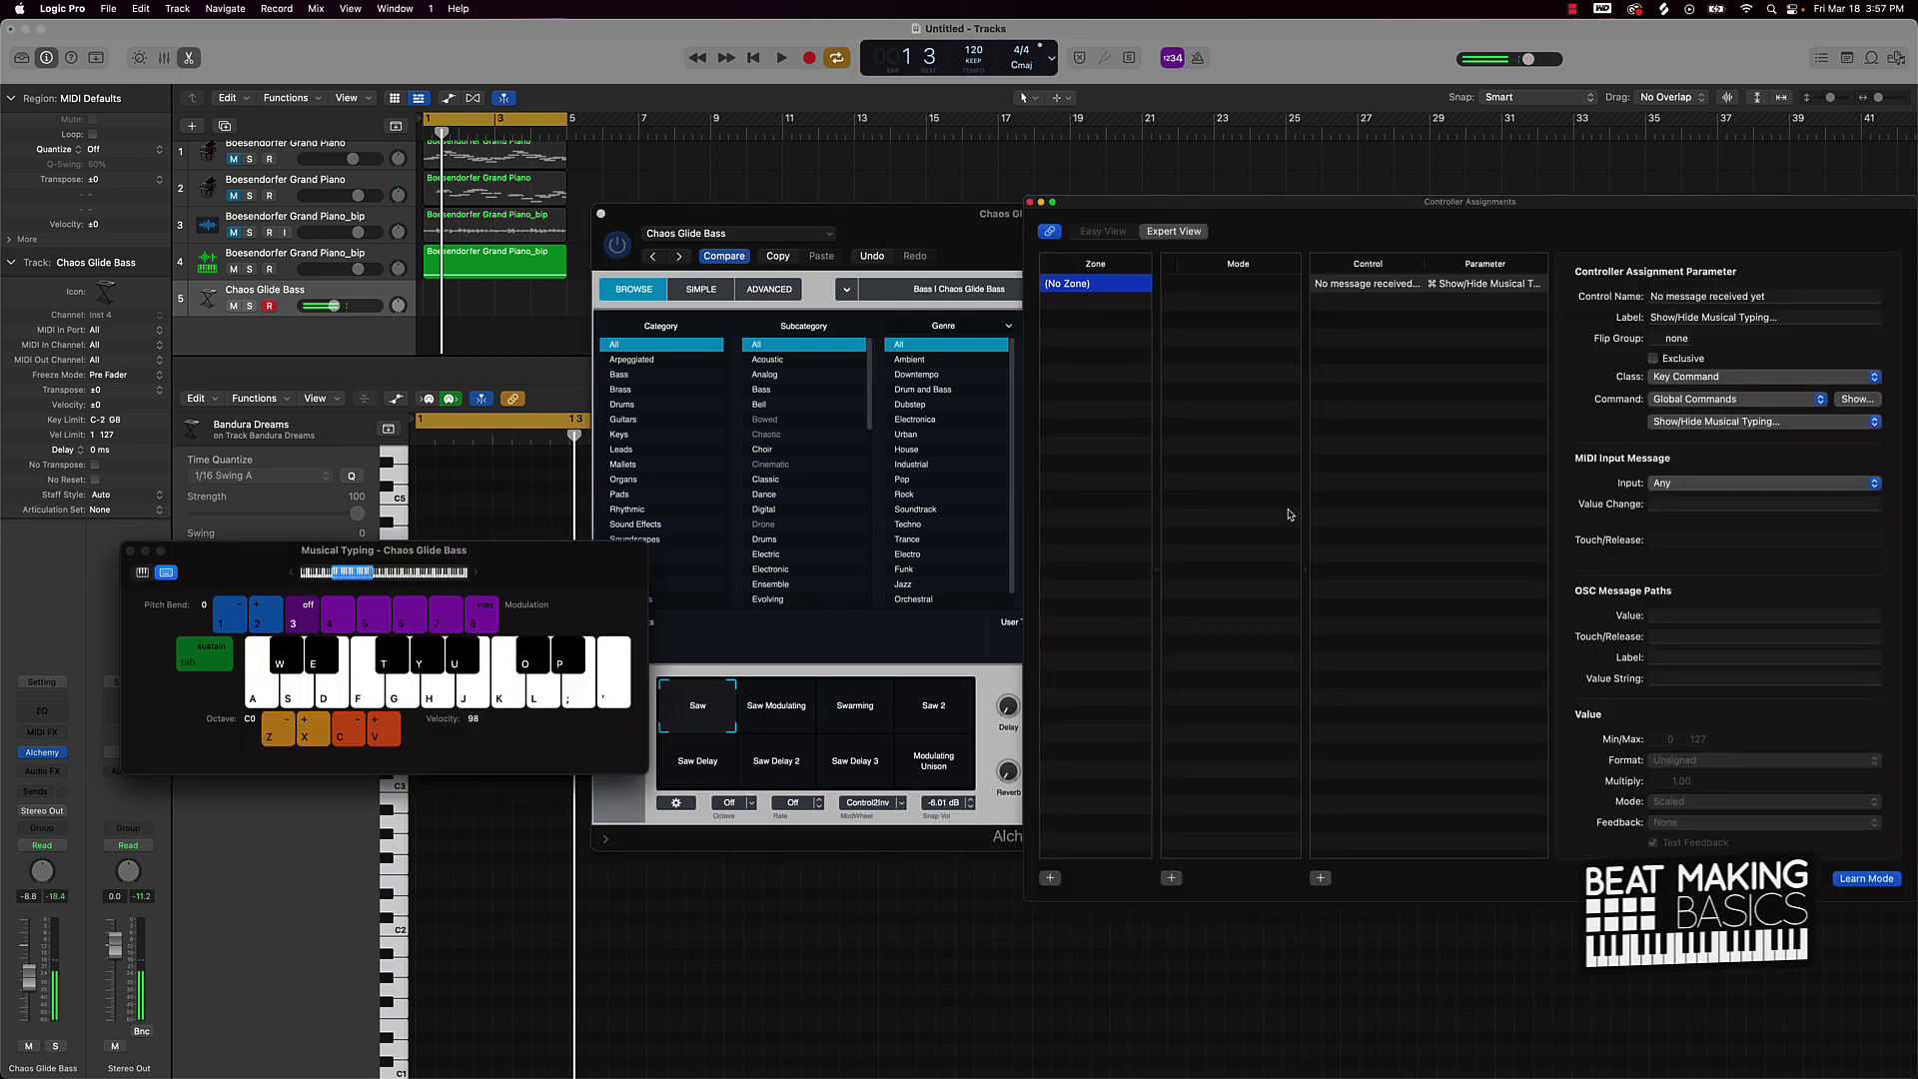
left_click(1032, 203)
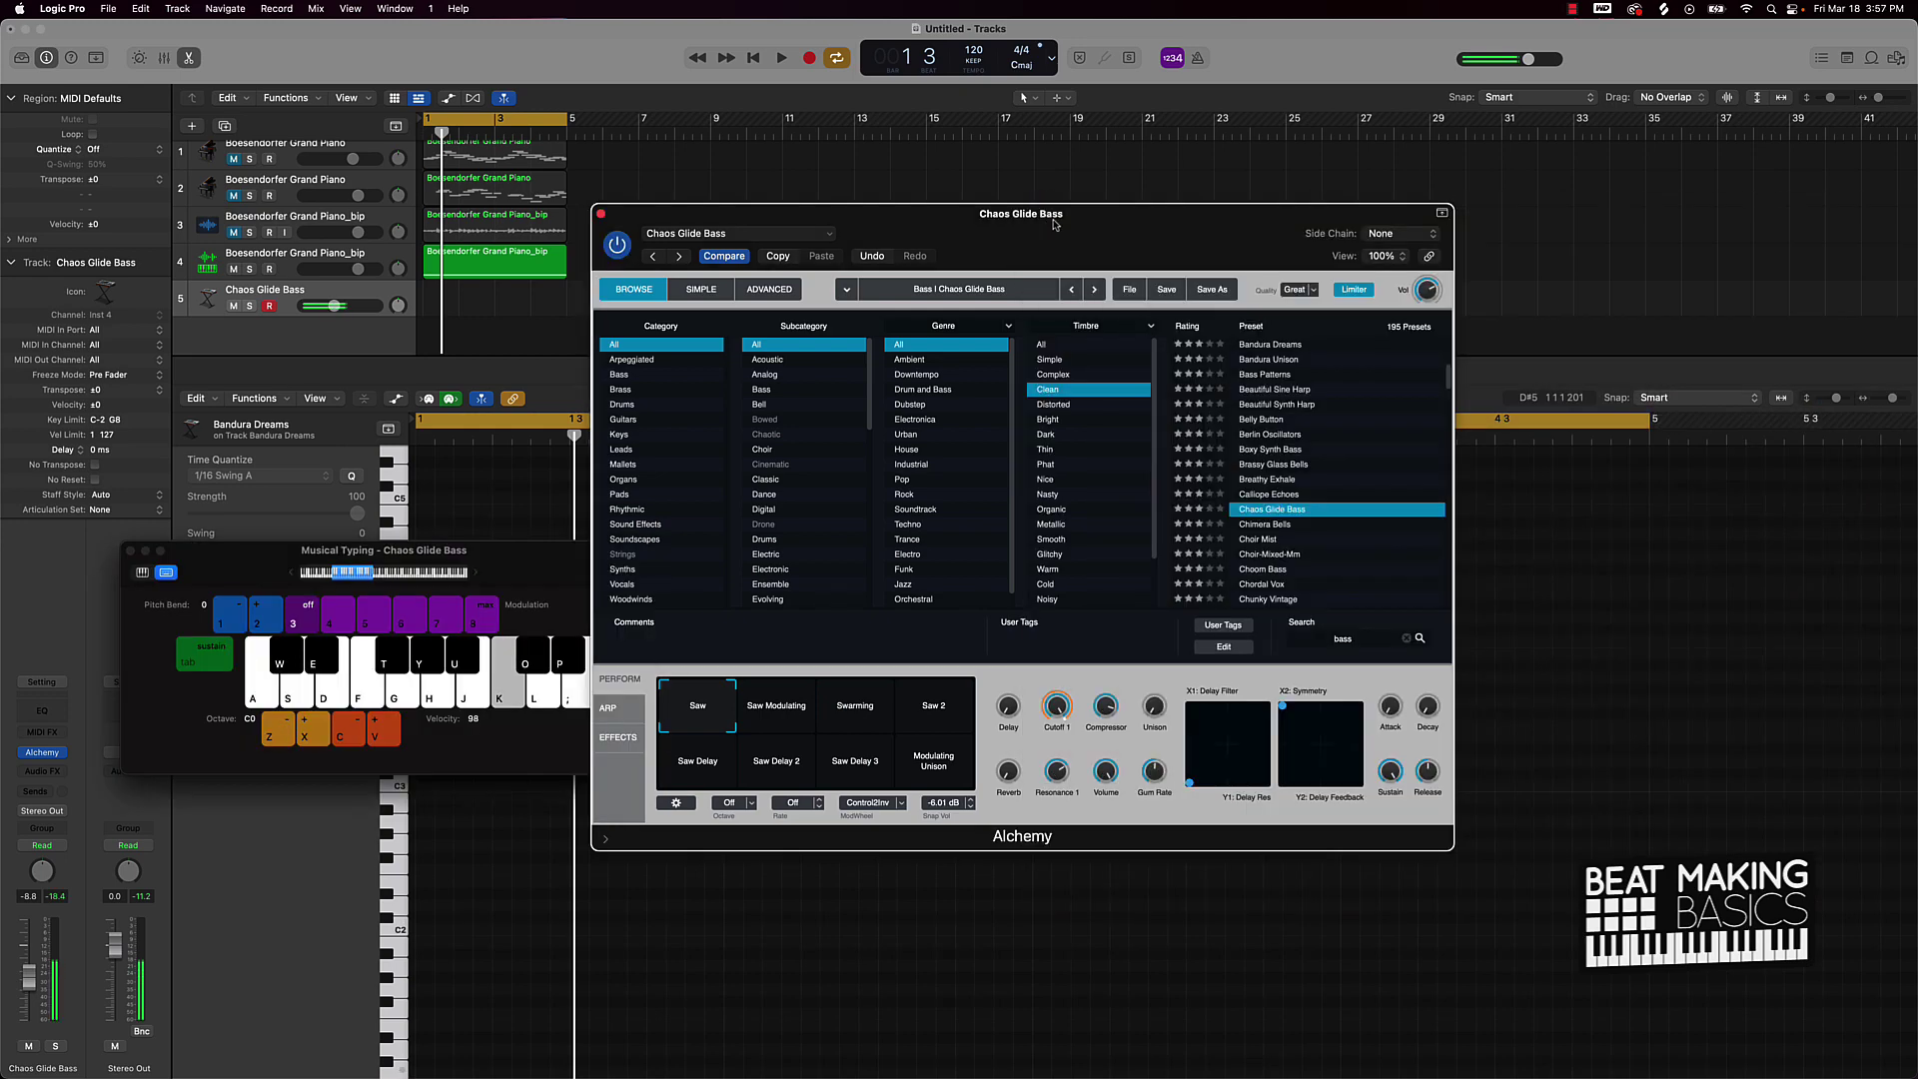
Audition the Chimera Bells, Choir Mist and Choom Bass presets
left_click(1277, 526)
key("k")
left_click(1273, 539)
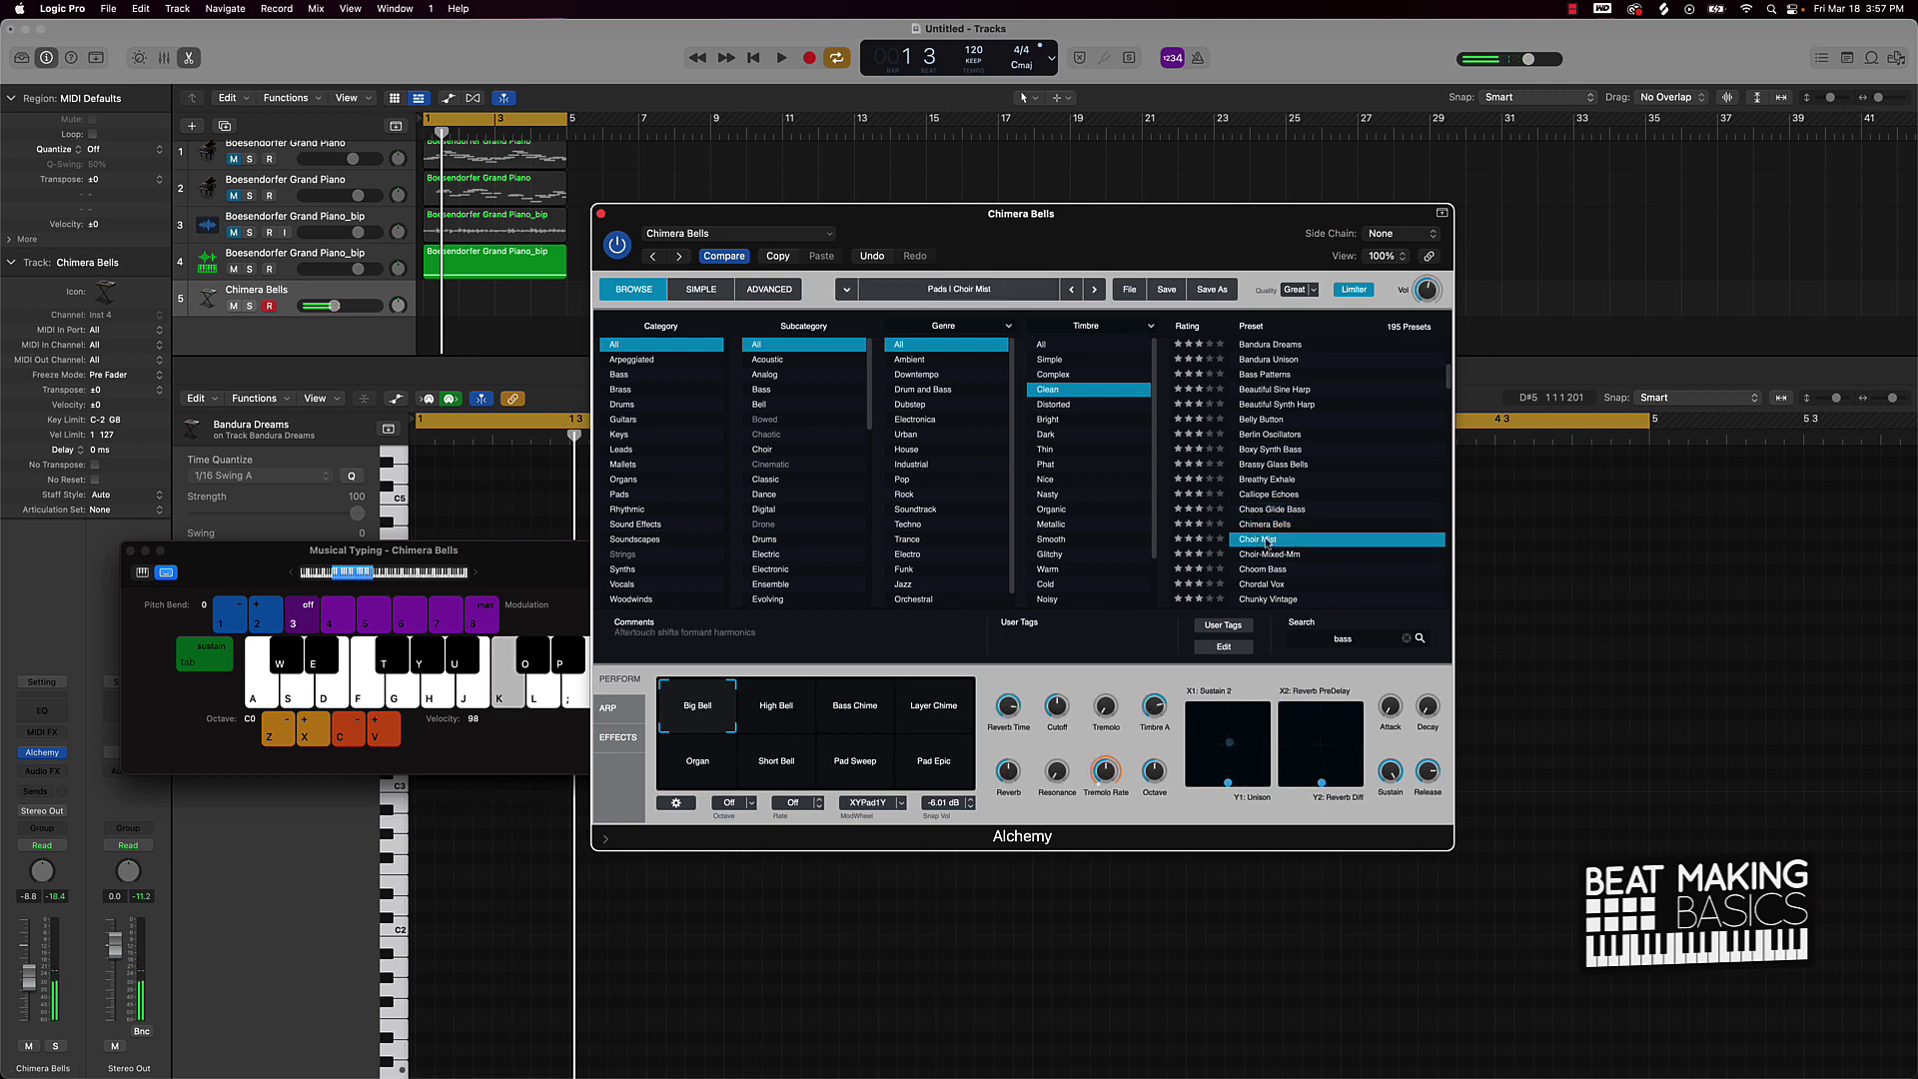
key("k")
left_click(1282, 569)
key("k")
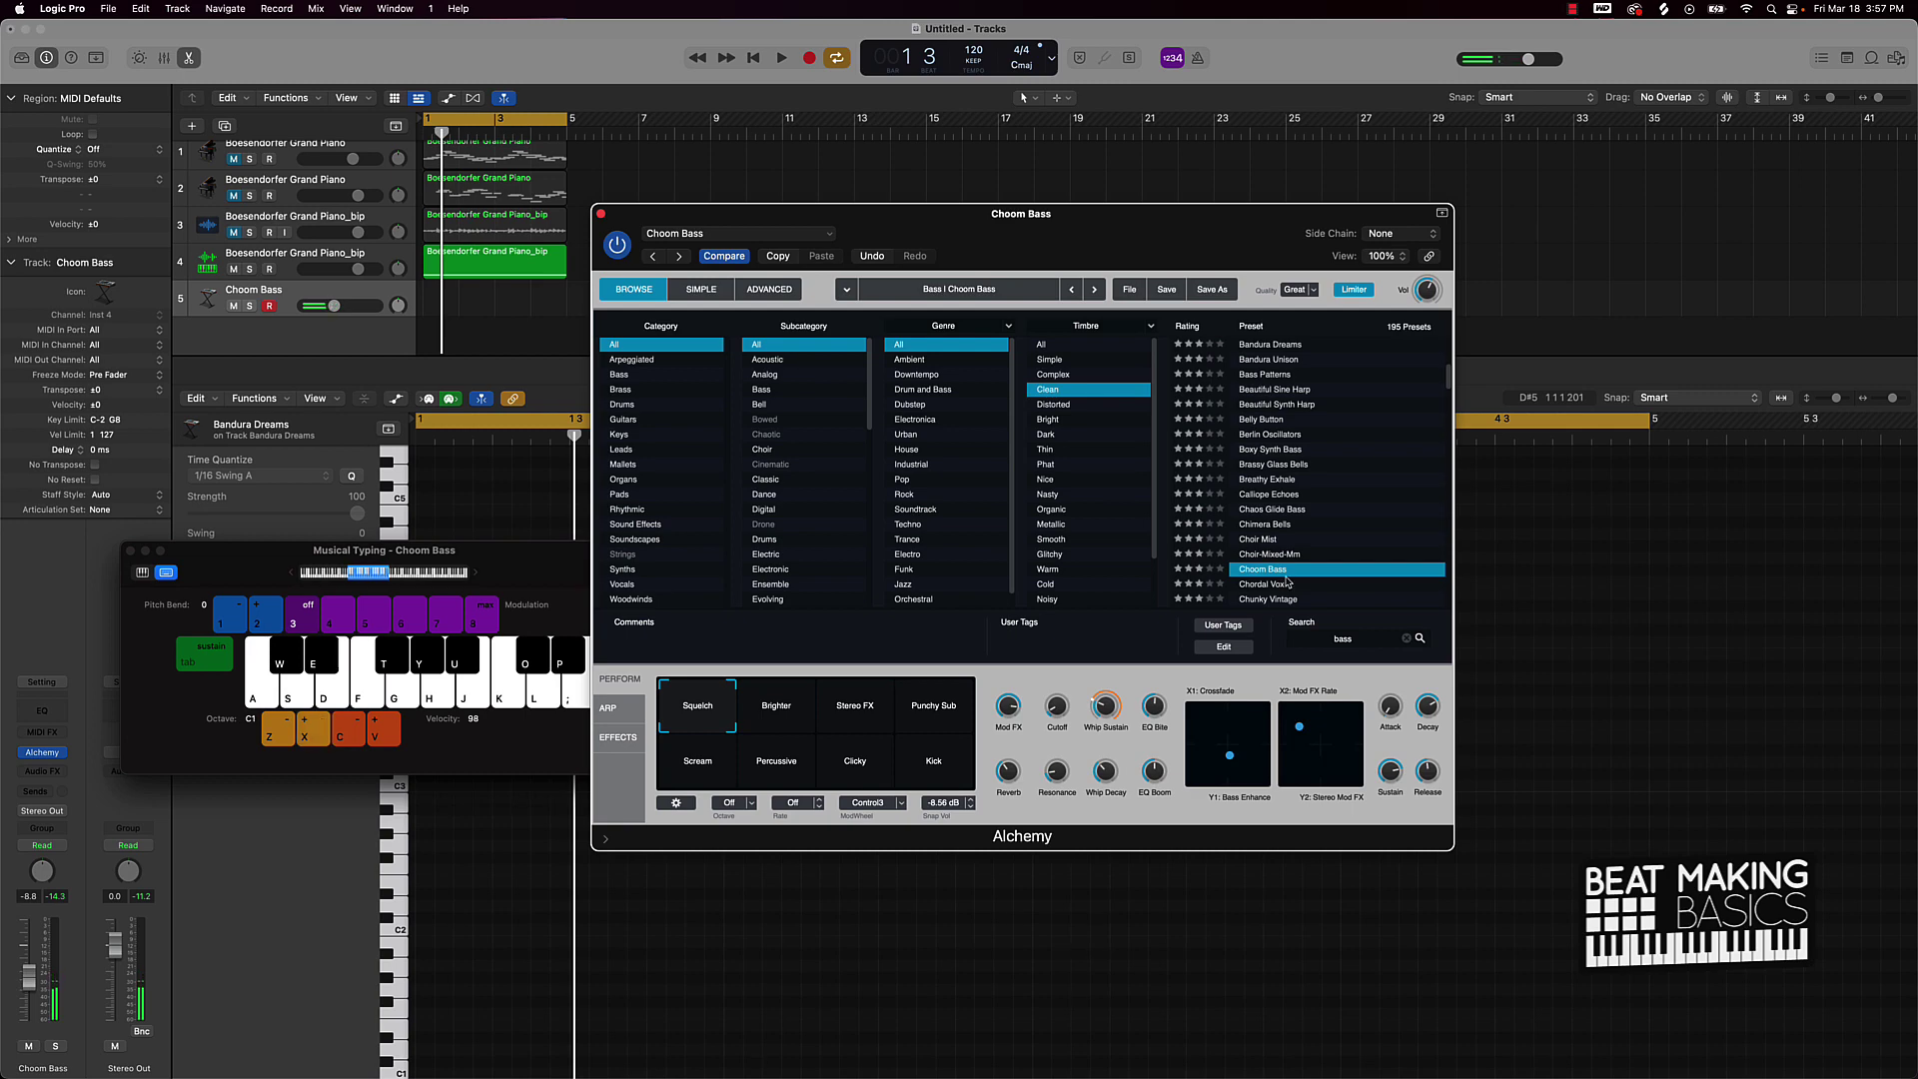
key("k")
Audition the Classic Bass Arp, Dark And Deep Bass and Clean 70s Synth Bass presets
scroll(1286, 586, "down", 2)
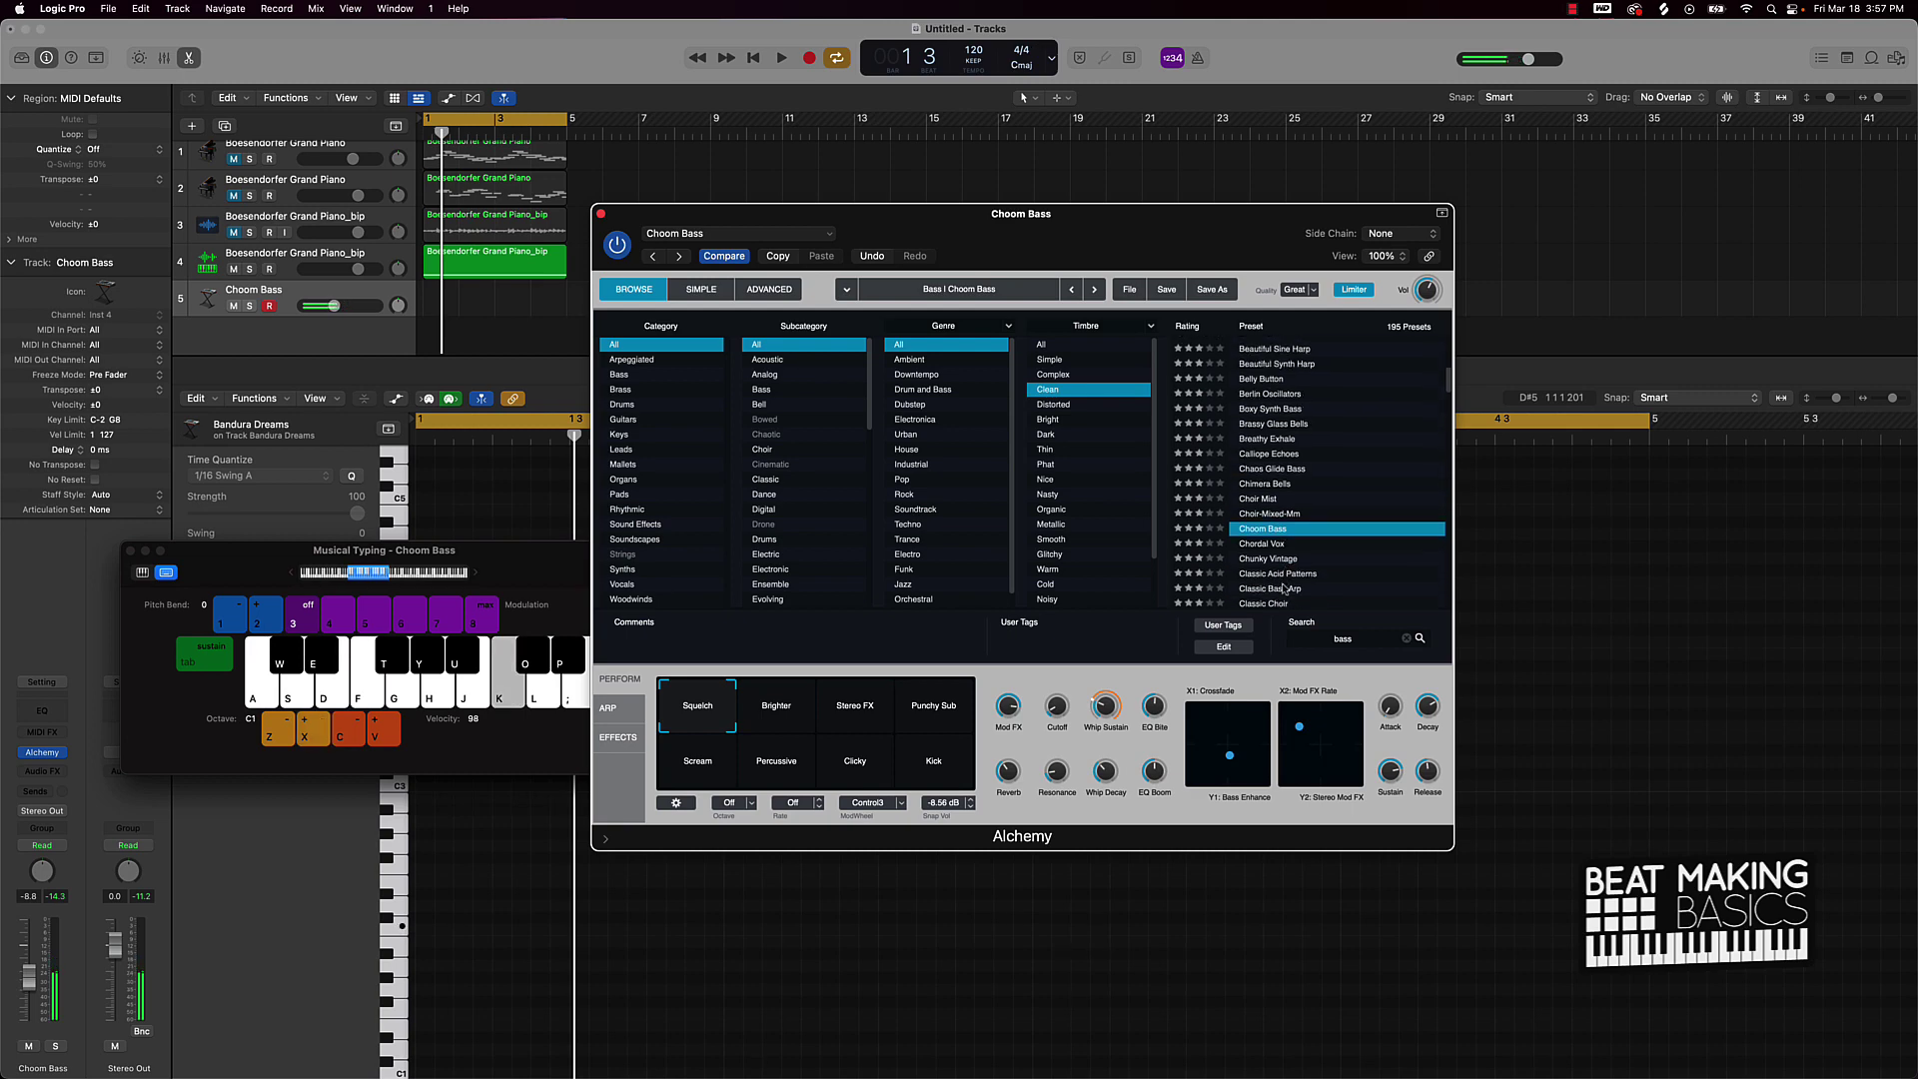
left_click(1284, 589)
key("k")
scroll(1266, 559, "down", 4)
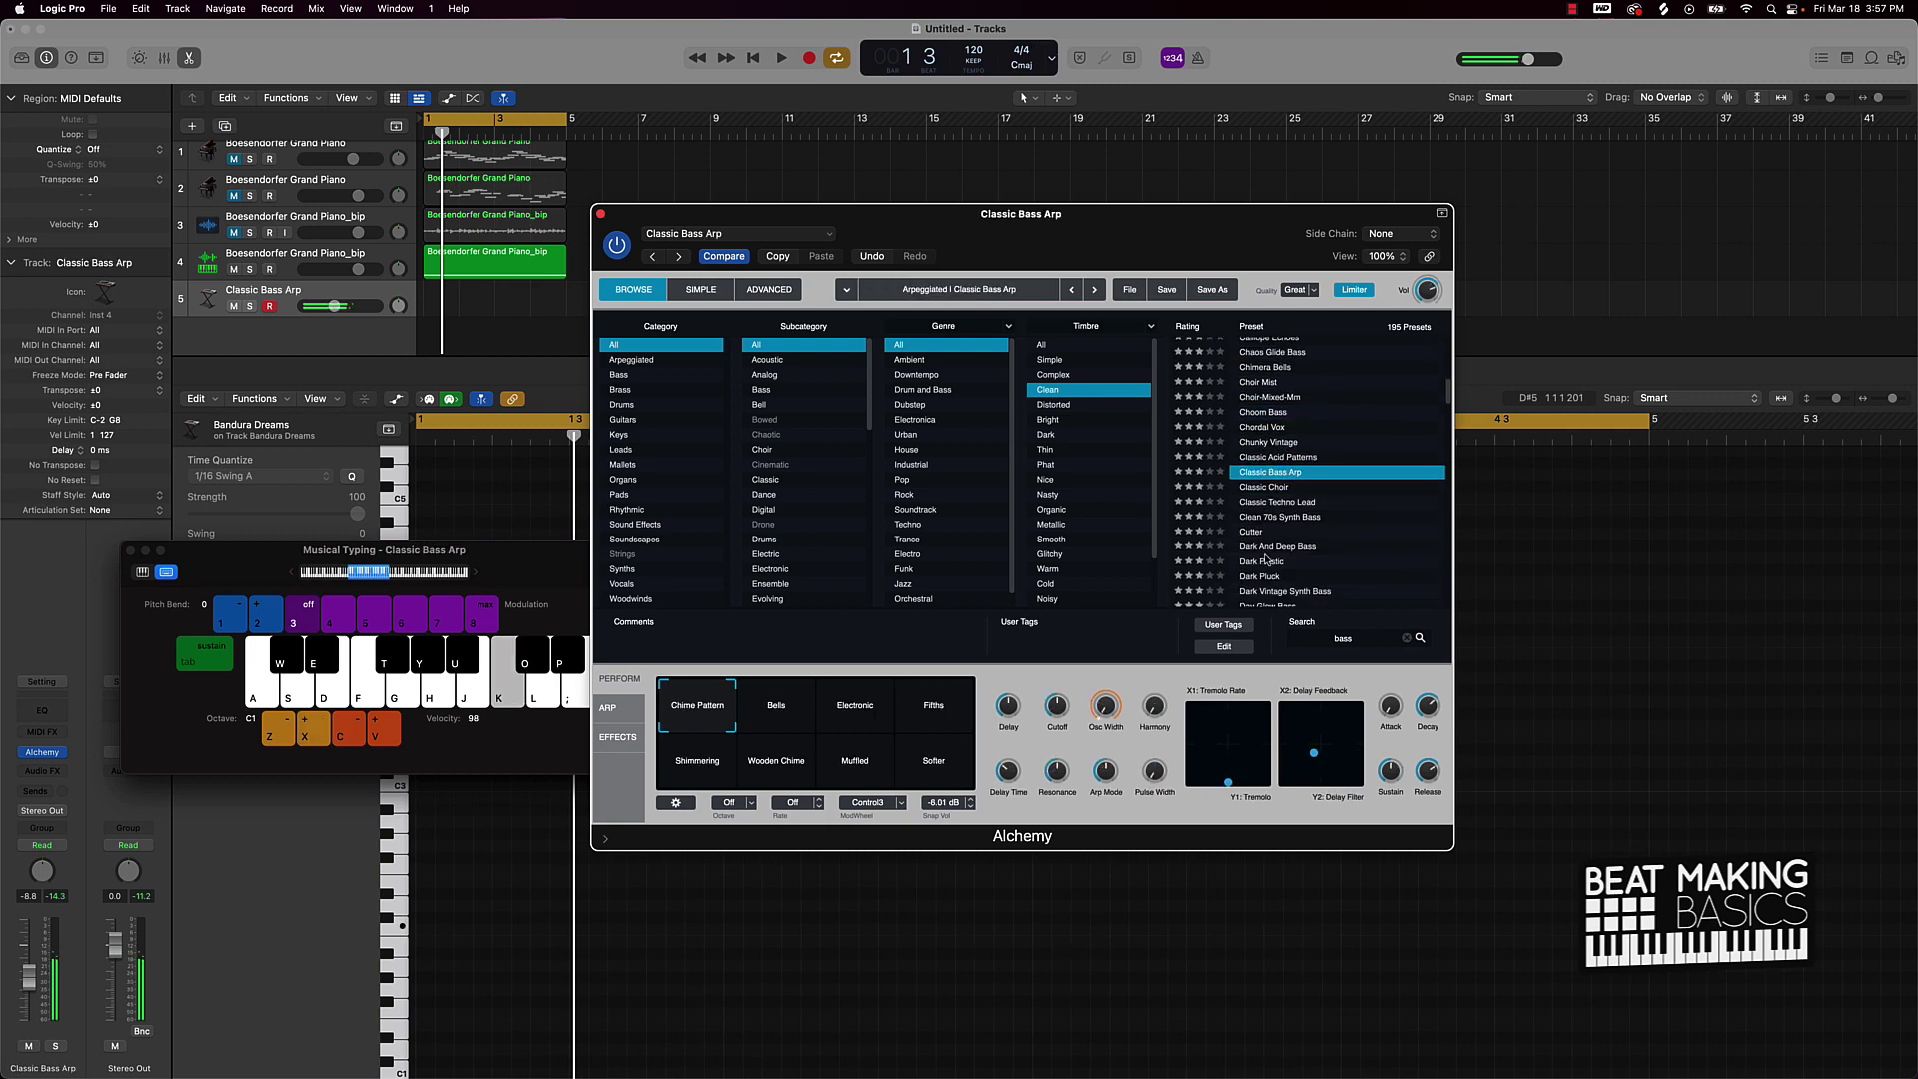
left_click(1278, 548)
key("k")
left_click(1286, 519)
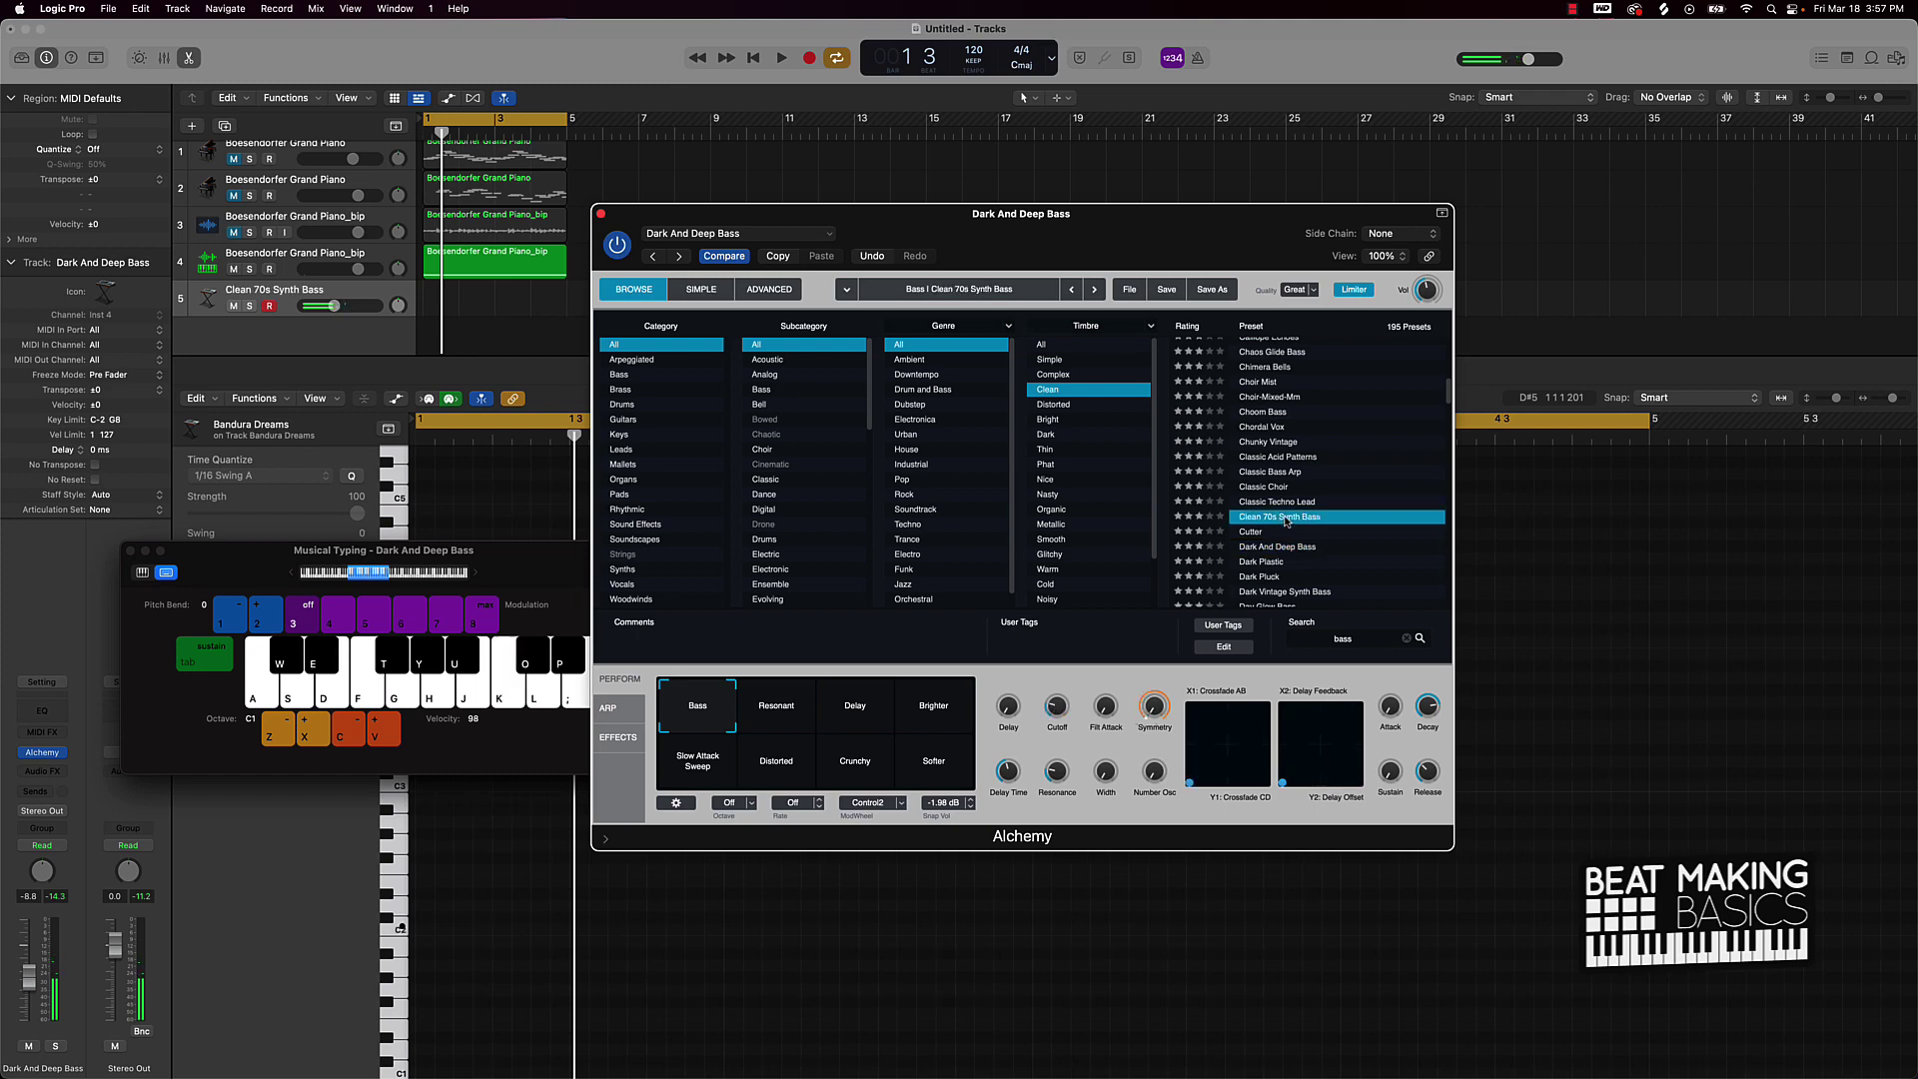
key("k")
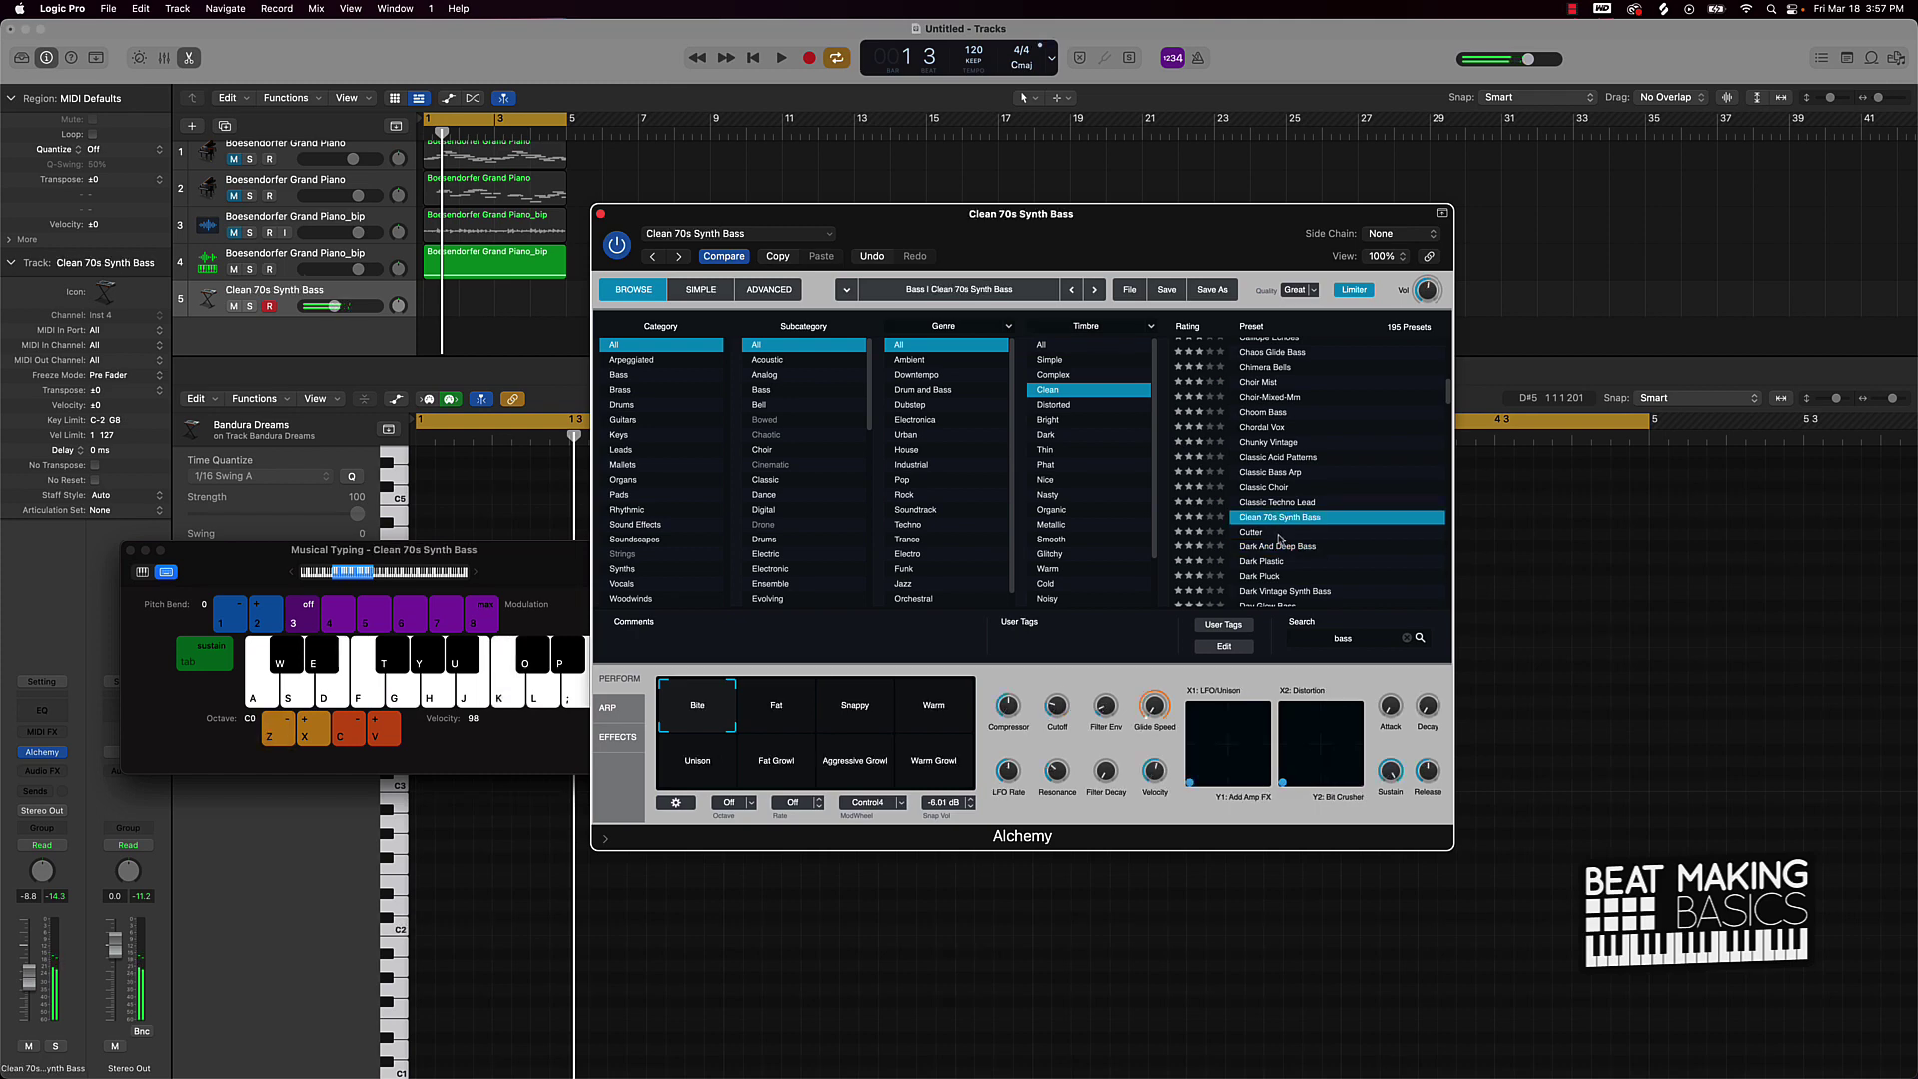
Audition Dark Vintage Synth Bass, Dark Pluck and Dark Plastic, and settle on the Day Glow Bass preset
left_click(1285, 590)
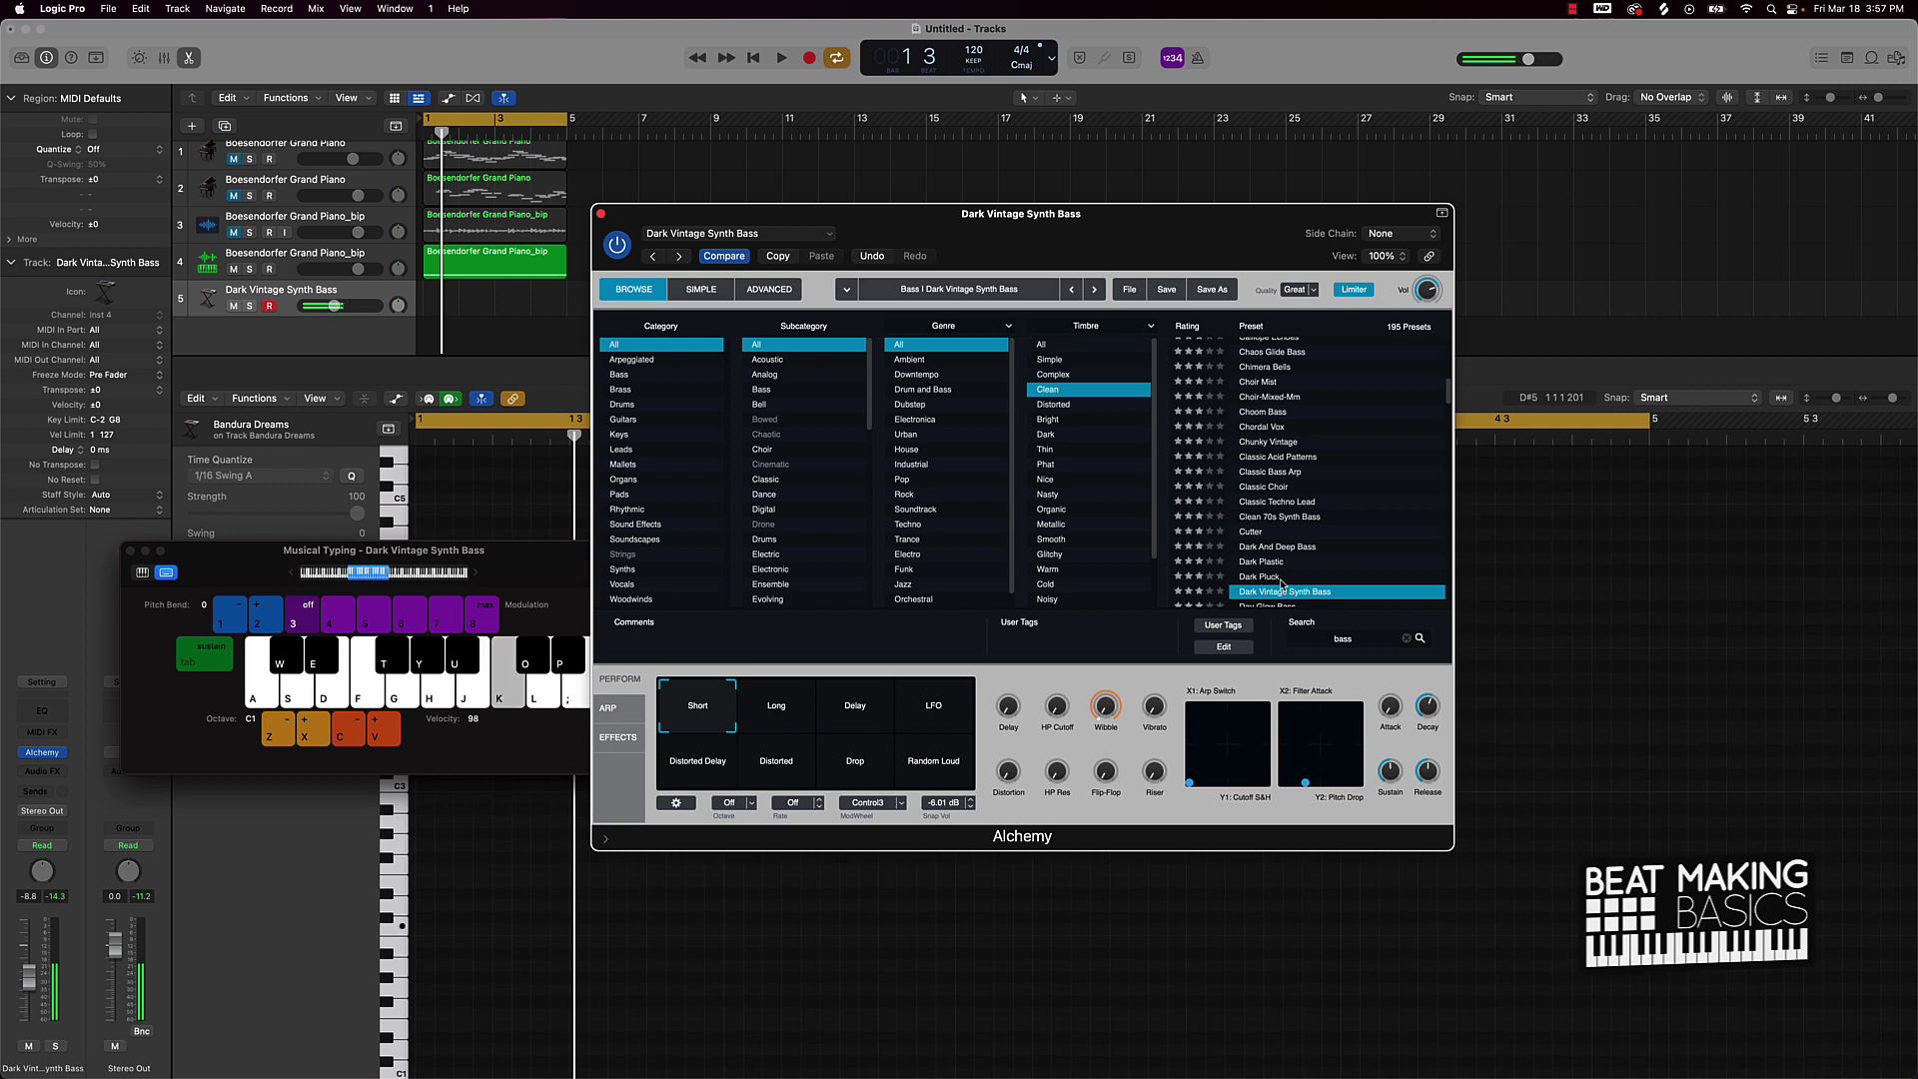
left_click(1282, 577)
key("k")
left_click(1279, 566)
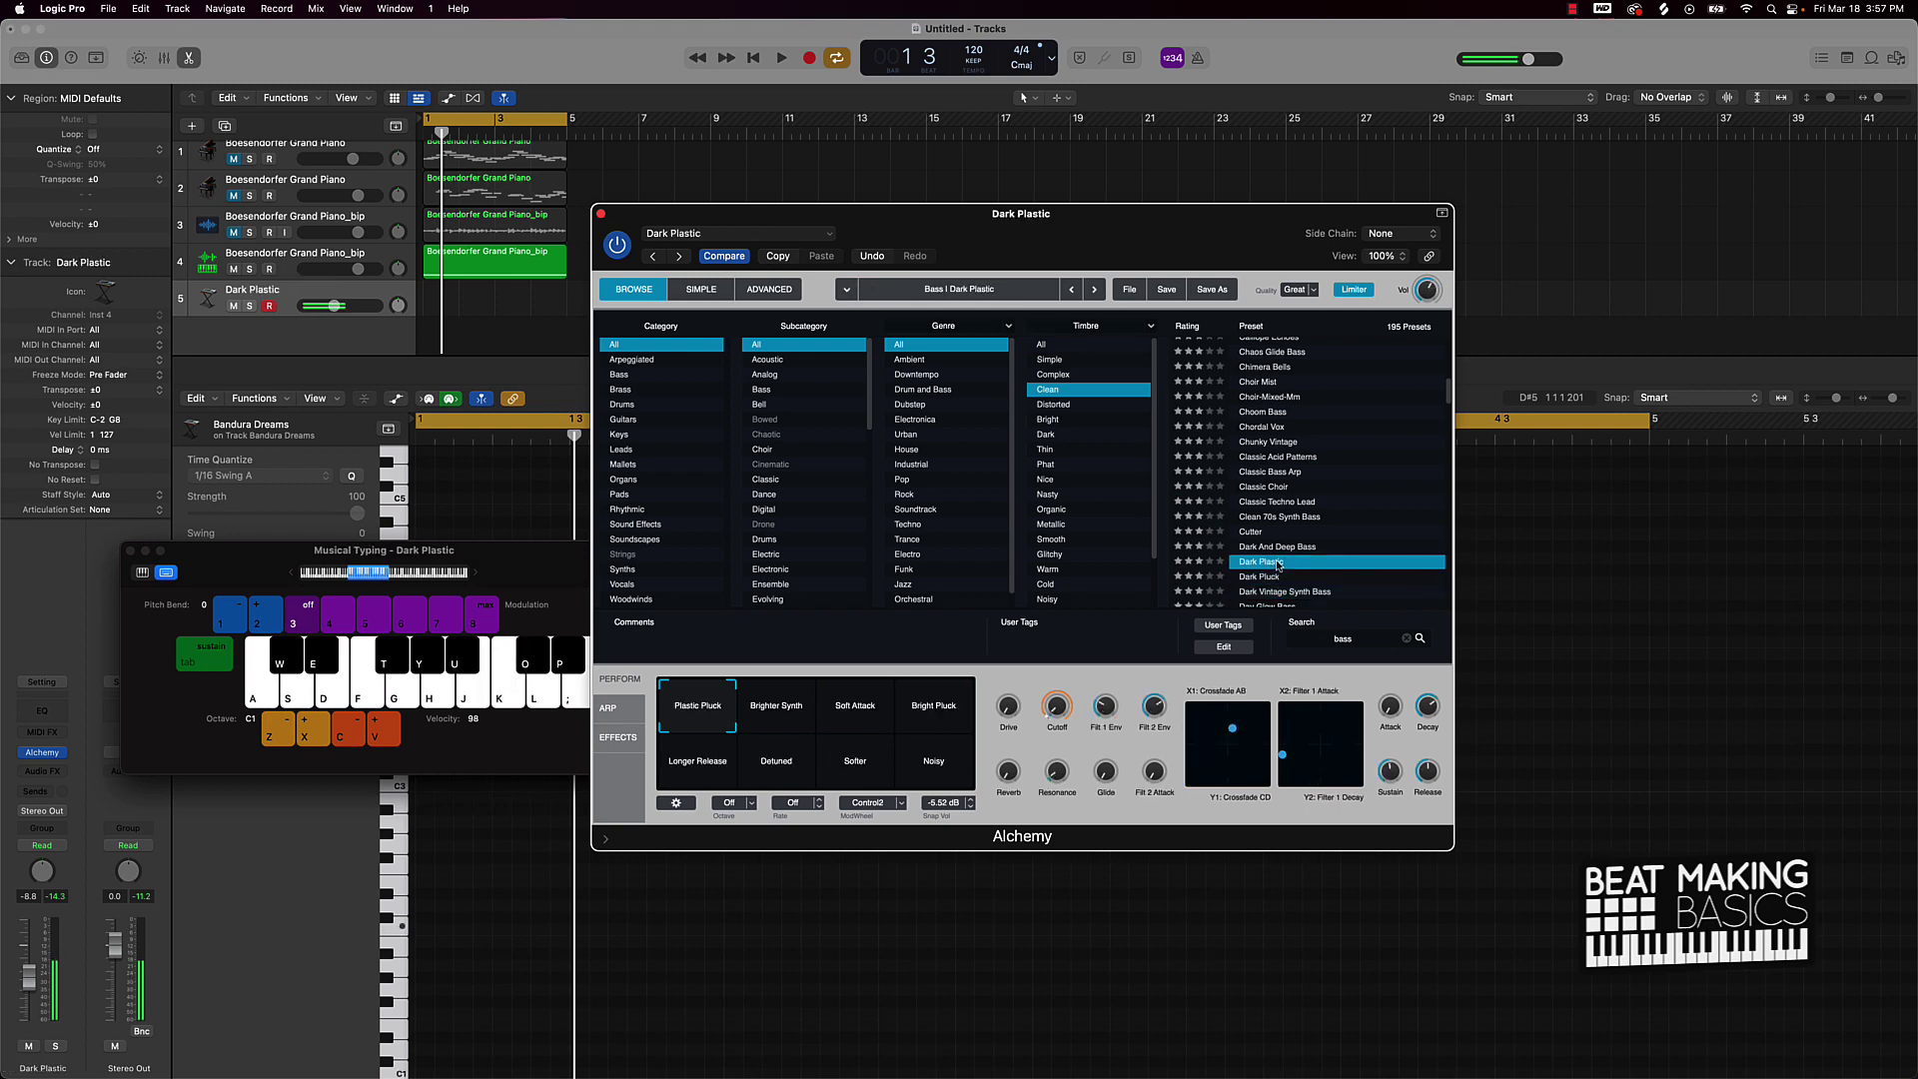
key("k")
scroll(1285, 510, "down", 3)
left_click(1284, 494)
key("k")
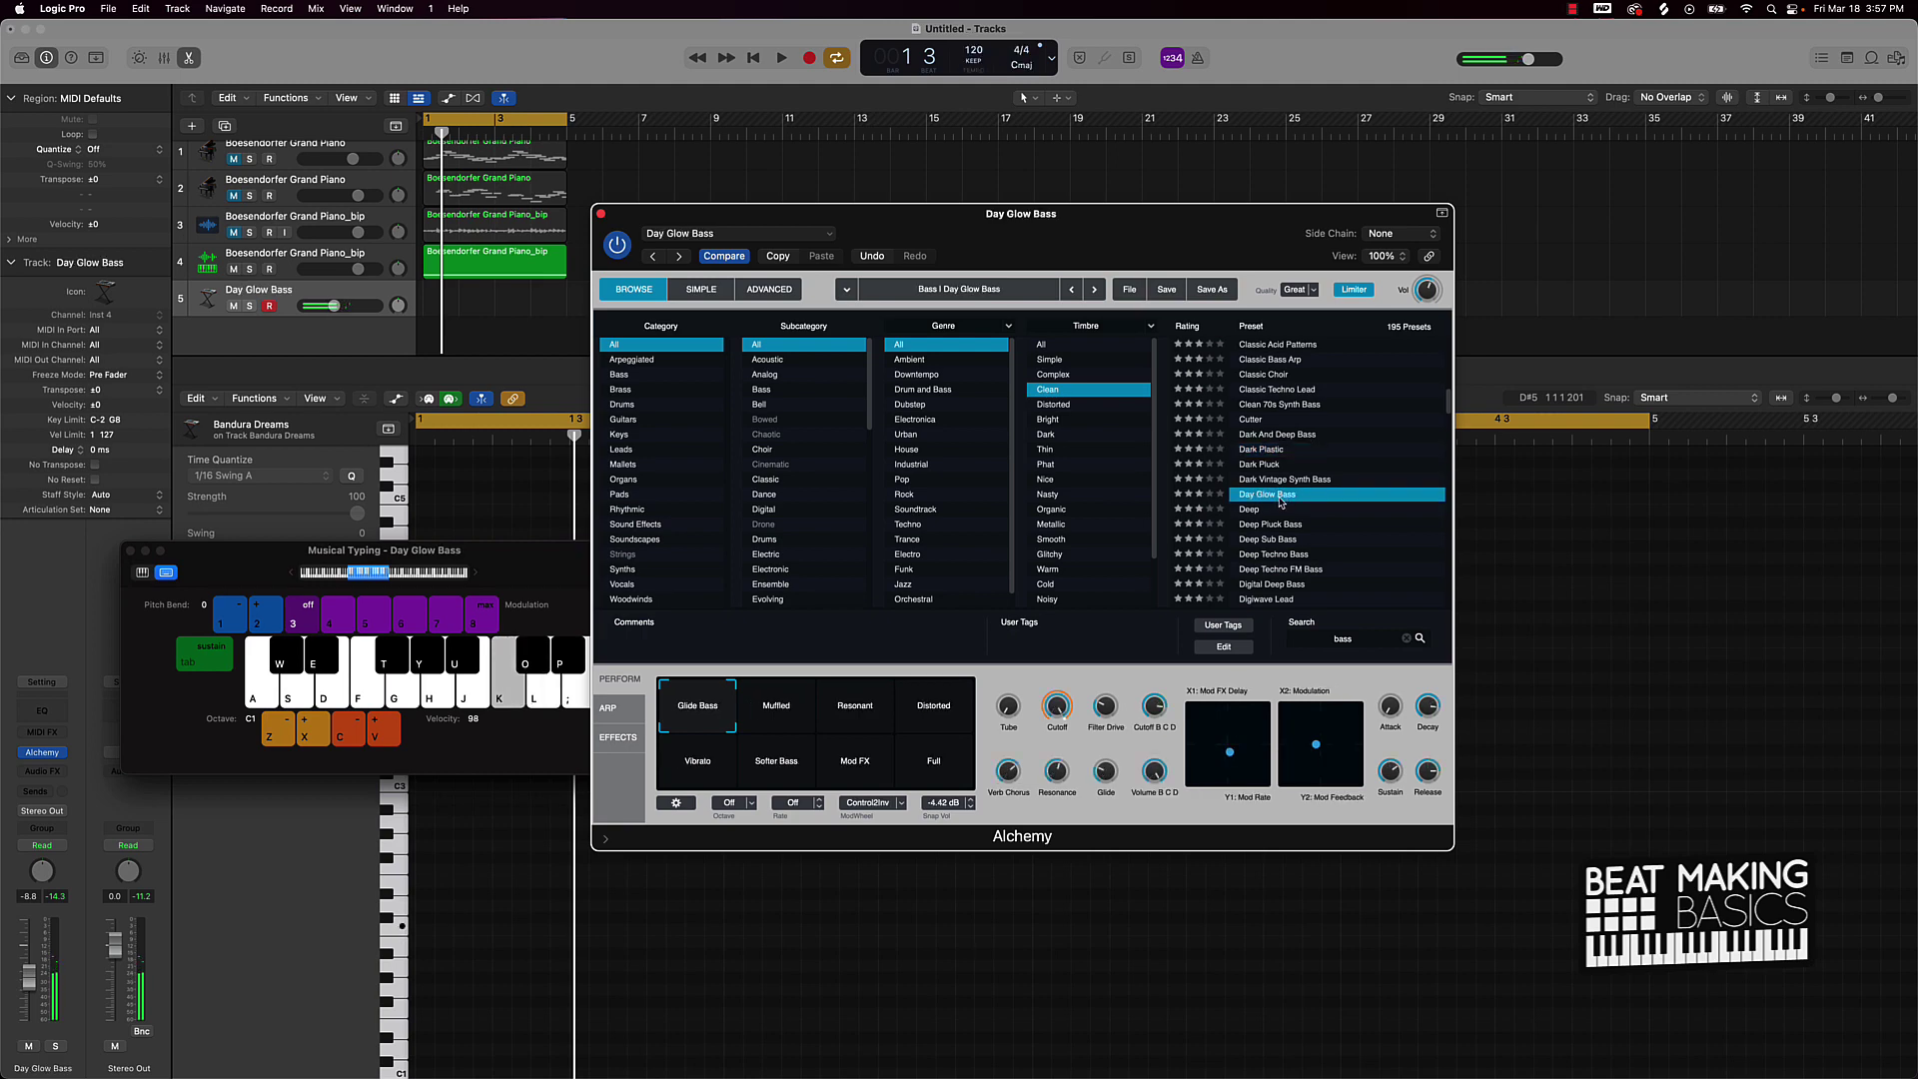
key("k")
key("x")
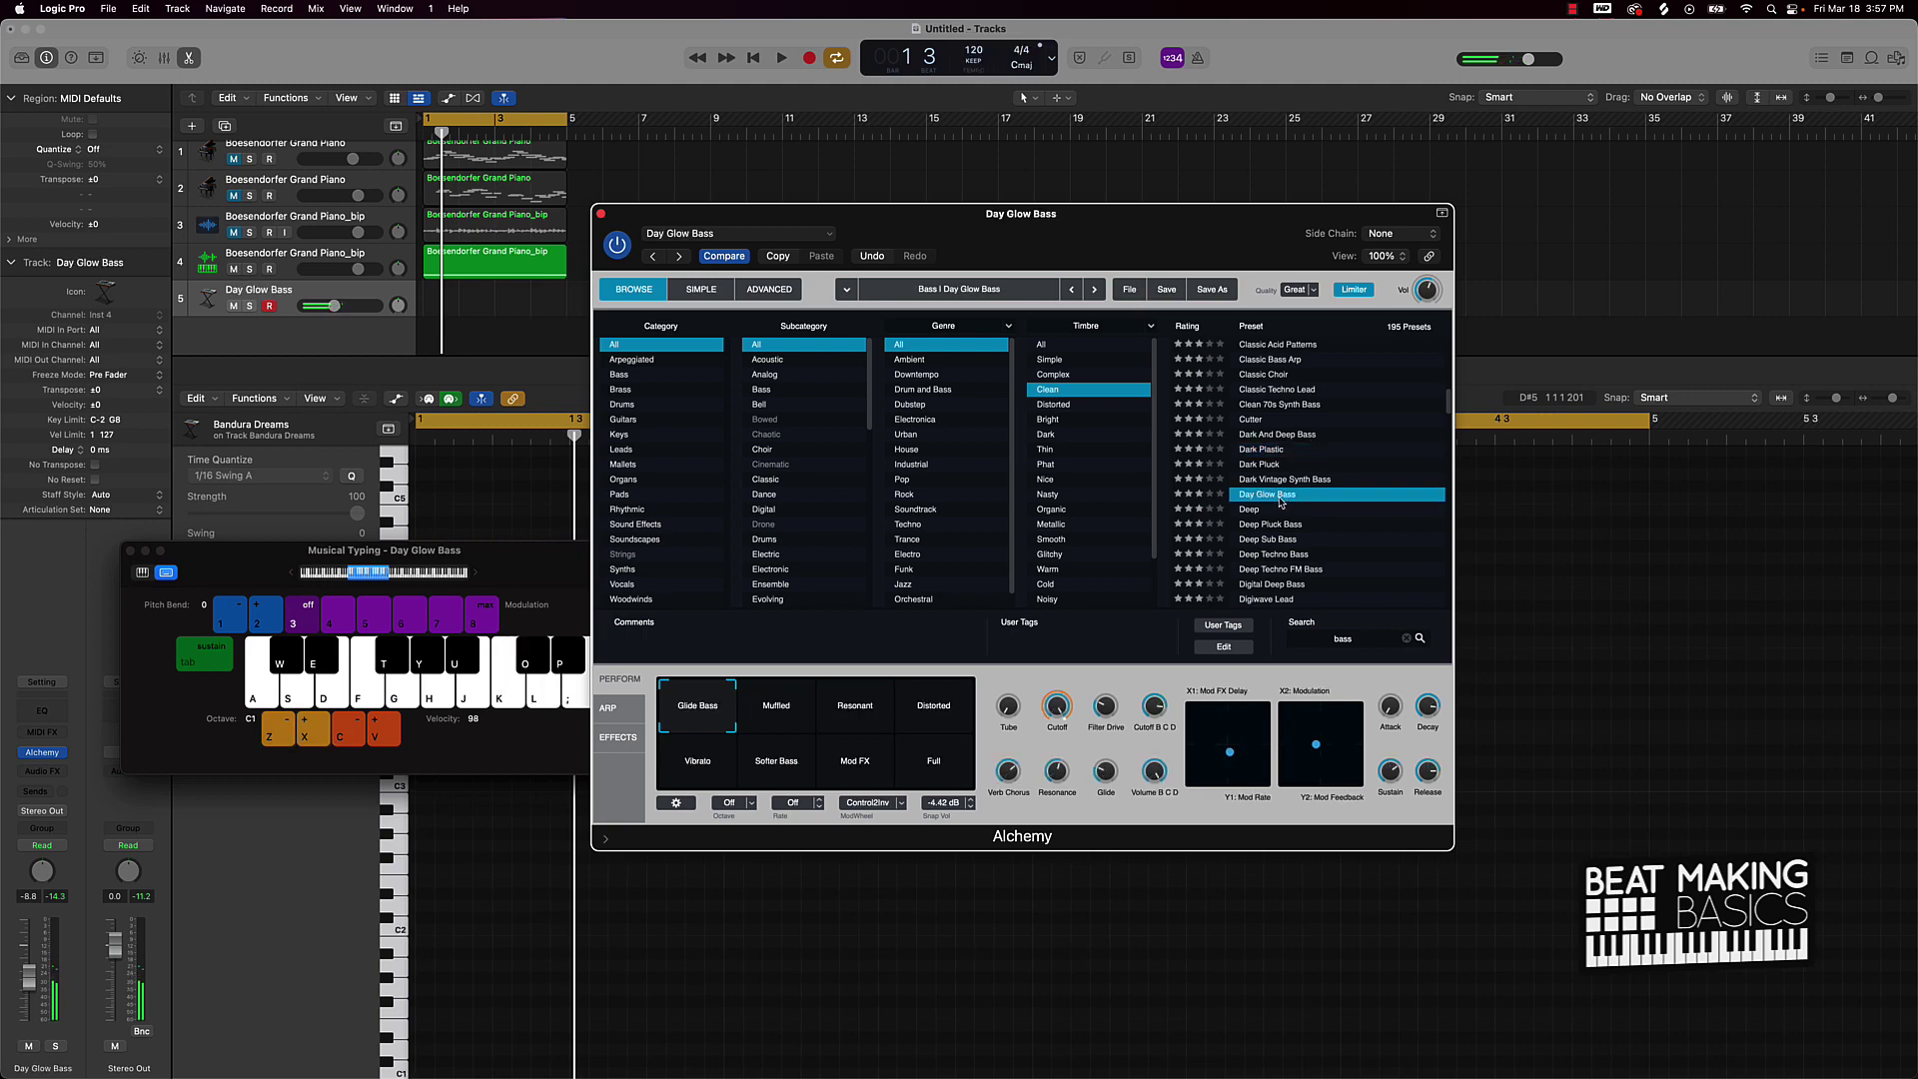
Rehearse a bass line with Day Glow Bass over the looping four-bar melody
key("space")
key("k")
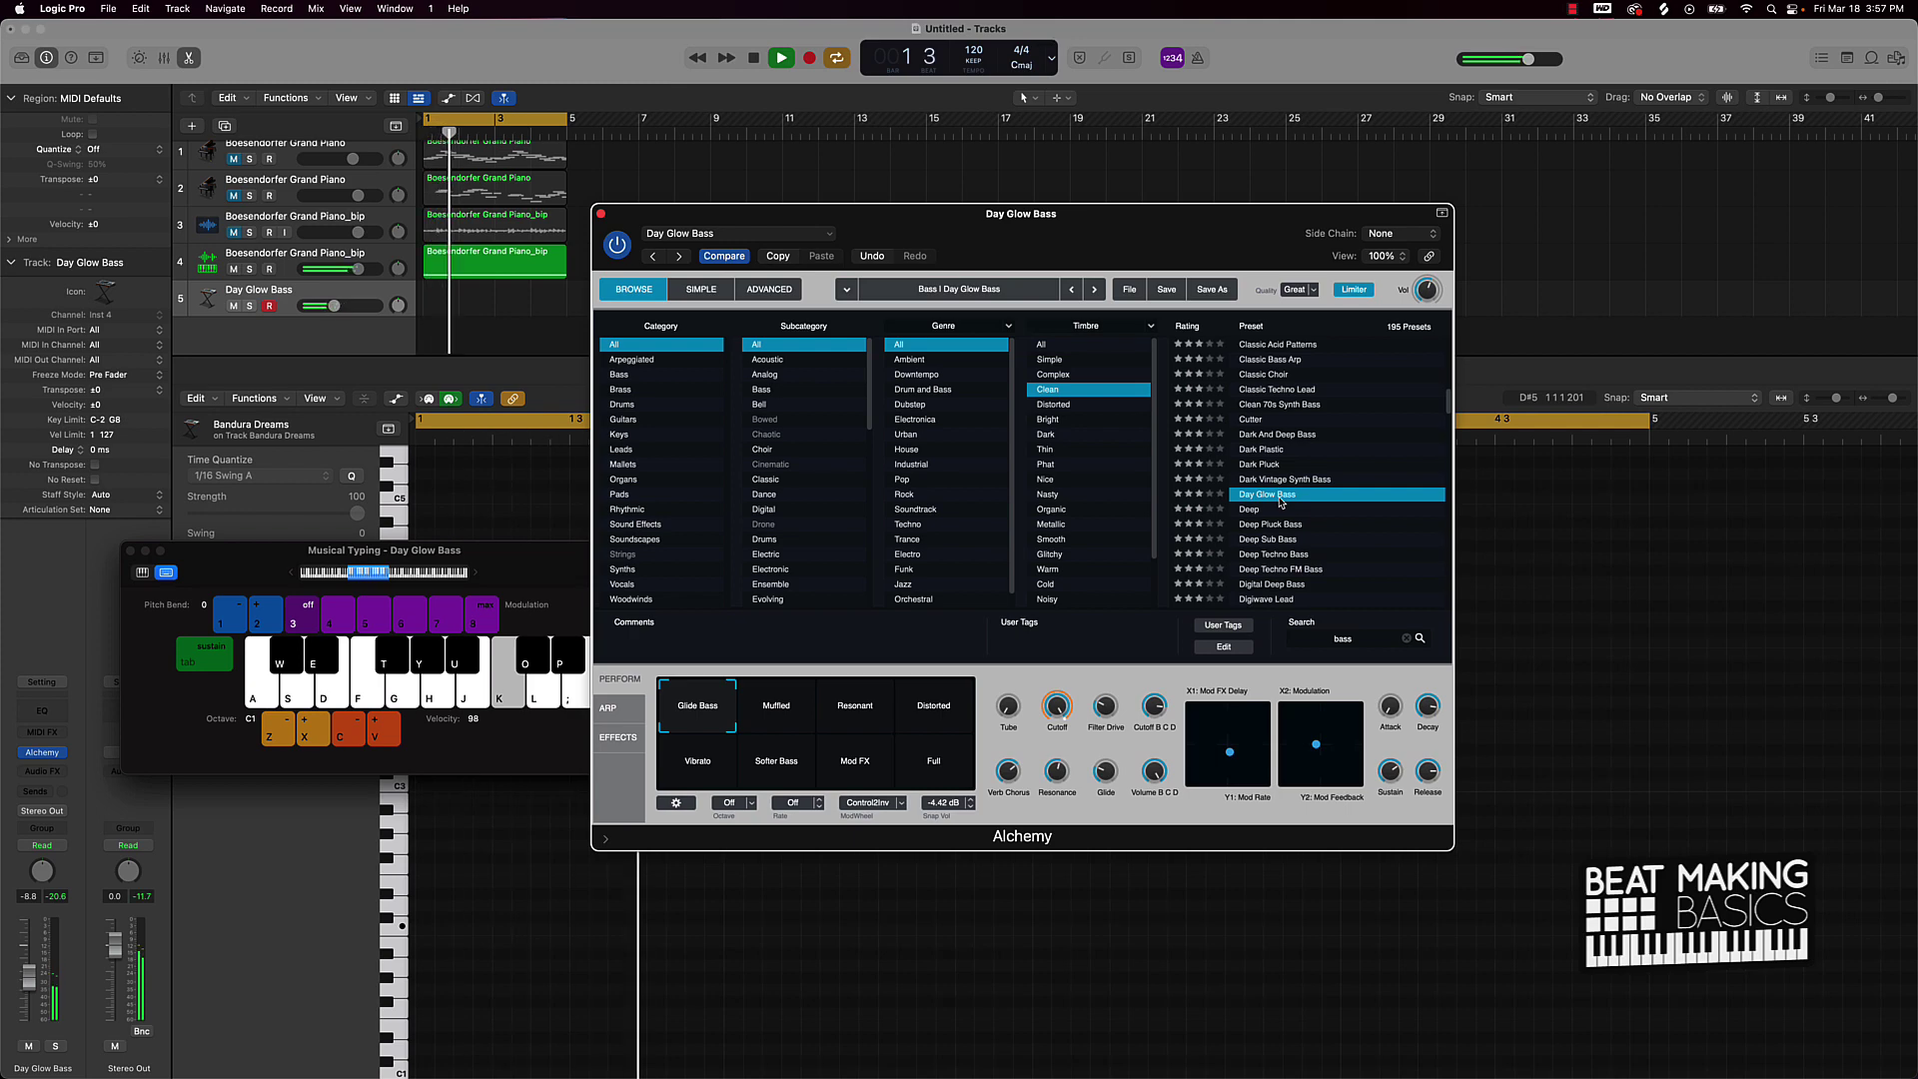
key("y")
key("j")
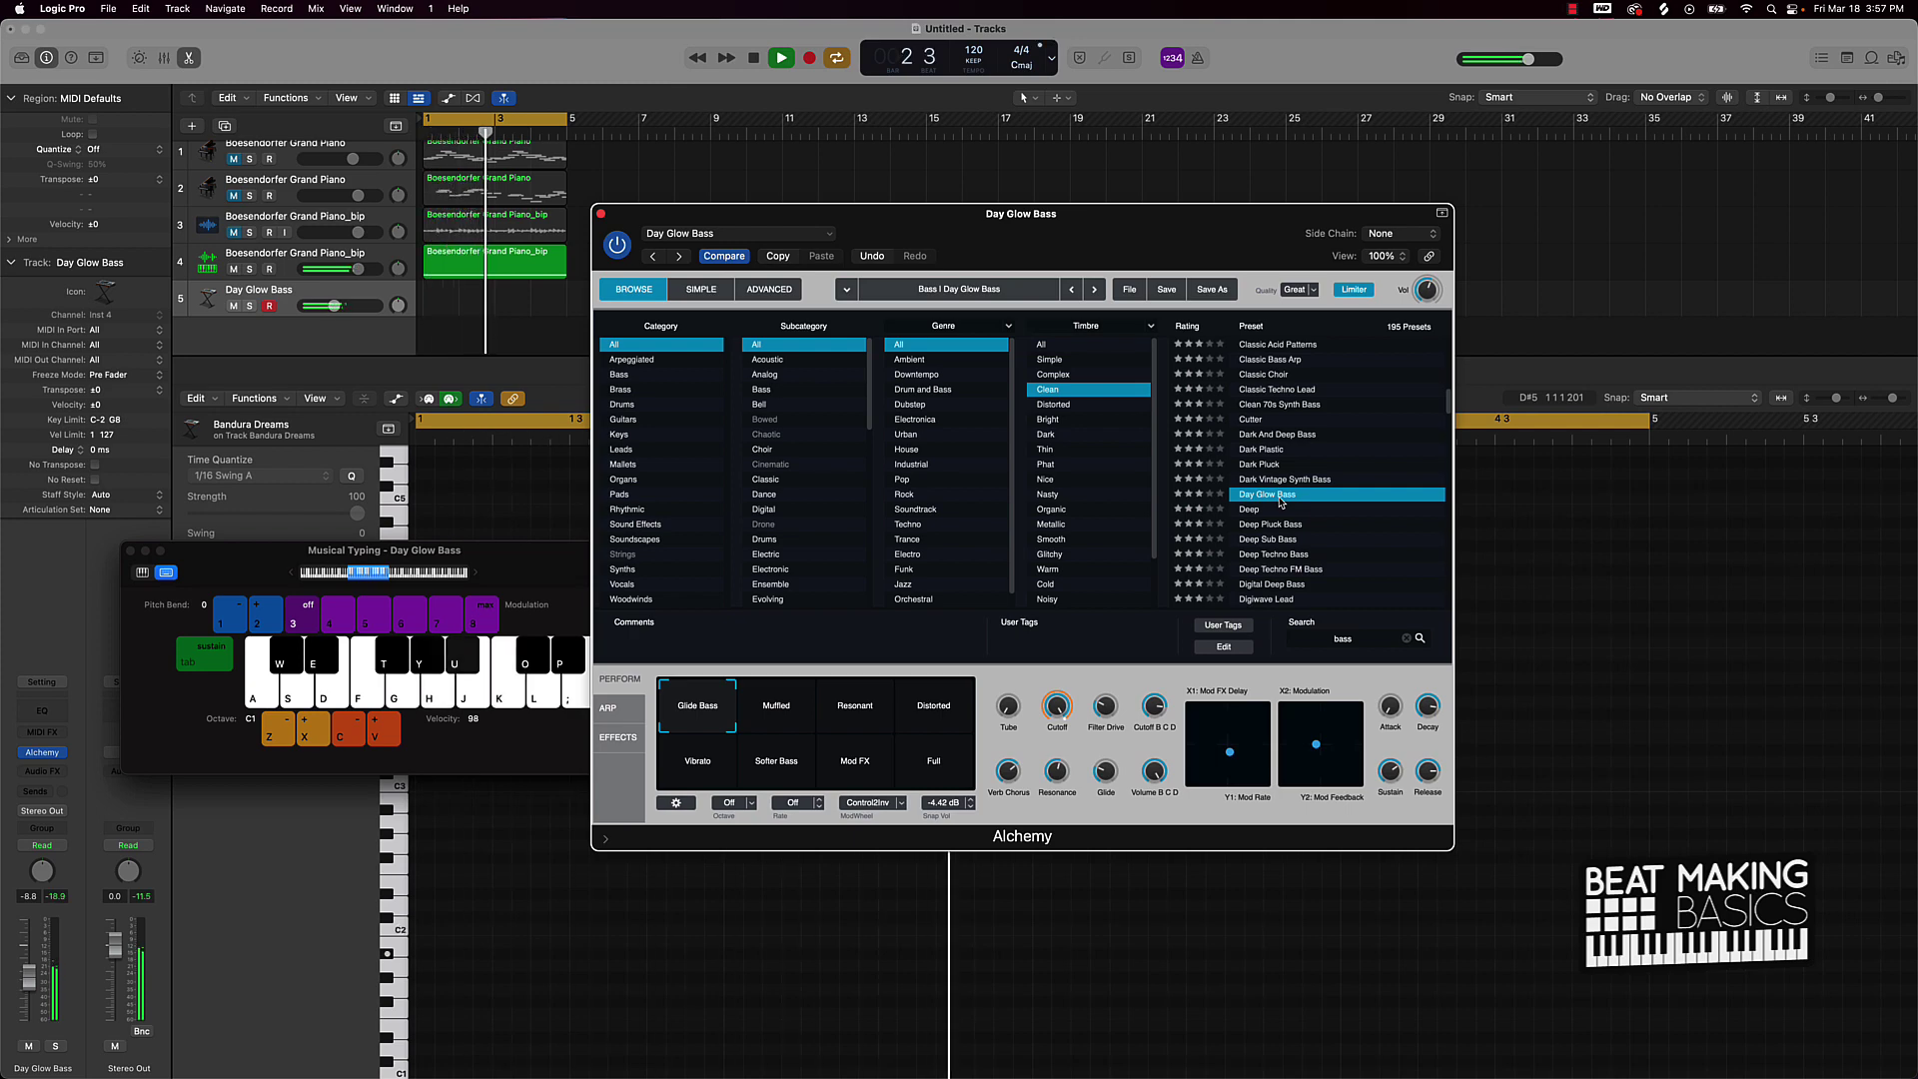
key("k")
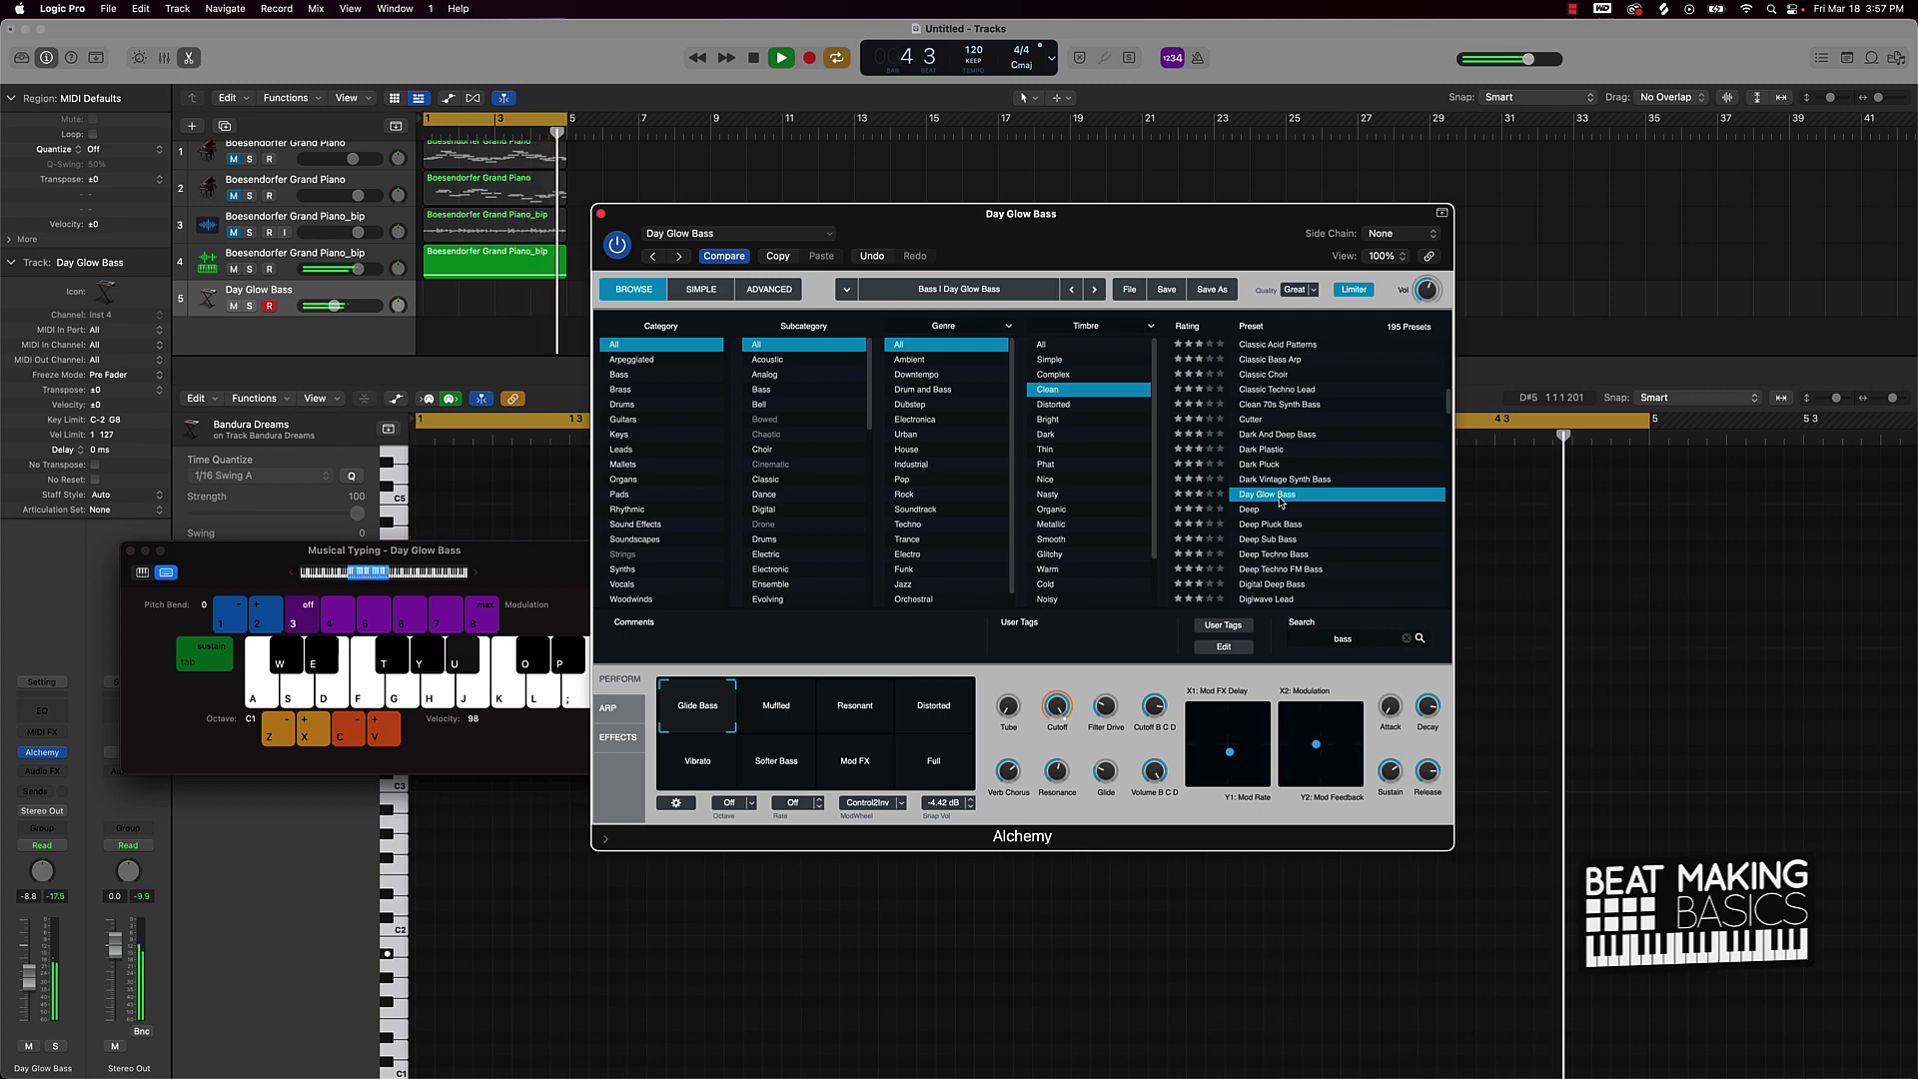
key("k")
key("space")
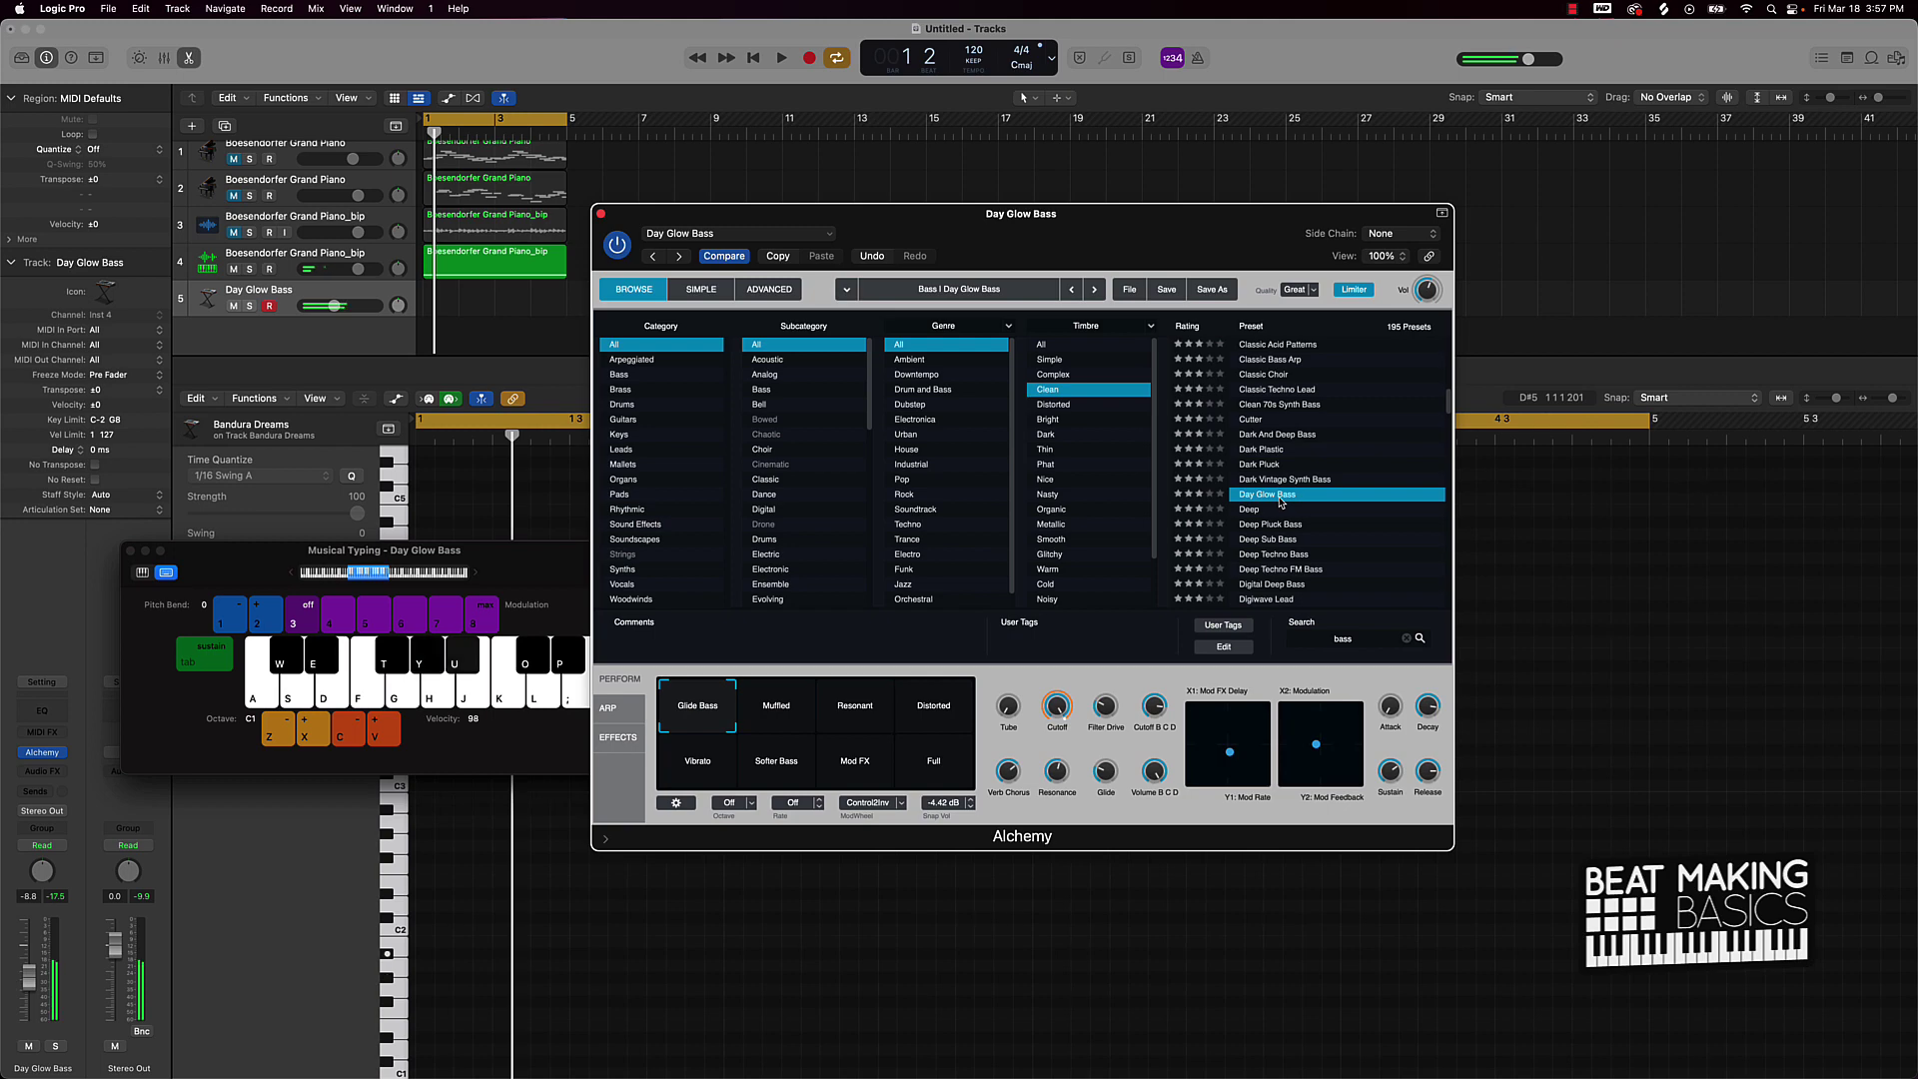
Record a four-bar bass line on the Day Glow Bass track, playing C2, G#1 and A#1 twice through
key("space")
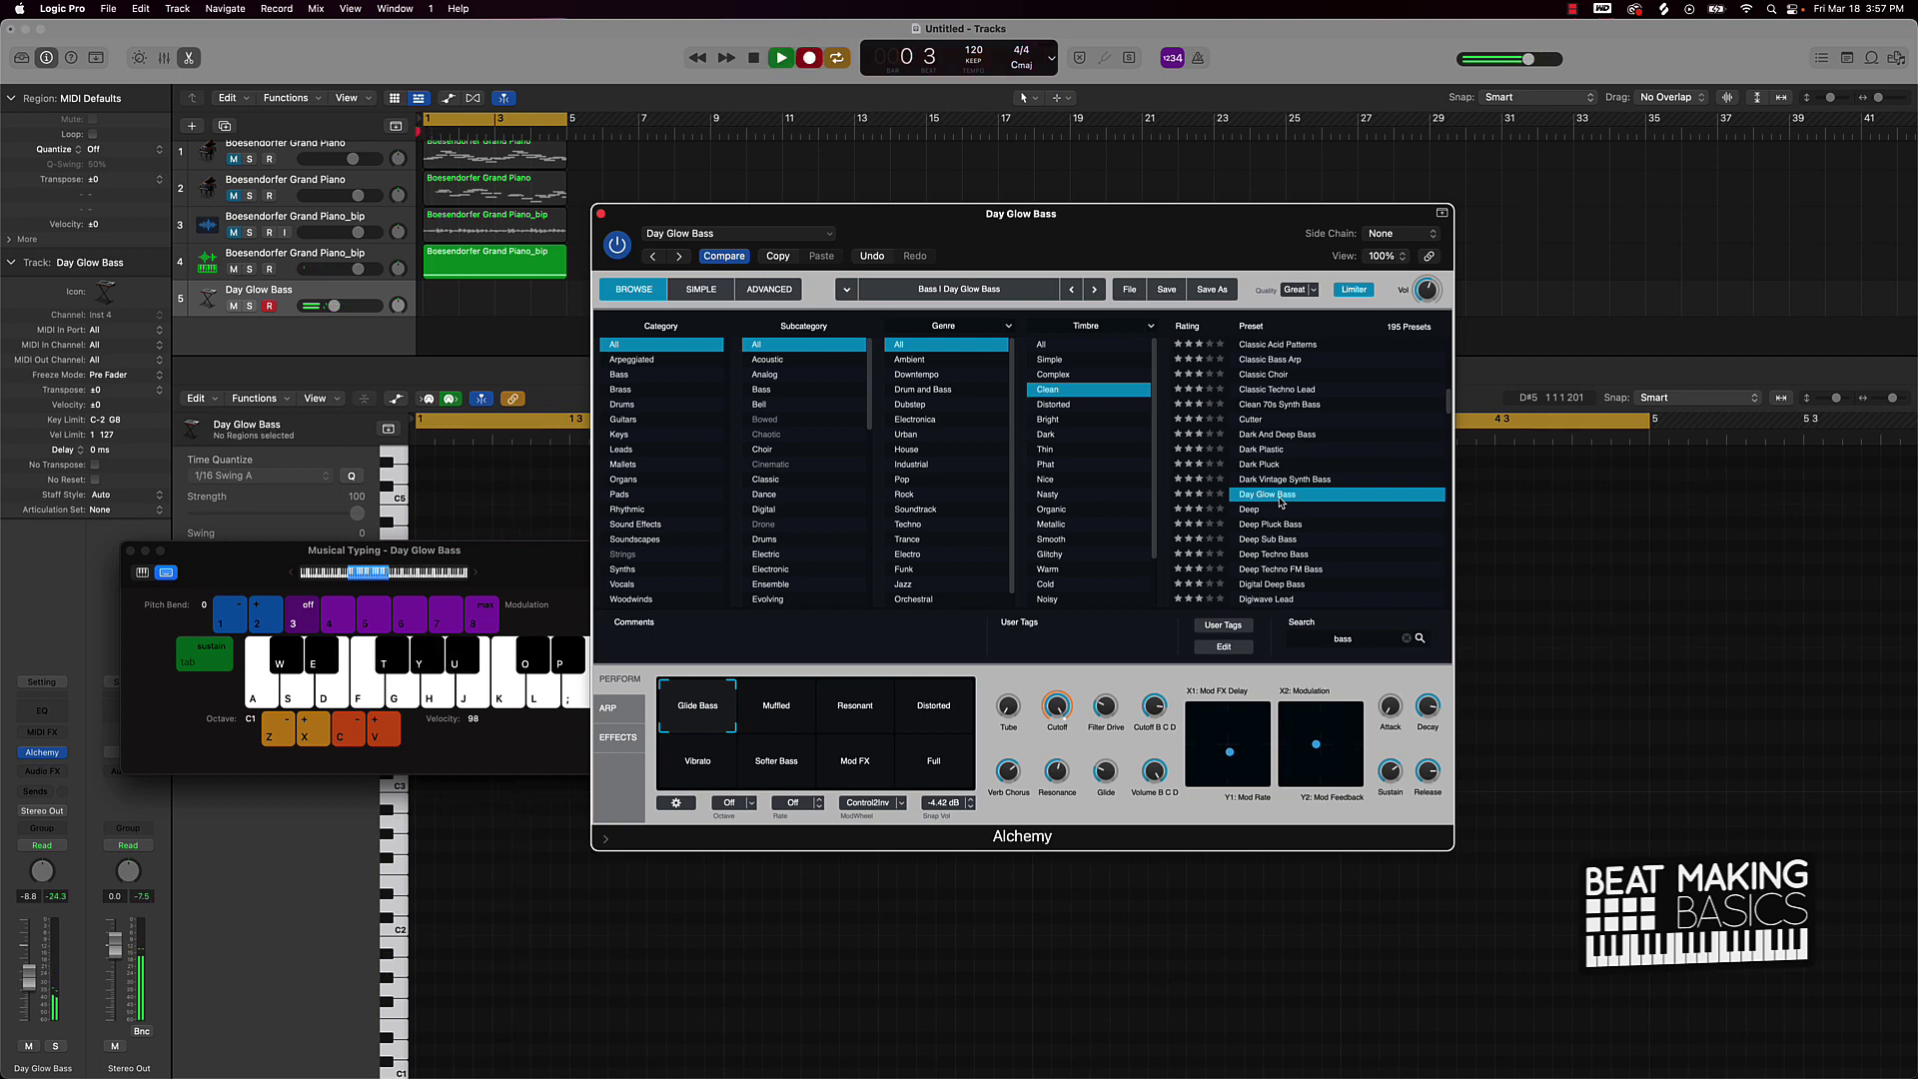
key("k")
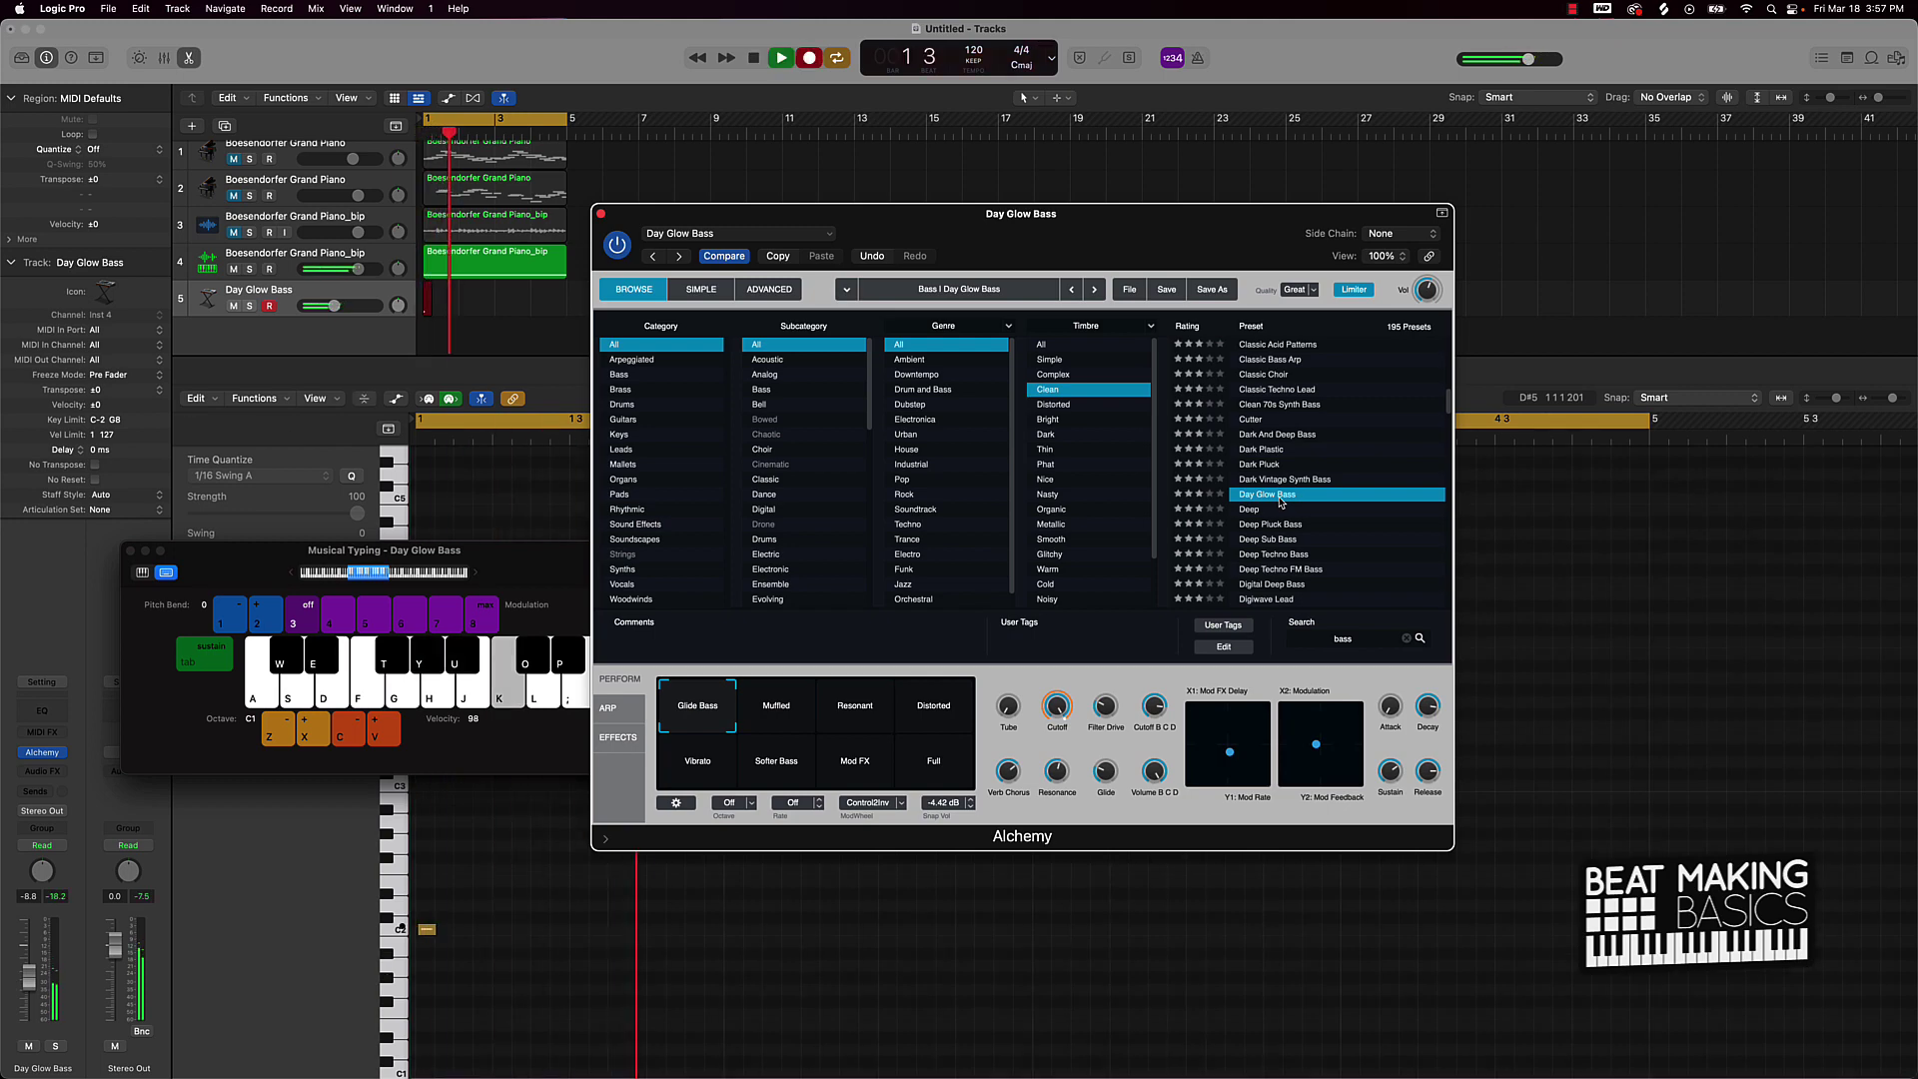
key("y")
key("u")
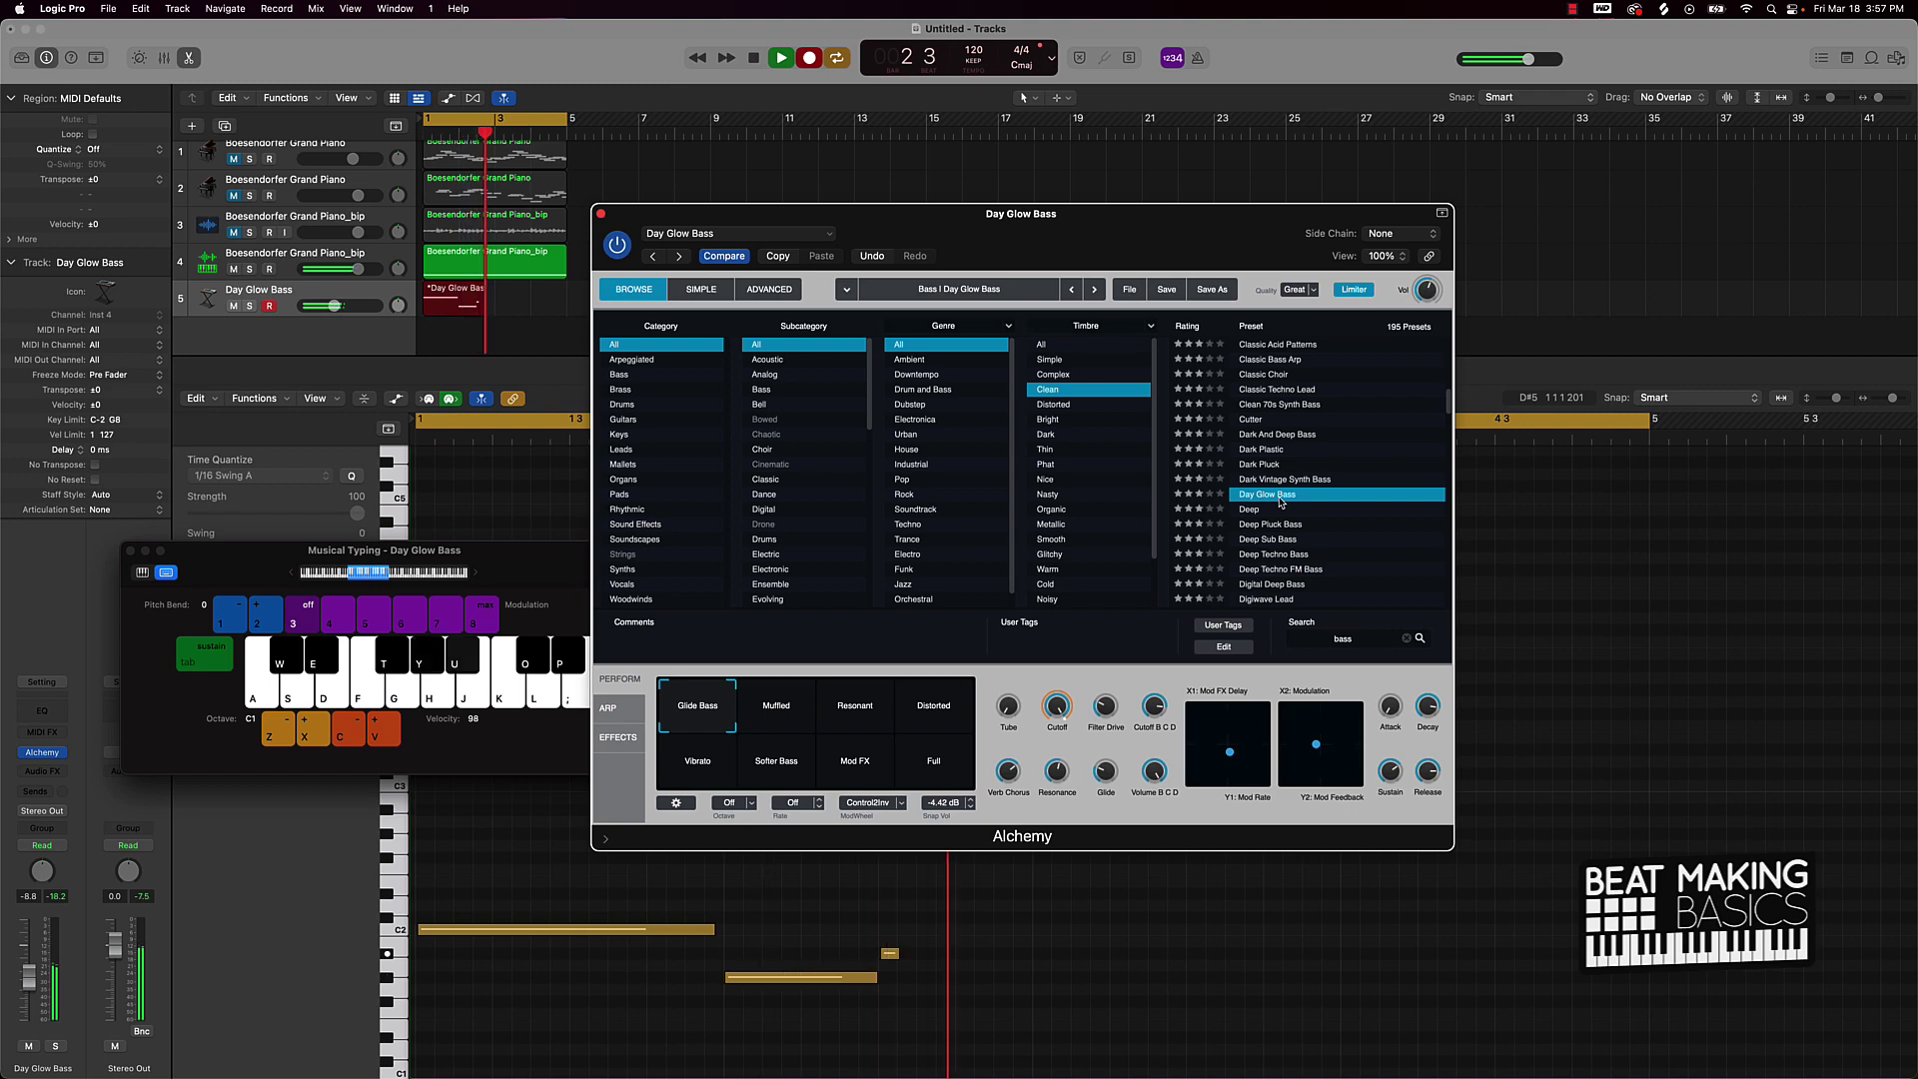
key("k")
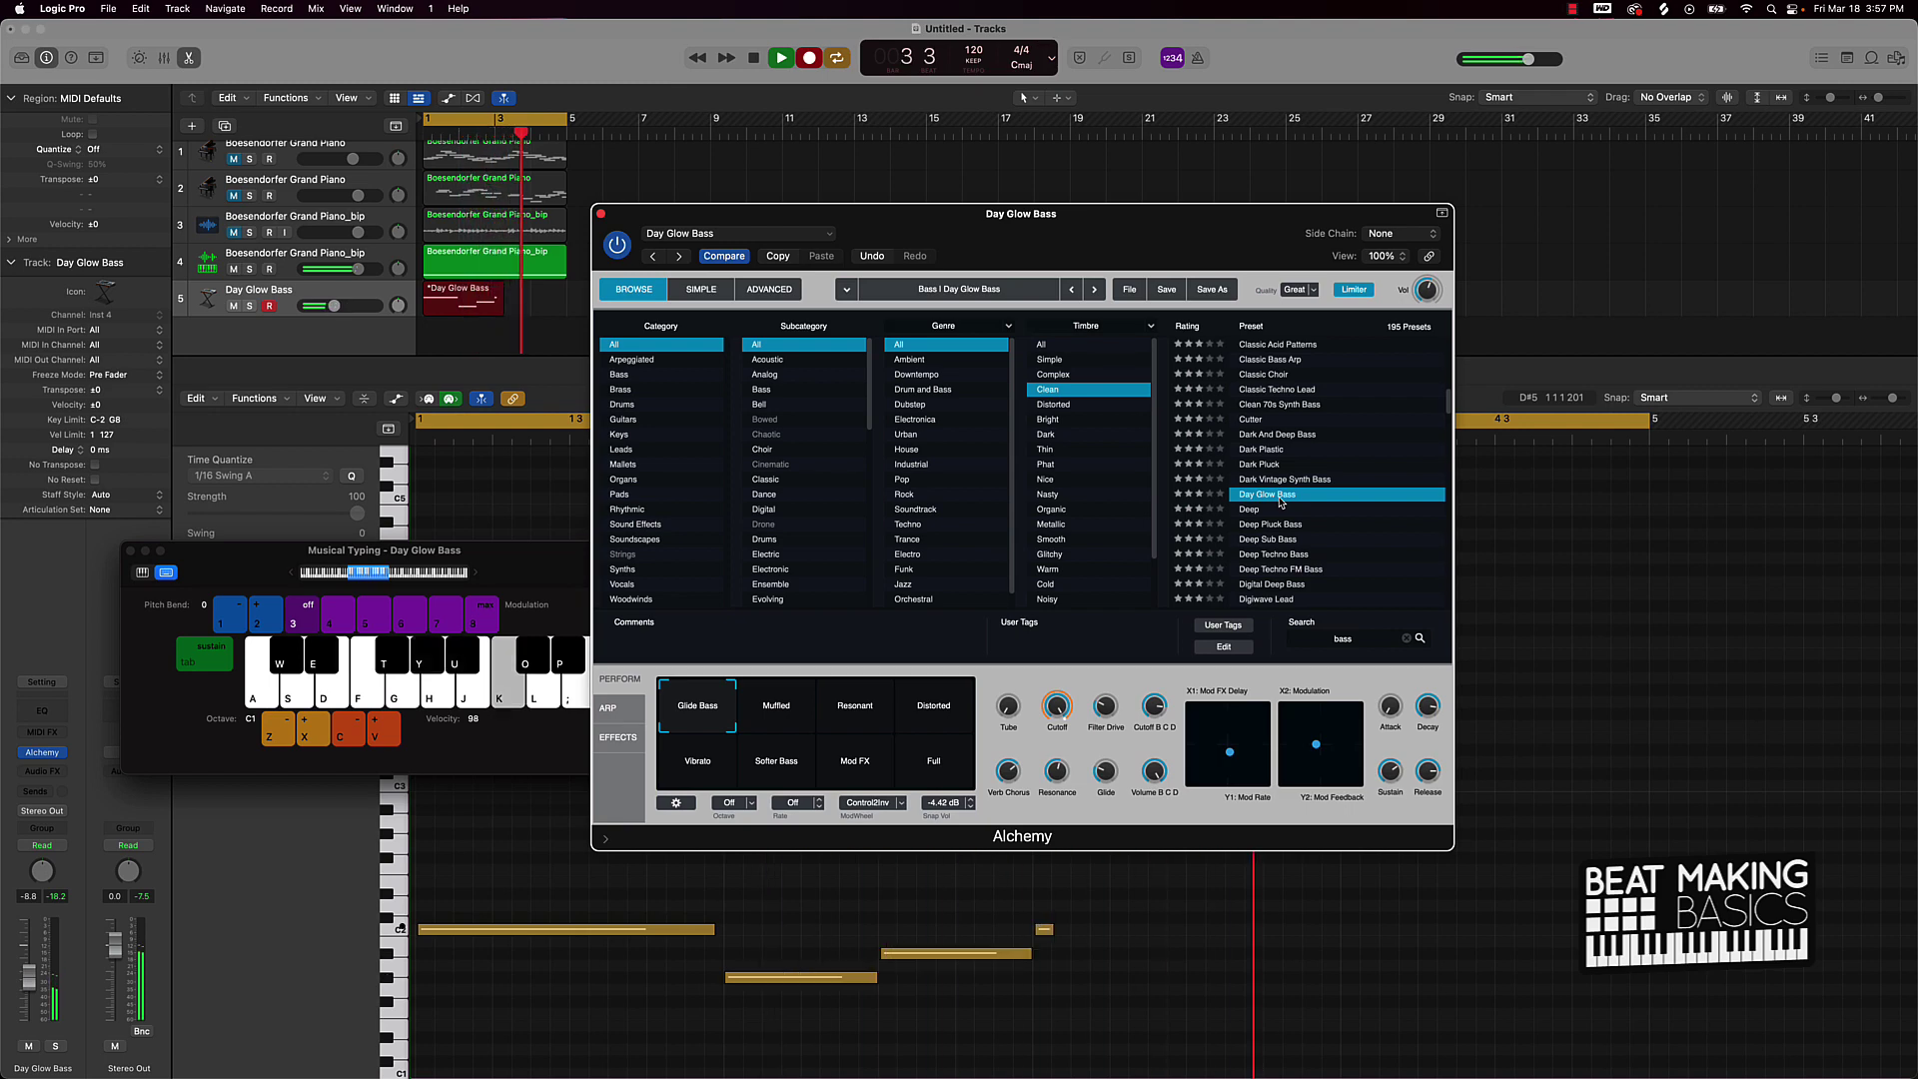
key("y")
key("u")
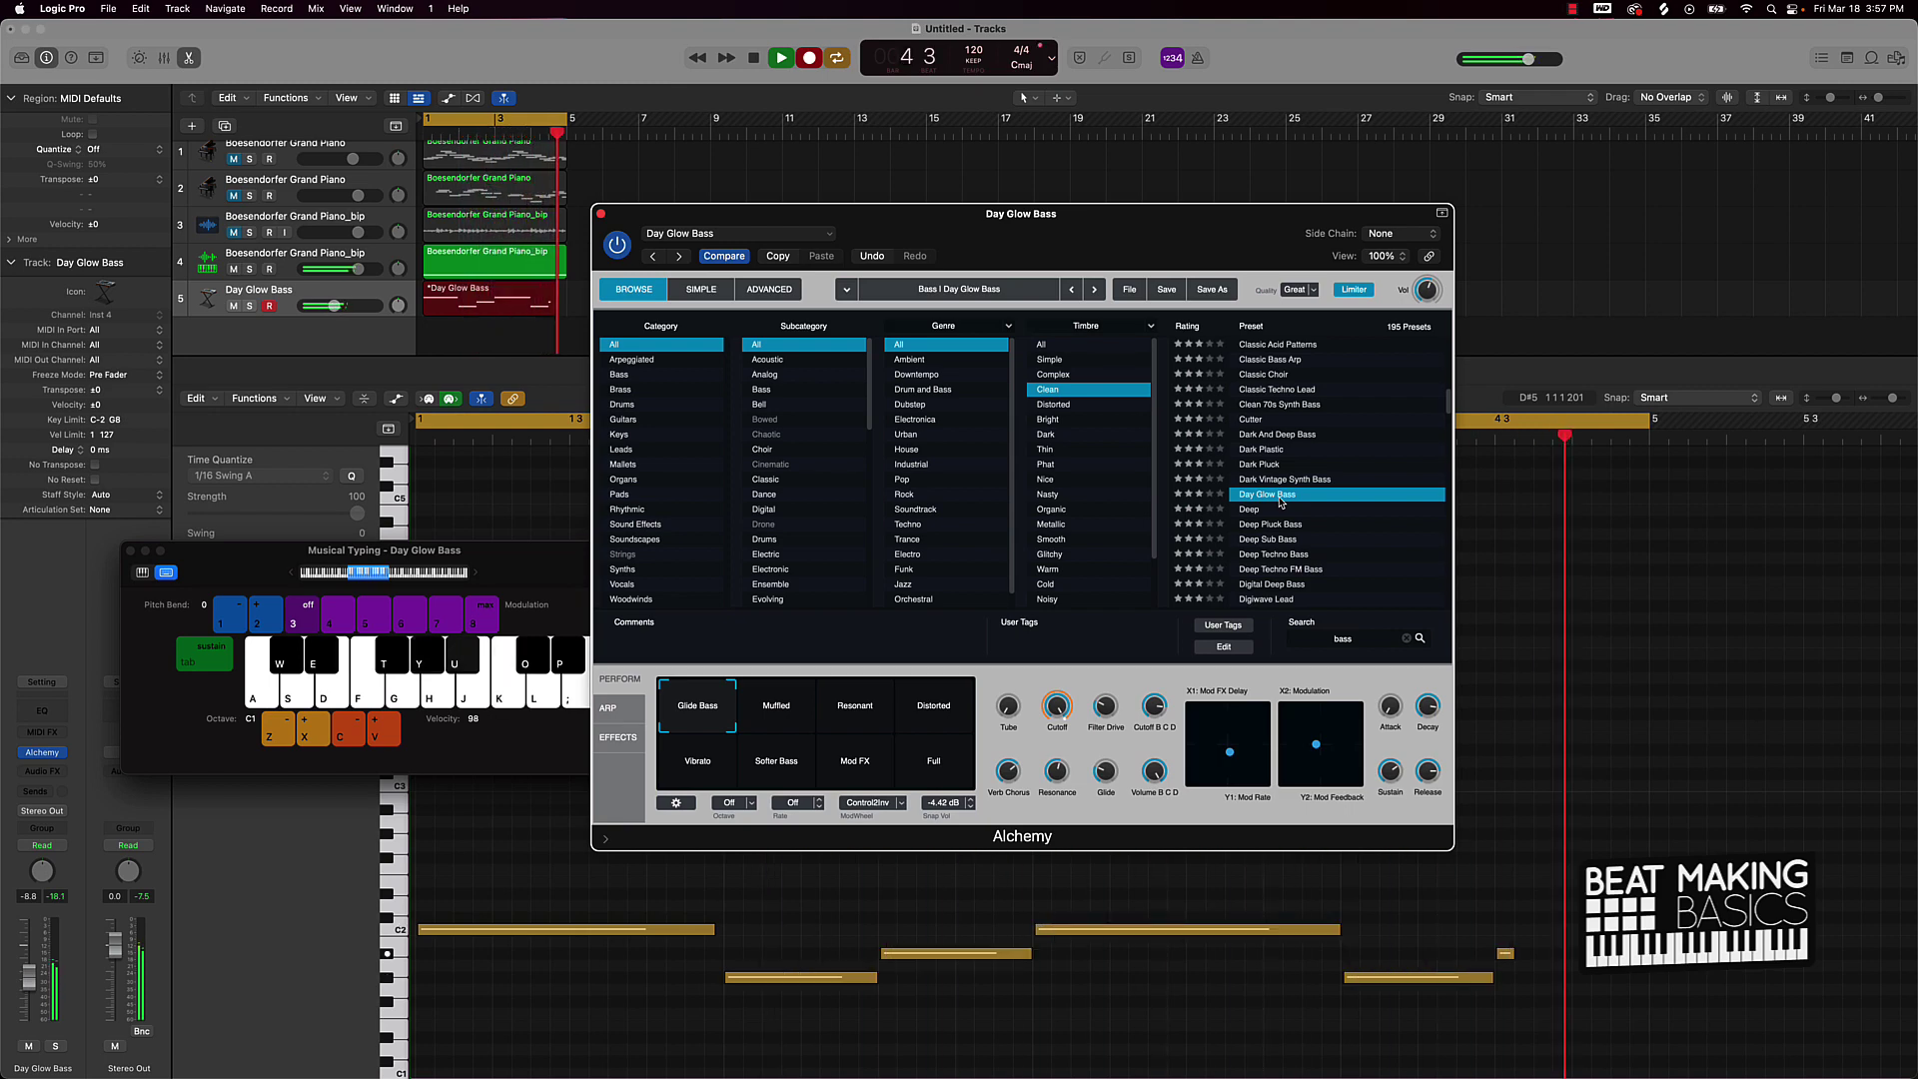
key("space")
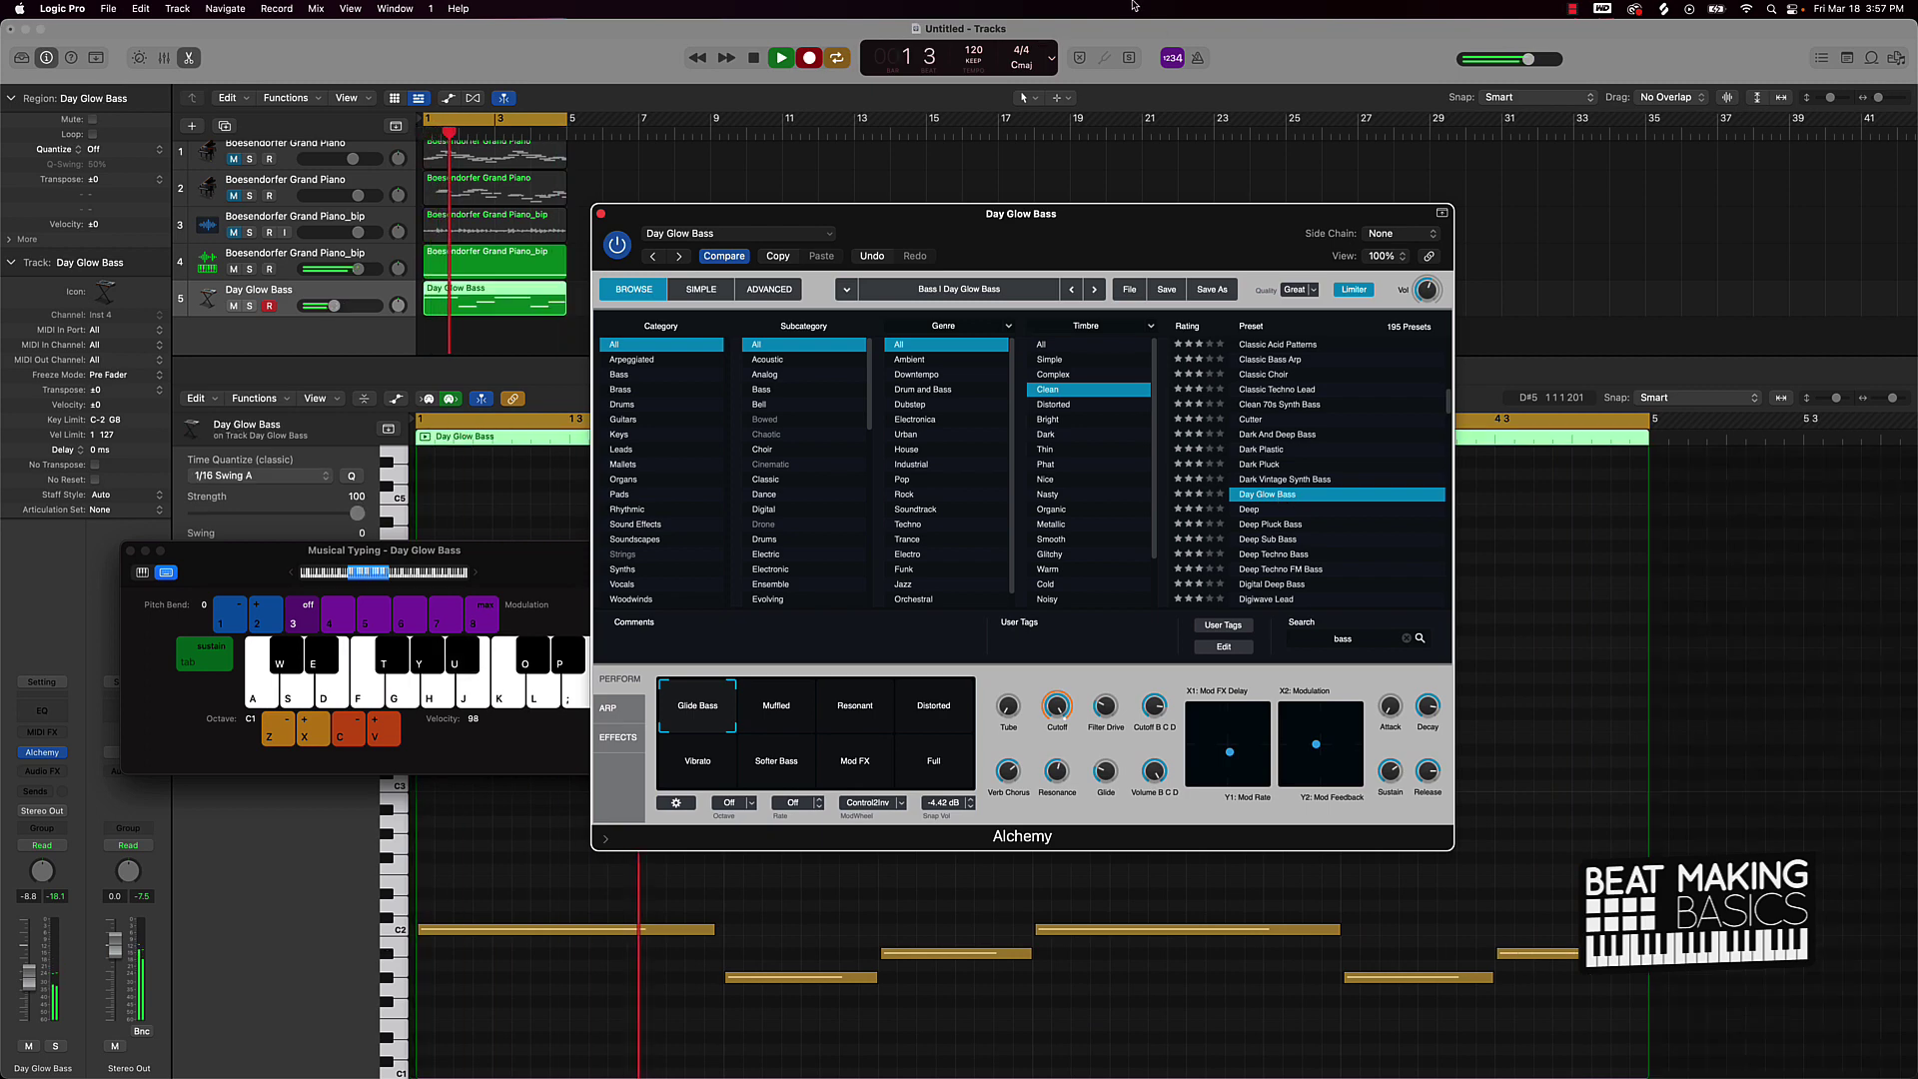
Stop recording the bass and close the Alchemy and Musical Typing windows
left_click(601, 214)
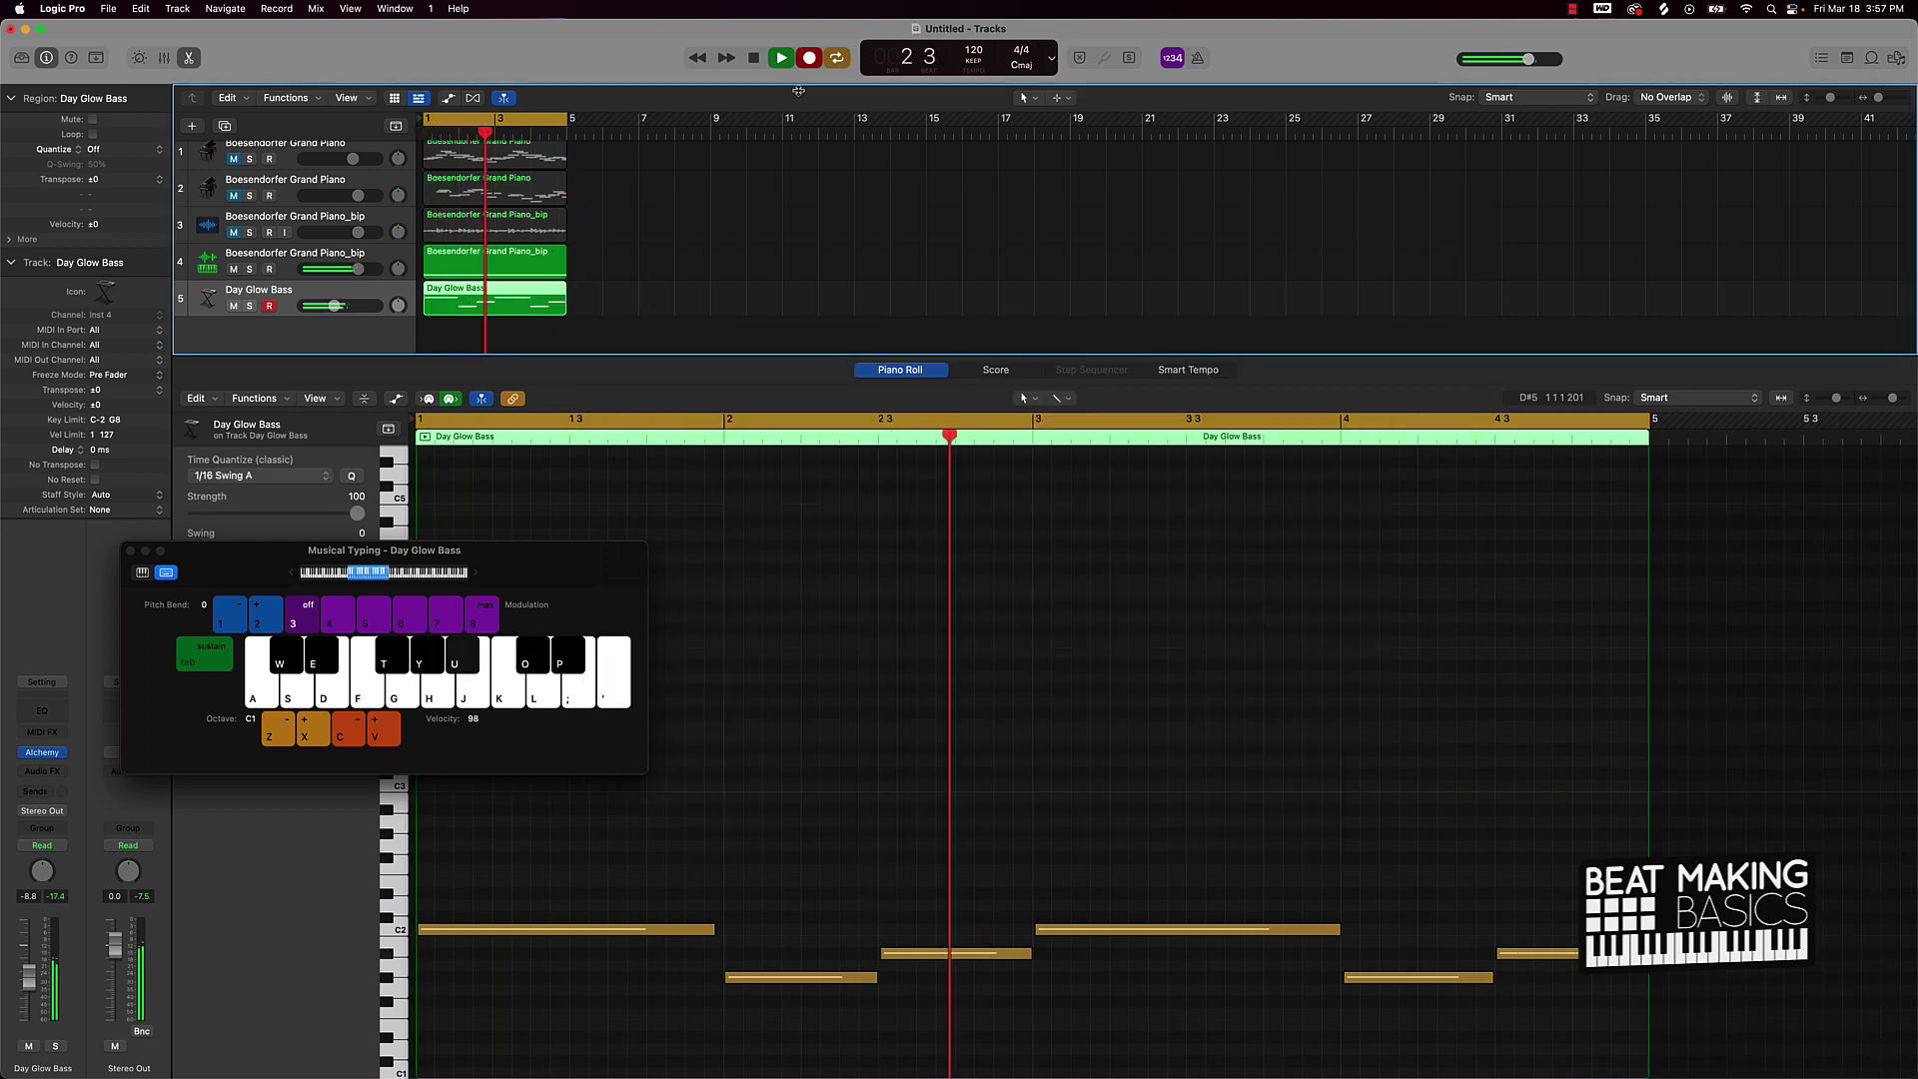
left_click(500, 334)
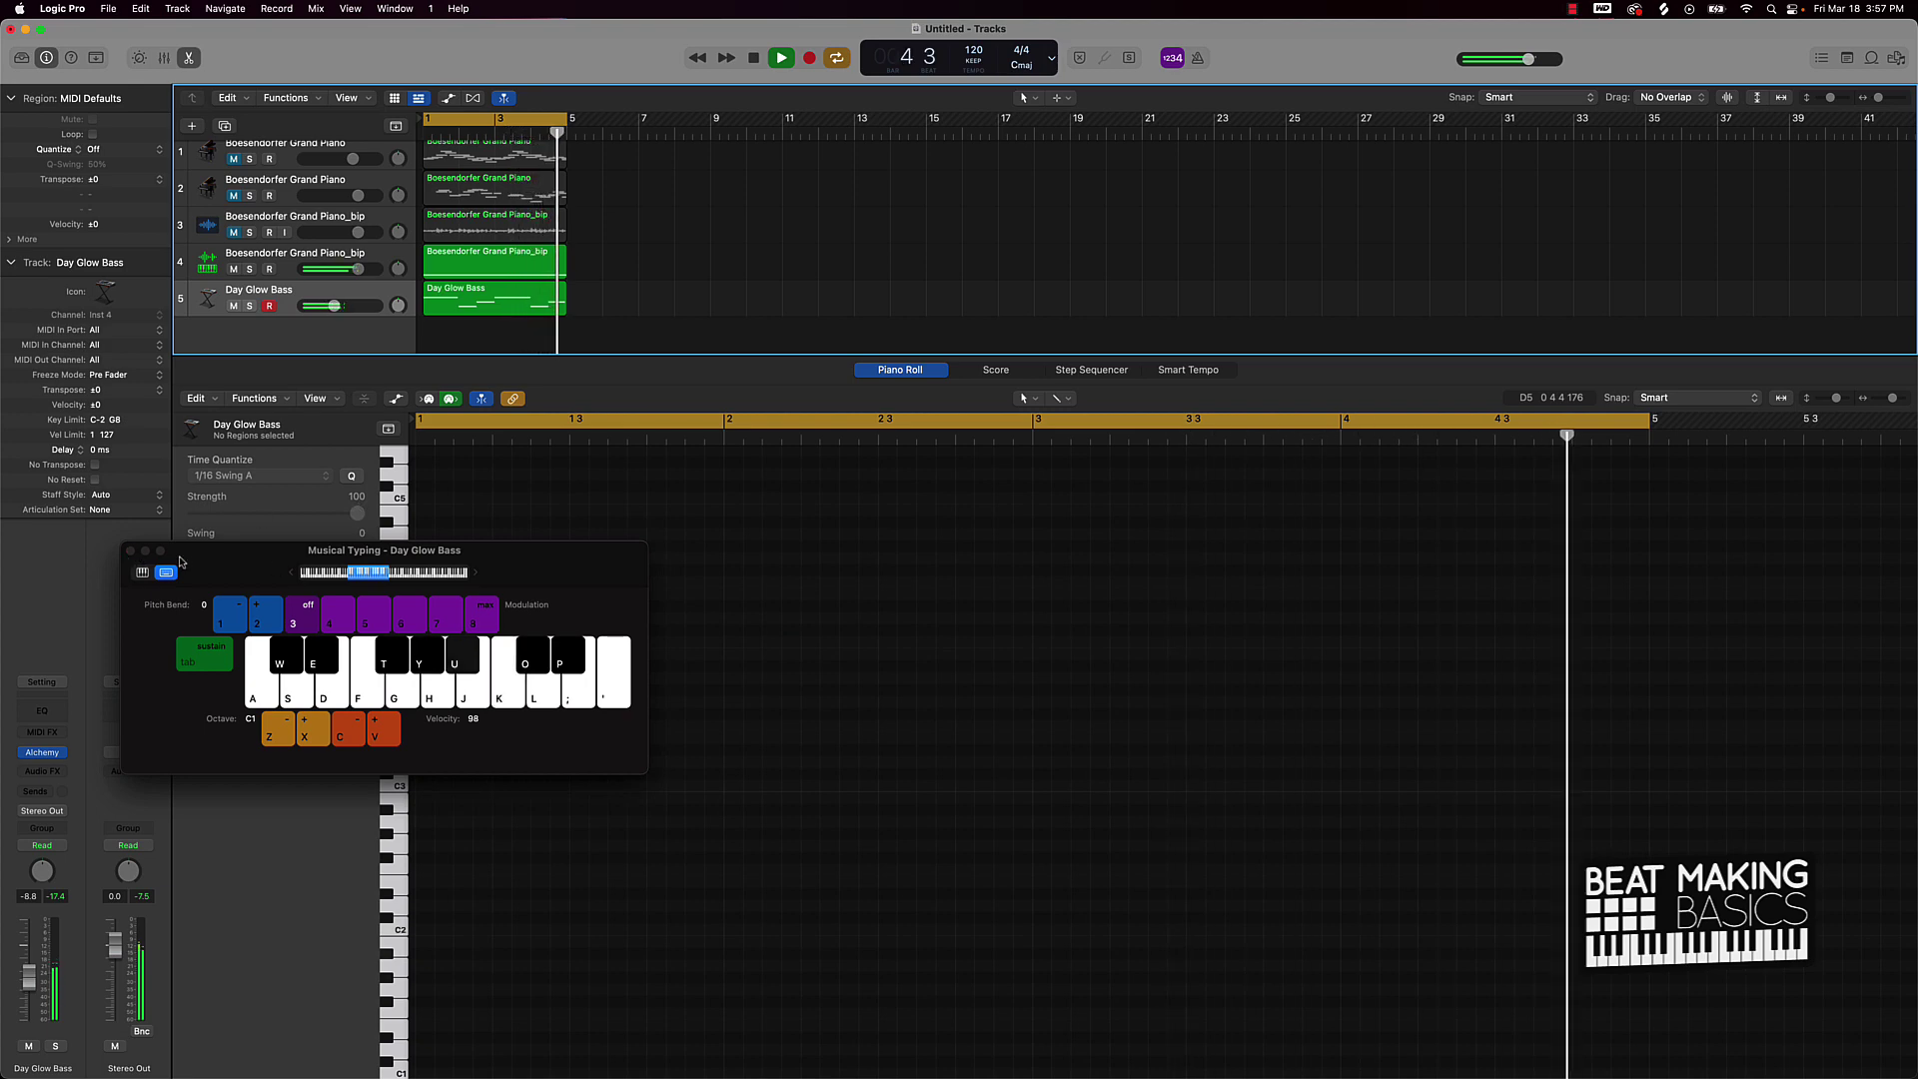
left_click(131, 551)
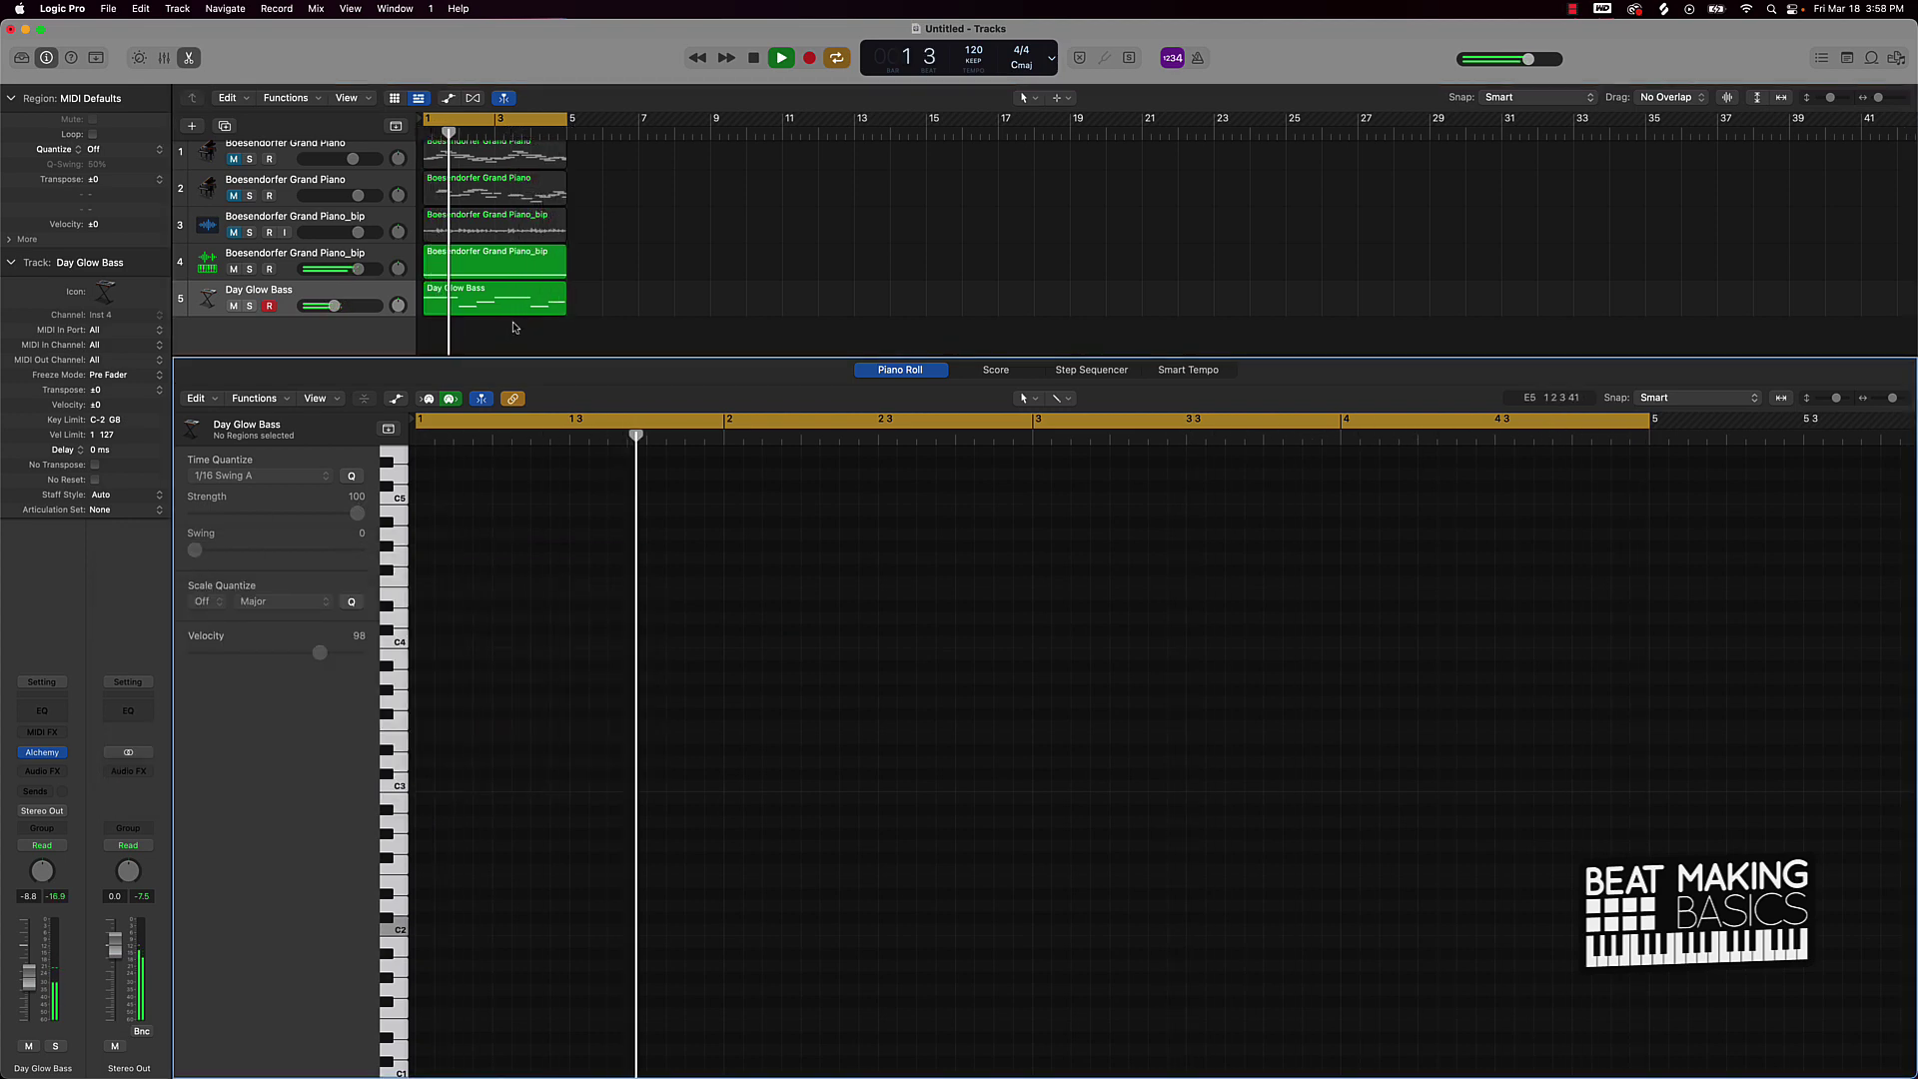
Double the C2 notes of the Day Glow Bass region an octave lower at C1 in bars 1 and 3
left_click(511, 305)
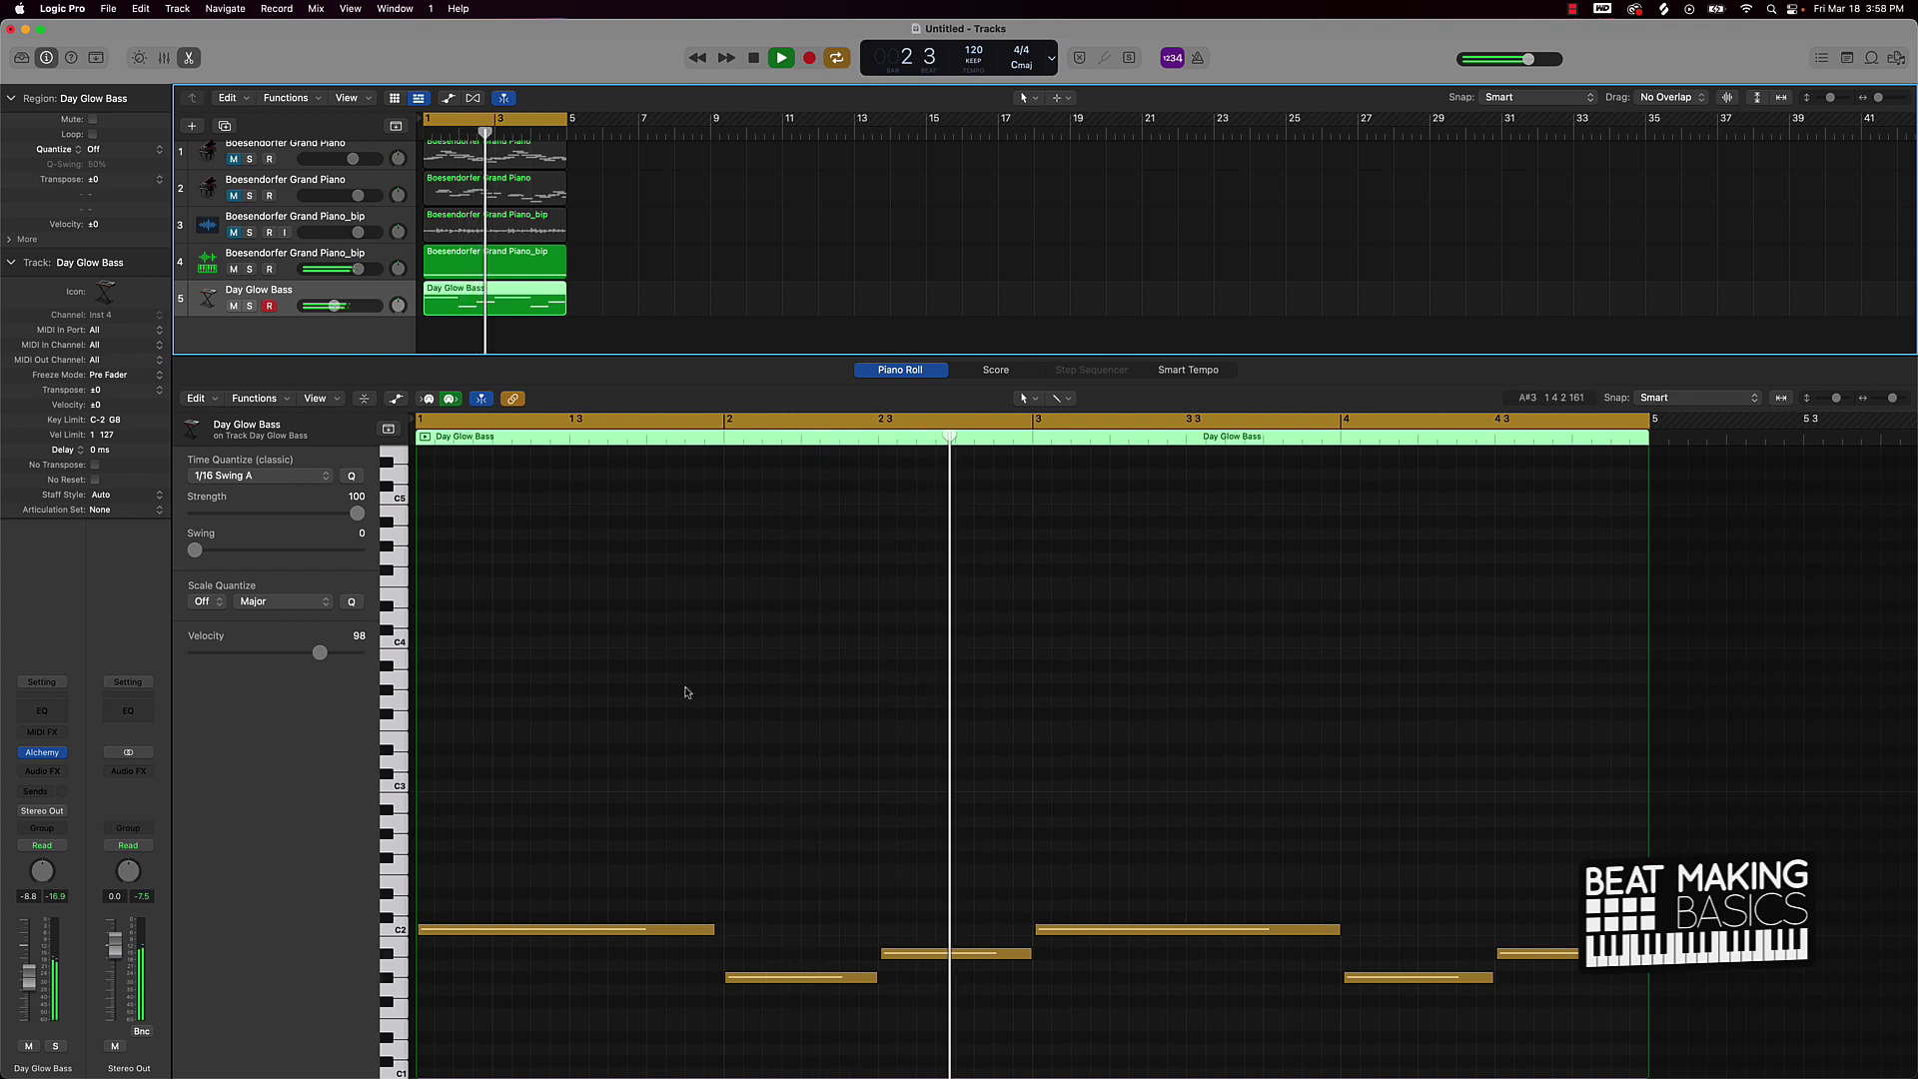
scroll(877, 805, "down", 5)
scroll(877, 805, "down", 1)
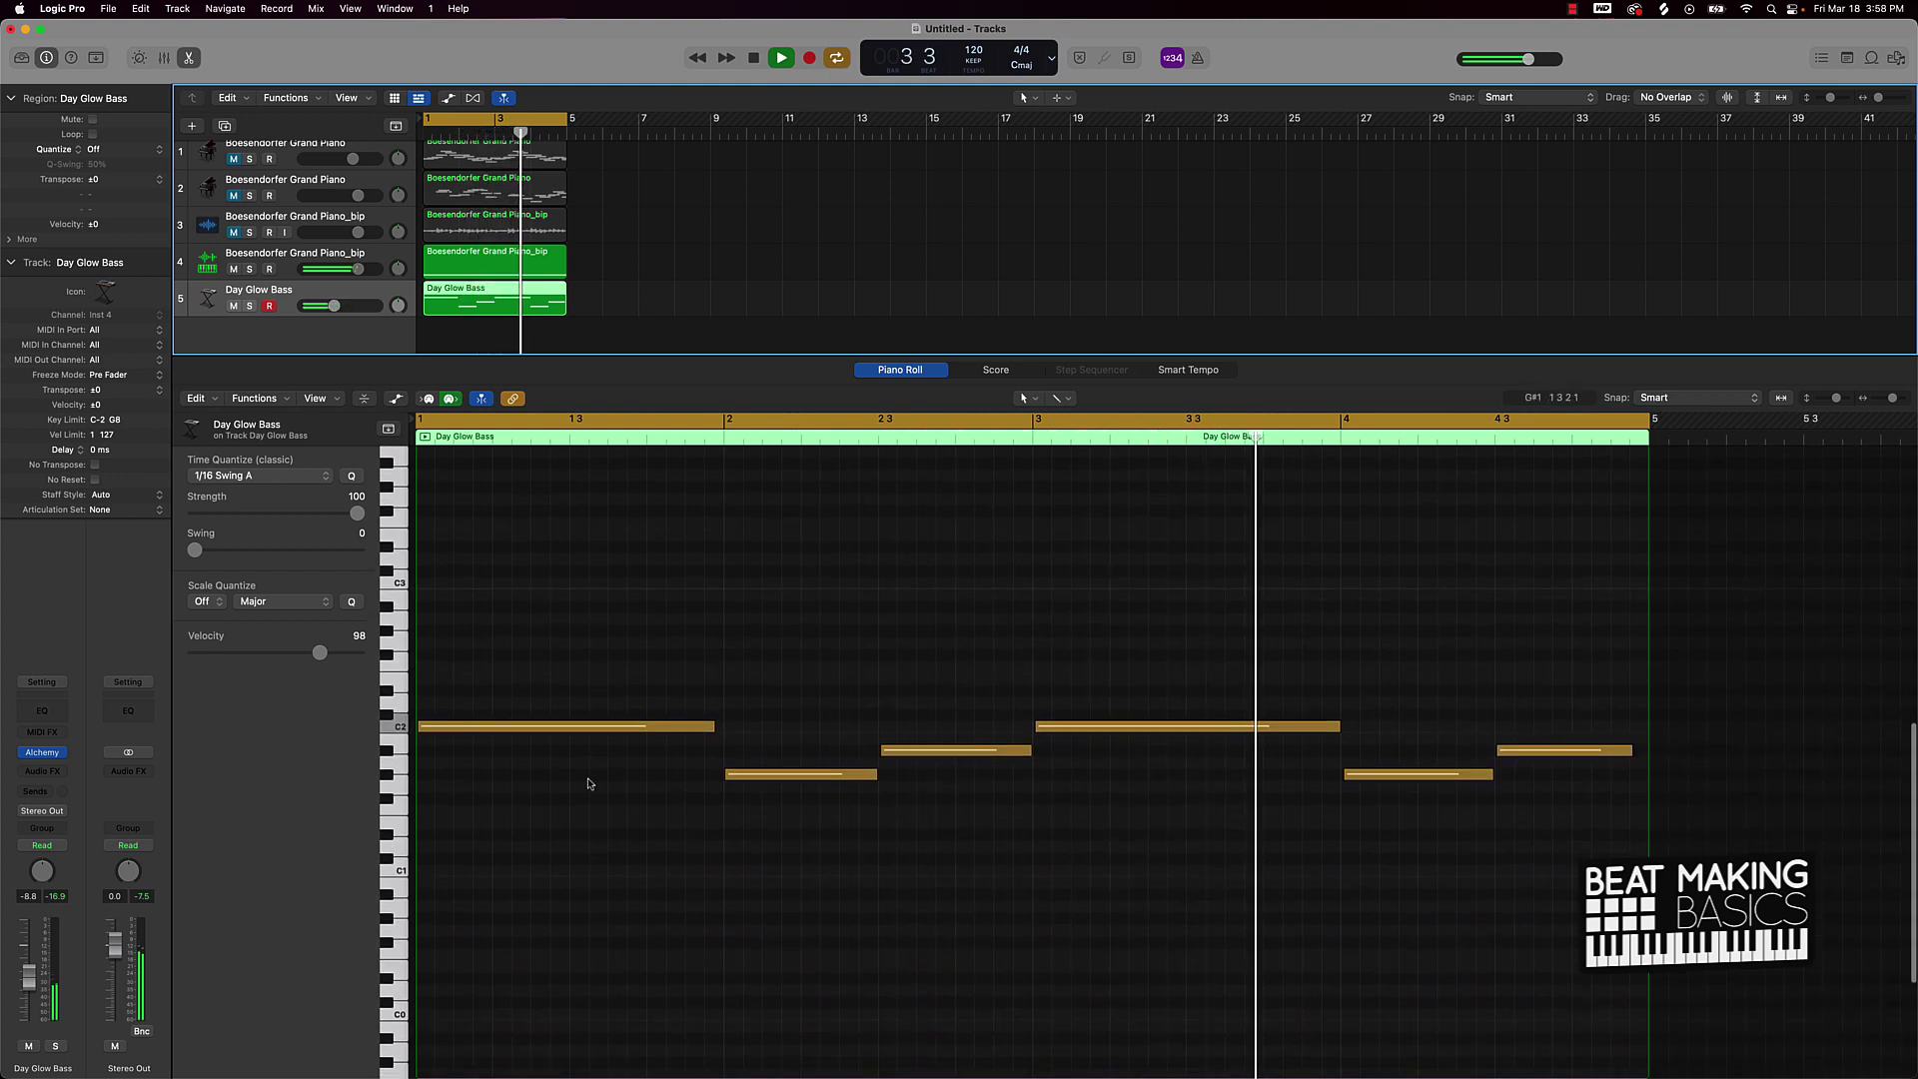
key("space")
left_click(549, 727)
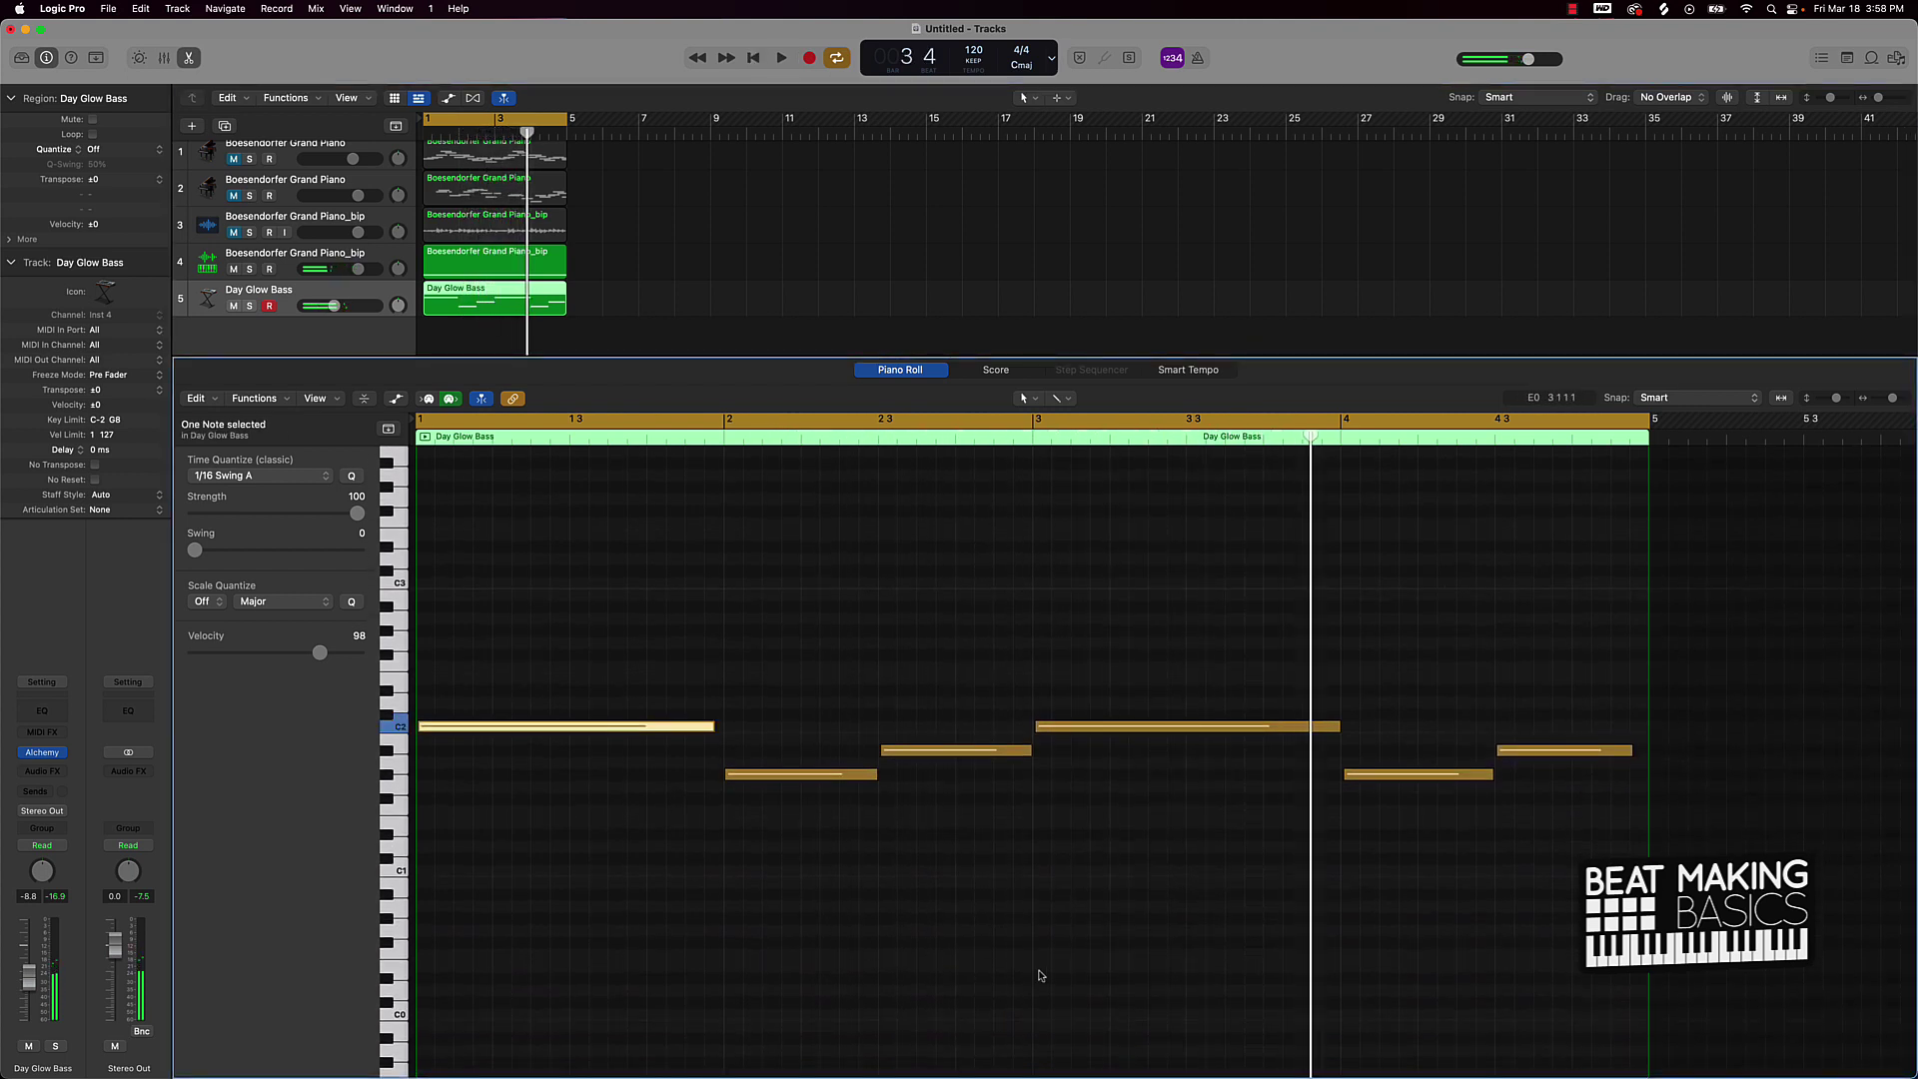
left_click(1039, 871, "super")
key("Return")
key("space")
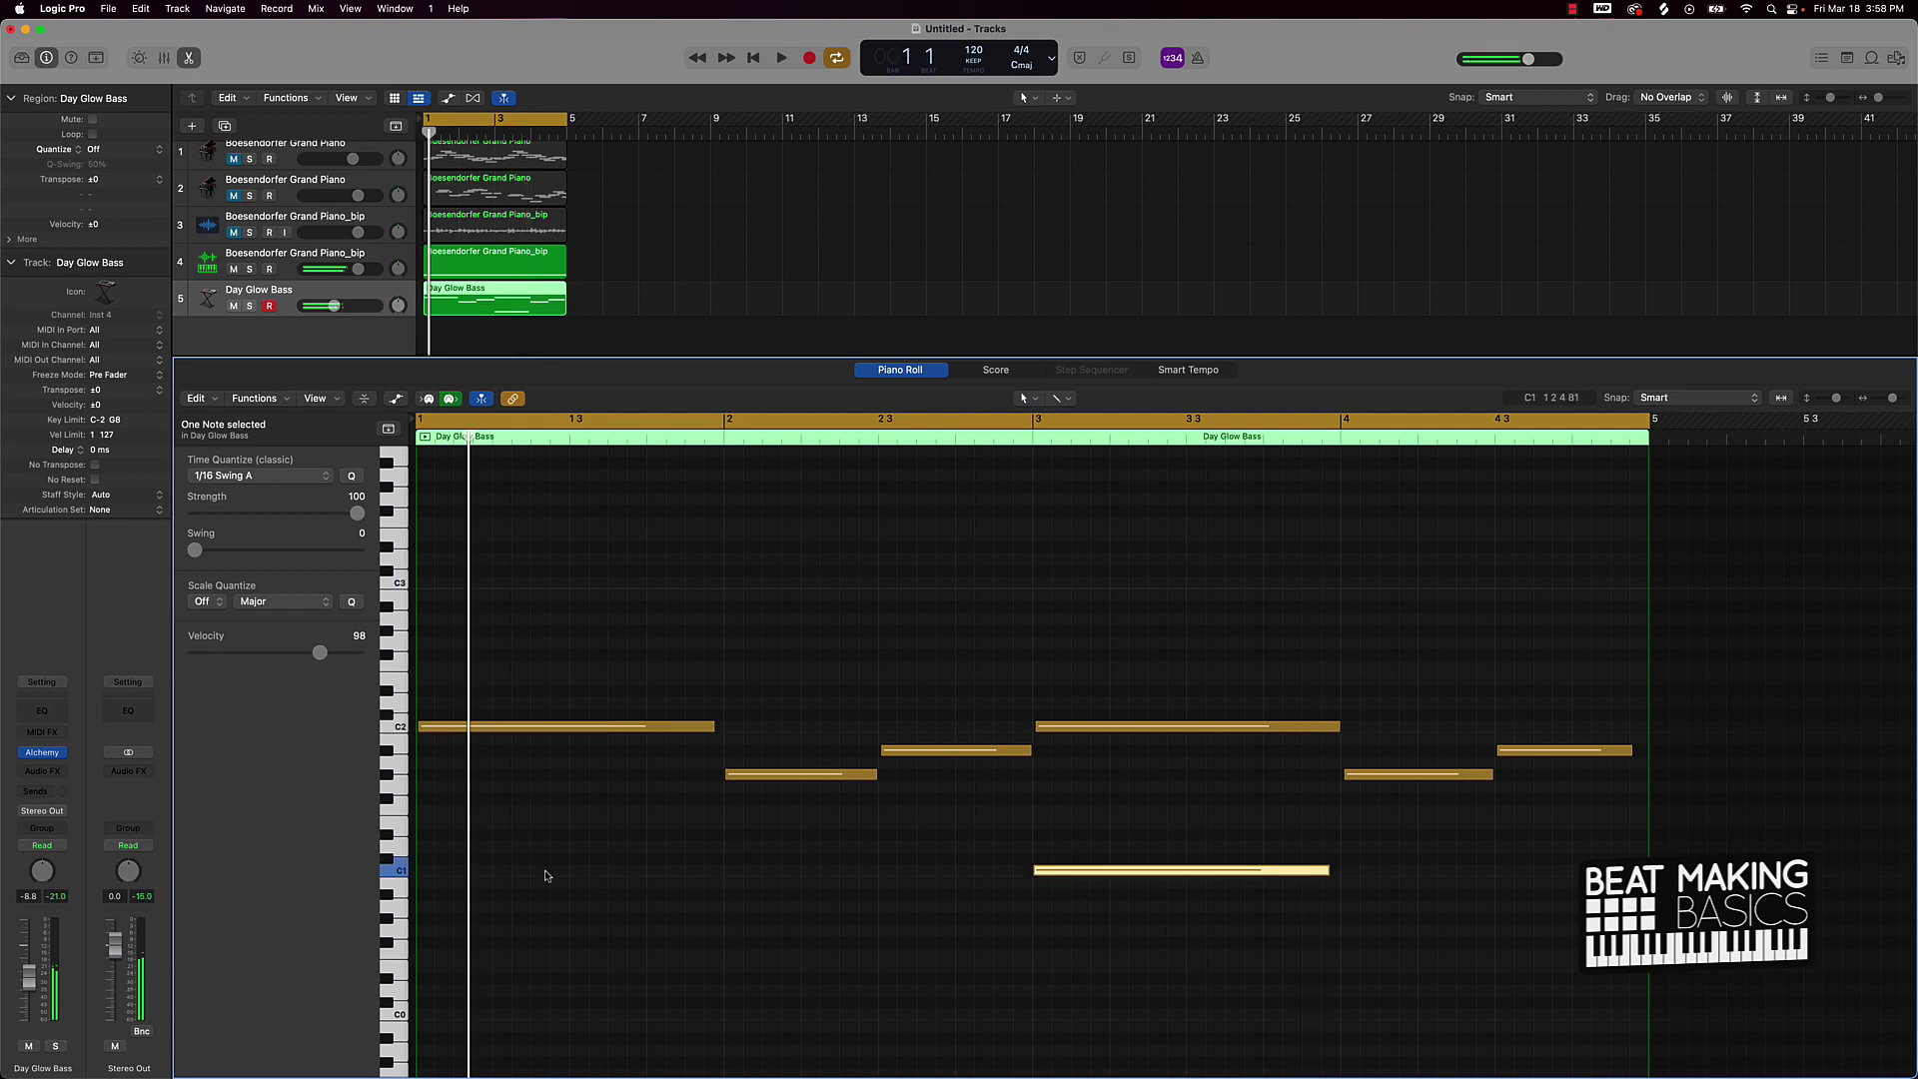
left_click(425, 873, "super")
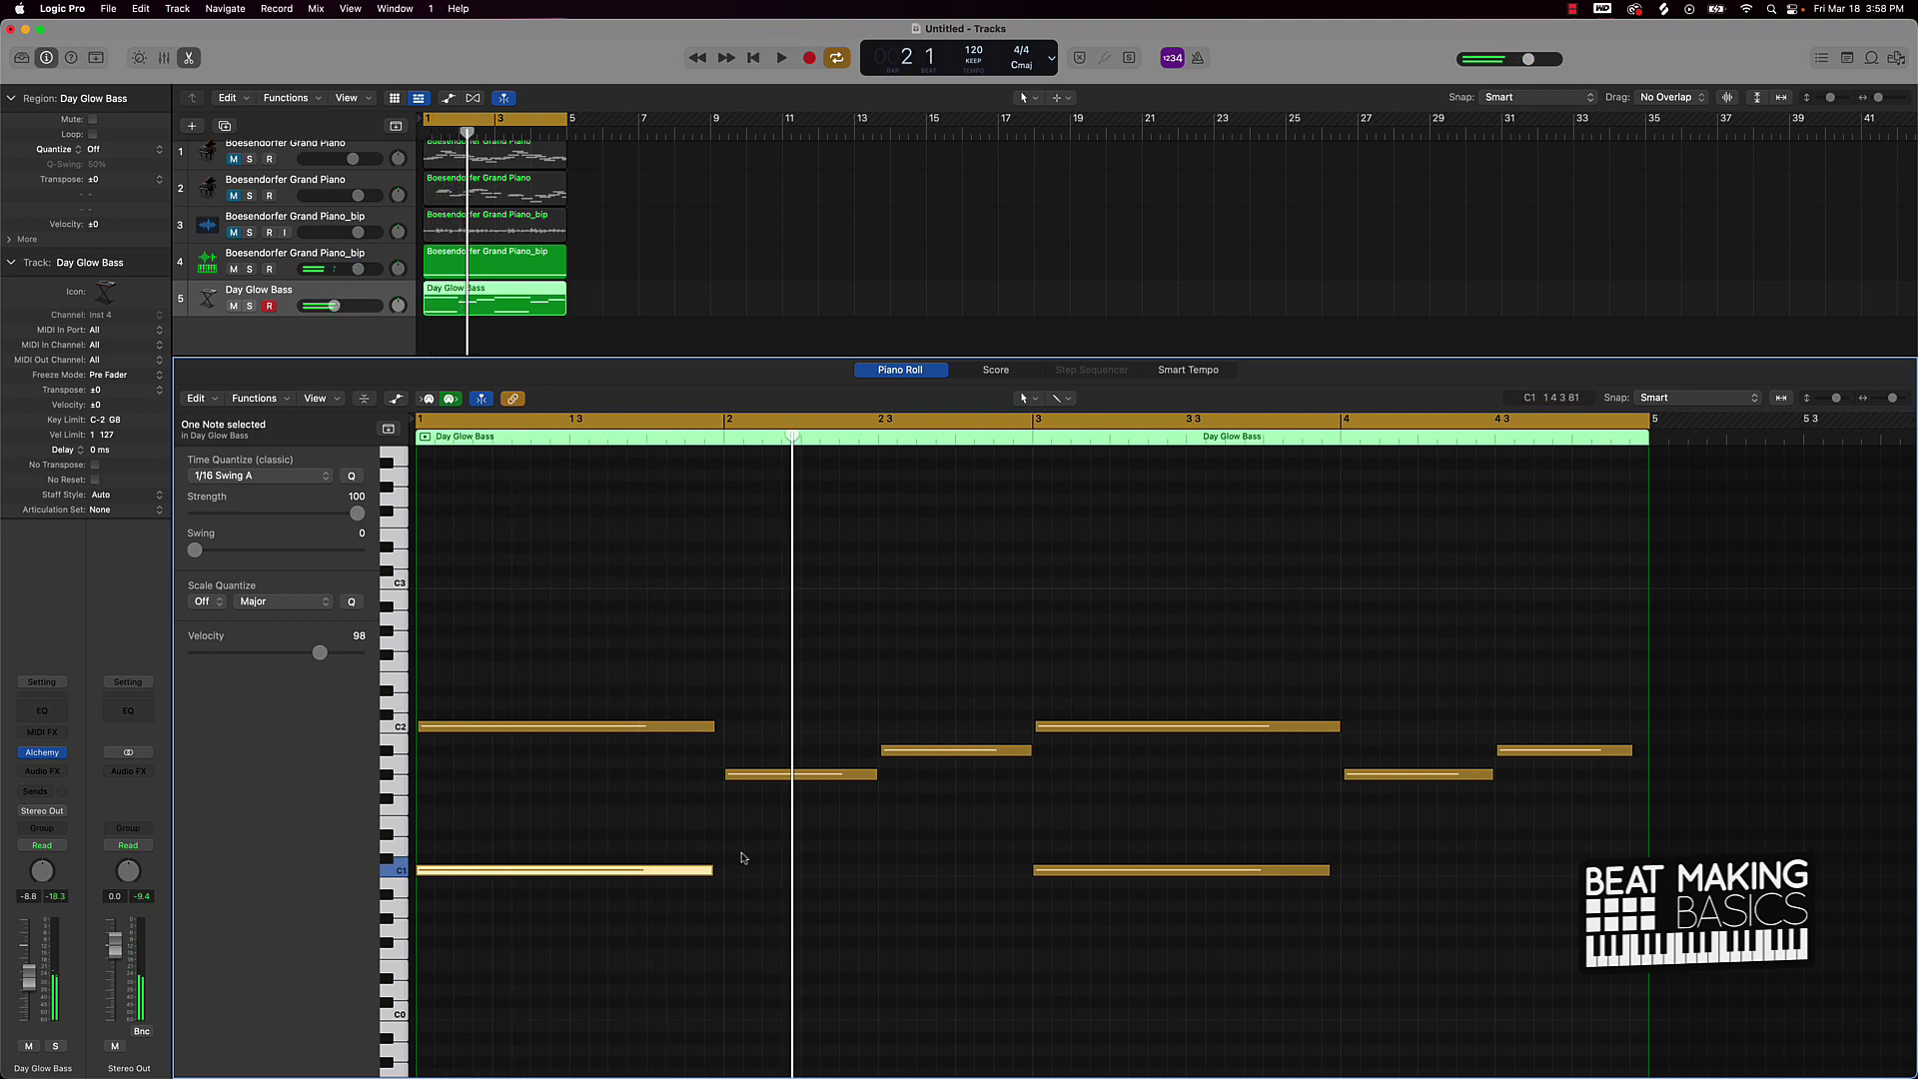
Double the remaining bass notes an octave lower with G#0 and A#0 in bars 2 and 4, and play the result
left_click(728, 896, "super")
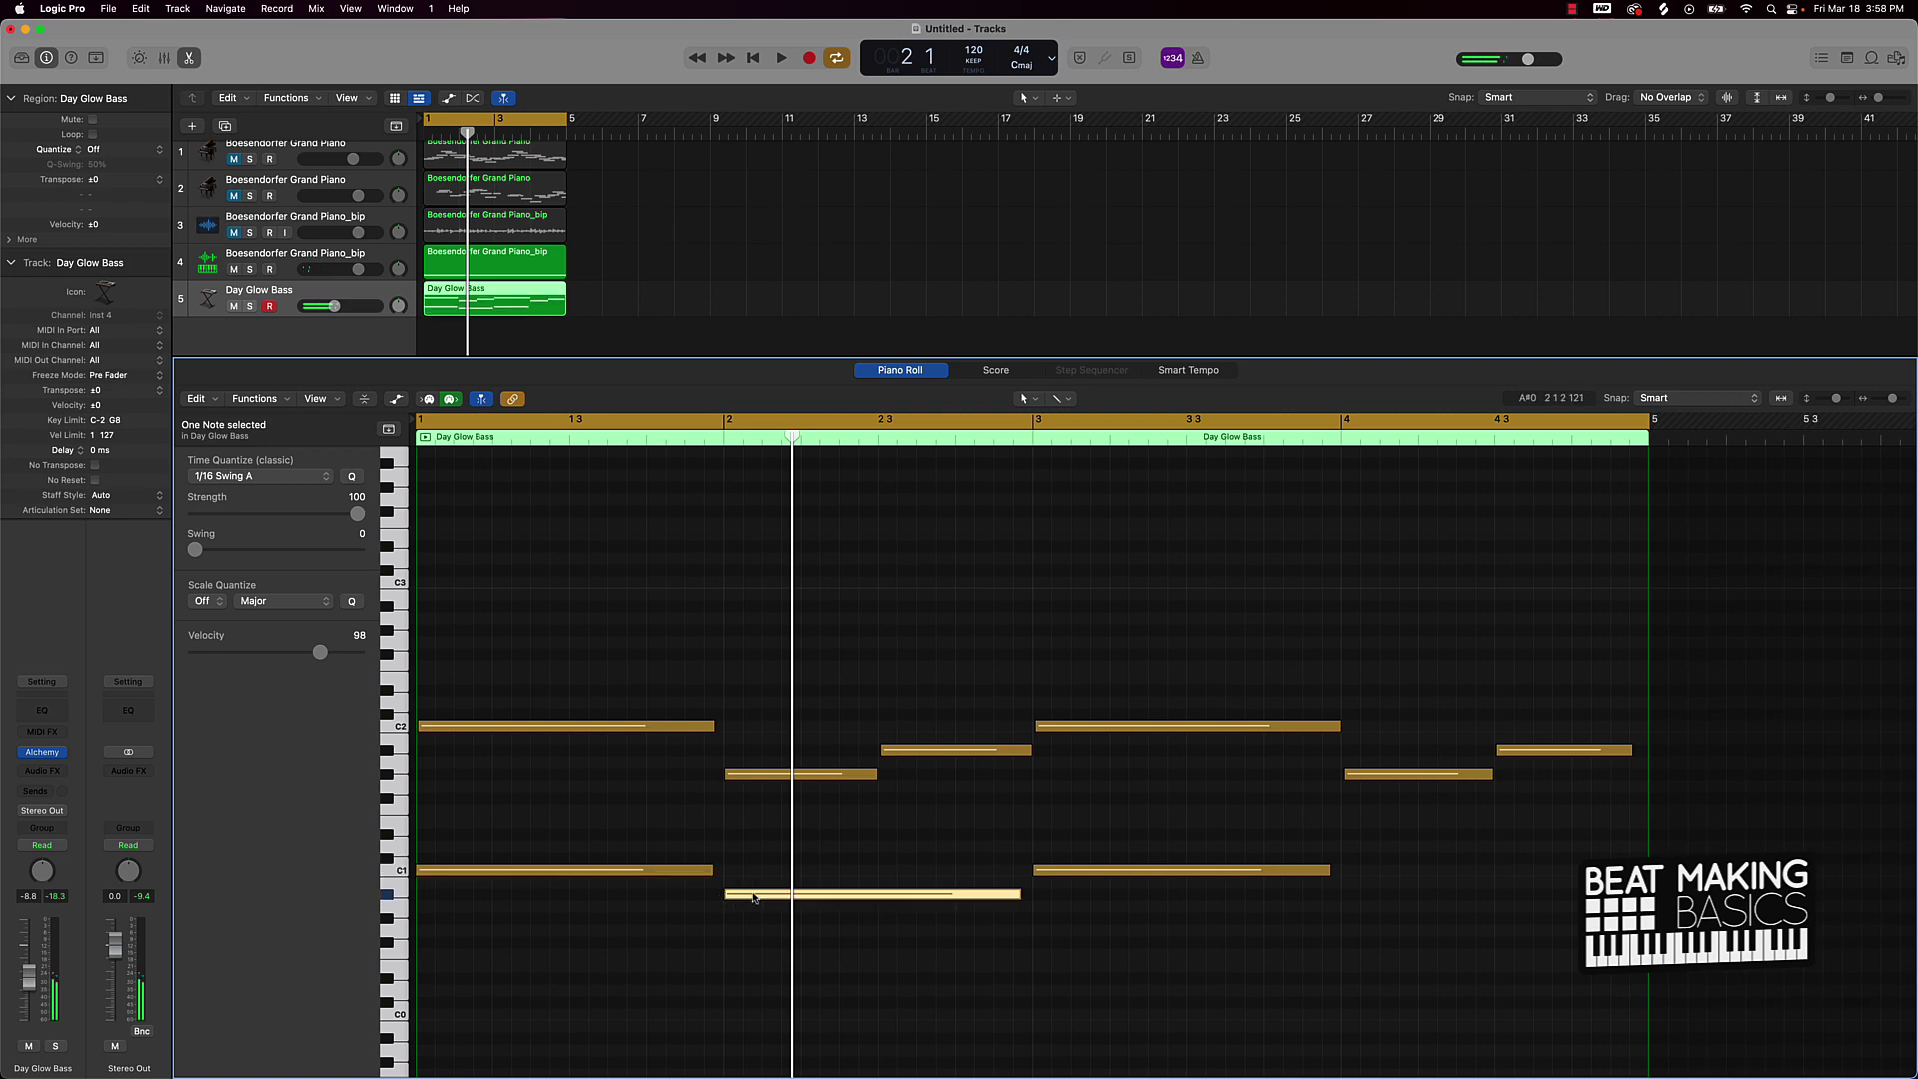
left_click_drag(755, 898, 755, 921)
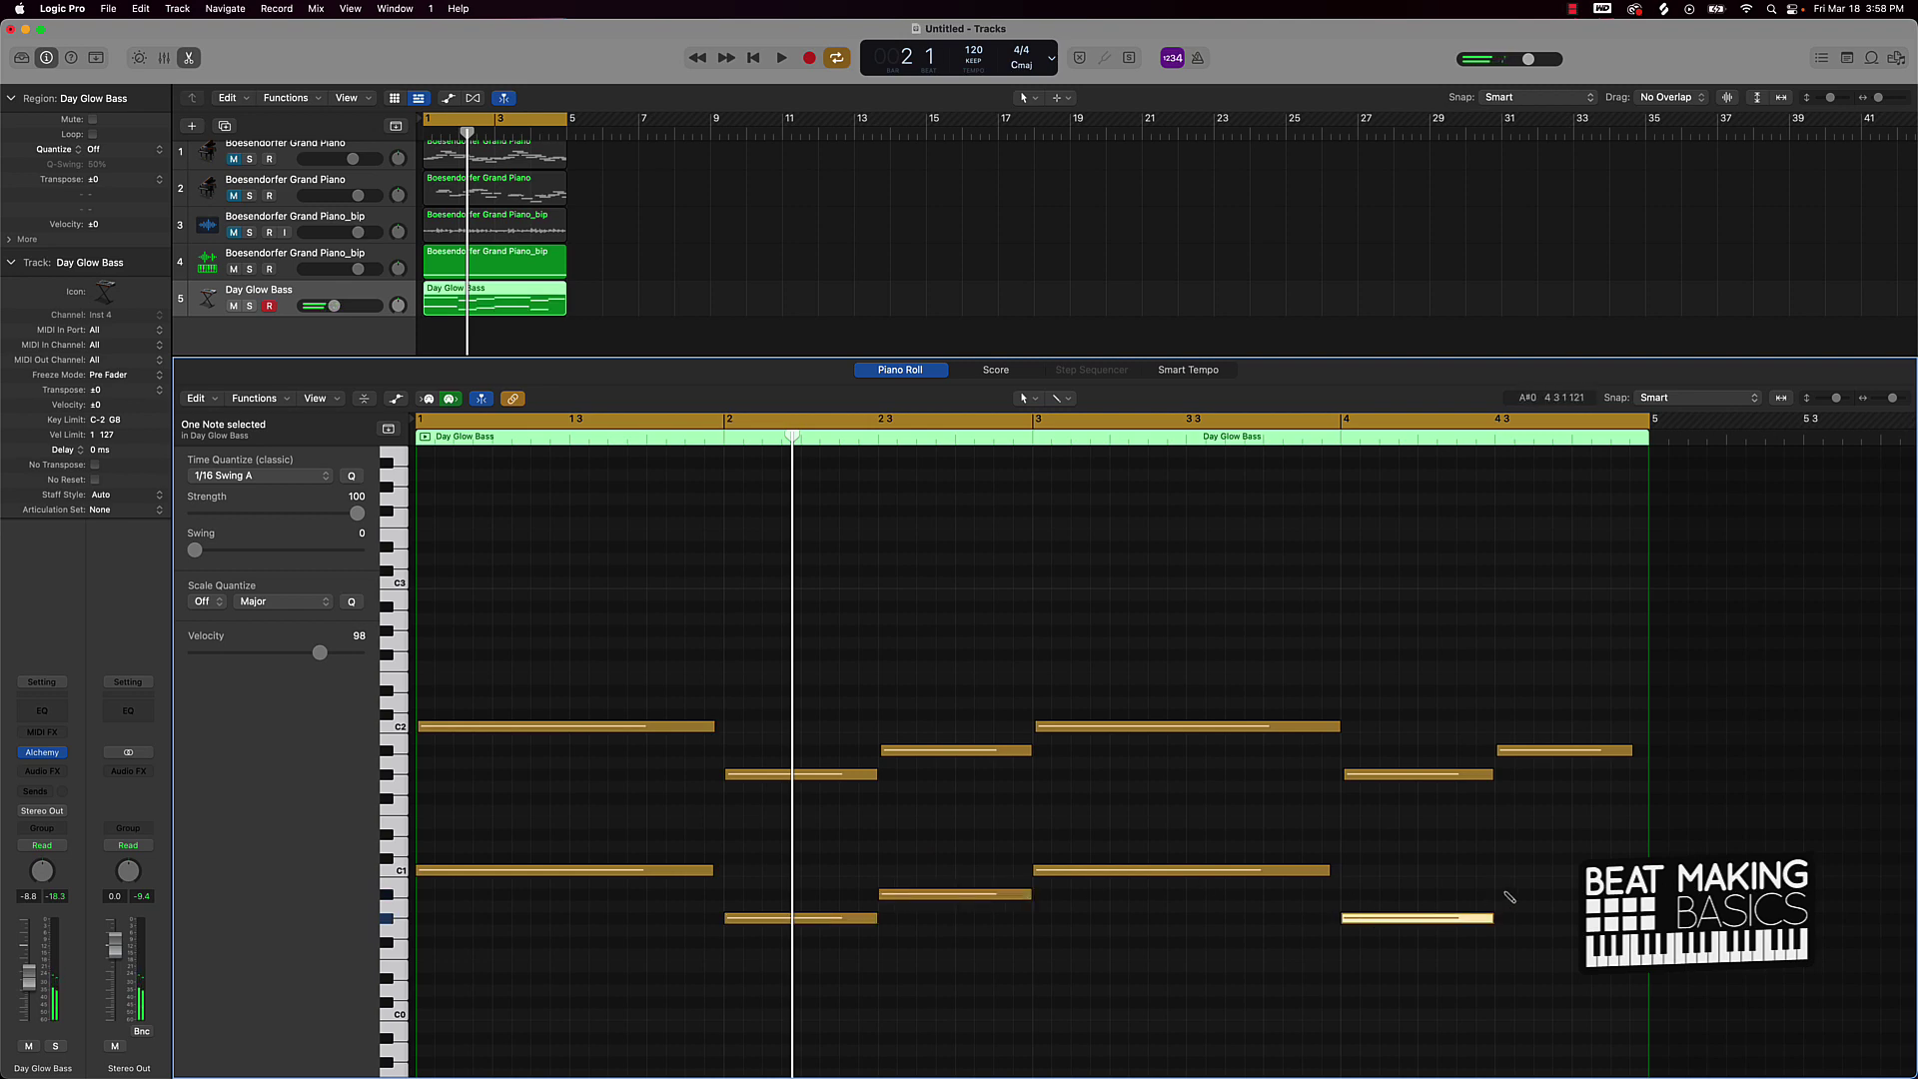
left_click(1473, 898)
key("space")
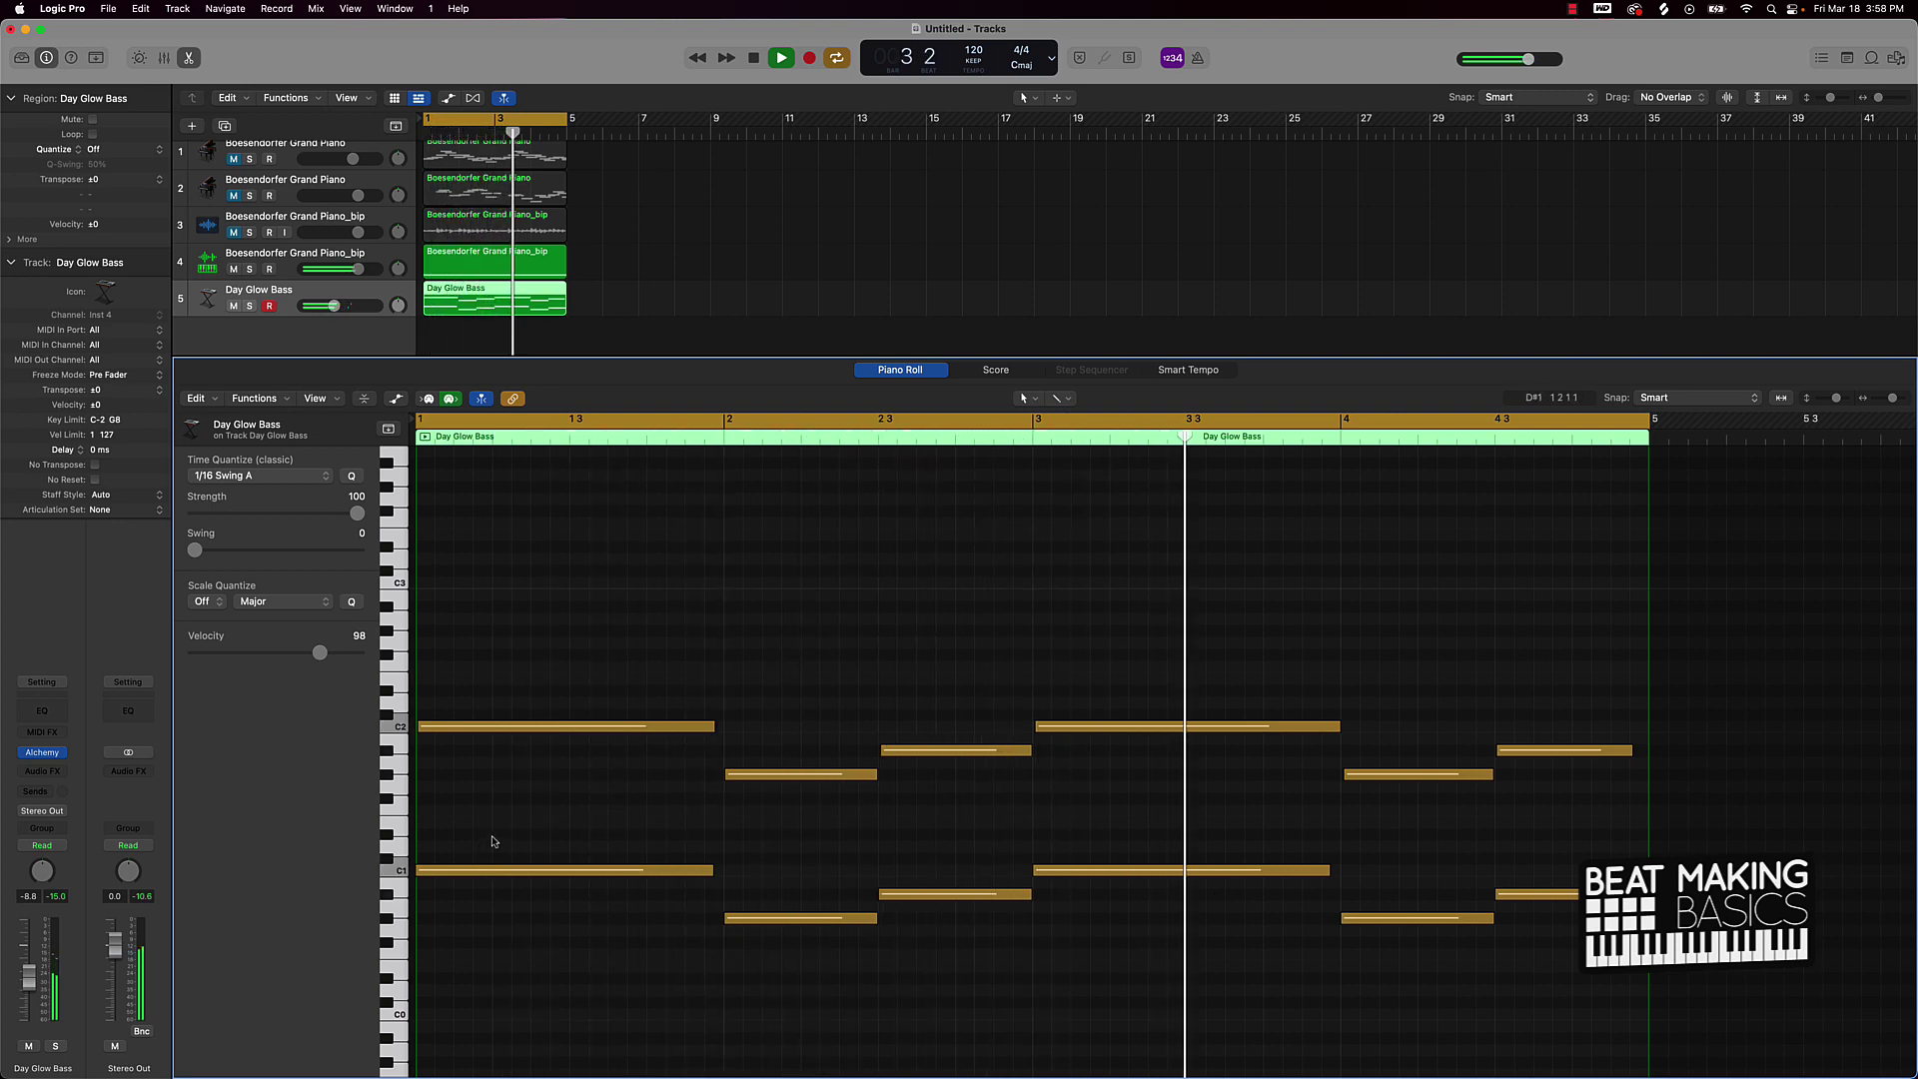
Quantize all bass notes to 1/16 Swing A at strength 88, close the piano roll and stop playback
key("super+a")
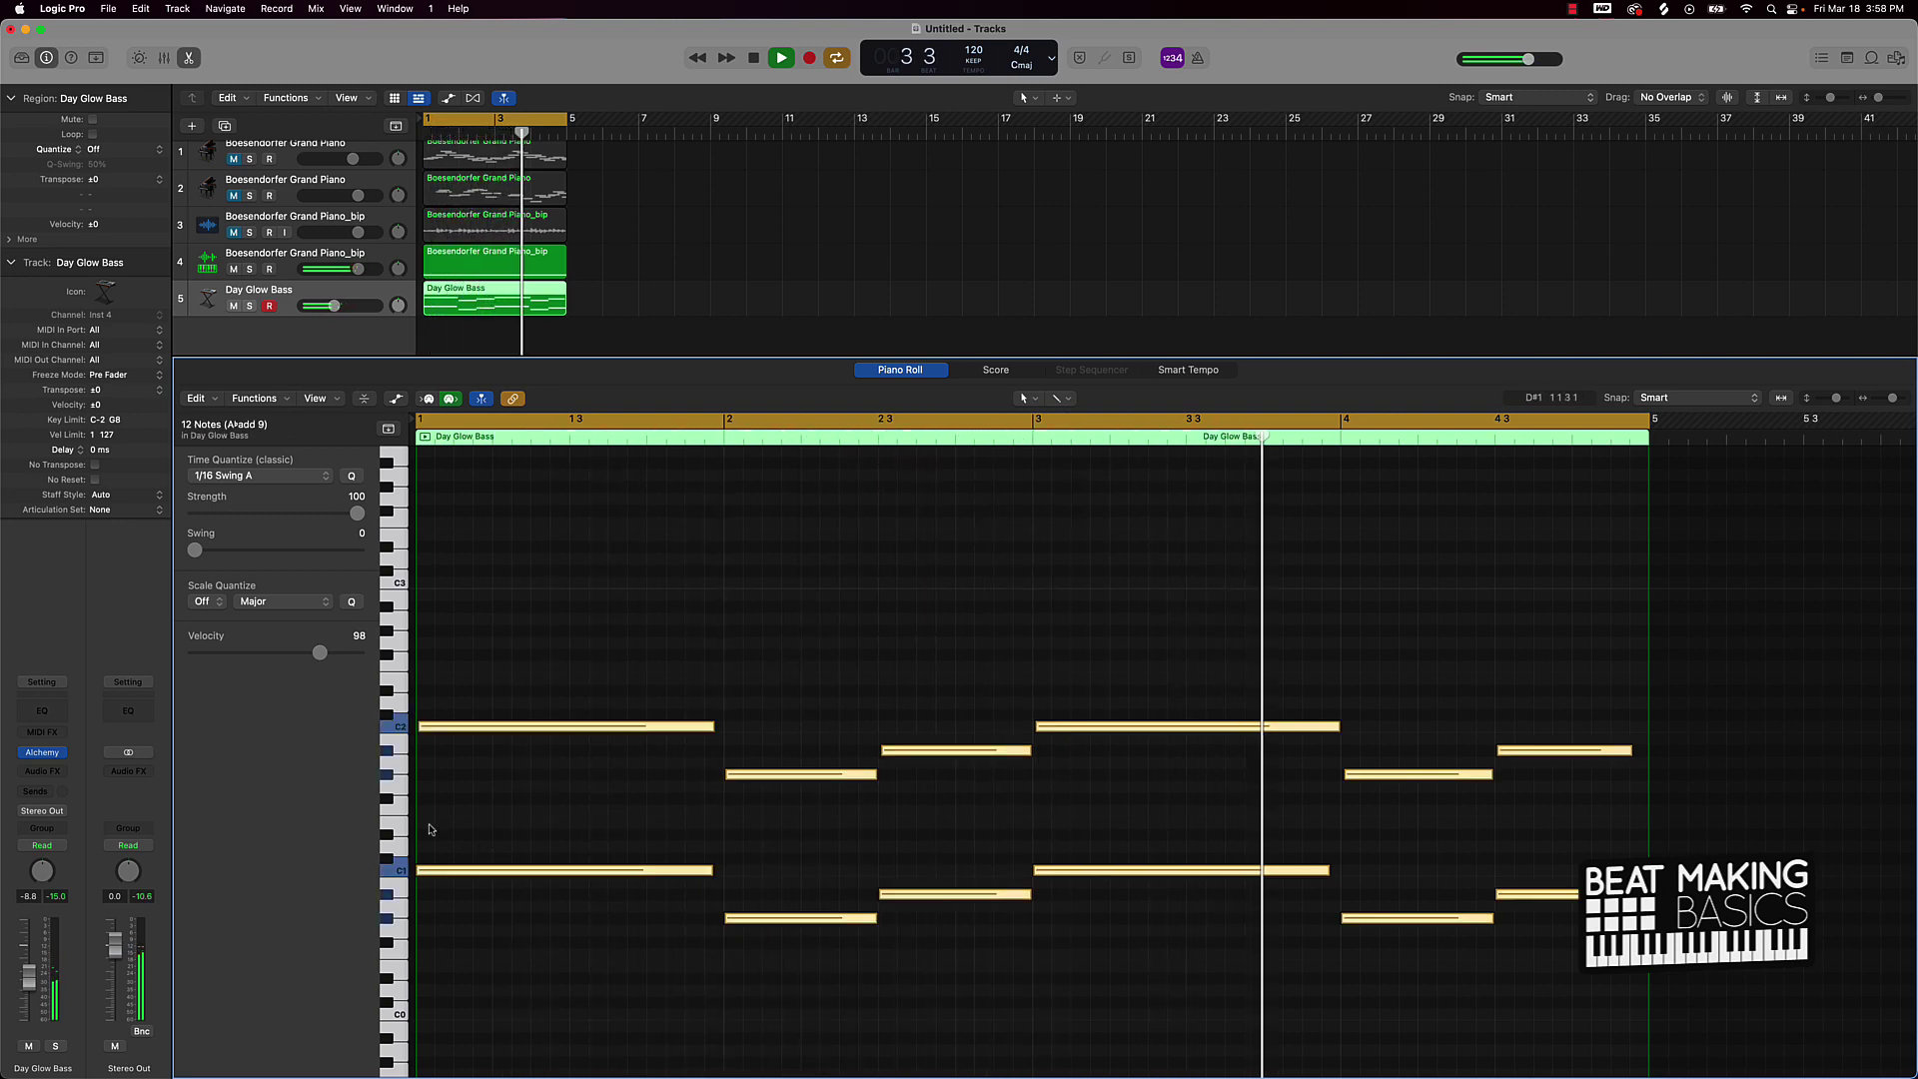
left_click(351, 476)
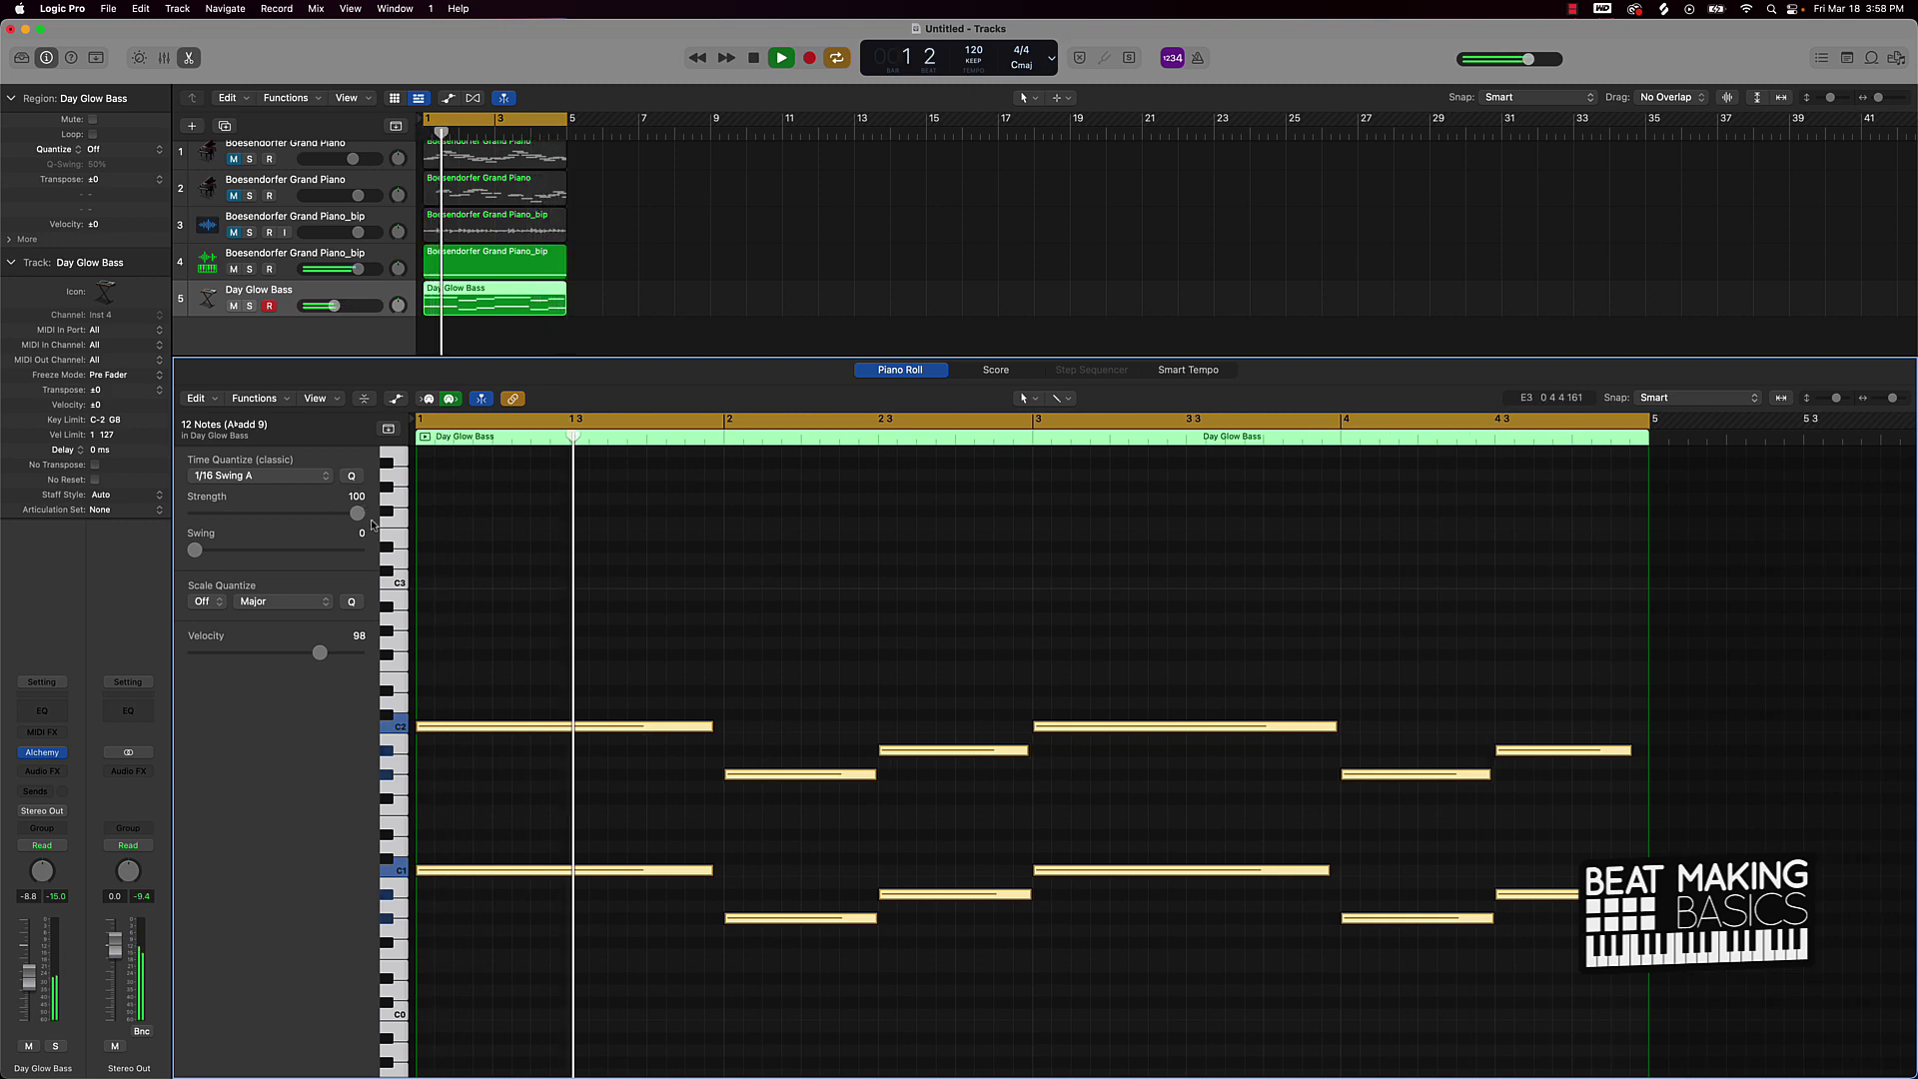
left_click_drag(354, 519, 339, 522)
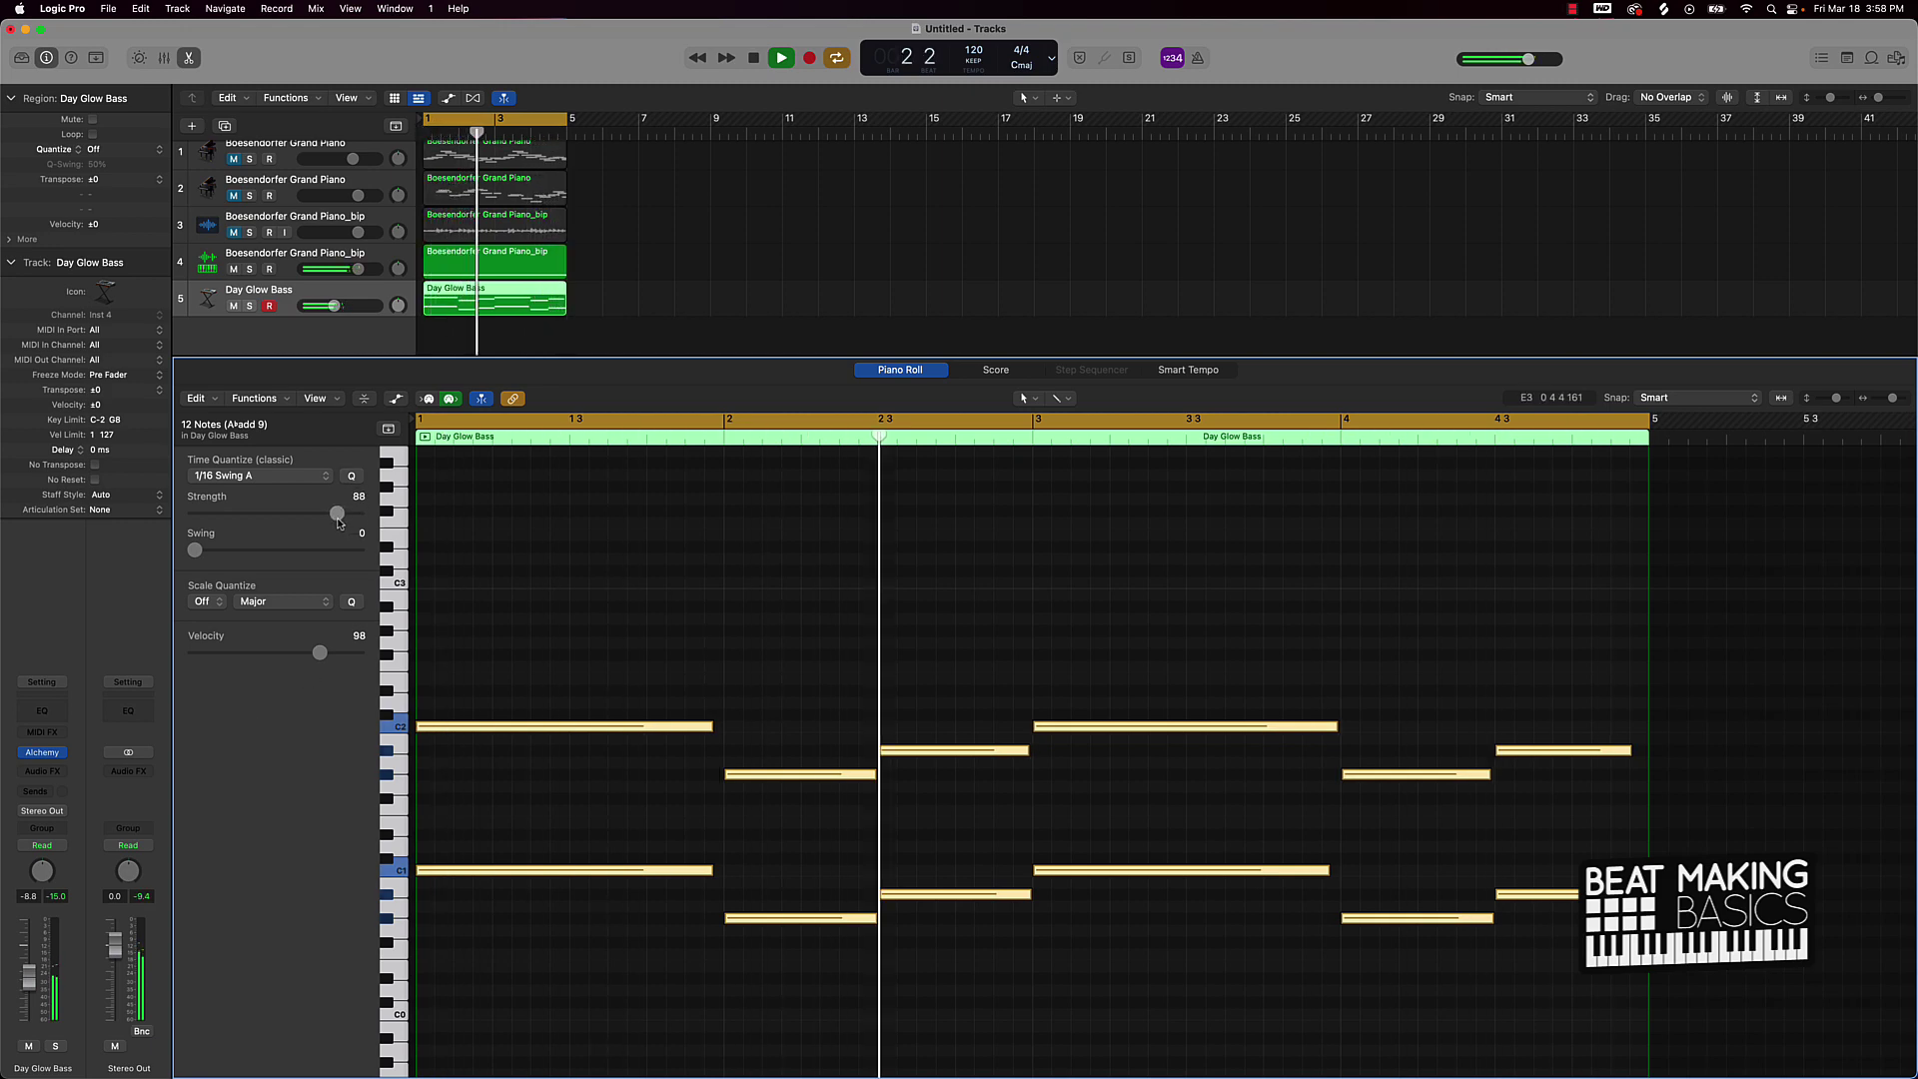
left_click_drag(536, 601, 464, 1002)
left_click(544, 523)
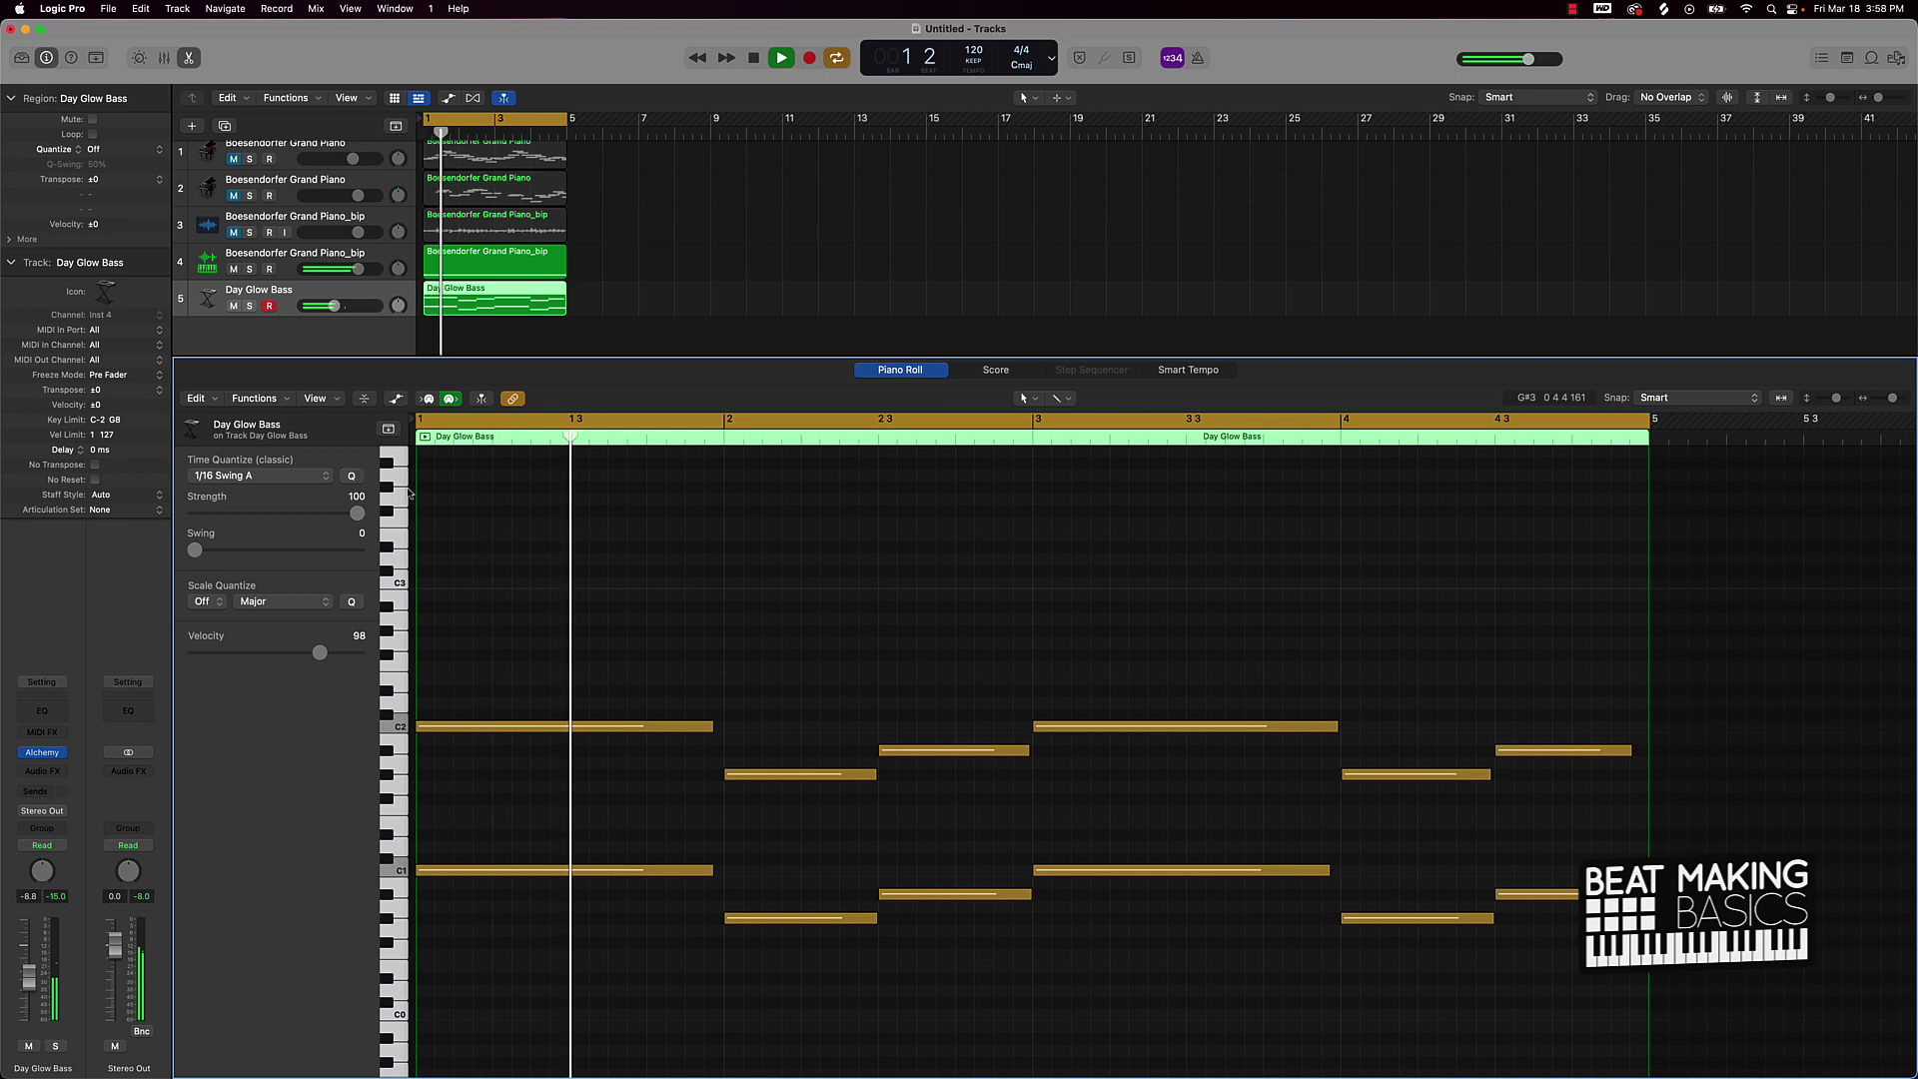
key("e")
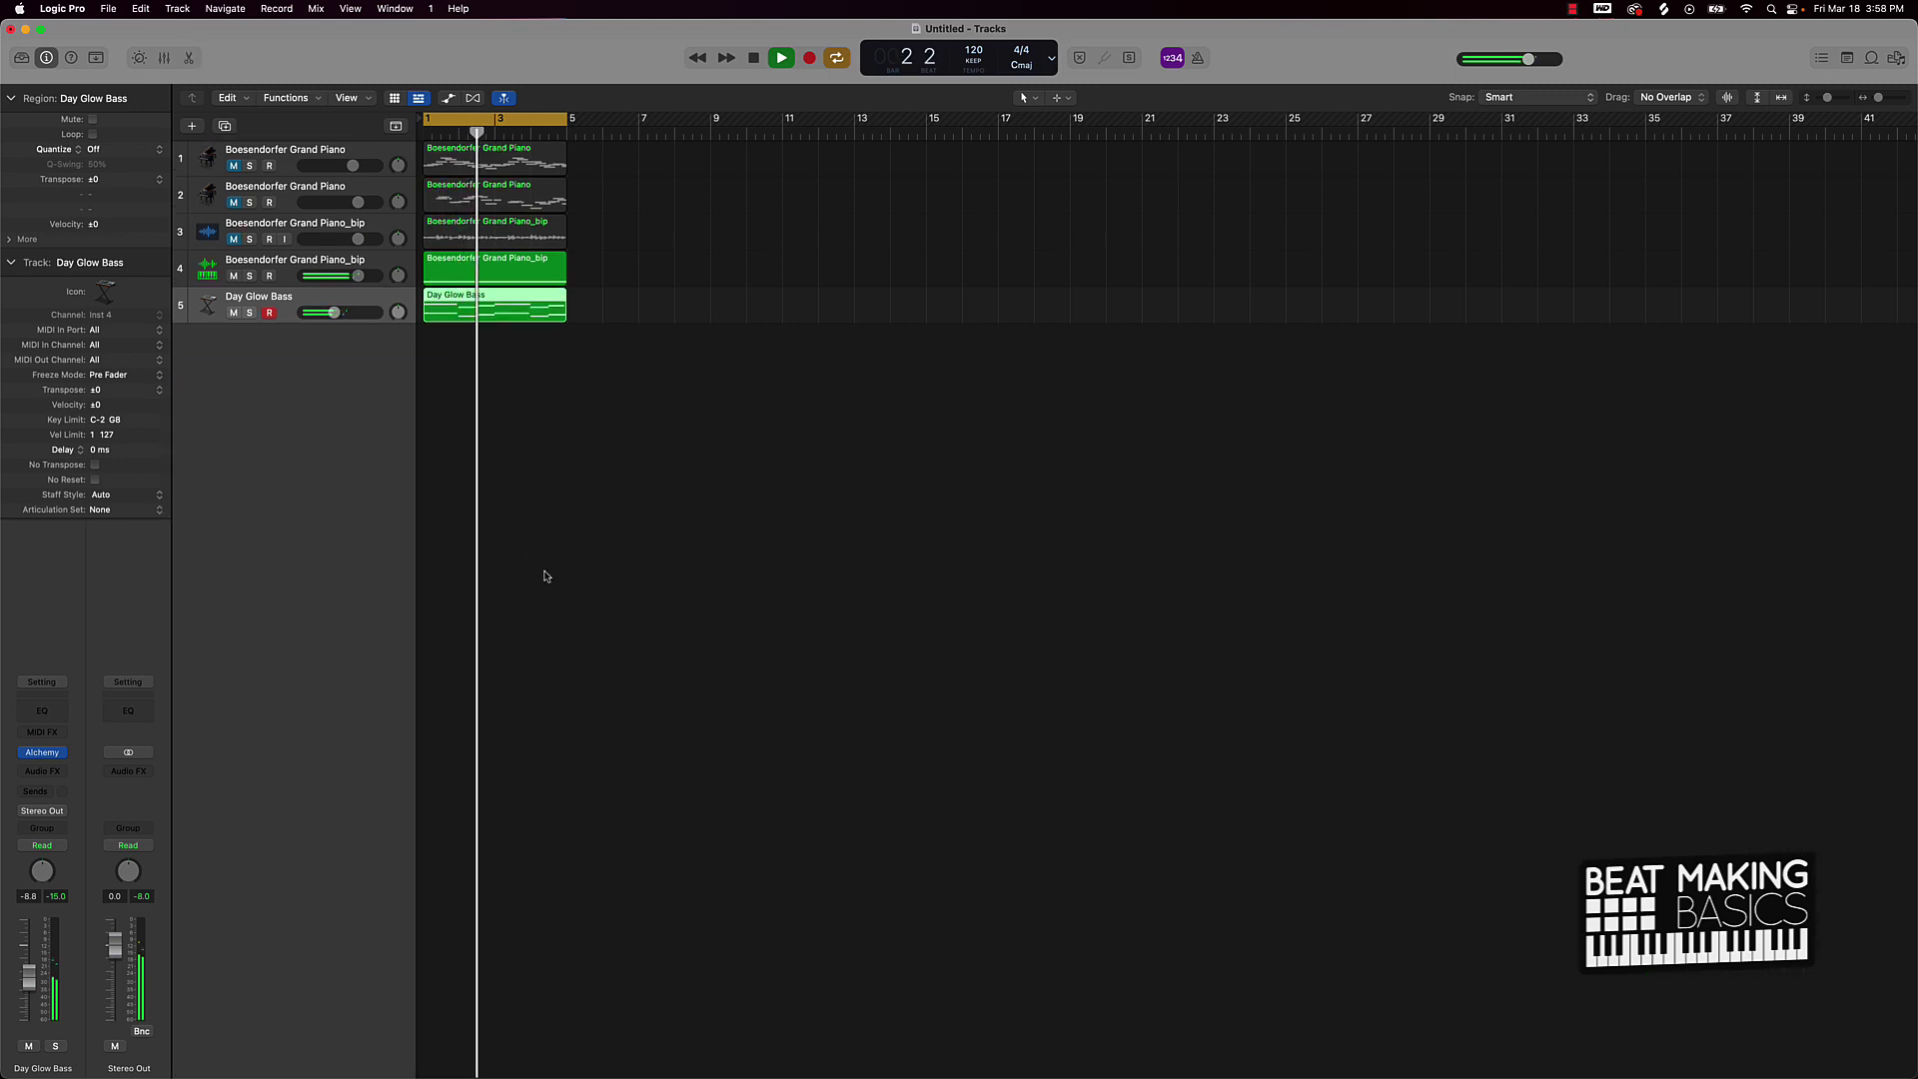
key("space")
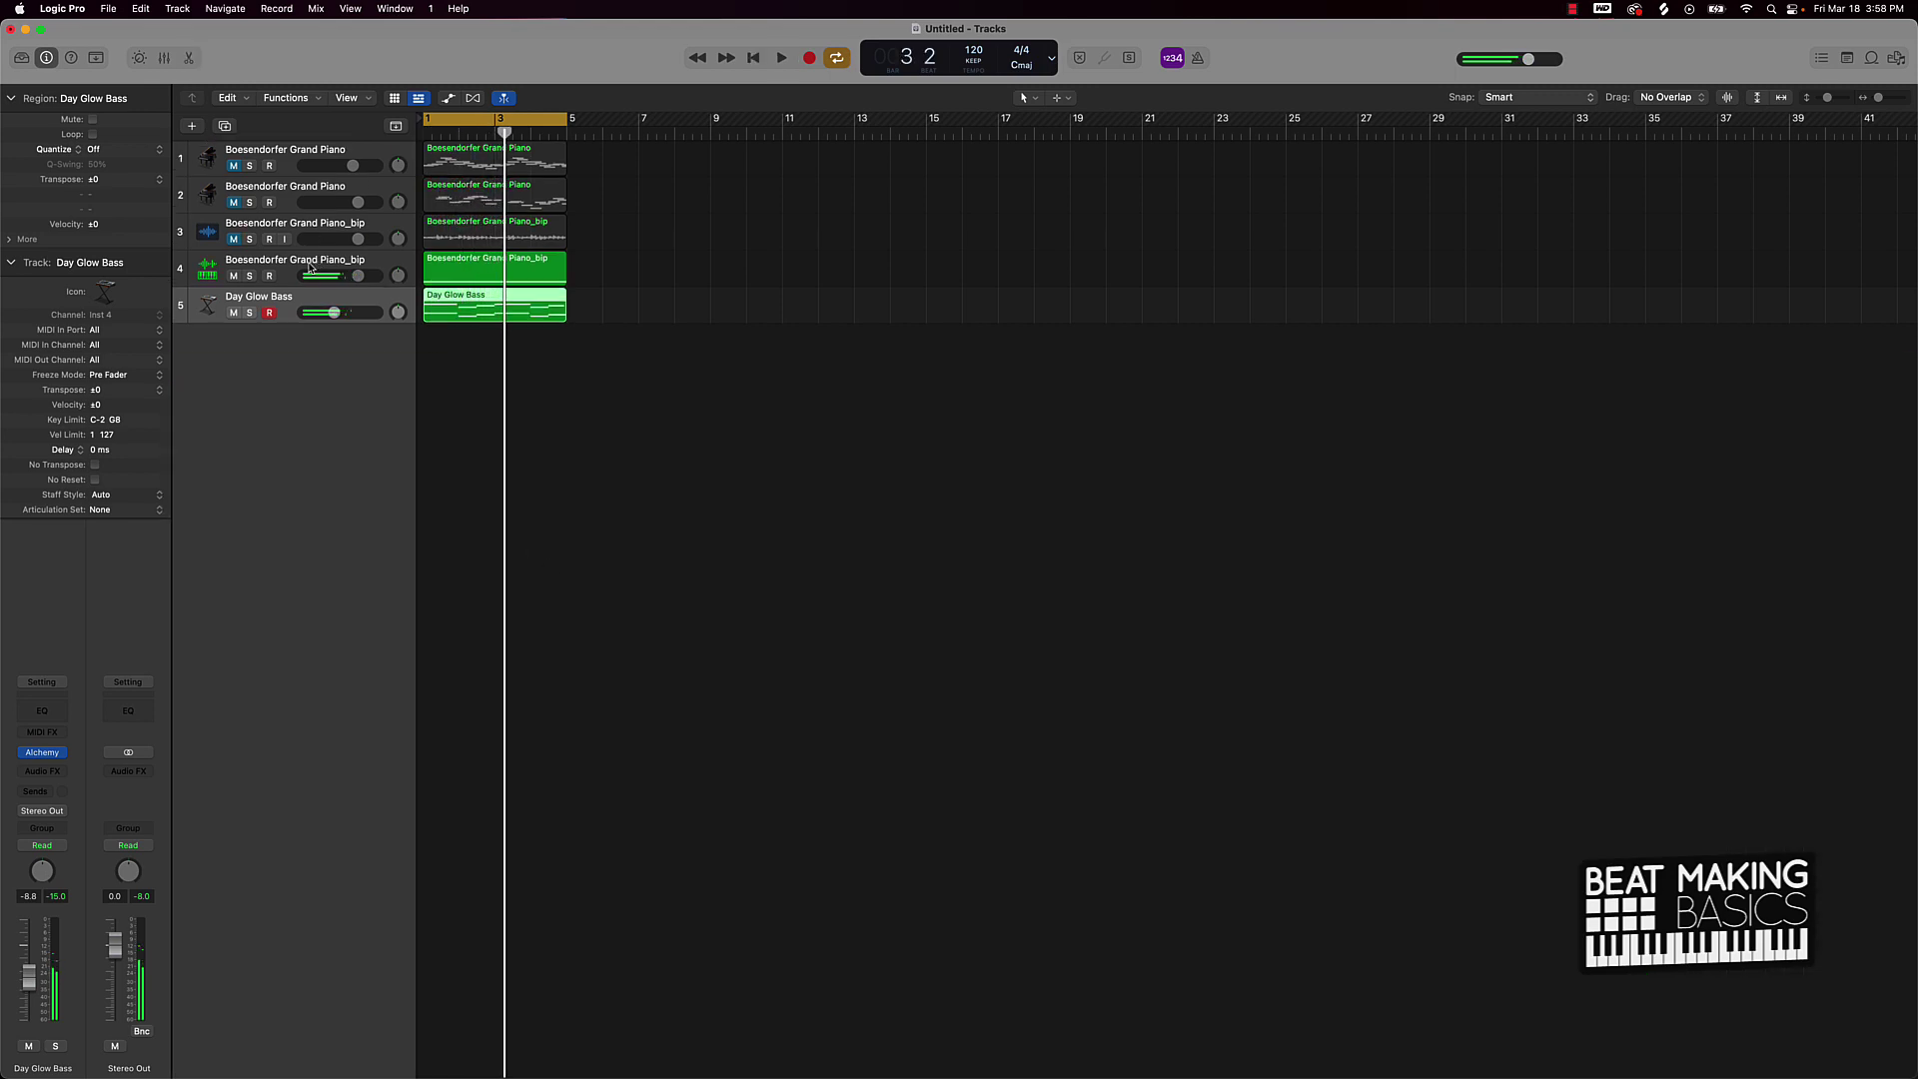
Bounce the piano region on track 4 in place to a new track, leaving the source as is and normalization off
left_click(333, 264)
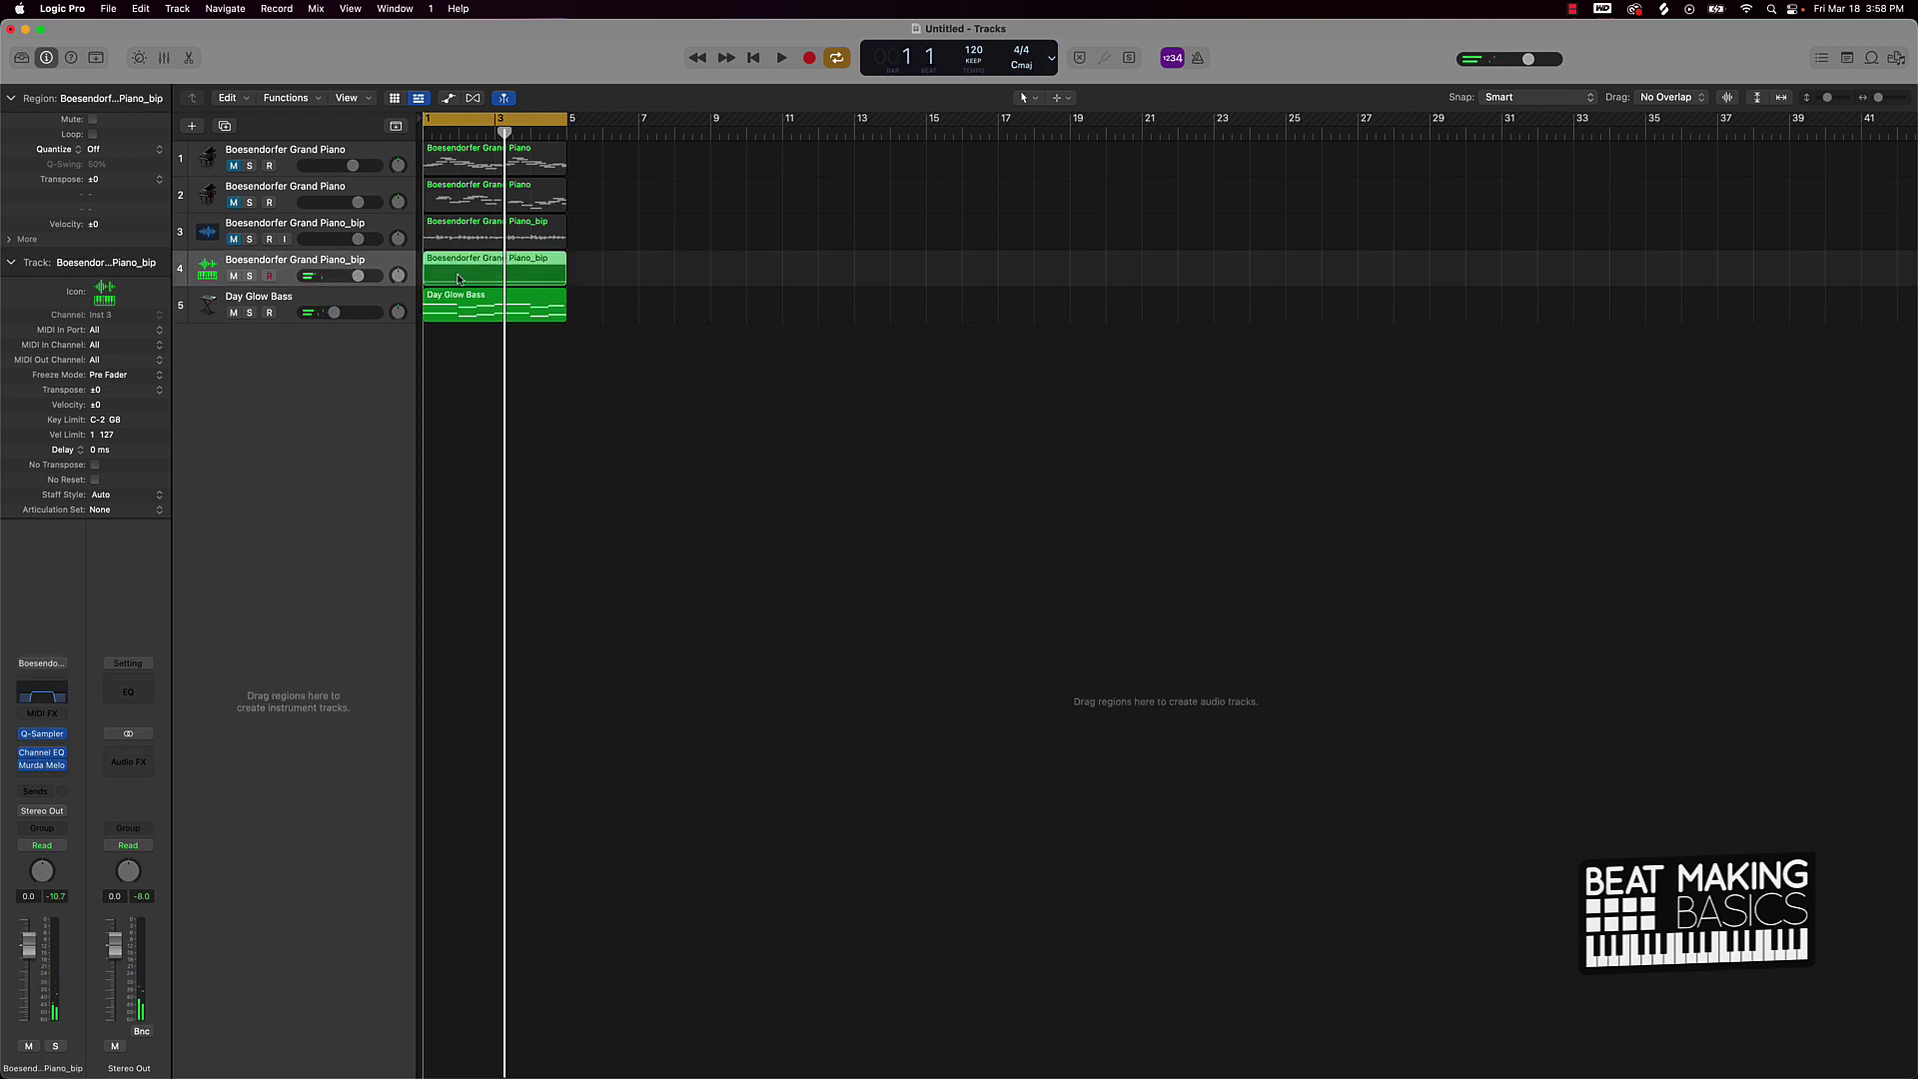
mouse_move(441, 279)
left_mouse_down()
mouse_move(459, 280)
mouse_move(441, 276)
left_mouse_up()
right_click(440, 275)
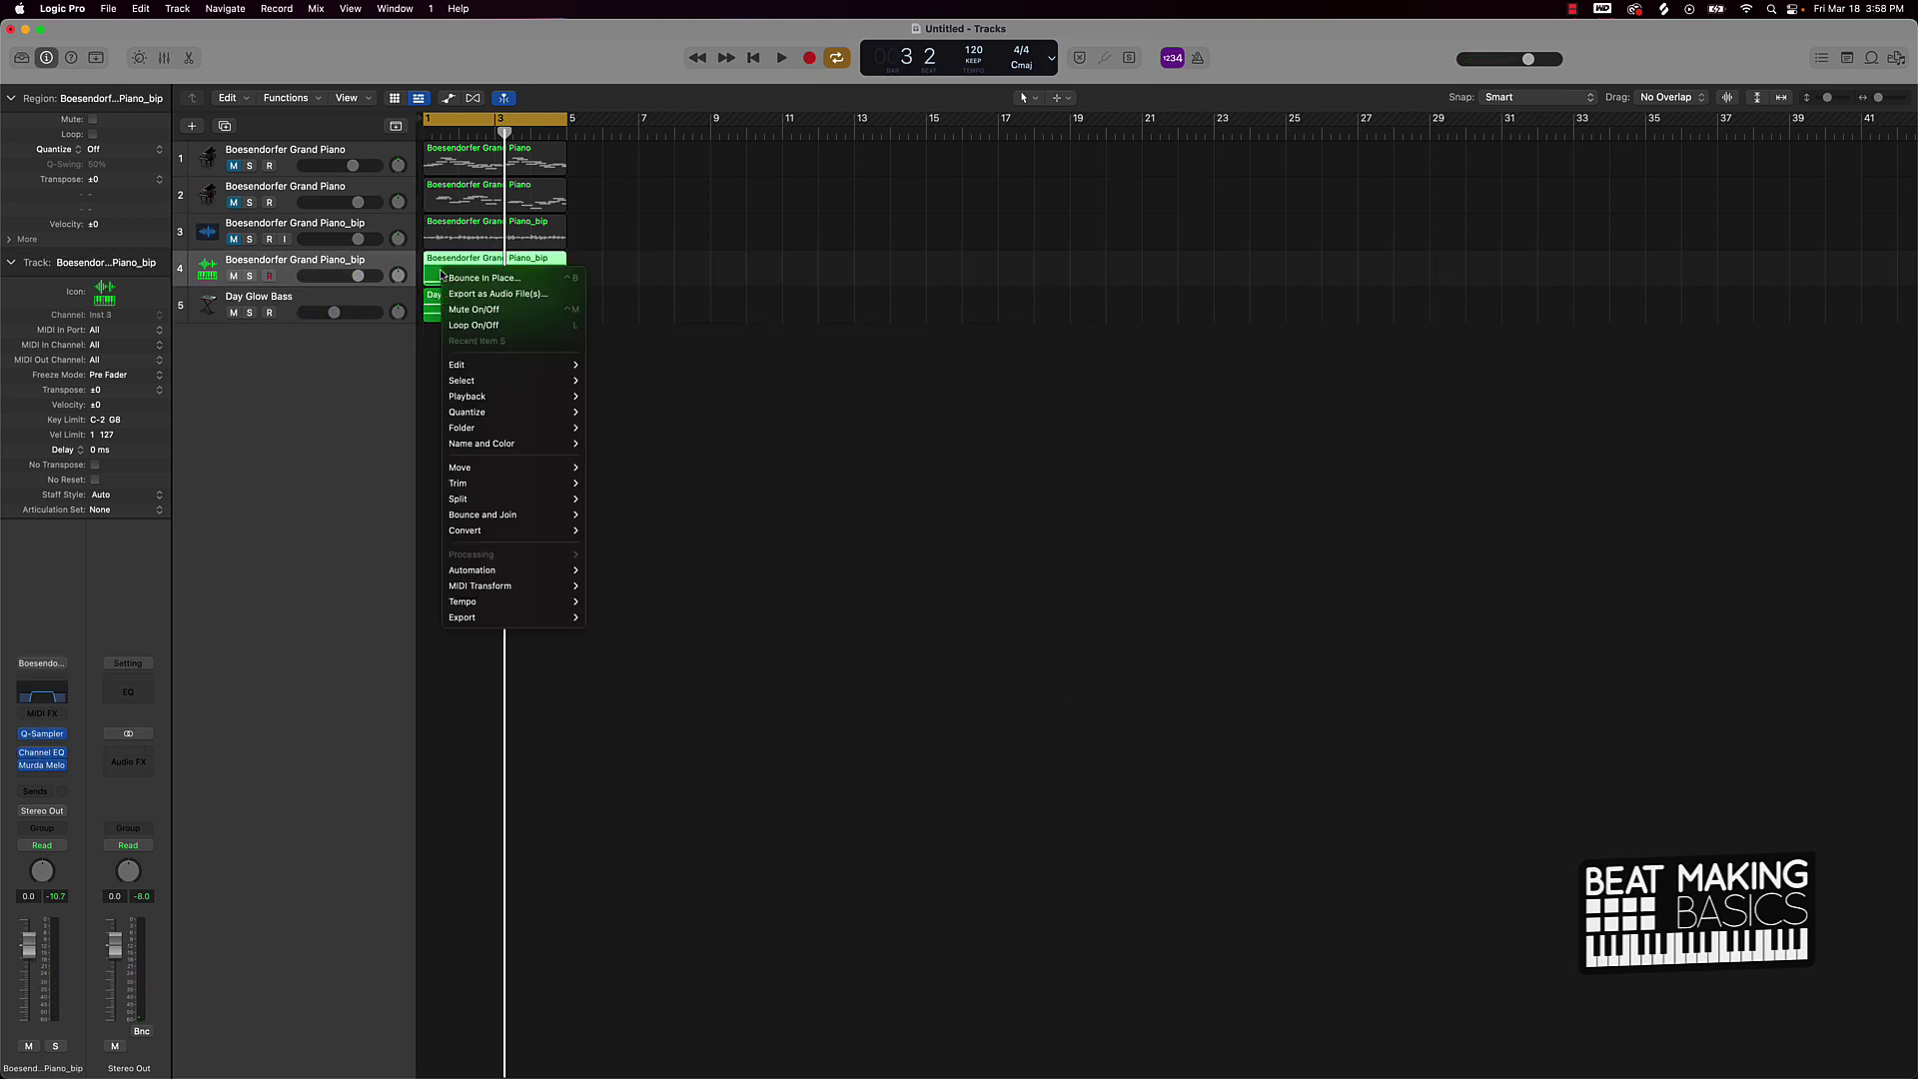
left_click(478, 279)
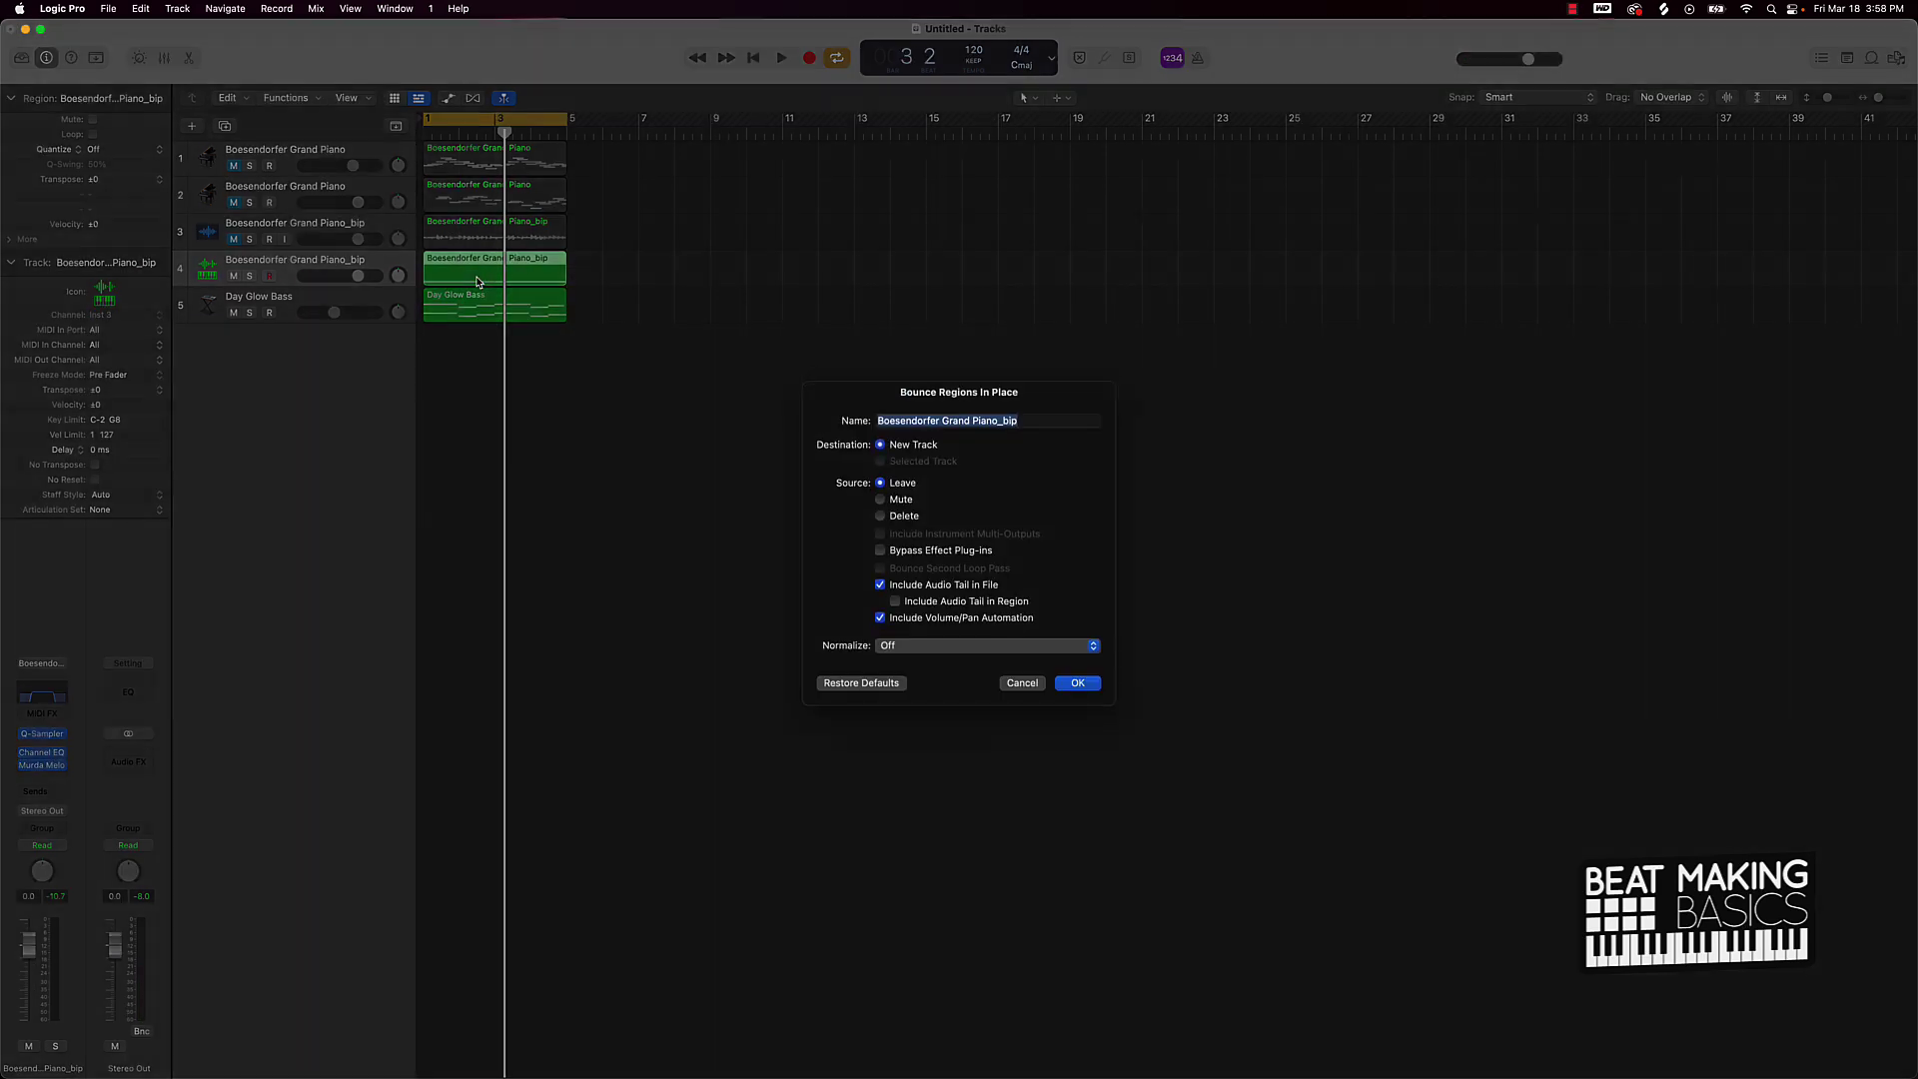
left_click(1081, 689)
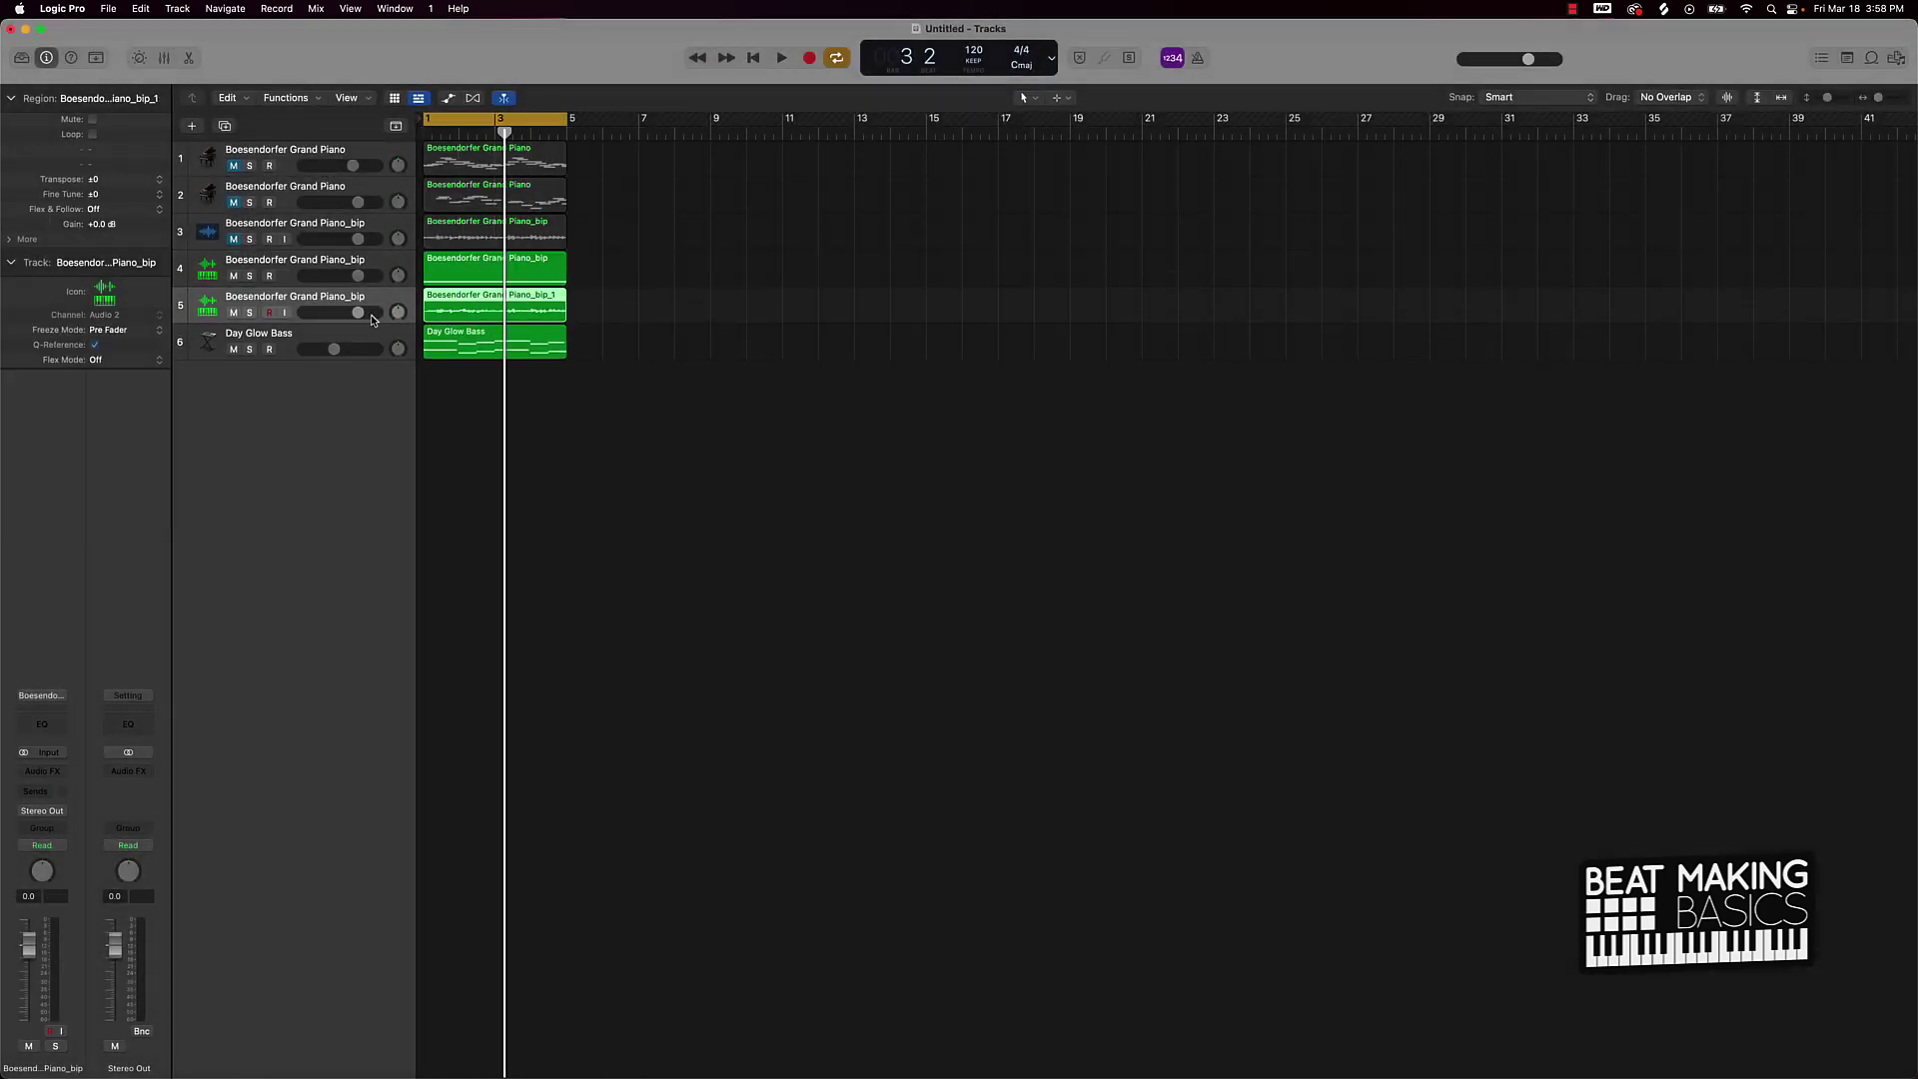
Bounce the Day Glow Bass region in place to a new track, and mute the source piano sampler and bass tracks
right_click(462, 354)
left_click(500, 357)
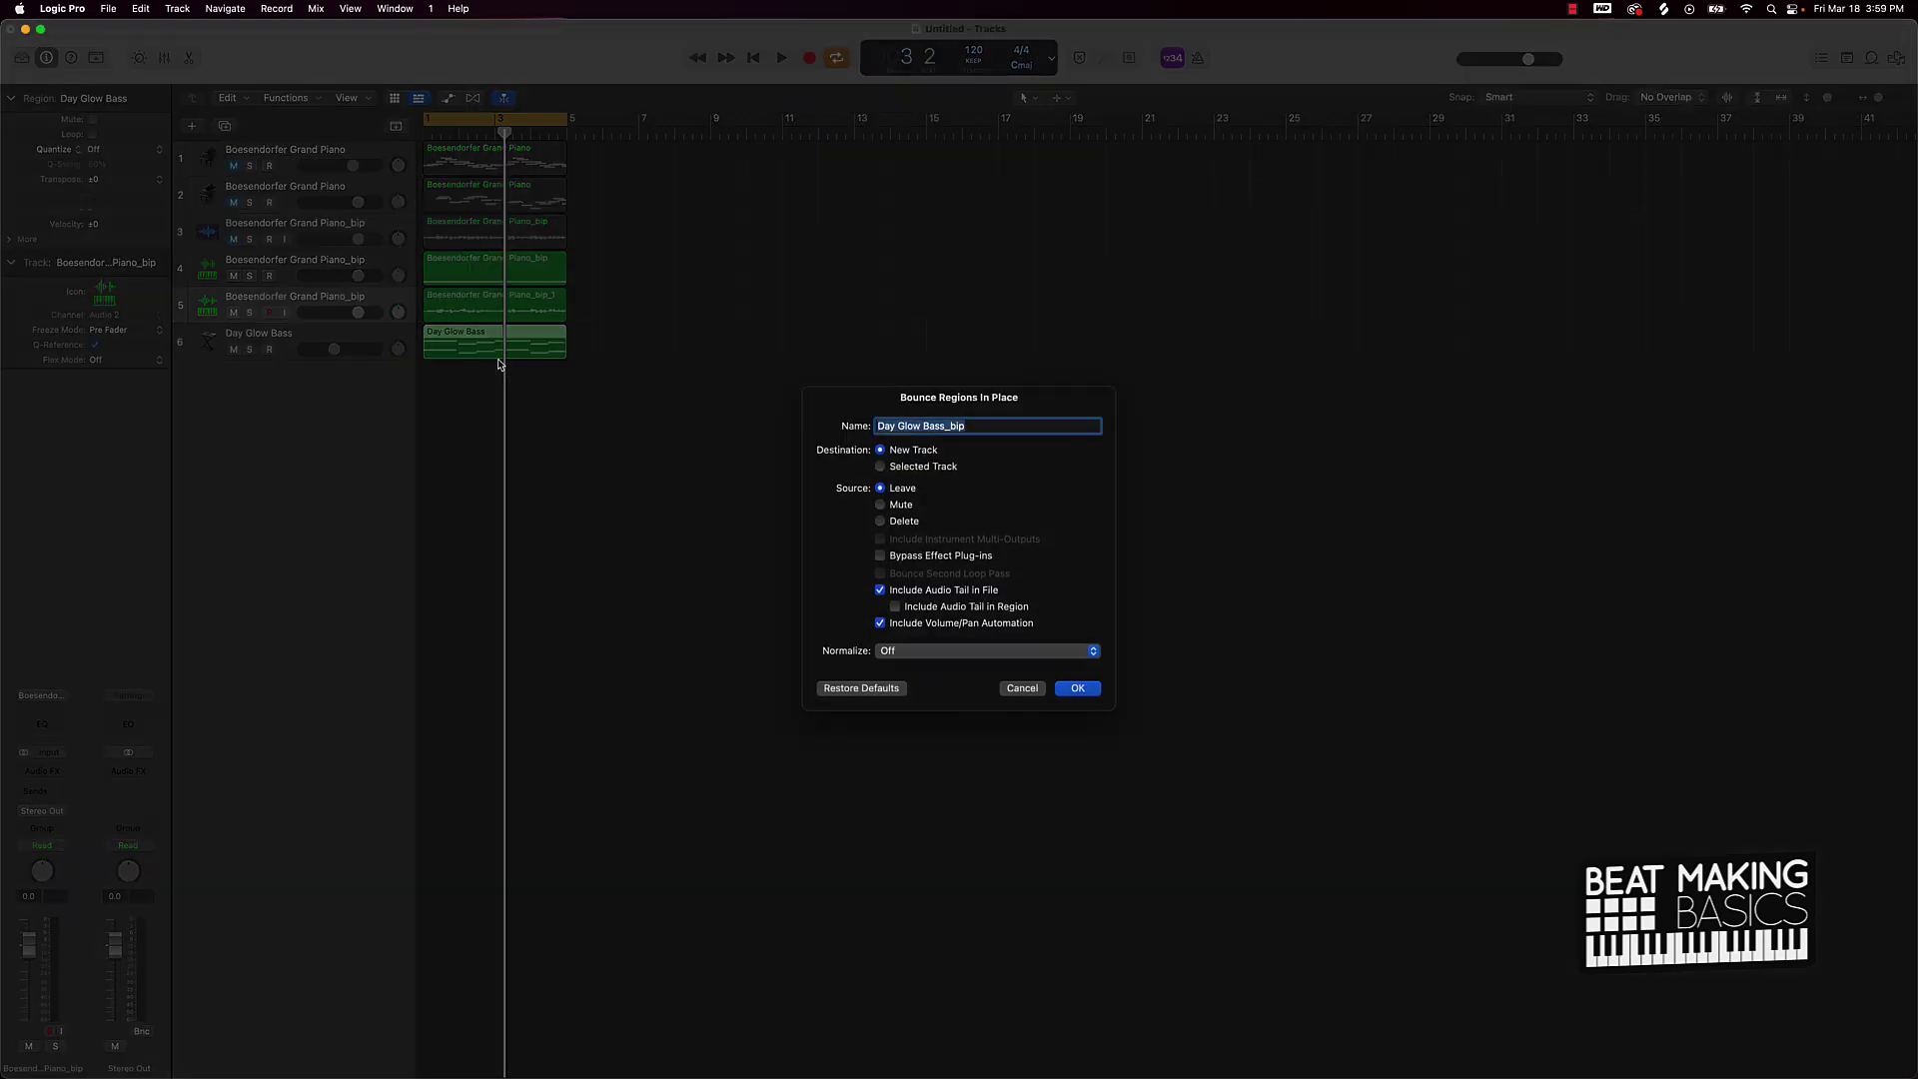
left_click(1067, 690)
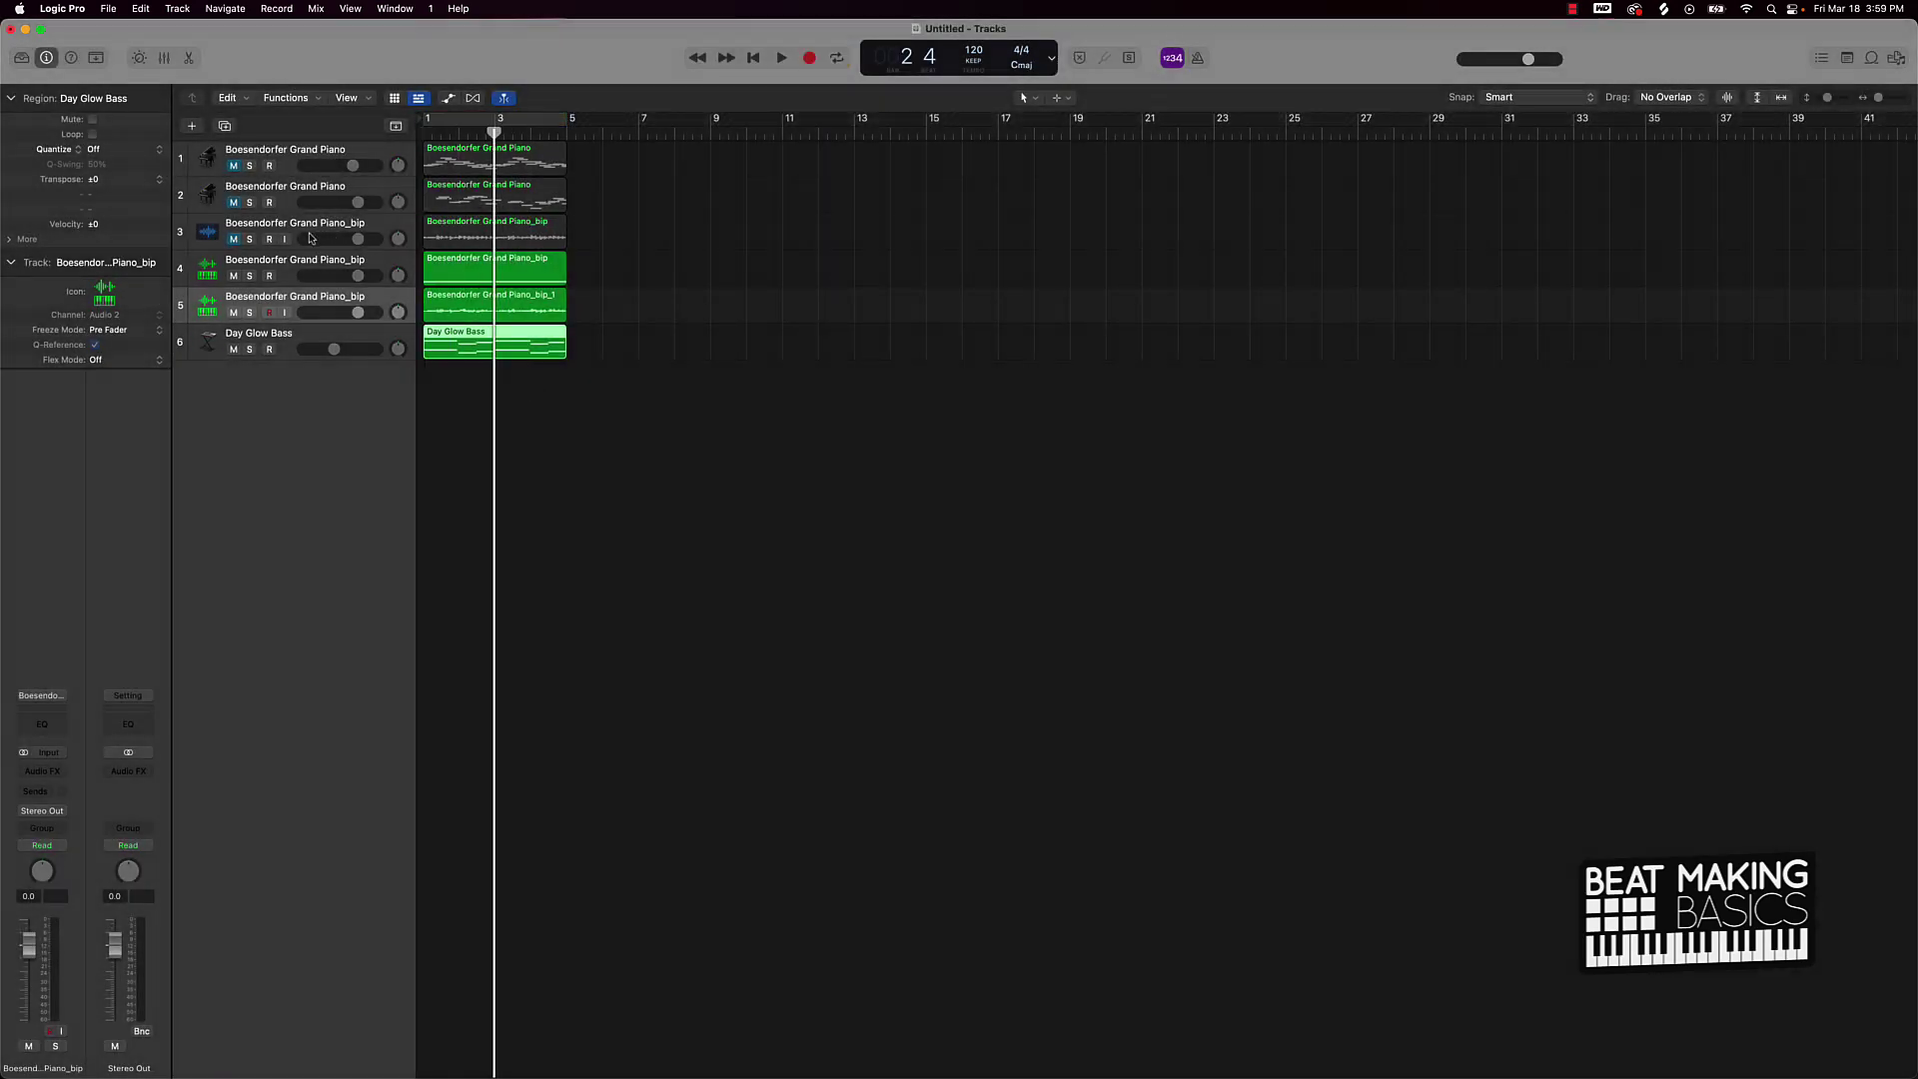
left_click_drag(292, 343, 232, 275)
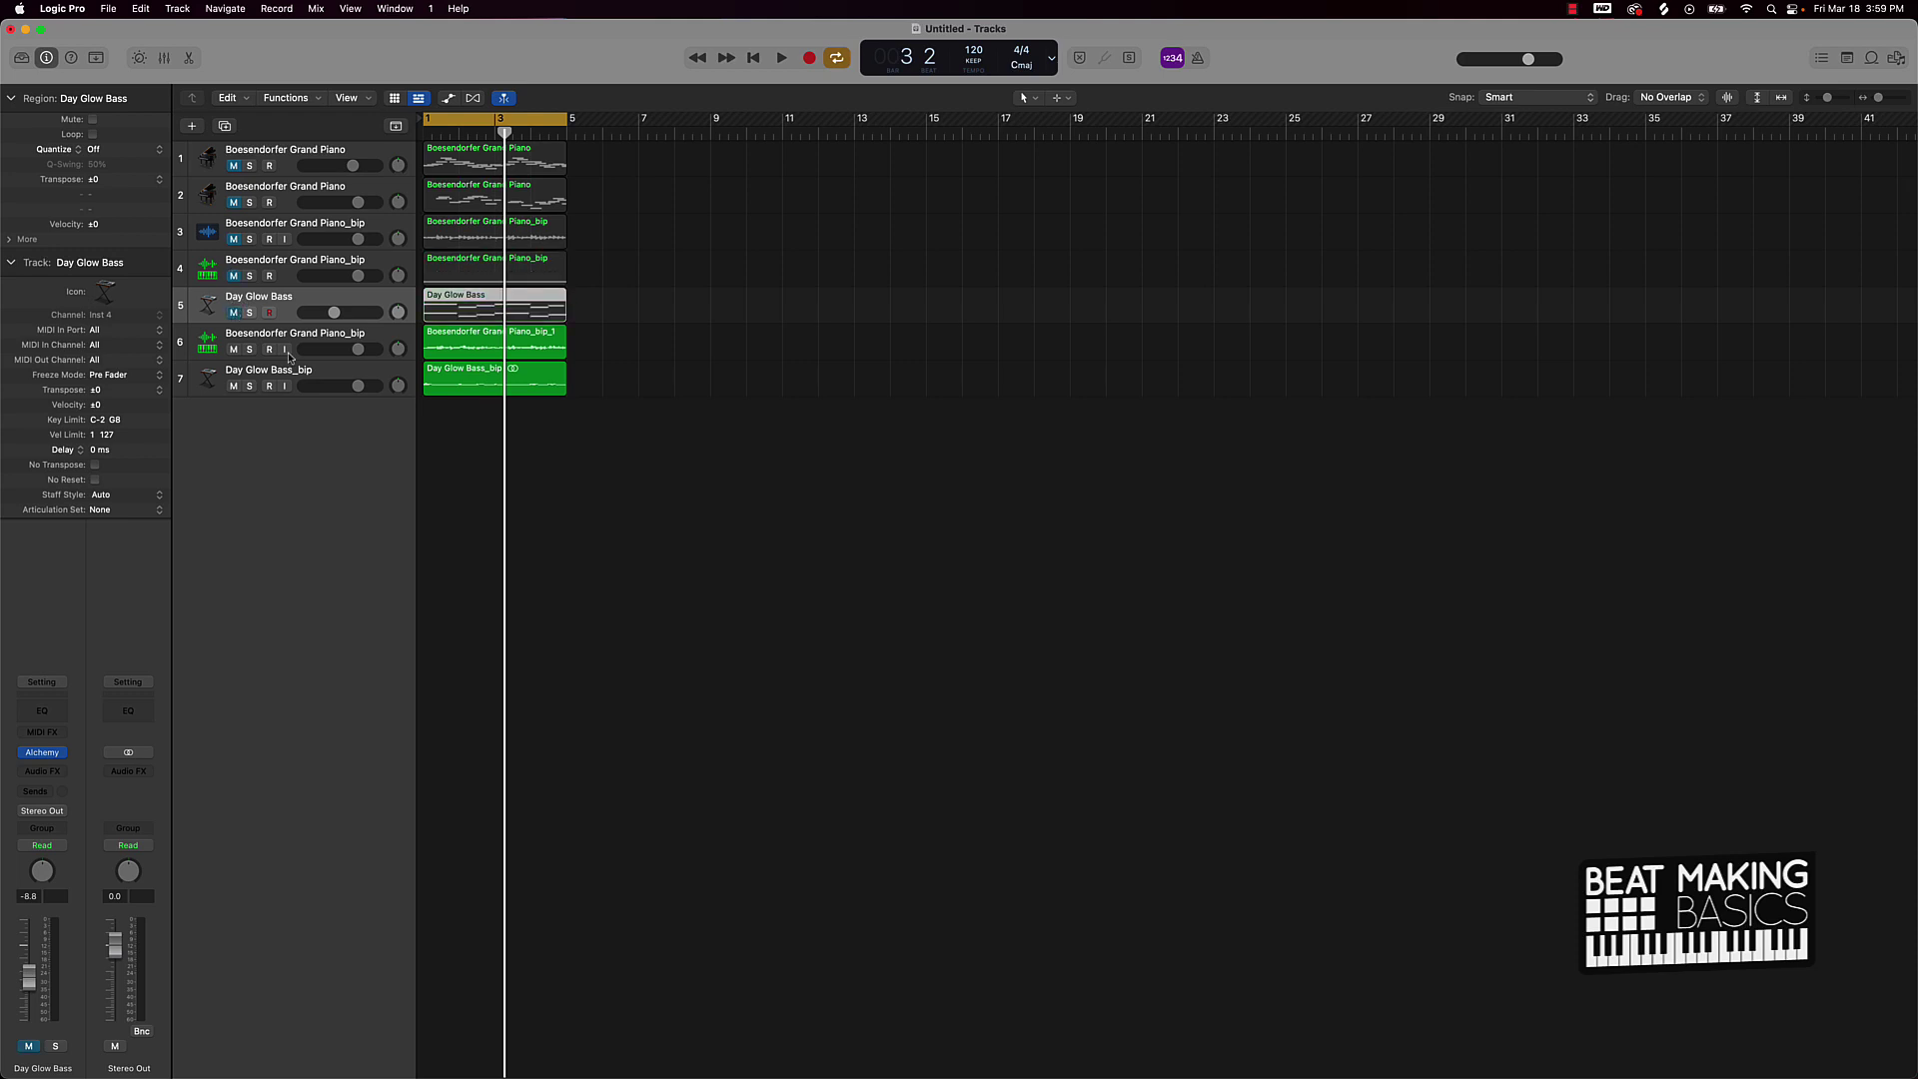
Load the newly bounced piano region into Quick Sampler on a new instrument track
left_click(432, 358)
right_click(309, 402)
key("Escape")
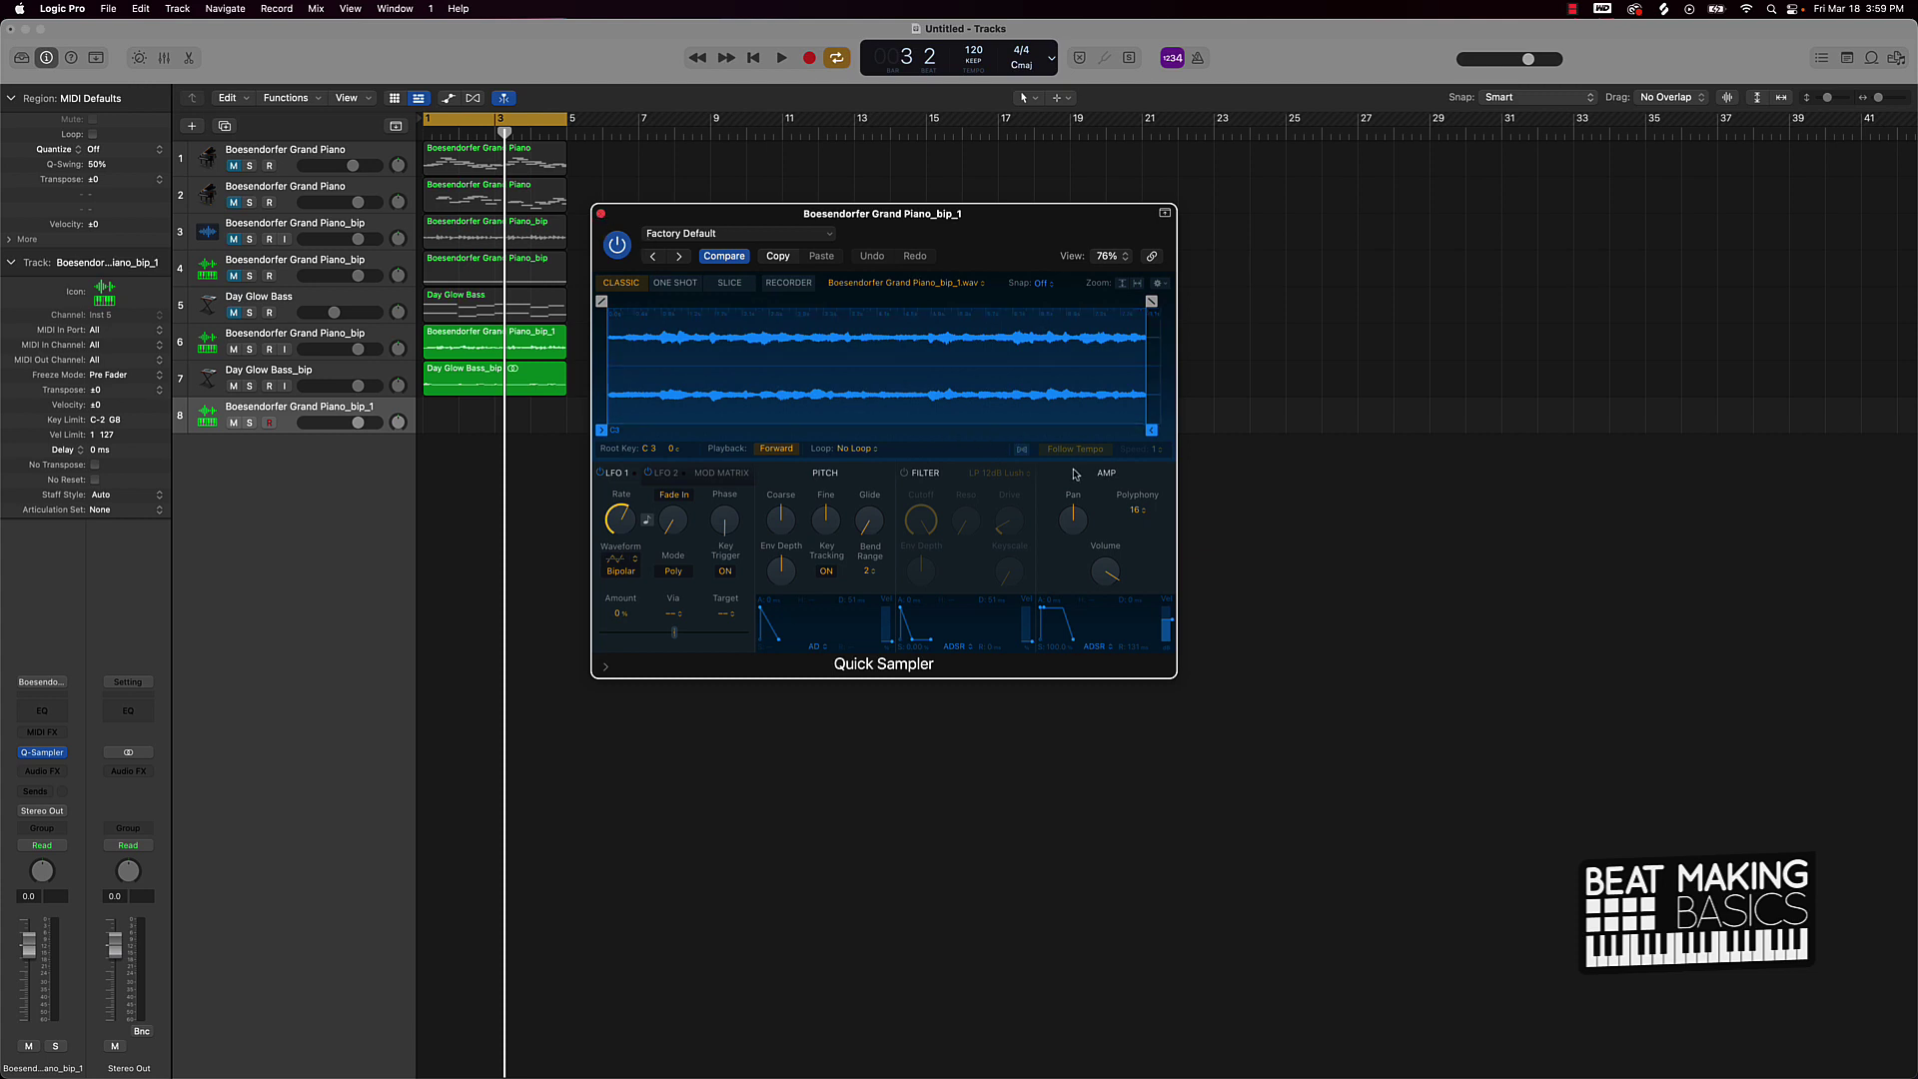
Turn on Flex with Follow Tempo in Quick Sampler and record a sustained C4 note across bars 1 to 4
left_click(1023, 451)
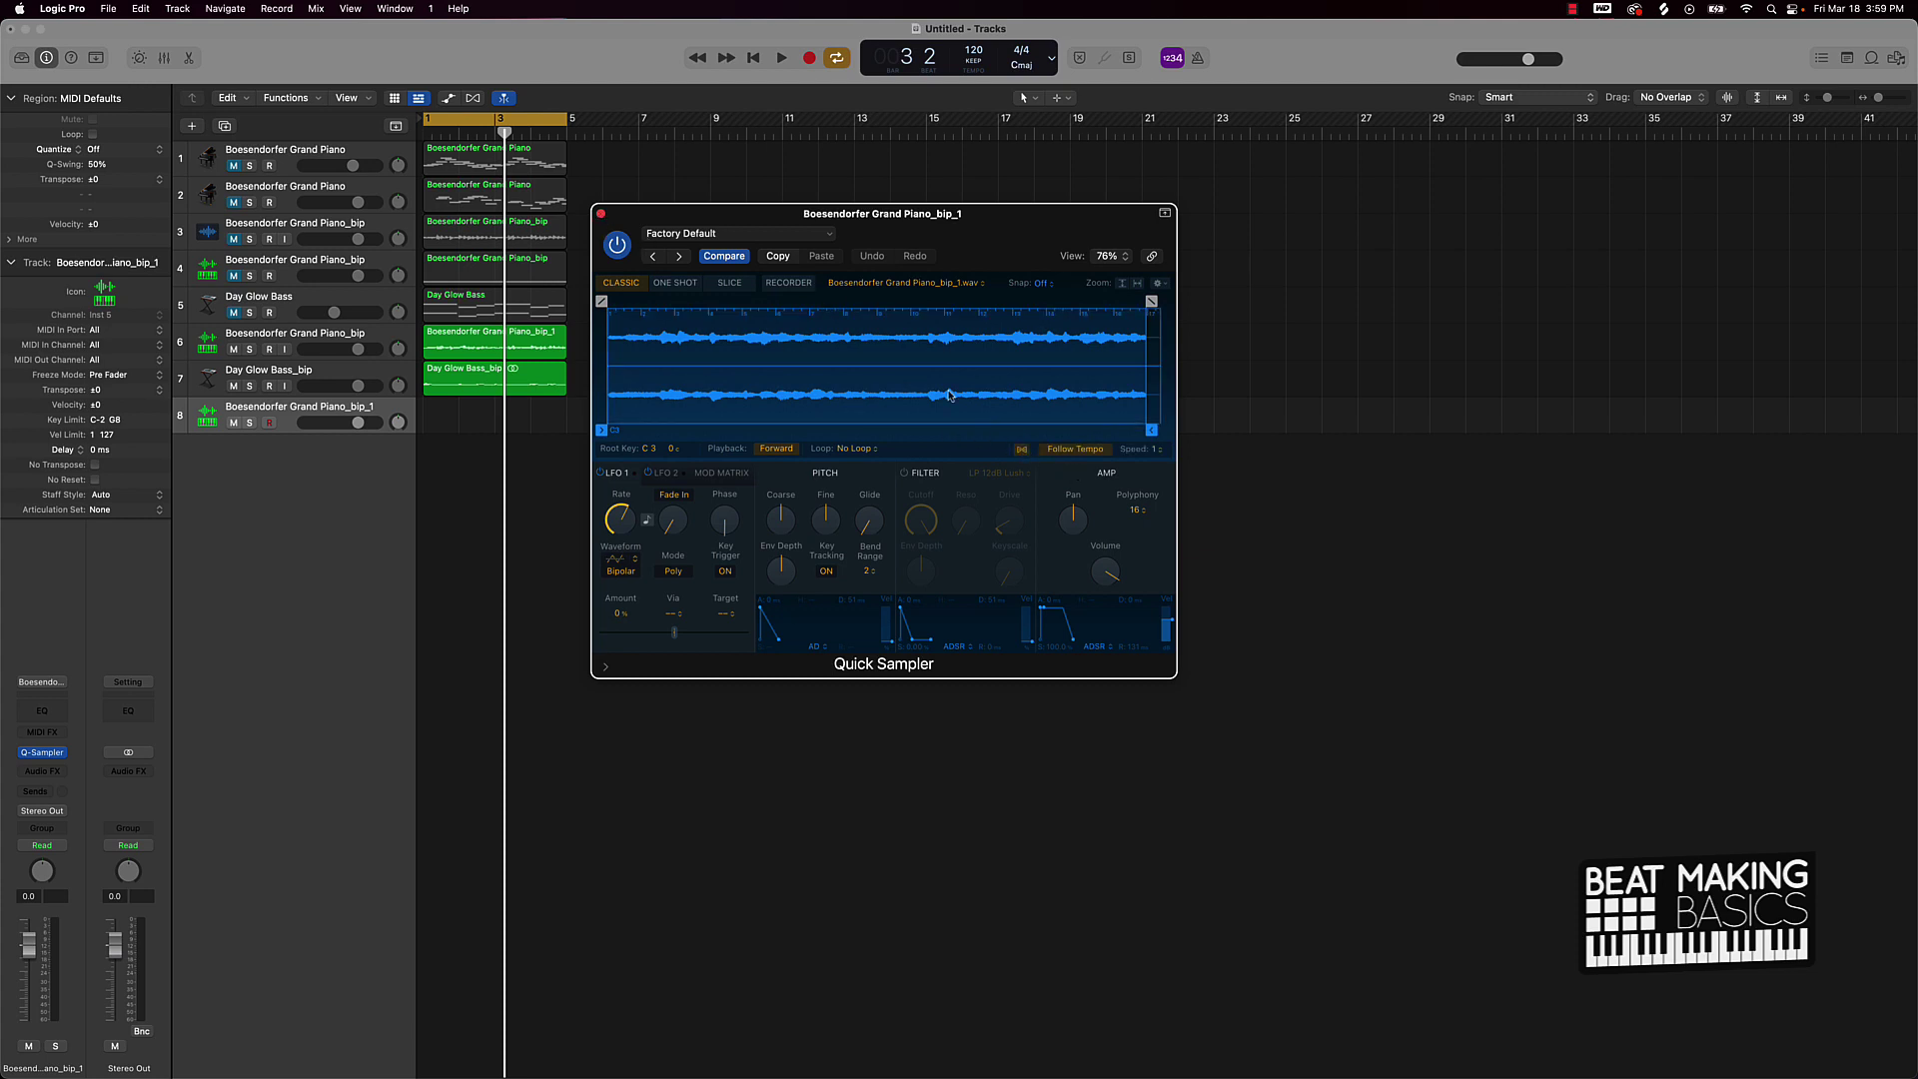
left_click(599, 214)
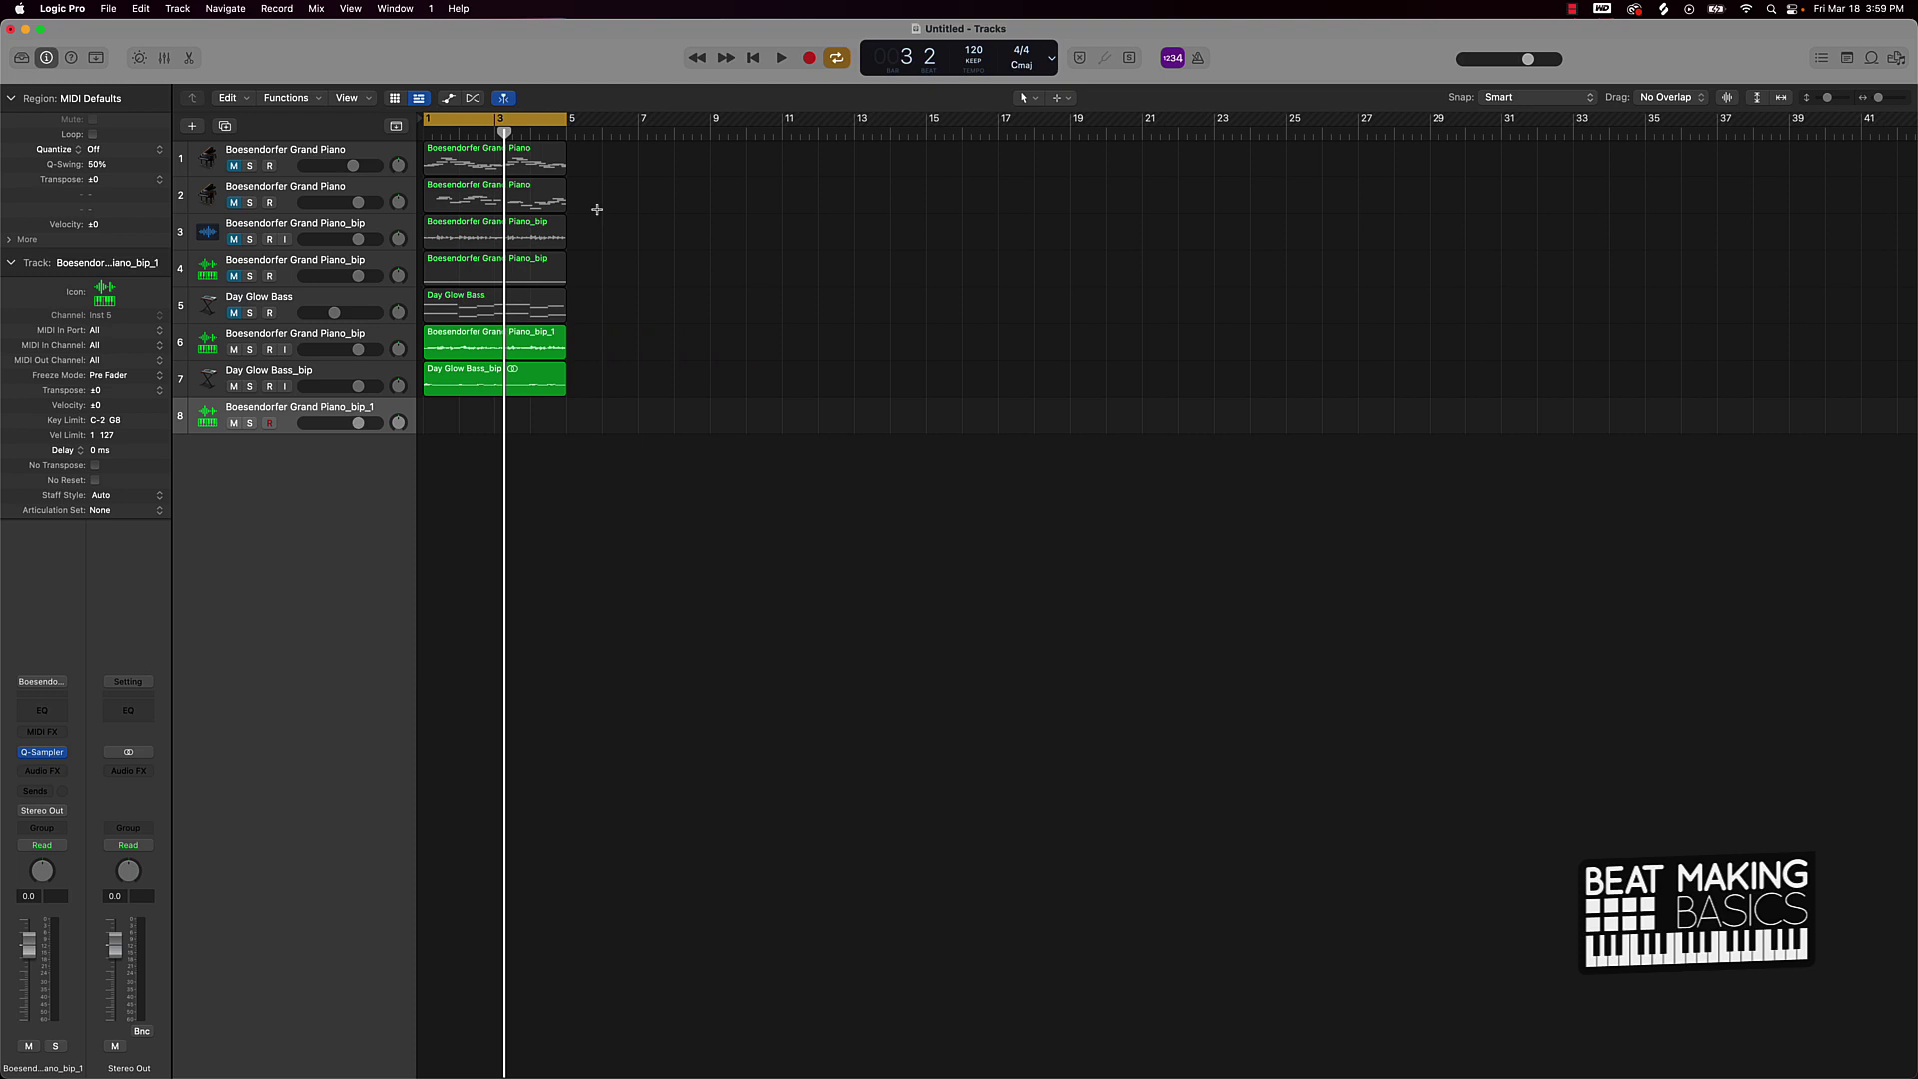
key("super+k")
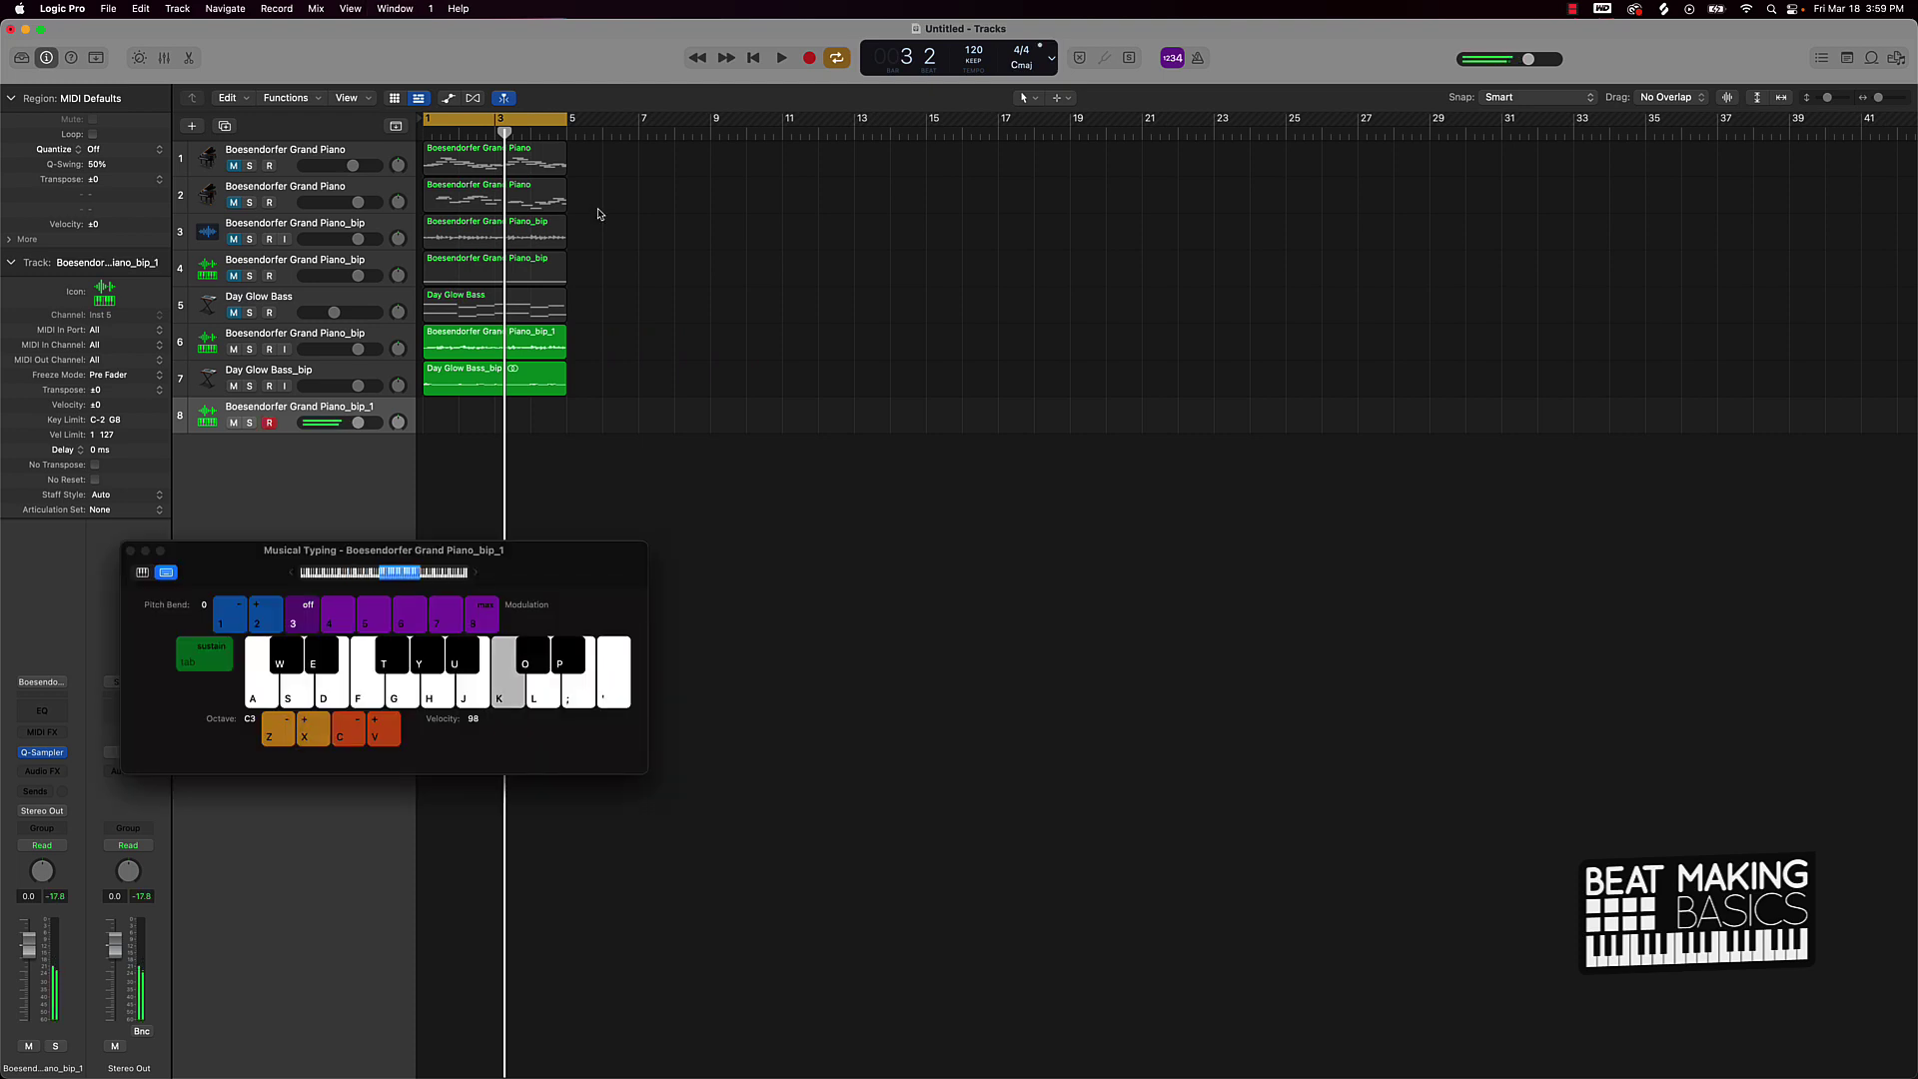
key("r")
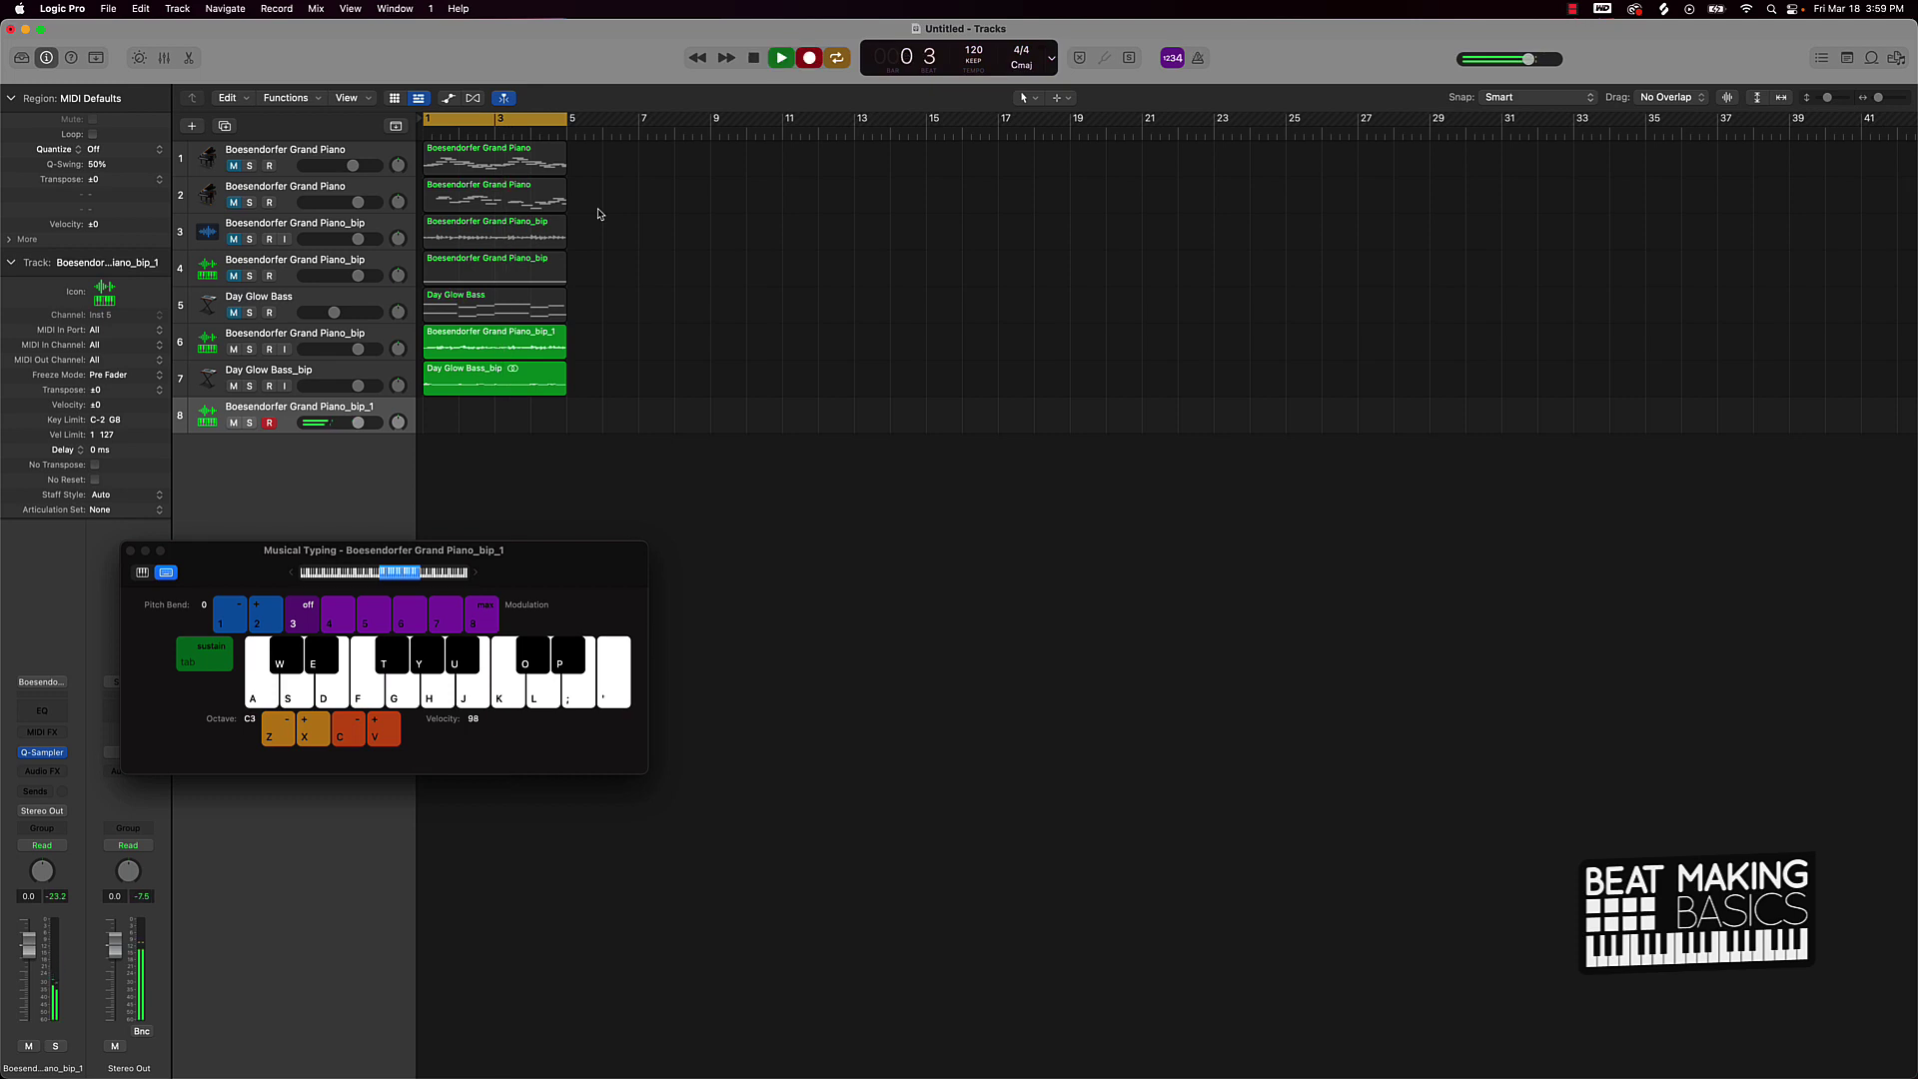
key("k")
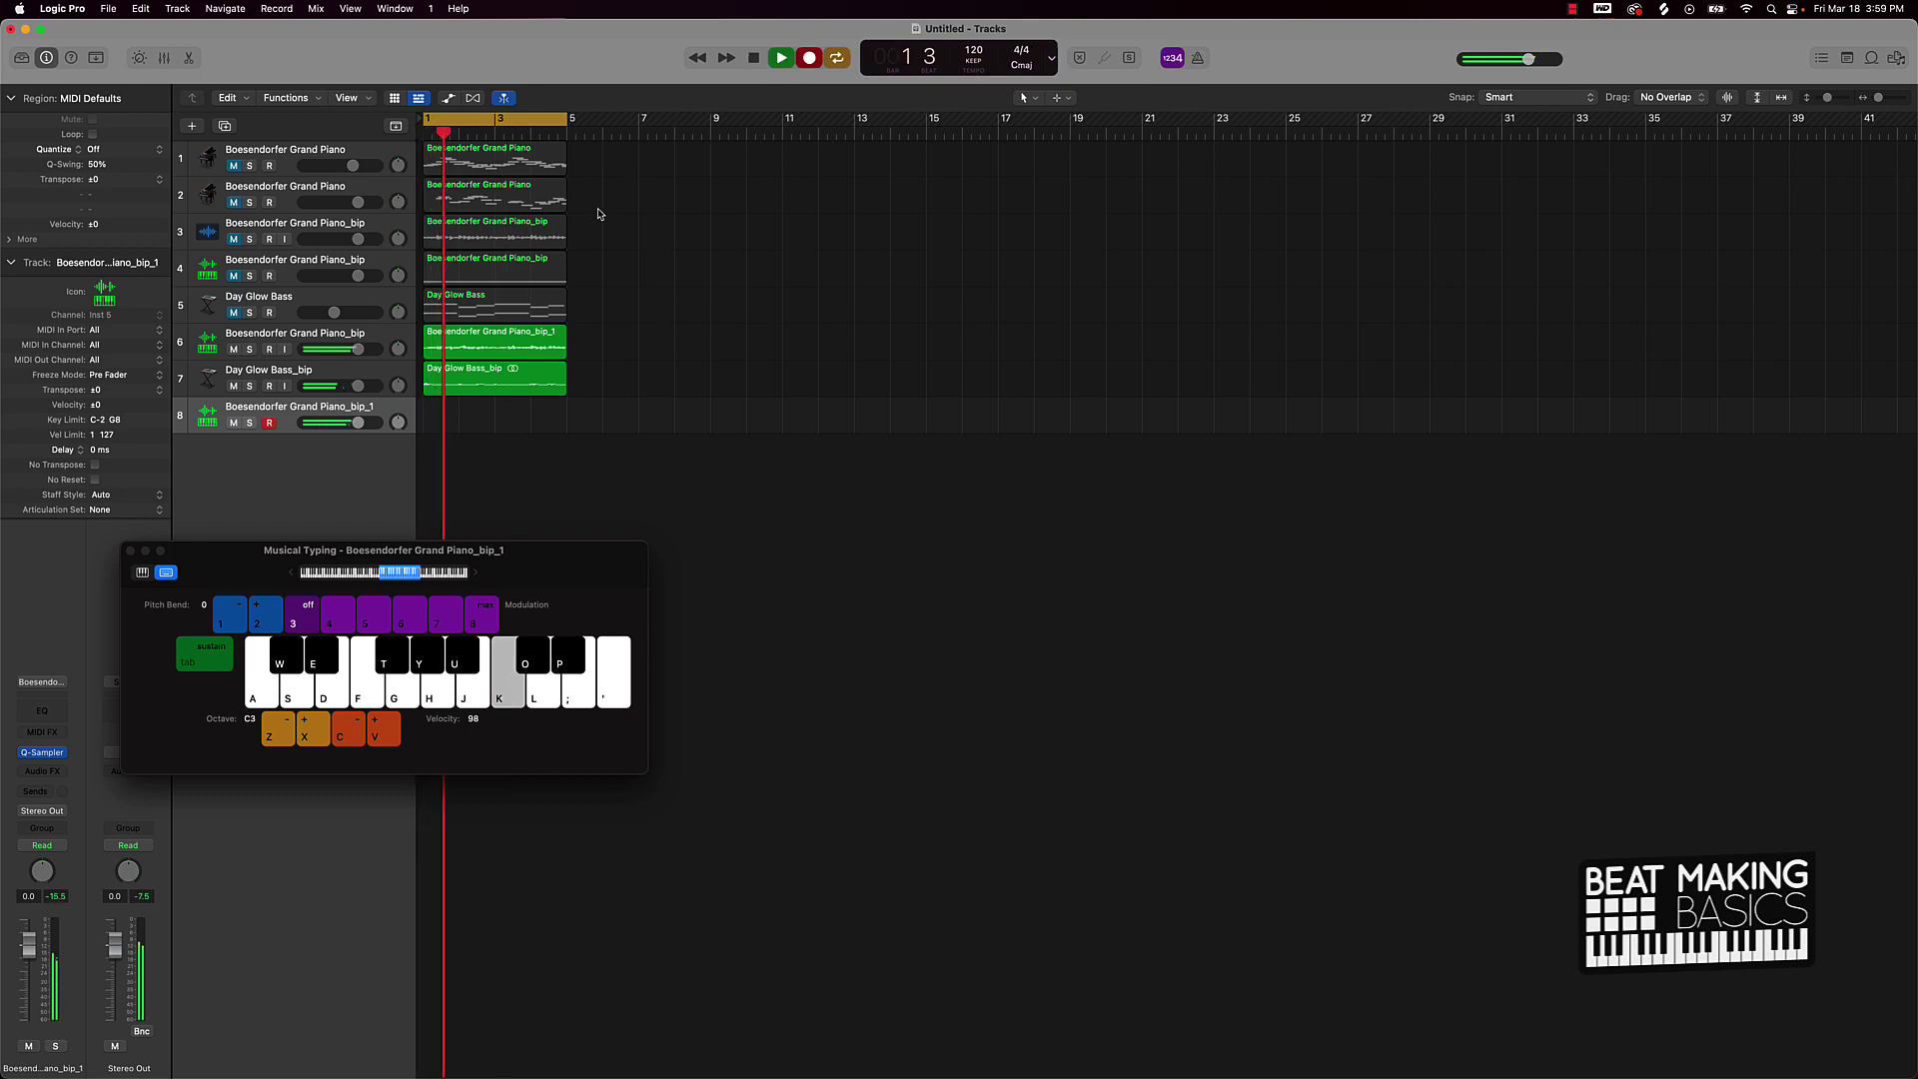
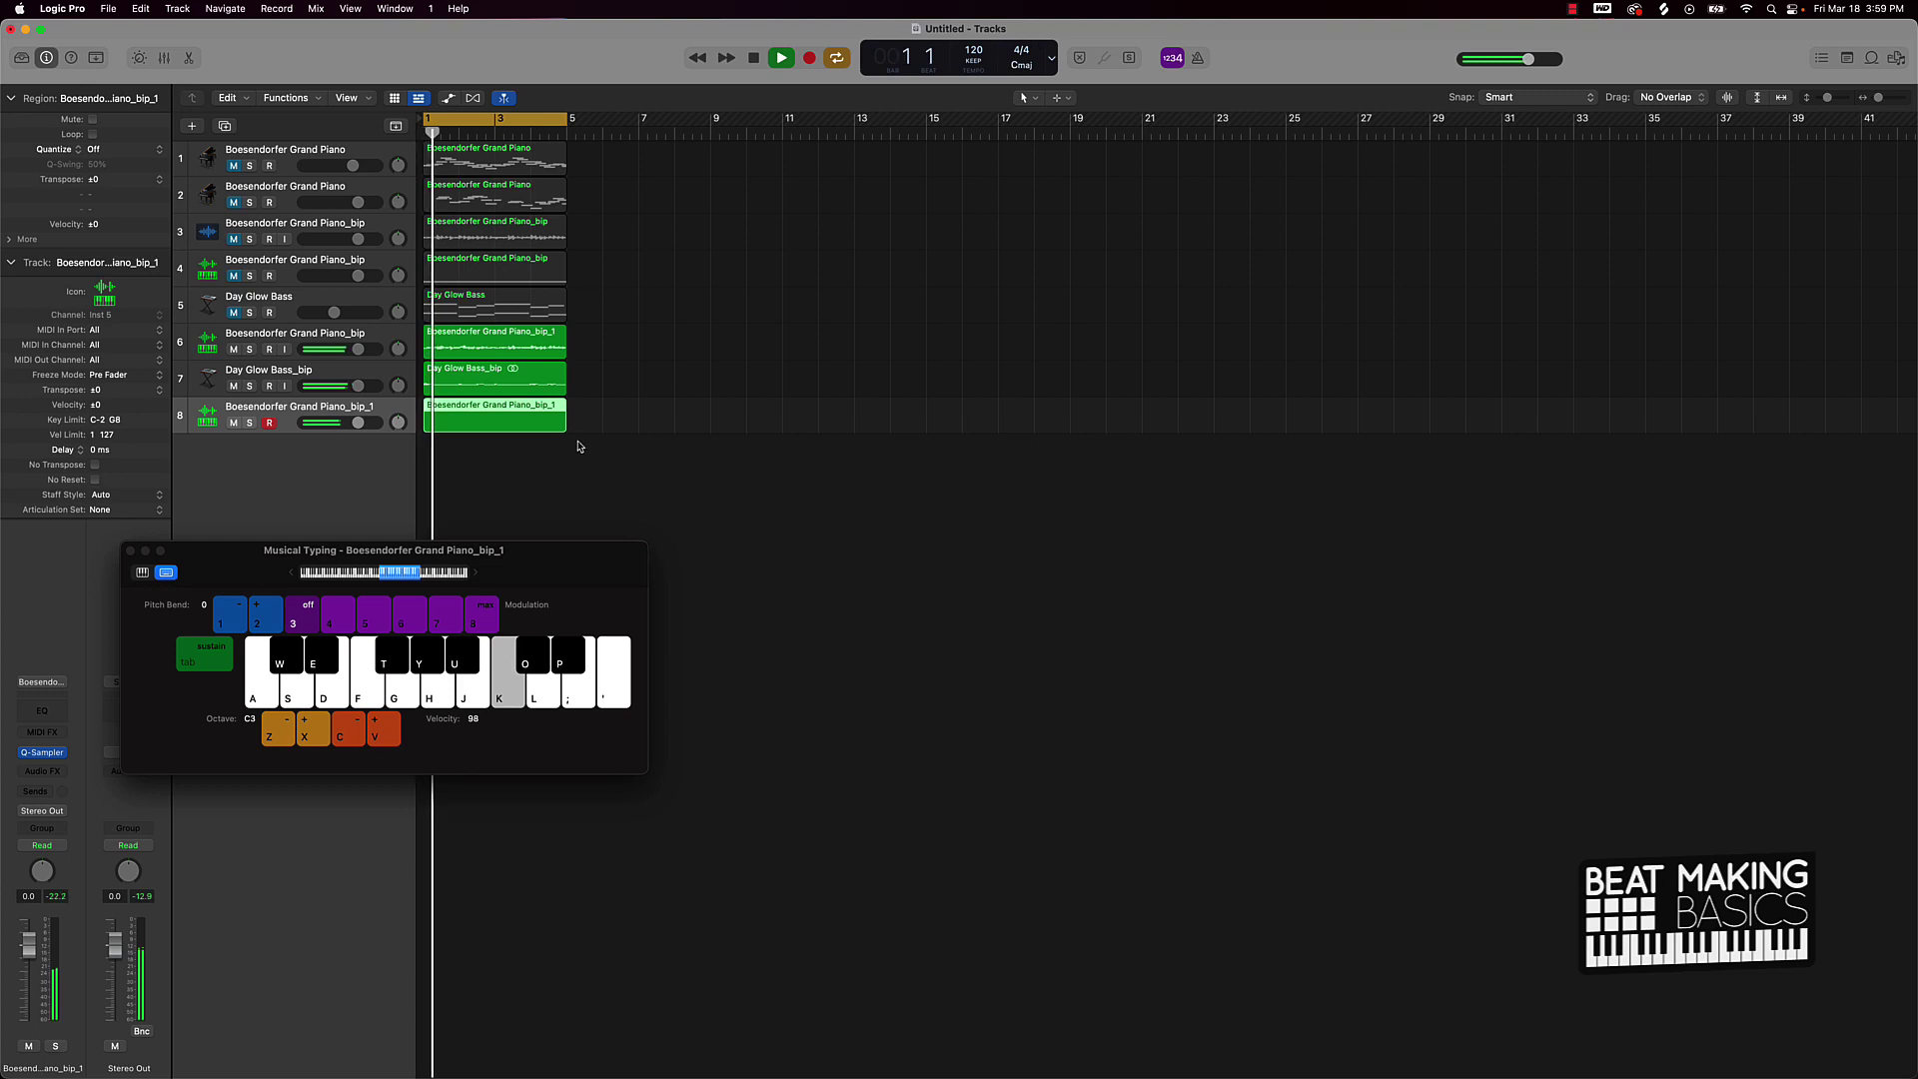
Force-legato the recorded C4 note's end in the piano roll, with the Musical Typing keyboard and the editor closed
key("e")
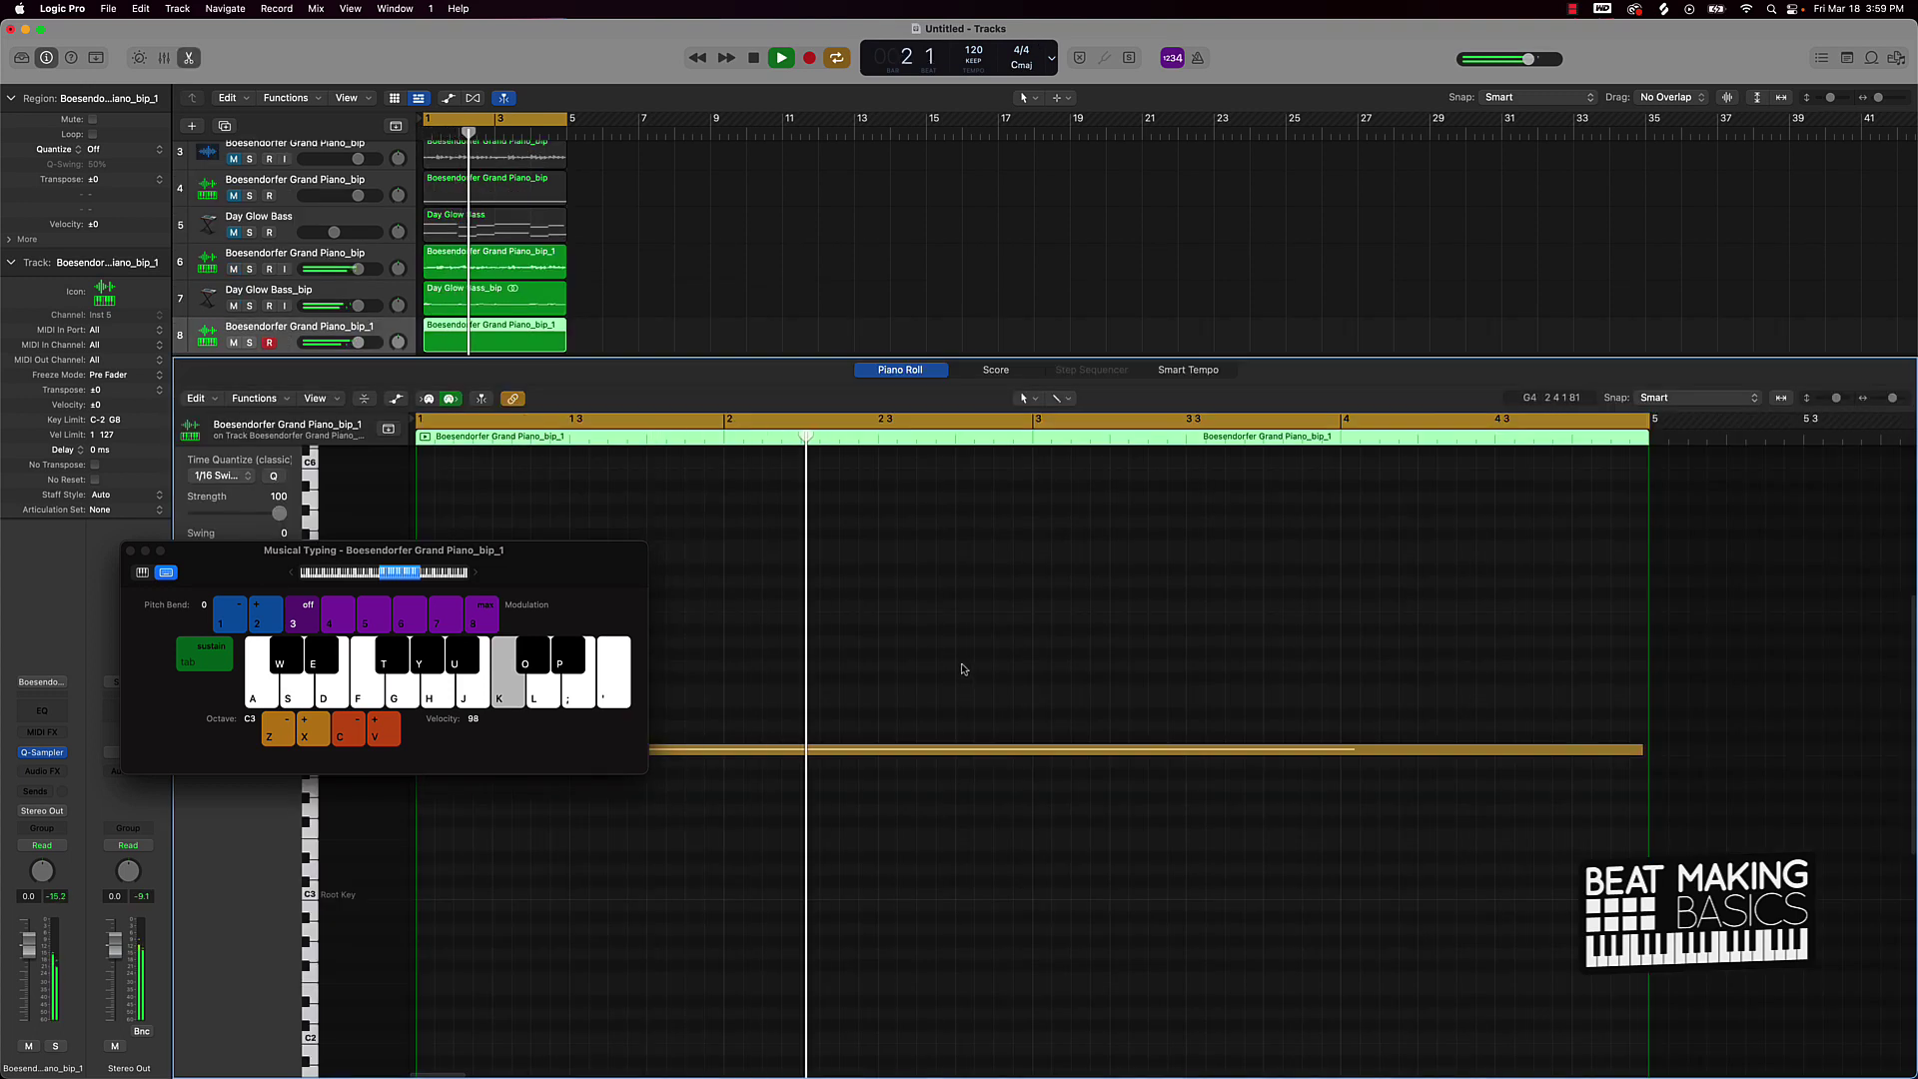
left_click(964, 749)
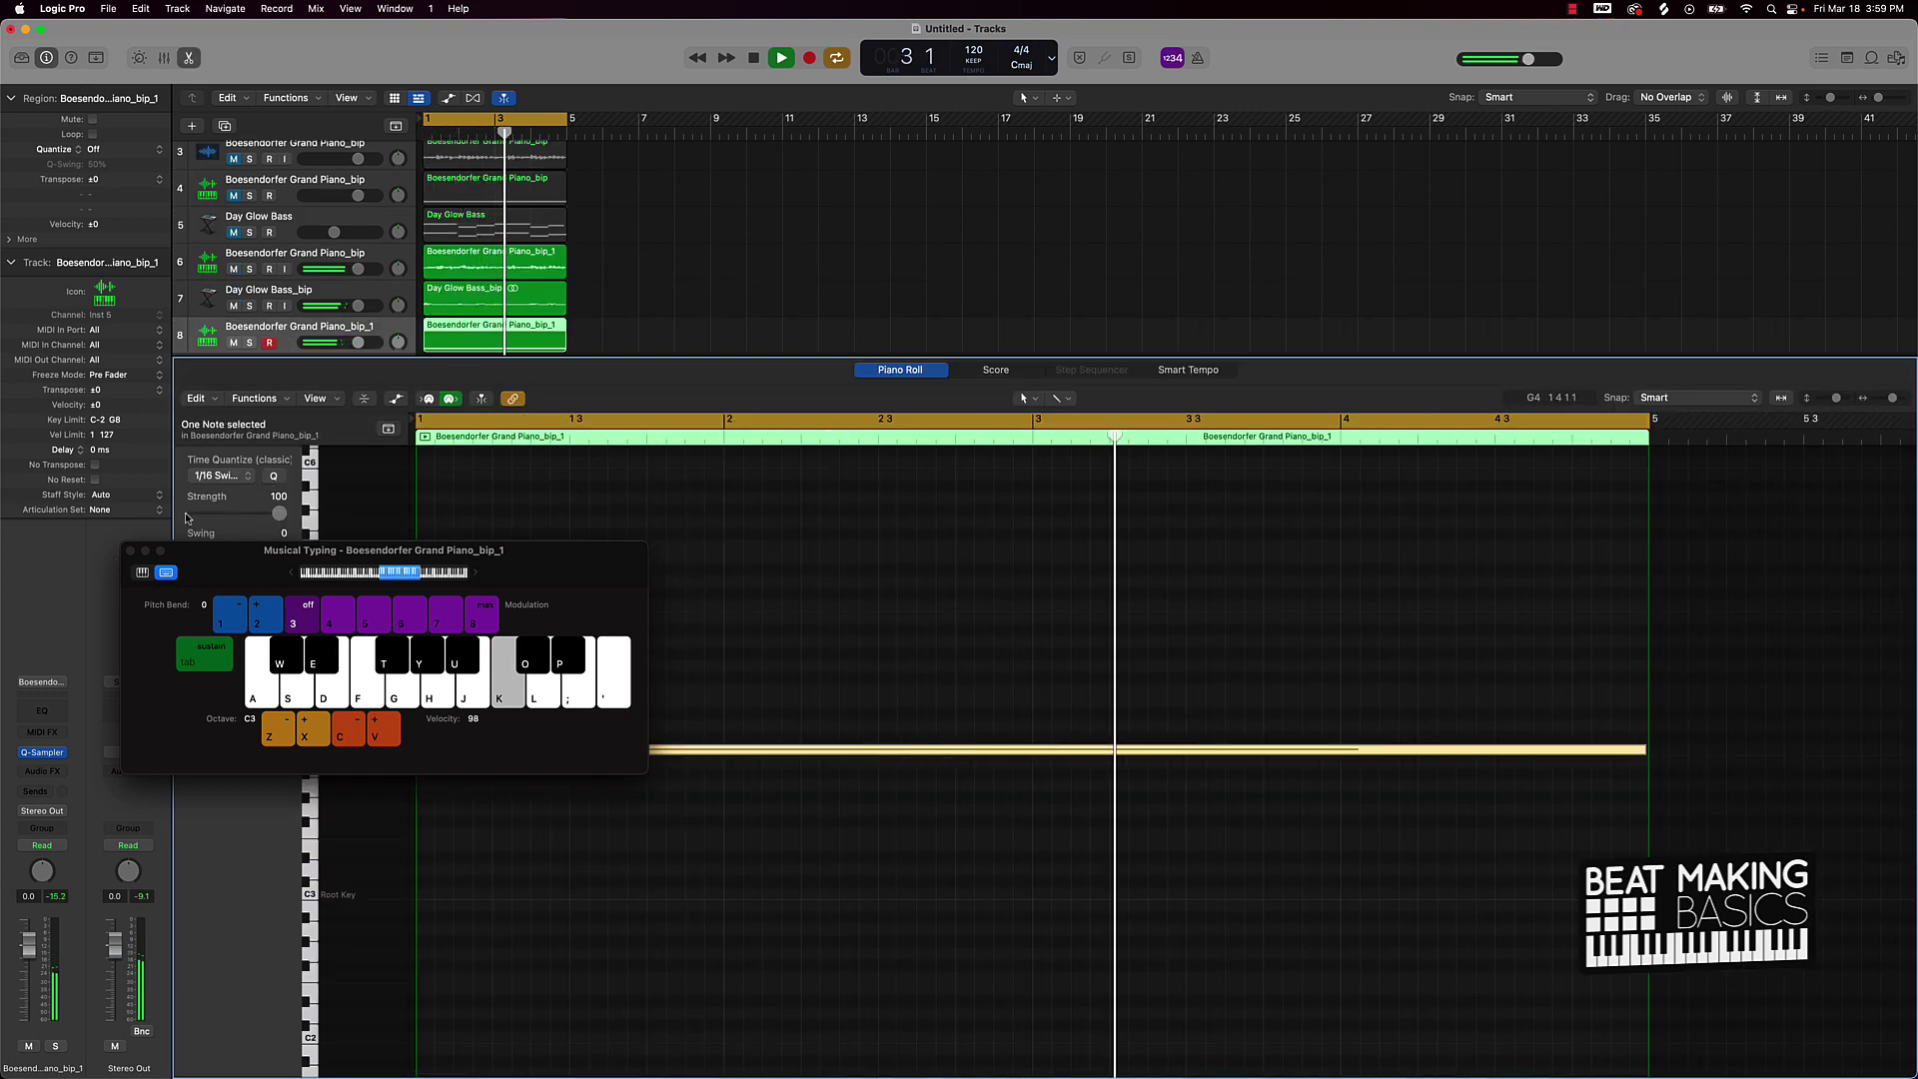
left_click(130, 551)
left_click(459, 556)
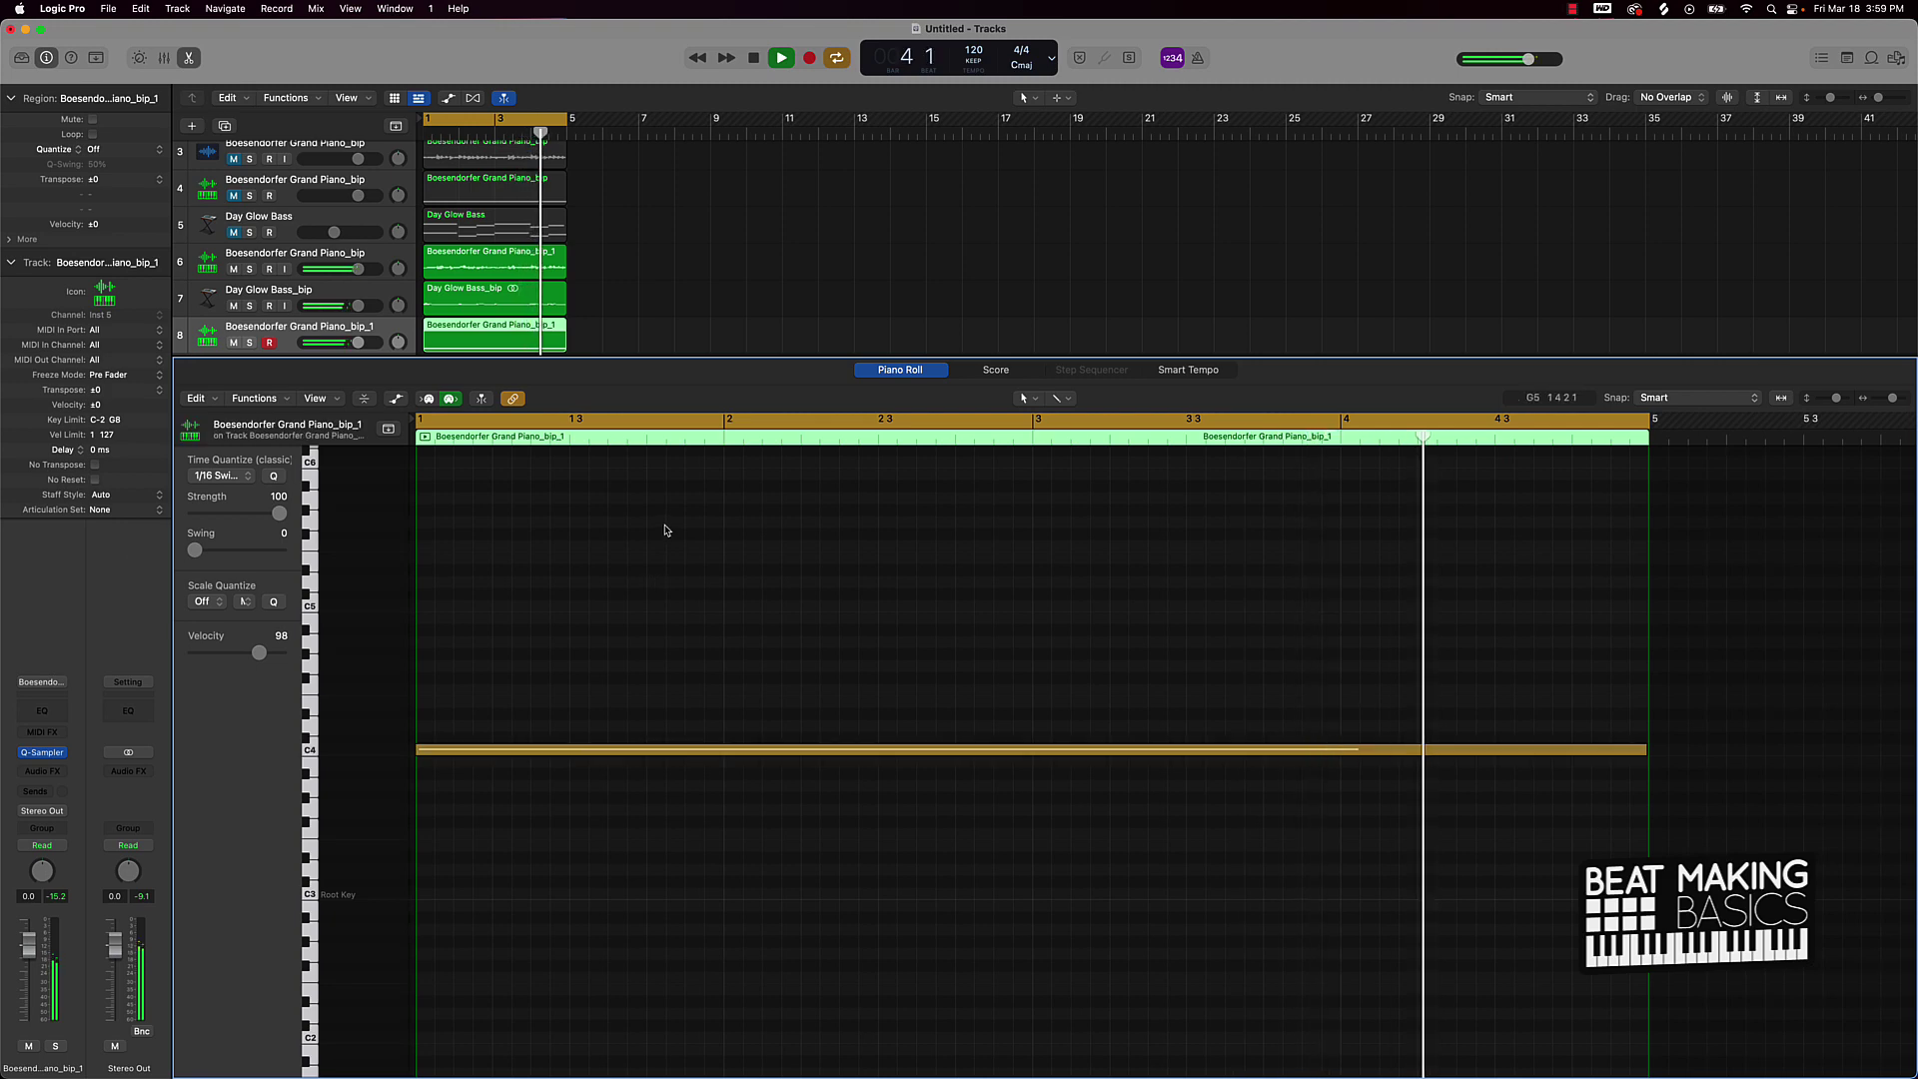
key("e")
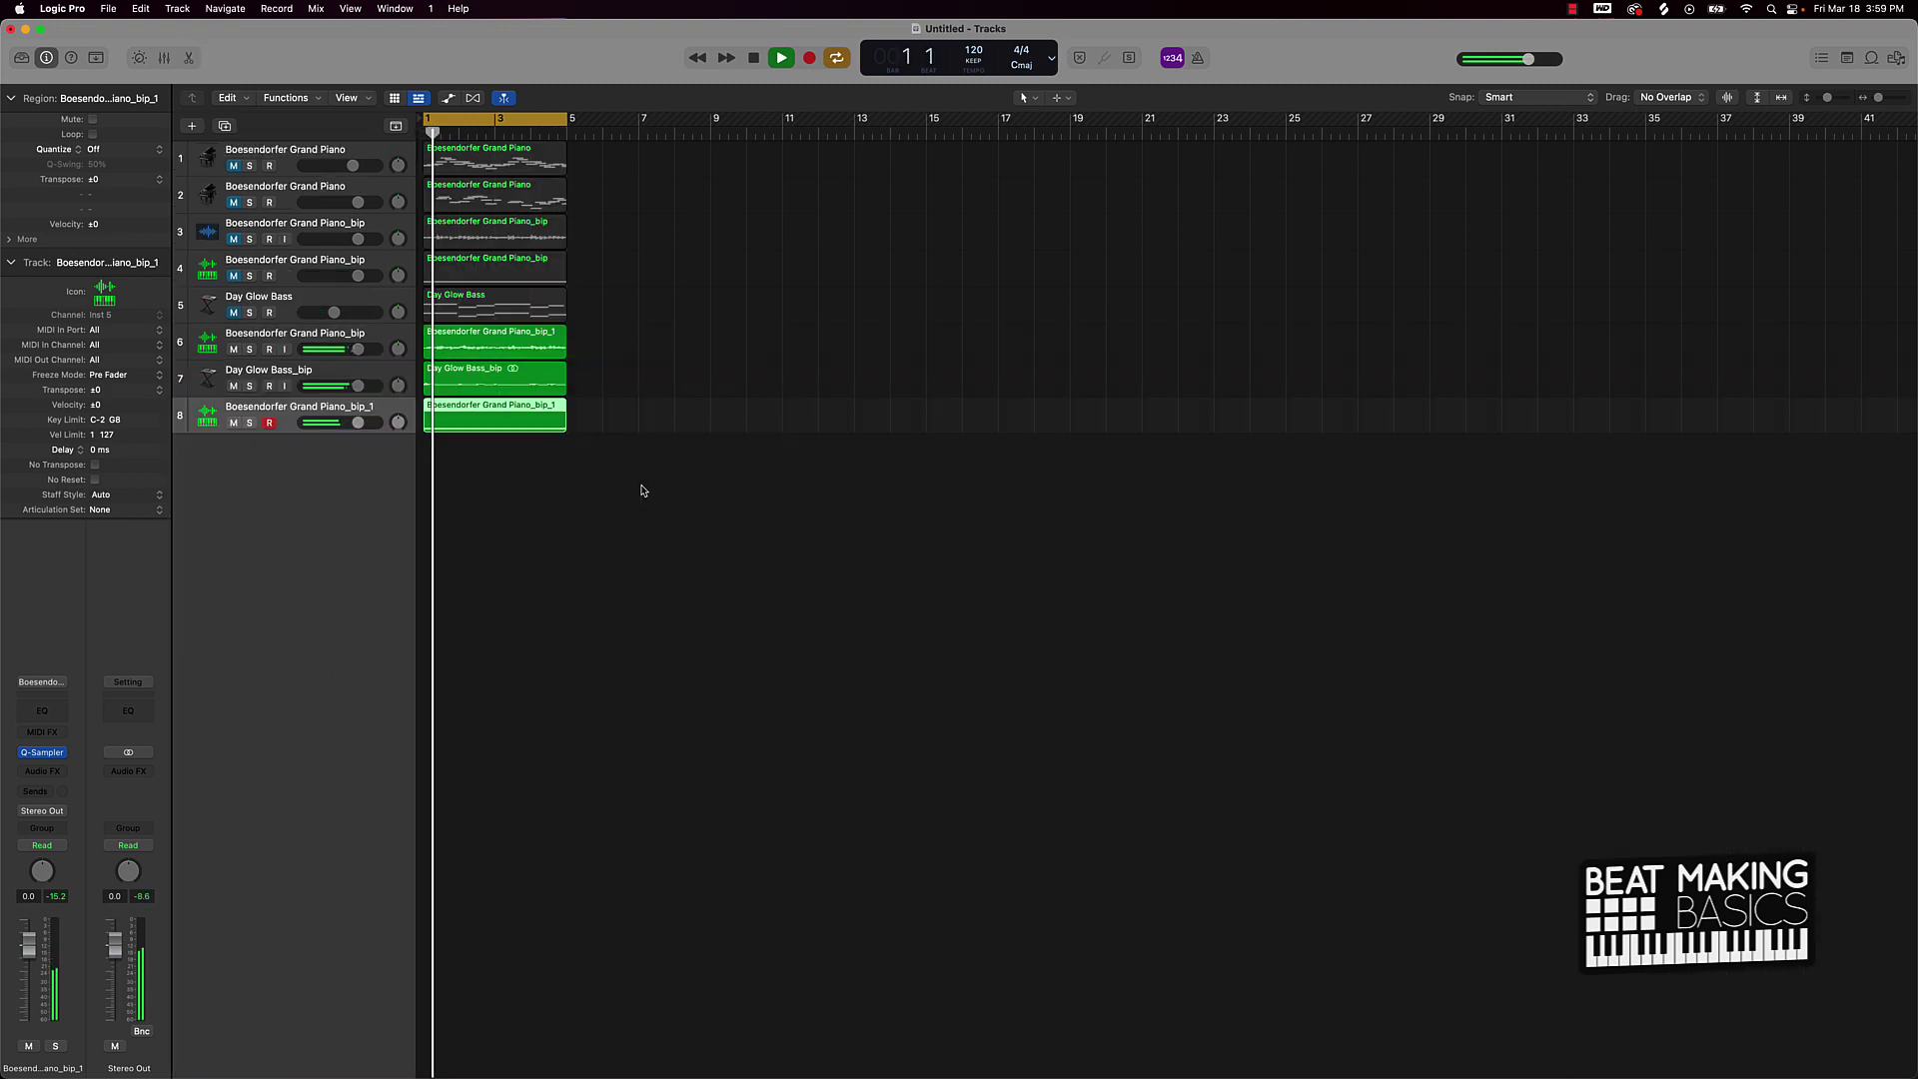
key("e")
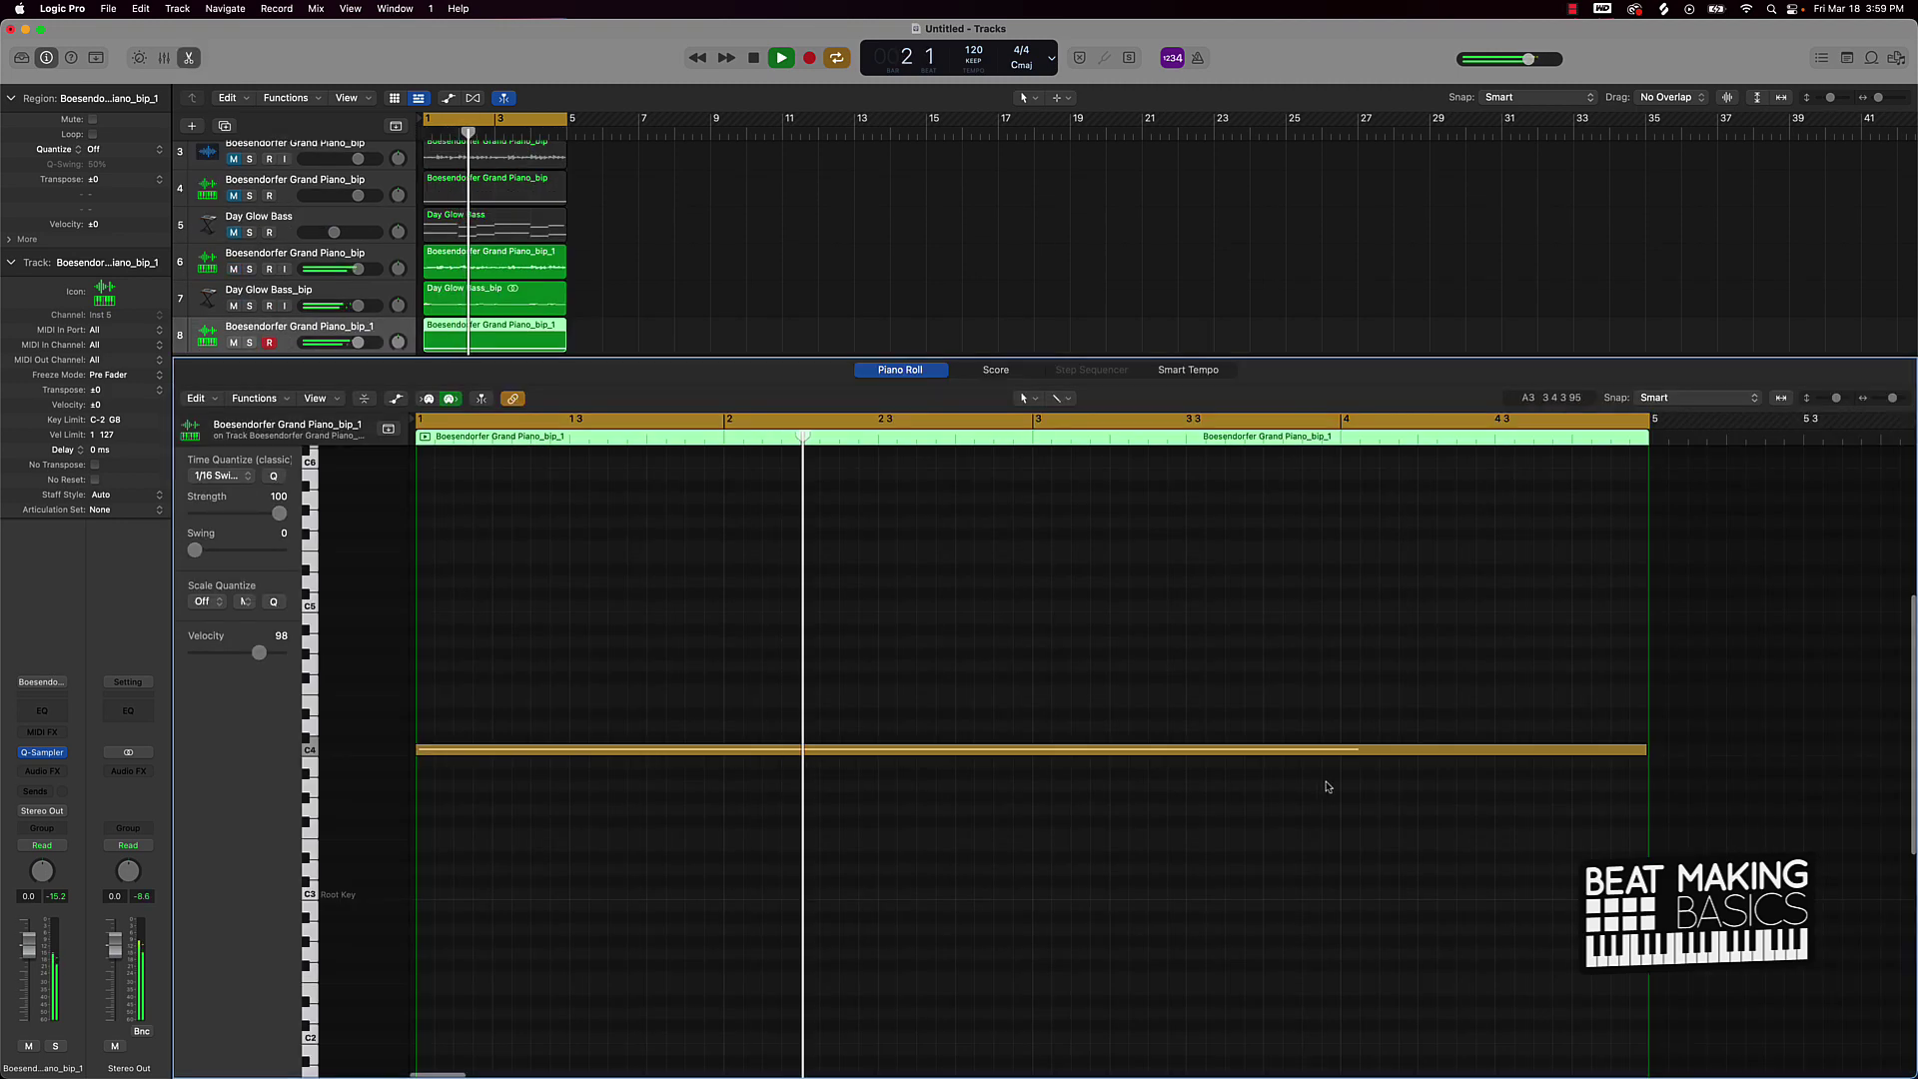
right_click(1313, 749)
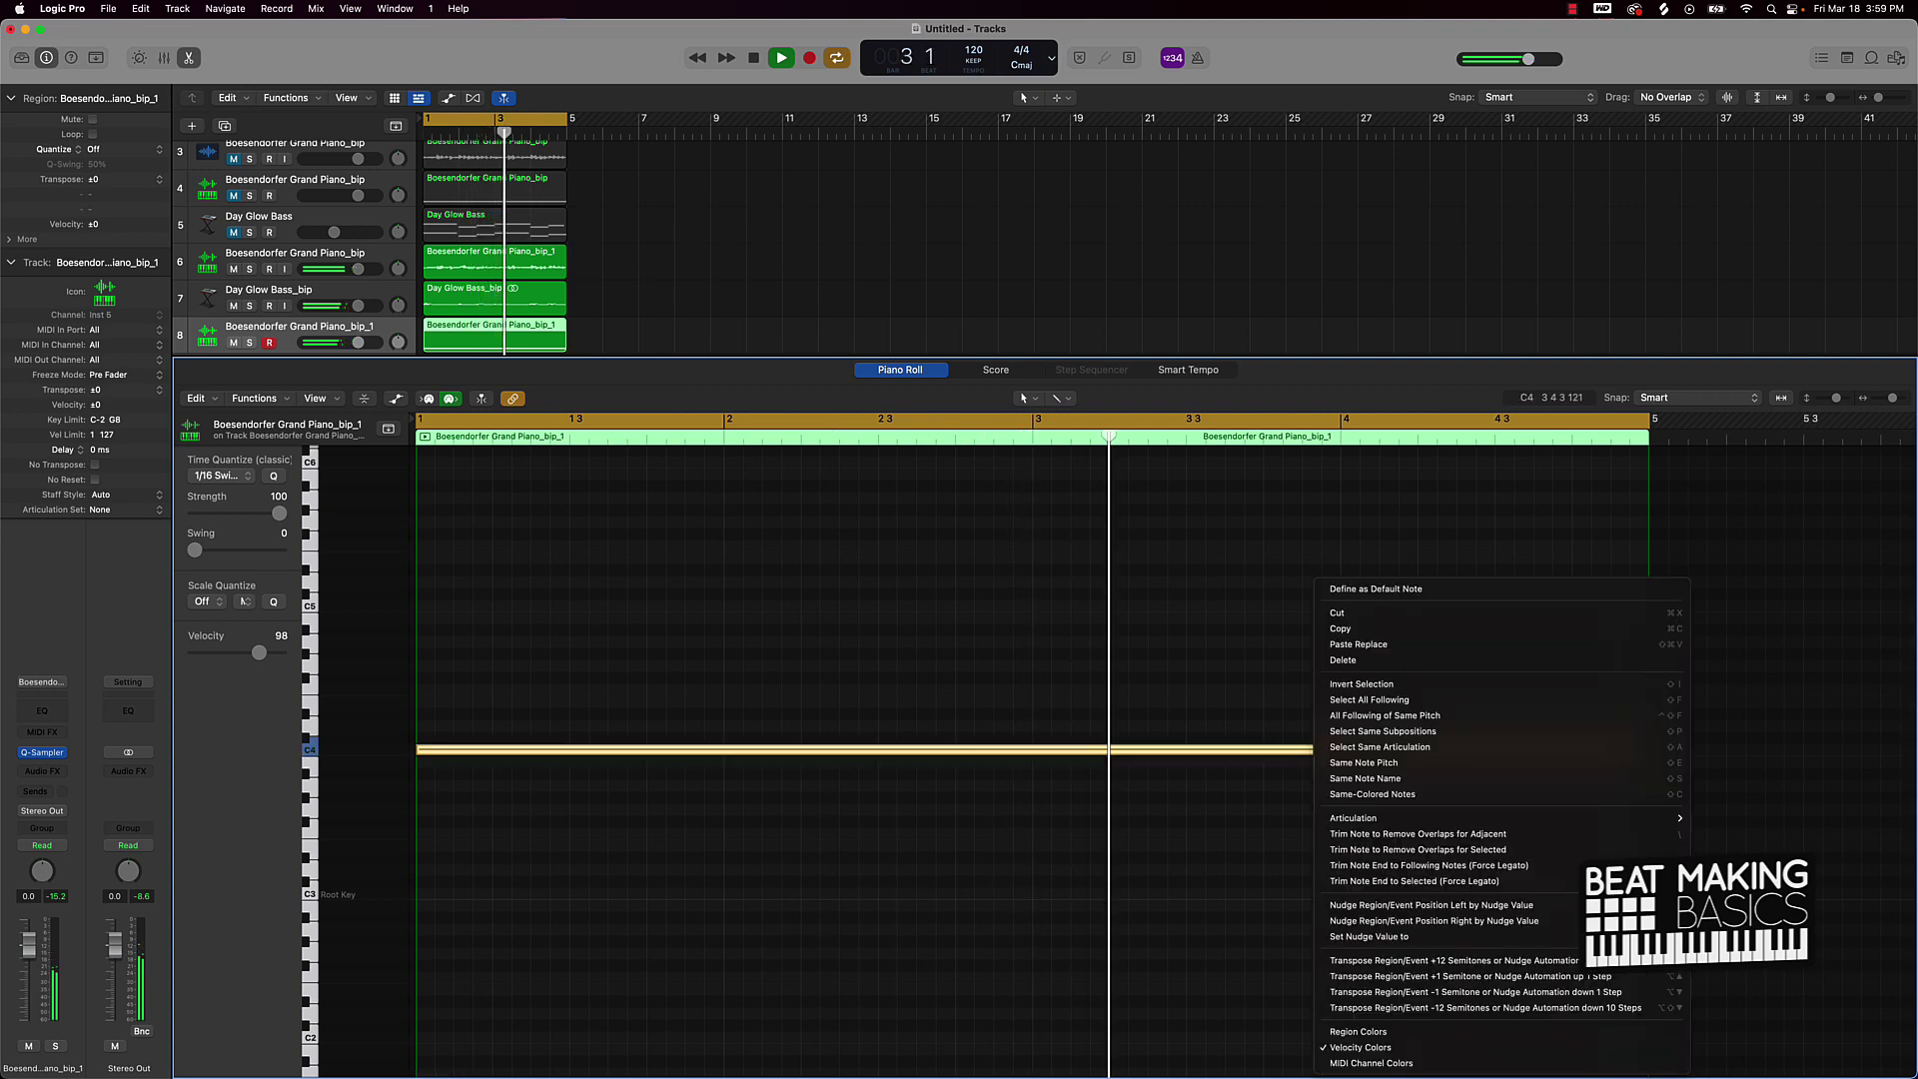
left_click(1359, 865)
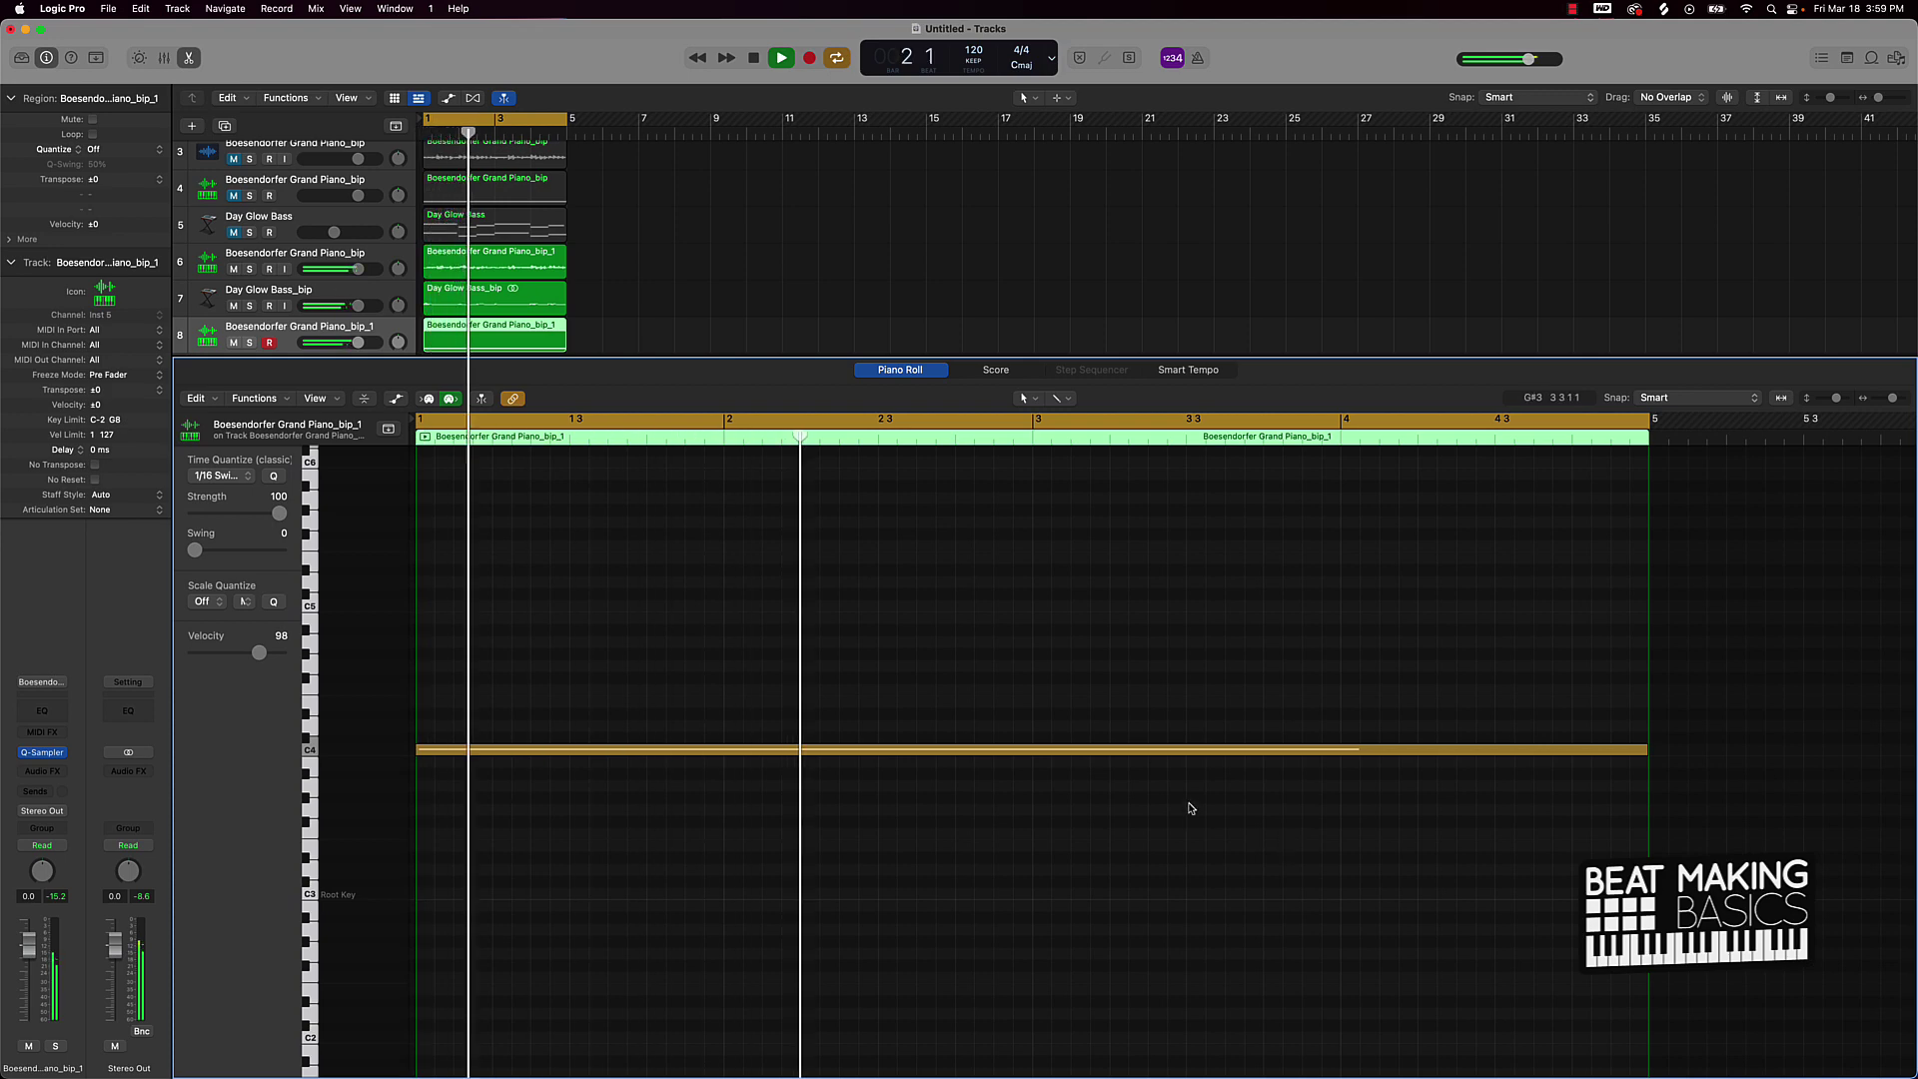
key("p")
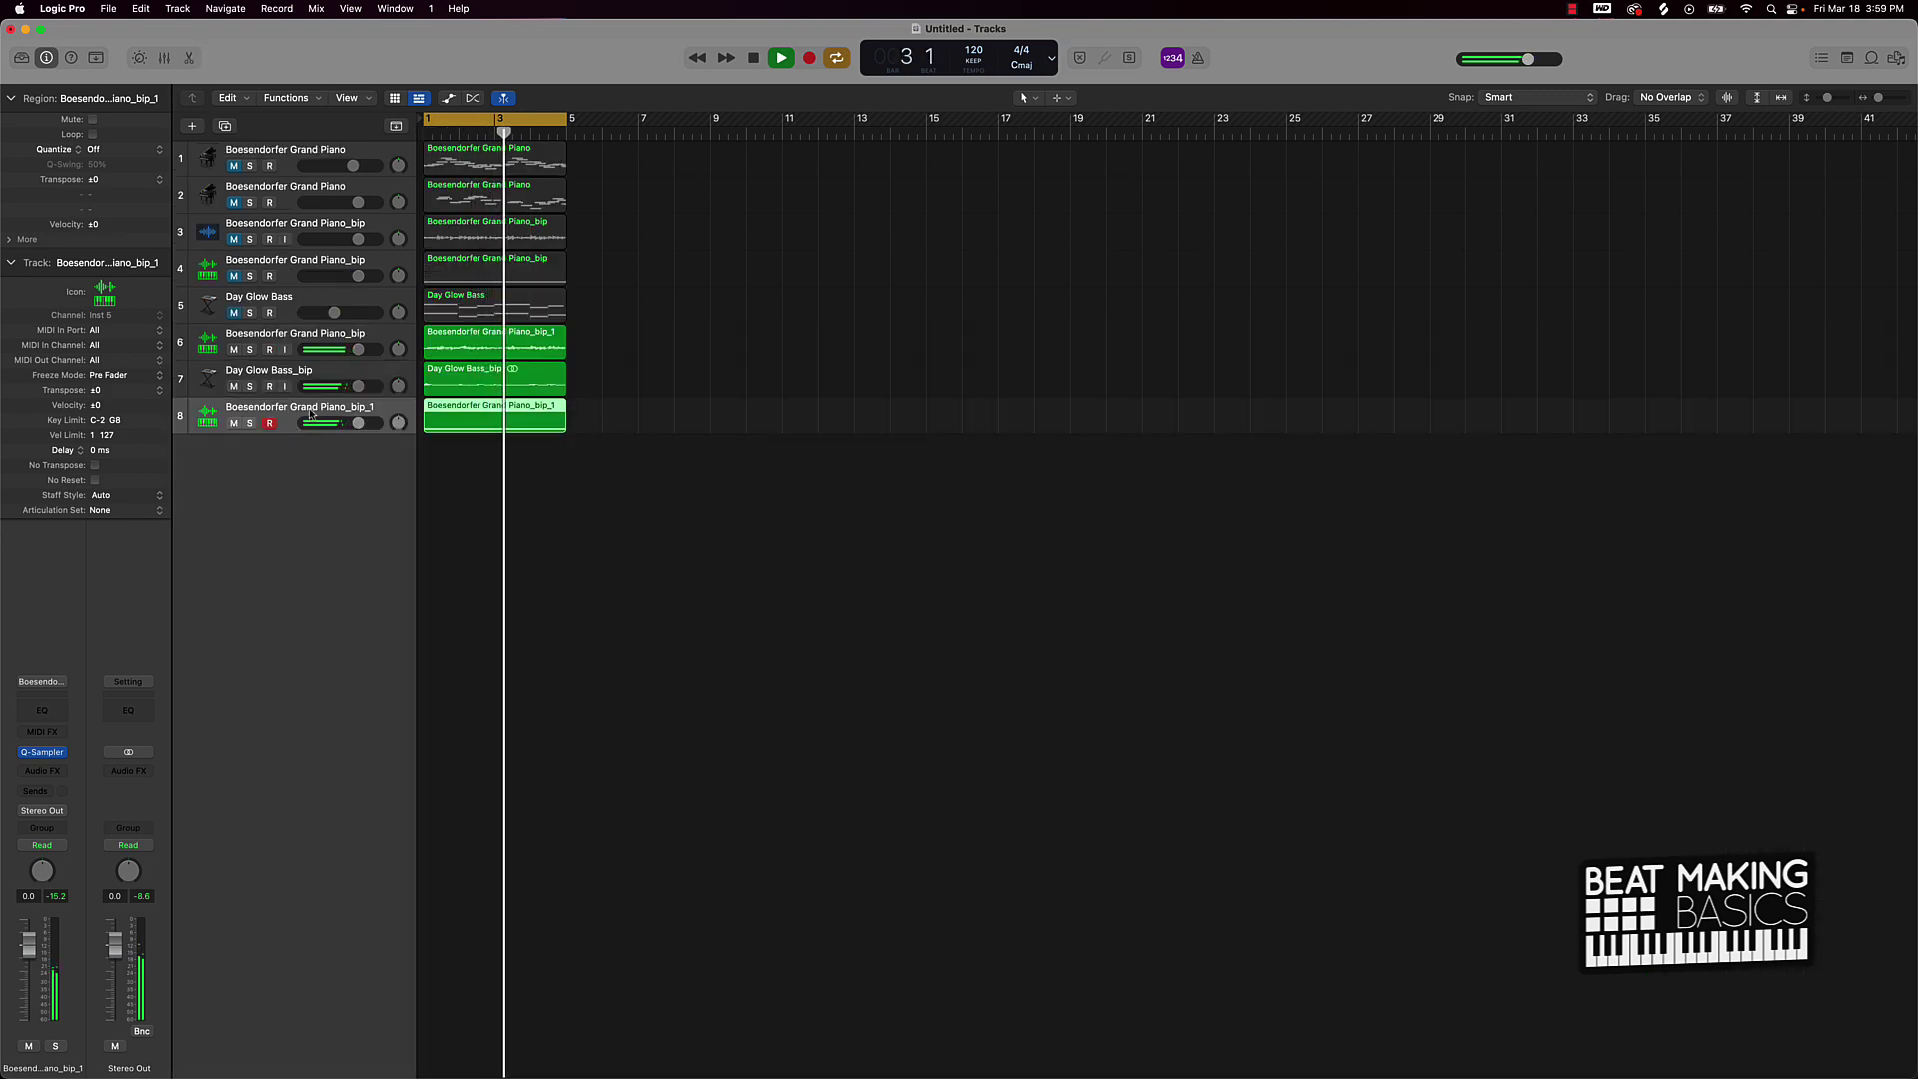
Move the new piano sampler track above the Day Glow Bass_bip track and stop playback
left_click_drag(309, 413, 306, 360)
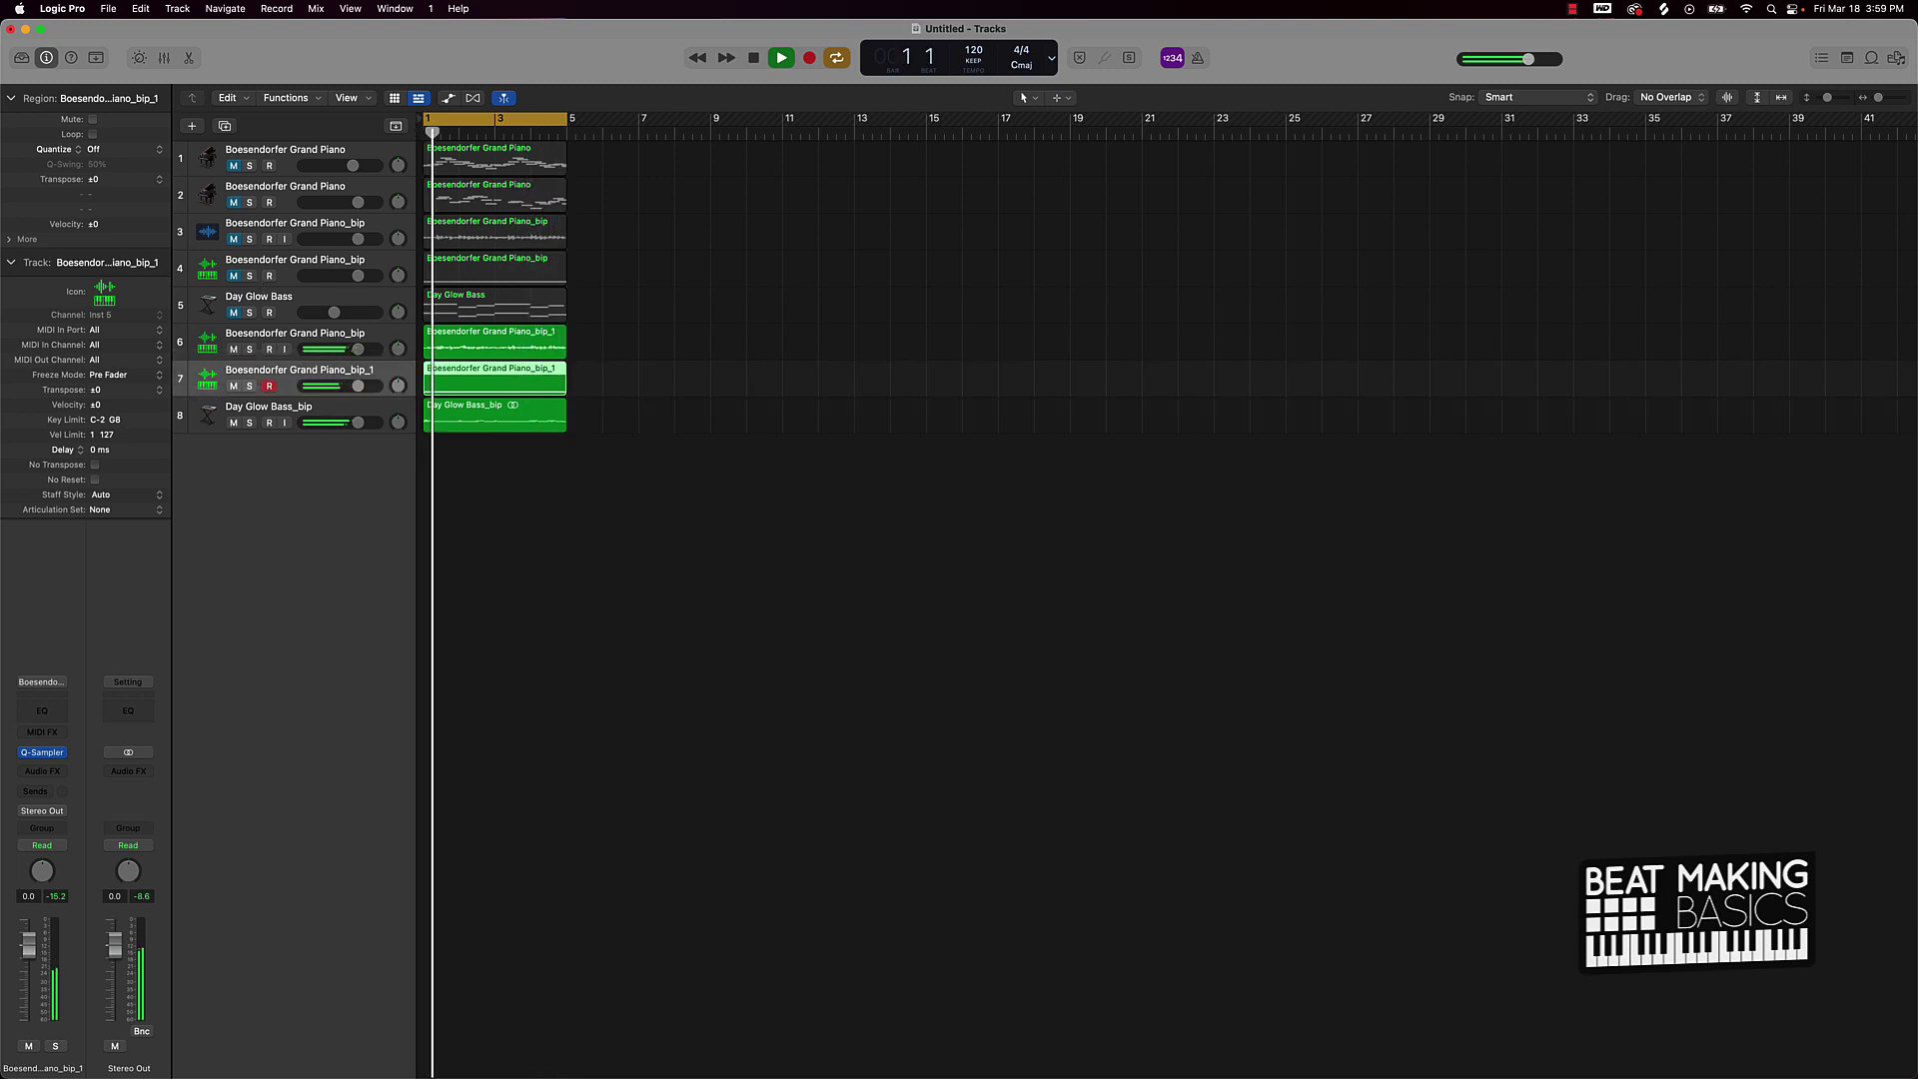
key("space")
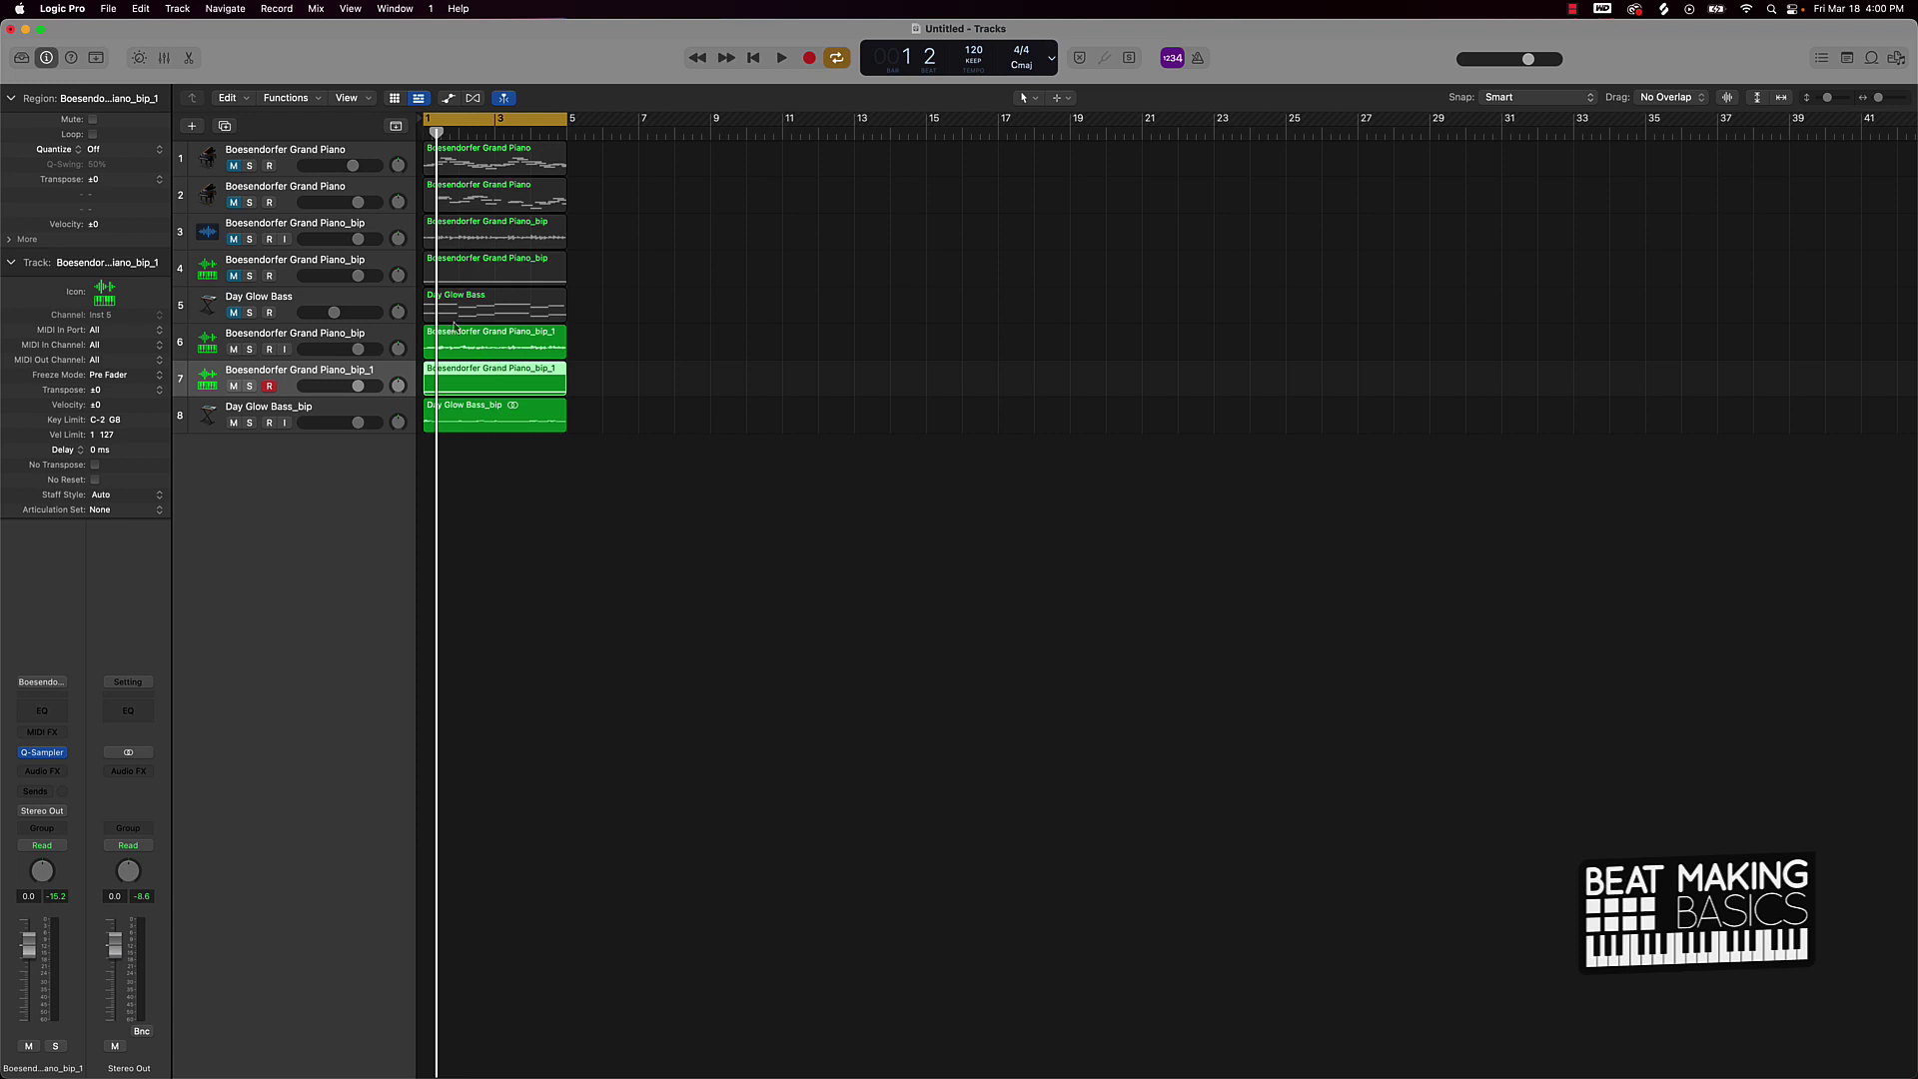
Audition the two original Boesendorfer Grand Piano tracks one at a time in solo, and clear each solo
left_click(249, 166)
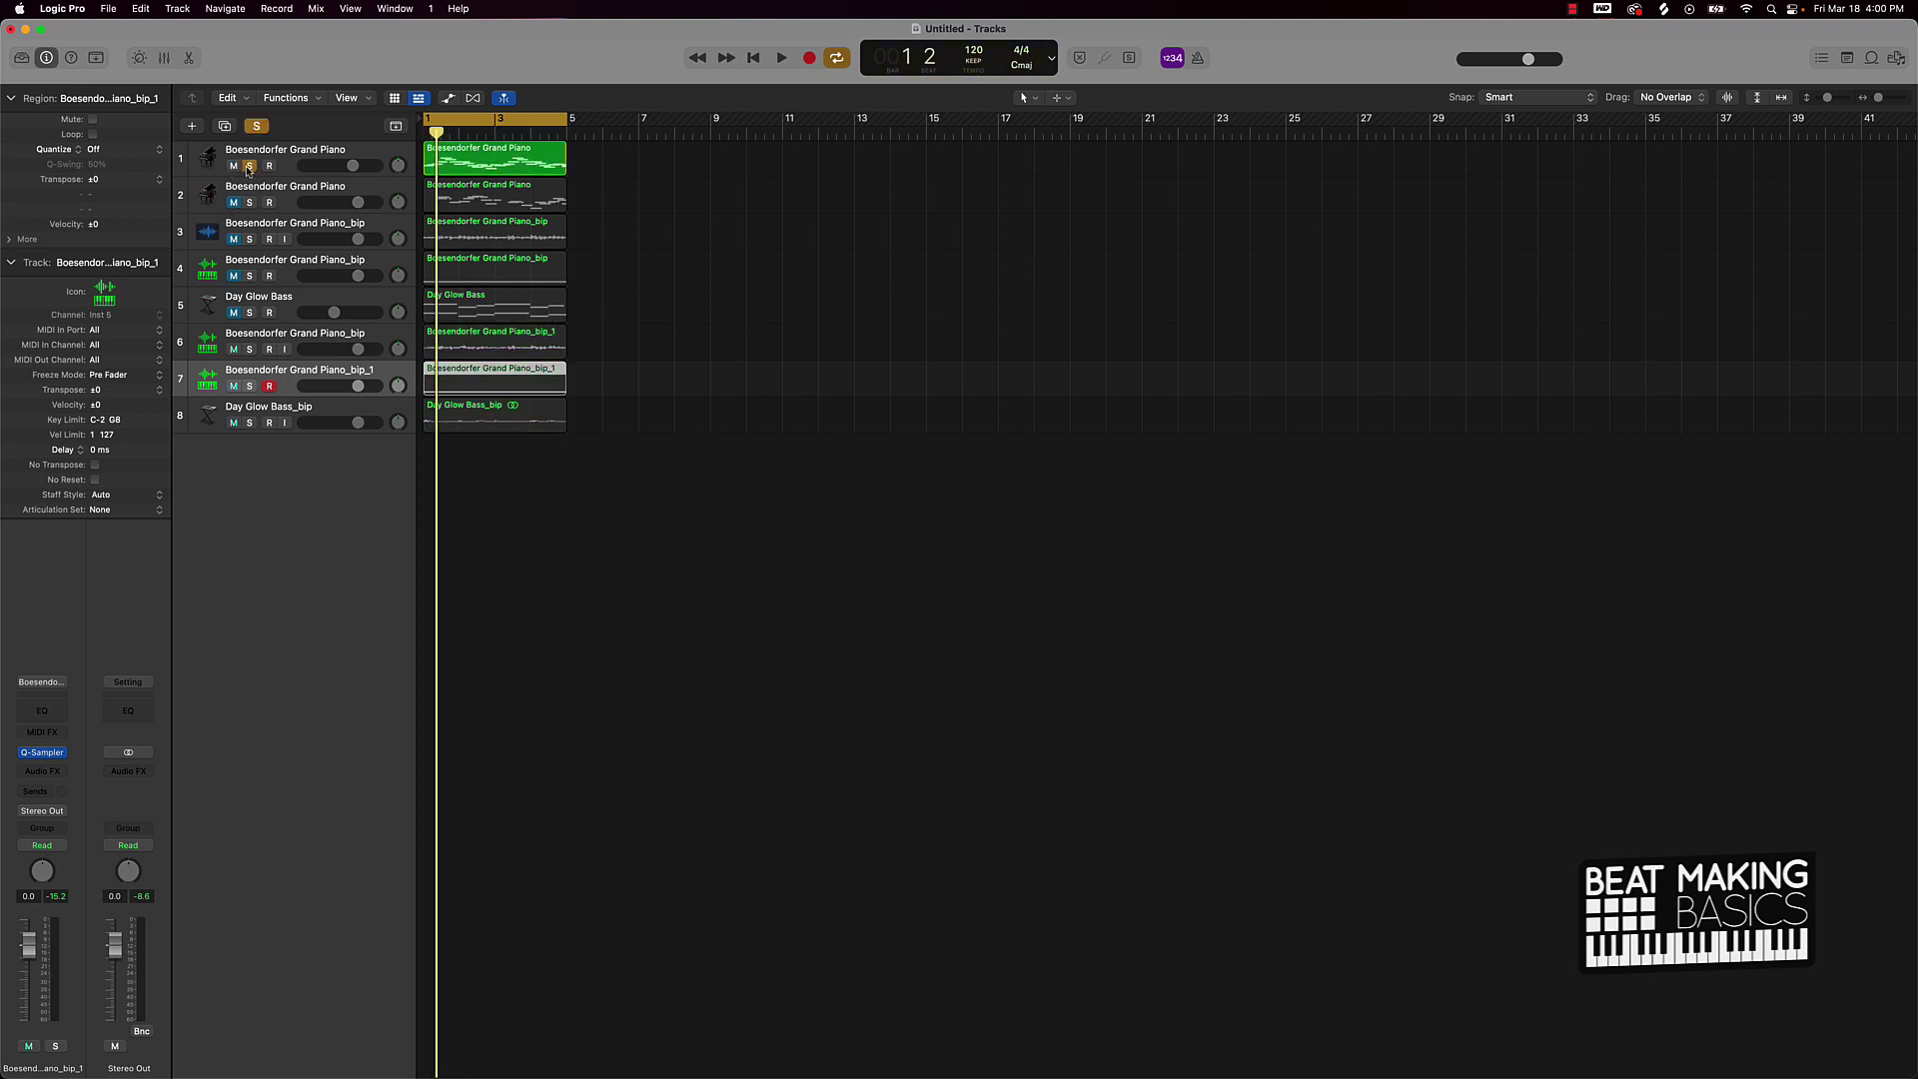
key("space")
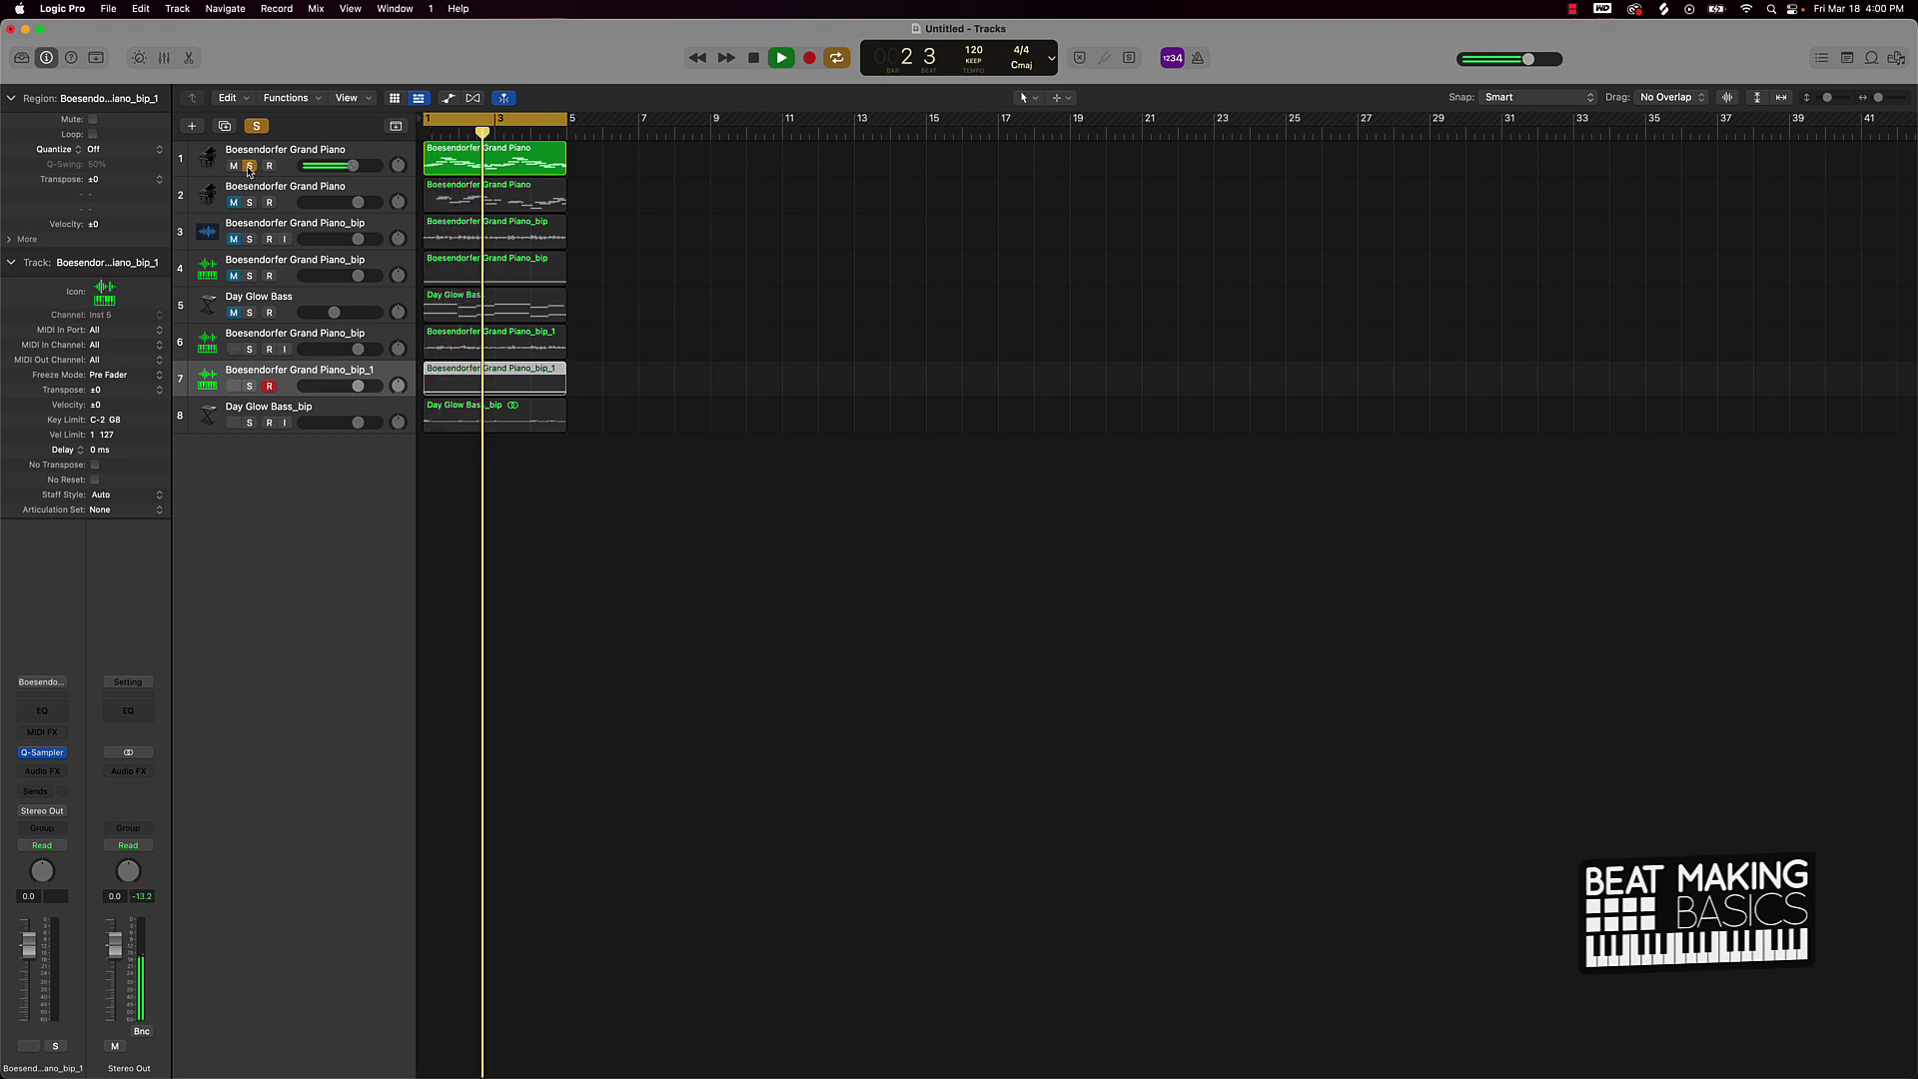
key("space")
left_click(249, 165)
left_click(250, 203)
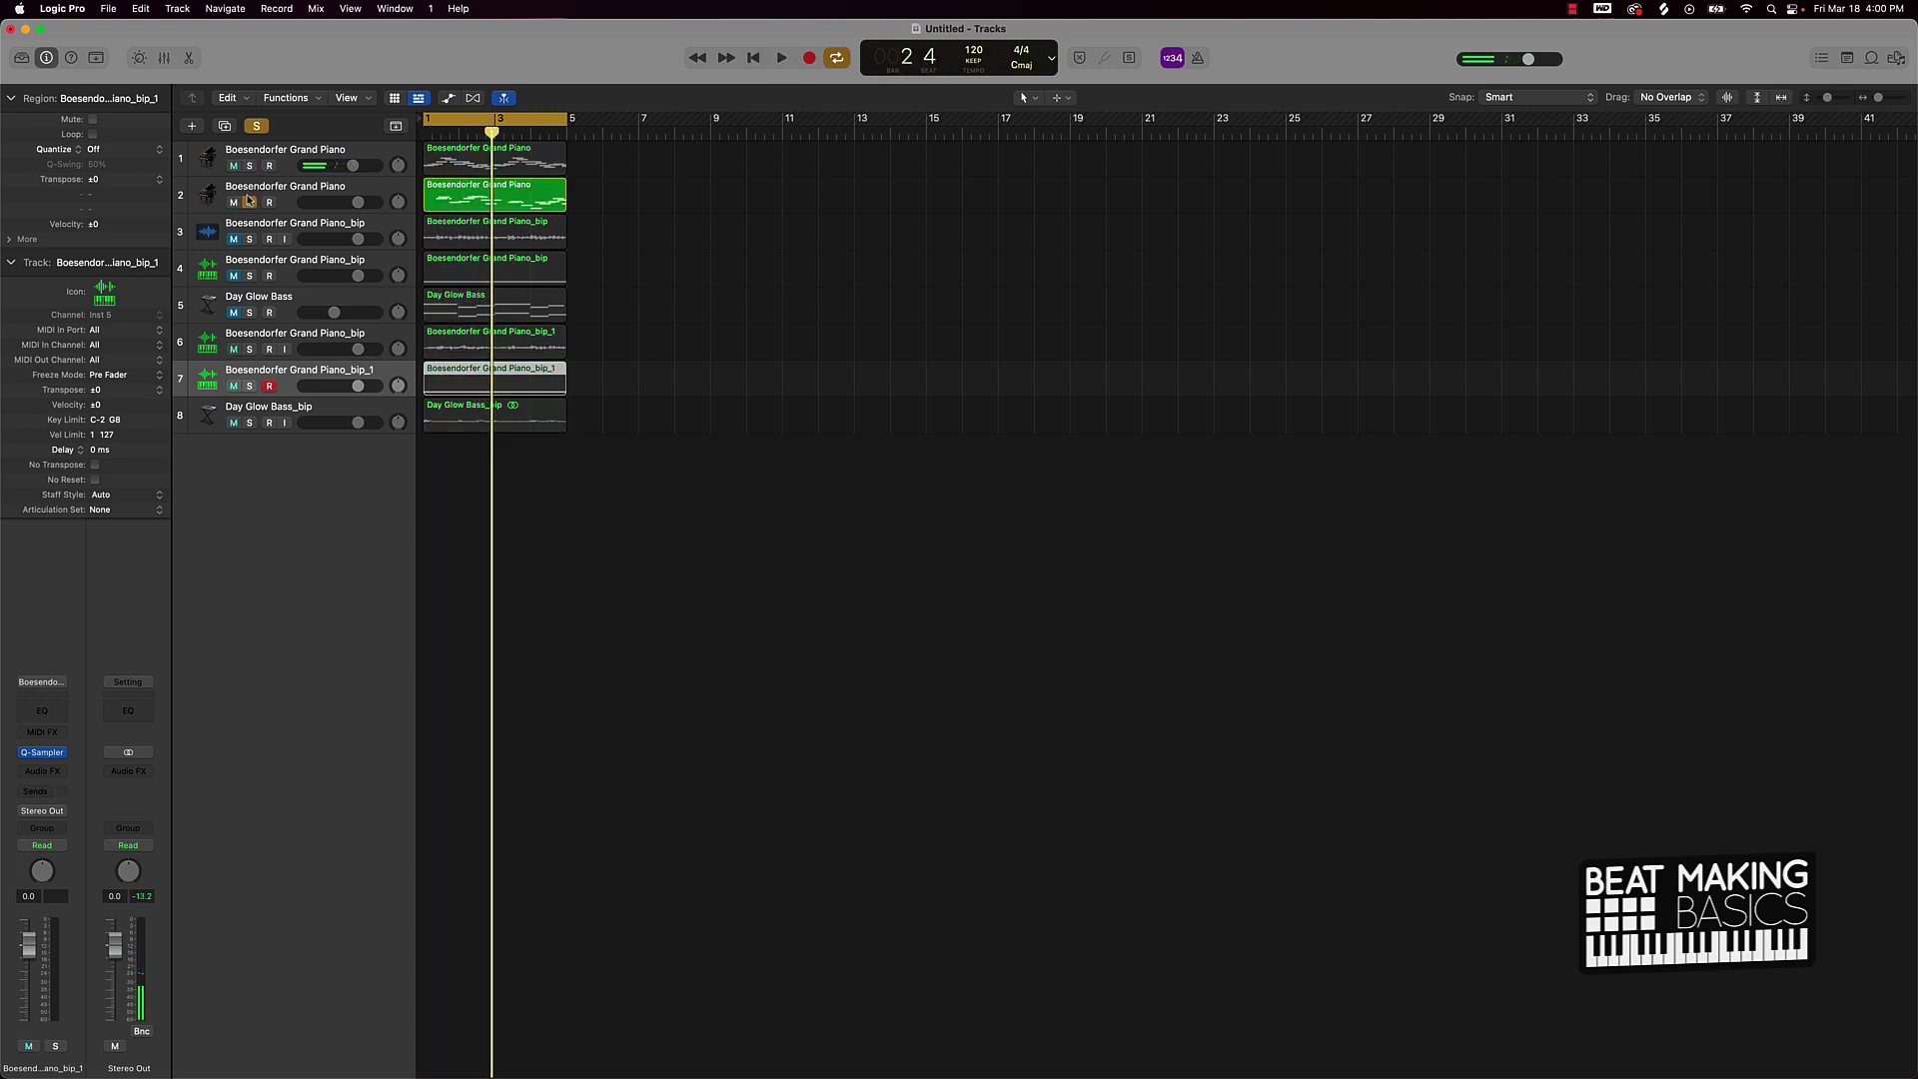
key("space")
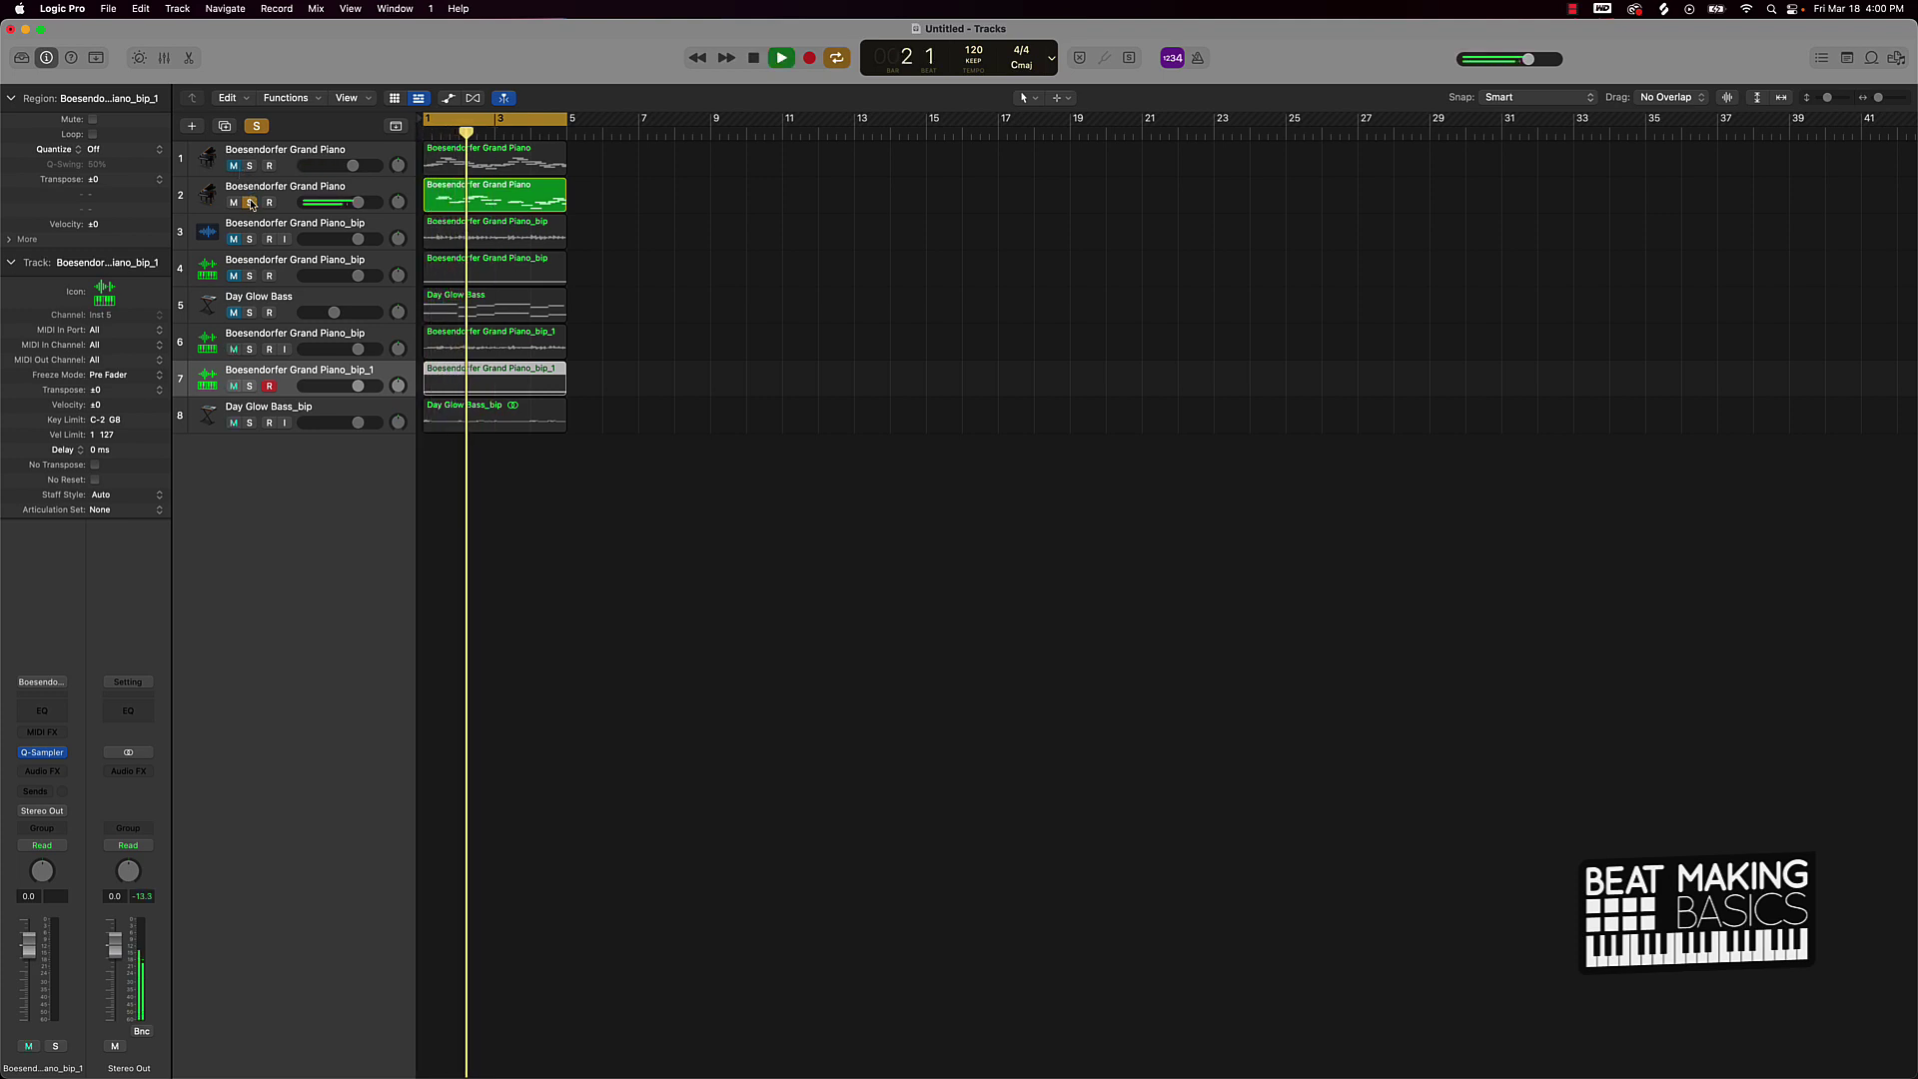
key("space")
left_click(249, 202)
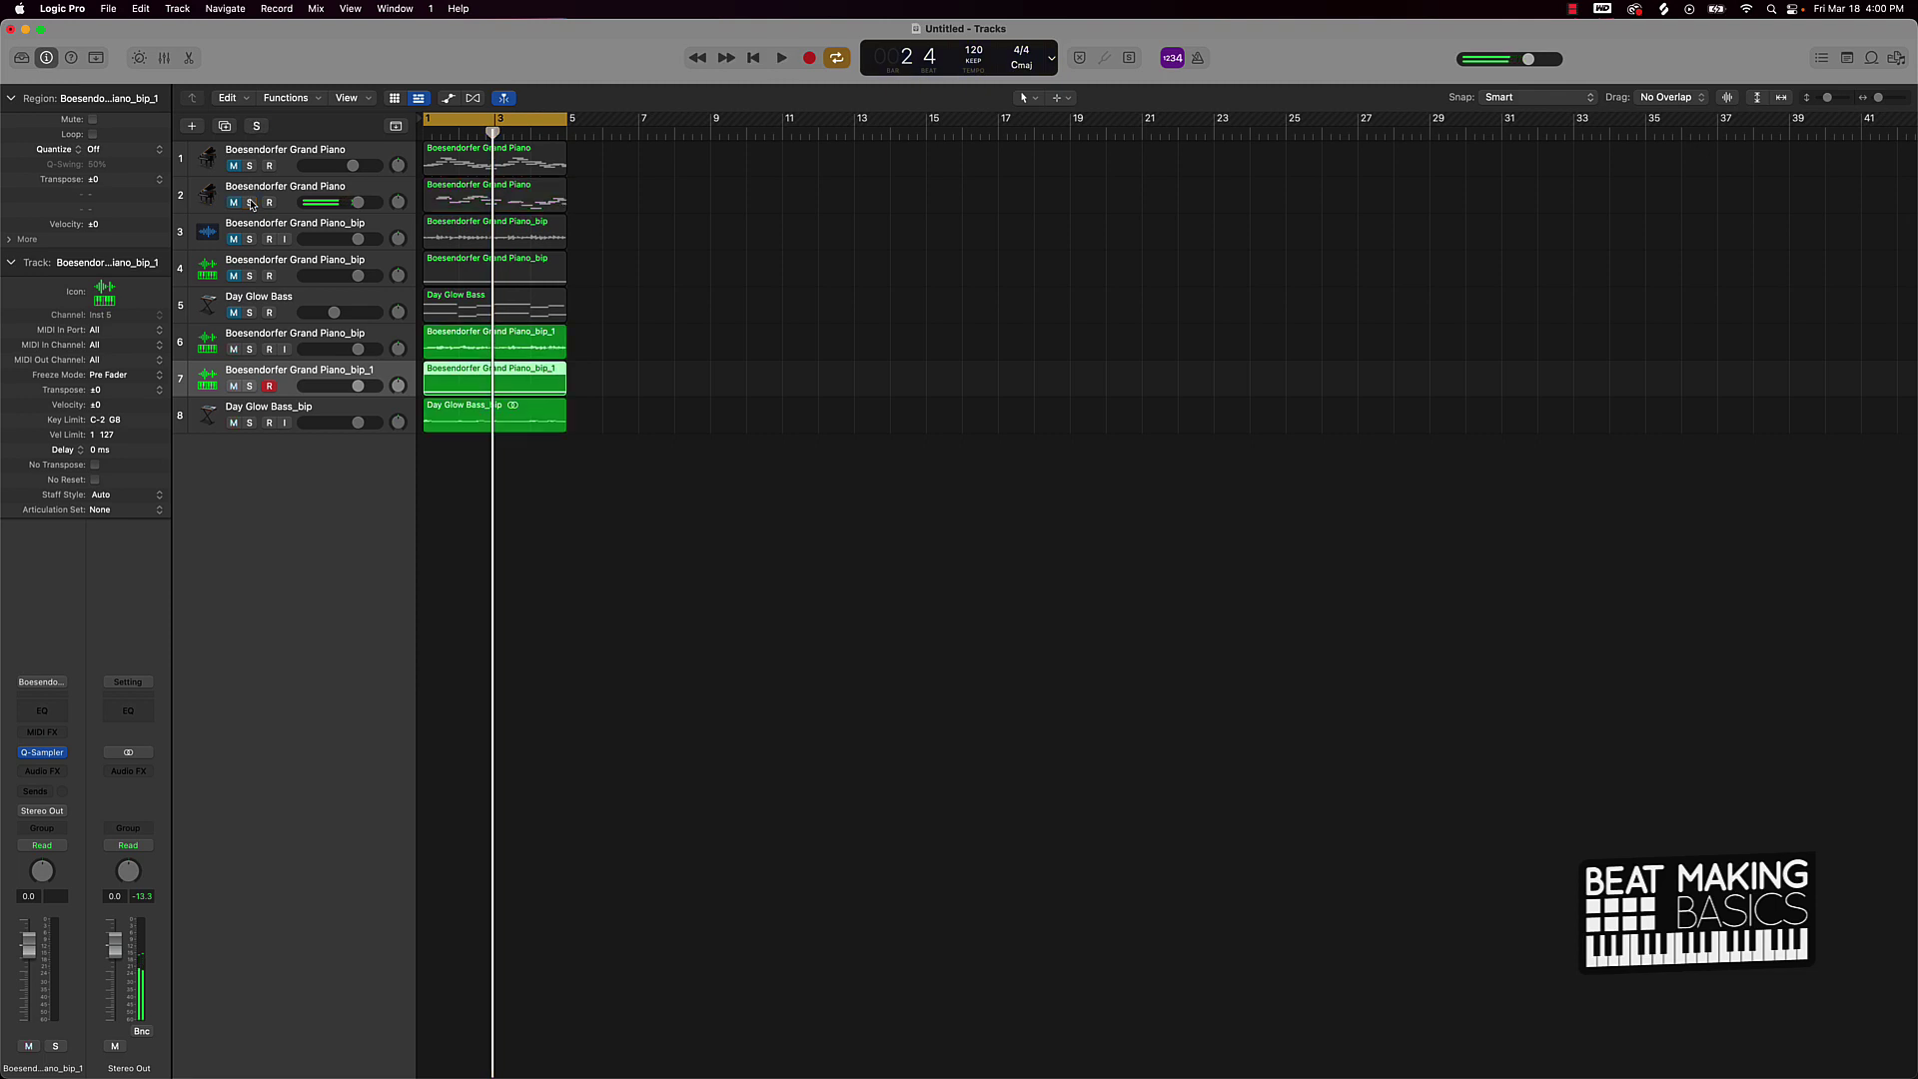
Audition the bounced piano audio on track 3 and the piano sampler on track 4 separately in solo
left_click(250, 240)
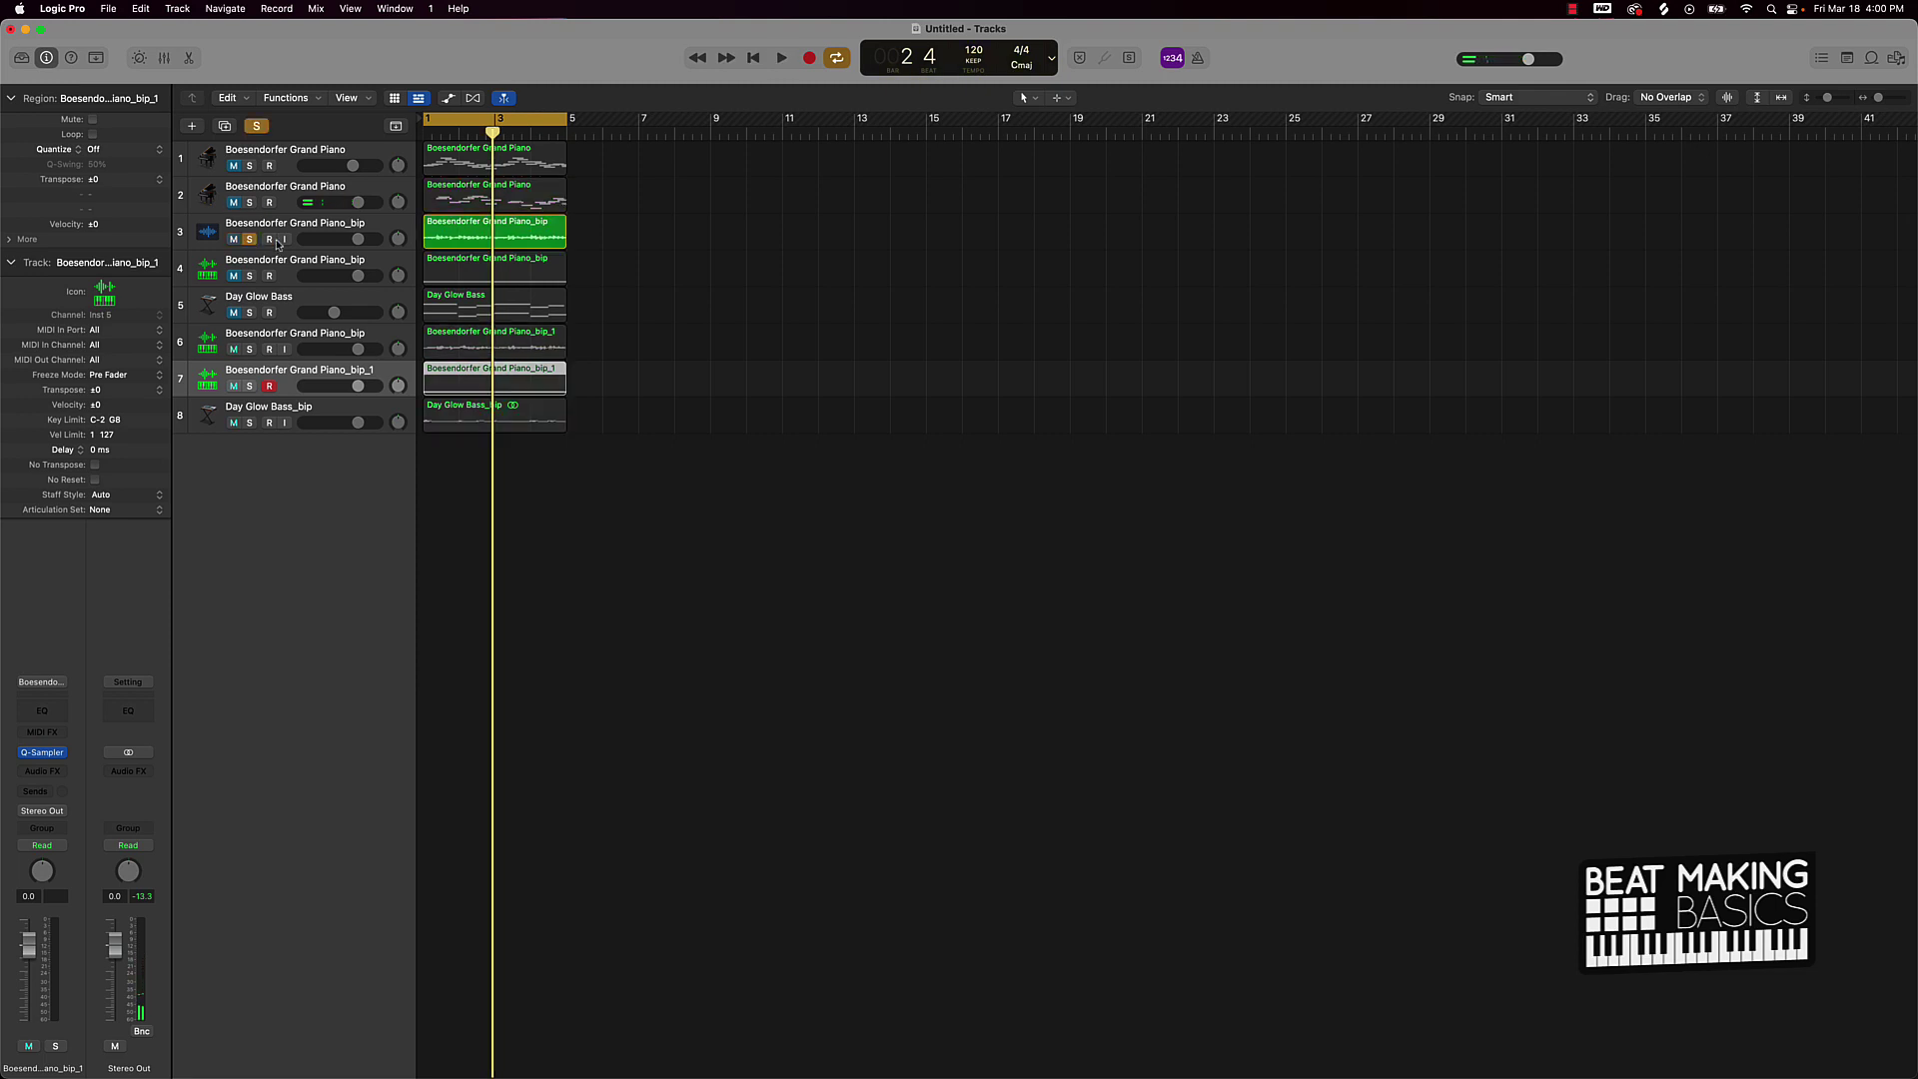
key("space")
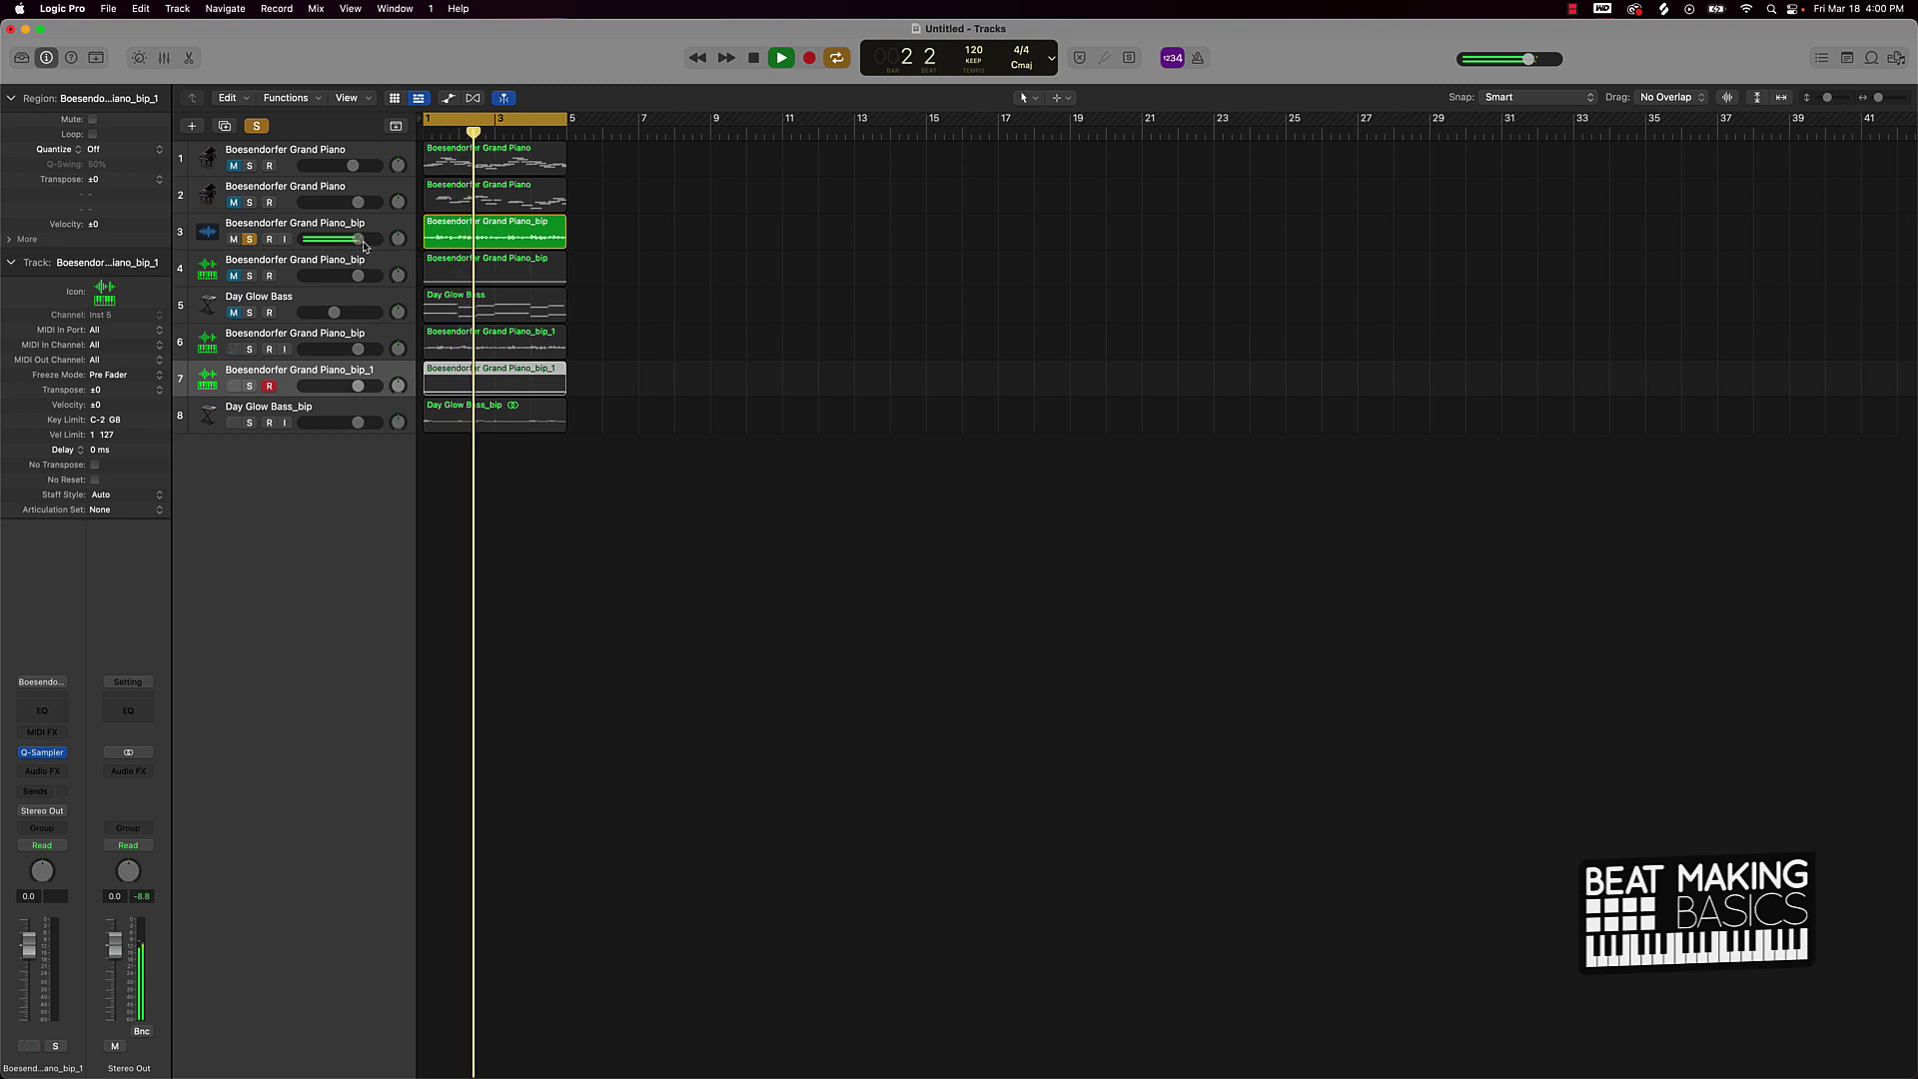
key("space")
left_click(250, 240)
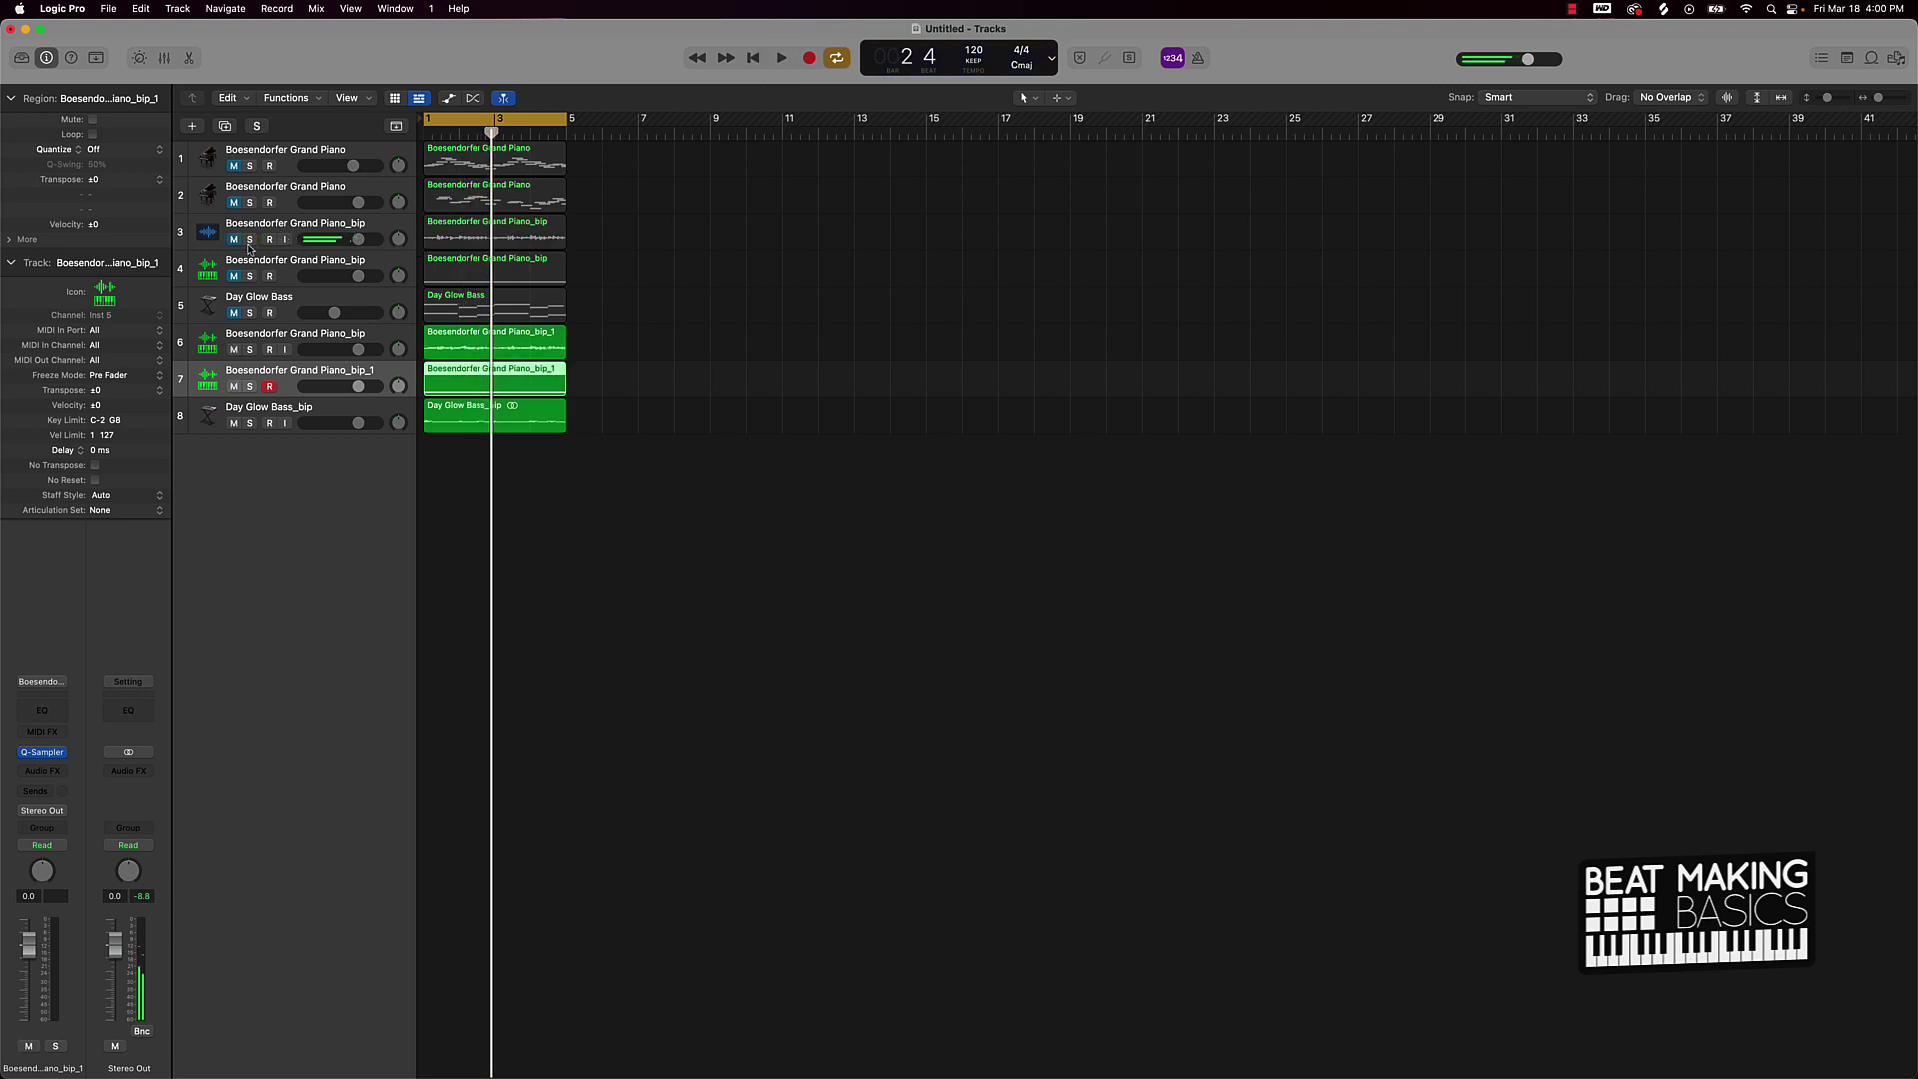
left_click(250, 277)
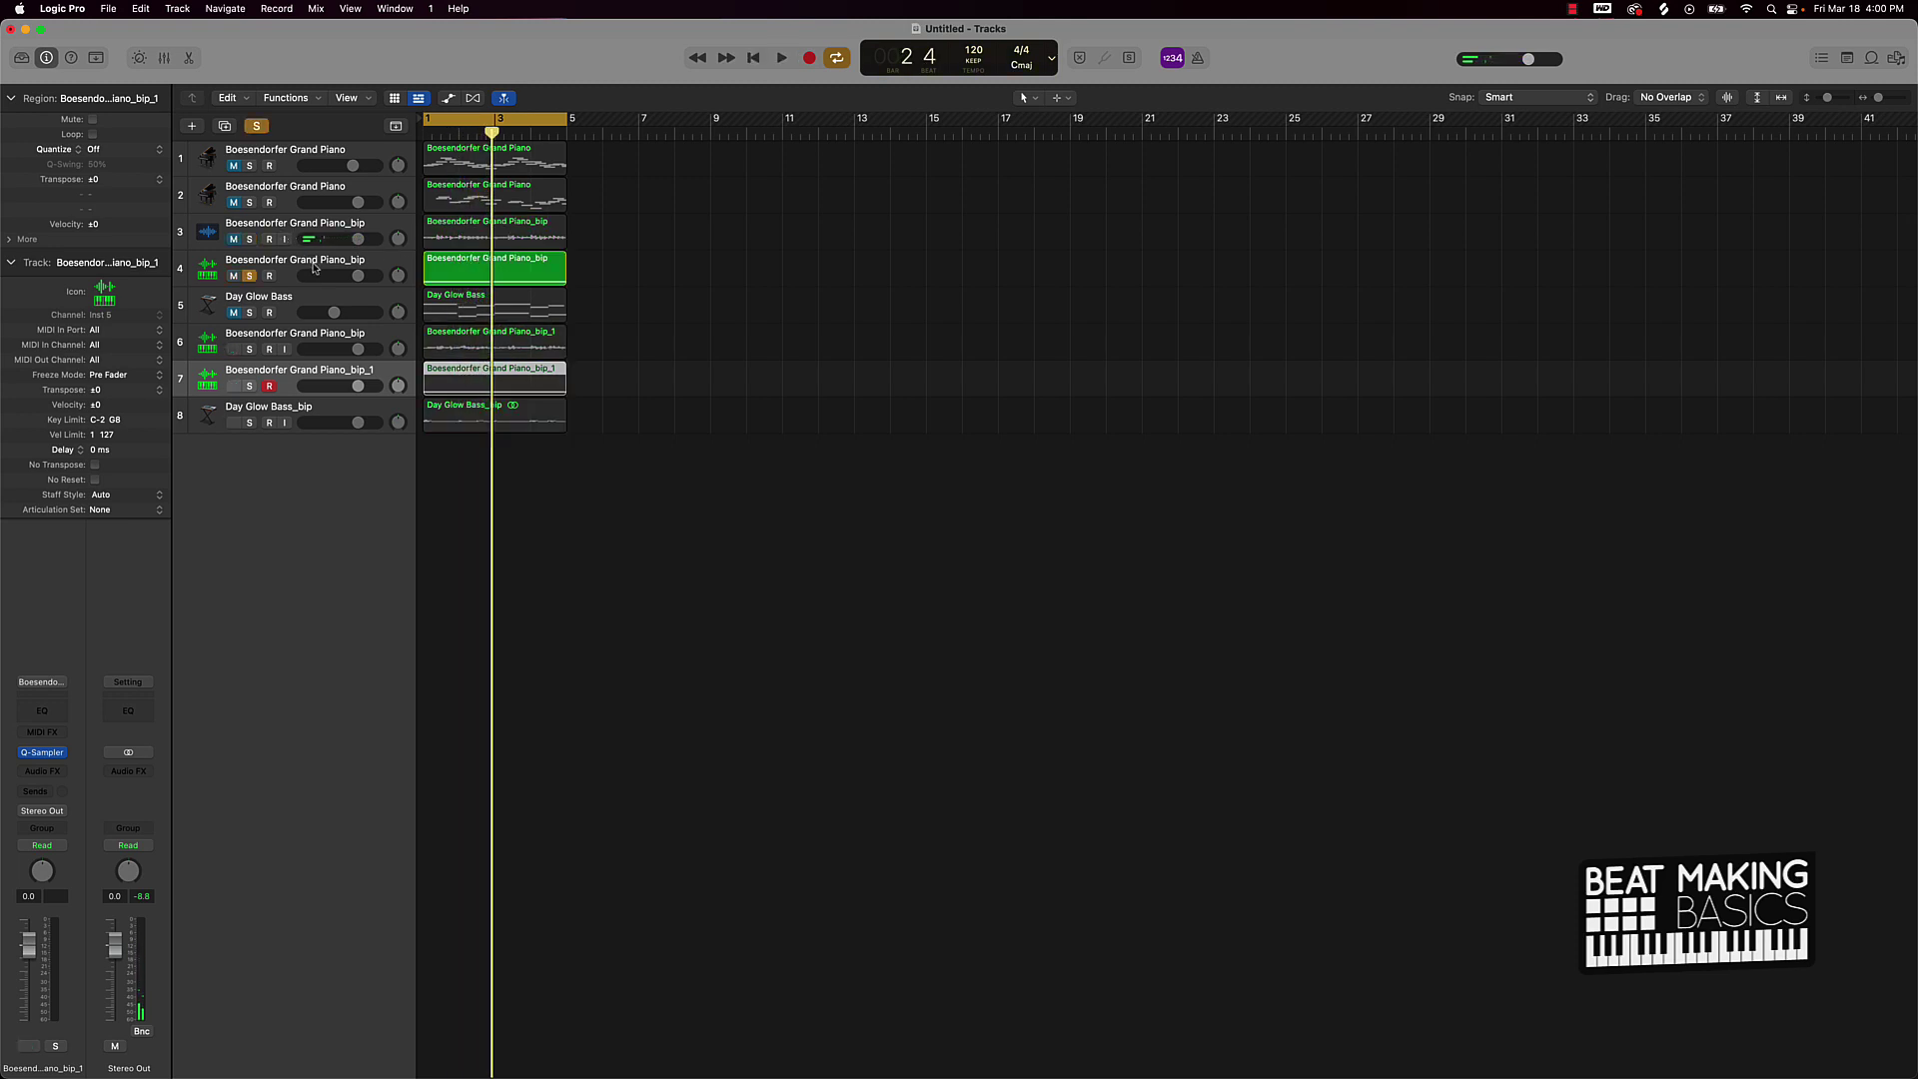
left_click(313, 268)
key("space")
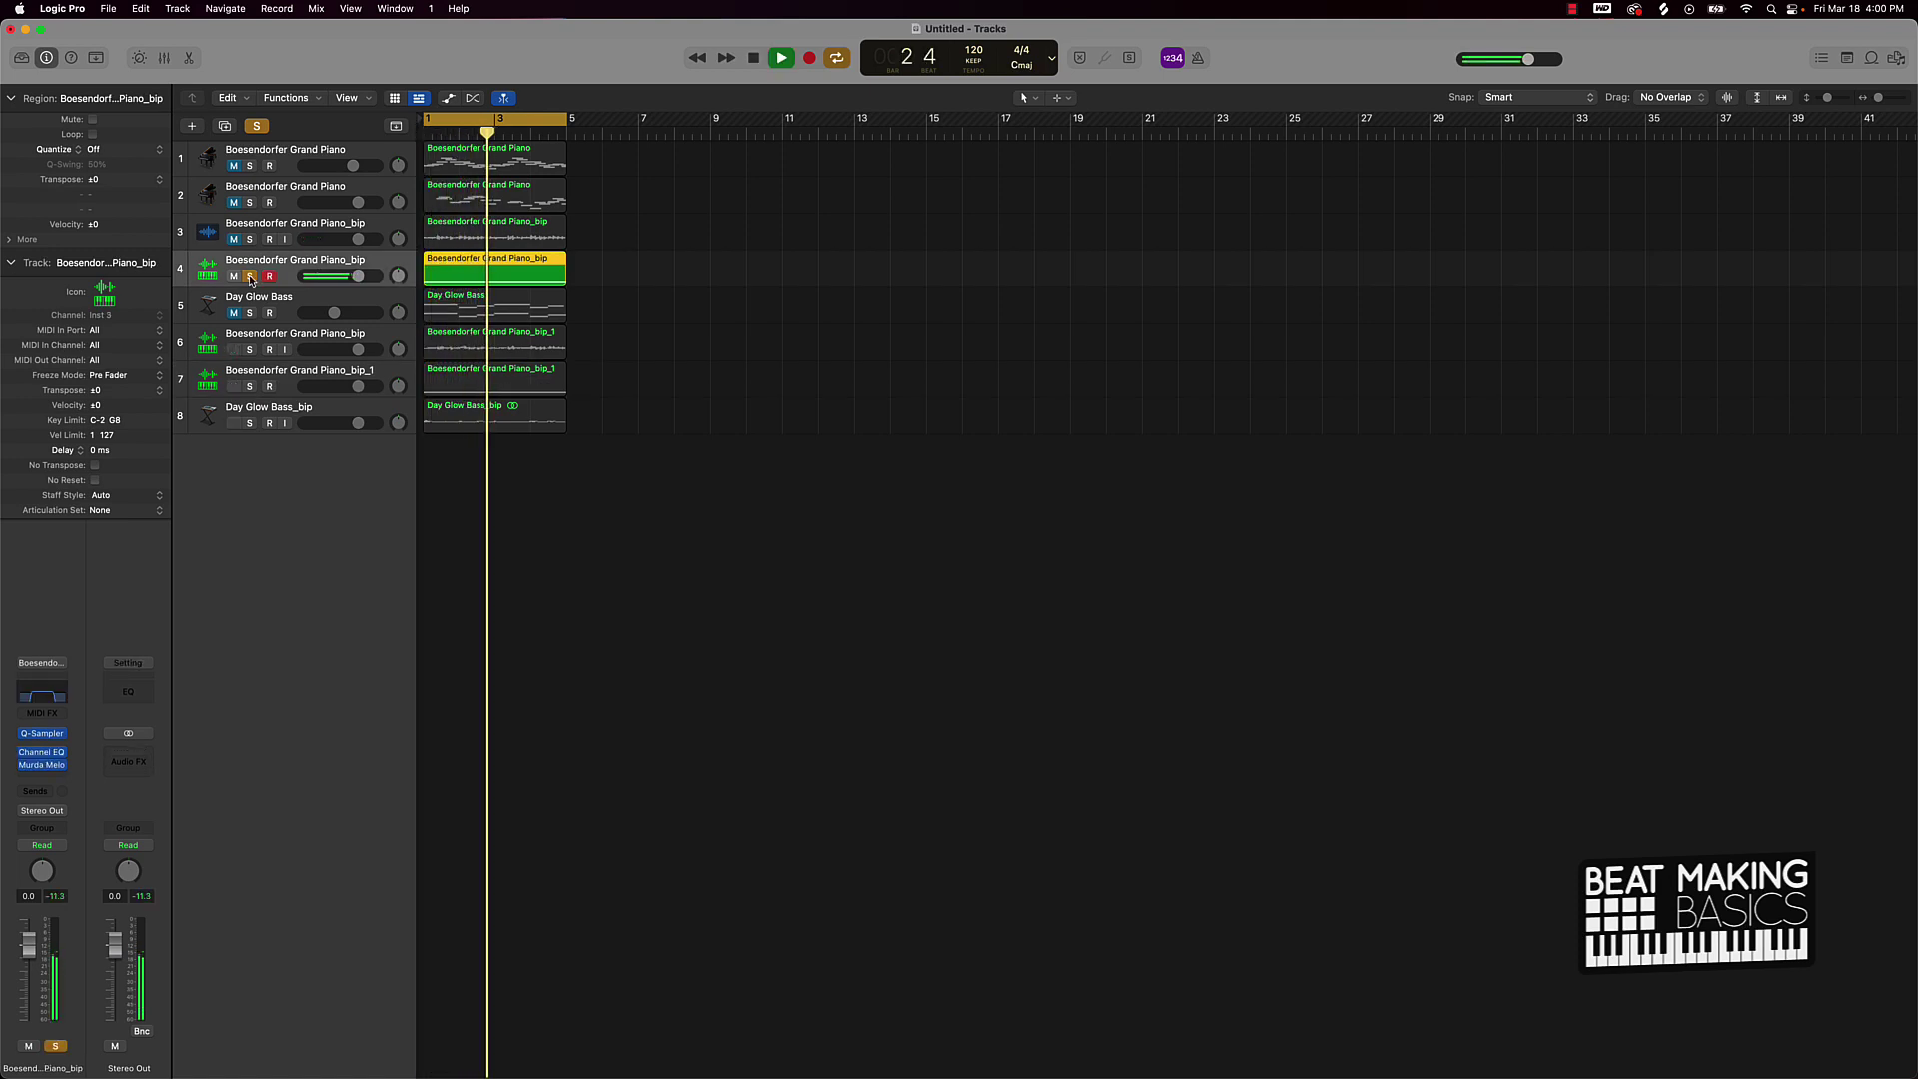
key("space")
left_click(250, 276)
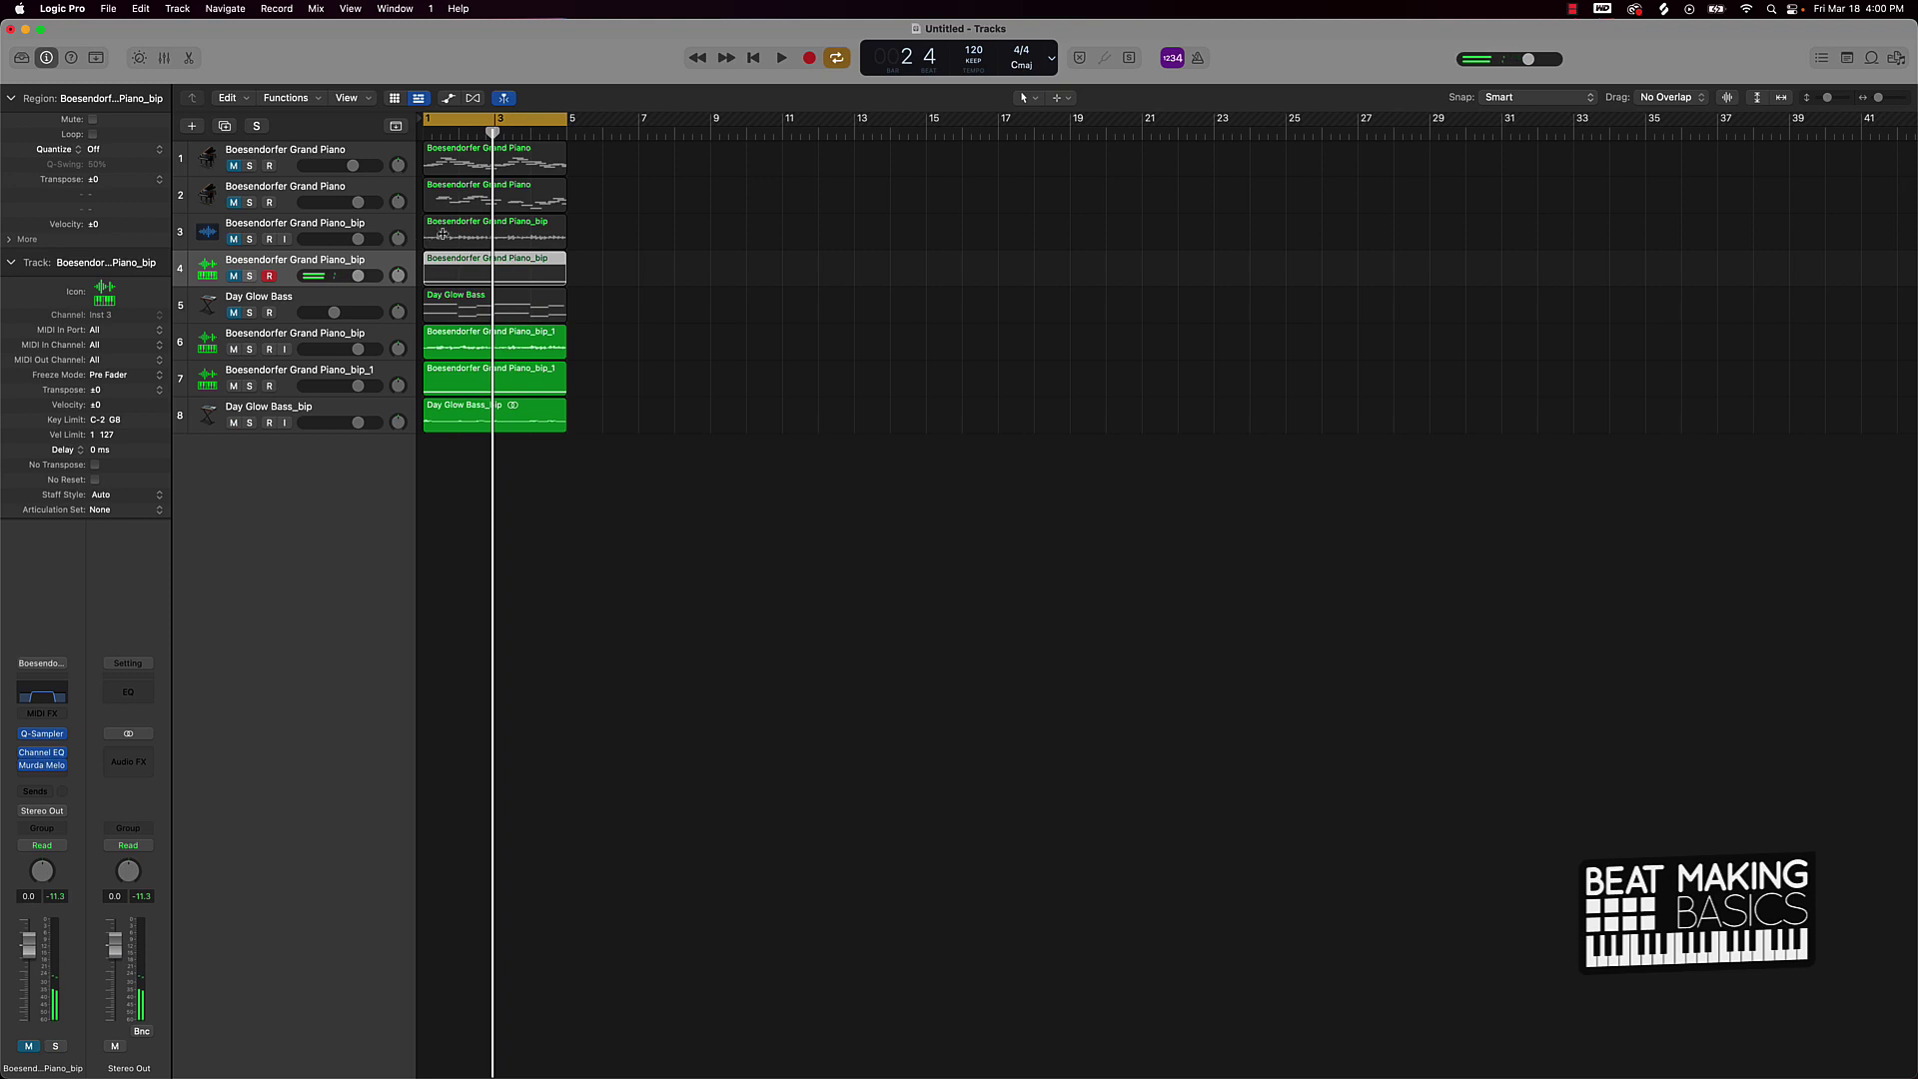
Load the bounced piano region from track 3 into Quick Sampler (Original) on a new instrument track
left_click(312, 225)
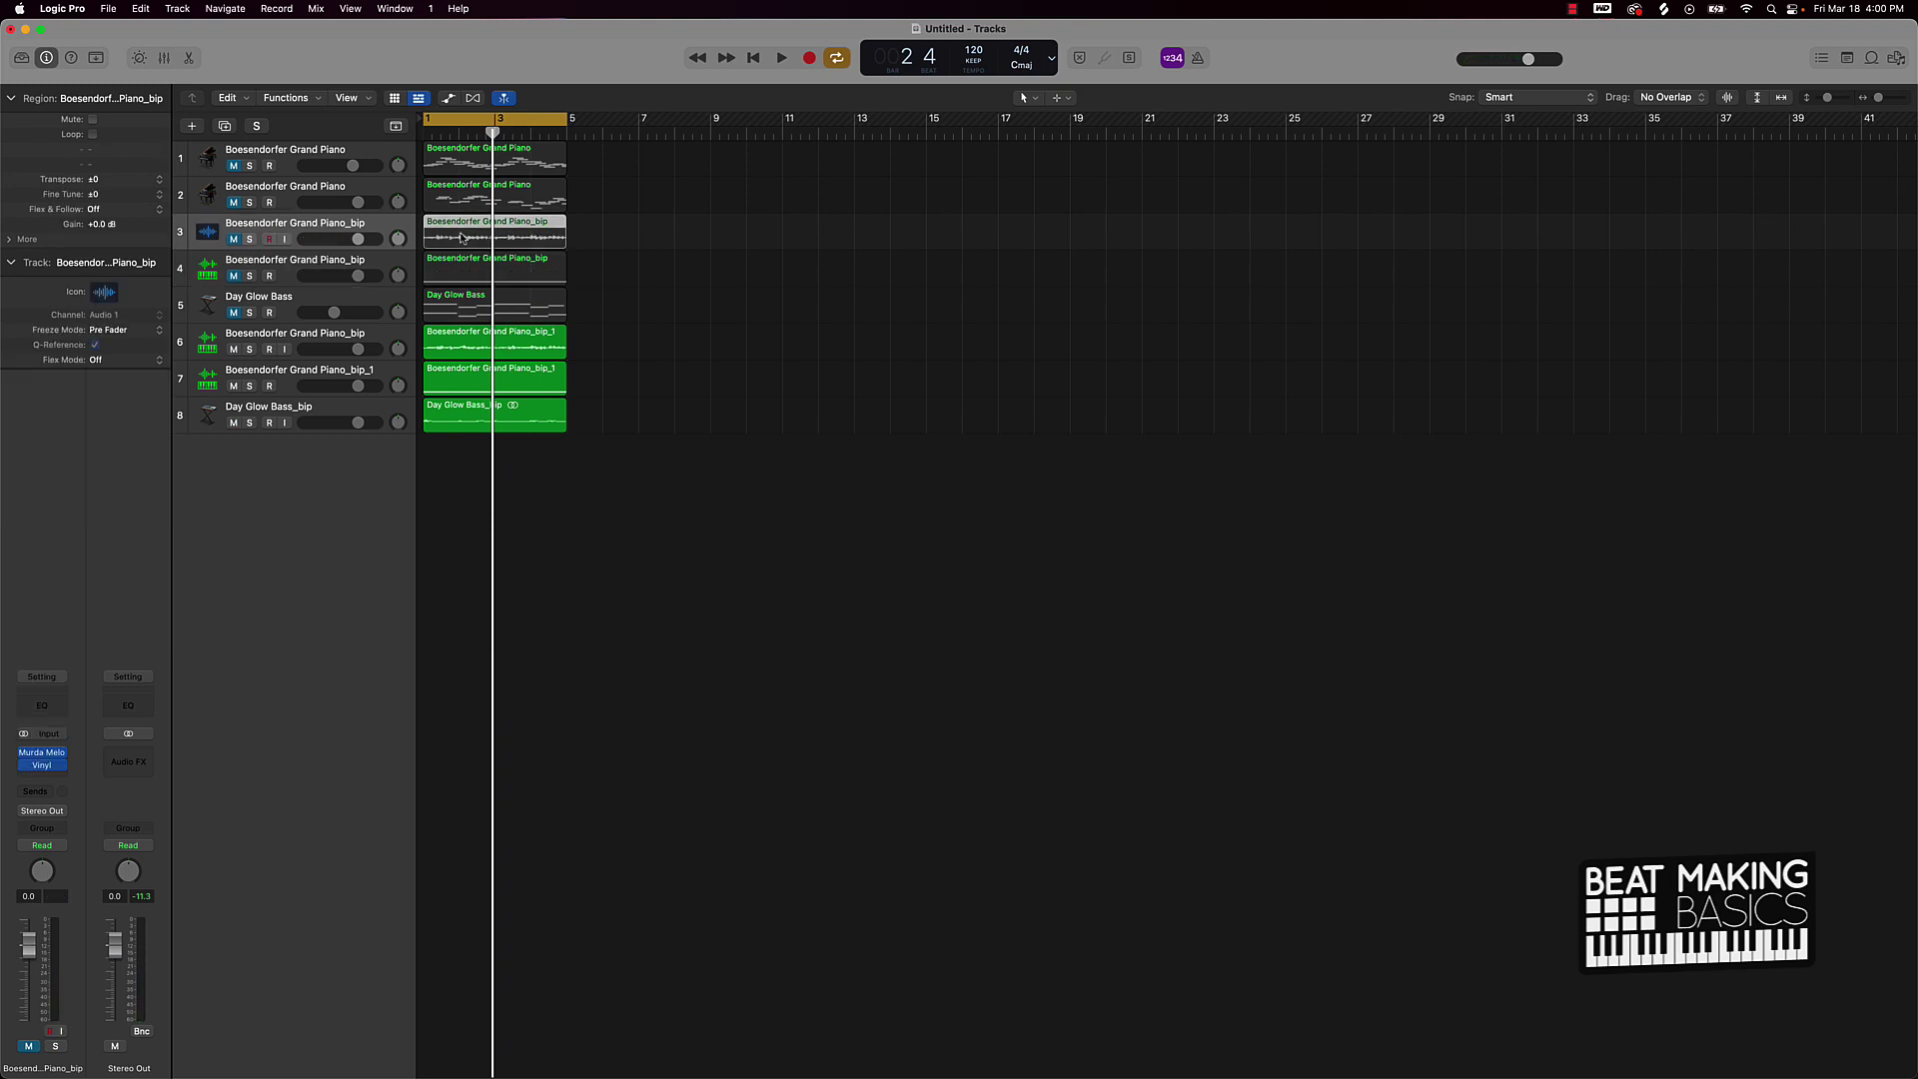
left_click_drag(460, 232, 326, 469)
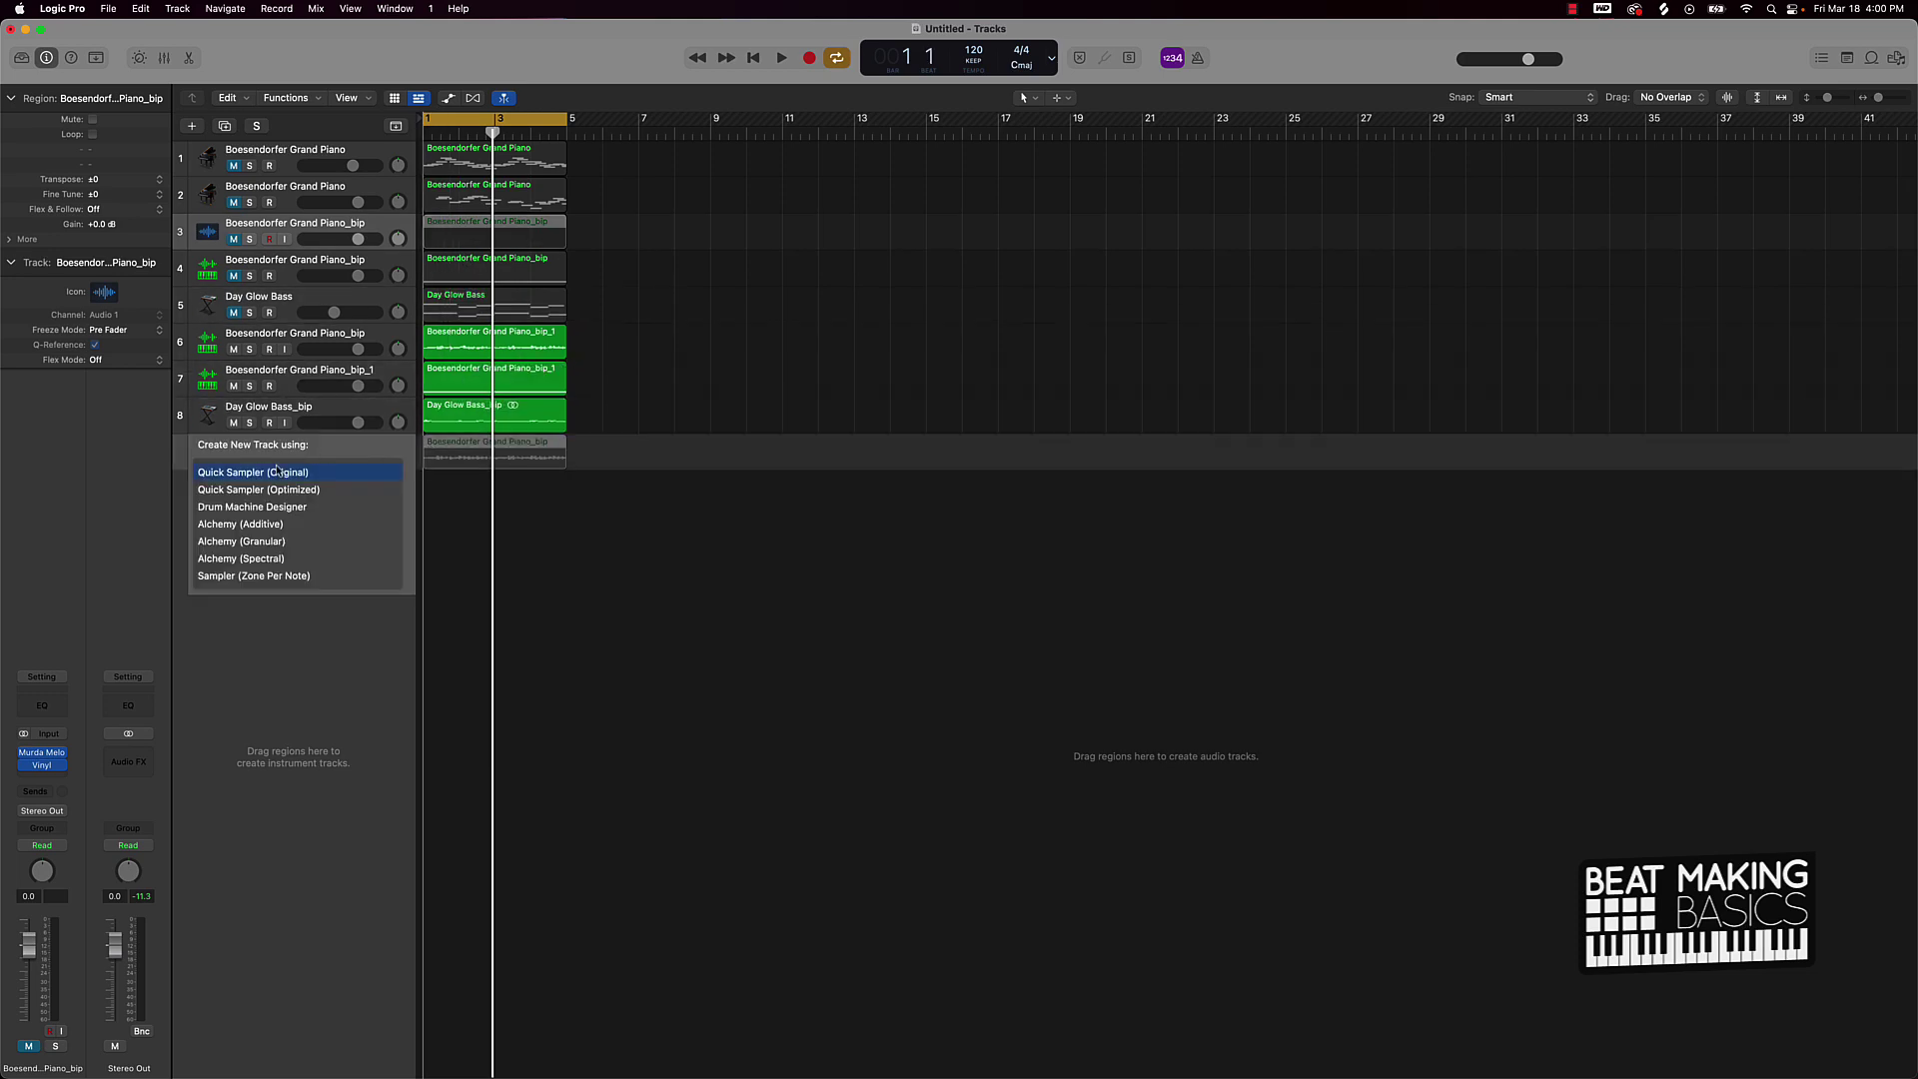
left_click(278, 471)
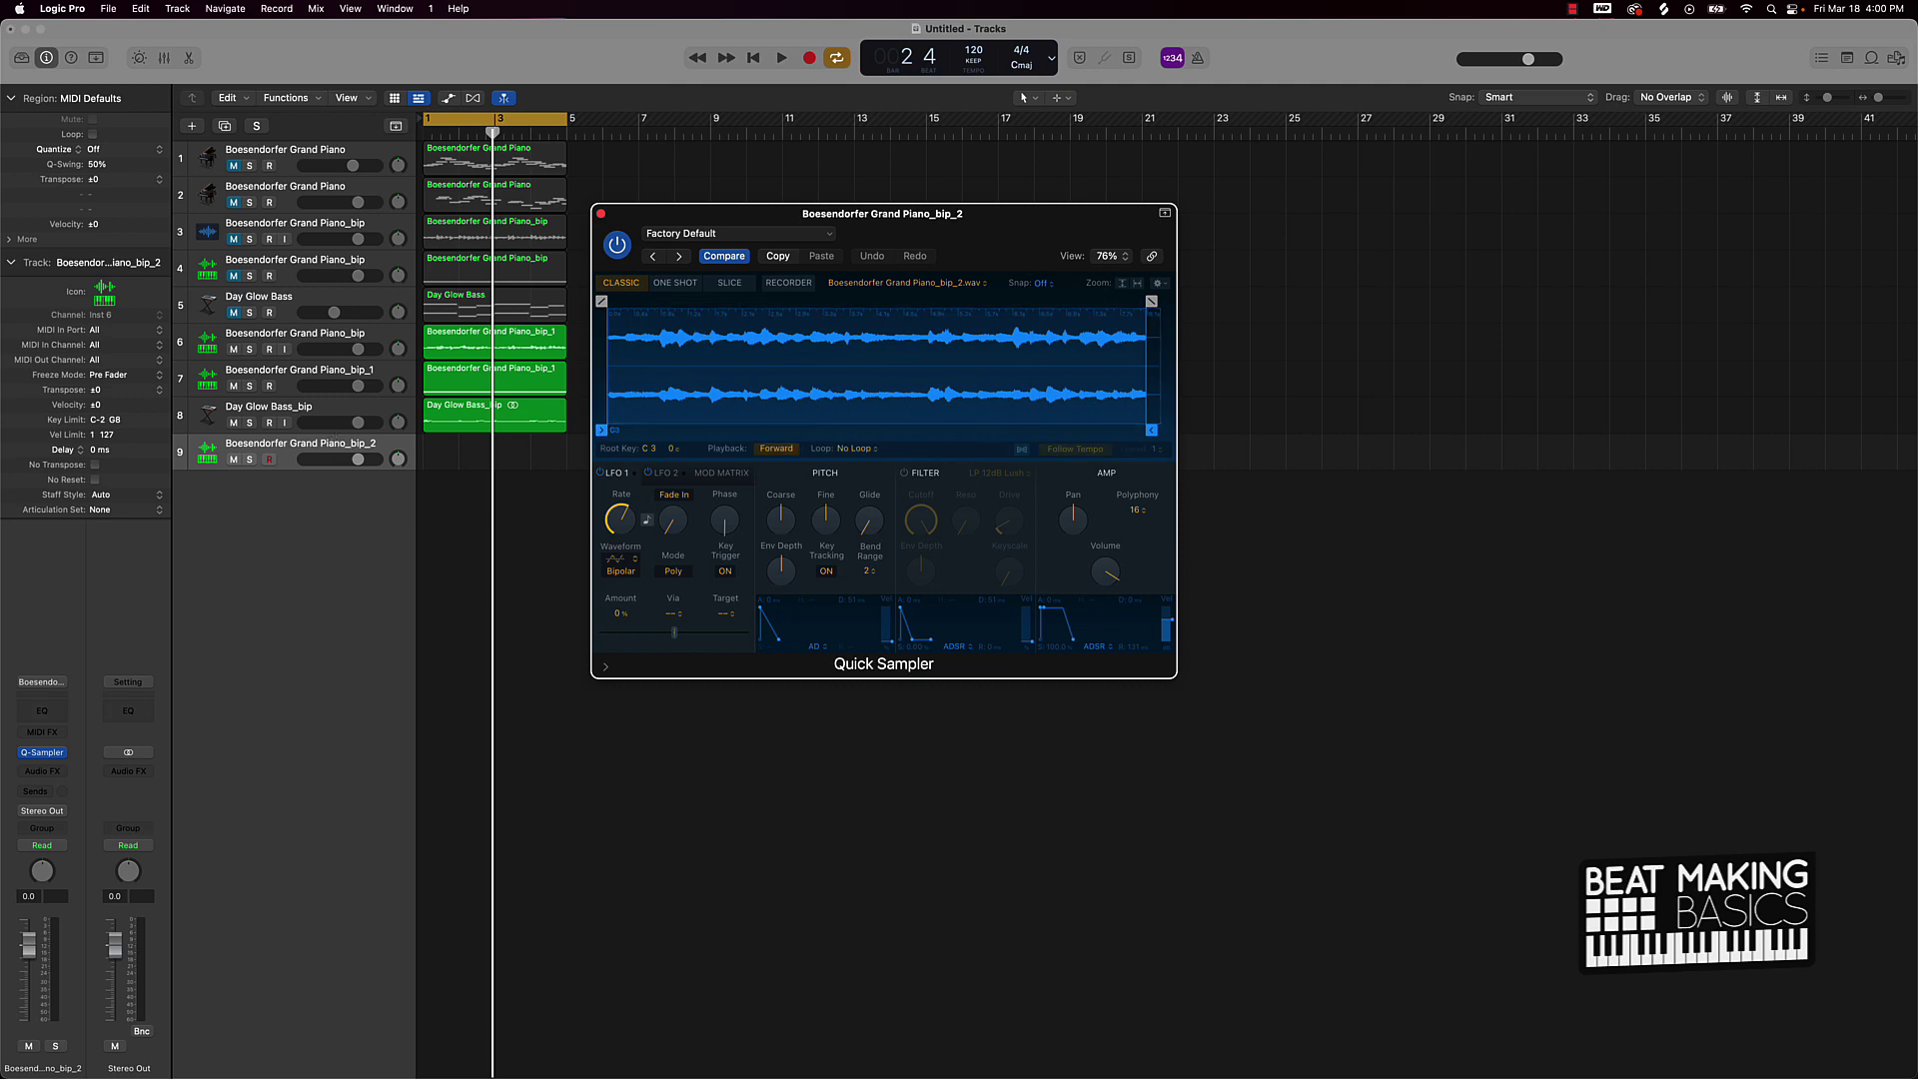
Lower Musical Typing to octave C2, turn on Flex with Follow Tempo for the new sample, and test it
key("super+k")
key("k")
key("z")
key("k")
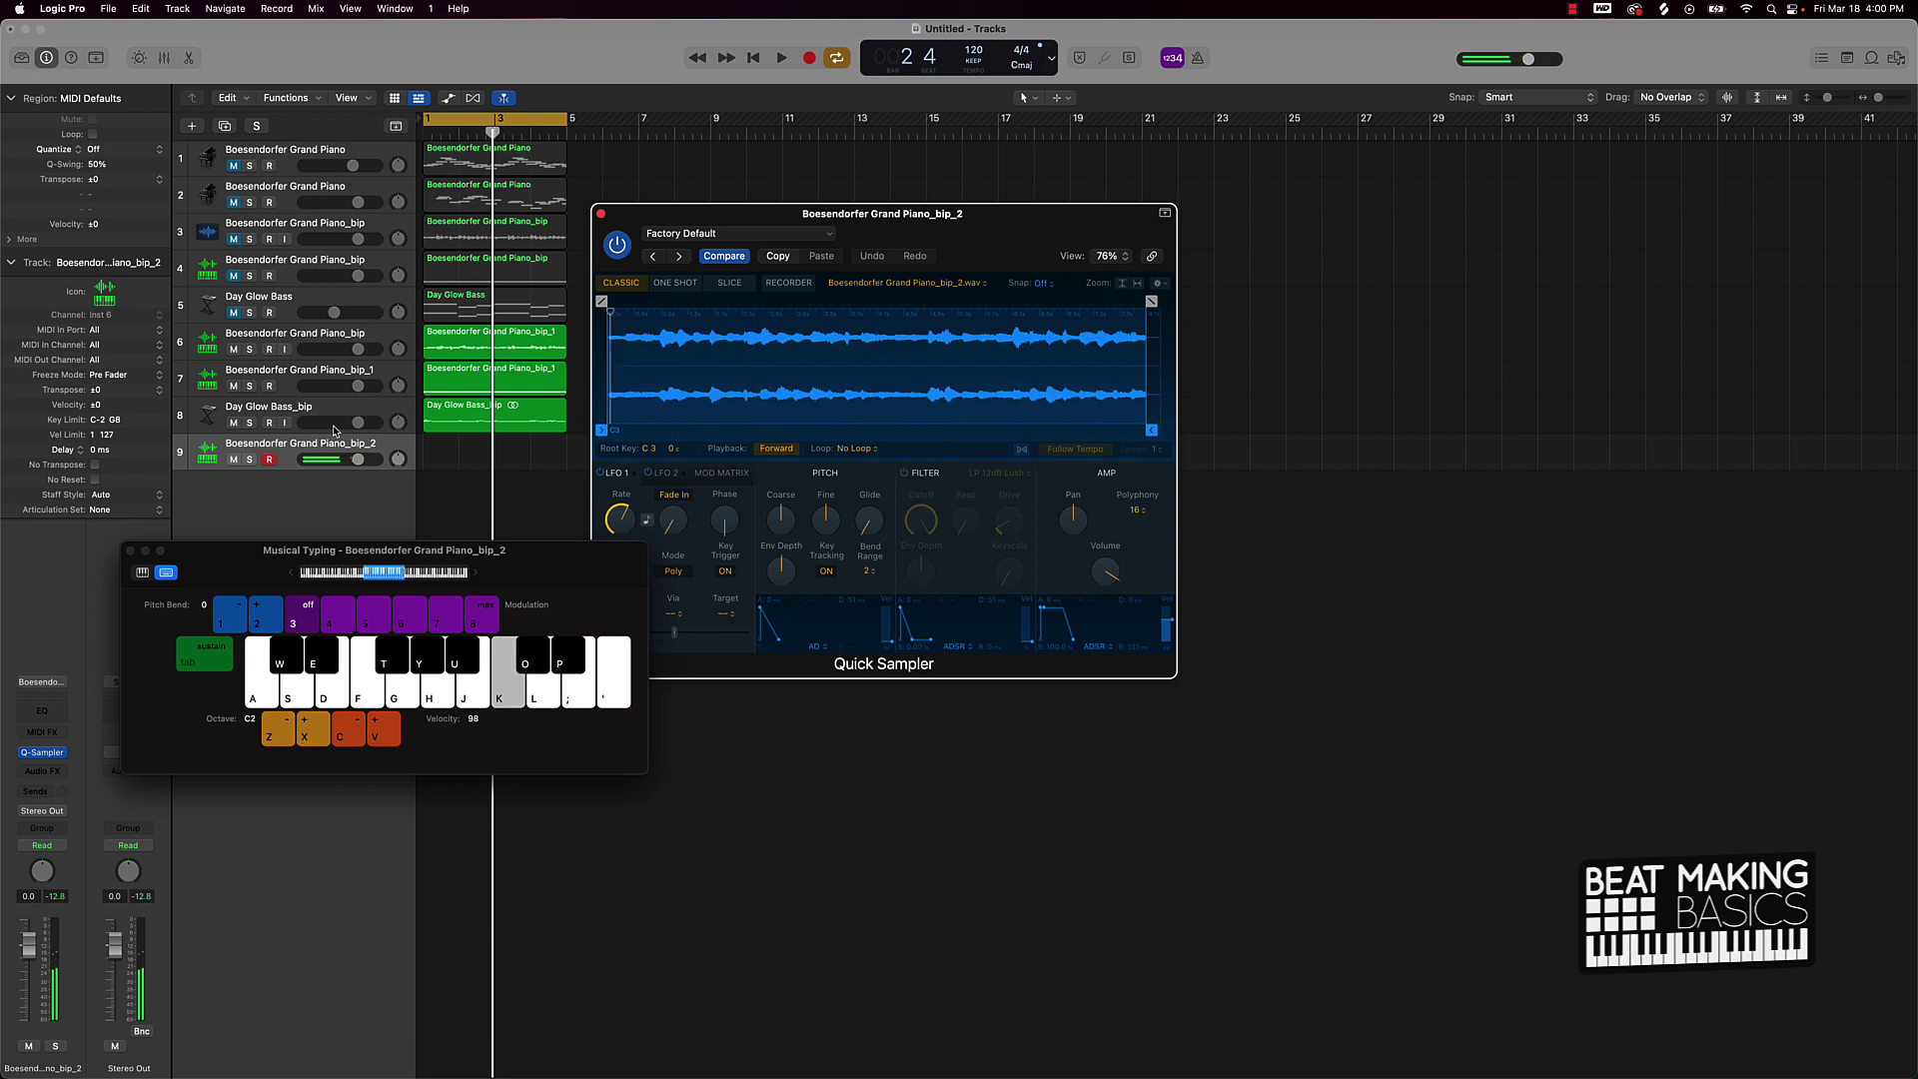
left_click(1021, 452)
left_click(1021, 451)
key("k")
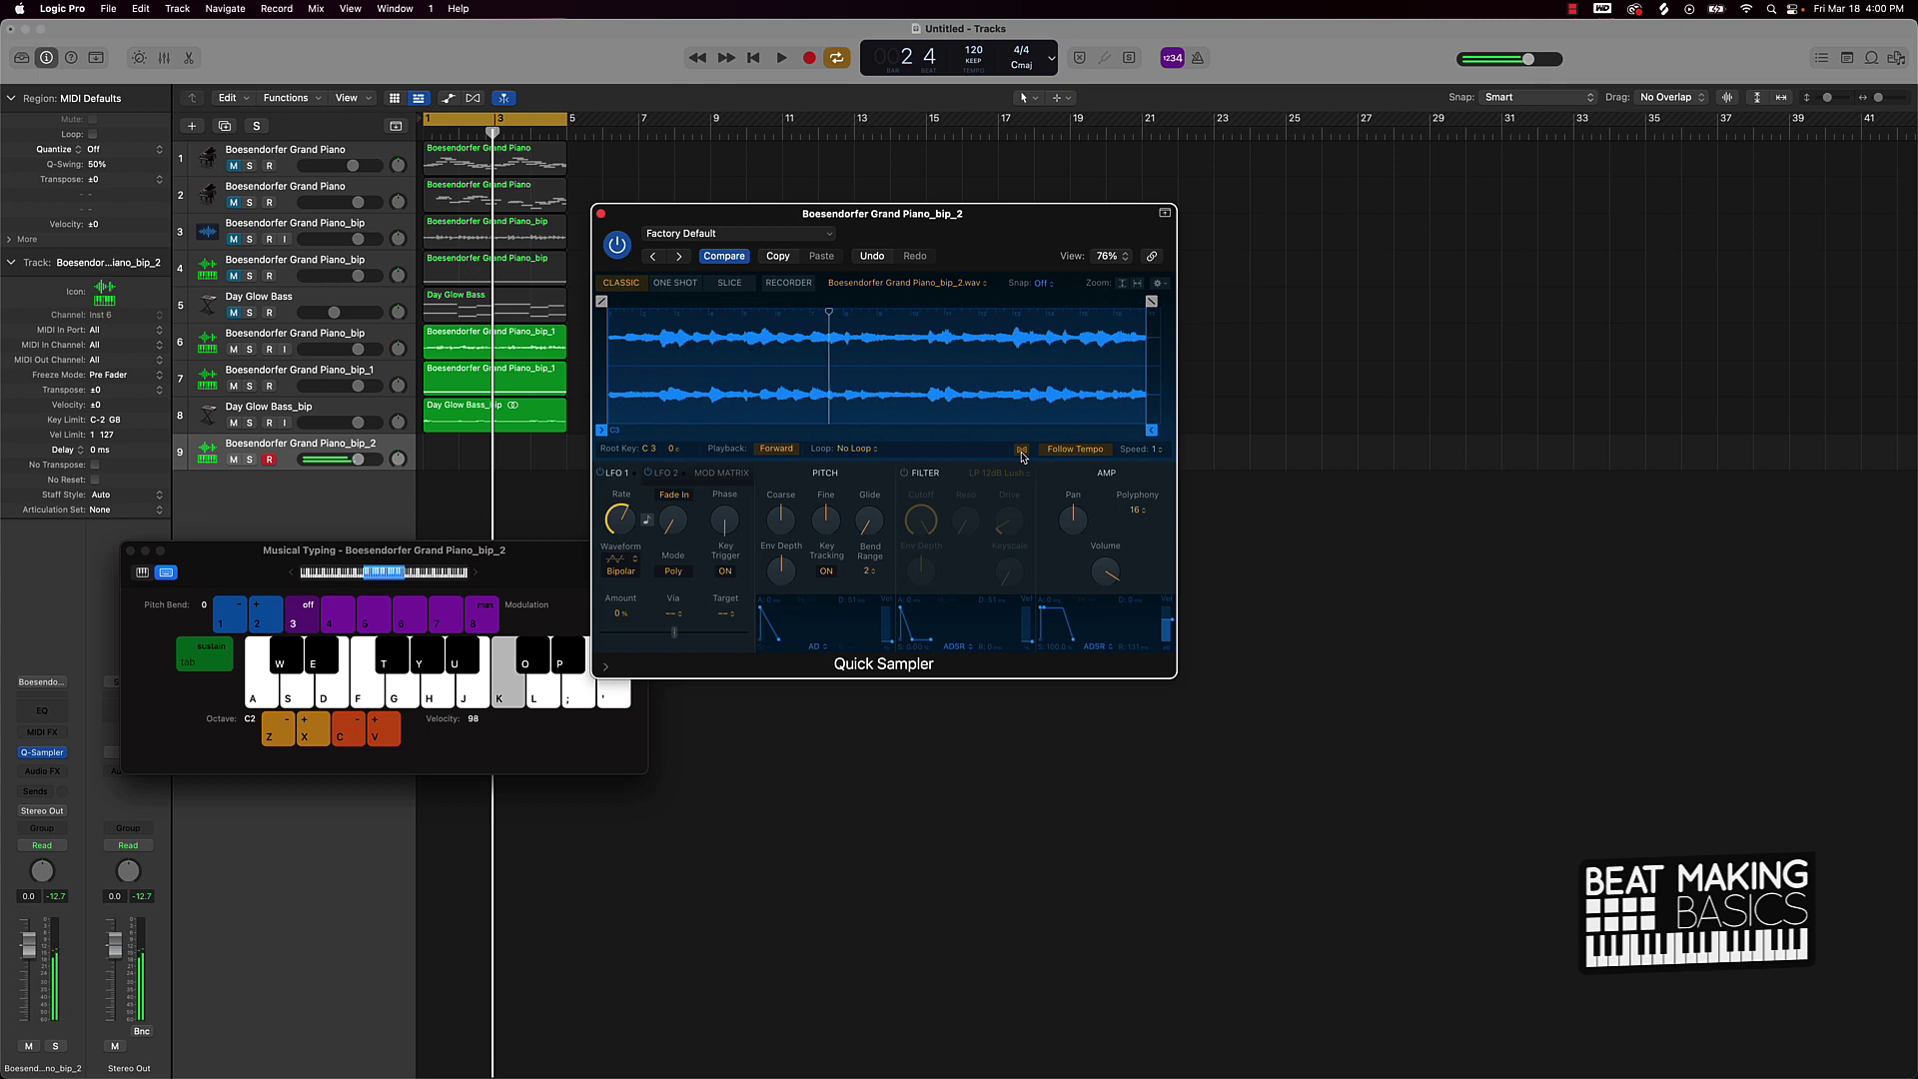
key("k")
key("k")
Record a sustained C3 note across bars 1 to 4 on the new piano sampler track
key("r")
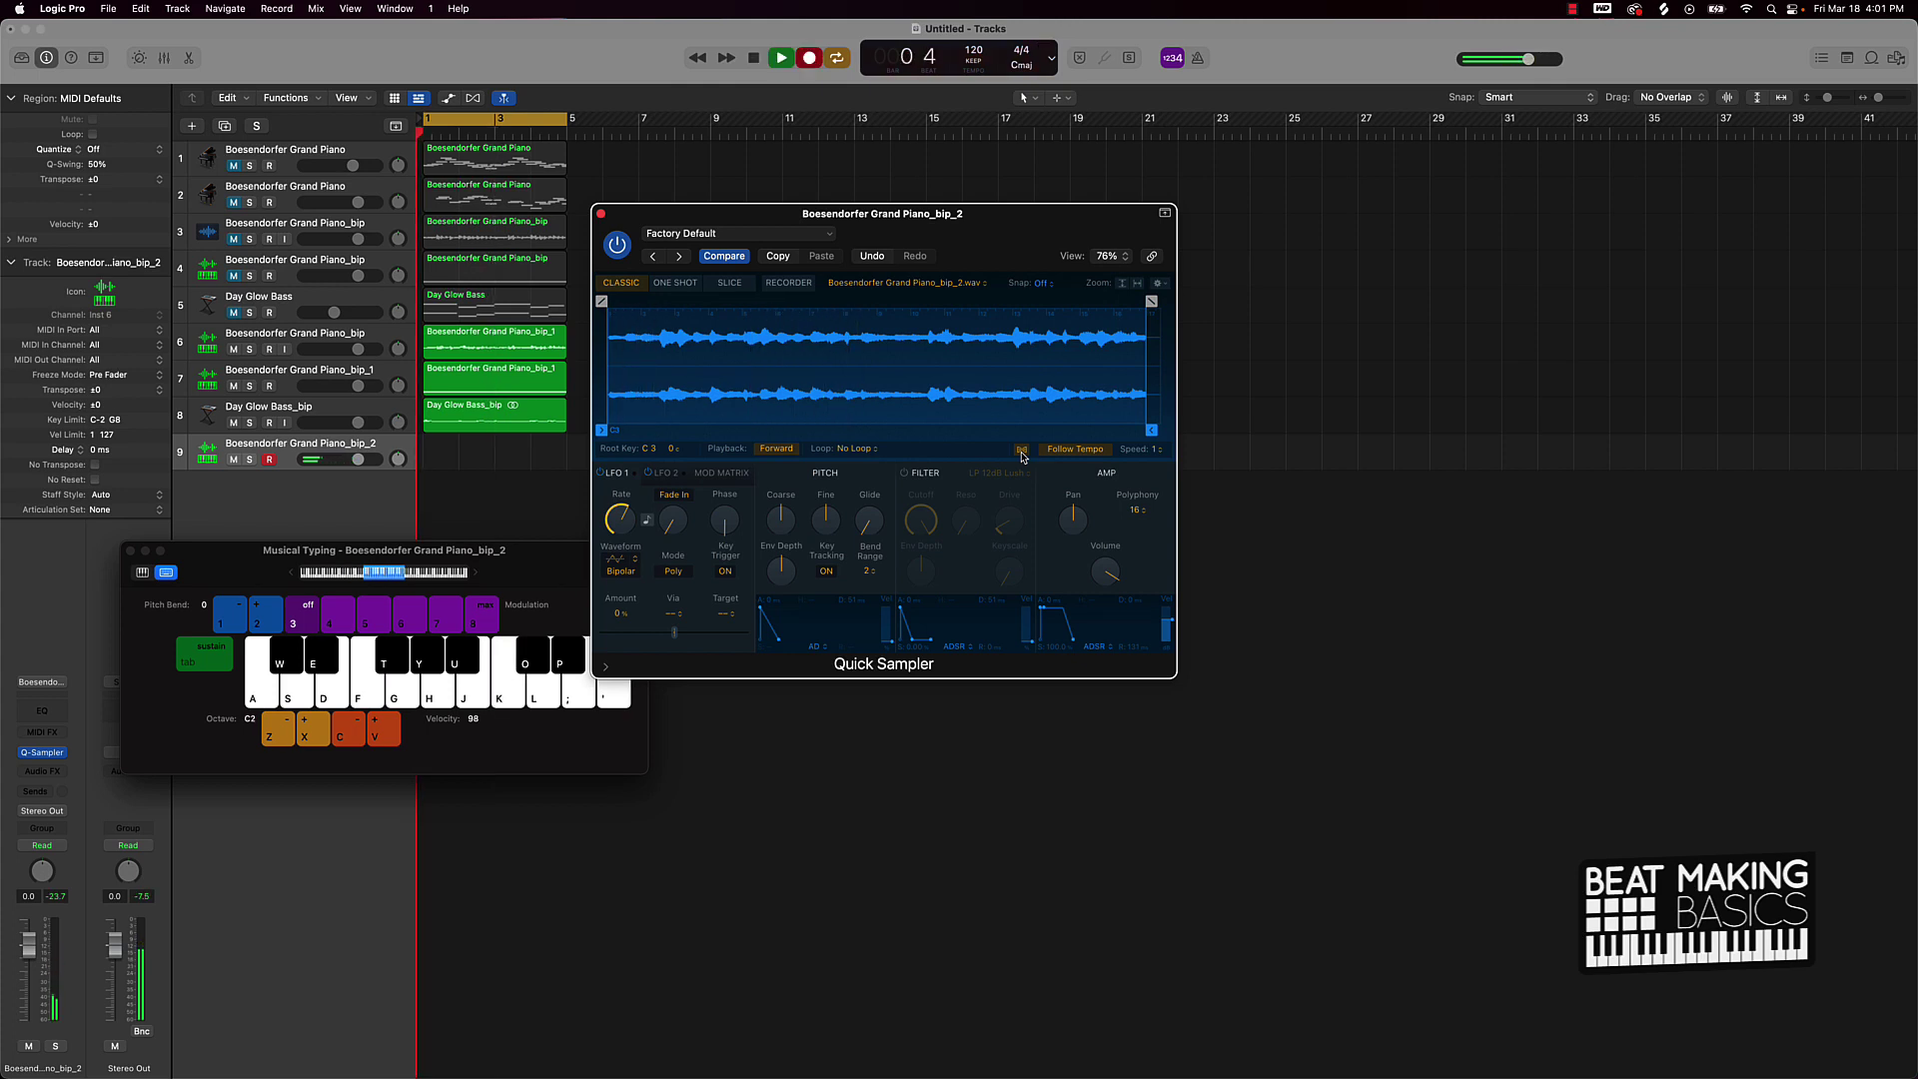
key("k")
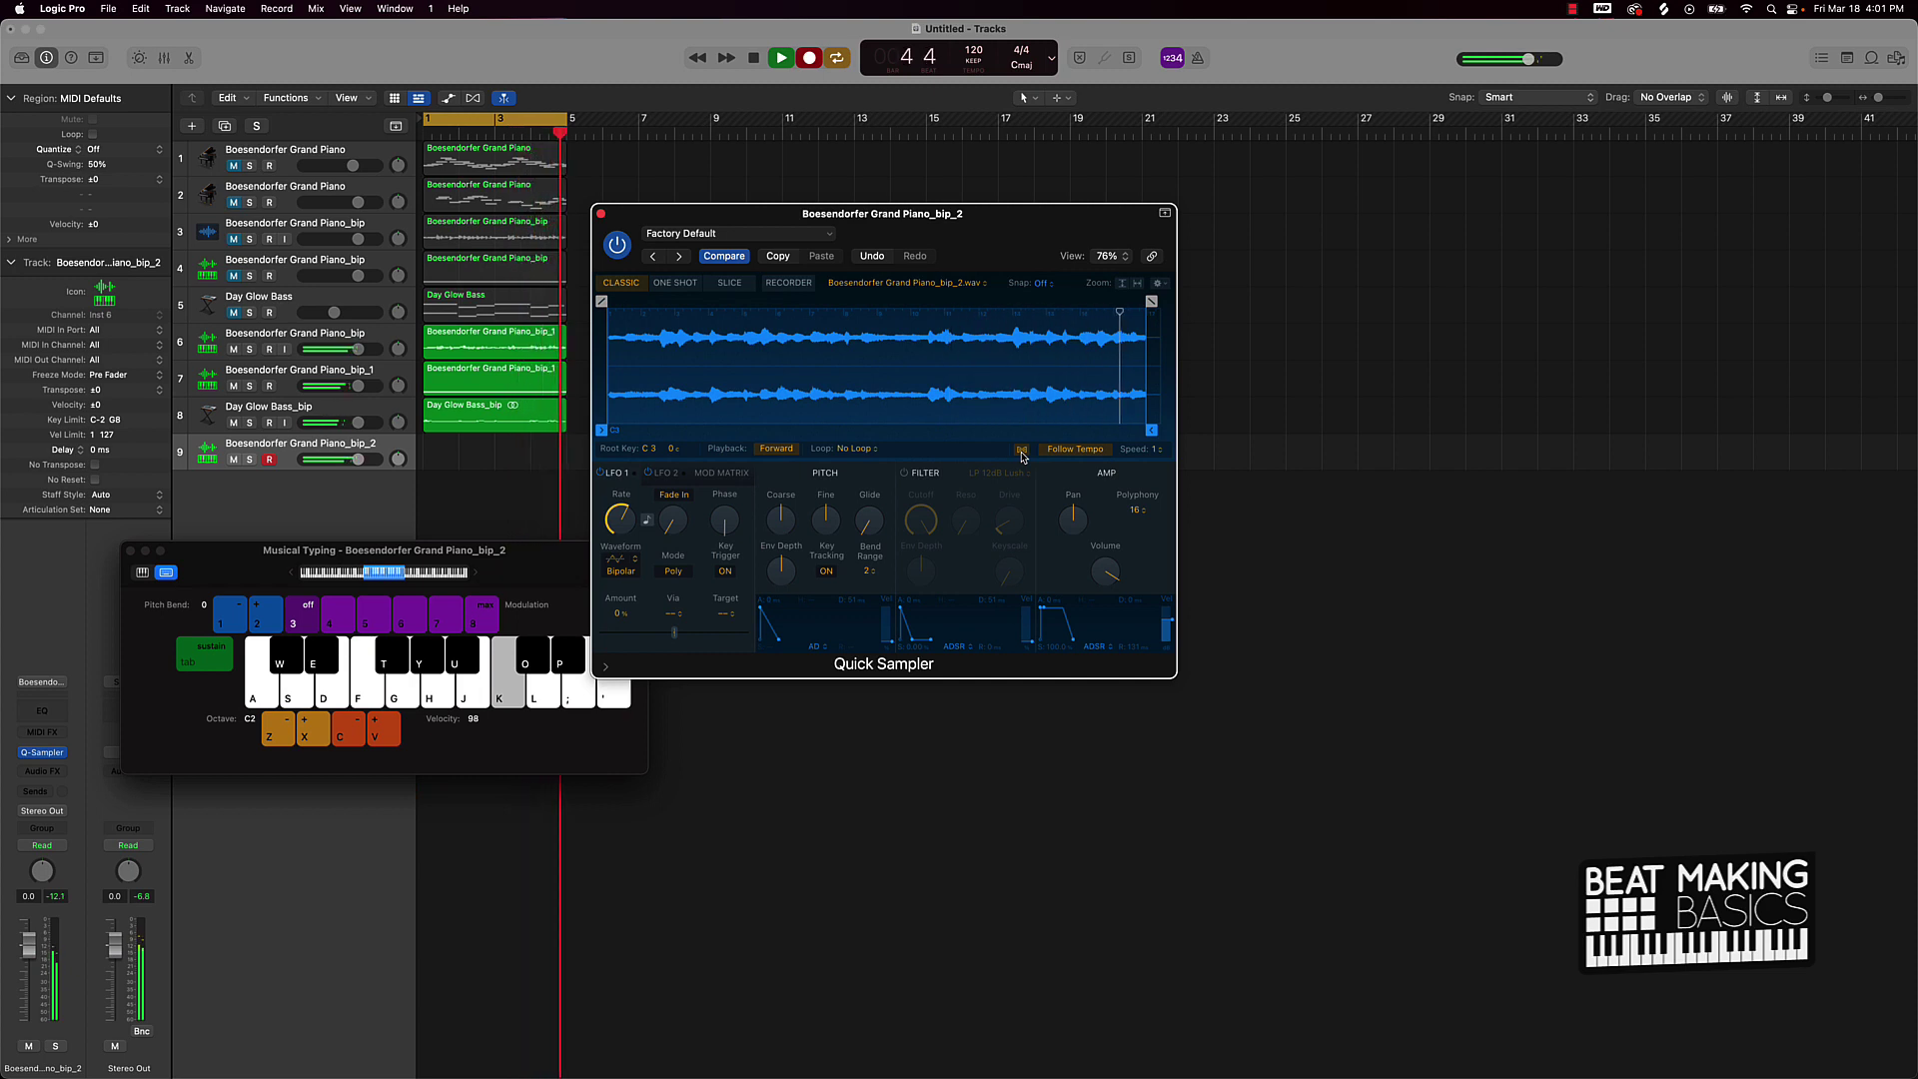
key("space")
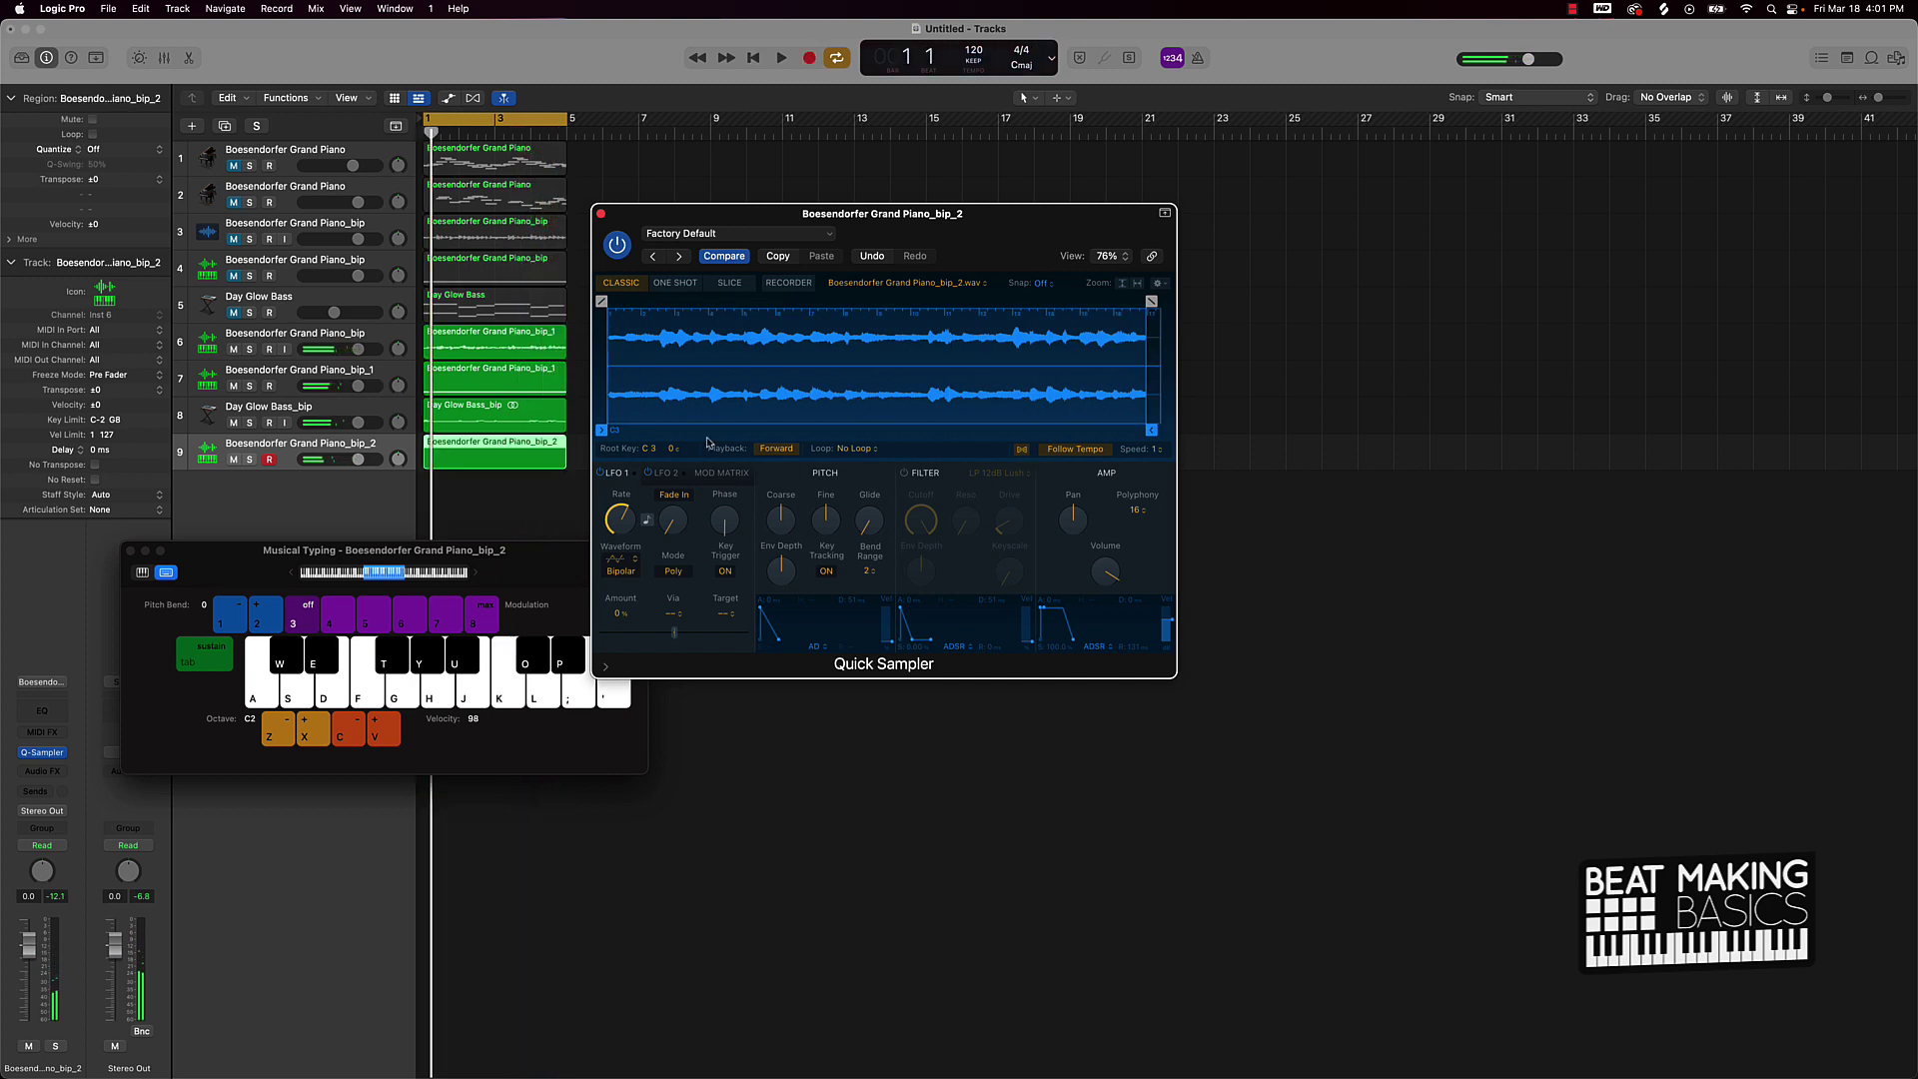
Close the sampler and Musical Typing windows, and examine the newly recorded note of the track 9 region in the Piano Roll
left_click(601, 214)
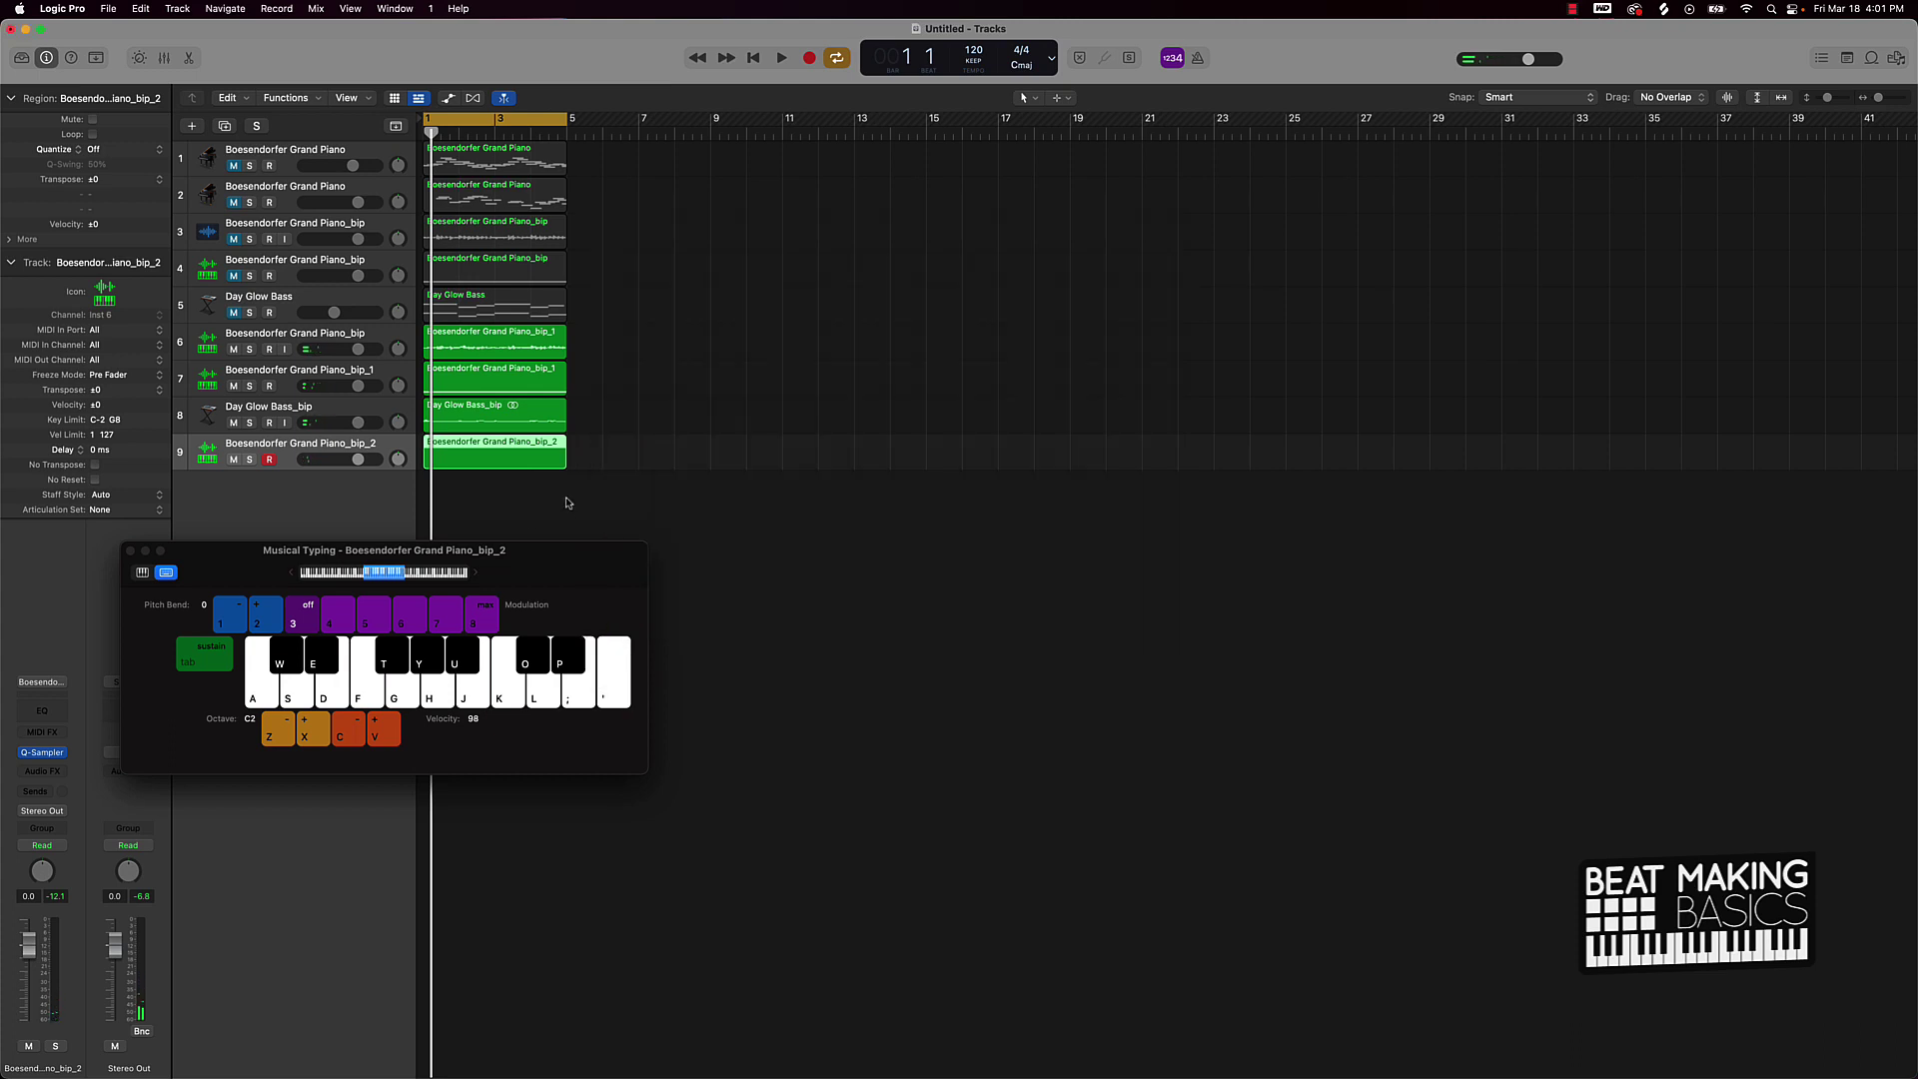
double_click(494, 454)
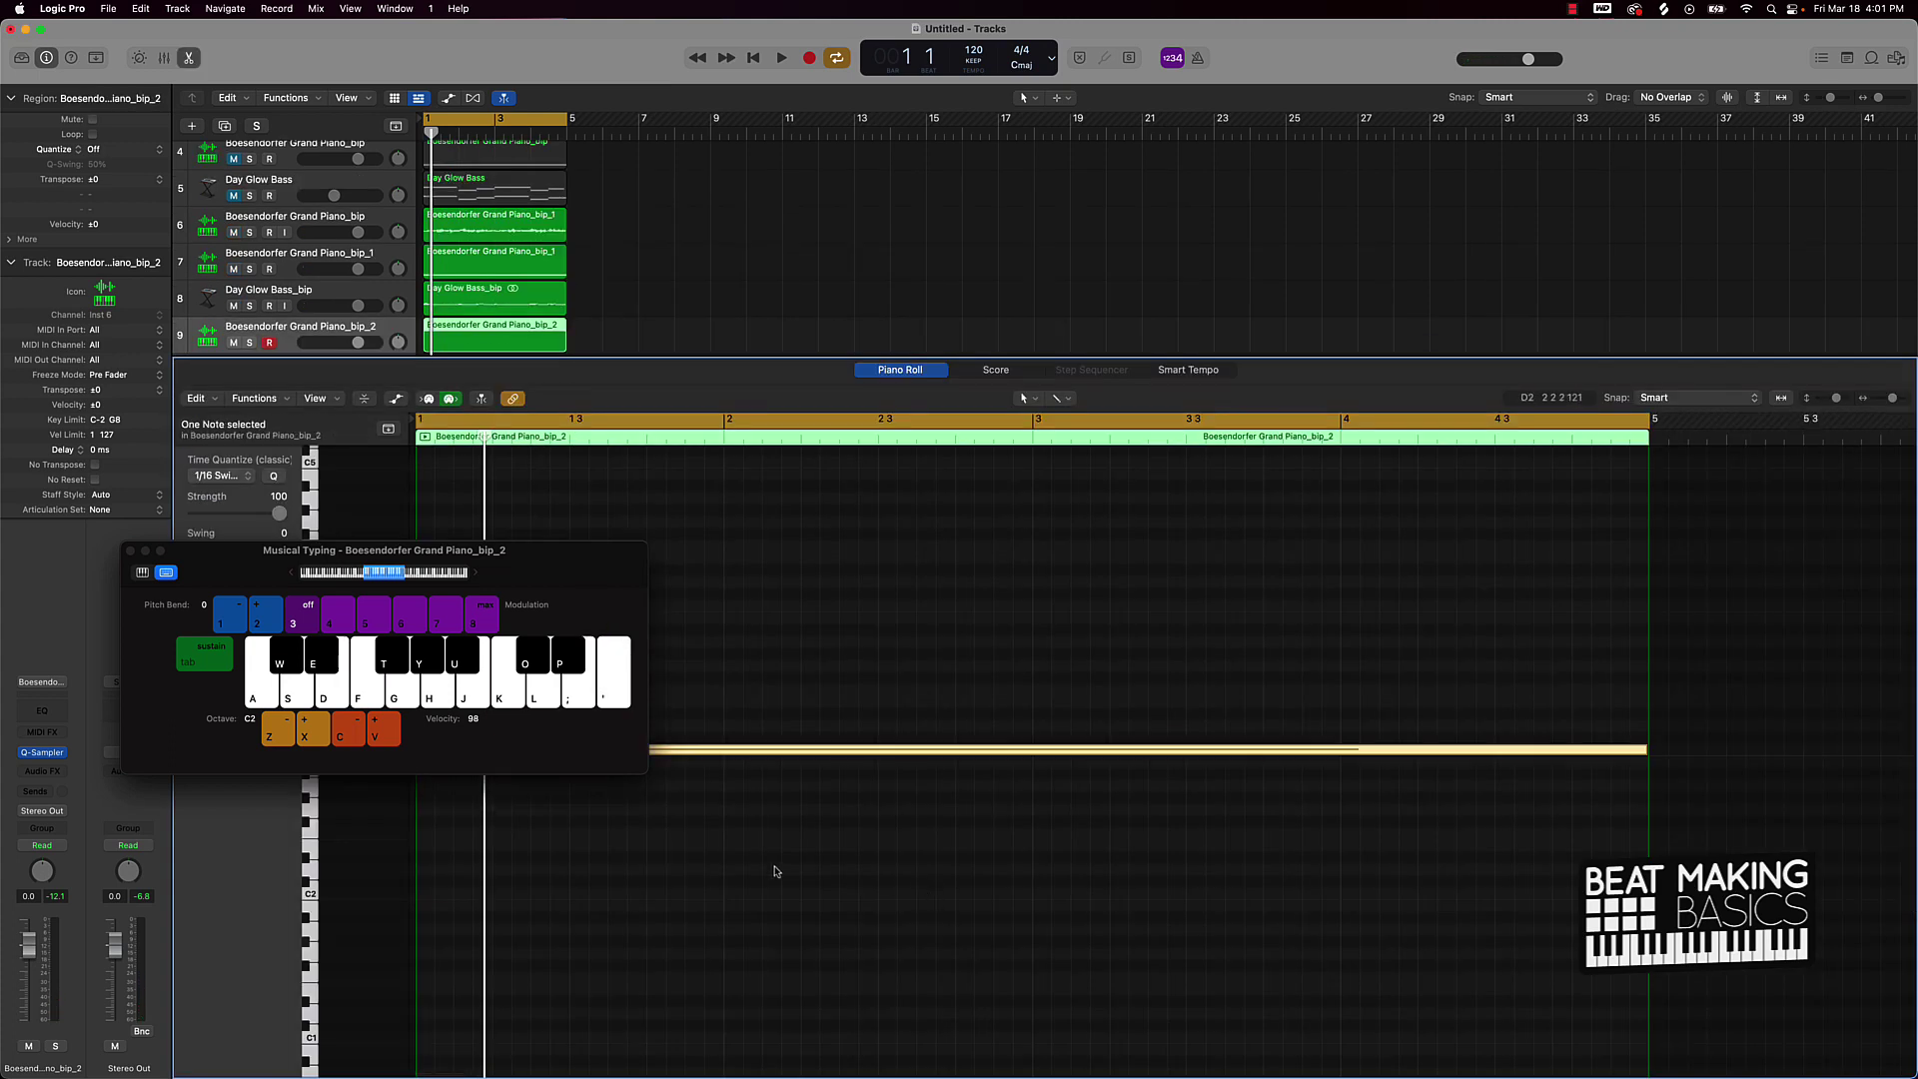
left_click(131, 551)
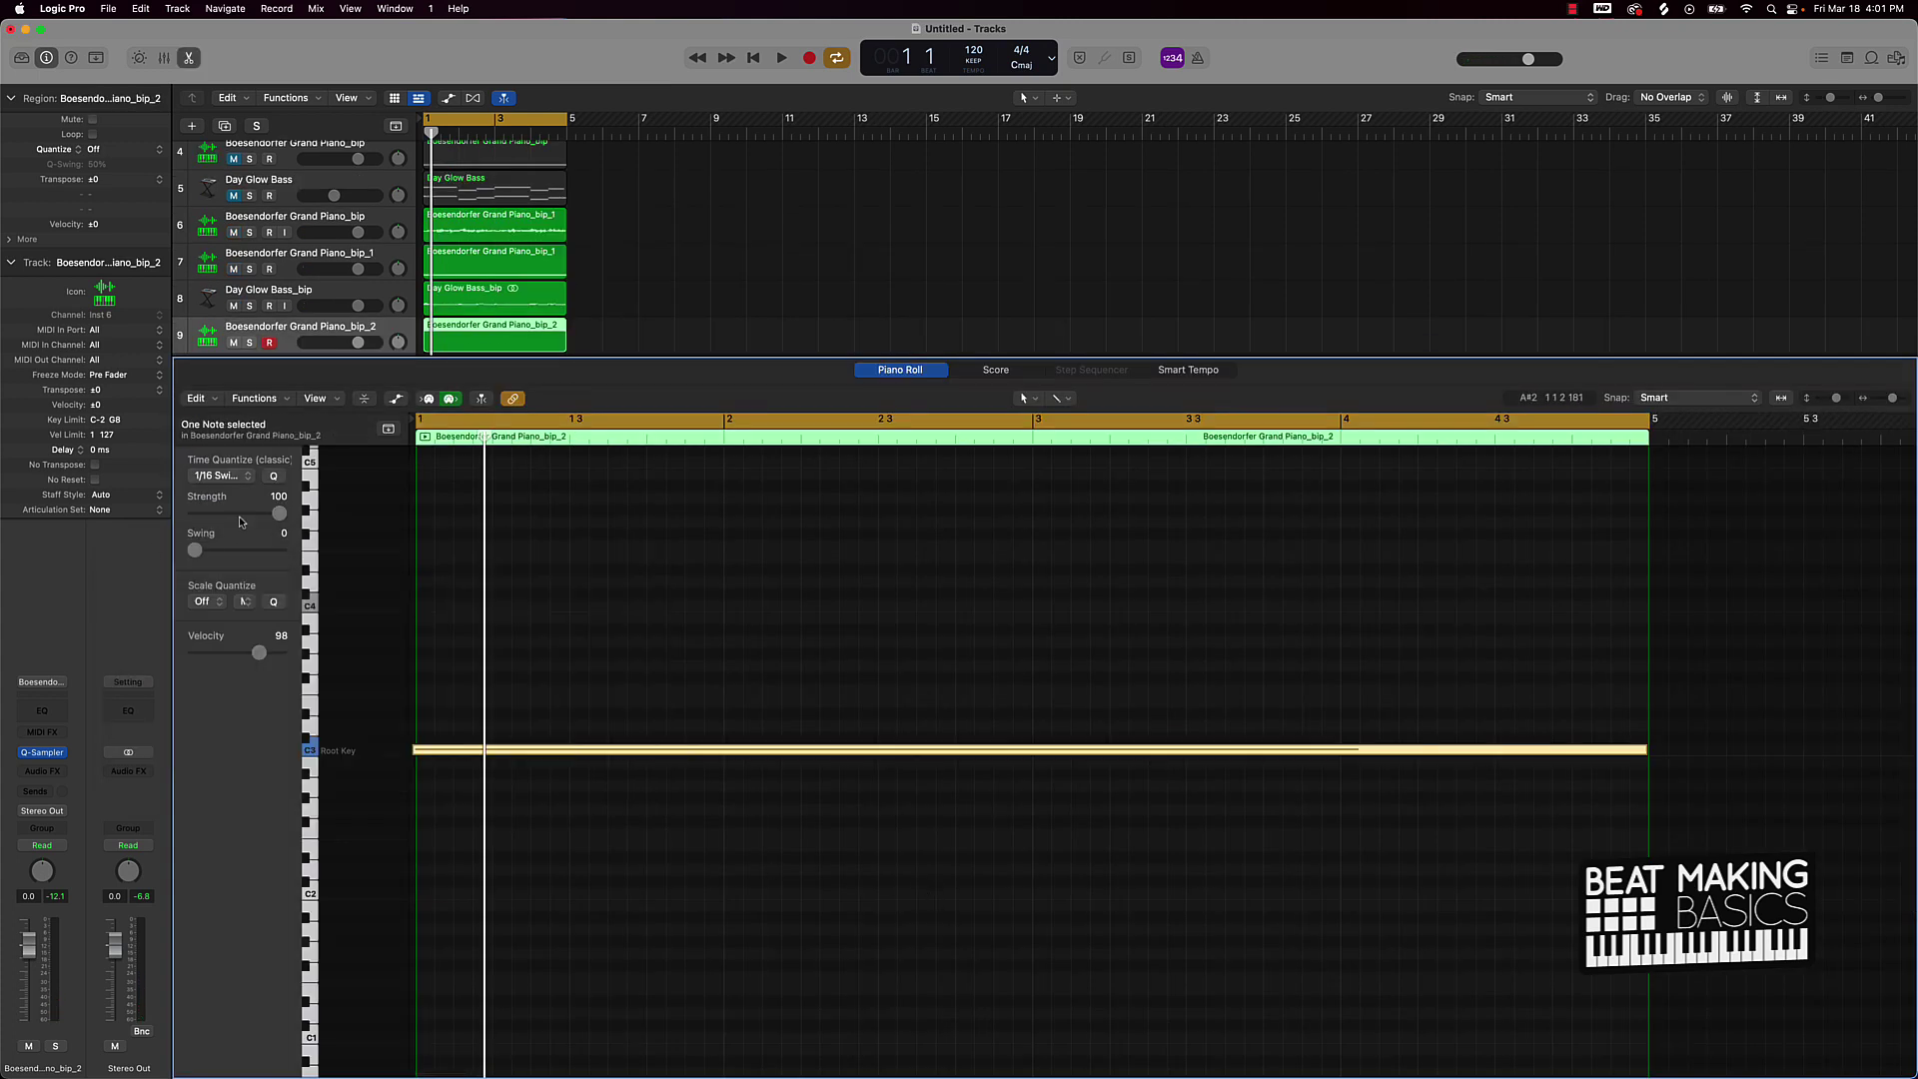
left_click(572, 589)
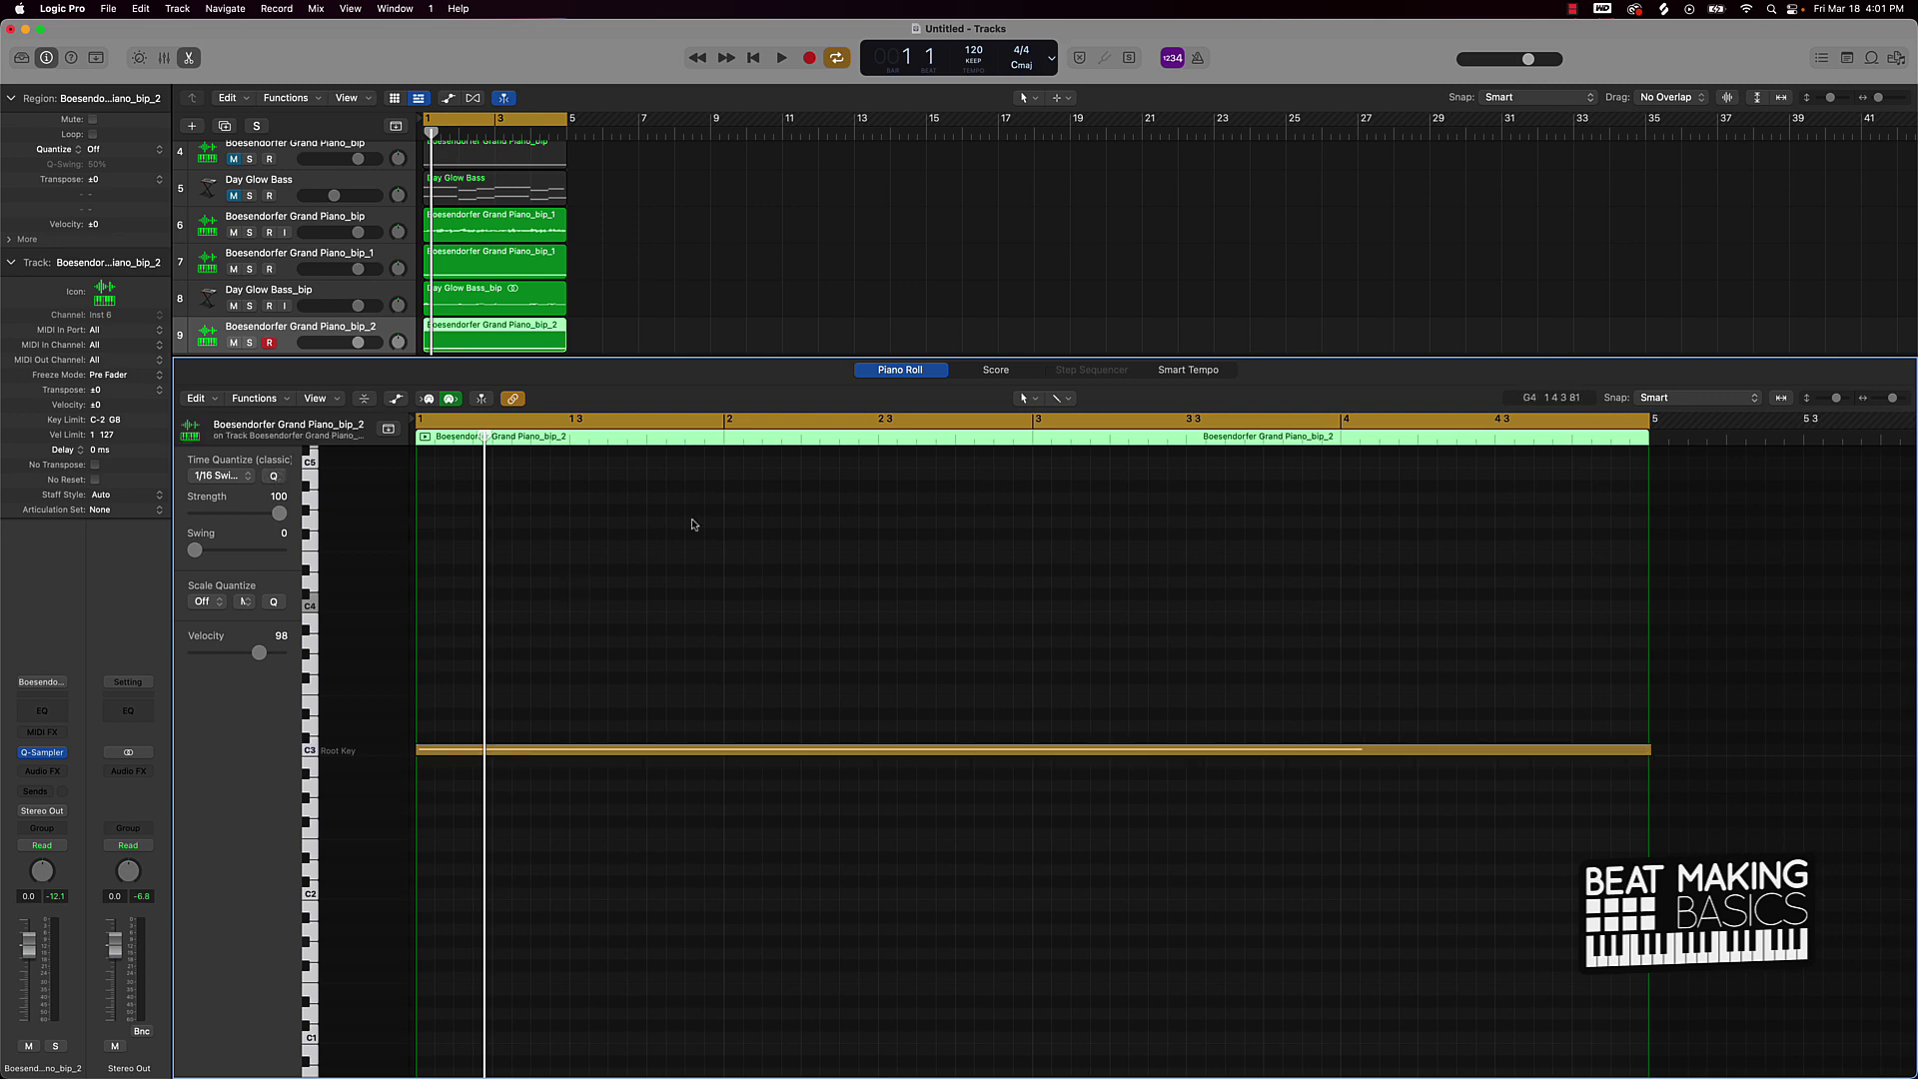
key("e")
left_click(565, 566)
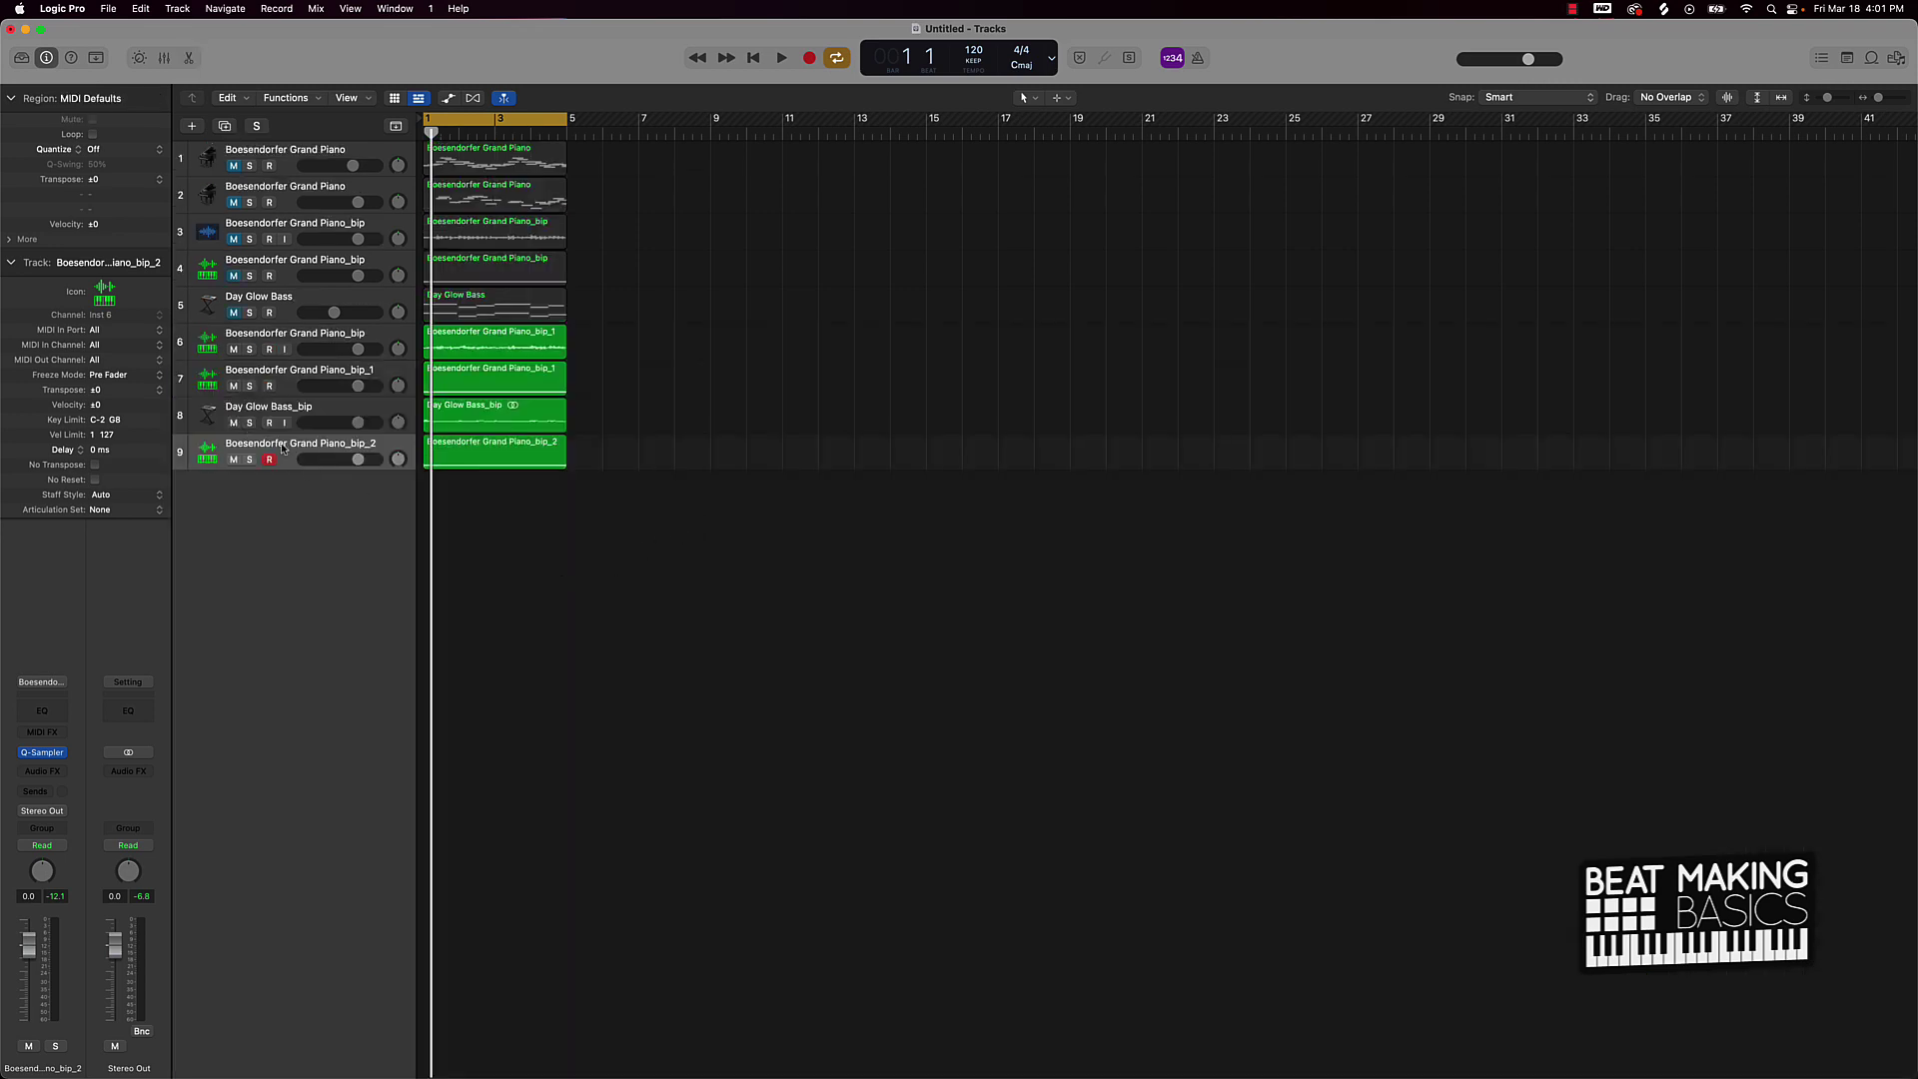
Move the Boesendorfer Grand Piano_bip_2 track above the Day Glow Bass_bip track and mute it
left_click_drag(283, 449, 248, 393)
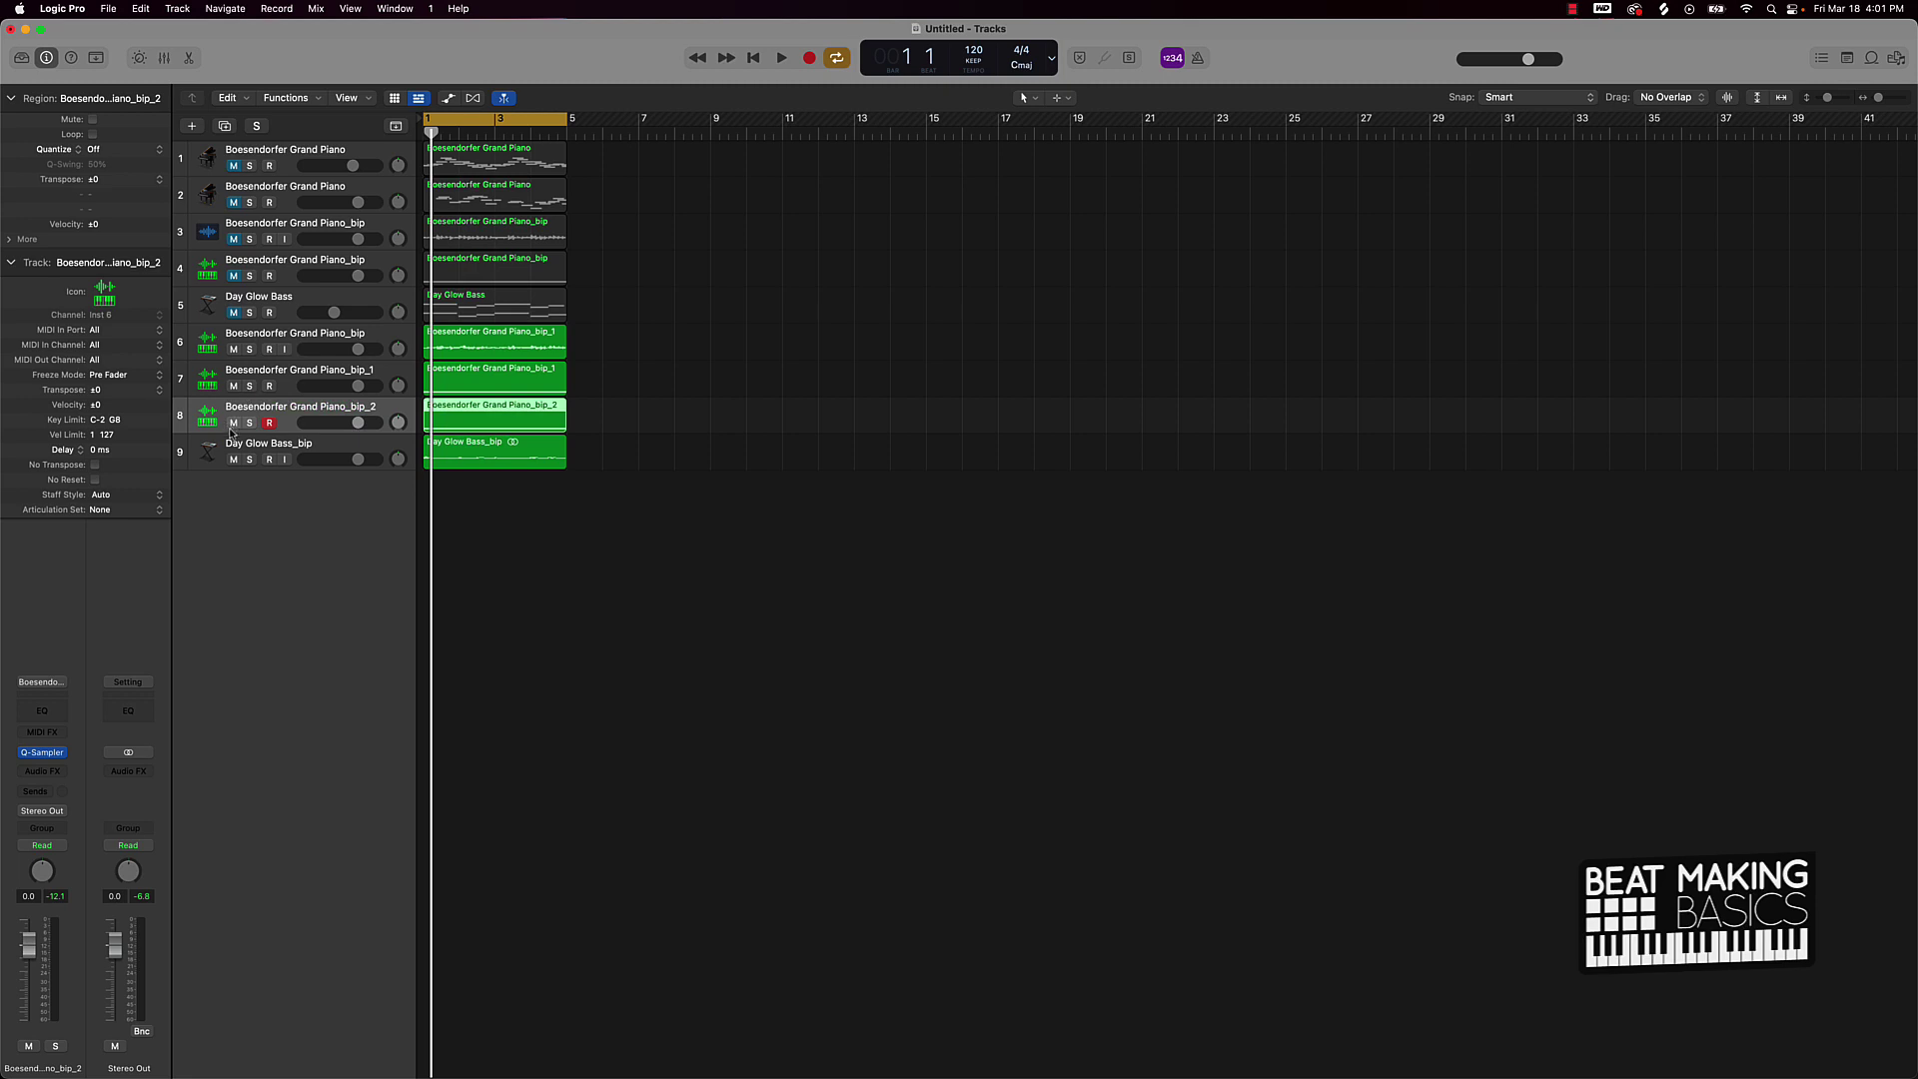
left_click(670, 596)
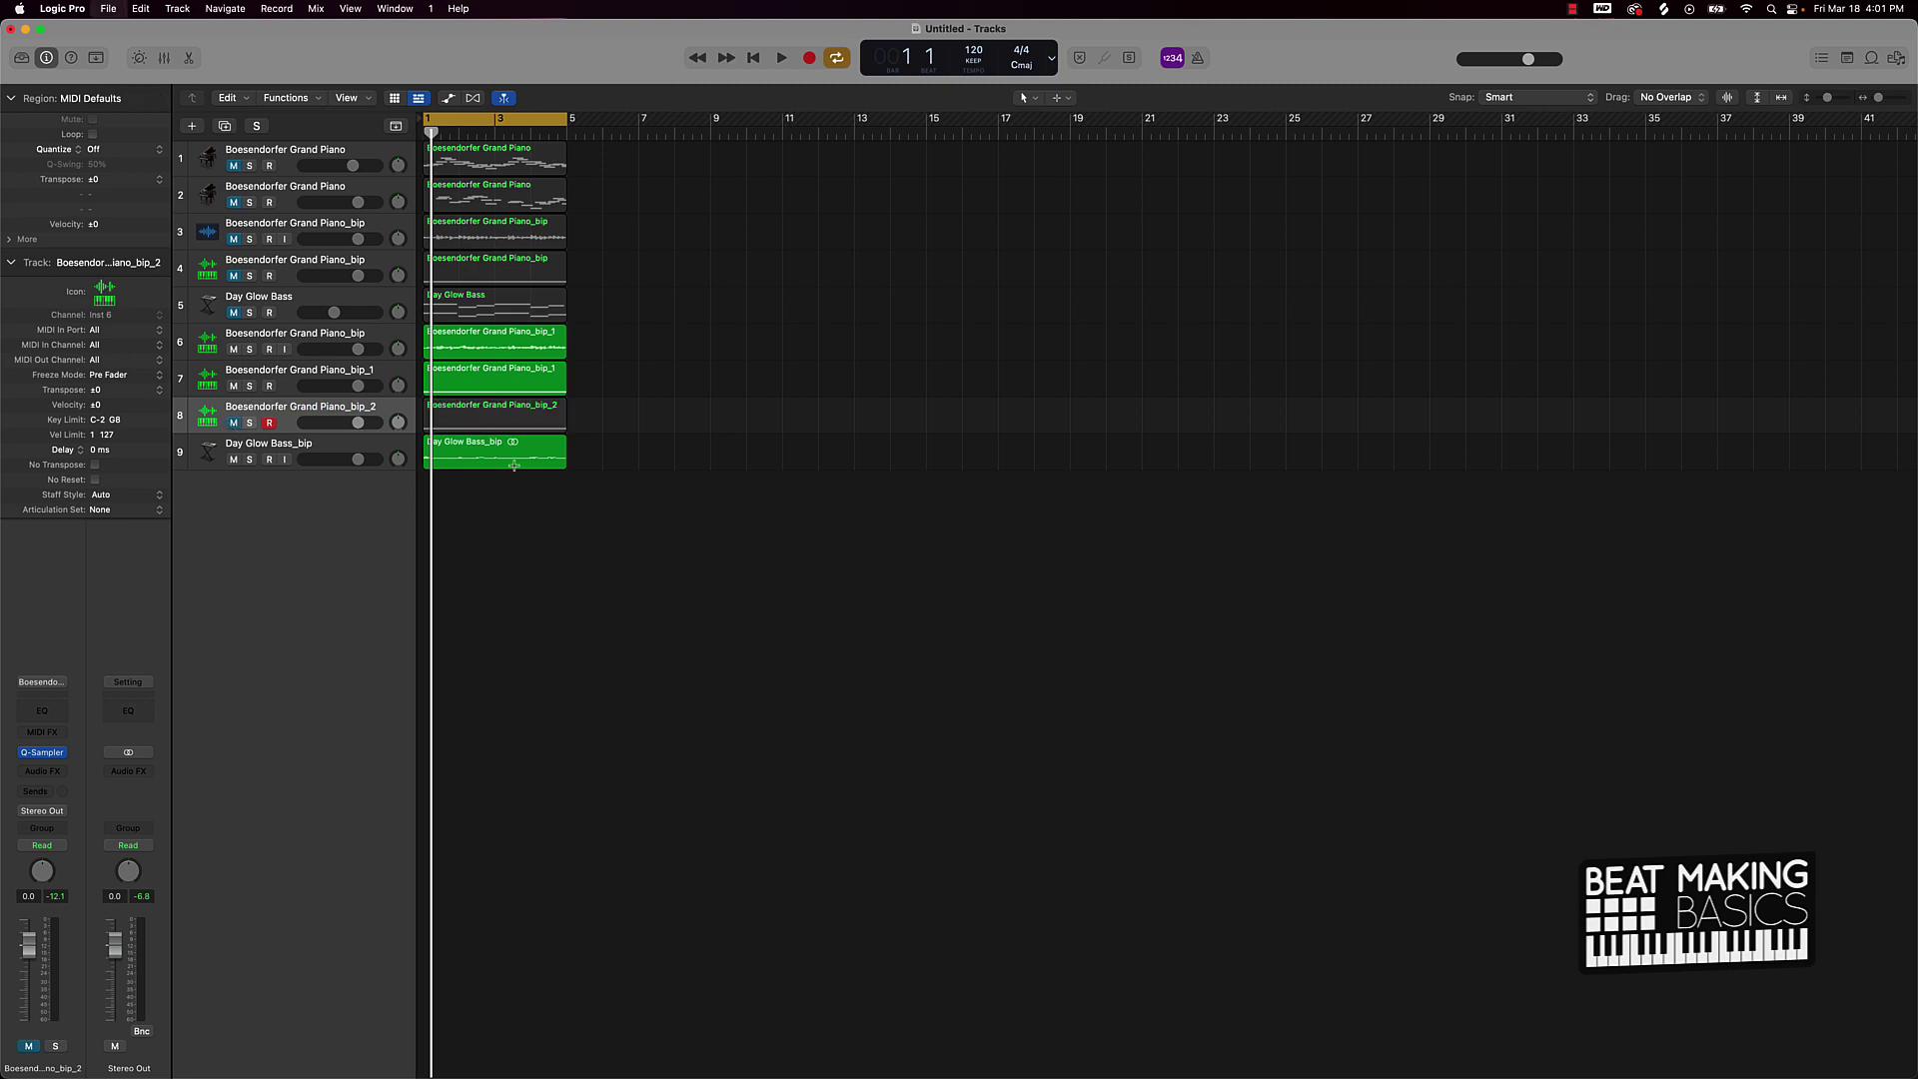
Open the save dialog for the untitled project
key("super+s")
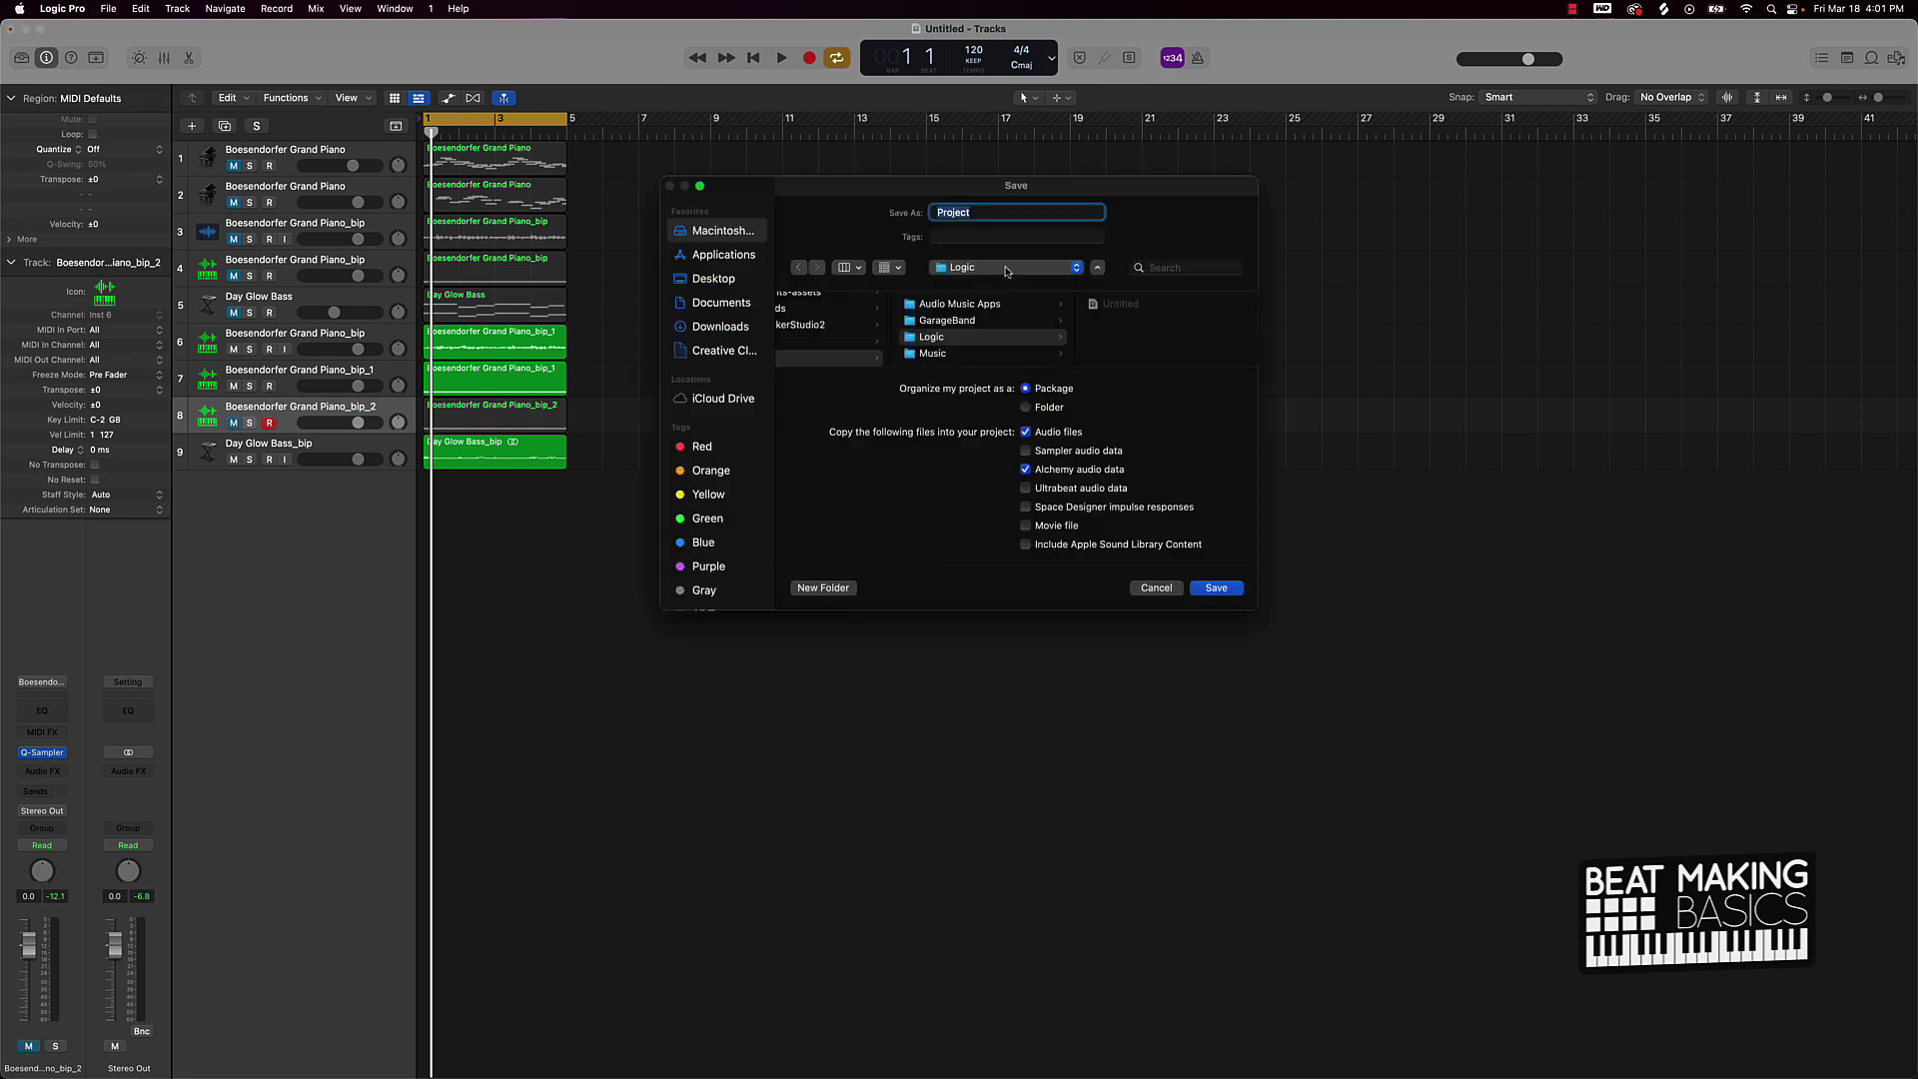